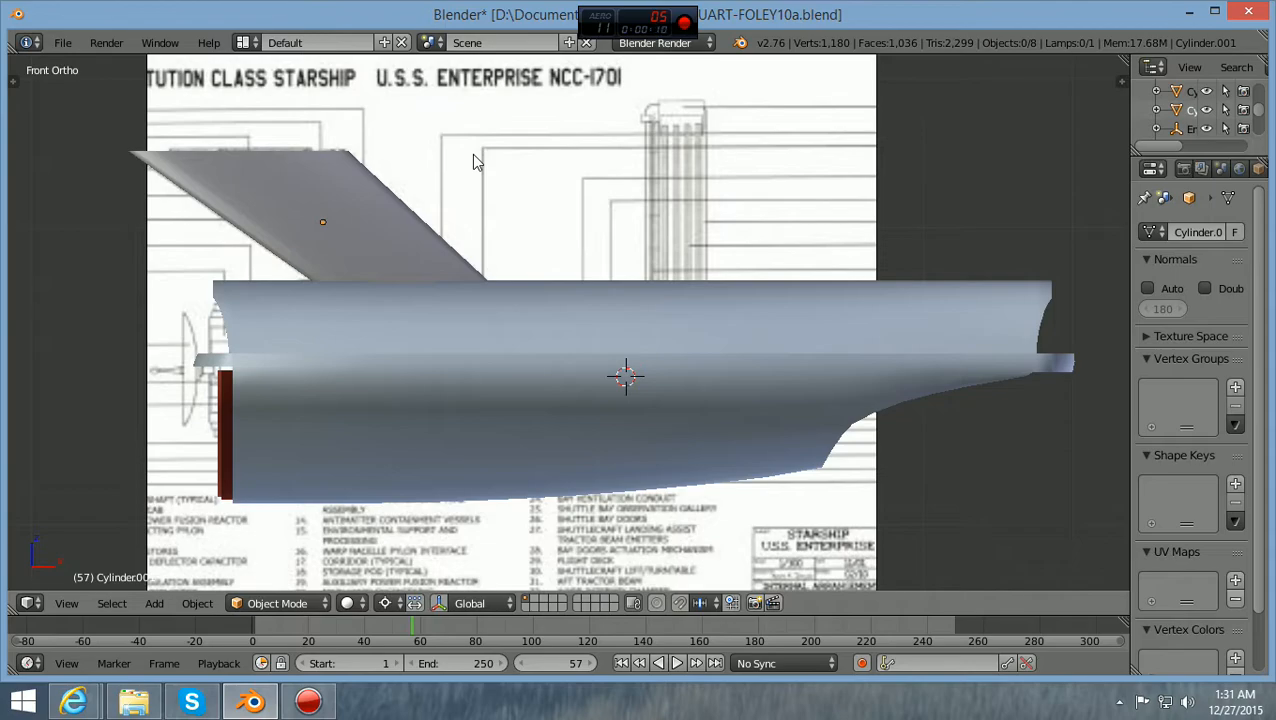
Examine the ship's hull and upper pylon against the background blueprint in front view
scroll(352, 211, "down", 2)
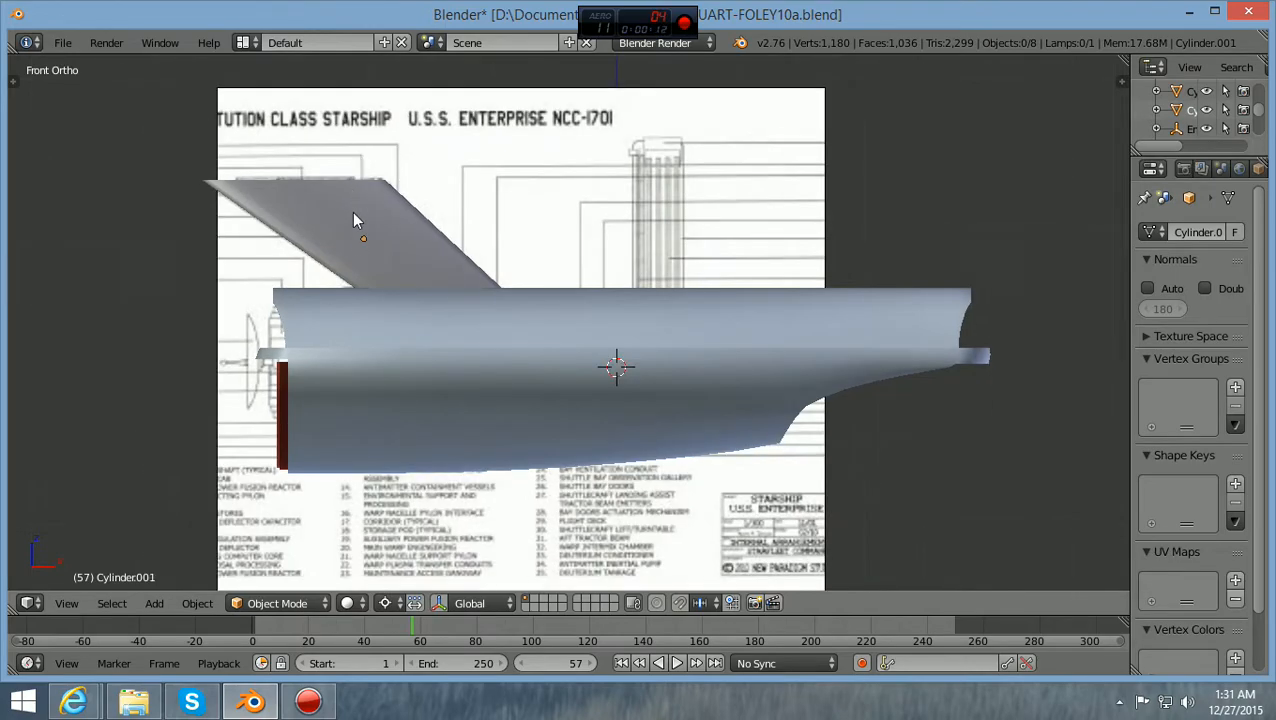
scroll(356, 242, "up", 1)
scroll(355, 241, "down", 1)
scroll(355, 241, "down", 1)
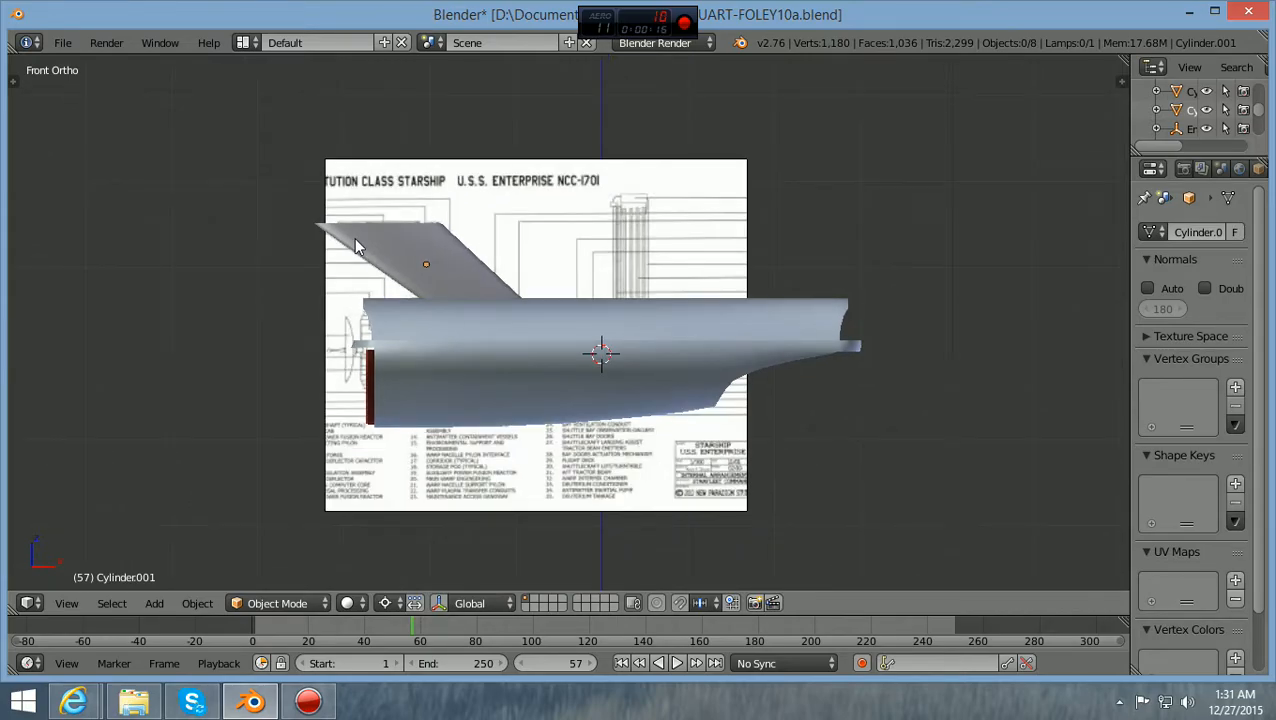
scroll(354, 237, "up", 1)
scroll(354, 237, "up", 1)
scroll(354, 237, "down", 2)
scroll(354, 237, "down", 1)
scroll(354, 237, "up", 2)
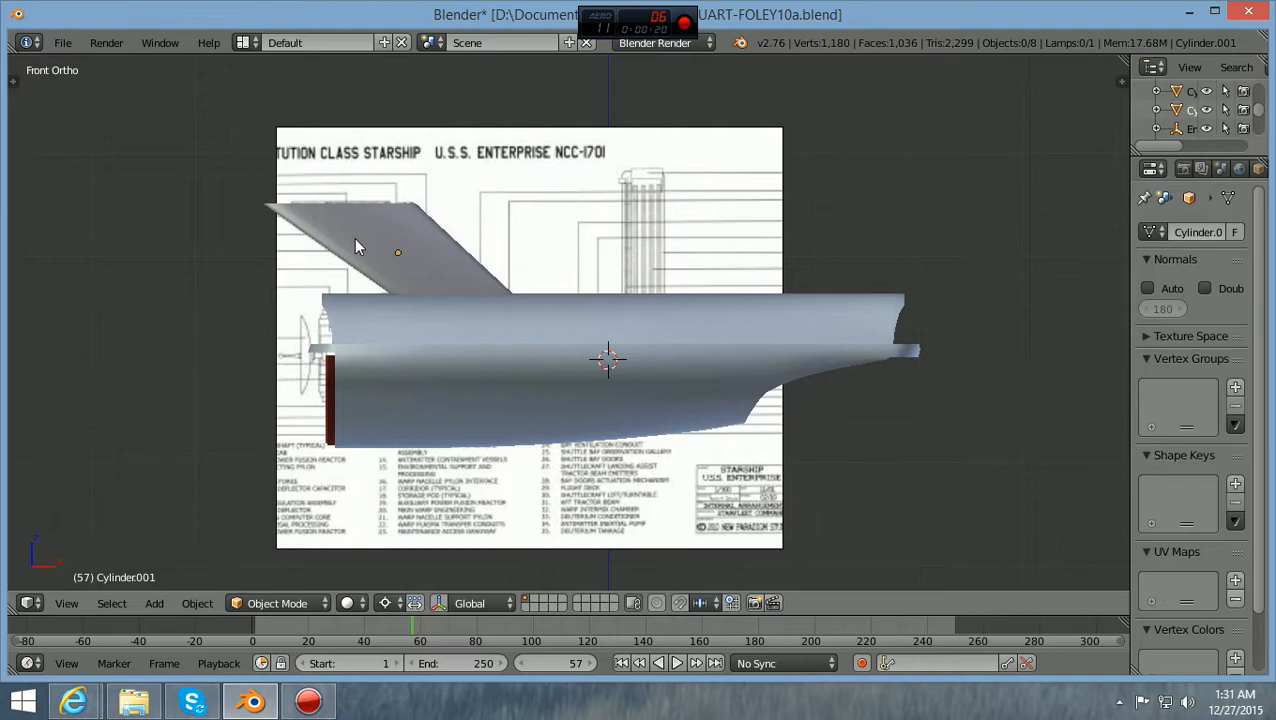
scroll(354, 237, "down", 3)
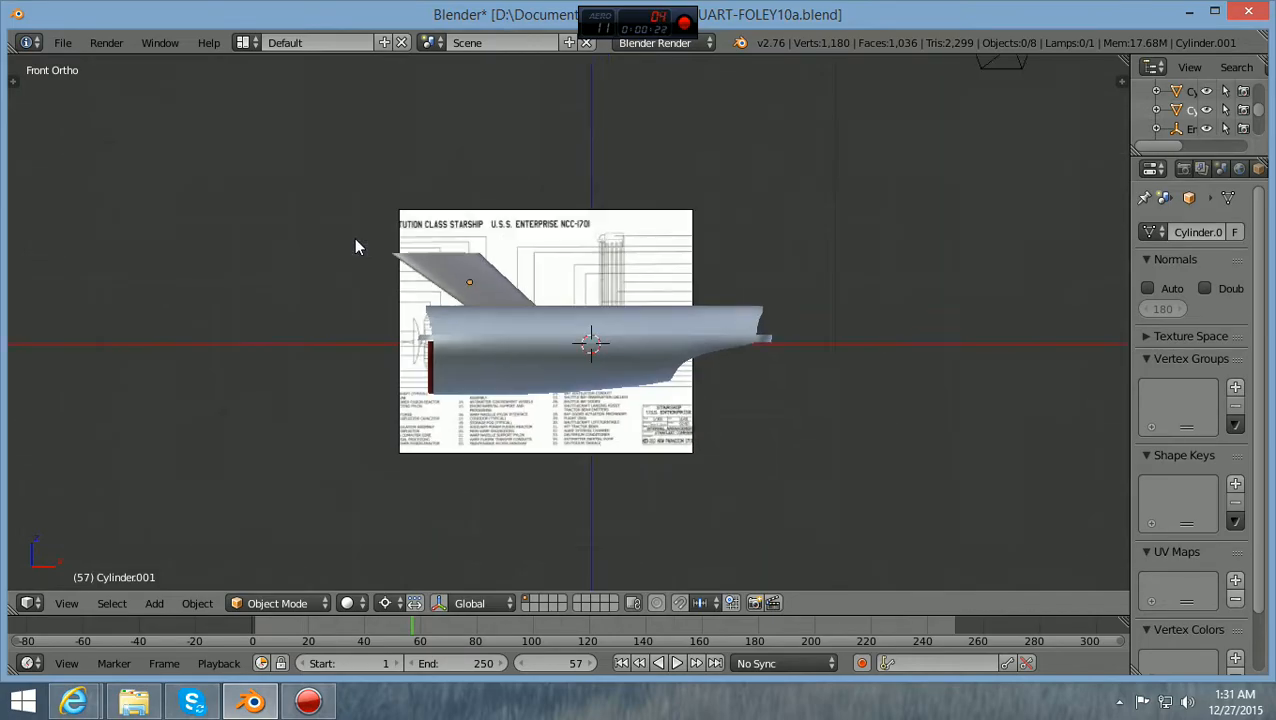
scroll(357, 247, "up", 2)
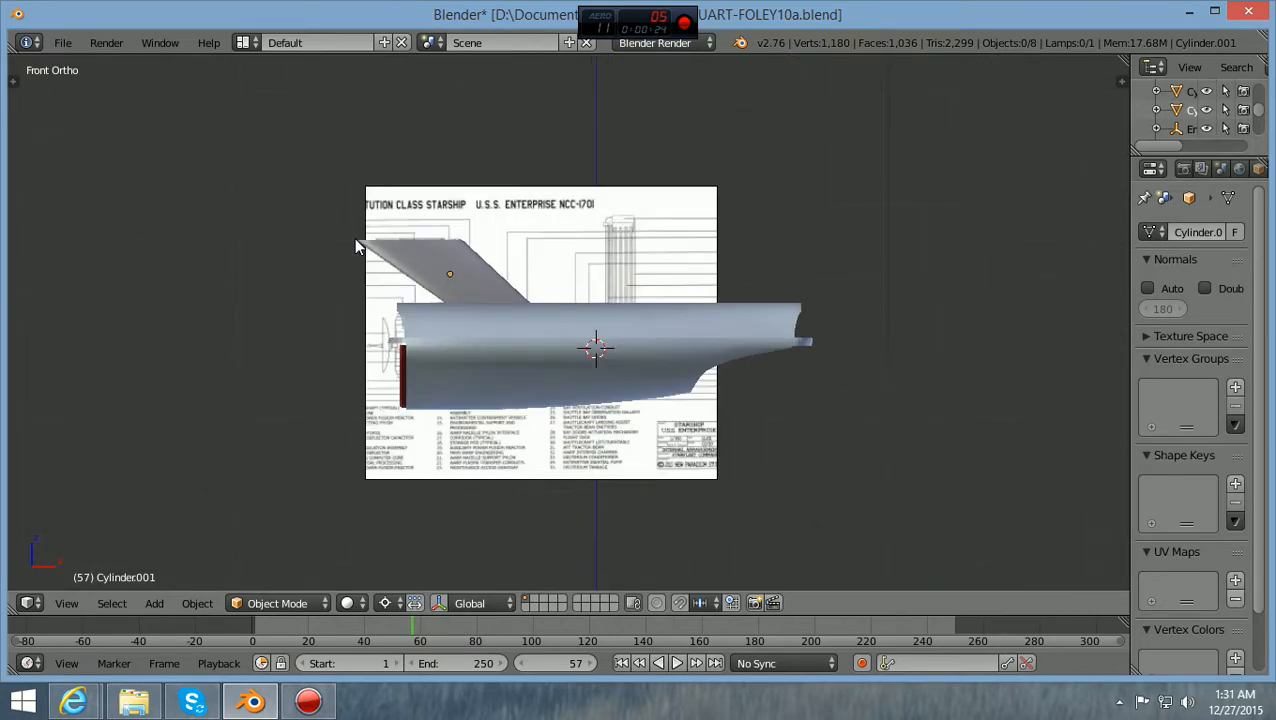
scroll(356, 244, "up", 2)
scroll(356, 244, "down", 2)
scroll(356, 244, "up", 1)
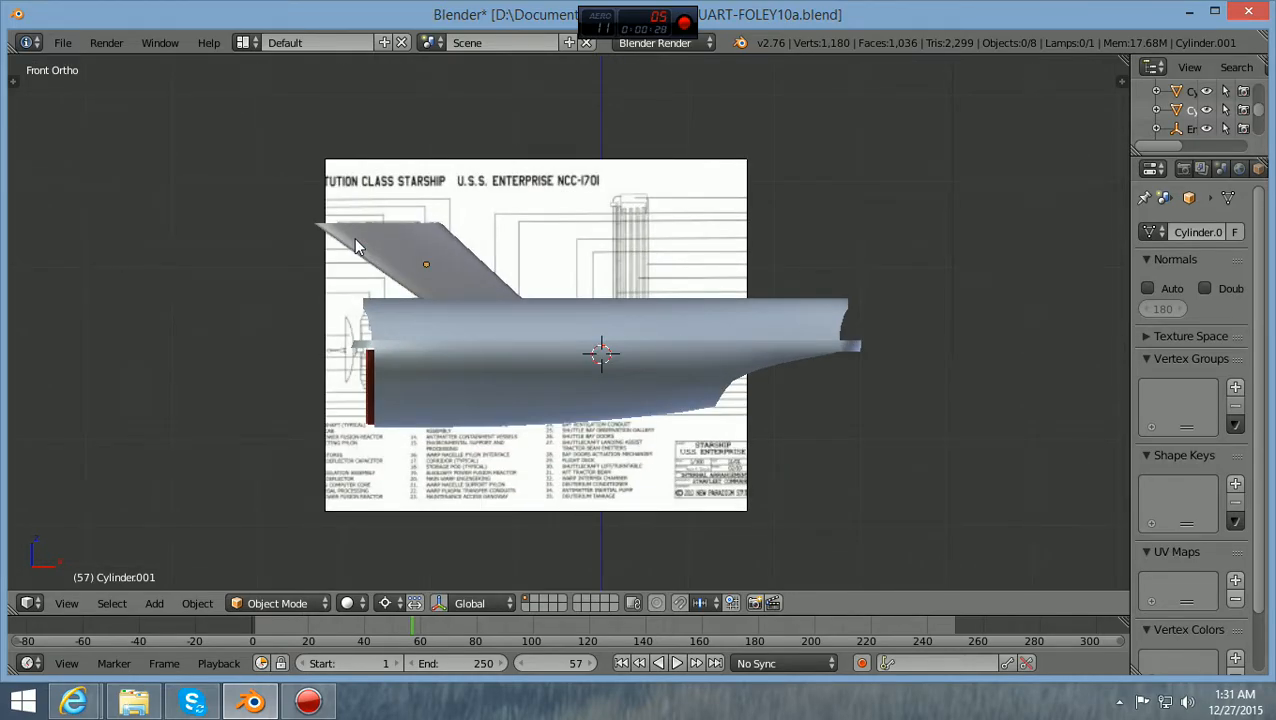
scroll(356, 244, "down", 3)
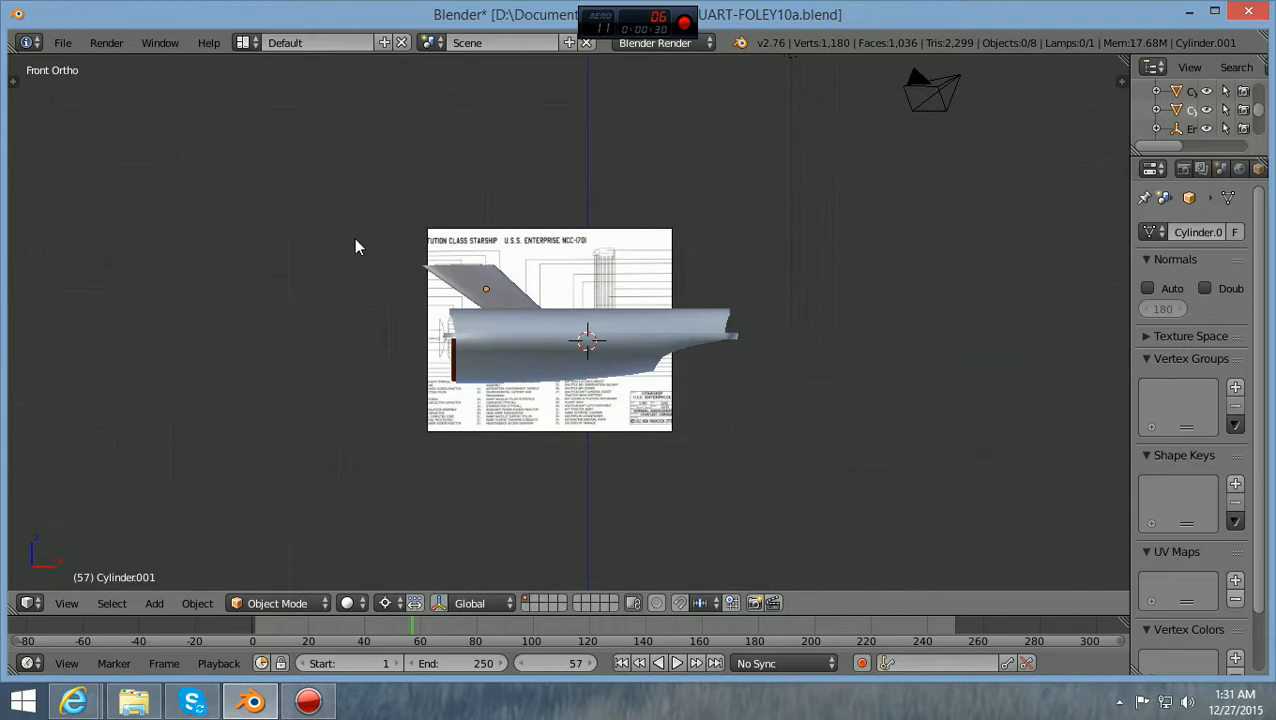
scroll(795, 400, "down", 2)
scroll(795, 399, "up", 1)
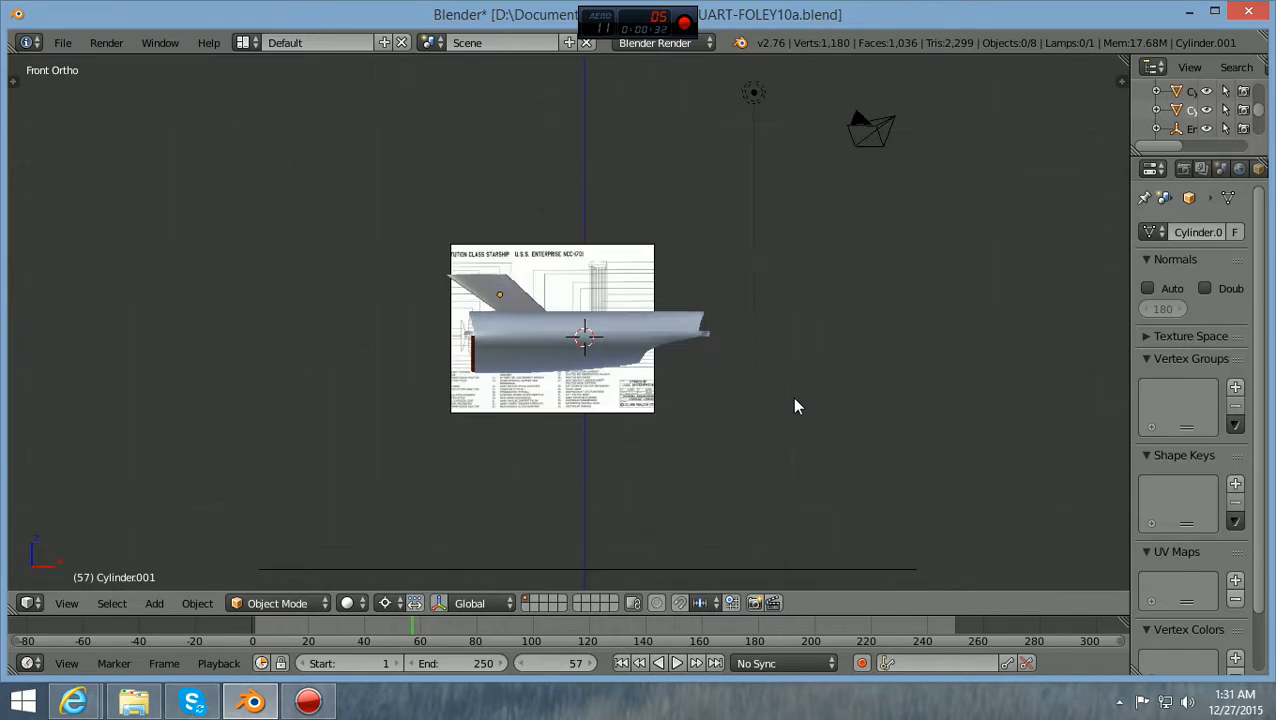
scroll(794, 405, "down", 1)
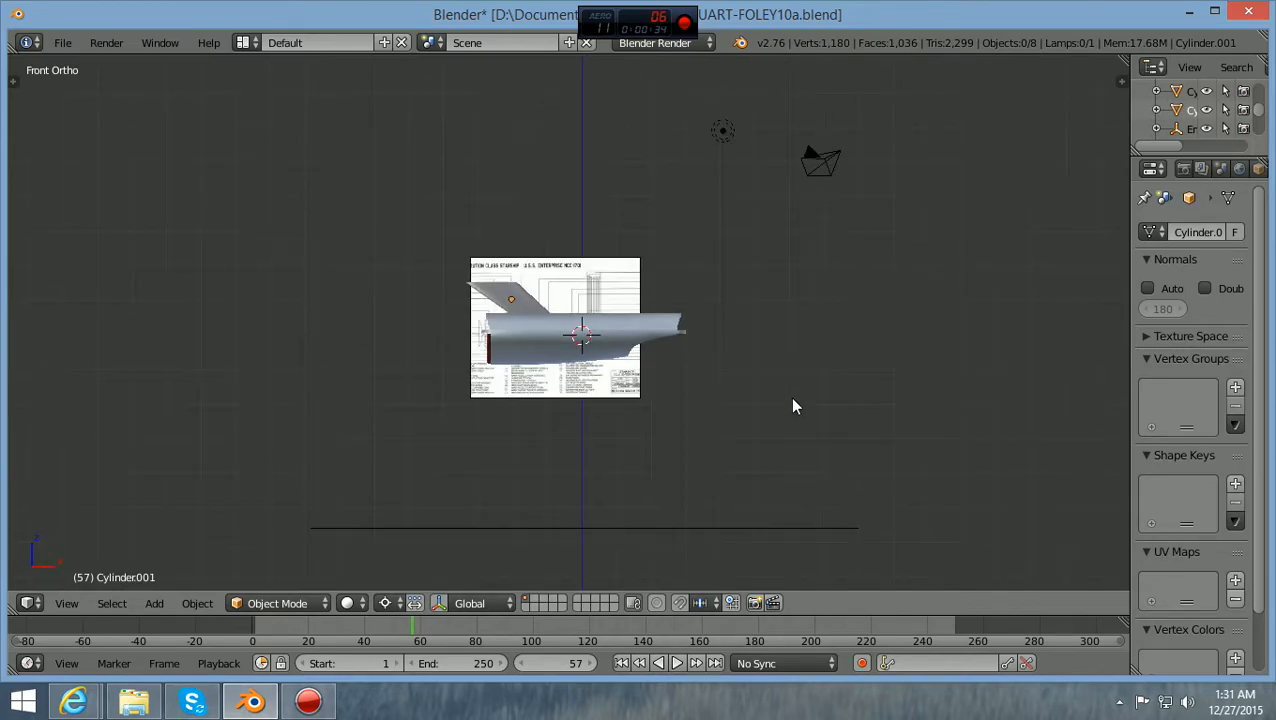
Add an image empty at the 3D cursor from the top view
key("KP_7")
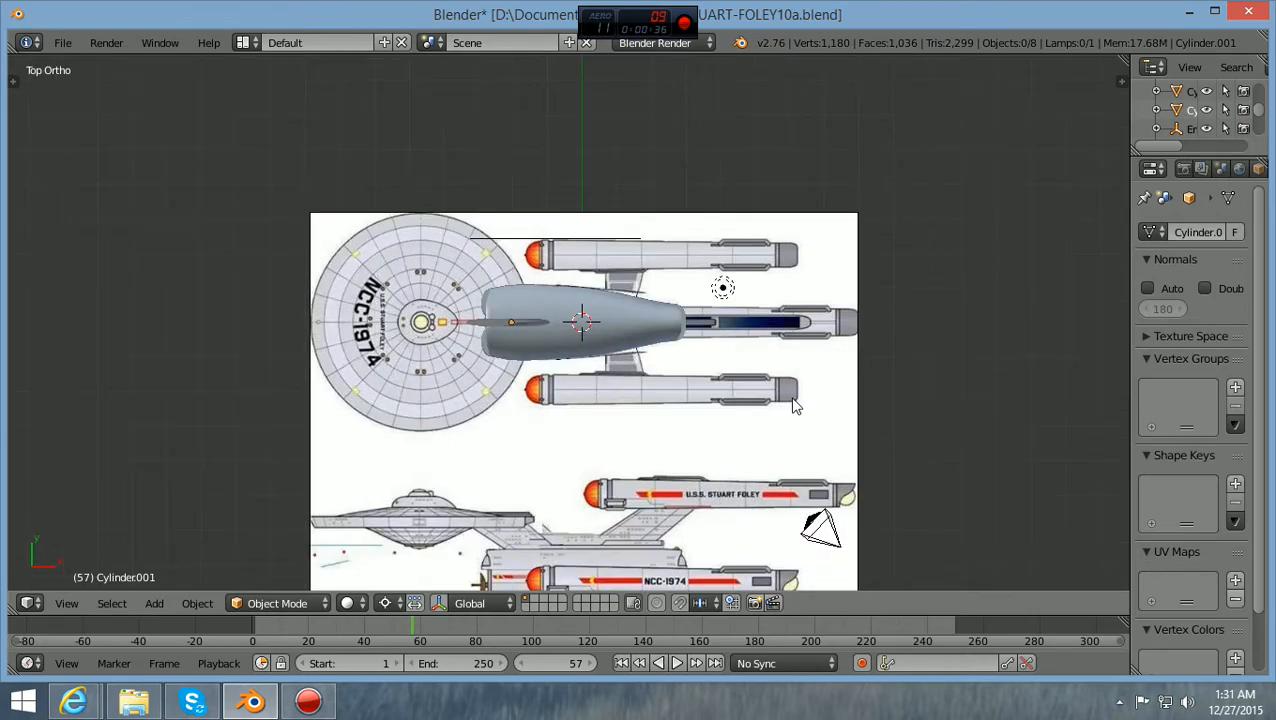
scroll(795, 405, "up", 3)
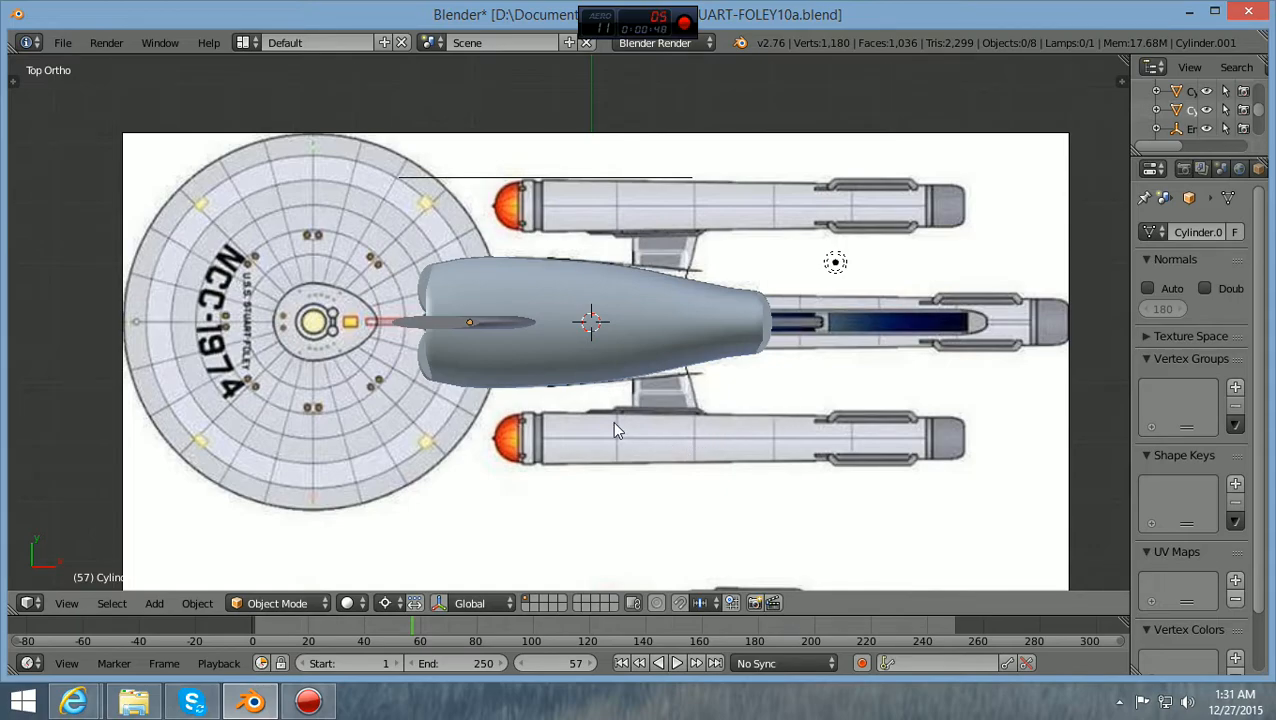
scroll(612, 421, "down", 2)
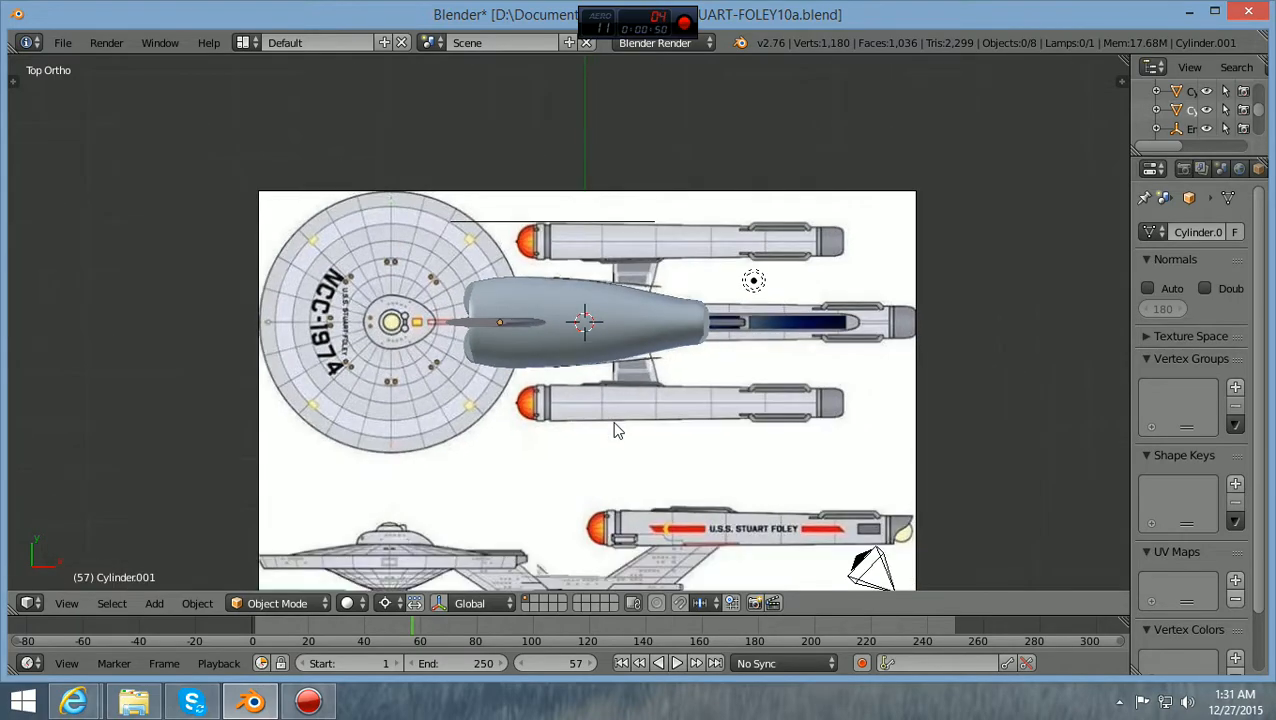
left_click(158, 608)
mouse_move(197, 603)
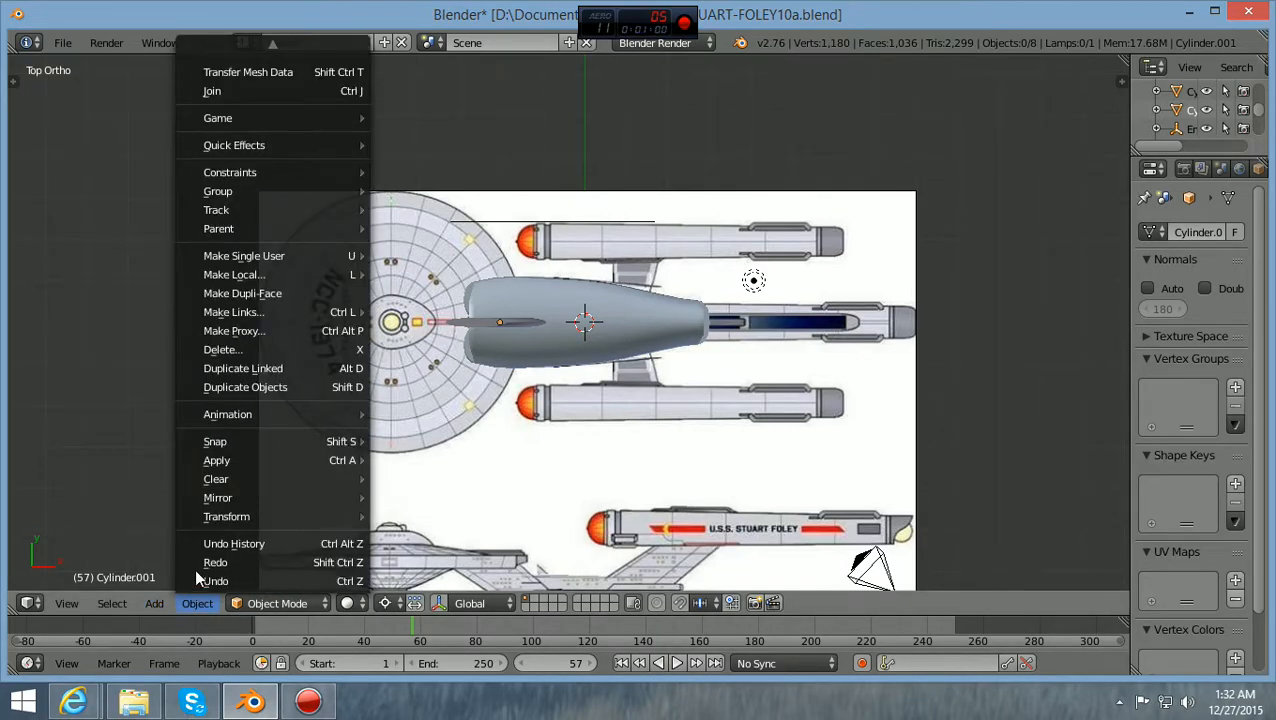
mouse_move(145, 603)
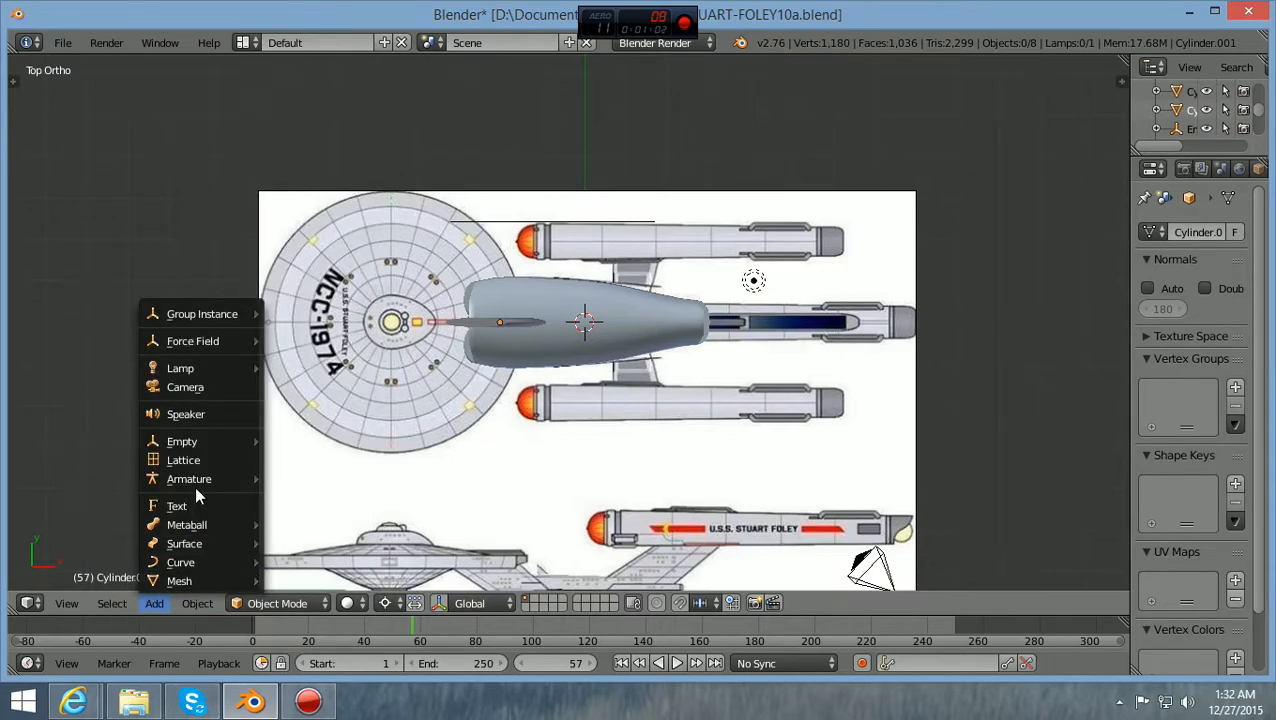
mouse_move(211, 445)
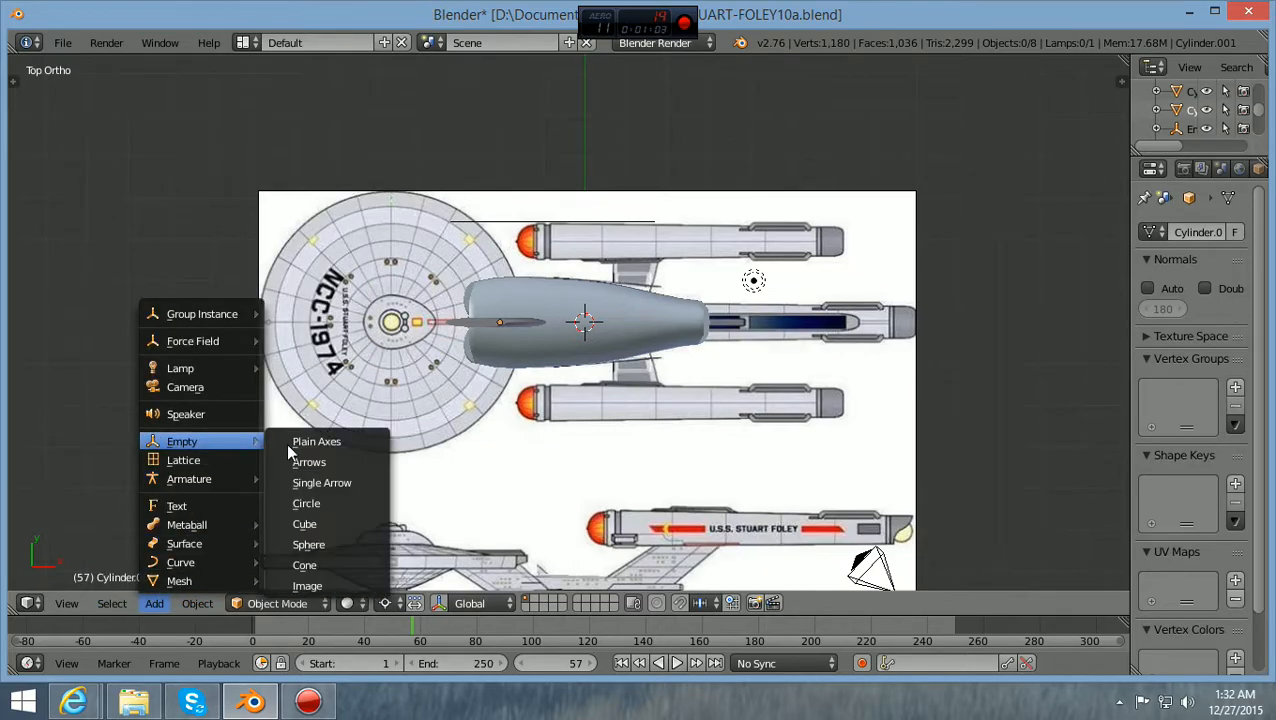
left_click(330, 585)
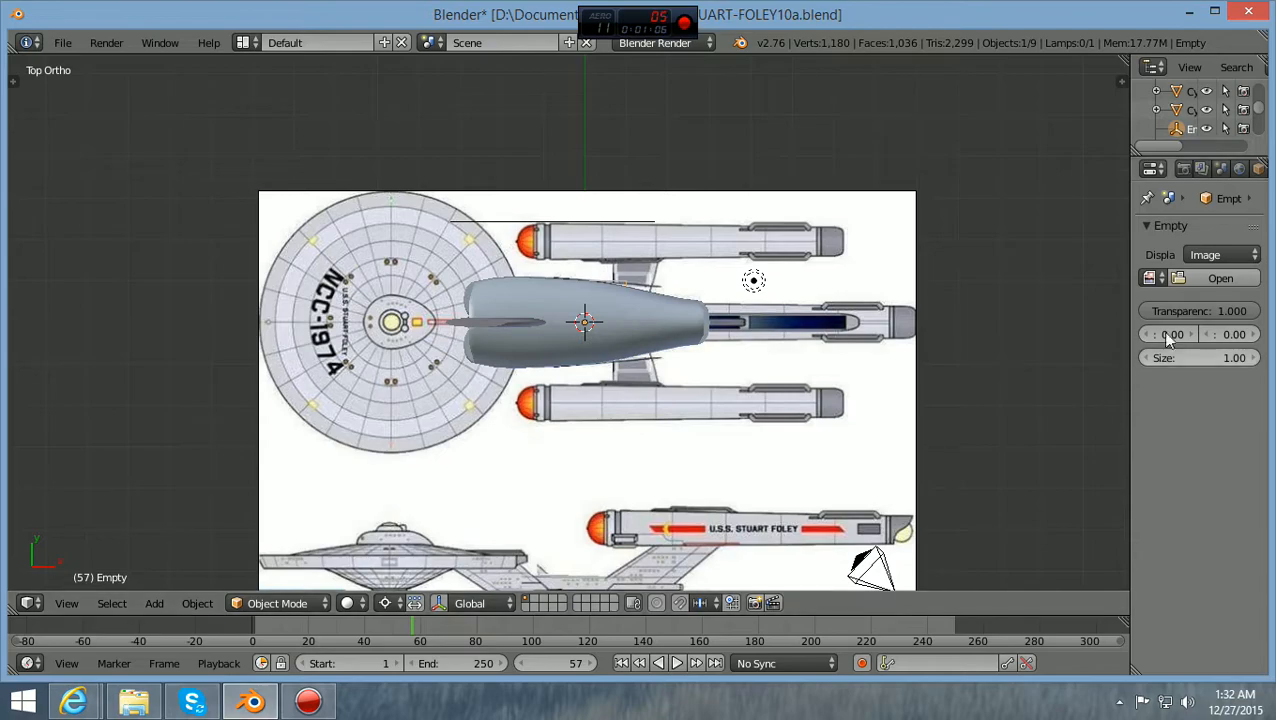
Browse for the empty's image in the Stuart Foley Dreadnought folder on the desktop
left_click(1208, 277)
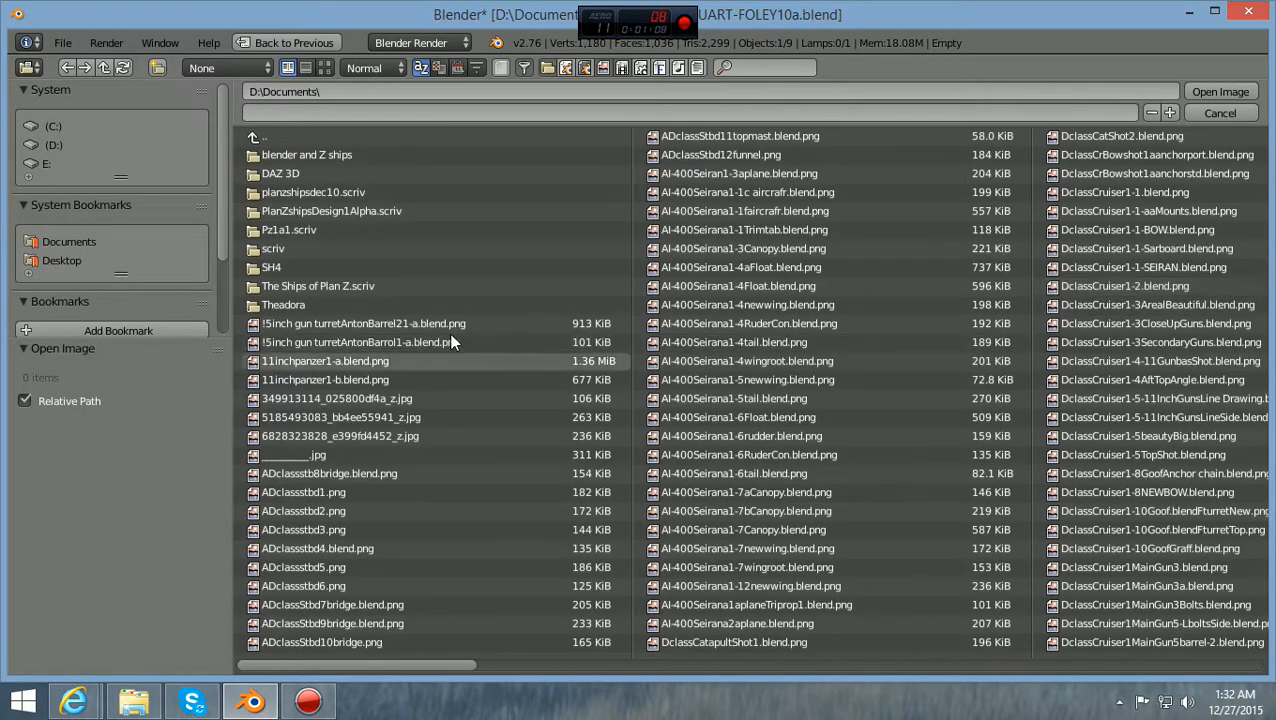
left_click(86, 241)
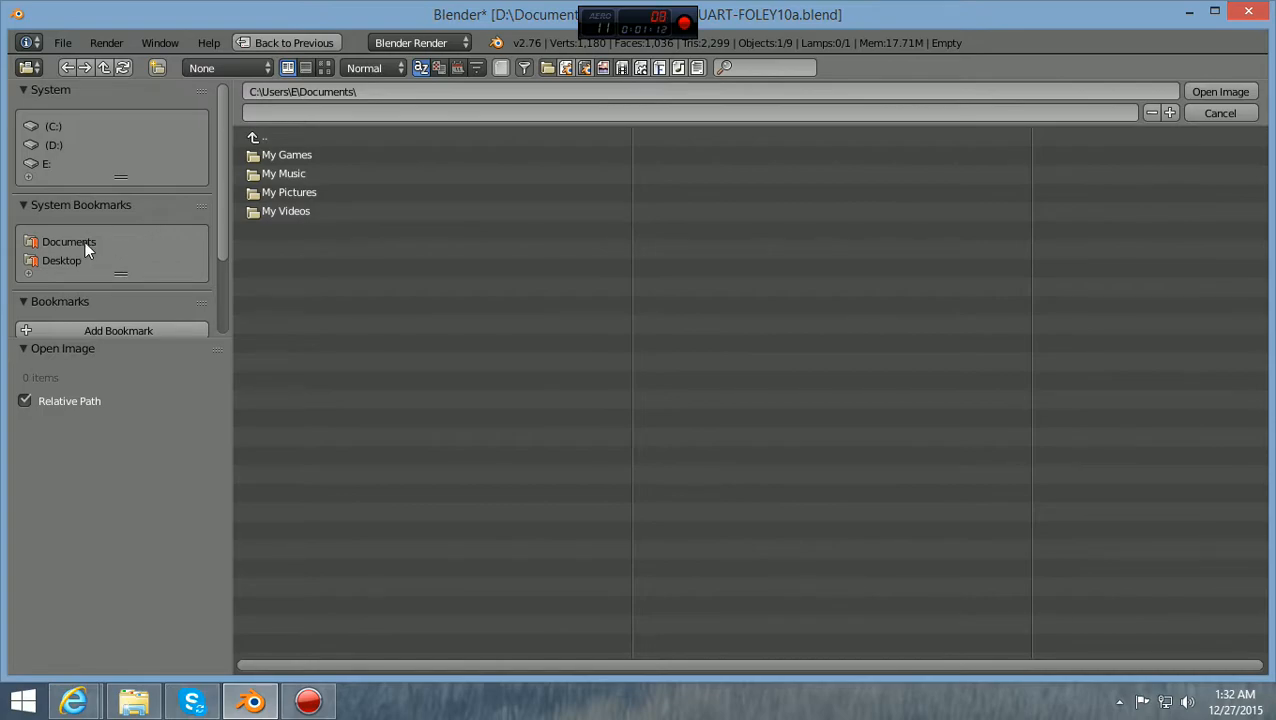
left_click(62, 260)
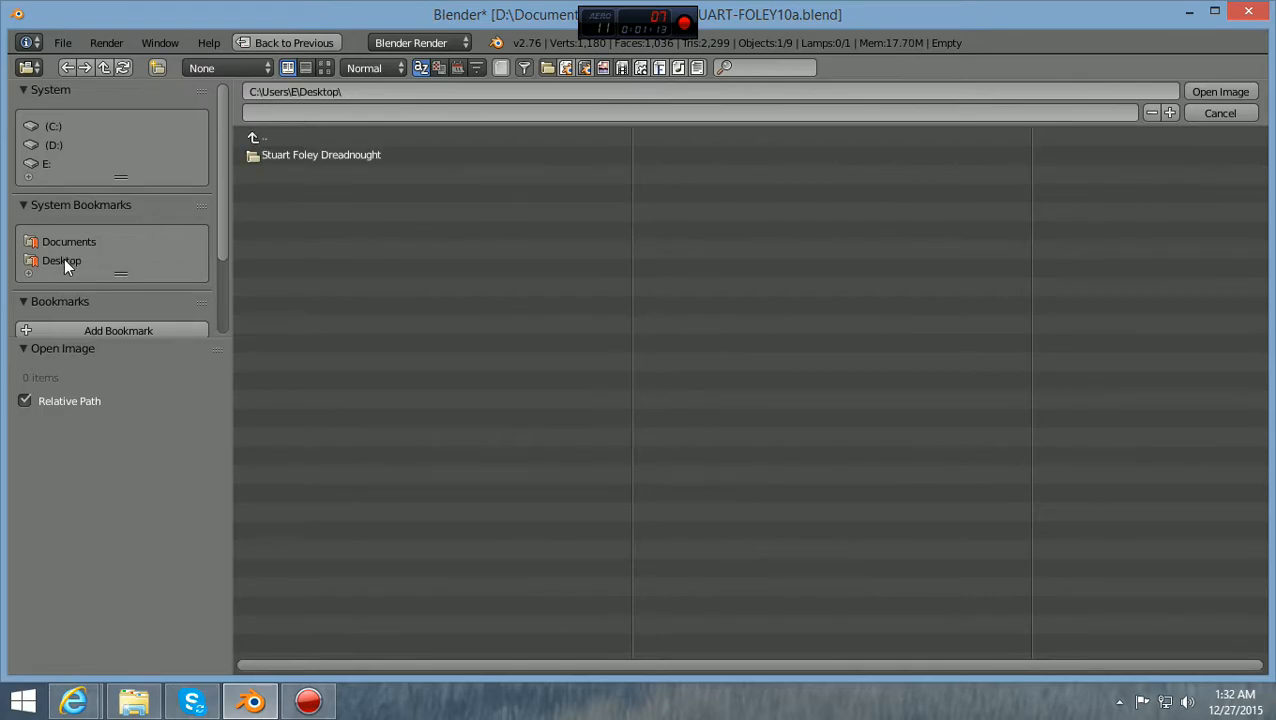
left_click(354, 156)
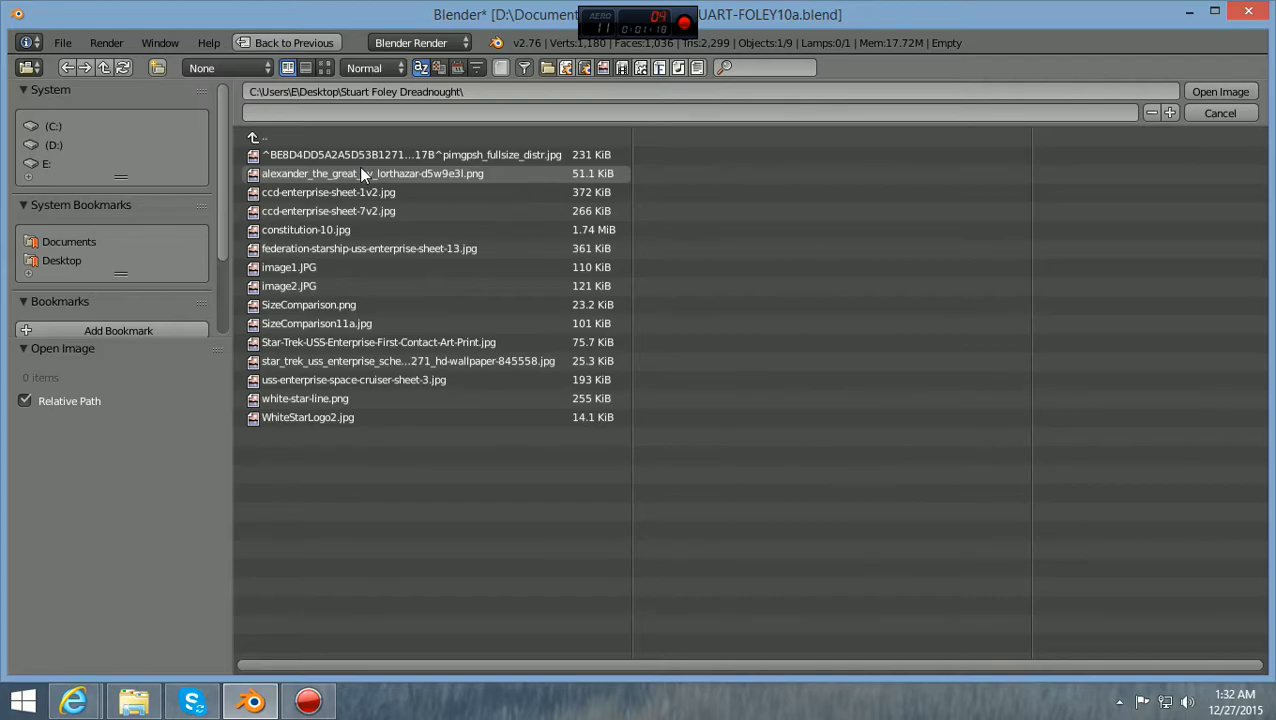
Check the folder's image thumbnails in File Explorer and load constitution-10.jpg into the empty back in Blender
left_click(1192, 14)
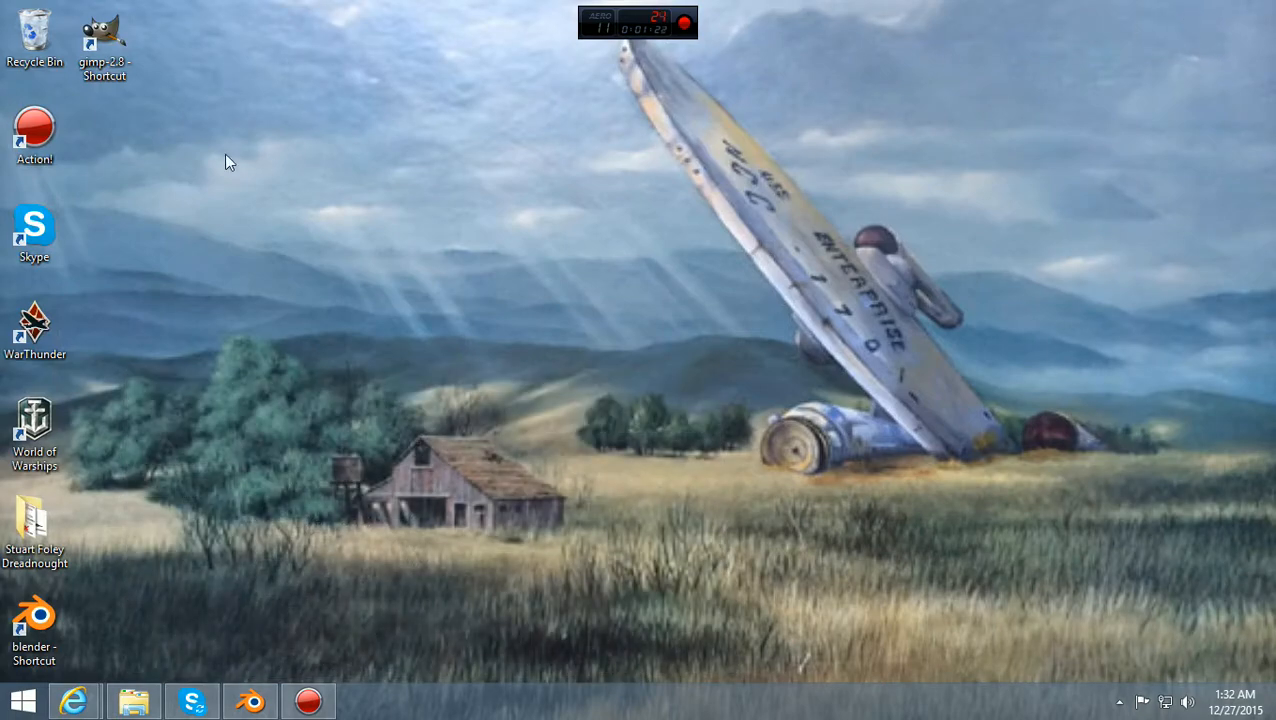
double_click(31, 530)
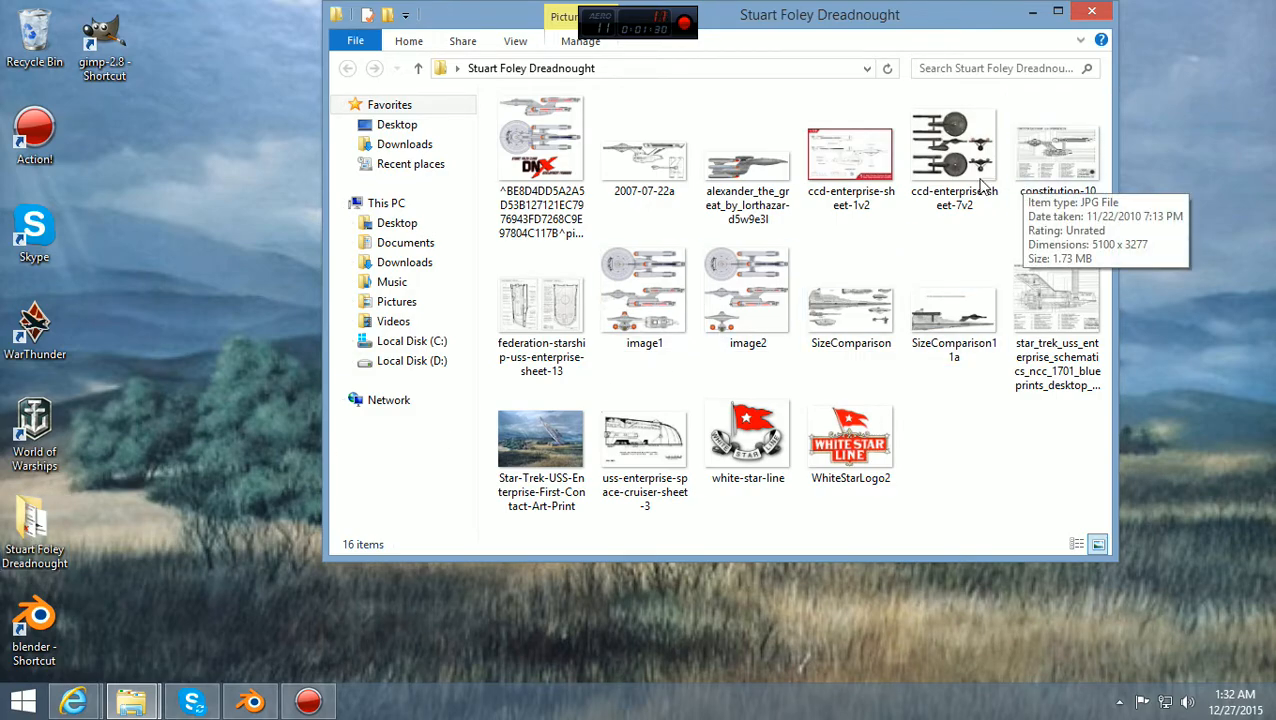
left_click(262, 700)
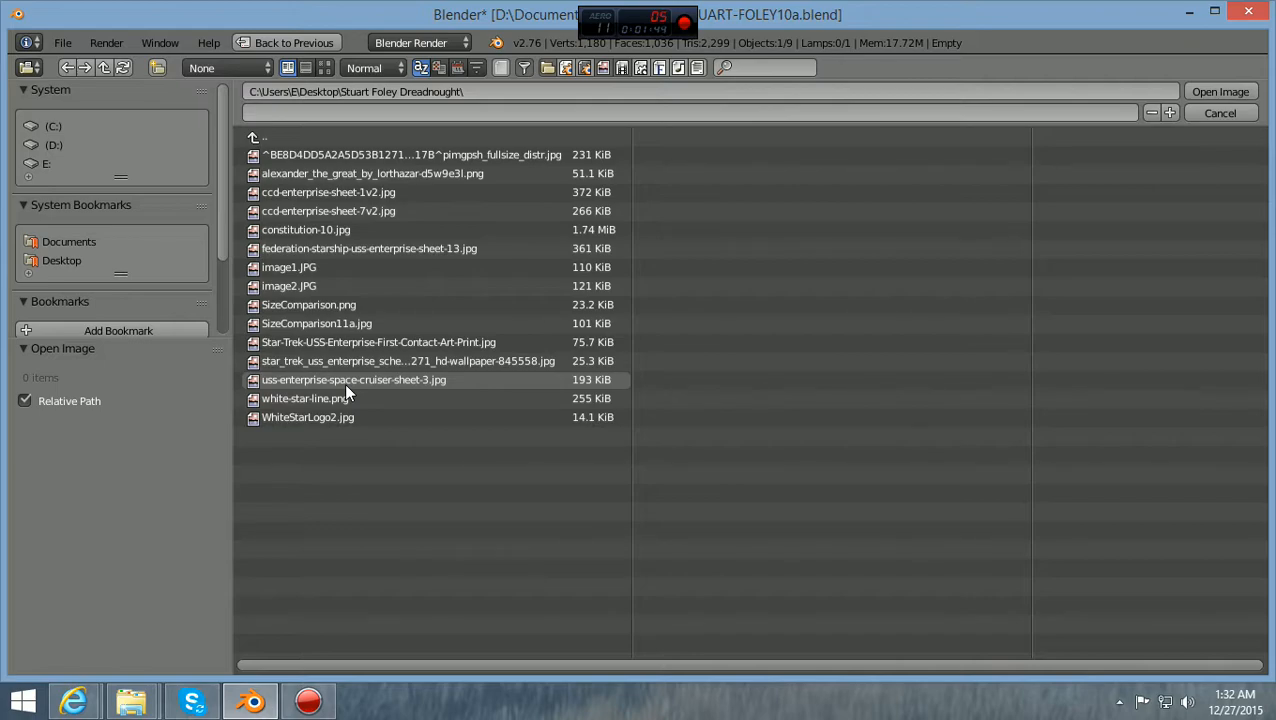
double_click(350, 231)
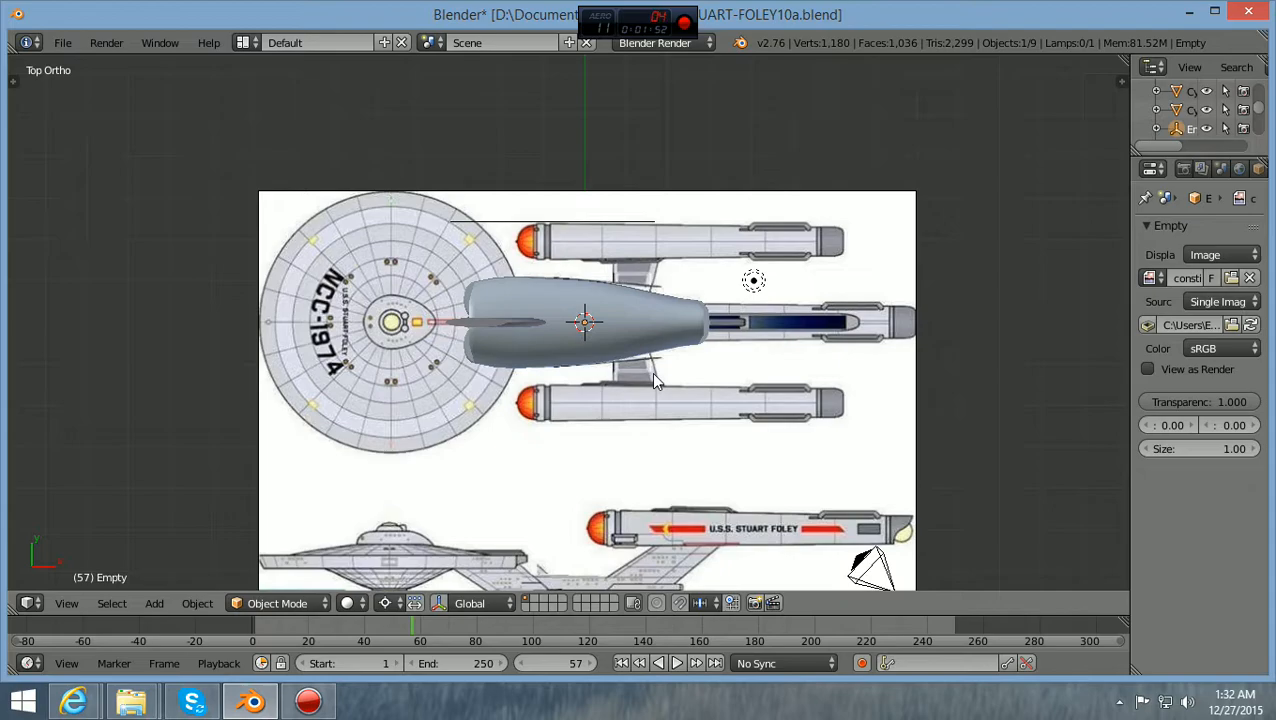
Scale the blueprint image up to roughly the length of the hull
key("s")
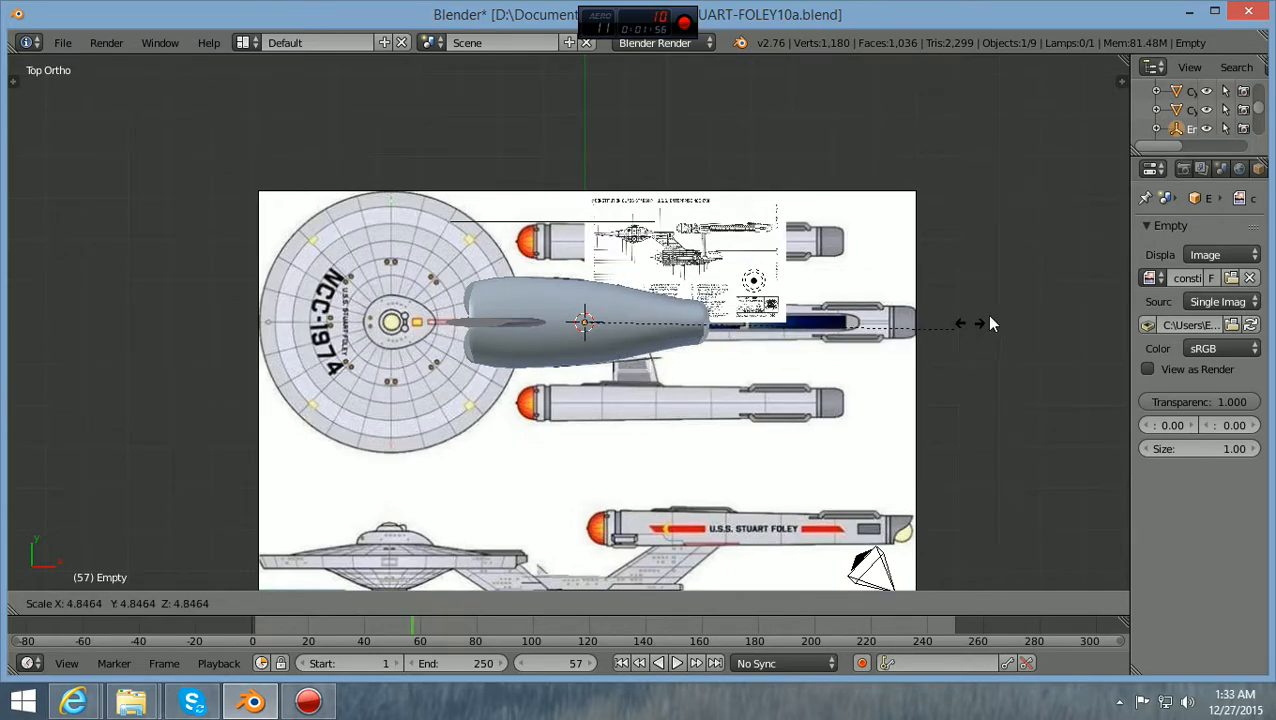
left_click(1055, 294)
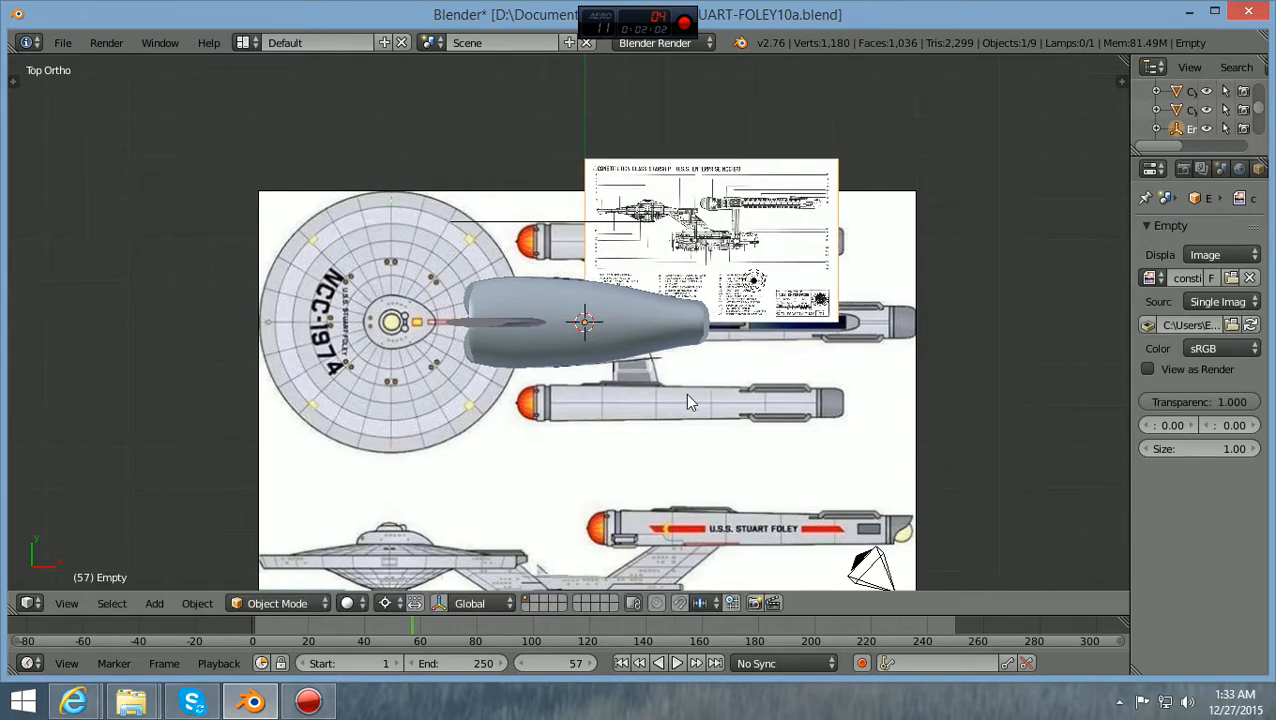
Rotate the blueprint image 90 degrees about the X axis so that it faces the front view
key("KP_3")
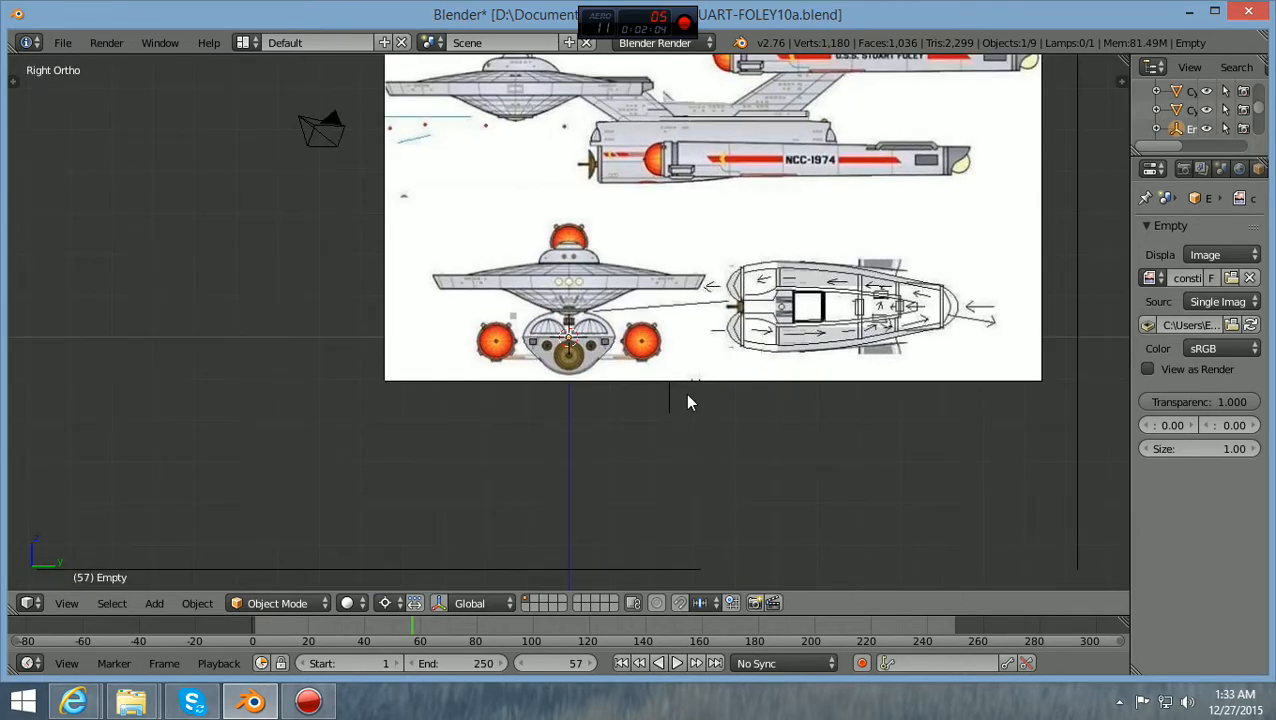
scroll(687, 395, "down", 3)
scroll(687, 395, "up", 3)
scroll(695, 410, "up", 1)
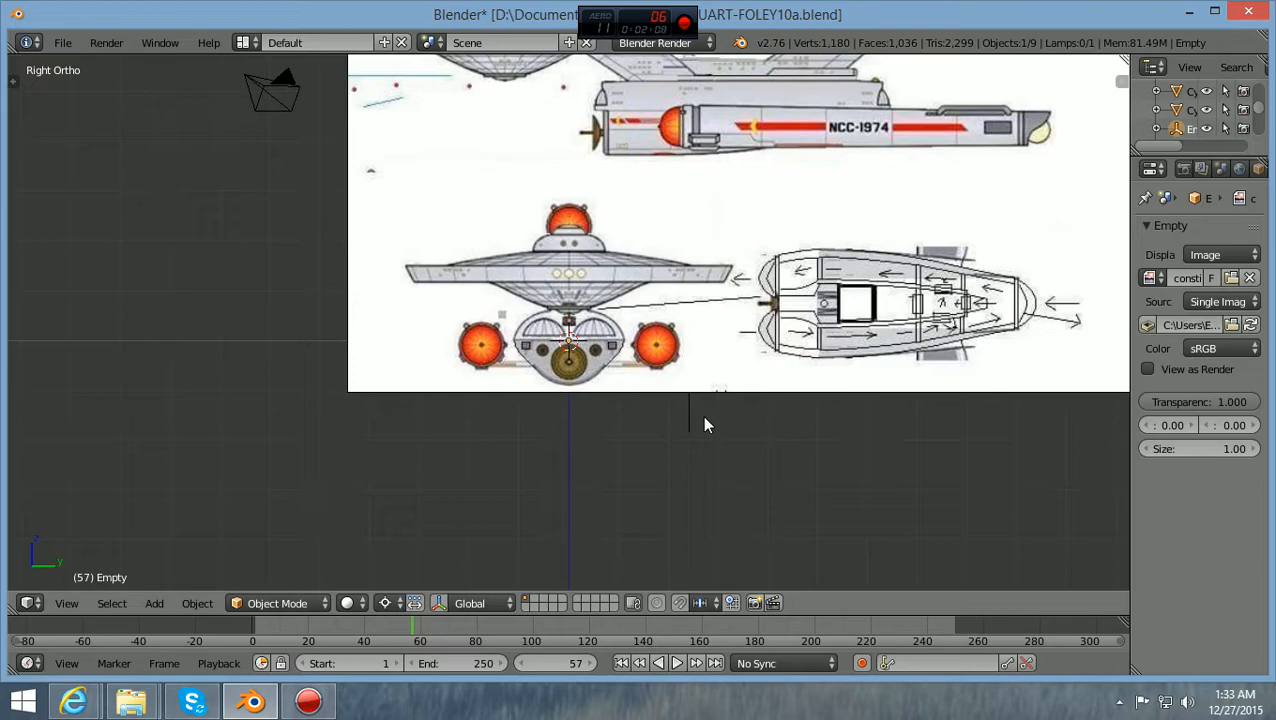
key("ctrl+KP_3")
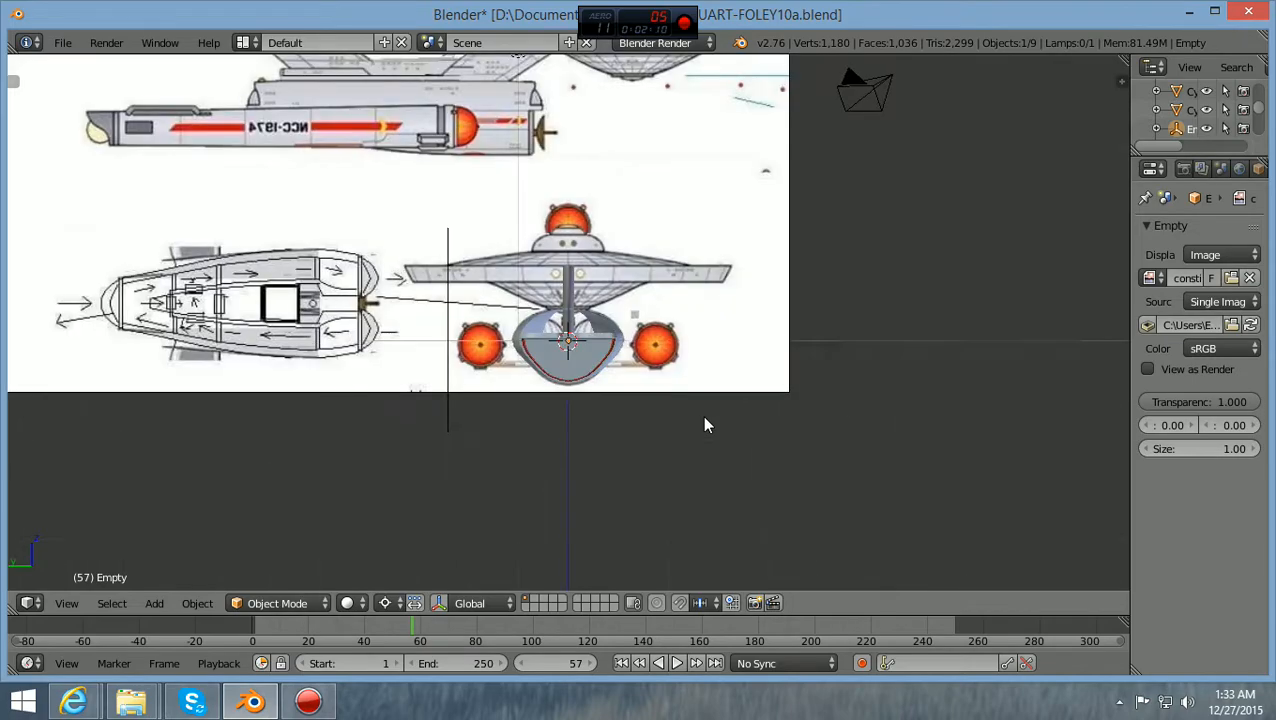
scroll(445, 466, "up", 1)
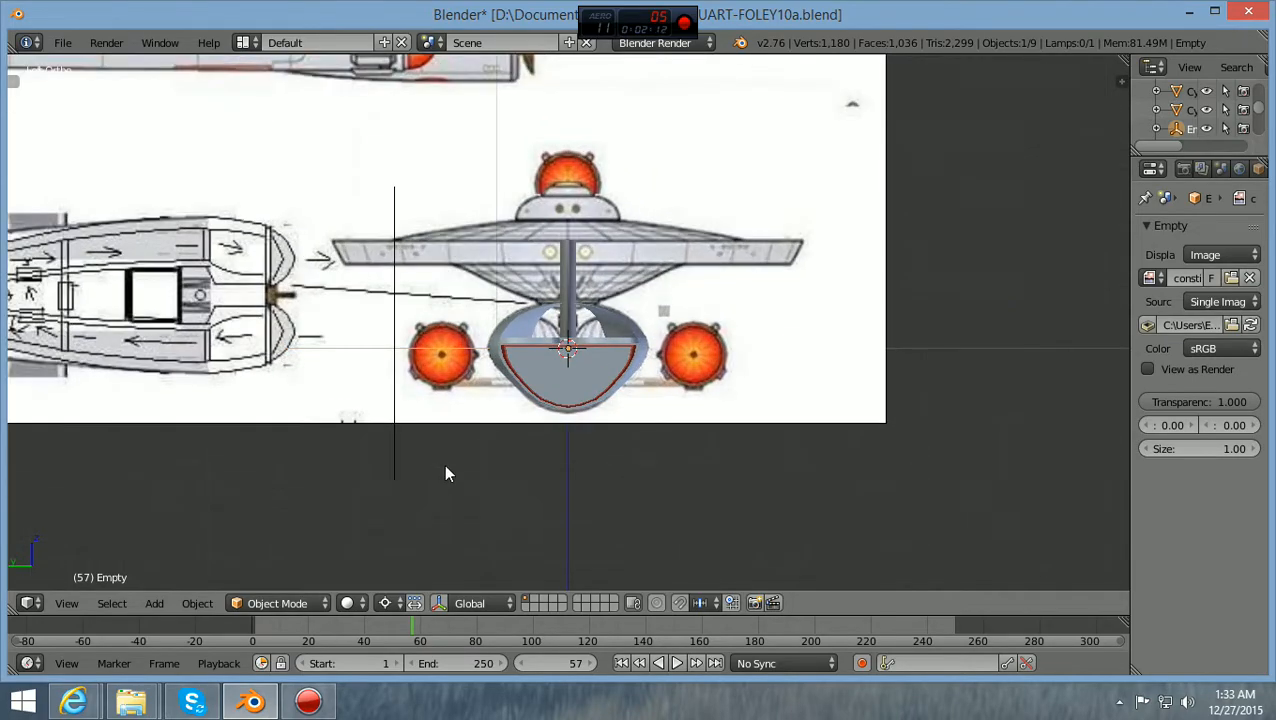
scroll(445, 466, "down", 3)
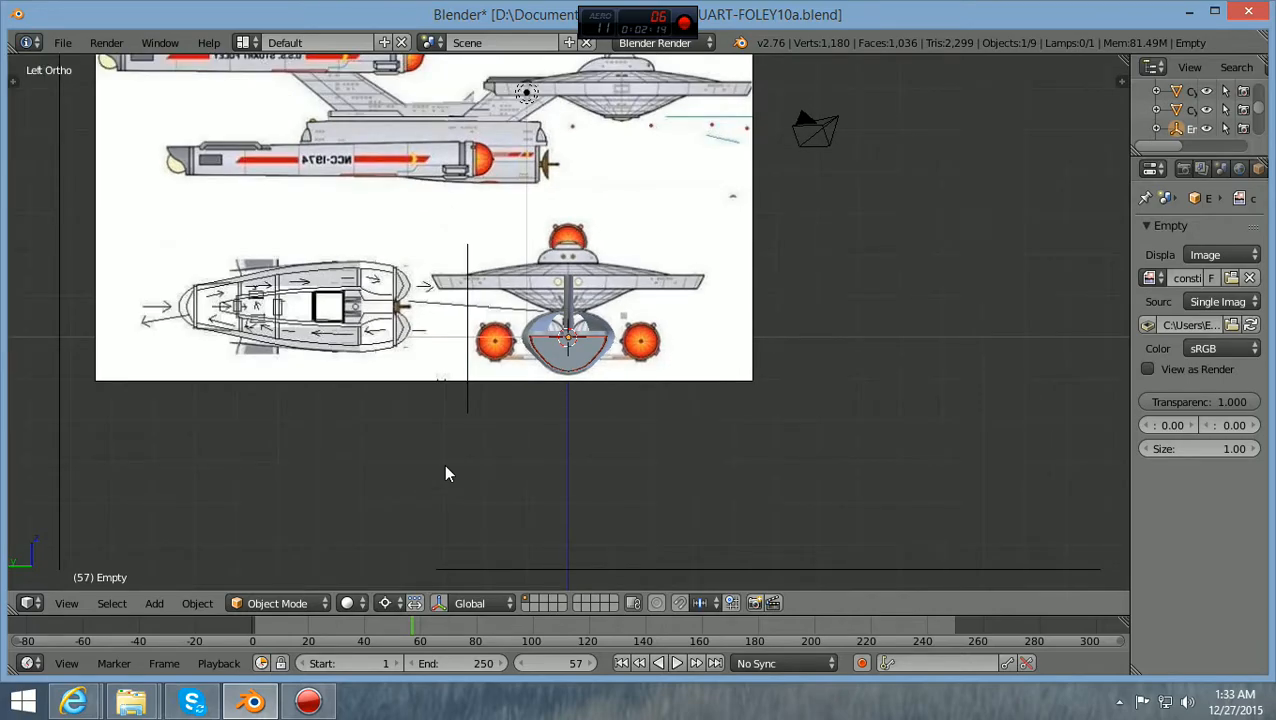
scroll(447, 474, "up", 1)
scroll(447, 474, "down", 1)
key("r")
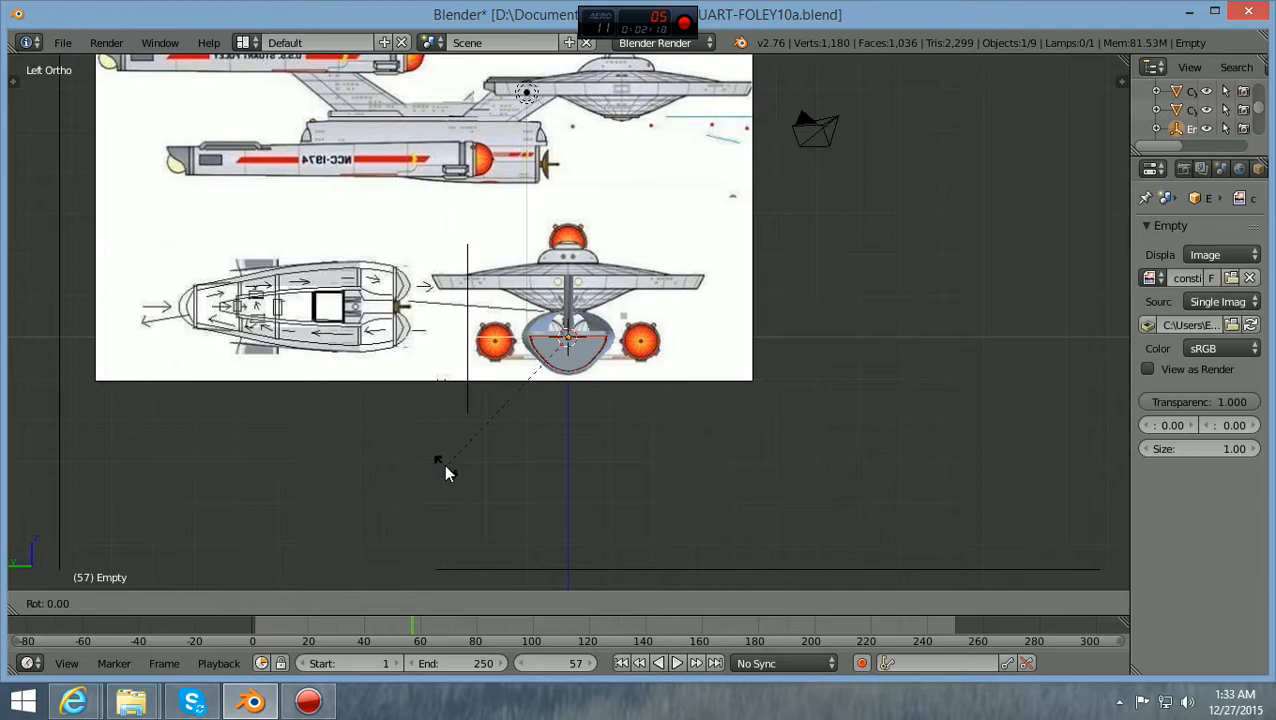
key("x")
type("90")
key("Return")
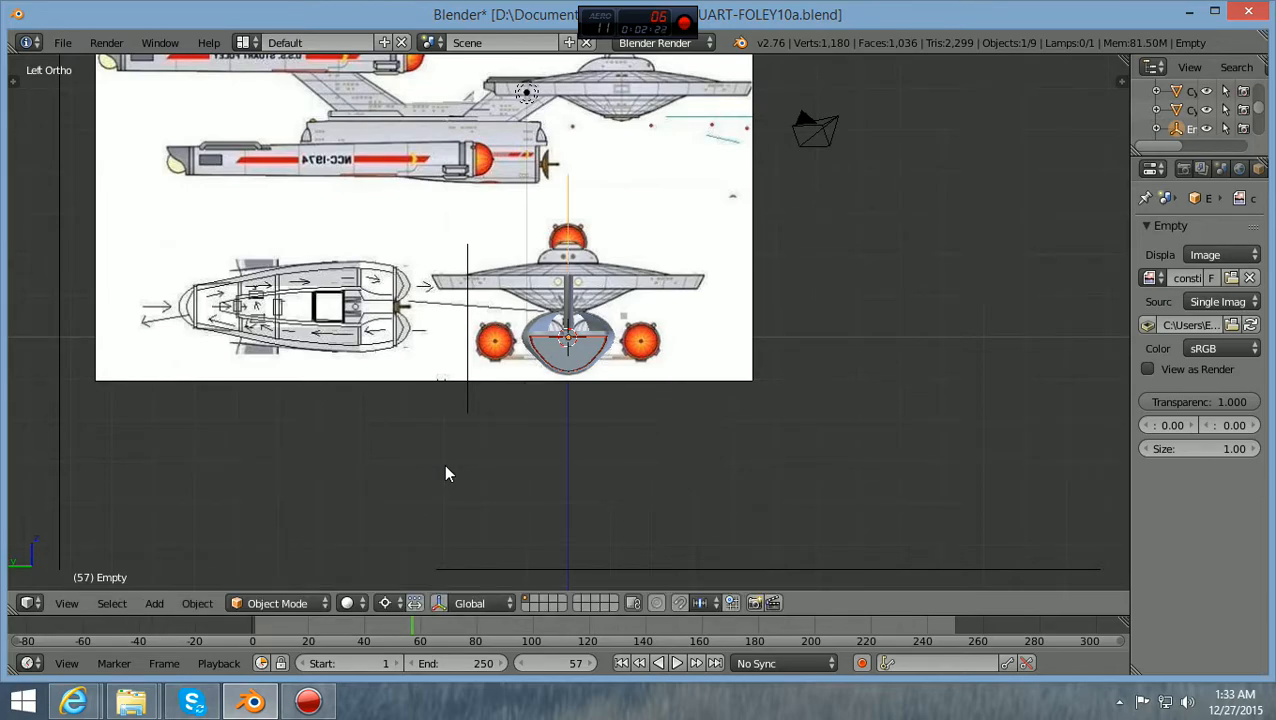
key("KP_1")
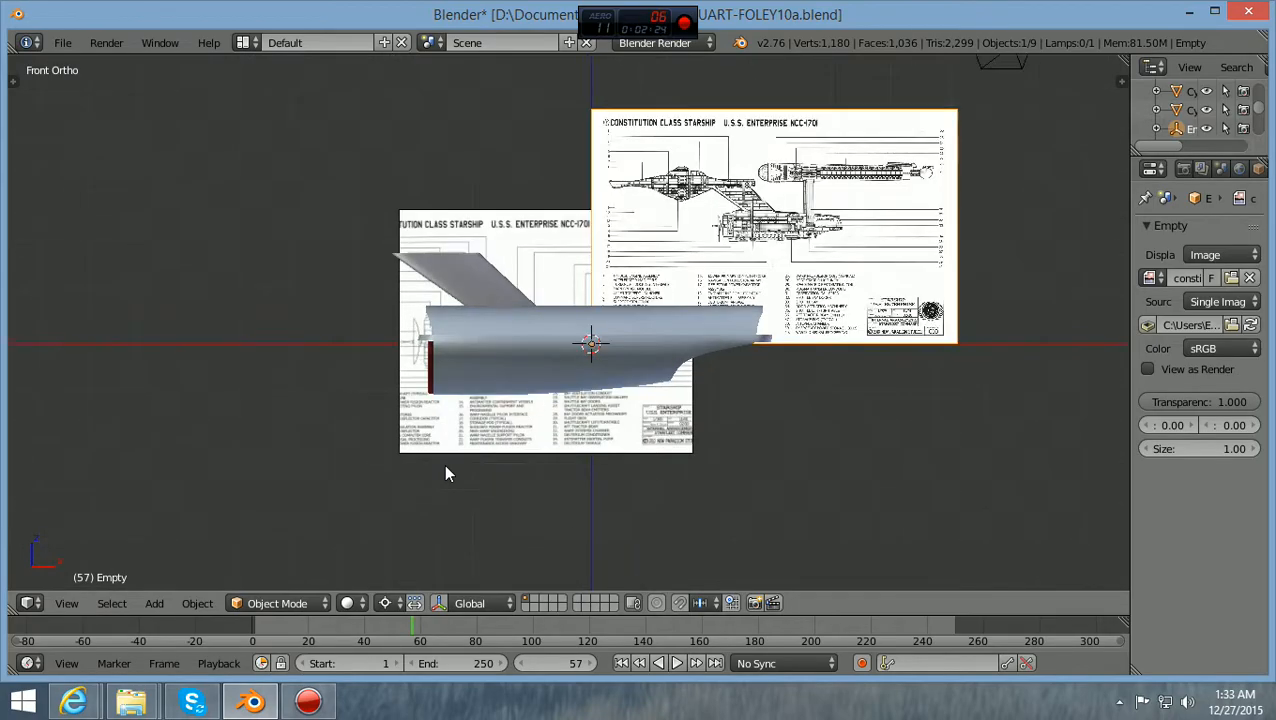
scroll(446, 467, "up", 4, "ctrl")
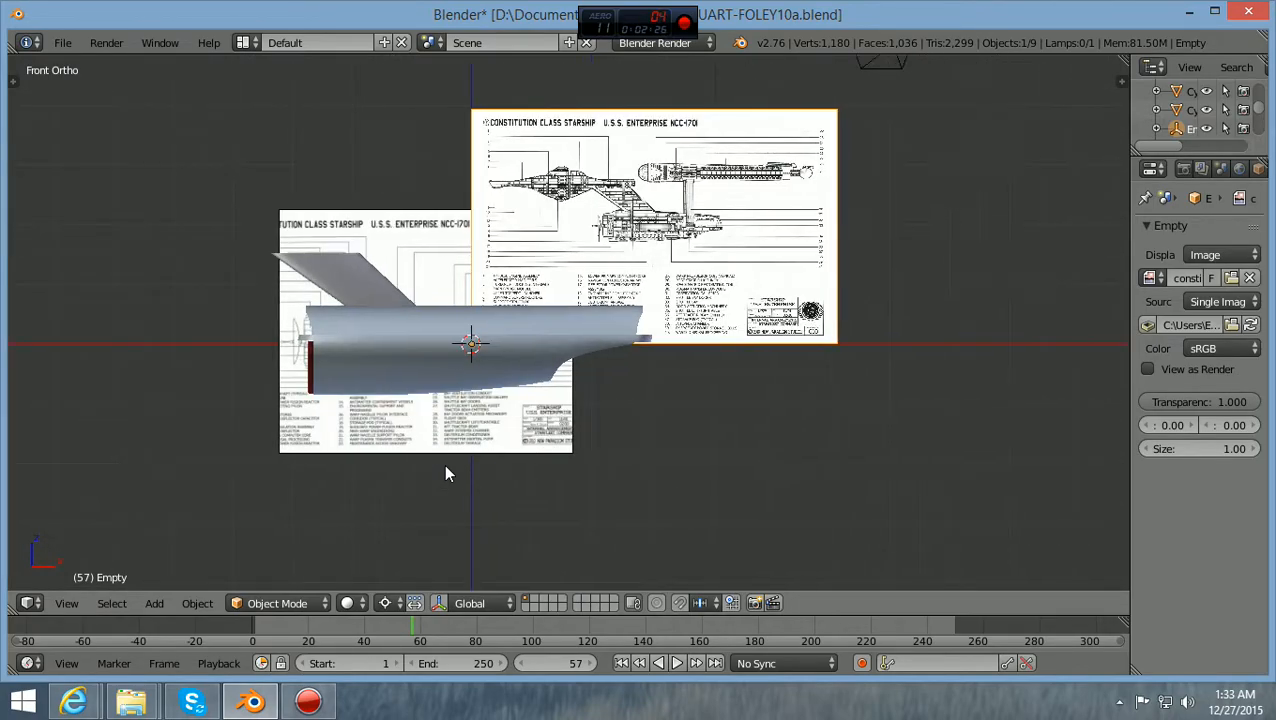
Compare the blueprint image's size and position with the hull and the smaller reference image in the front view
scroll(446, 467, "up", 4)
scroll(446, 474, "down", 3)
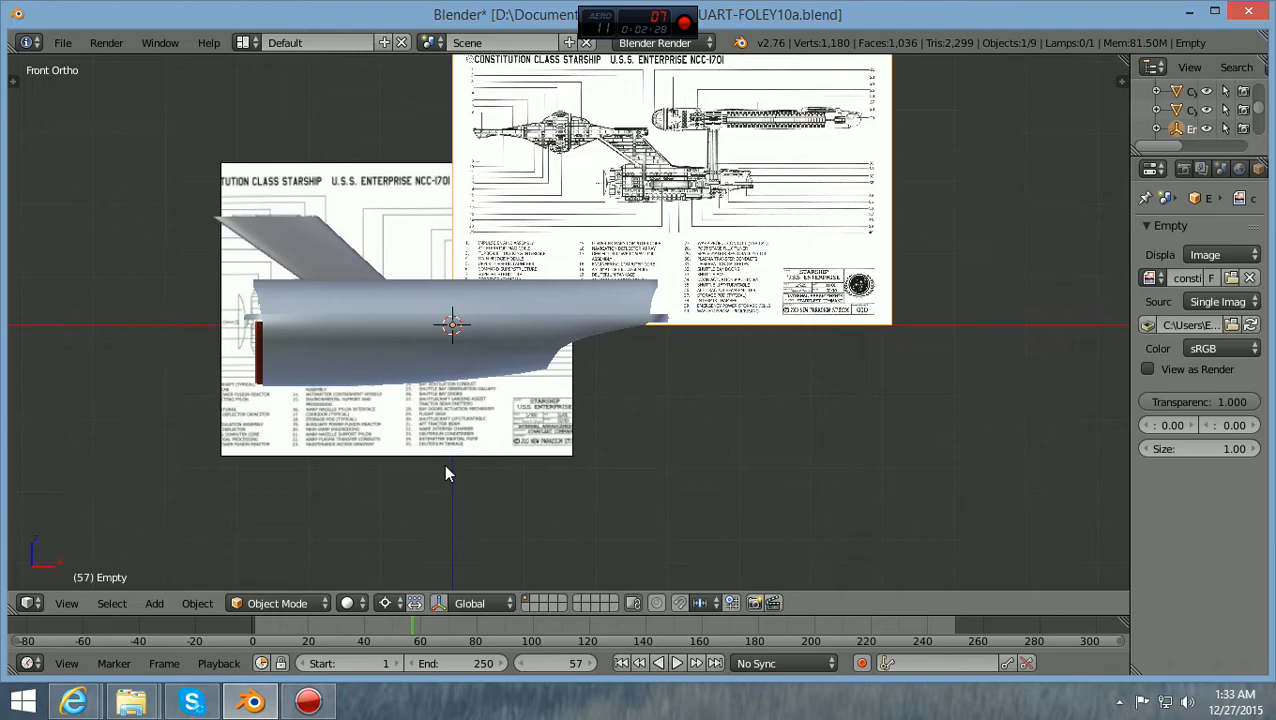
scroll(446, 467, "down", 2, "shift")
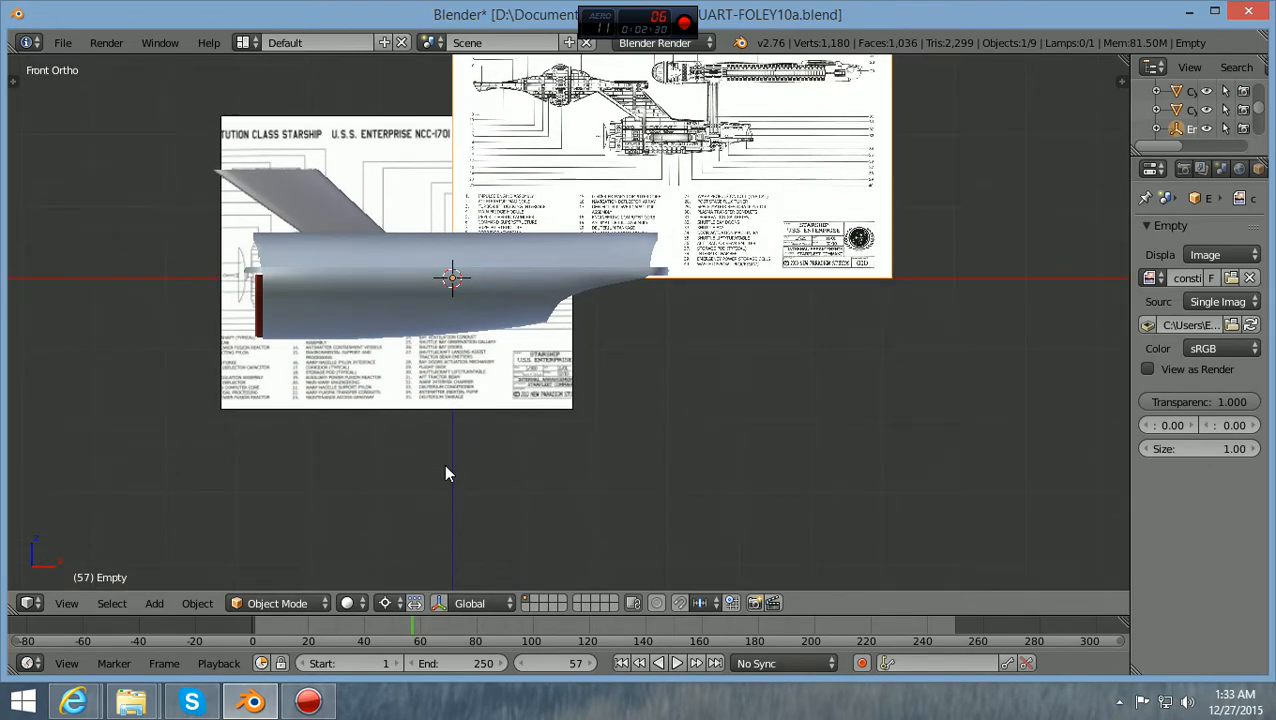
scroll(446, 467, "up", 1)
scroll(445, 467, "up", 2, "shift")
scroll(446, 470, "up", 3, "shift")
scroll(446, 467, "up", 1)
scroll(446, 467, "down", 1)
scroll(446, 467, "up", 2, "ctrl")
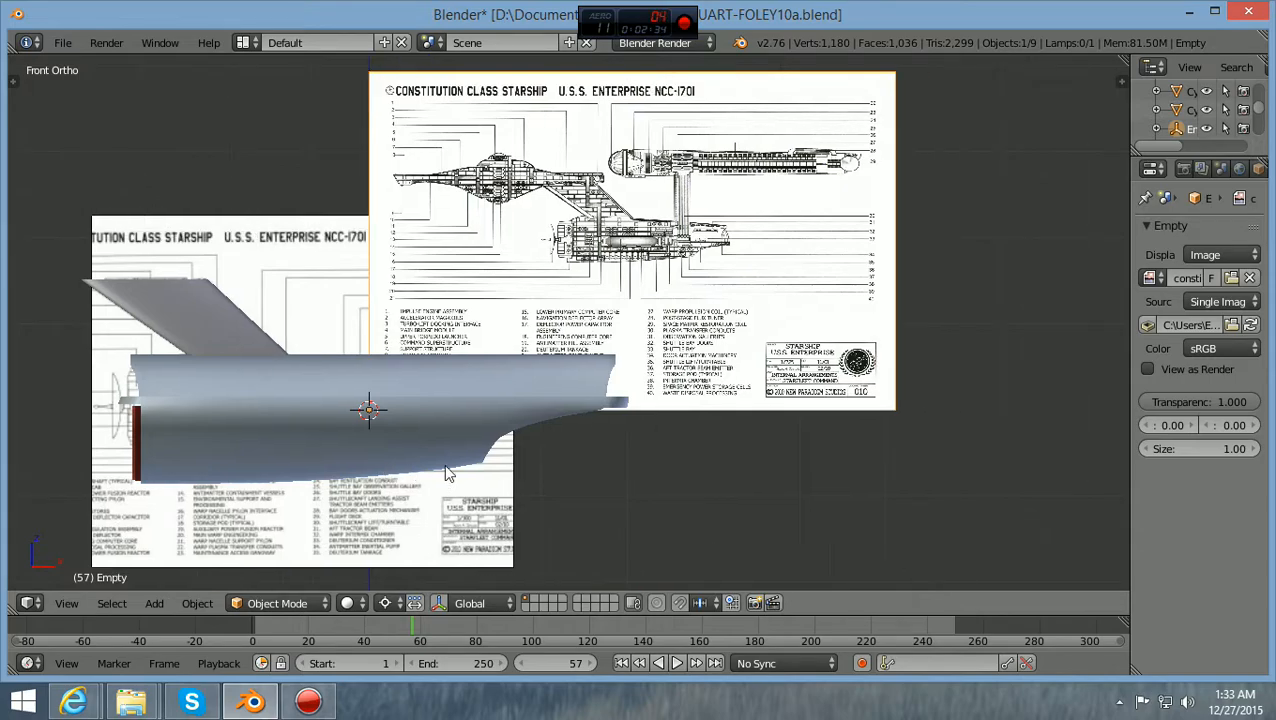
scroll(447, 474, "down", 3)
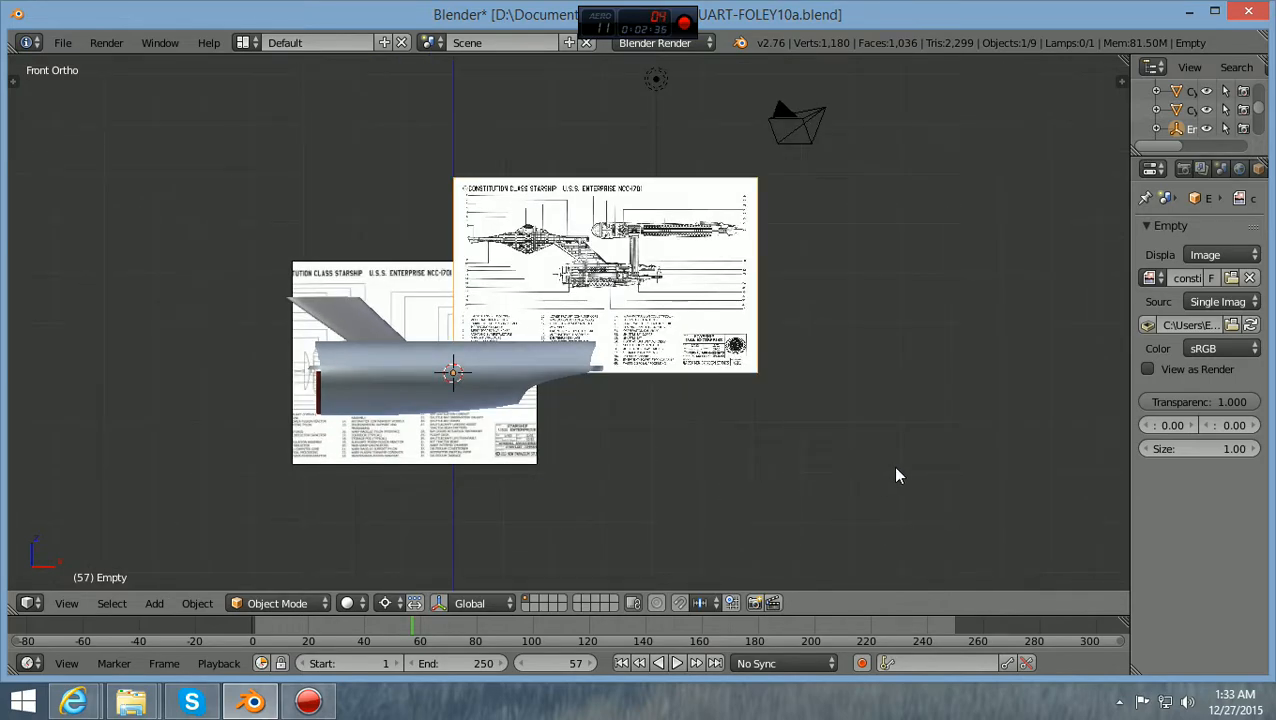
Scale the blueprint image up uniformly to about one and a half times its size
scroll(896, 476, "up", 2)
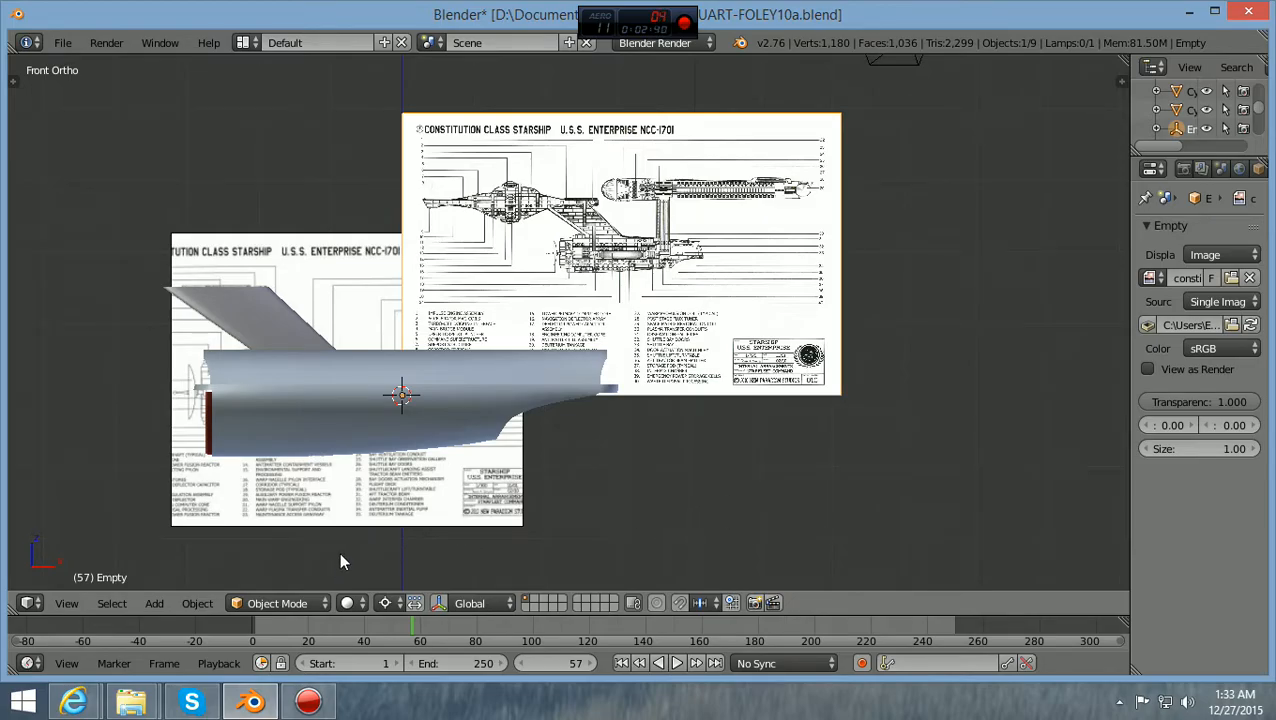
key("s")
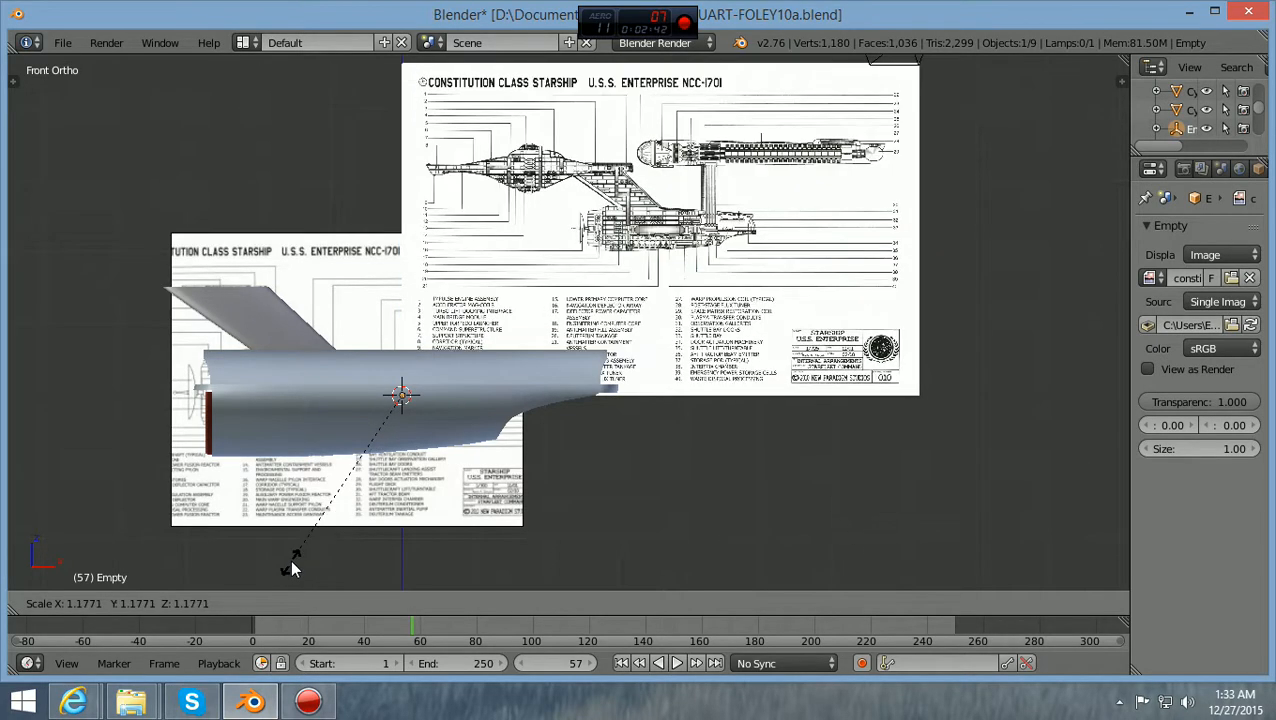
left_click(209, 570)
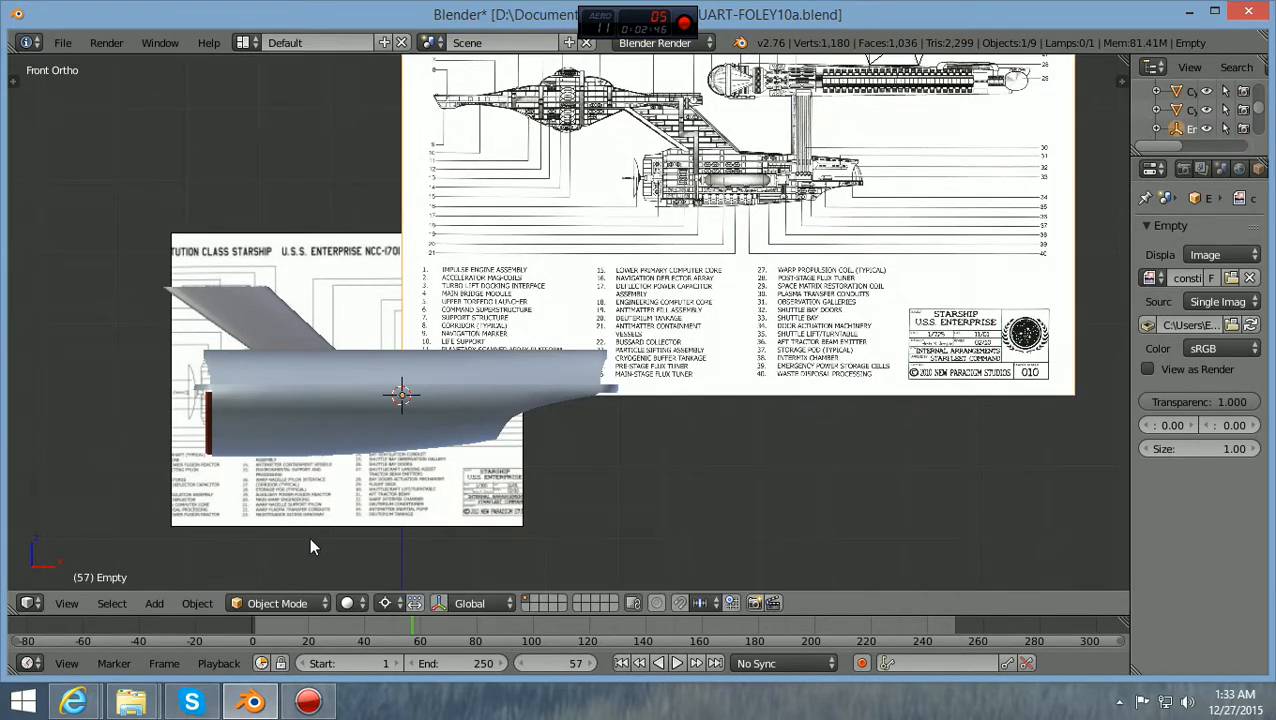
scroll(398, 527, "down", 2)
scroll(398, 527, "up", 3, "shift")
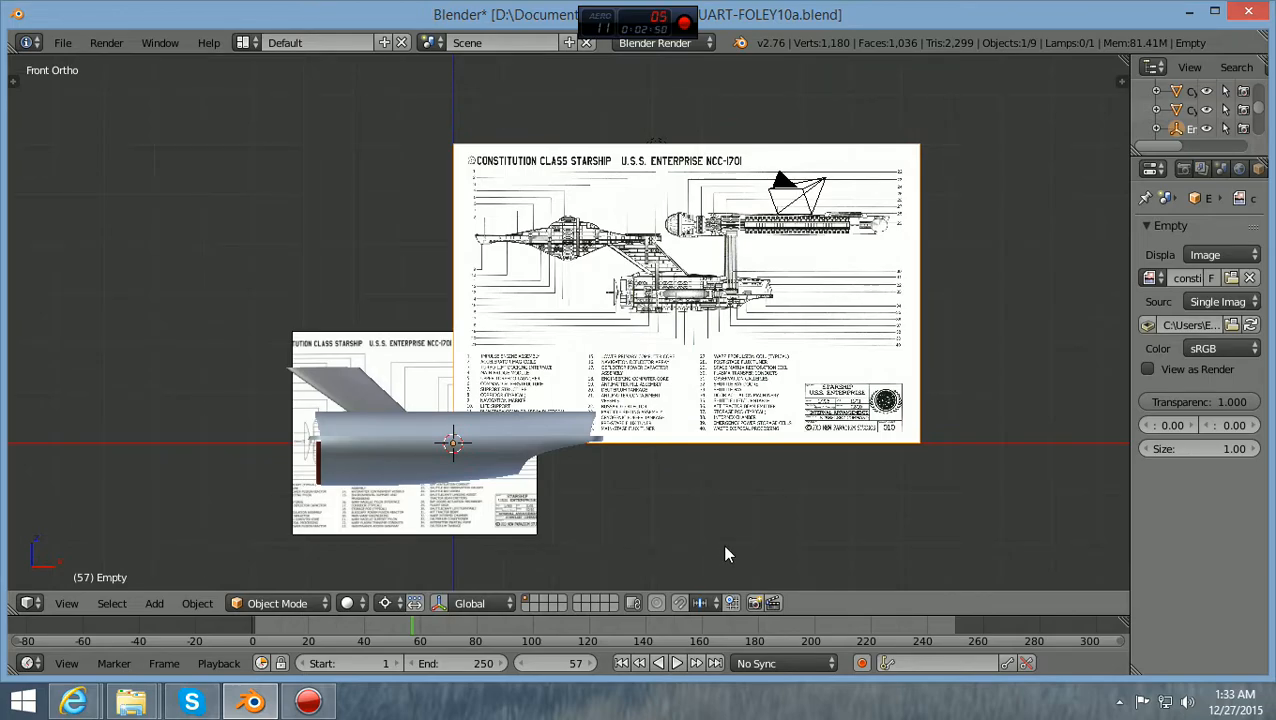
Shift the blueprint image along negative X and down along Z behind the hull, and scale it up by about 1.4
key("g")
key("x")
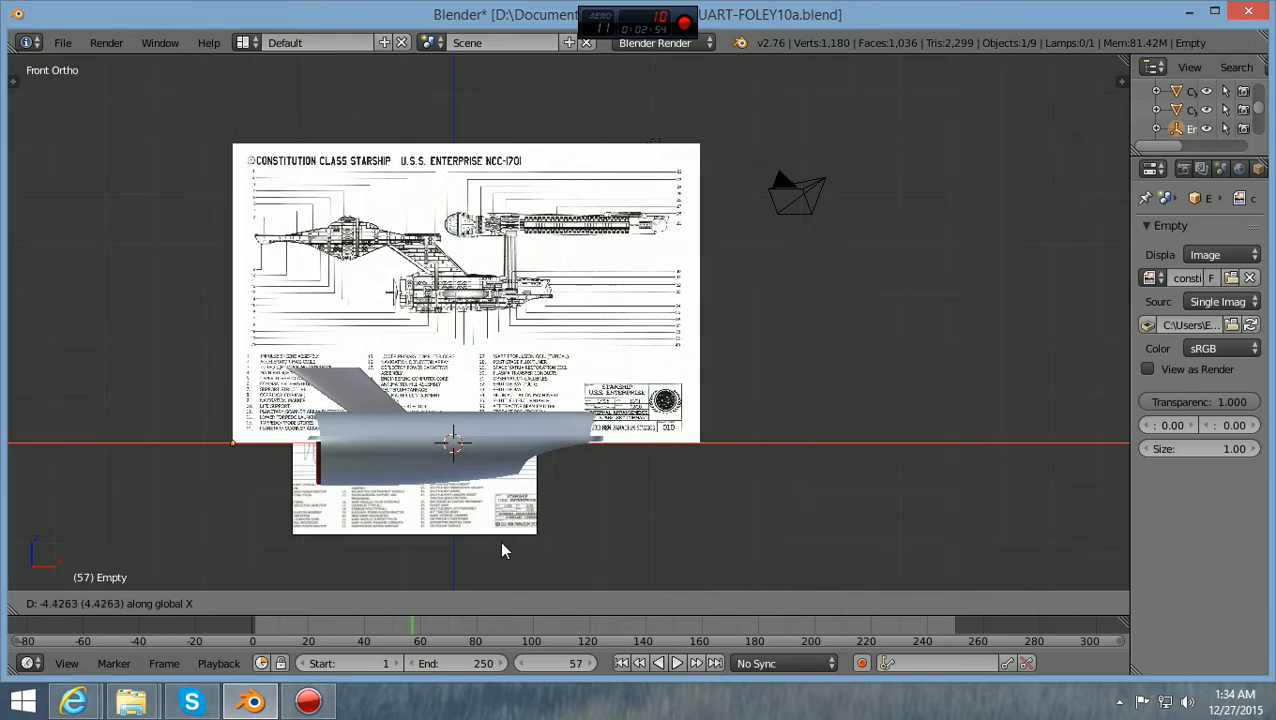
left_click(438, 557)
key("g")
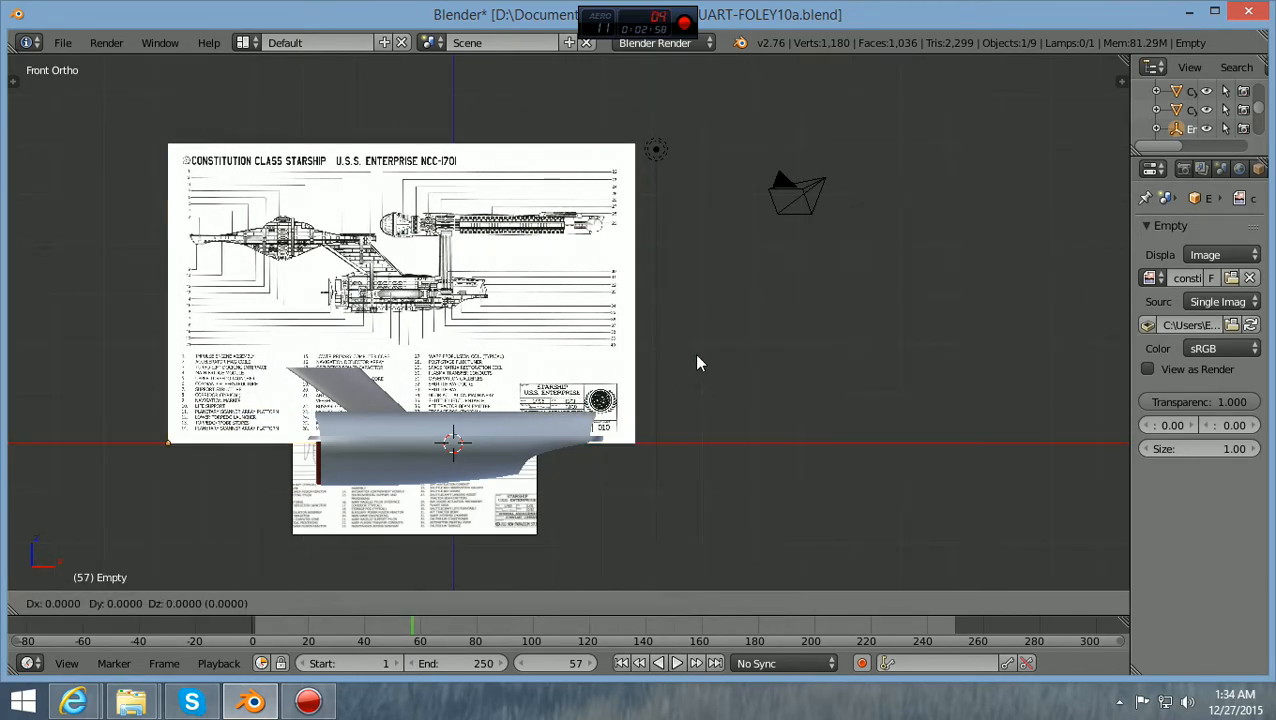
key("z")
left_click(684, 427)
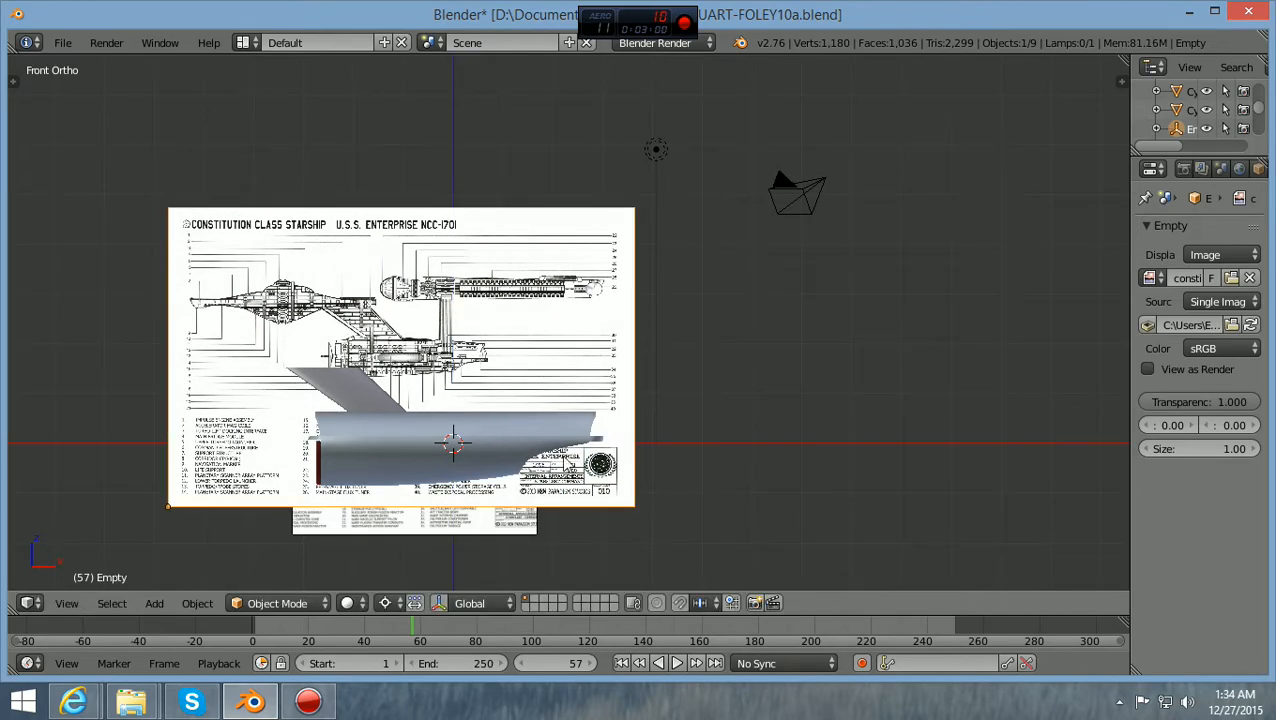
key("s")
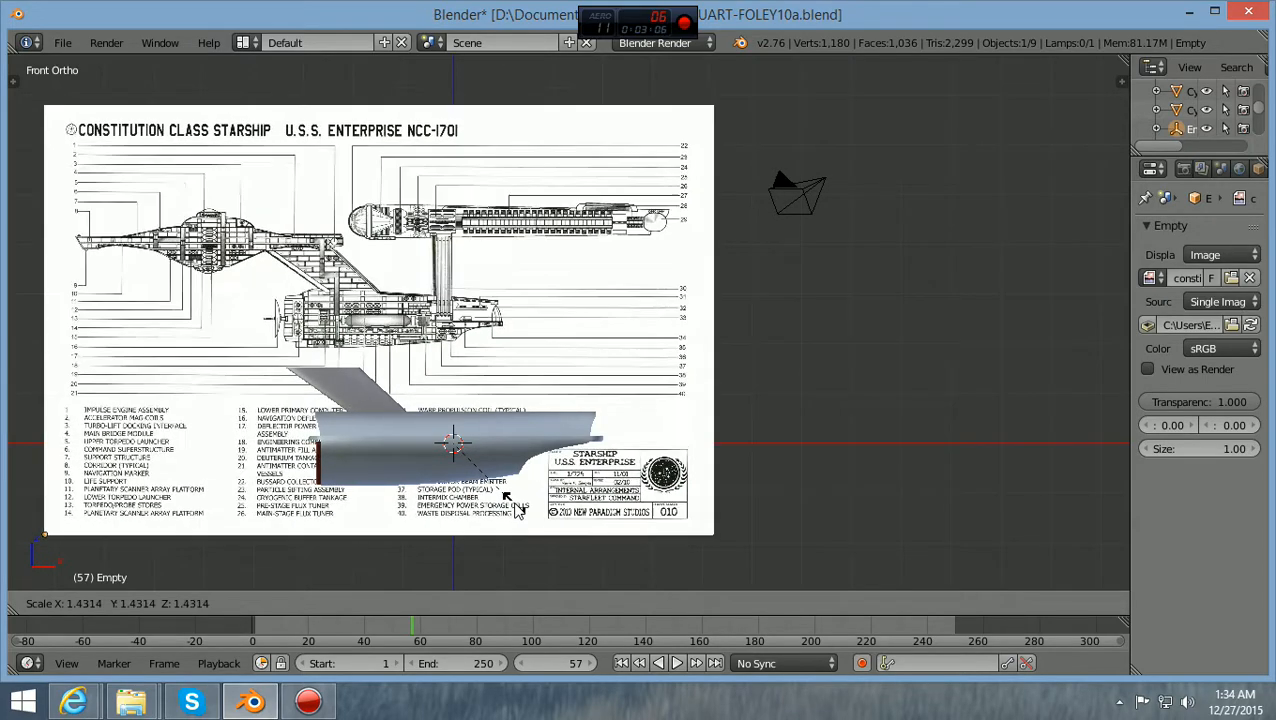
left_click(855, 390)
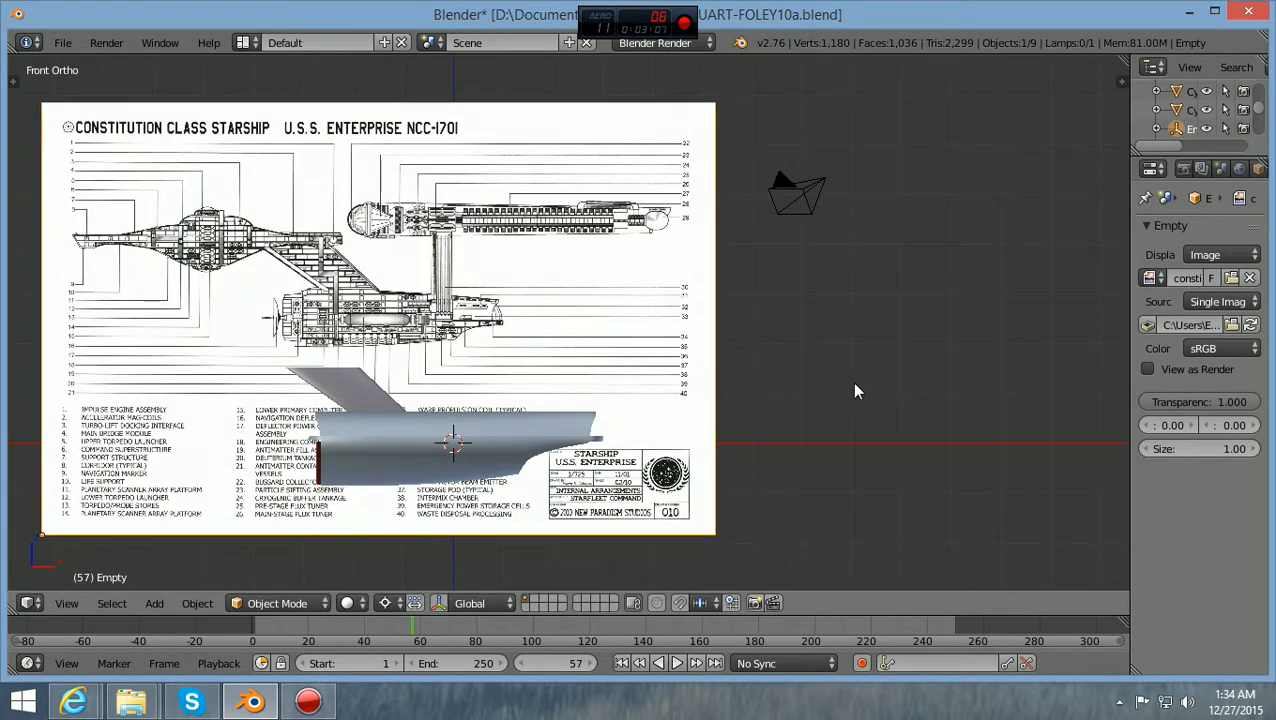
Try a transparency of 0.5 on the blueprint image
left_click(1161, 403)
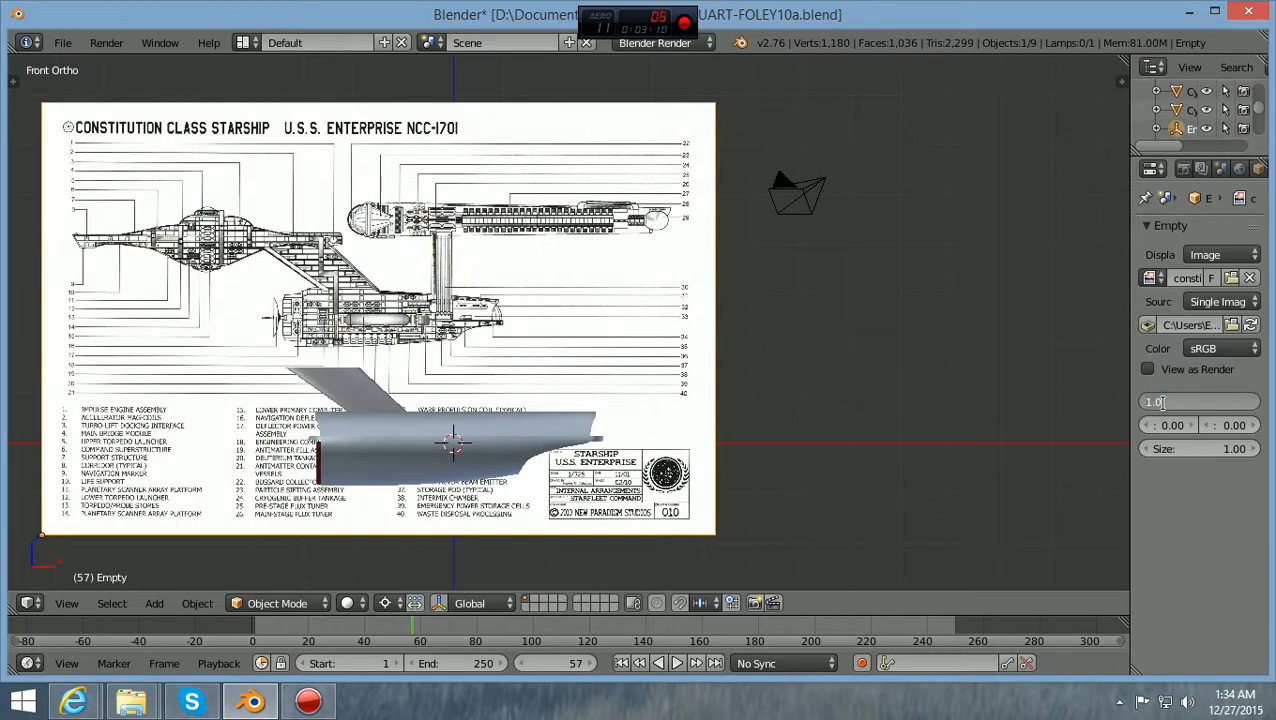
key("ctrl+a")
type("0.5")
key("Return")
scroll(893, 446, "up", 1)
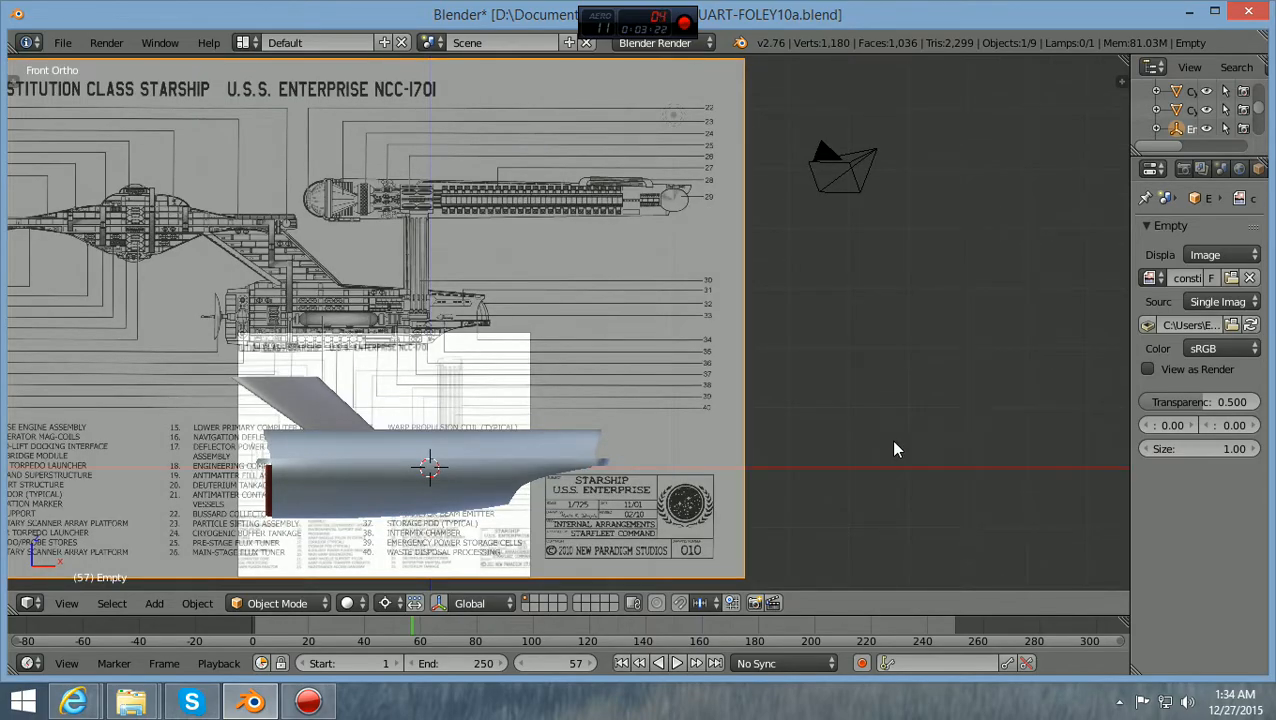
scroll(893, 446, "down", 1)
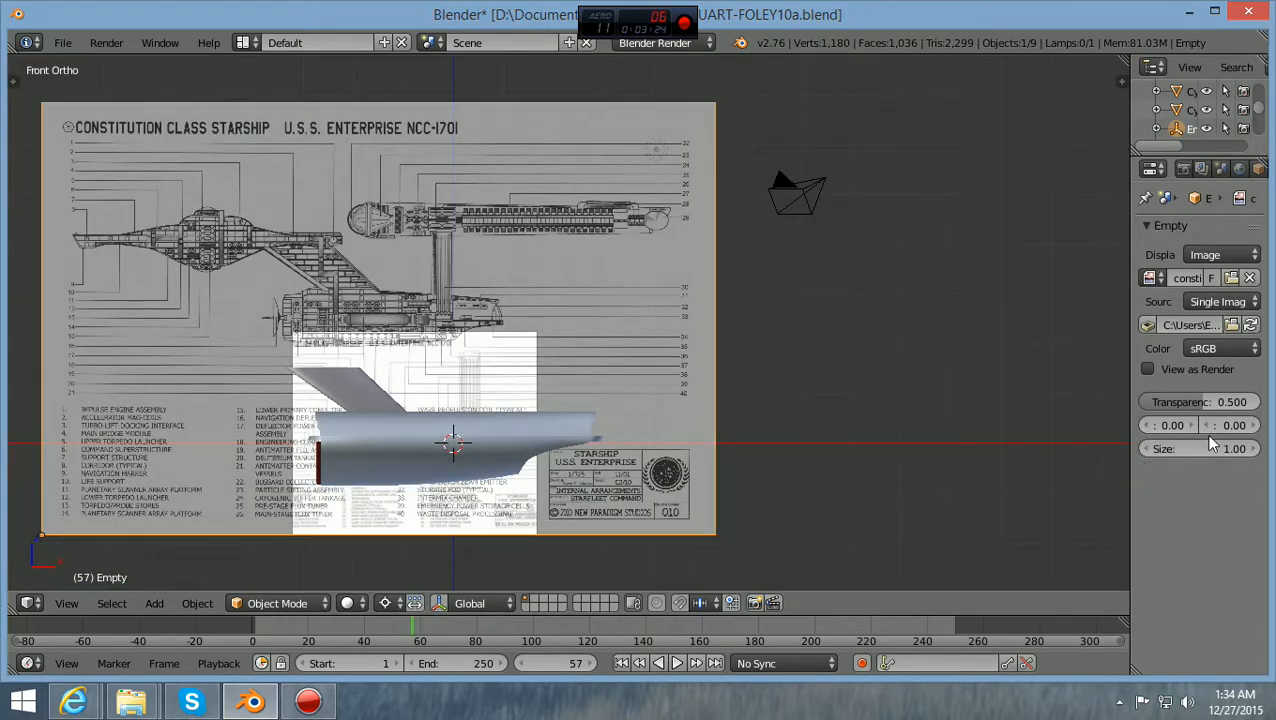
Set the blueprint image's transparency to 0.2
left_click(1207, 402)
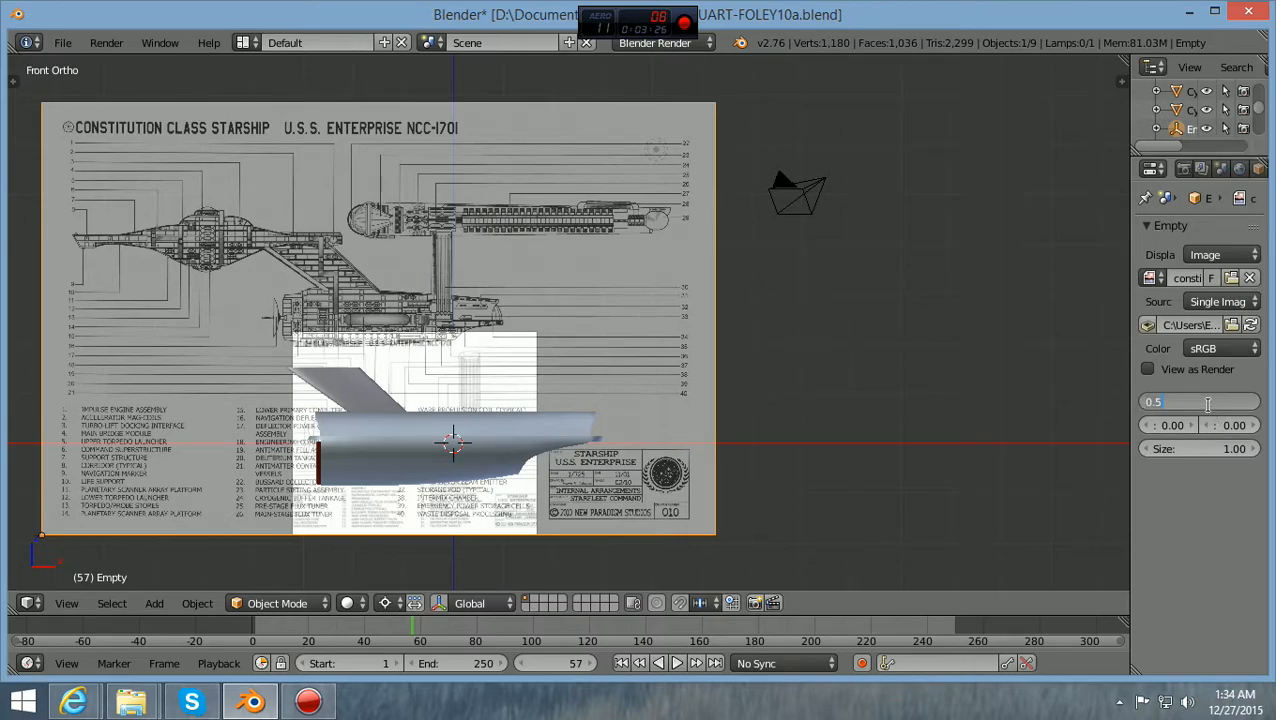
key("BackSpace")
type("0.2")
key("Return")
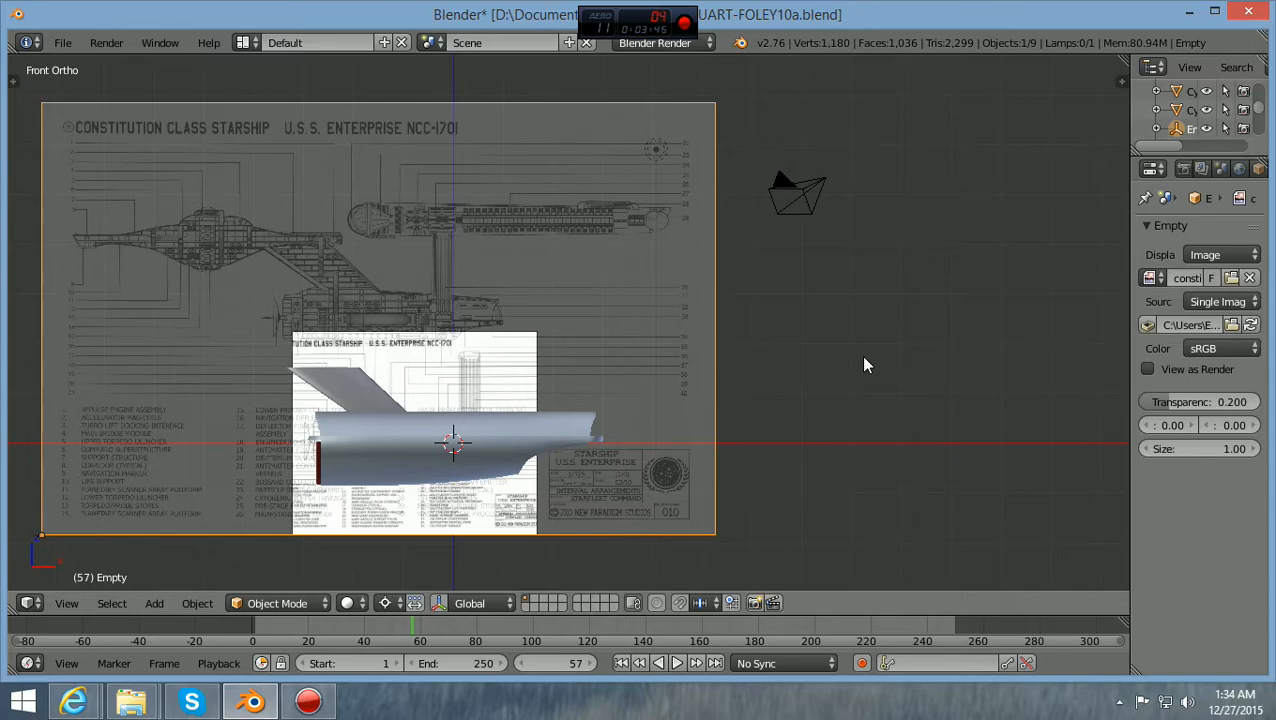
In the top view, move the blueprint image about 1.09 units along positive Y
key("KP_7")
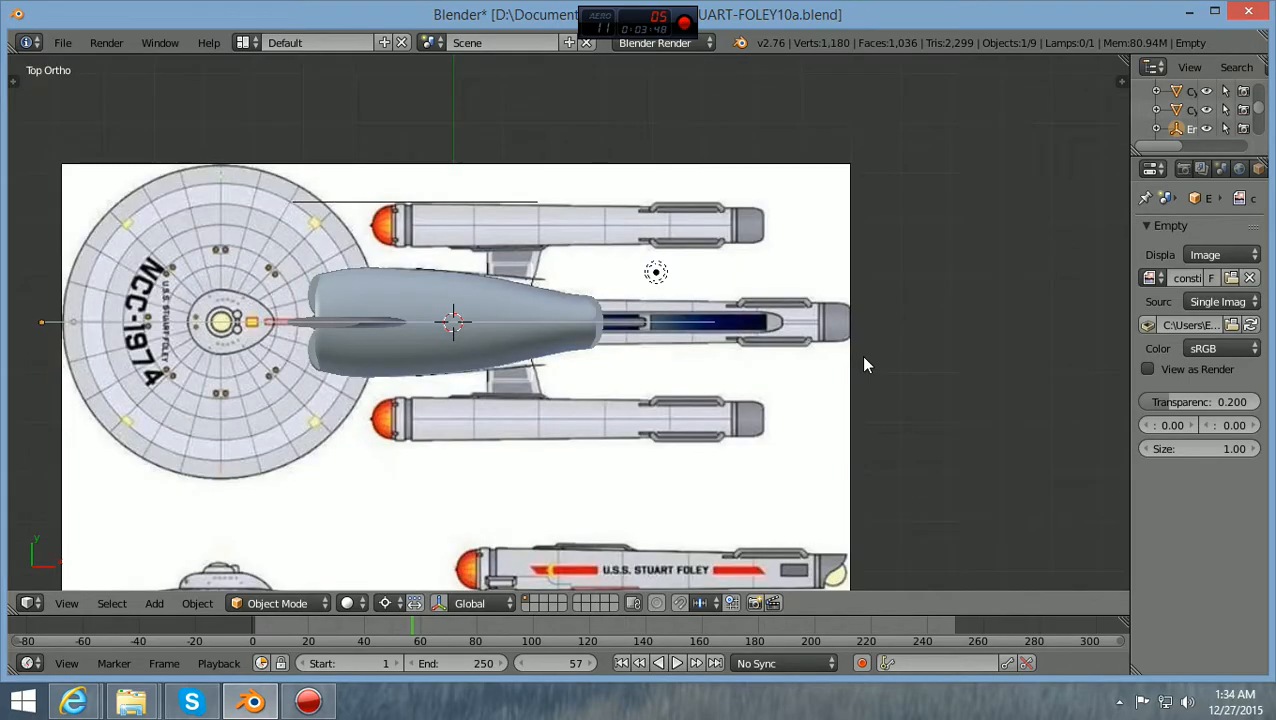
scroll(864, 357, "down", 2)
scroll(864, 357, "up", 1)
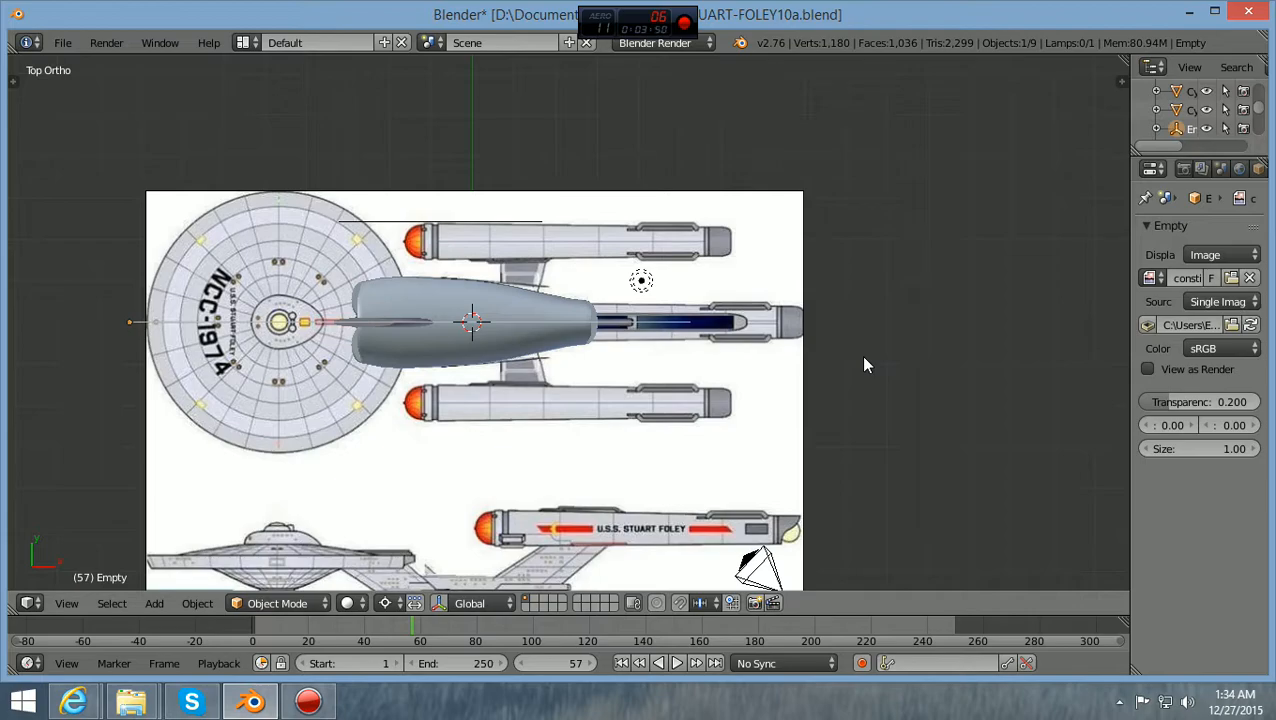
scroll(863, 357, "up", 1)
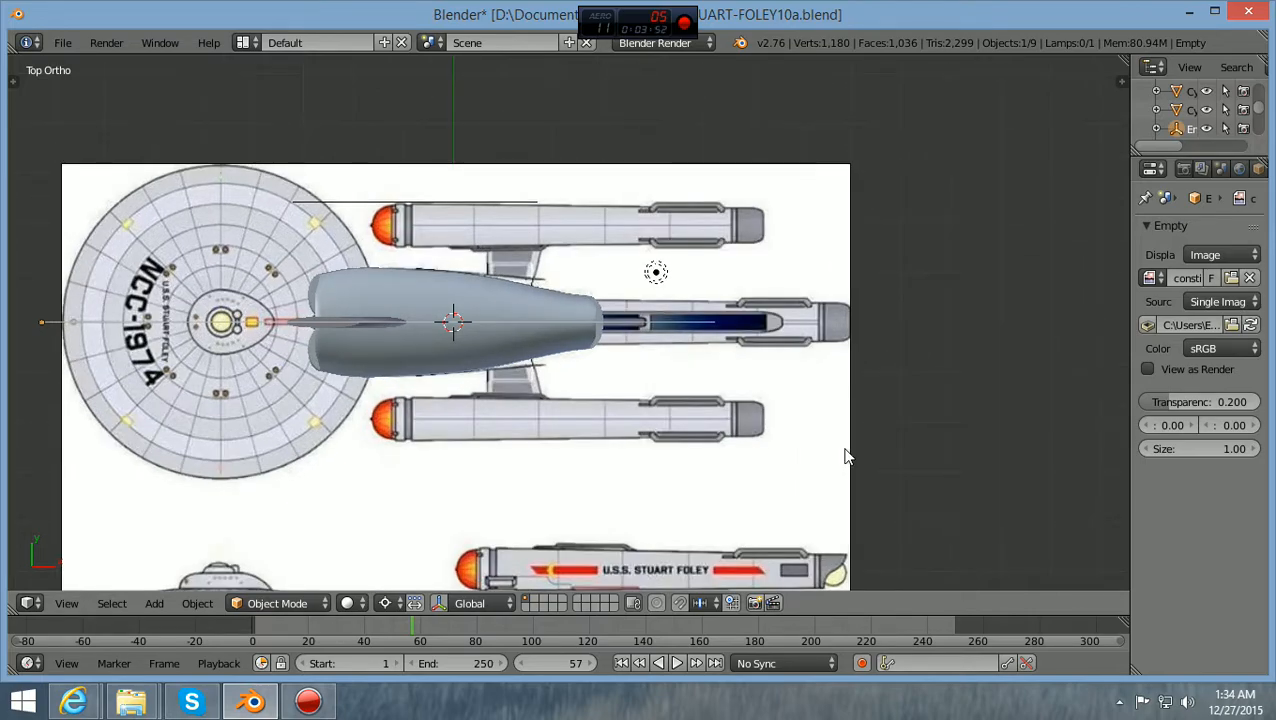
key("g")
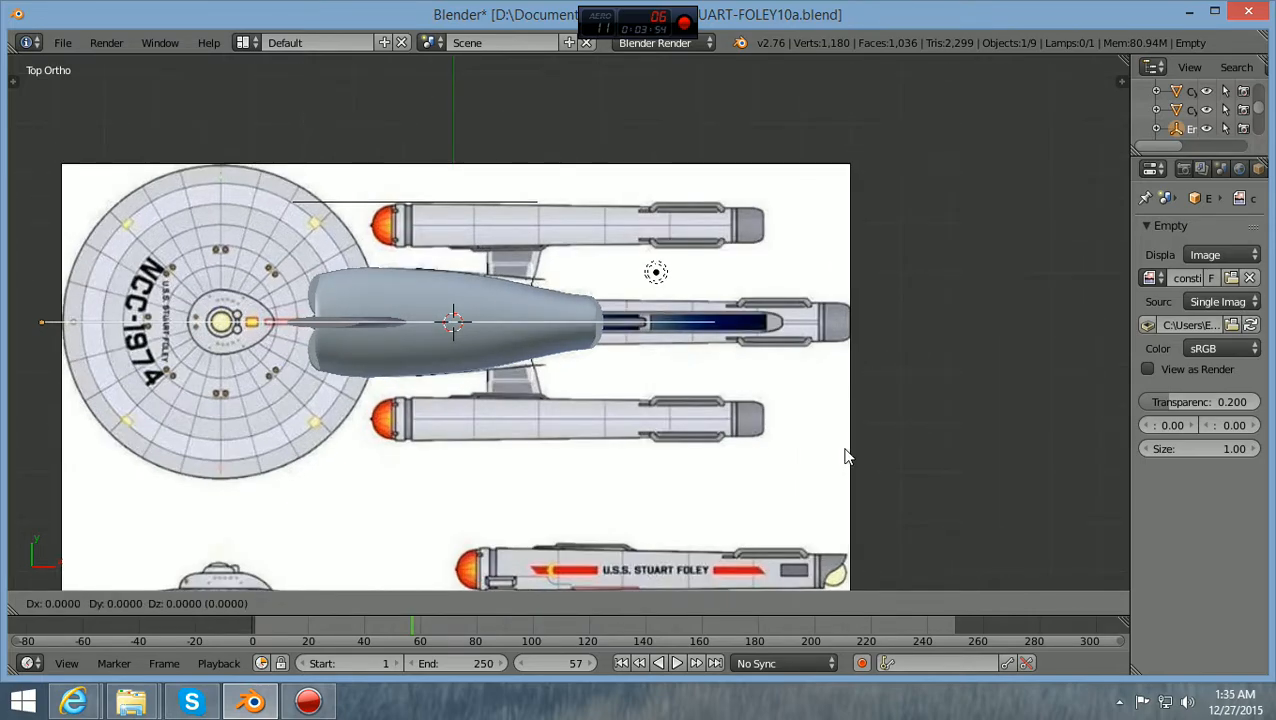
key("y")
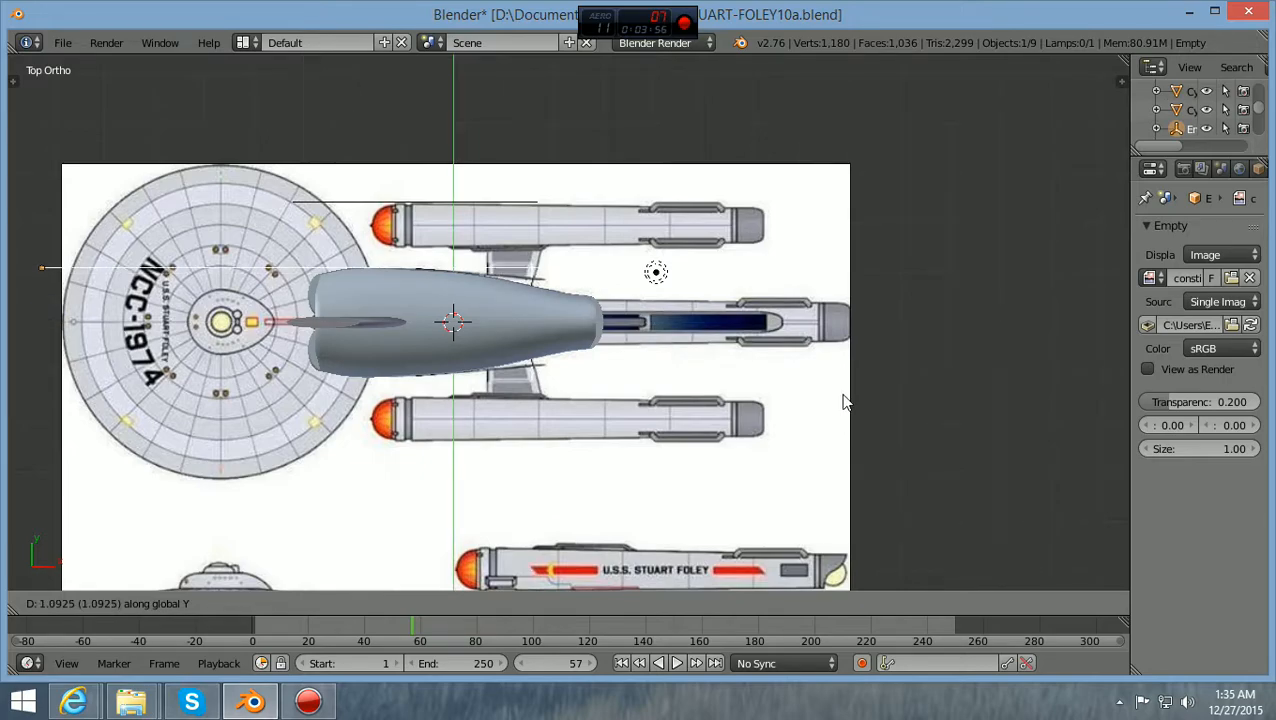
left_click(843, 402)
In the front view, display the model as wireframe and lower the blueprint image about 2.46 units along Z onto the hull
key("KP_1")
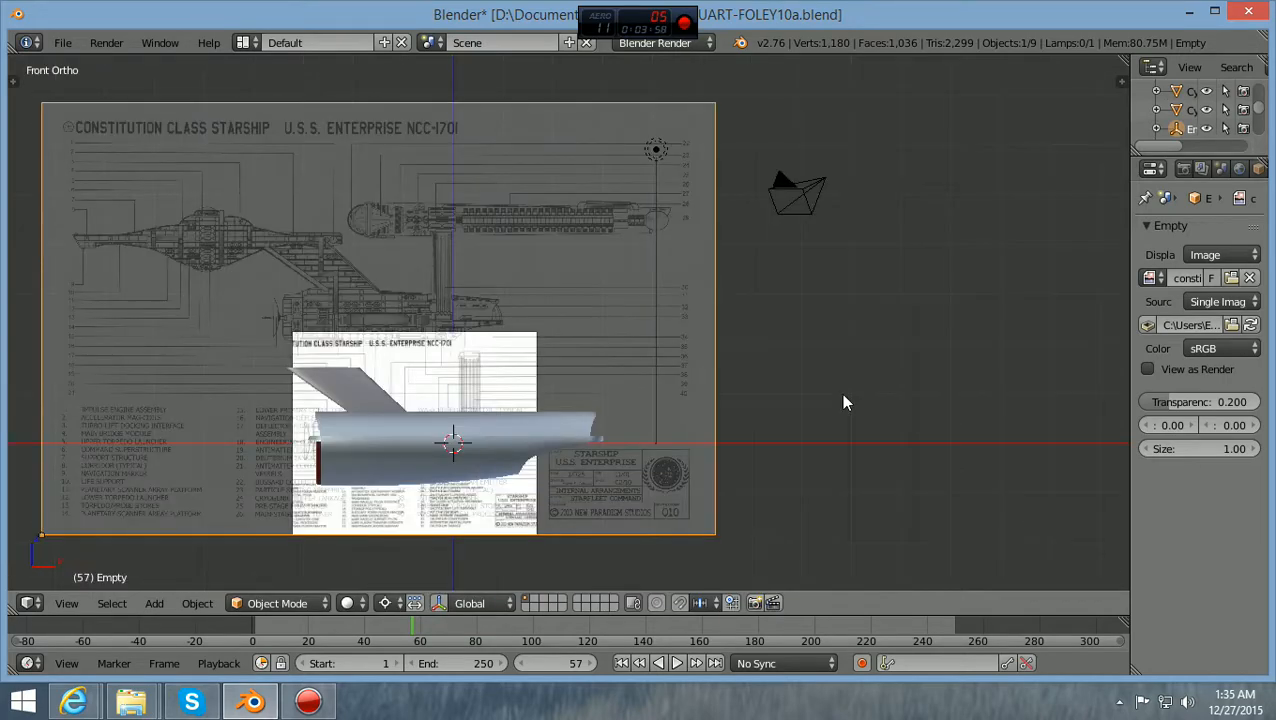
scroll(843, 402, "up", 2)
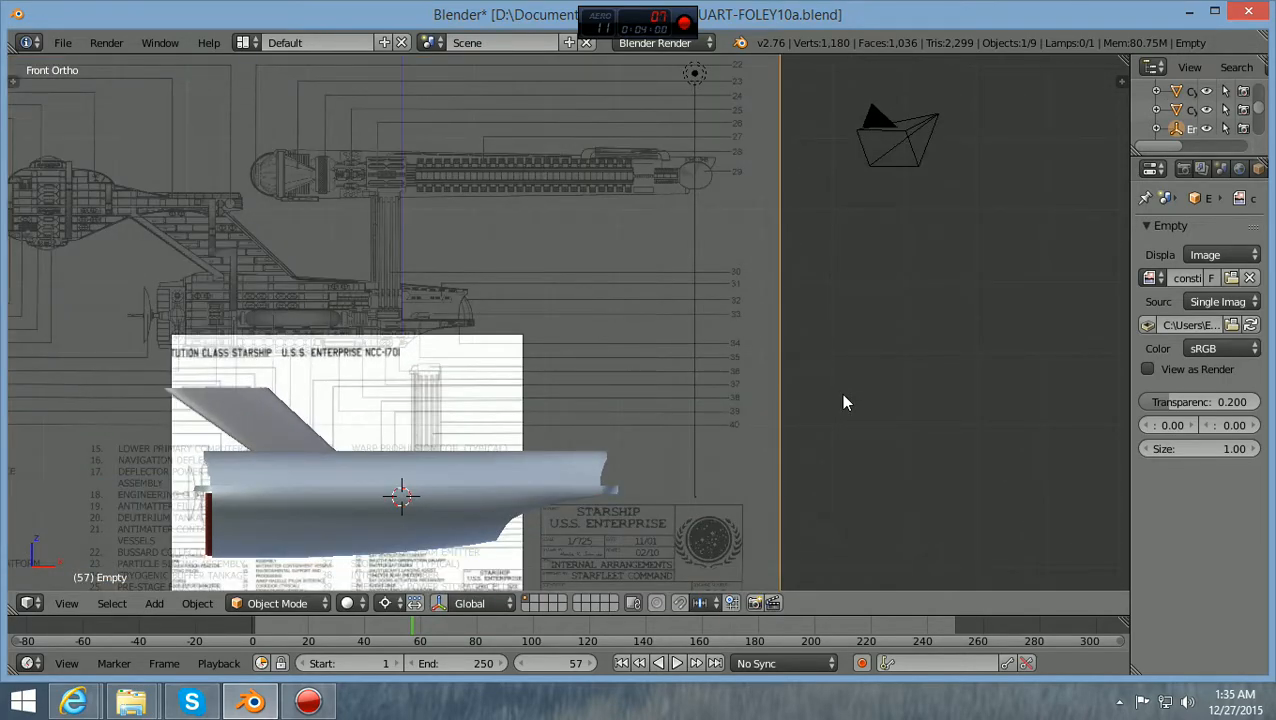
key("z")
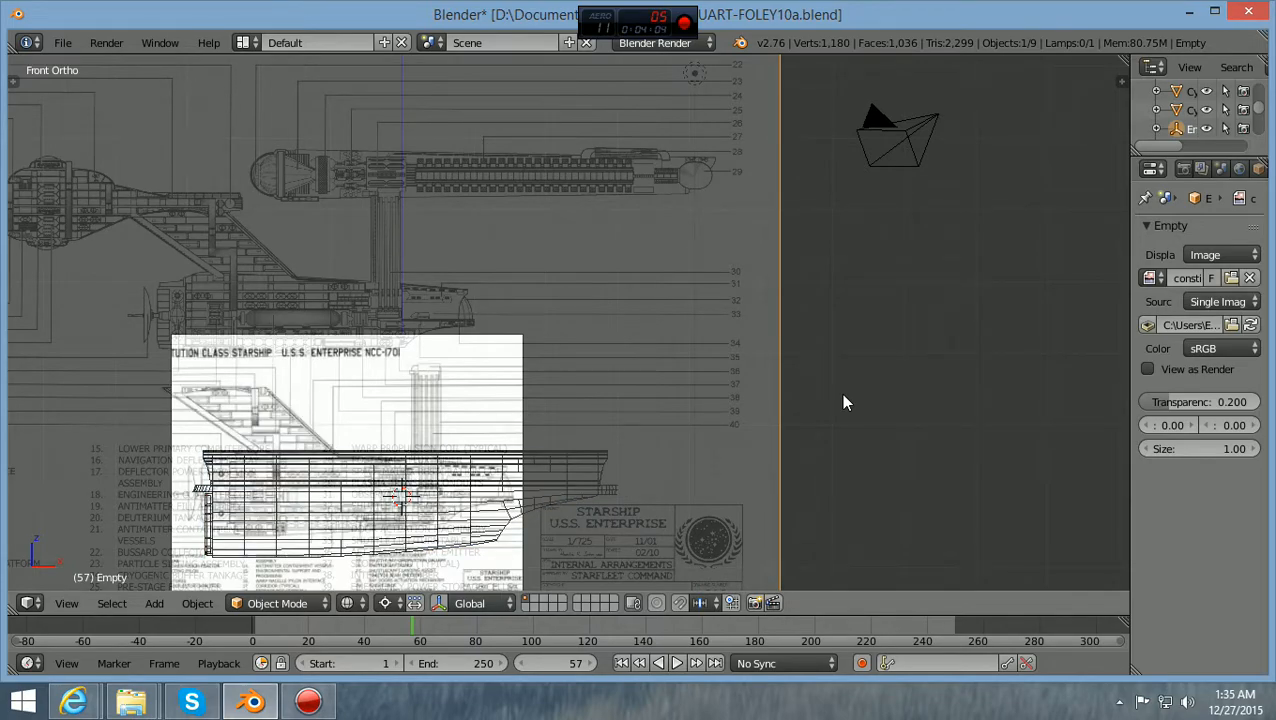
scroll(843, 395, "down", 7, "ctrl")
scroll(842, 395, "down", 4, "shift")
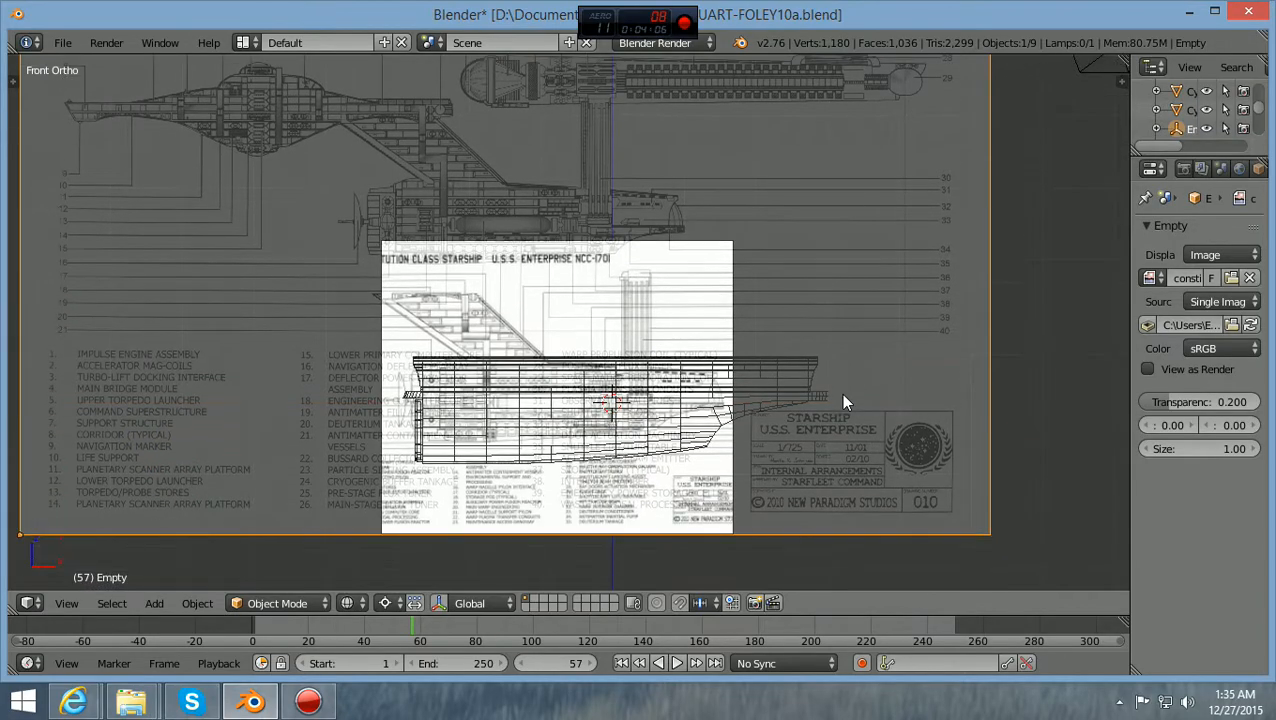
scroll(843, 398, "down", 1, "shift")
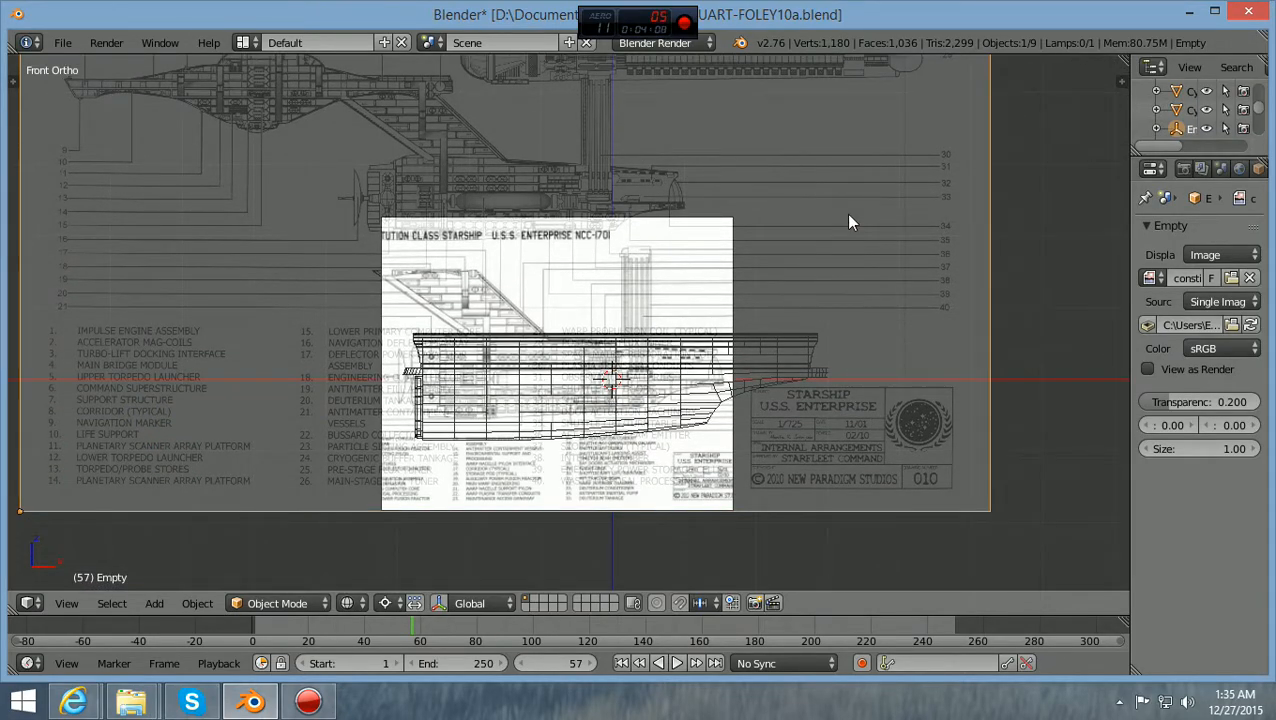
key("g")
key("z")
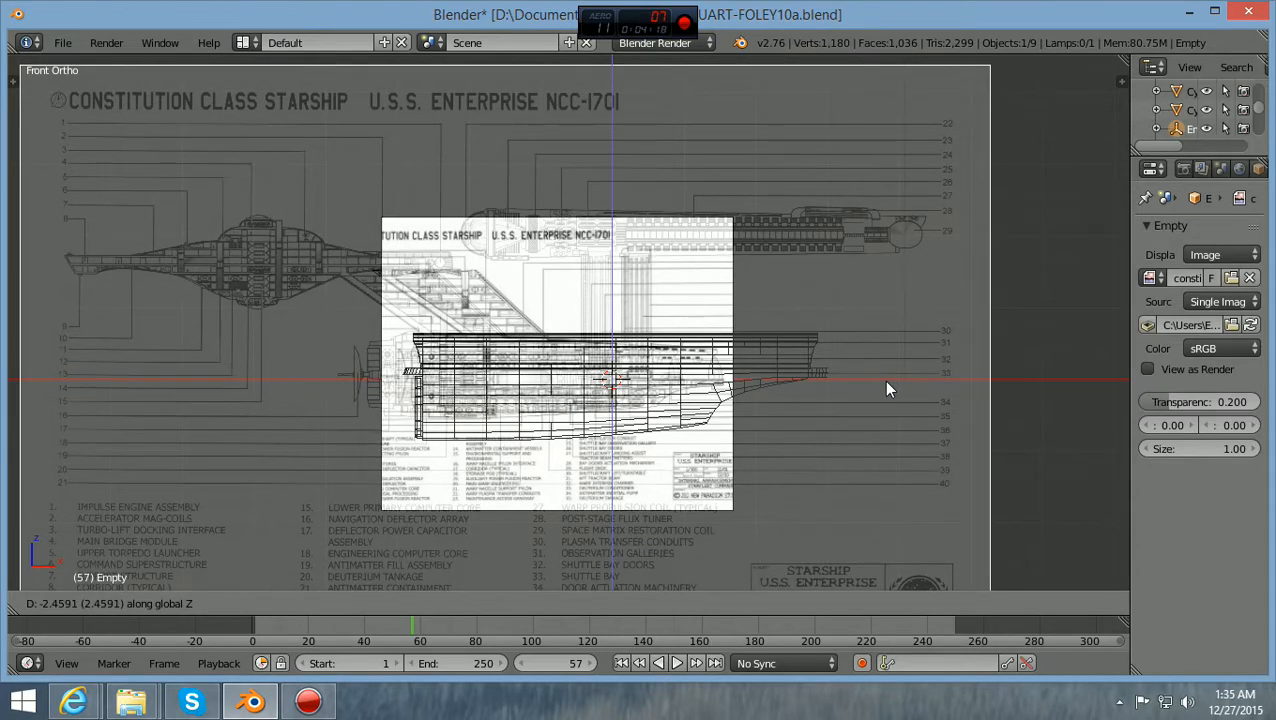
left_click(885, 388)
Move the blueprint image about 0.54 units along positive X to line its neck and engineering hull up with the model
scroll(872, 379, "up", 2)
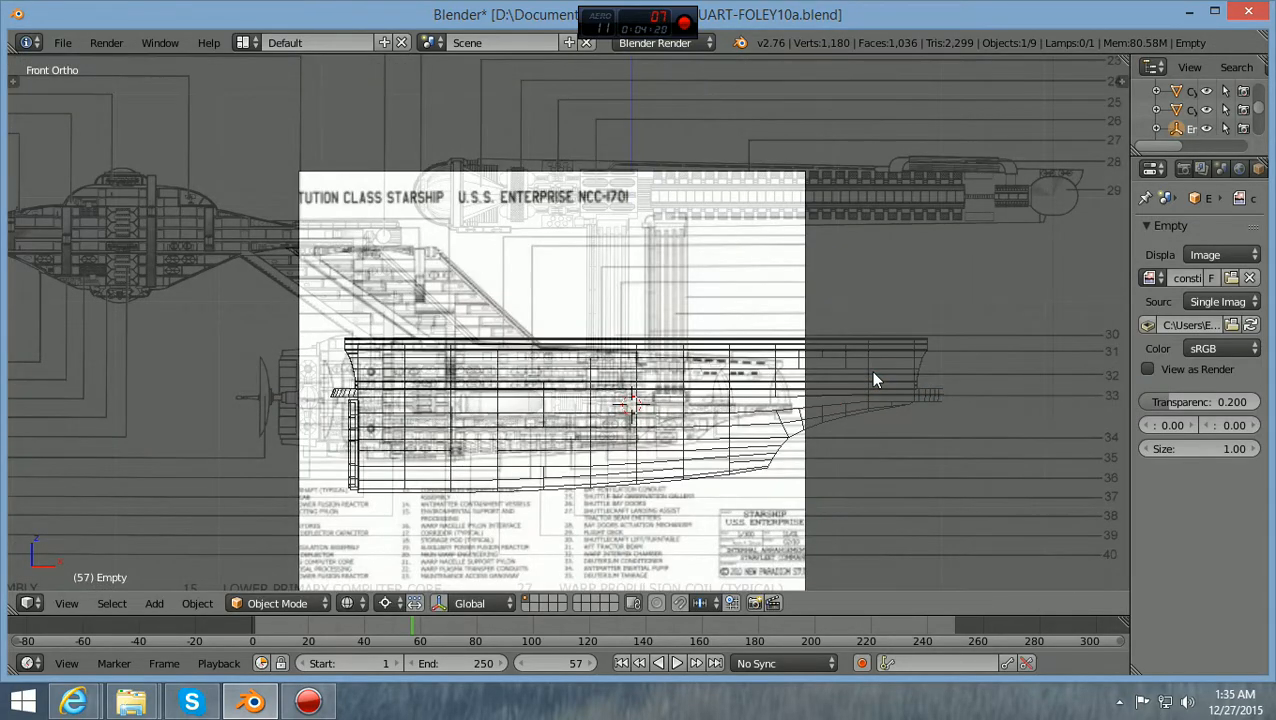
scroll(873, 379, "up", 1)
scroll(873, 379, "down", 3, "ctrl")
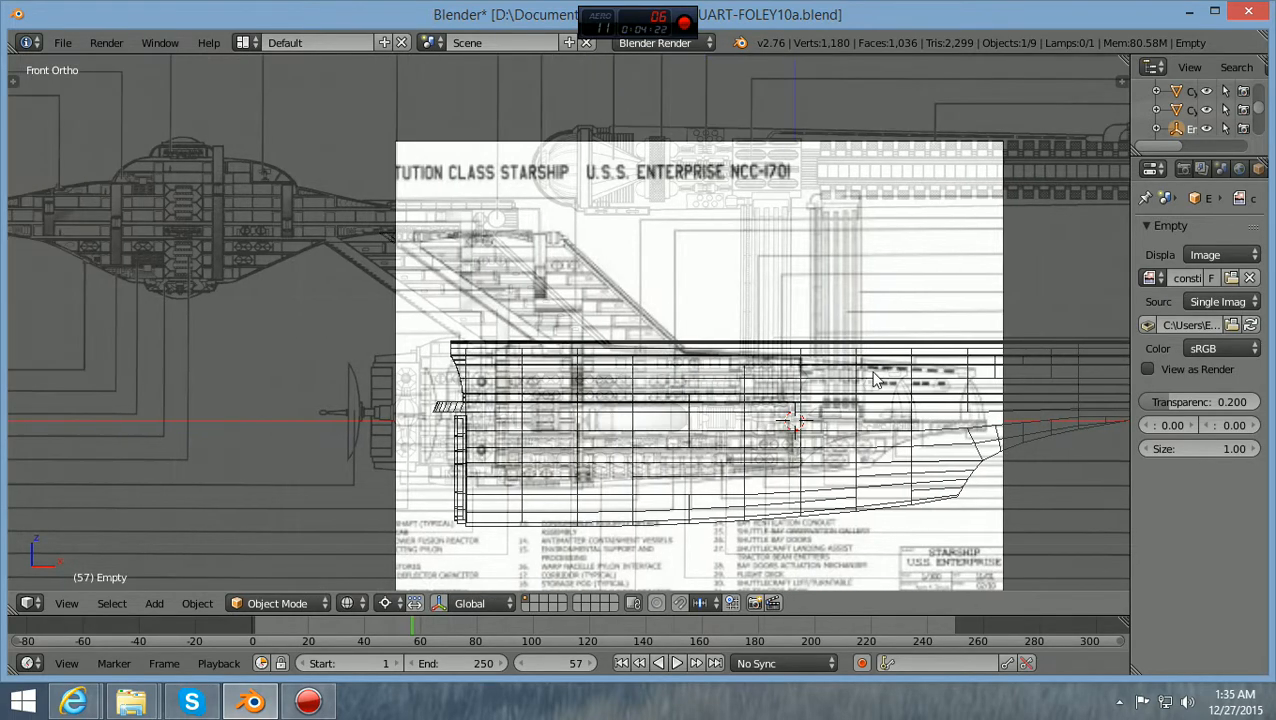
scroll(873, 379, "down", 1, "ctrl")
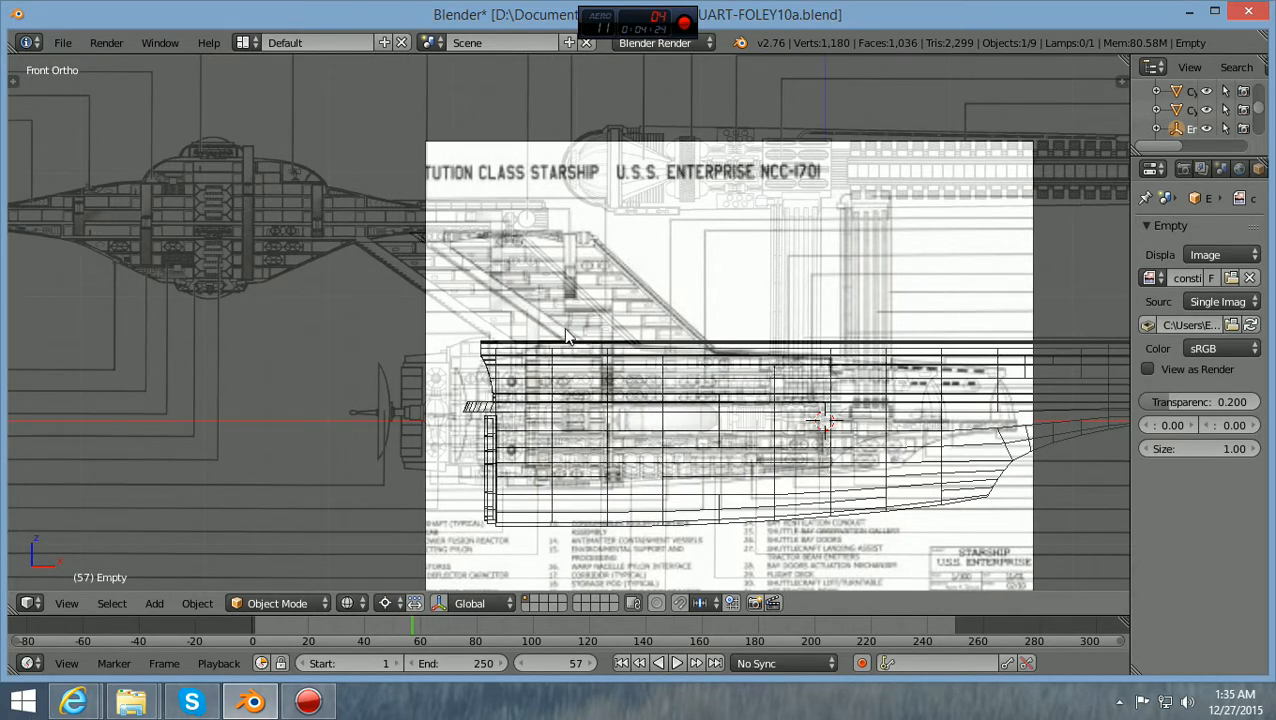
key("g")
key("x")
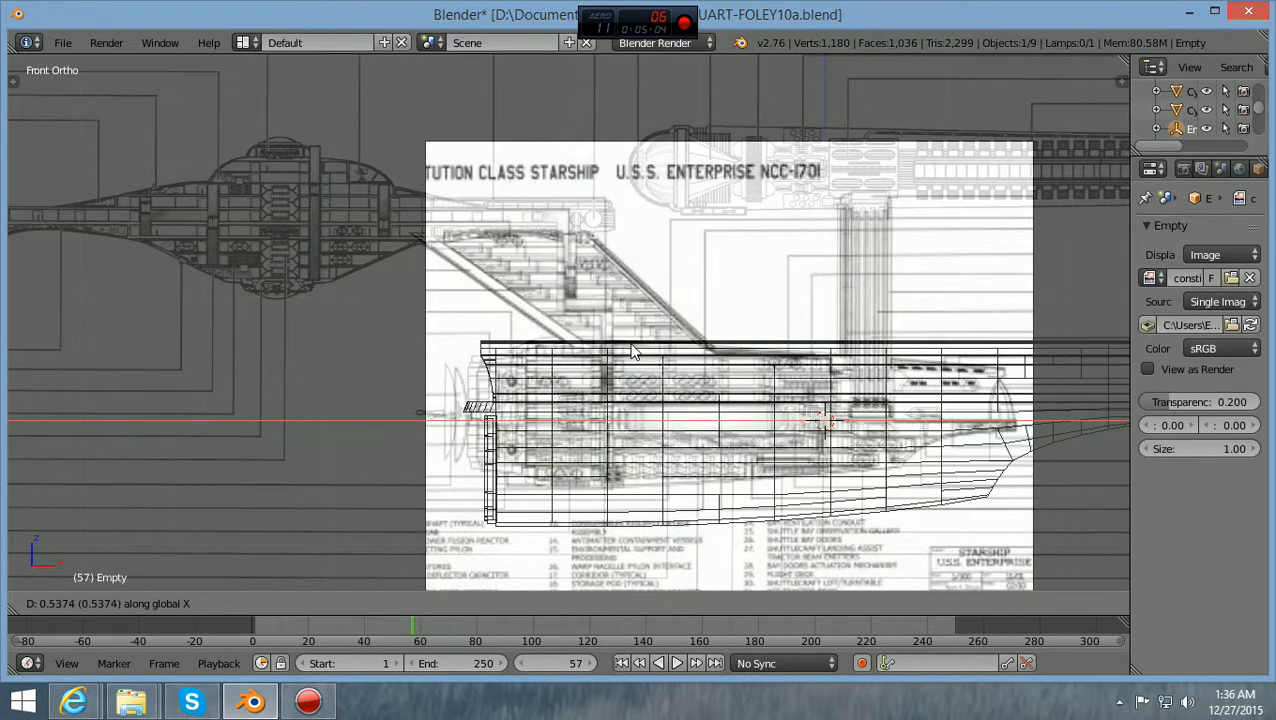
left_click(631, 351)
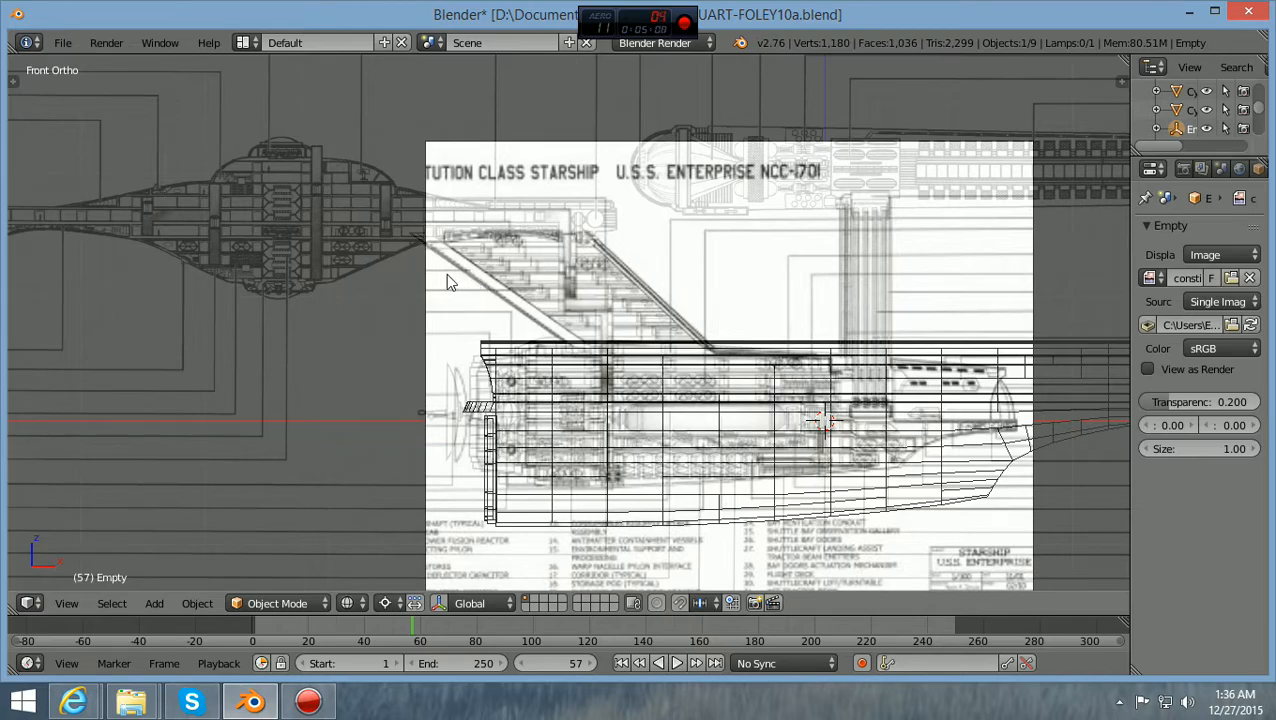
Scale the blueprint image to about 0.97 of its size and shift it about 0.05 units along positive X
key("s")
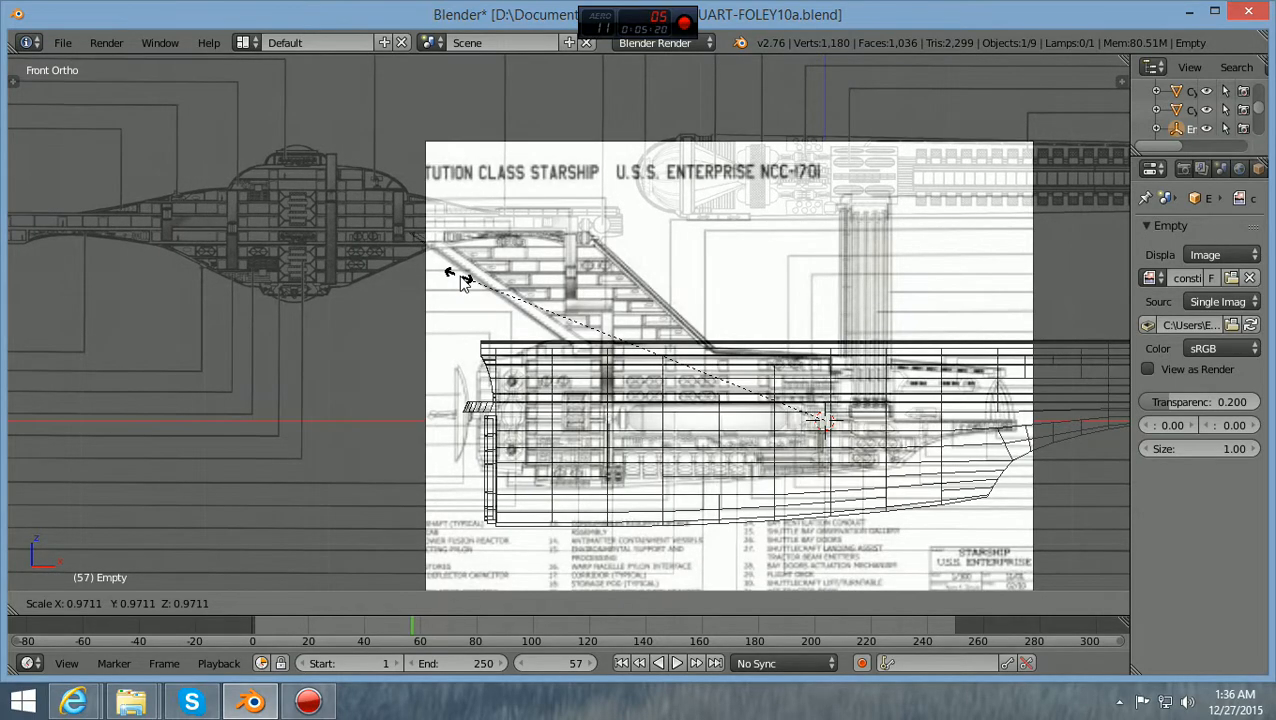
left_click(460, 281)
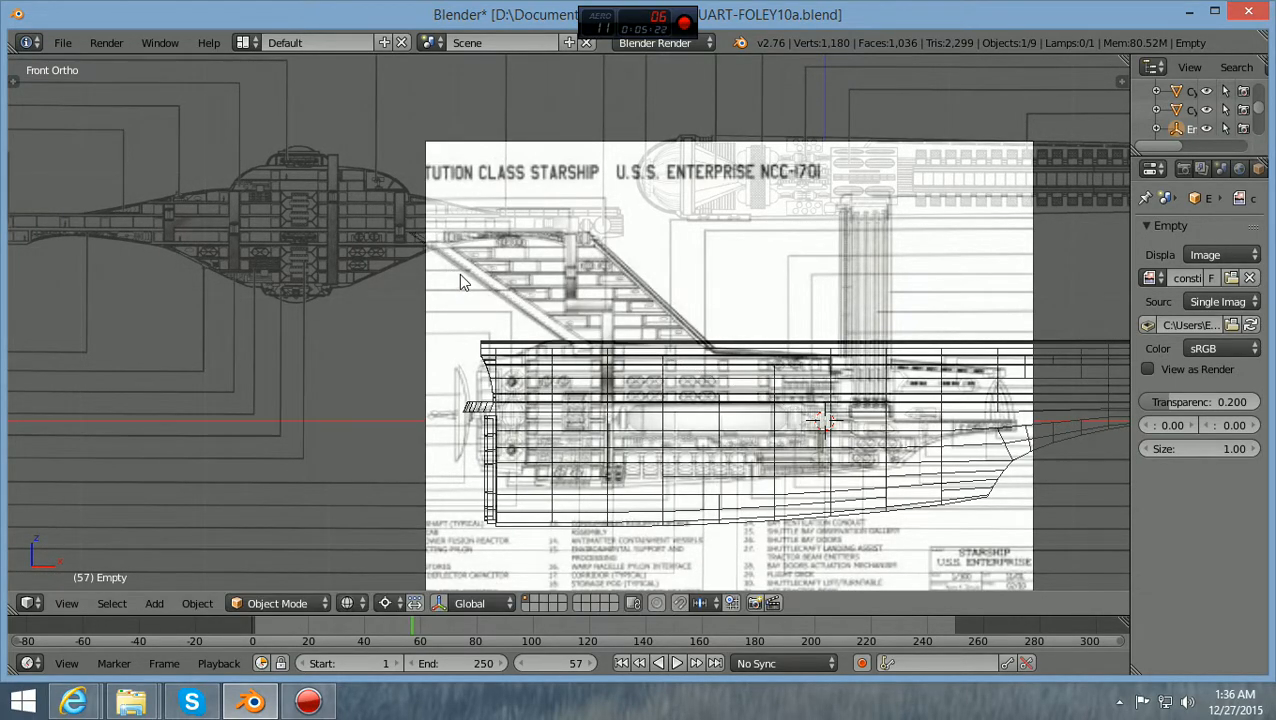
key("g")
key("z")
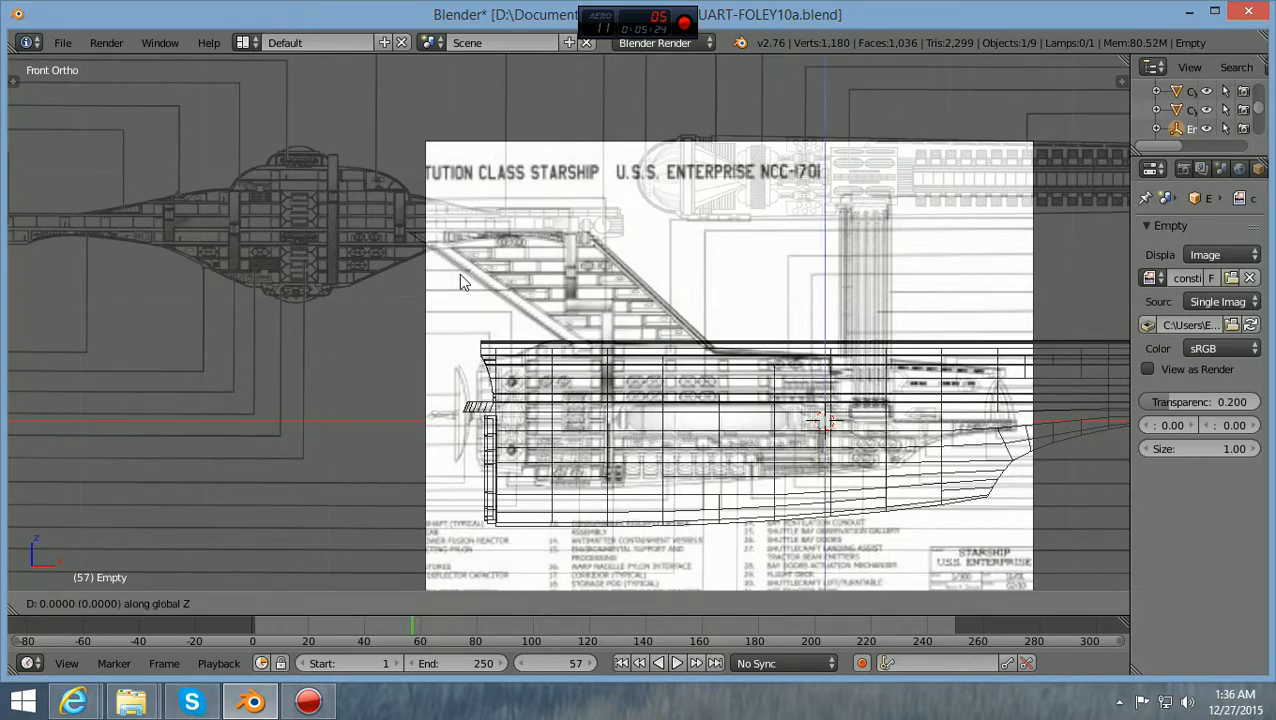
left_click(460, 281)
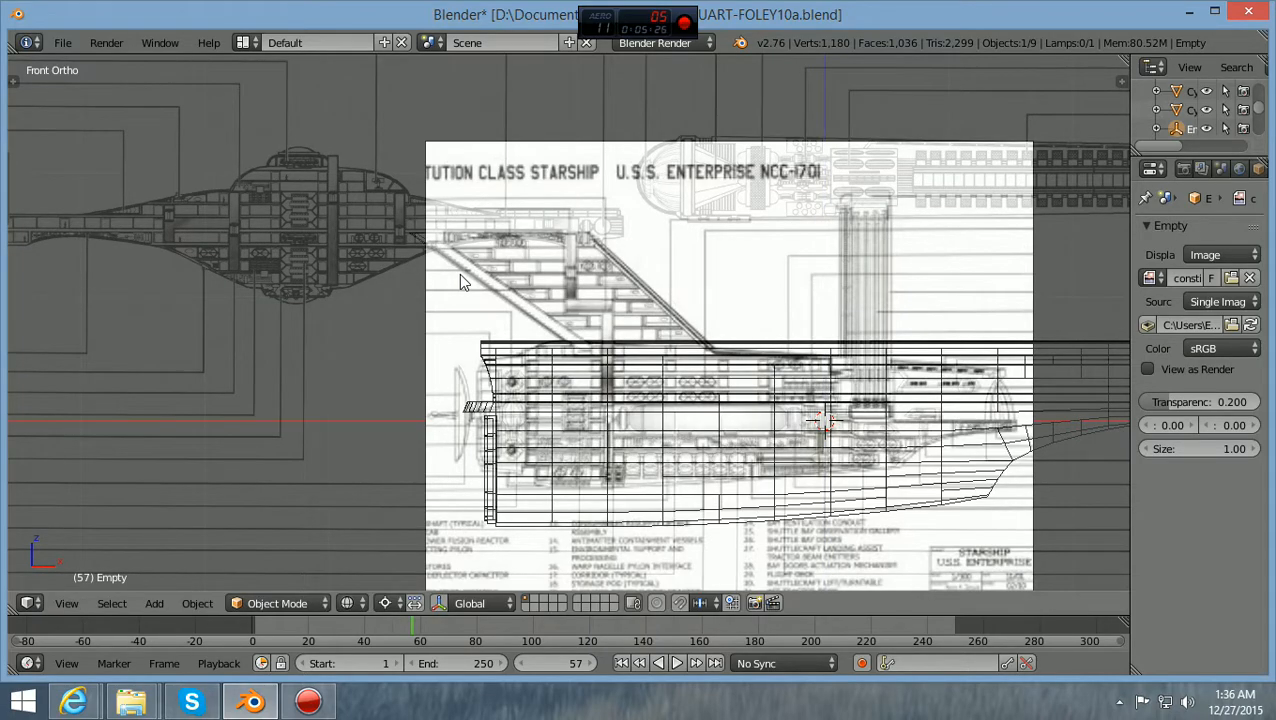
key("g")
key("x")
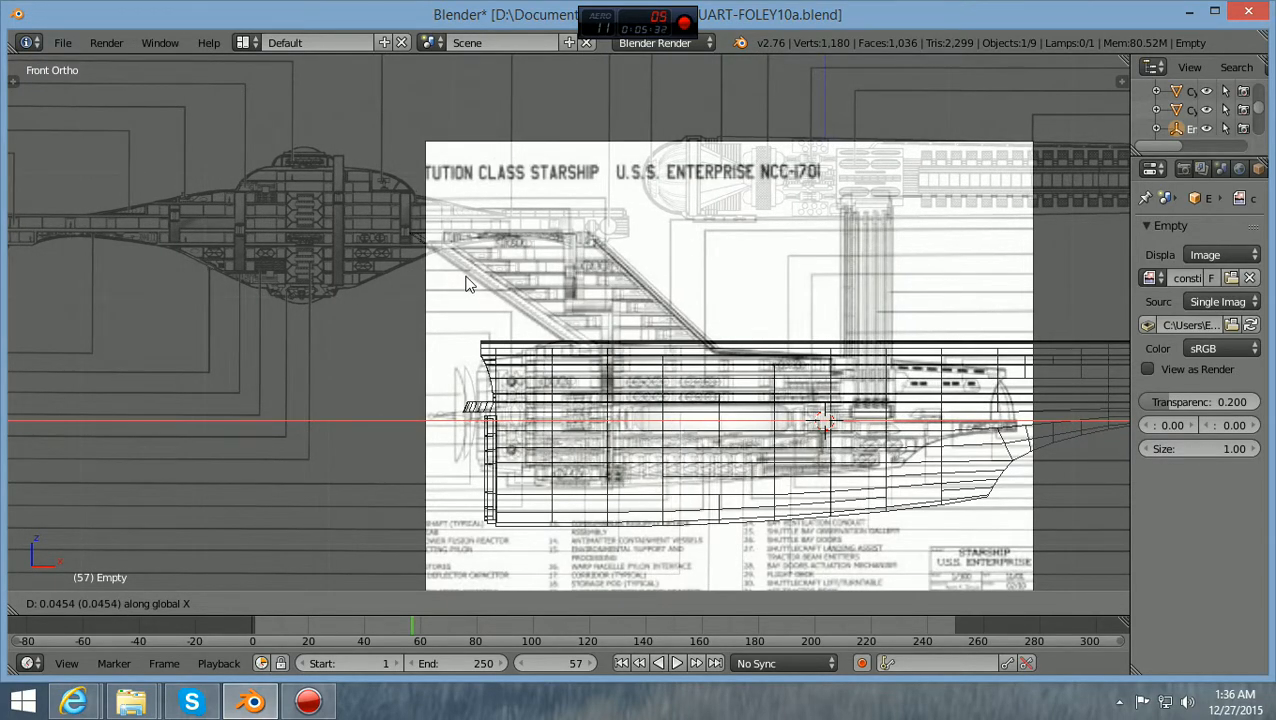
left_click(465, 285)
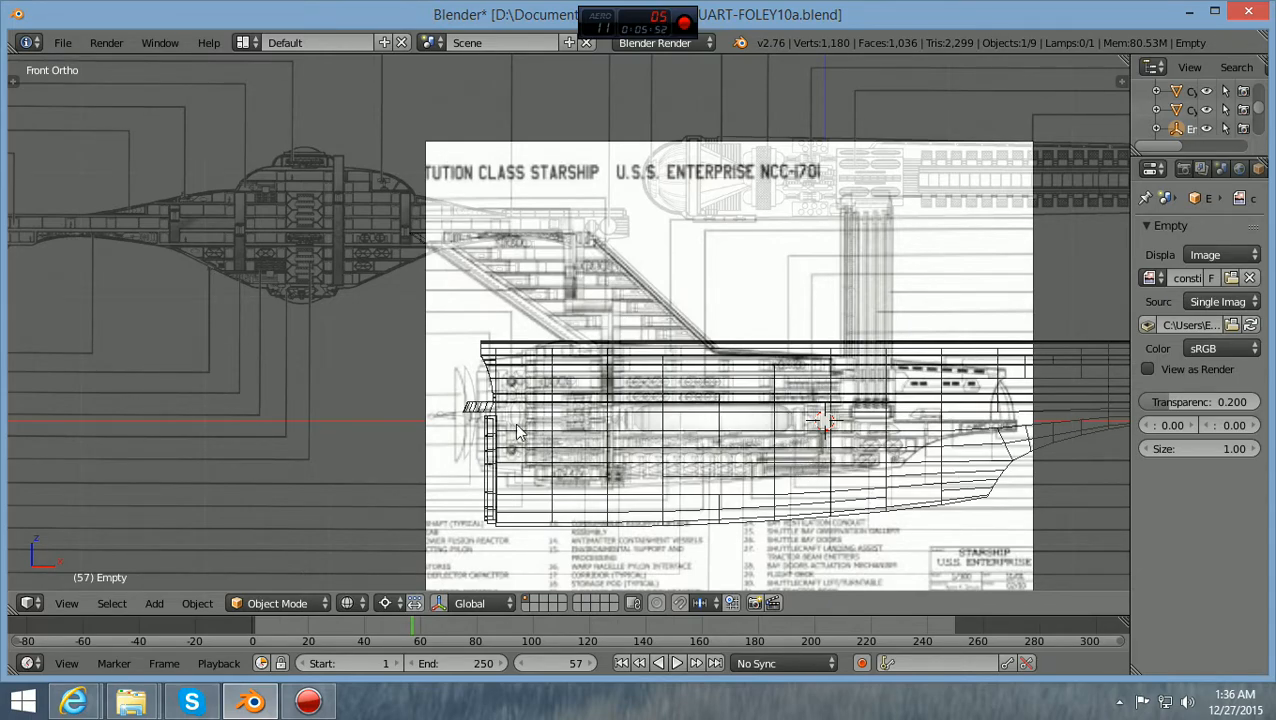
Enlarge the blueprint image slightly and shift it about 0.03 units along negative X to match the neck and hull
key("s")
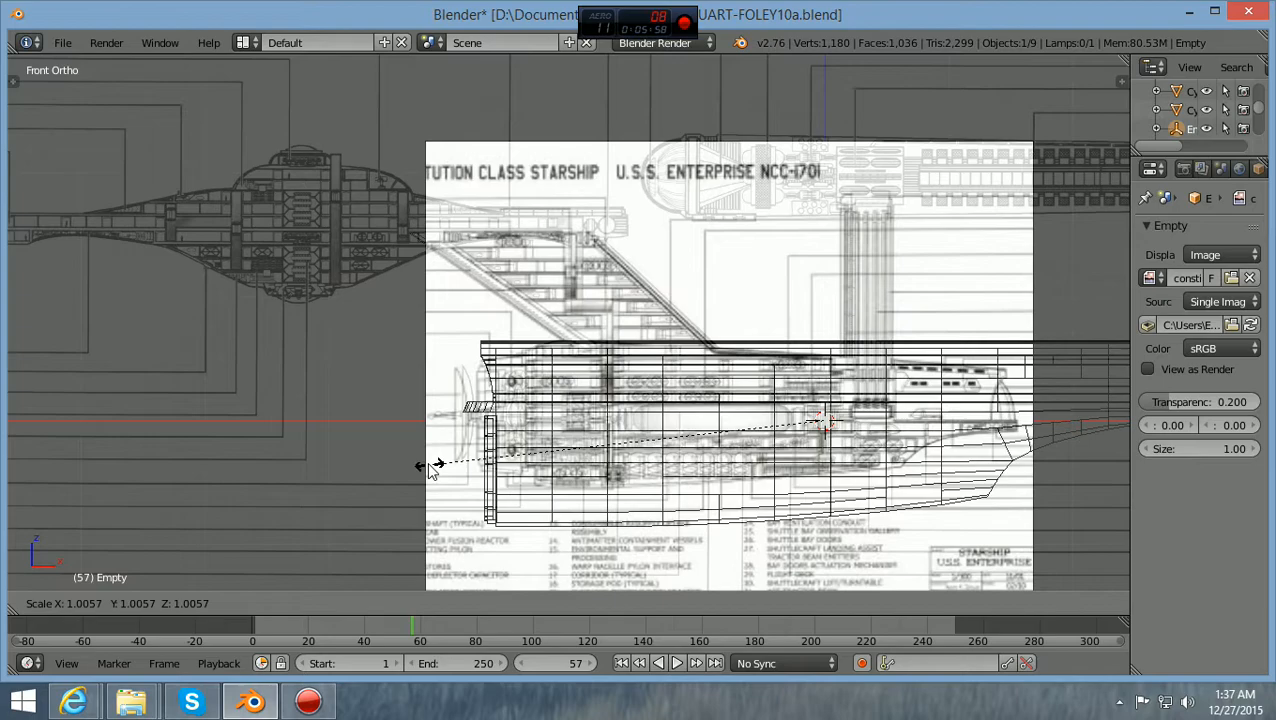
left_click(426, 466)
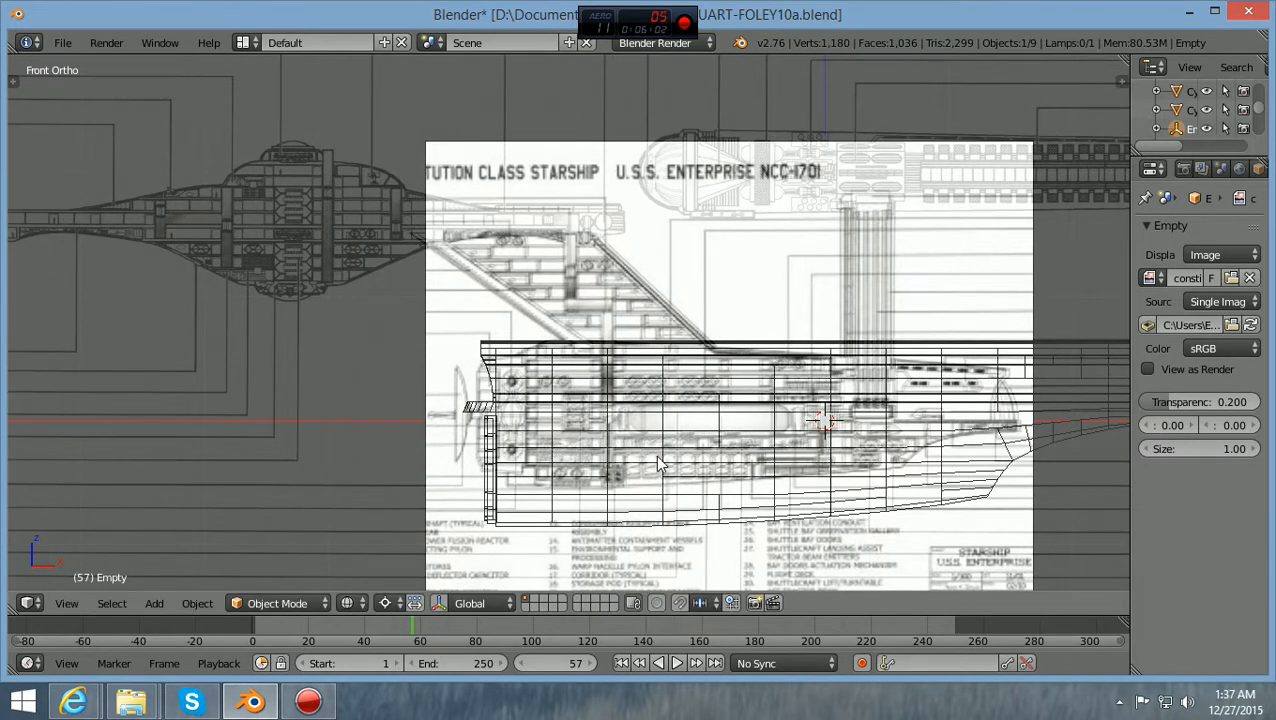
key("g")
key("x")
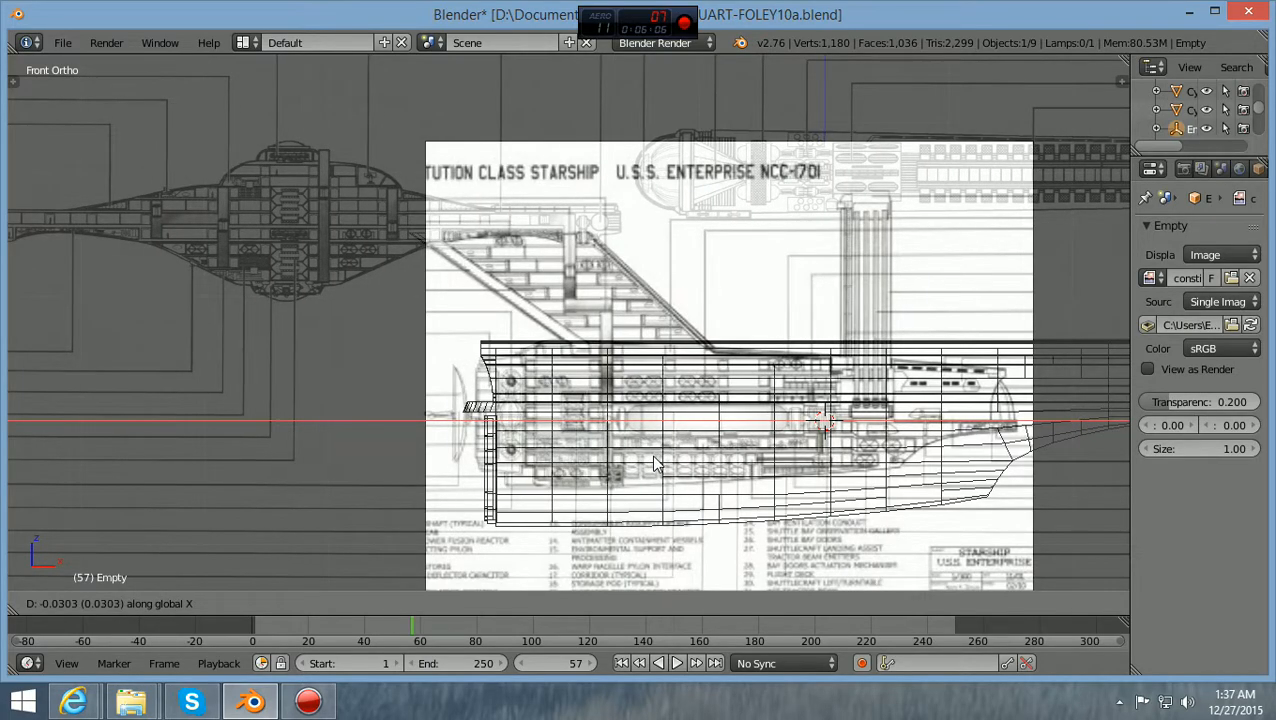
left_click(655, 463)
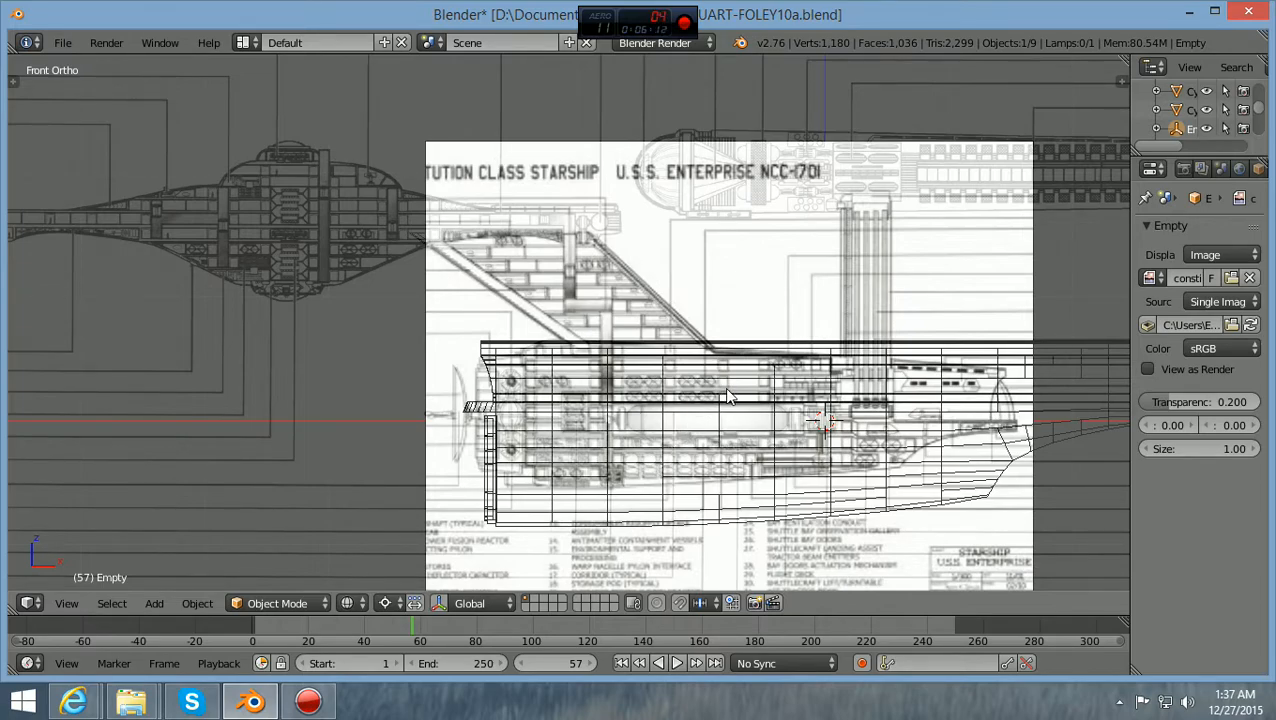
Set the blueprint image's transparency to 1
scroll(727, 396, "up", 2)
scroll(727, 396, "down", 1)
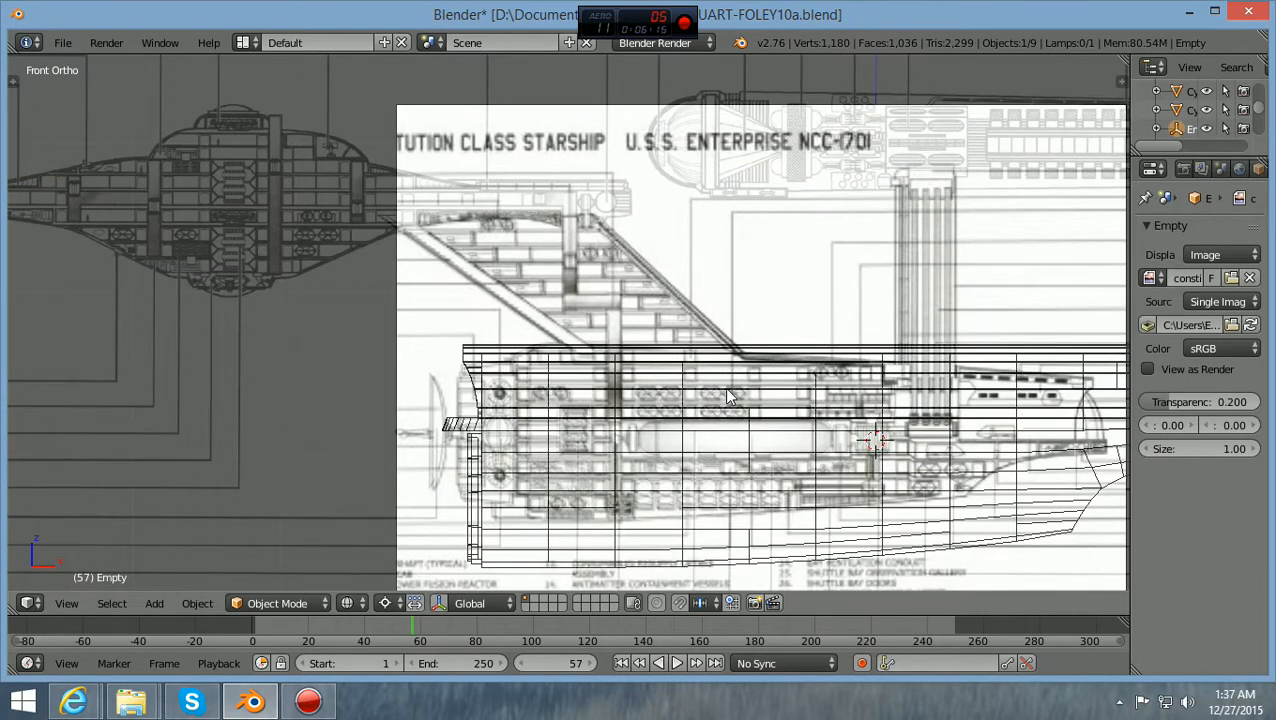
scroll(588, 343, "down", 1)
scroll(588, 343, "up", 1)
scroll(588, 343, "down", 3)
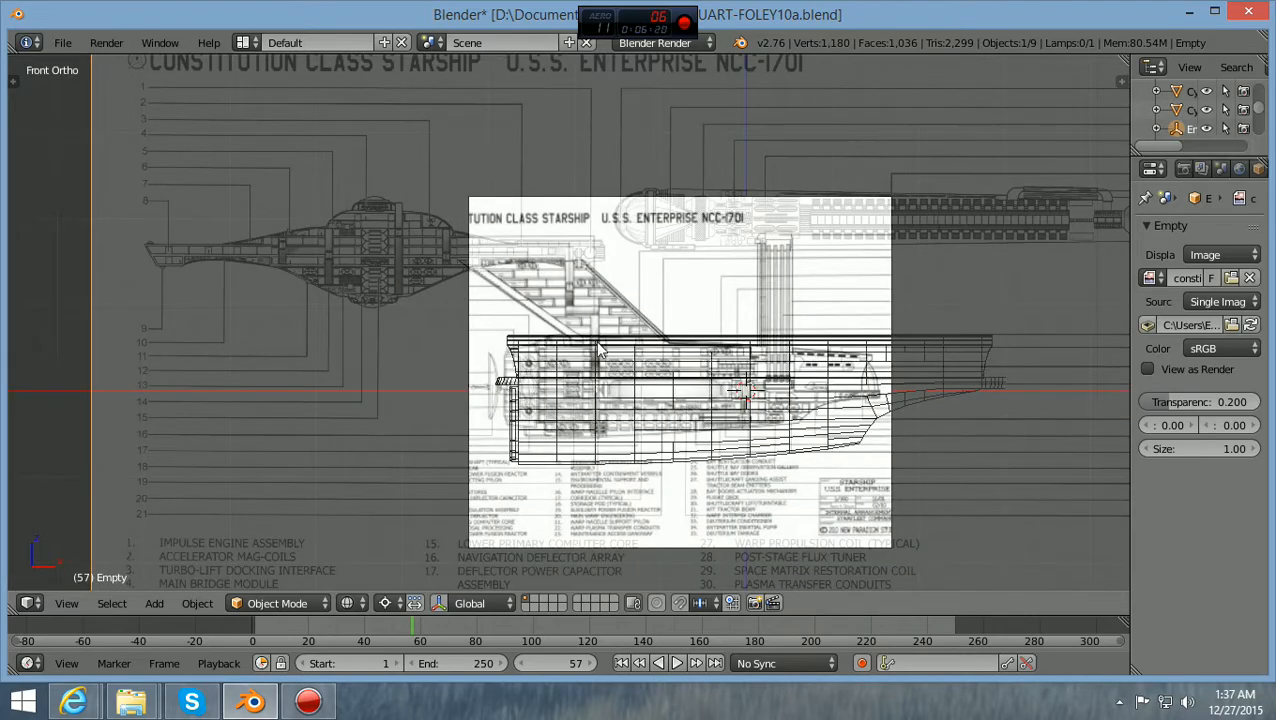
scroll(808, 372, "down", 1)
left_click(1188, 402)
key("BackSpace")
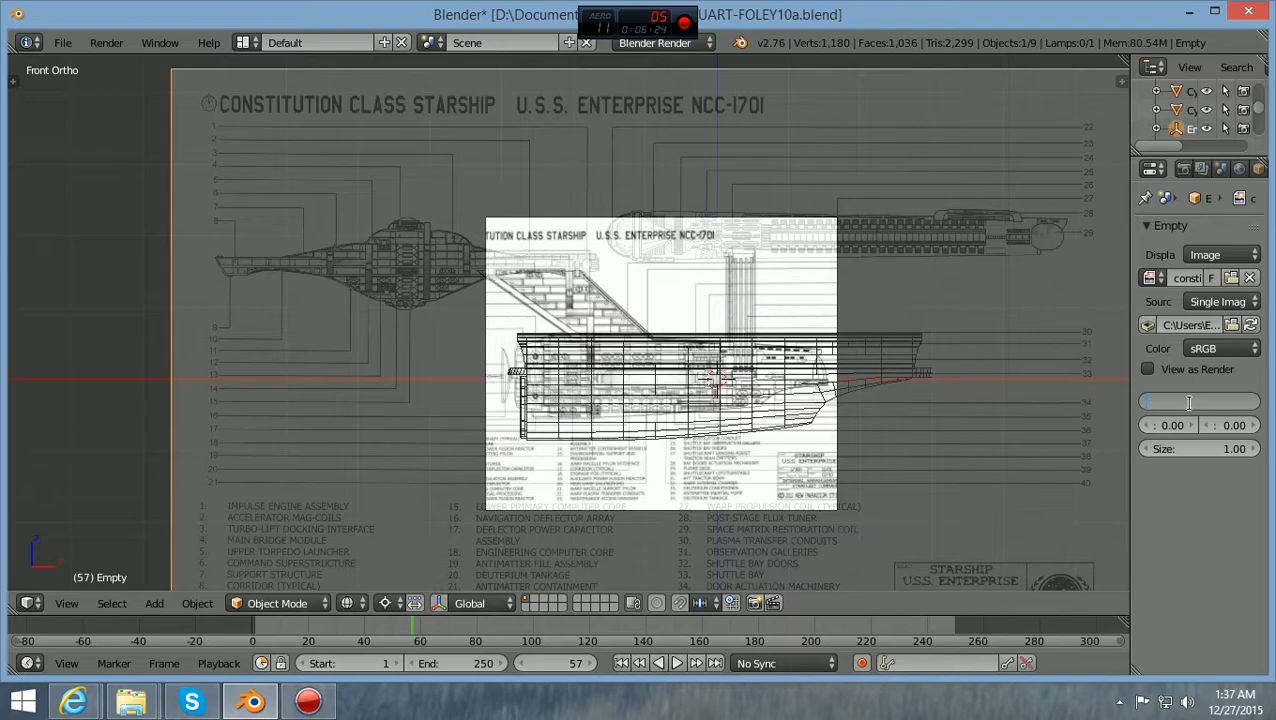
type("1")
key("Return")
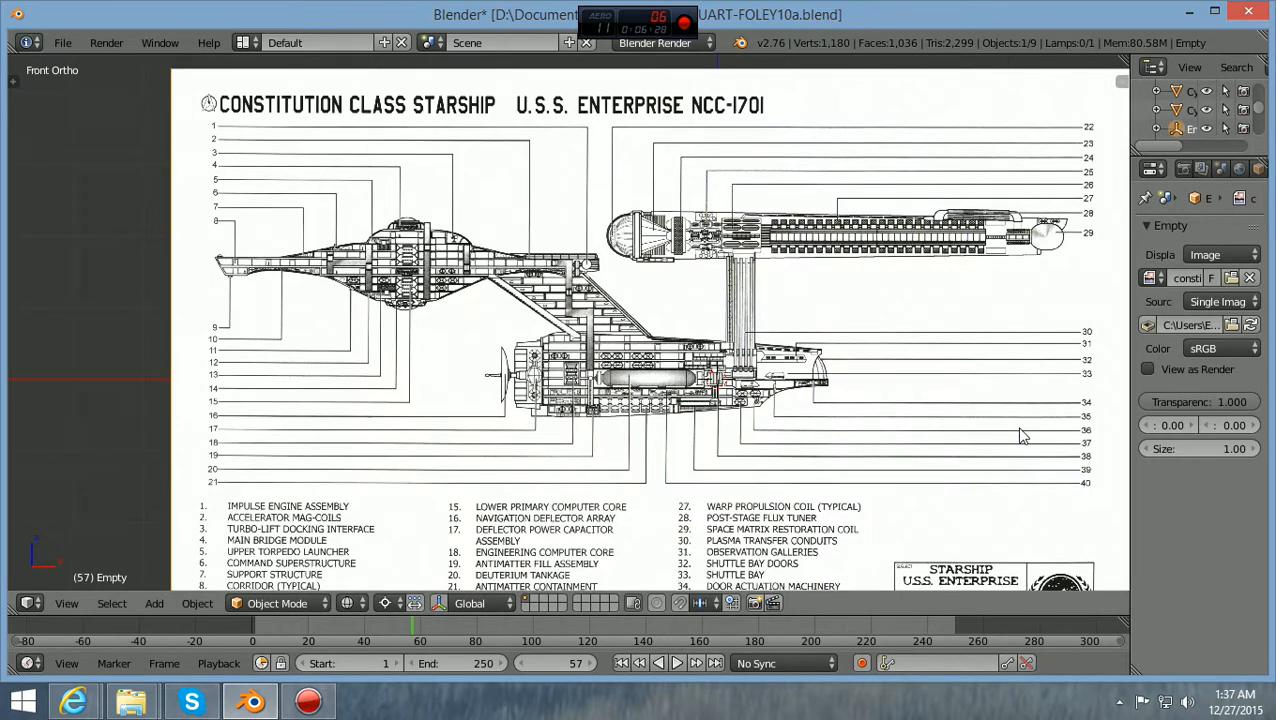
Display the model in solid shading in the front view and check the hull and neck against the blueprint
scroll(1020, 436, "down", 5)
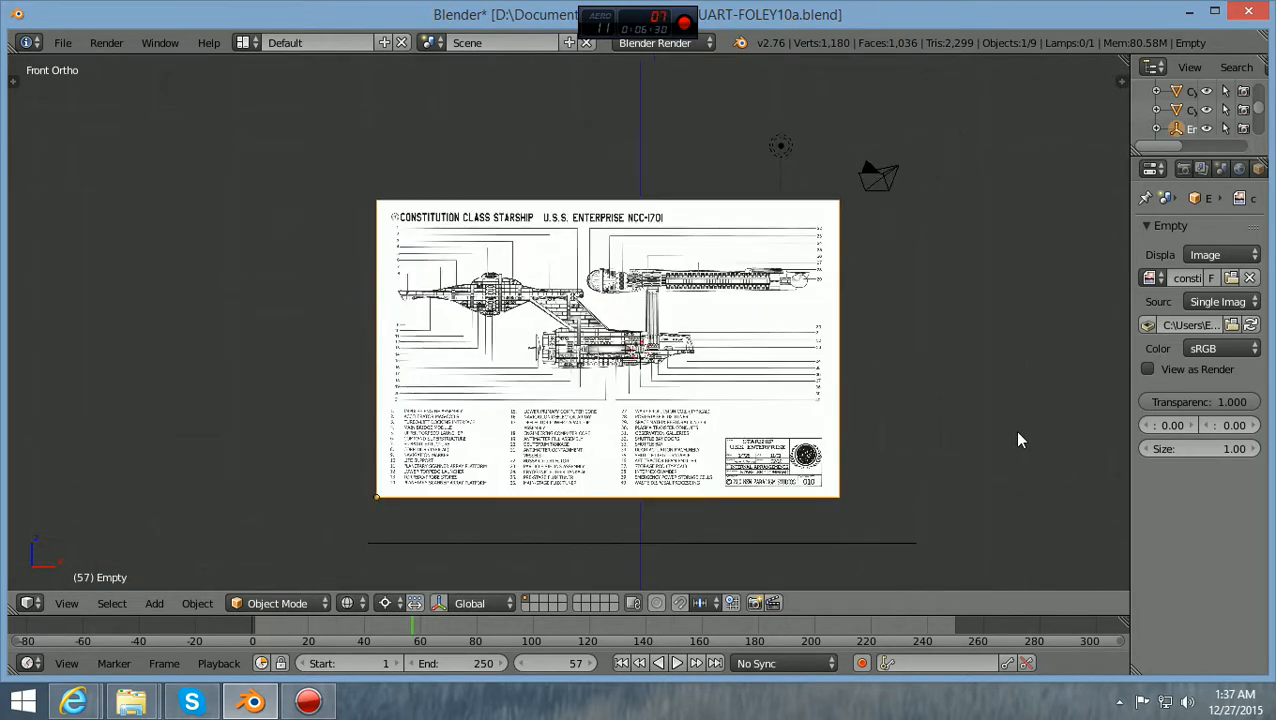
mouse_move(1014, 445)
middle_mouse_down()
mouse_move(1000, 450)
mouse_move(1010, 459)
middle_mouse_up()
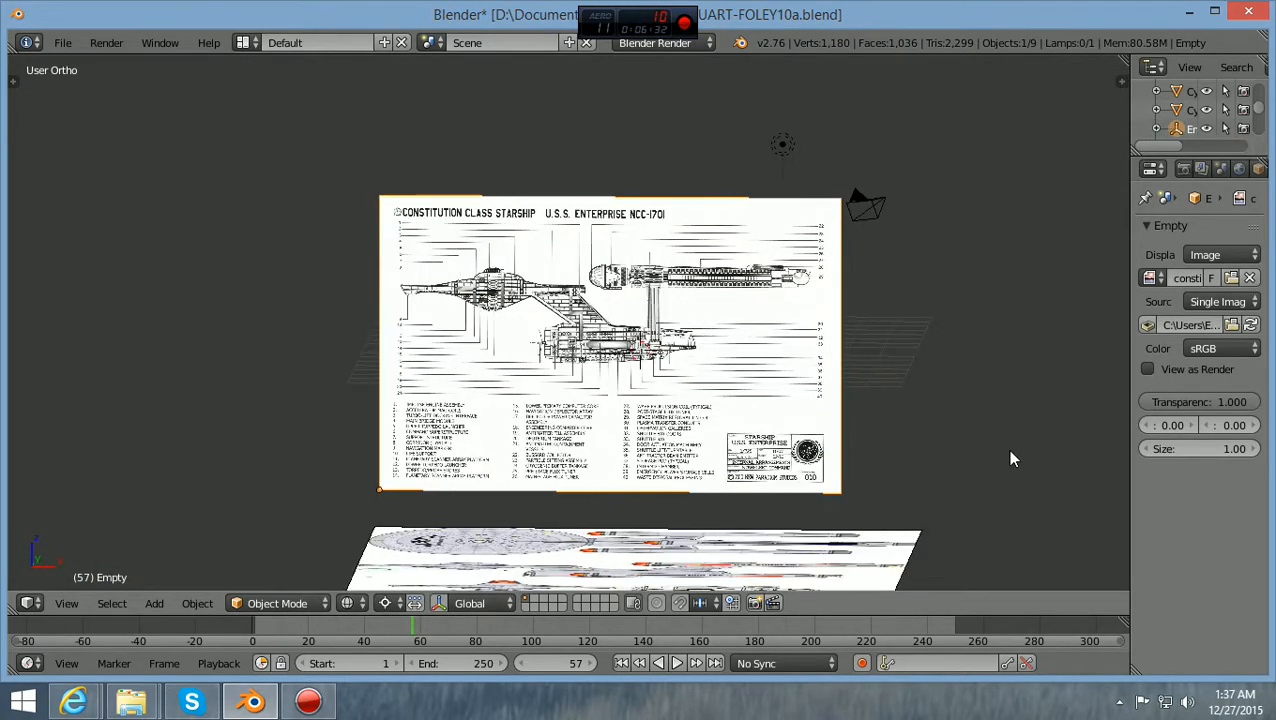
key("KP_1")
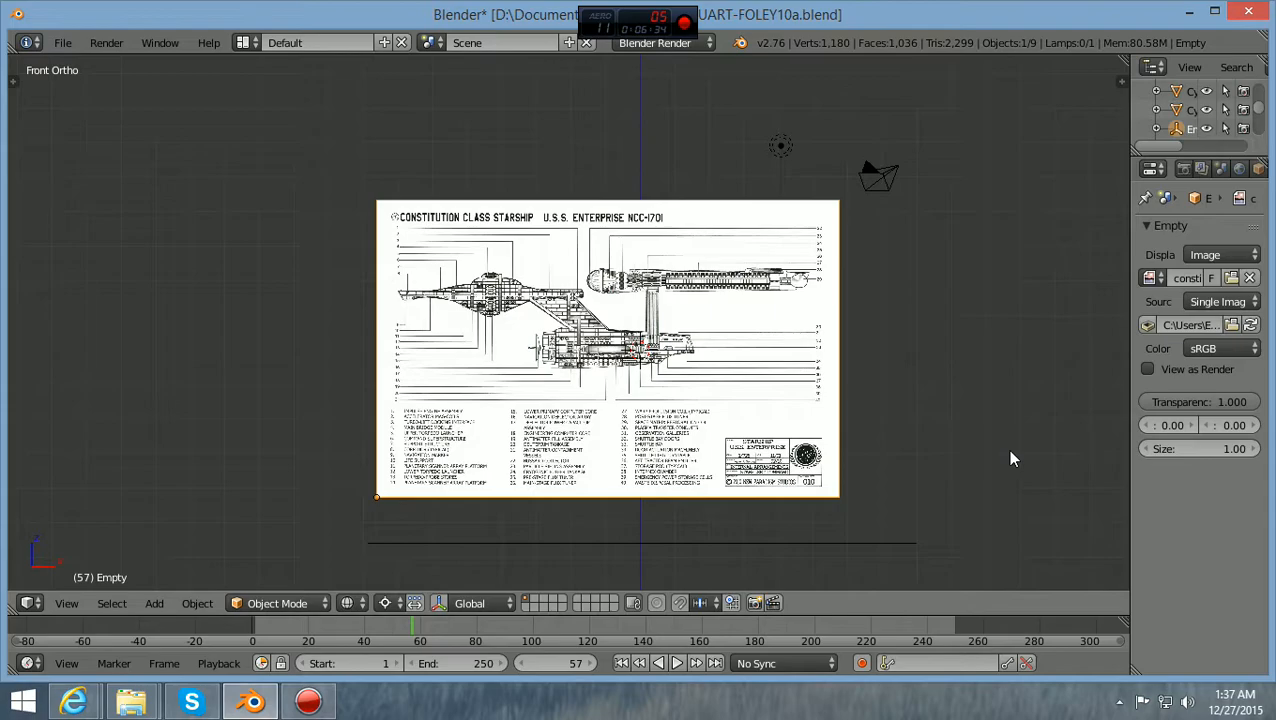
scroll(1009, 459, "up", 6)
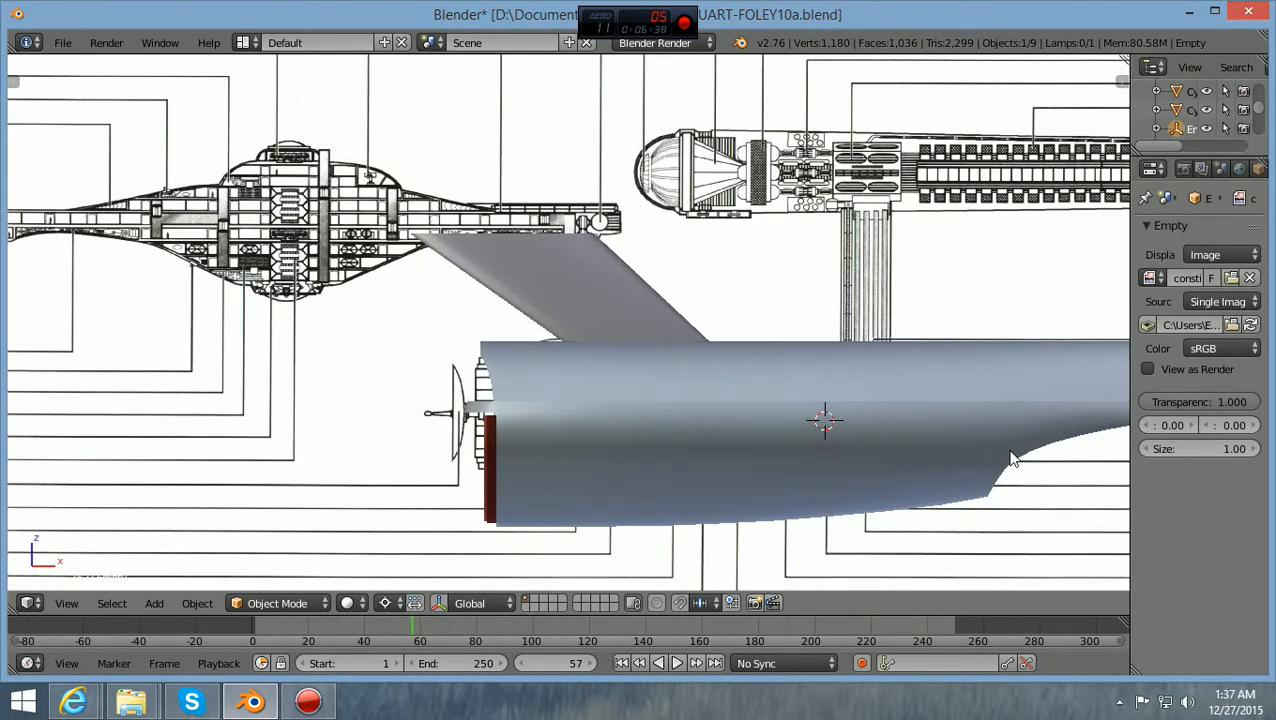
scroll(1010, 459, "up", 2)
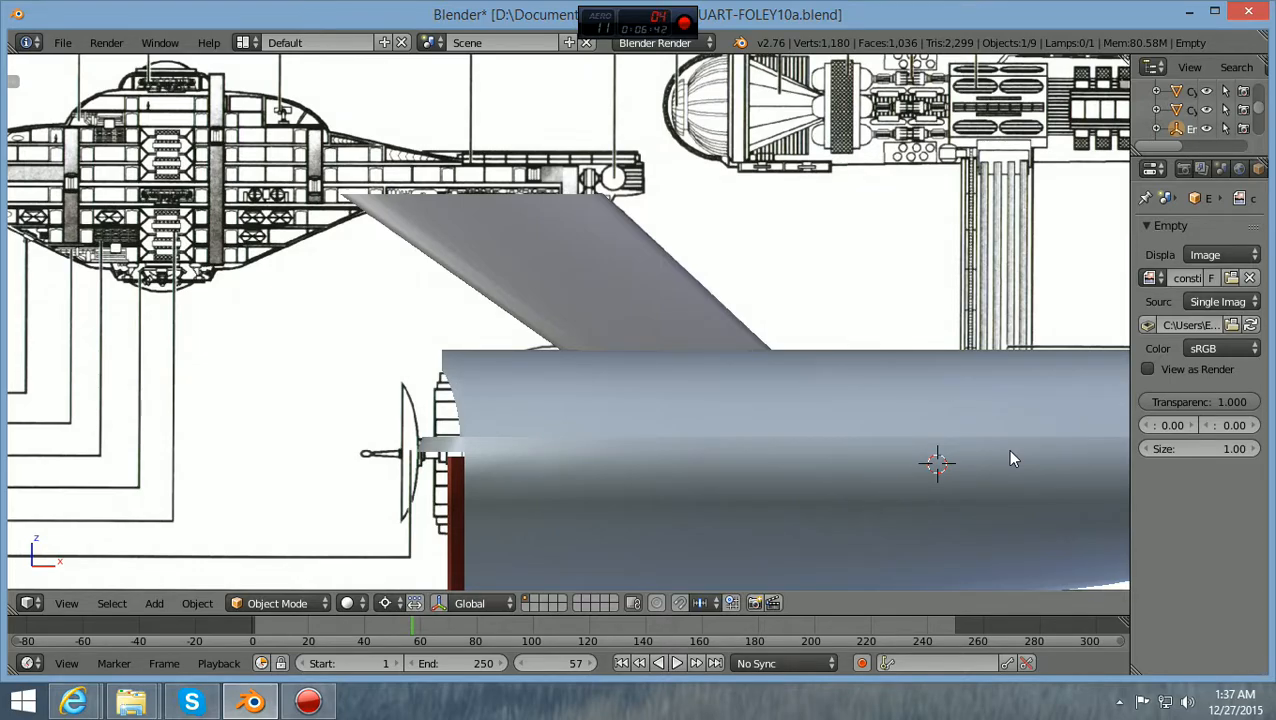
scroll(1010, 459, "down", 1)
scroll(1010, 459, "down", 2)
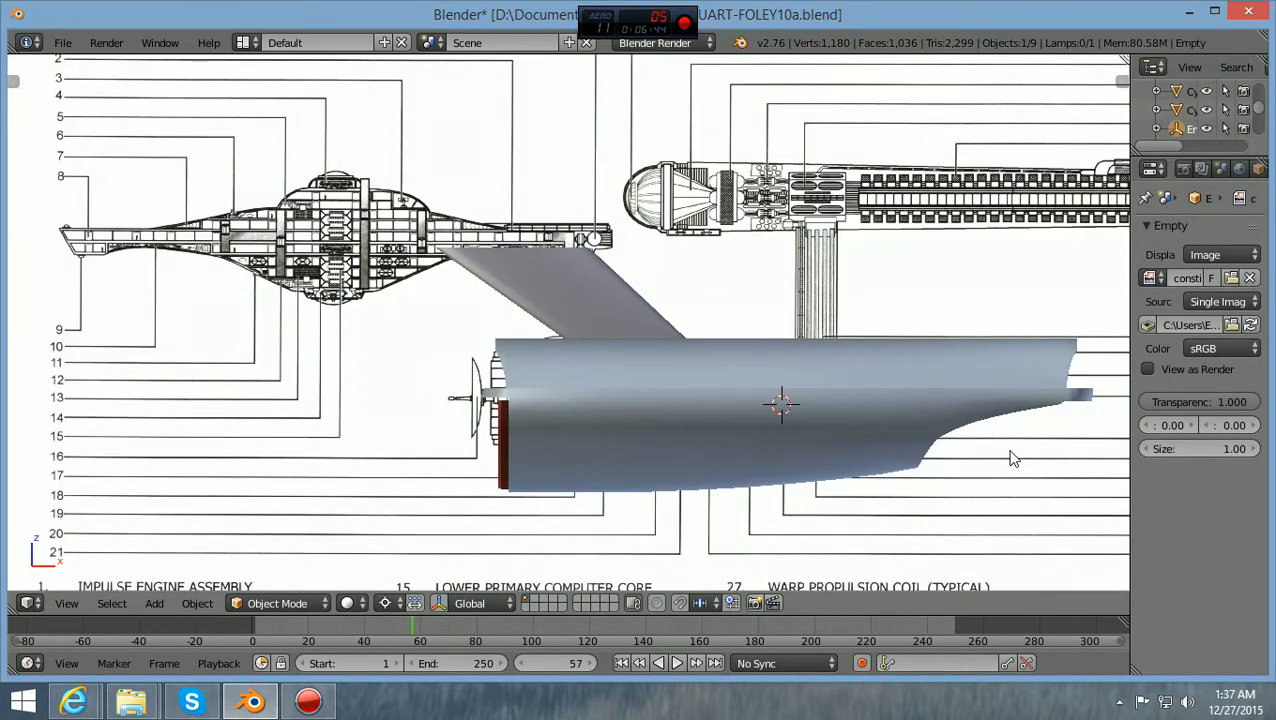
scroll(1010, 459, "up", 1)
scroll(1009, 459, "down", 1)
Compare the hull with the saucer and nacelles of the reference images in the top and front views
key("KP_7")
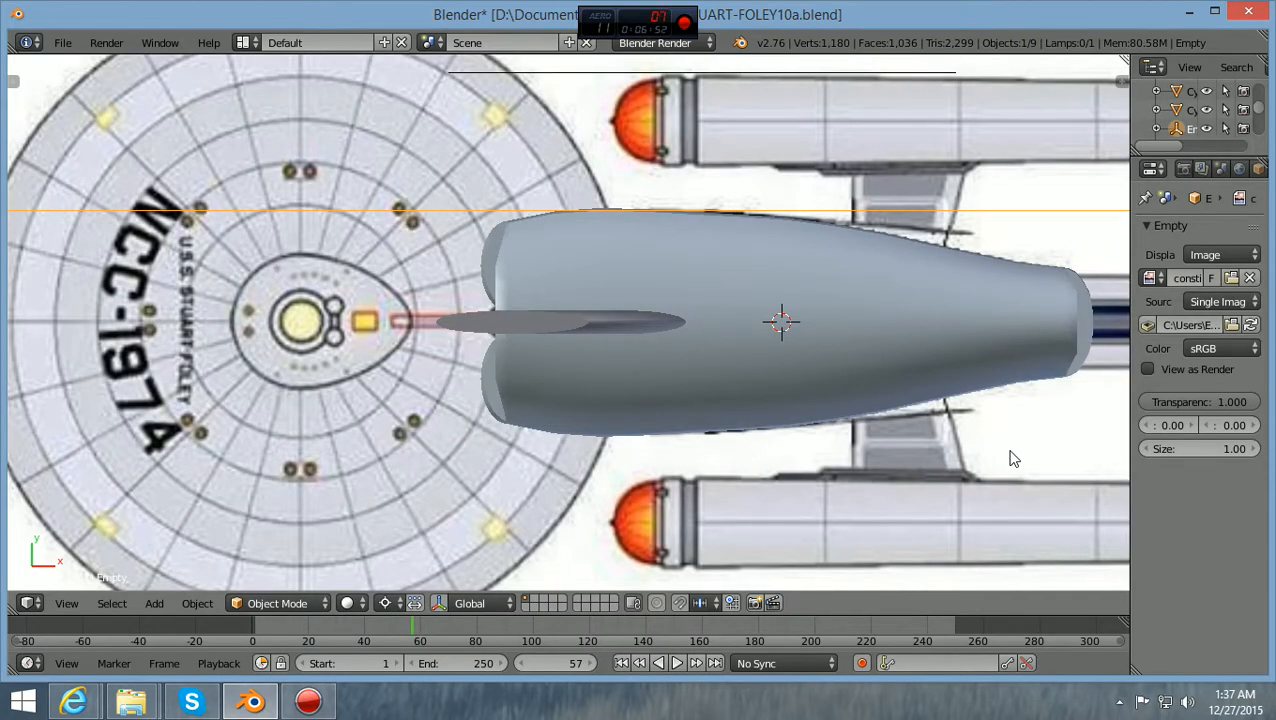
scroll(1010, 458, "down", 3)
scroll(1010, 458, "up", 1)
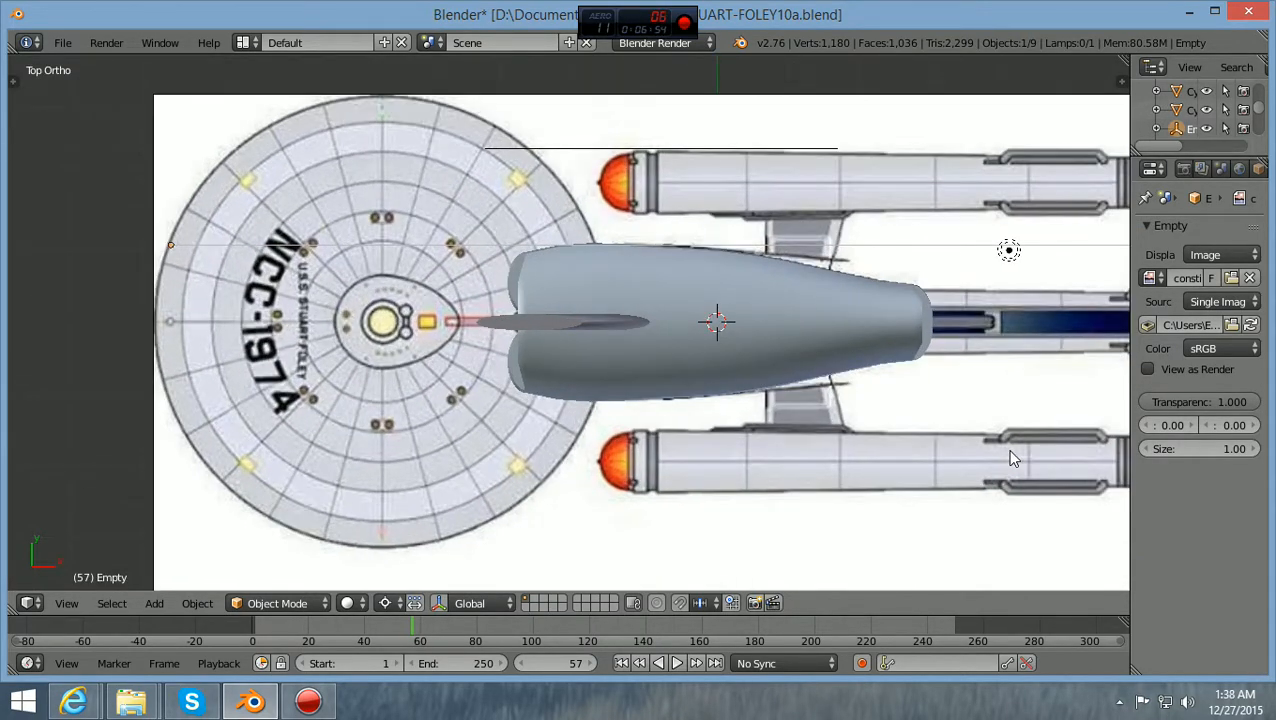
scroll(1010, 458, "down", 1)
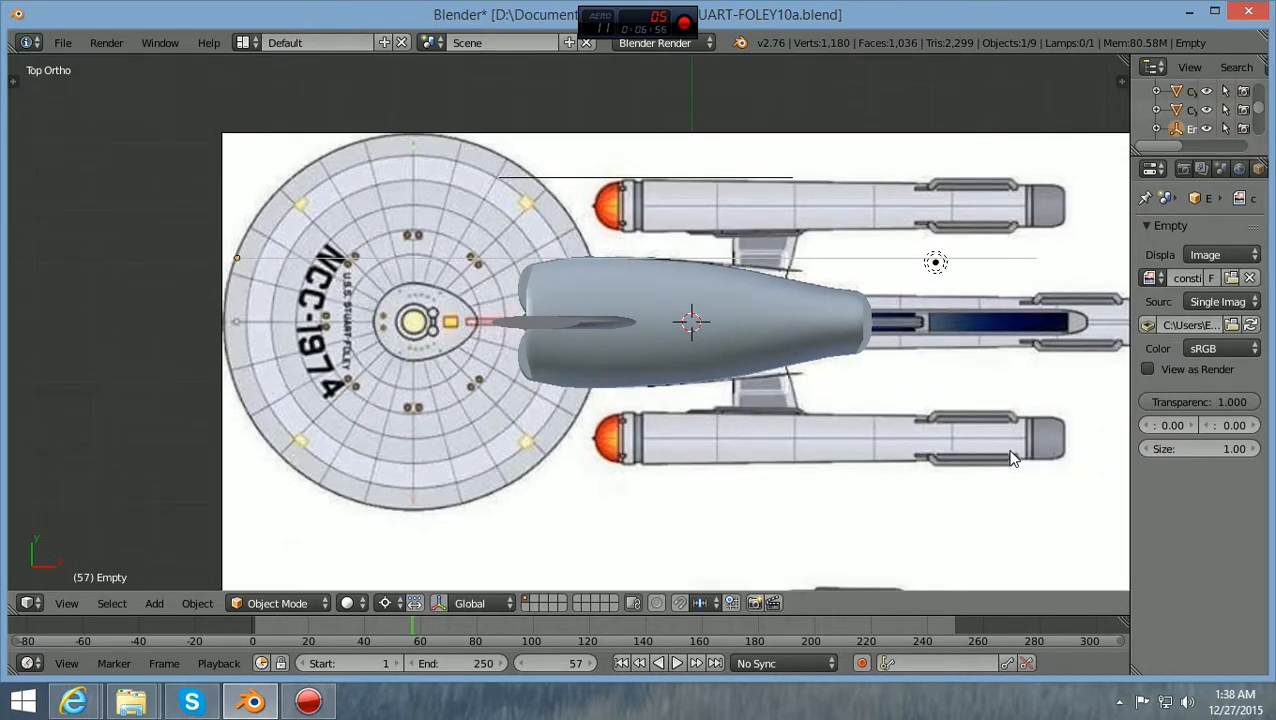
key("KP_1")
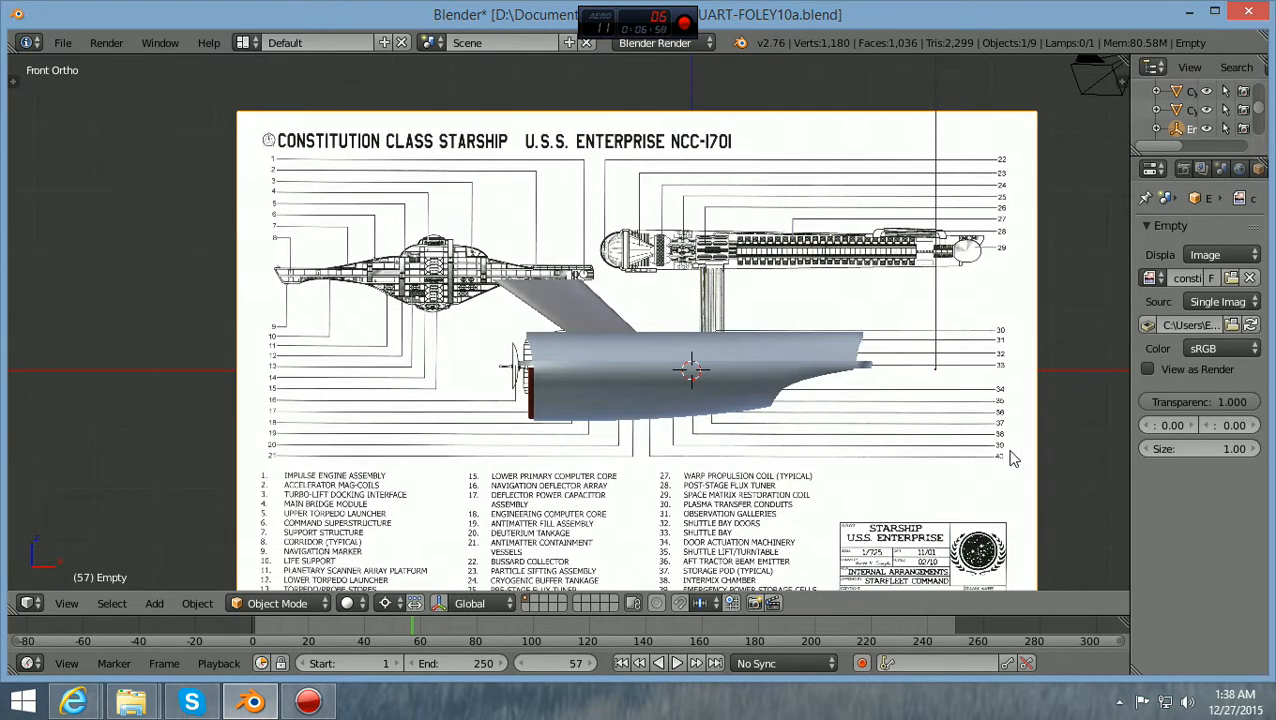
scroll(1011, 458, "up", 1)
scroll(1012, 458, "up", 1)
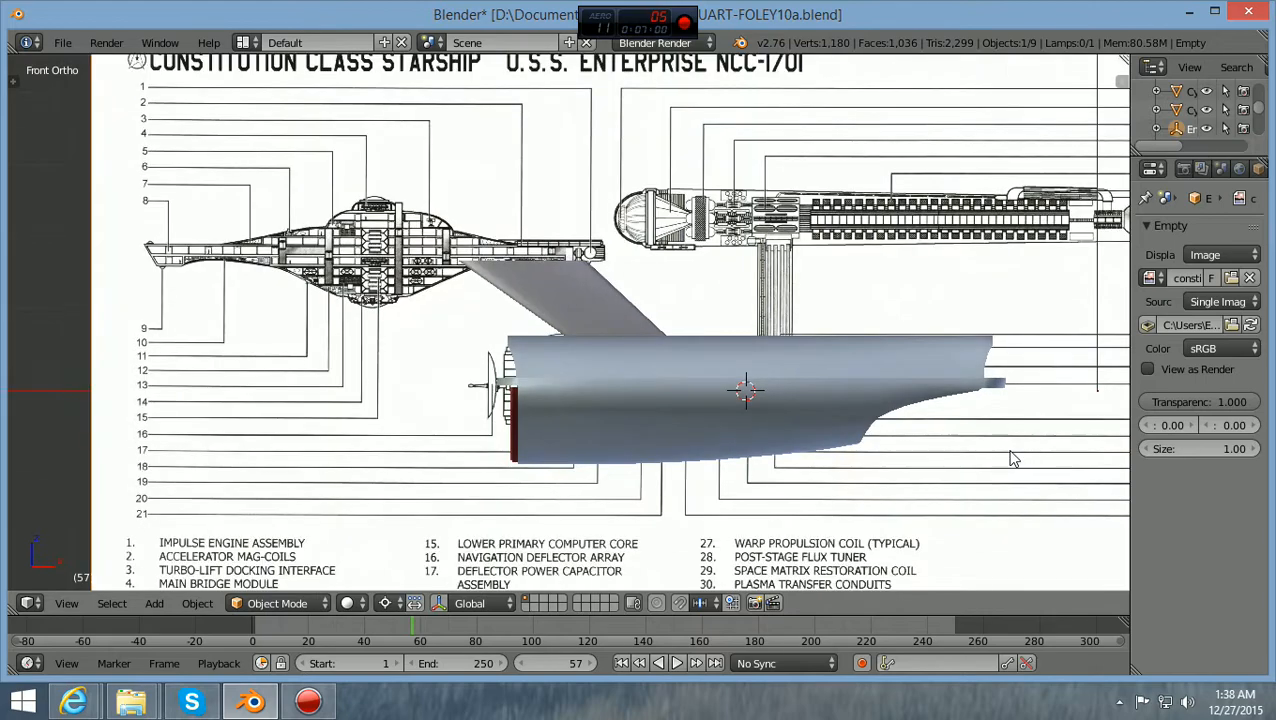
scroll(1012, 458, "down", 2)
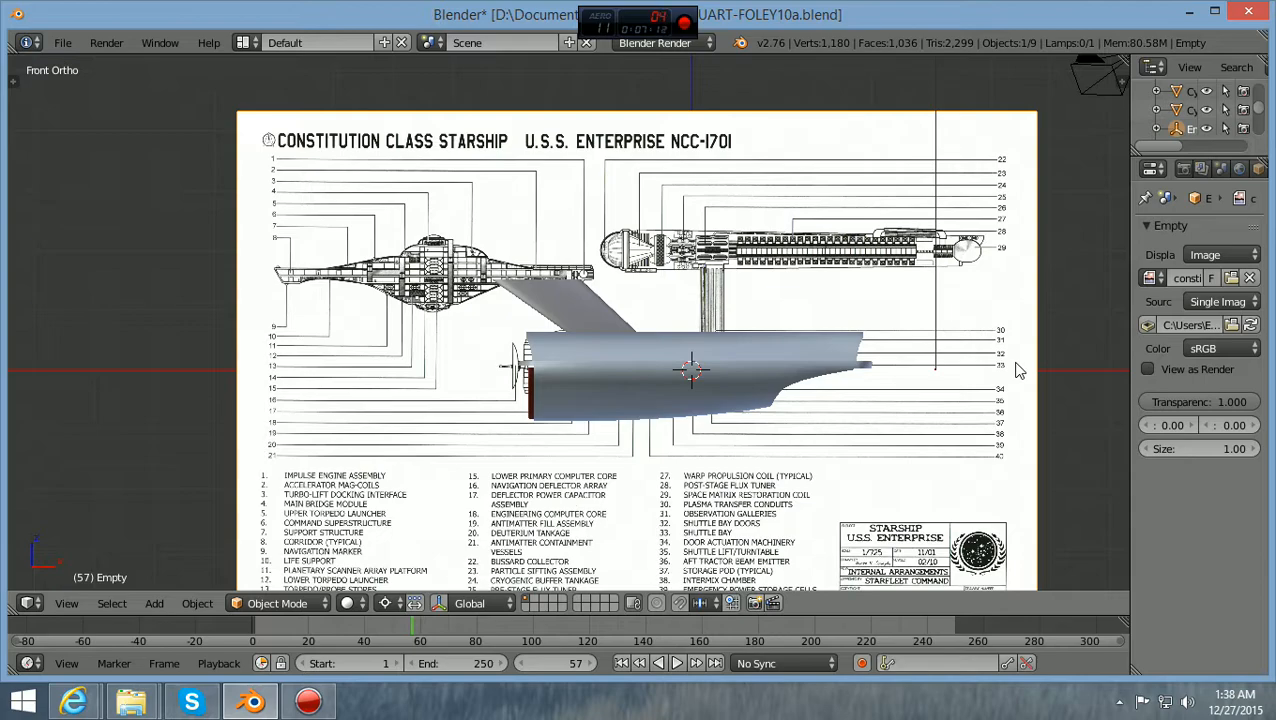
key("KP_7")
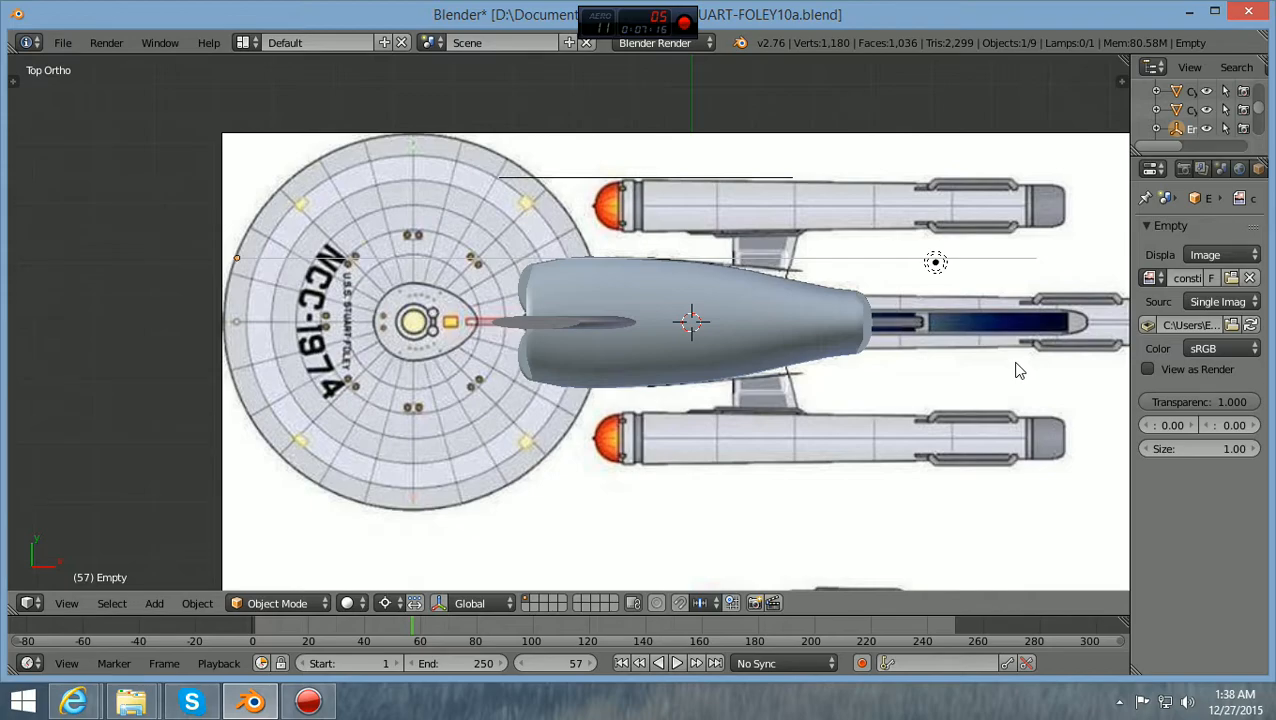
key("KP_1")
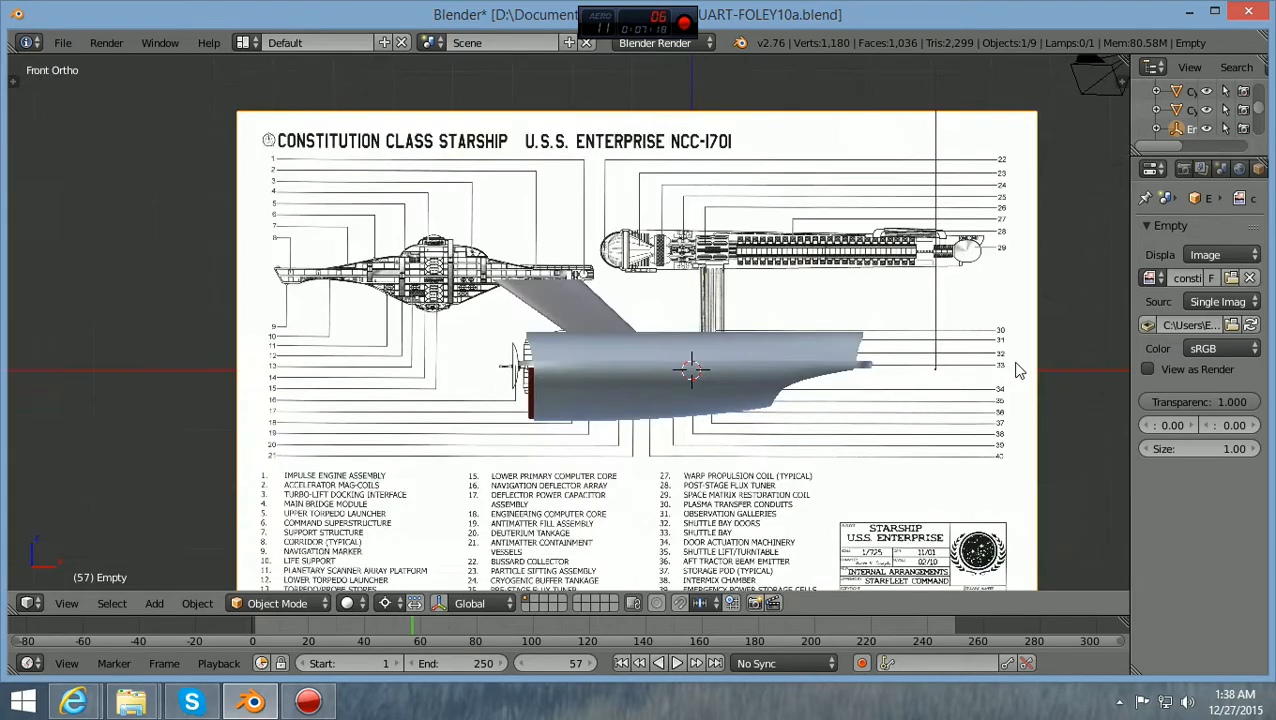
Examine how the blueprint's saucer, nacelle and pylon line up with the modelled neck and hull in the front view
scroll(950, 347, "up", 3)
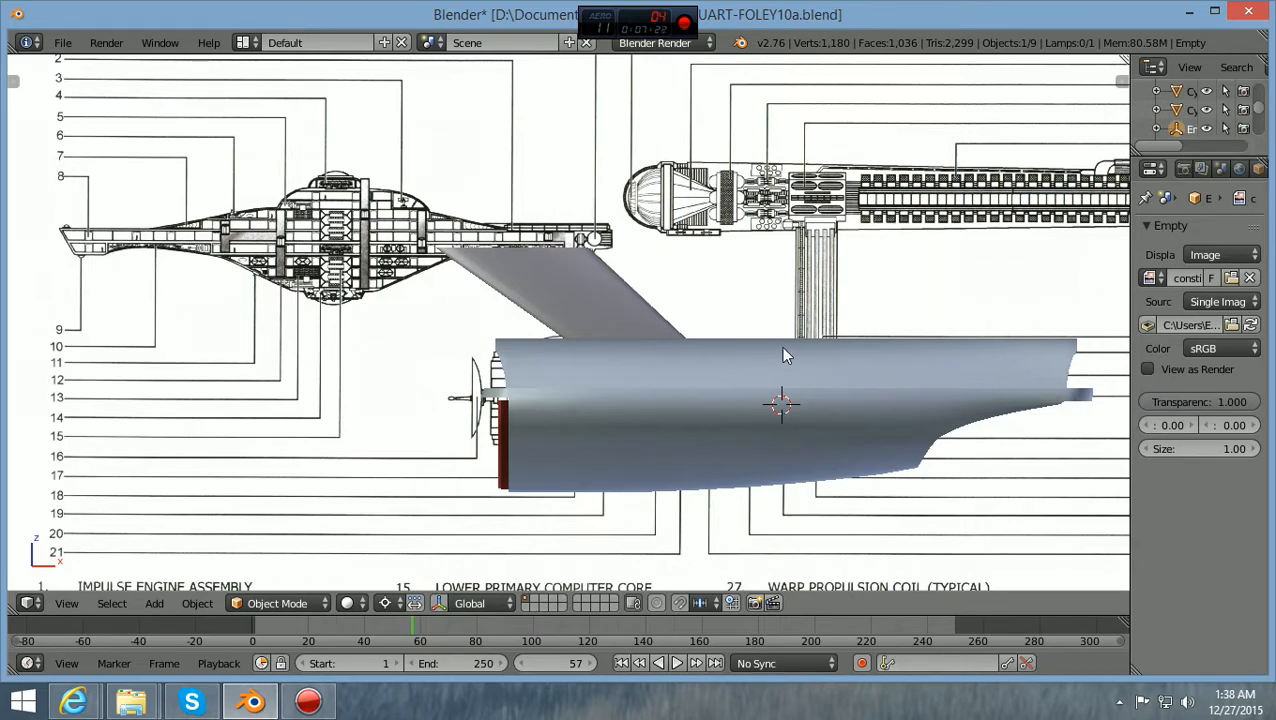
scroll(783, 347, "up", 3, "ctrl")
scroll(783, 347, "down", 1)
scroll(783, 347, "up", 1, "ctrl")
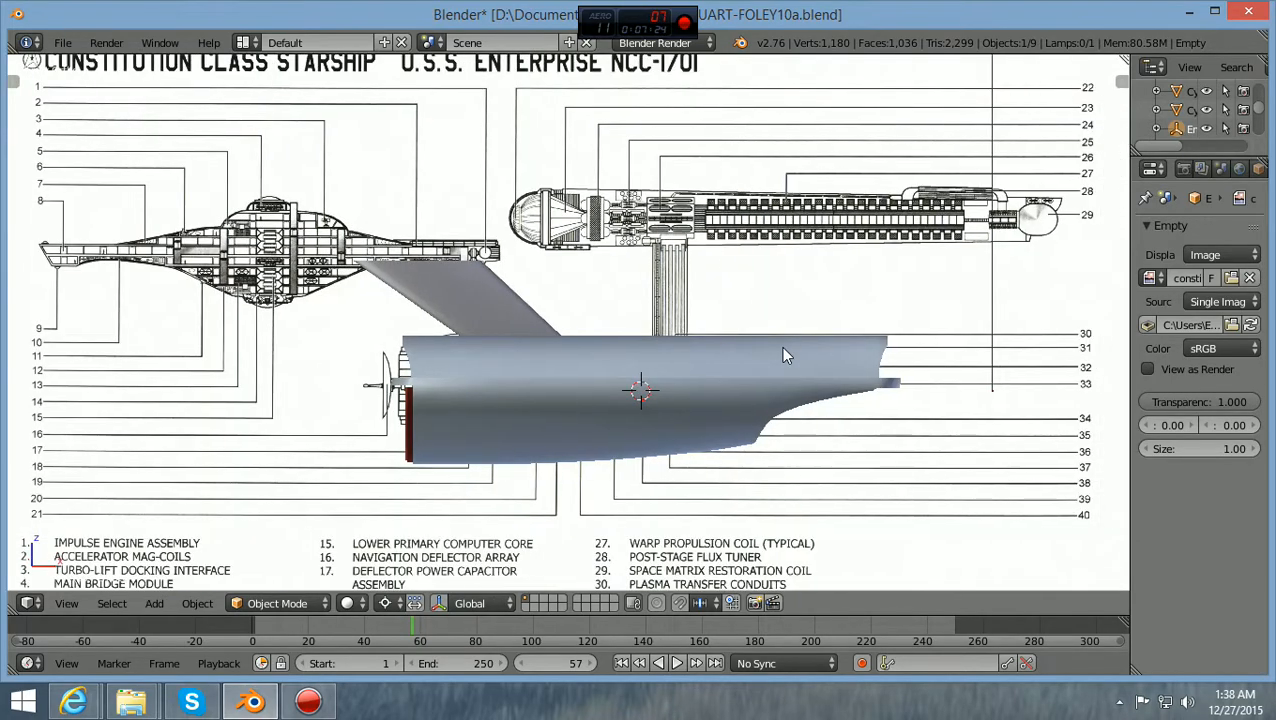
scroll(783, 348, "down", 1, "ctrl")
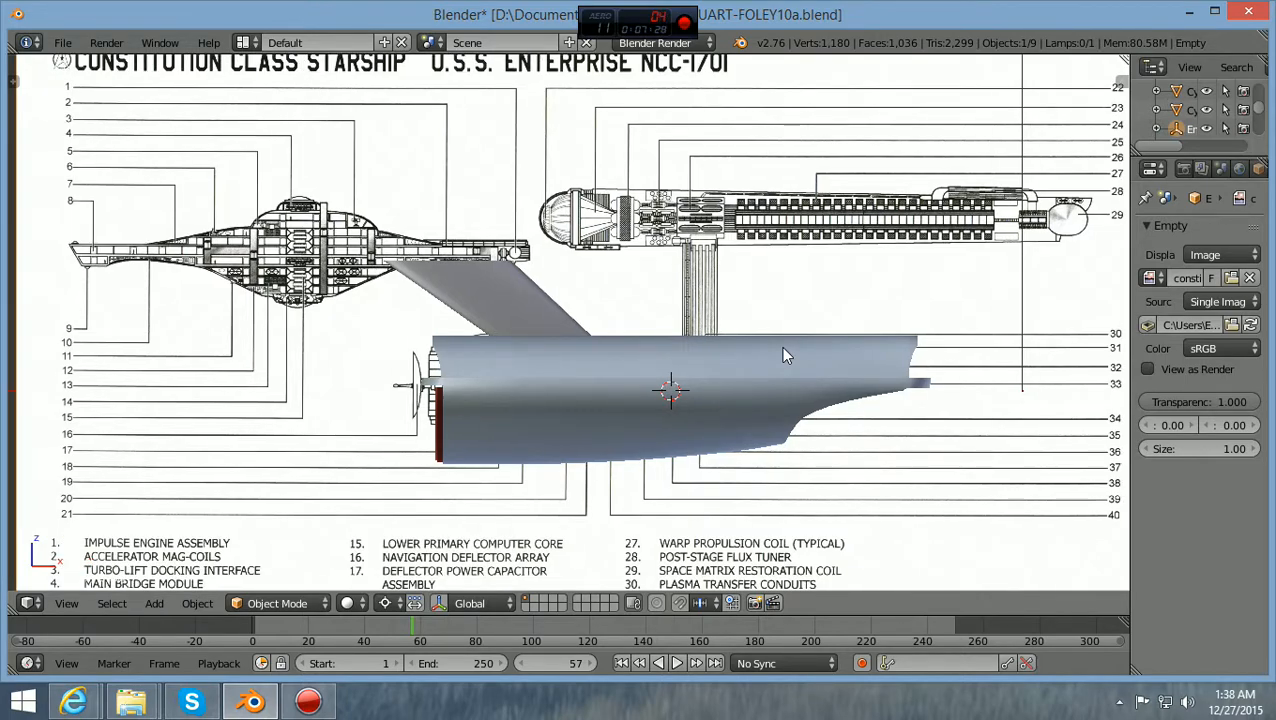
scroll(783, 355, "down", 2)
scroll(783, 355, "up", 1)
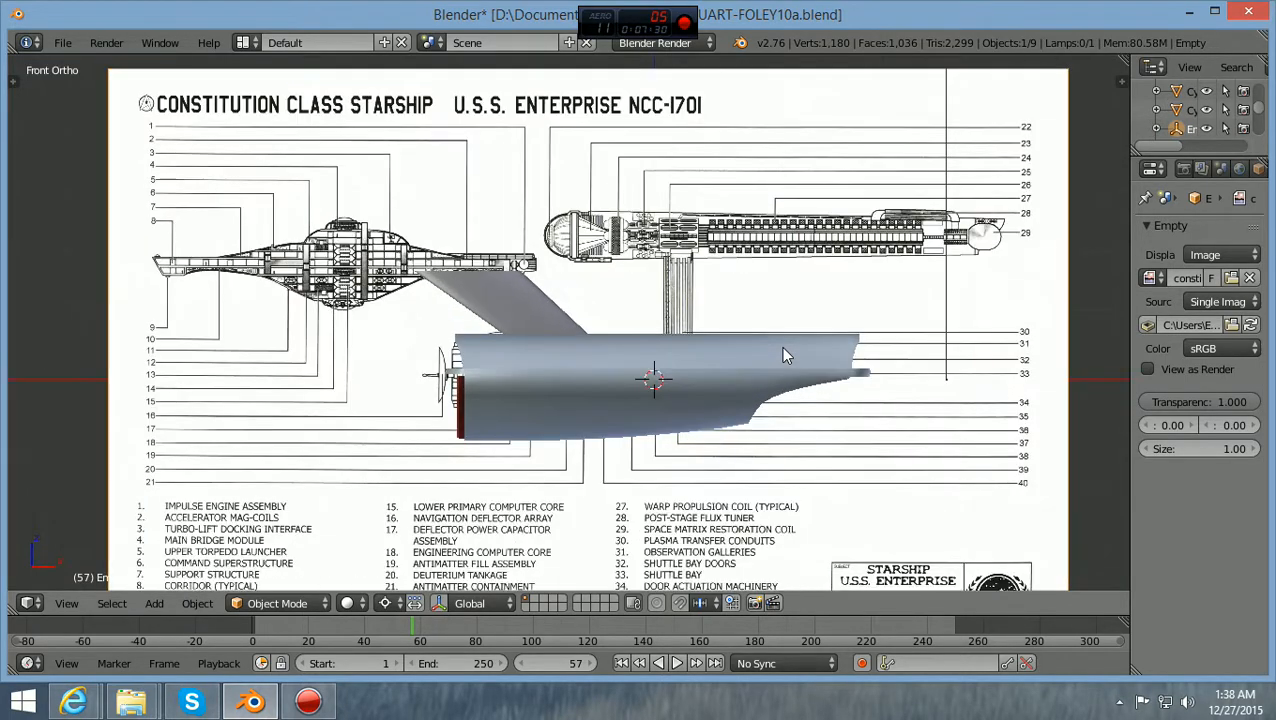
scroll(786, 355, "up", 2, "shift")
scroll(786, 355, "down", 2, "ctrl")
scroll(786, 355, "down", 1)
scroll(786, 355, "up", 1)
scroll(786, 355, "up", 2, "ctrl")
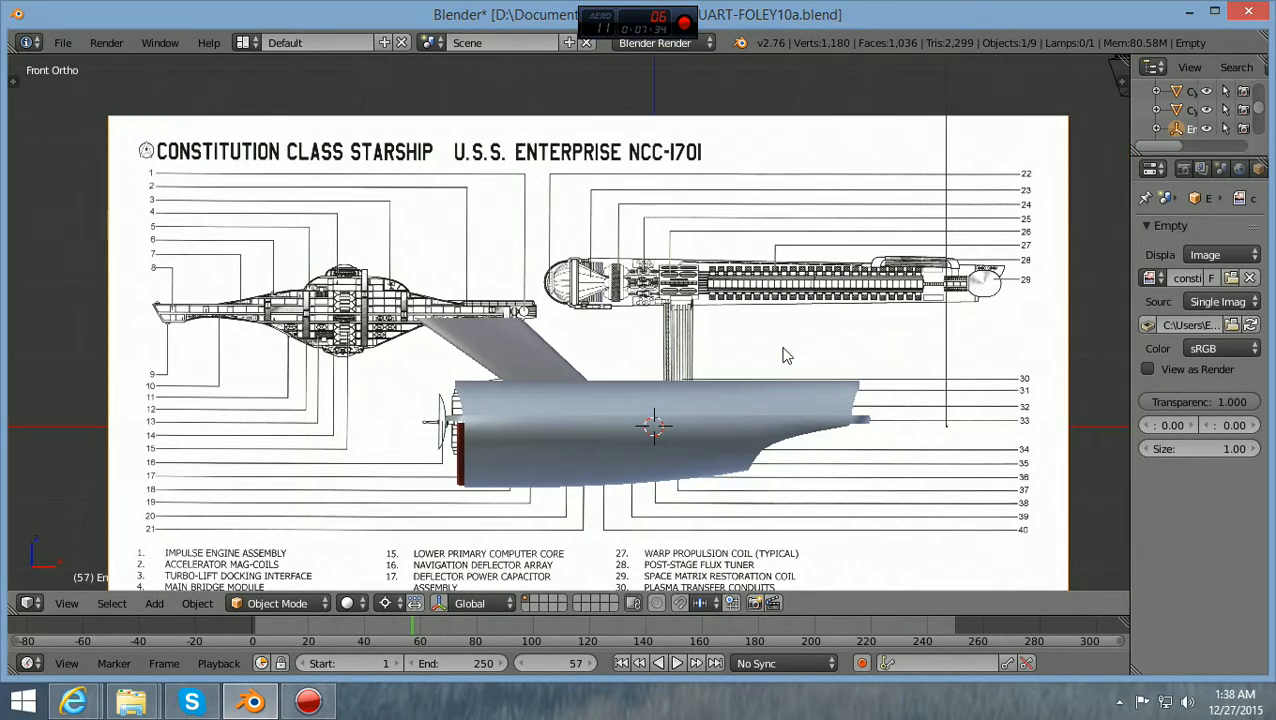
scroll(786, 355, "up", 1)
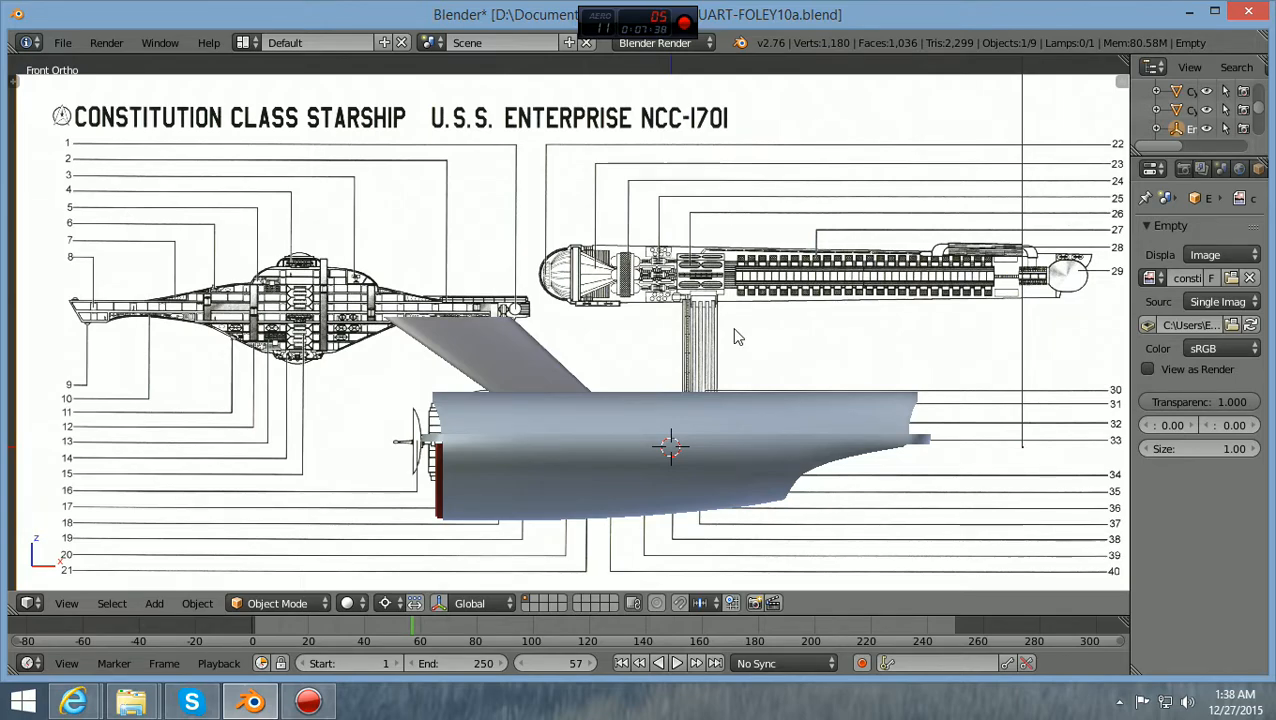
scroll(575, 313, "up", 3, "ctrl")
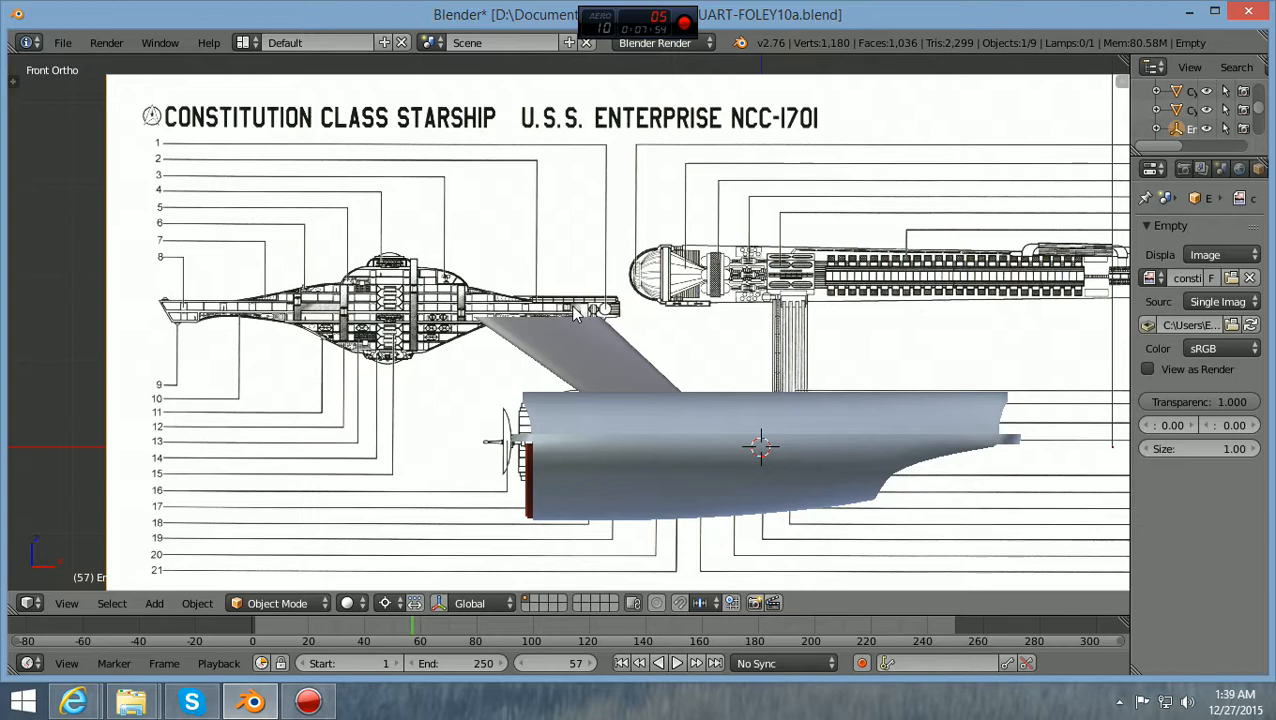
Move the blueprint image along the global Y axis, farther behind the hull, and deselect it
scroll(575, 313, "down", 1)
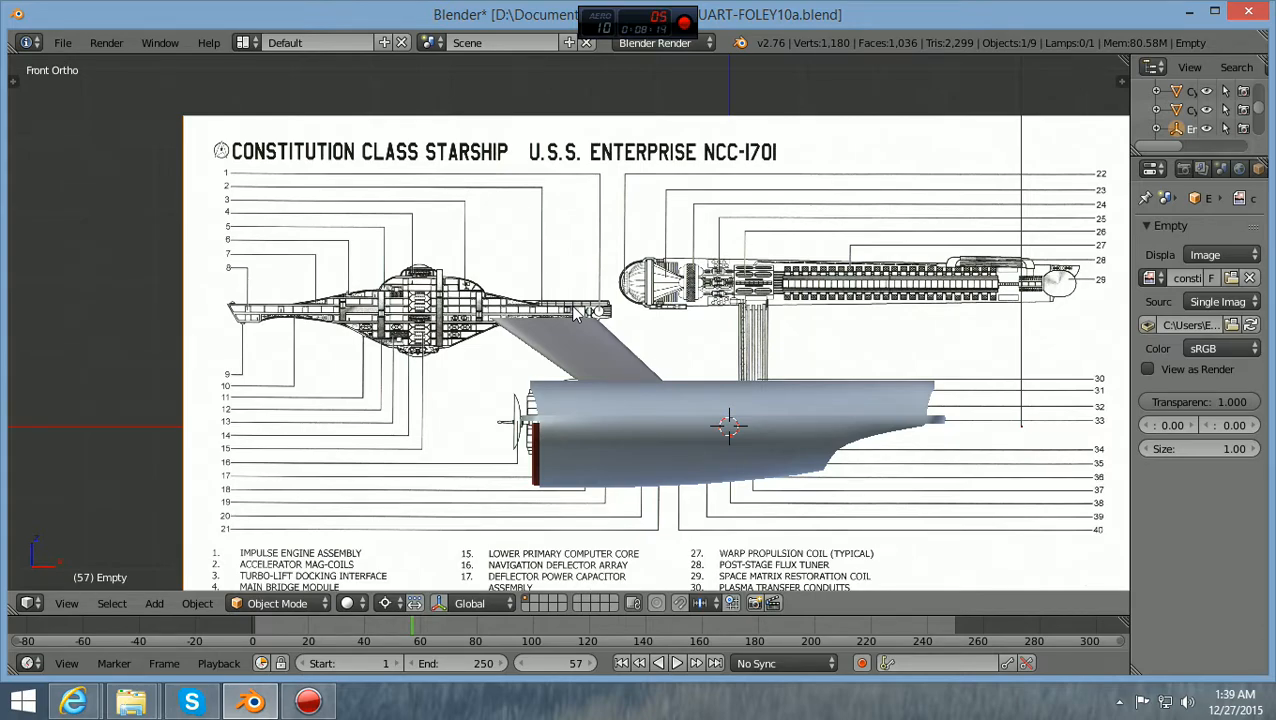
scroll(424, 398, "down", 1)
scroll(424, 398, "up", 1)
scroll(424, 398, "down", 1)
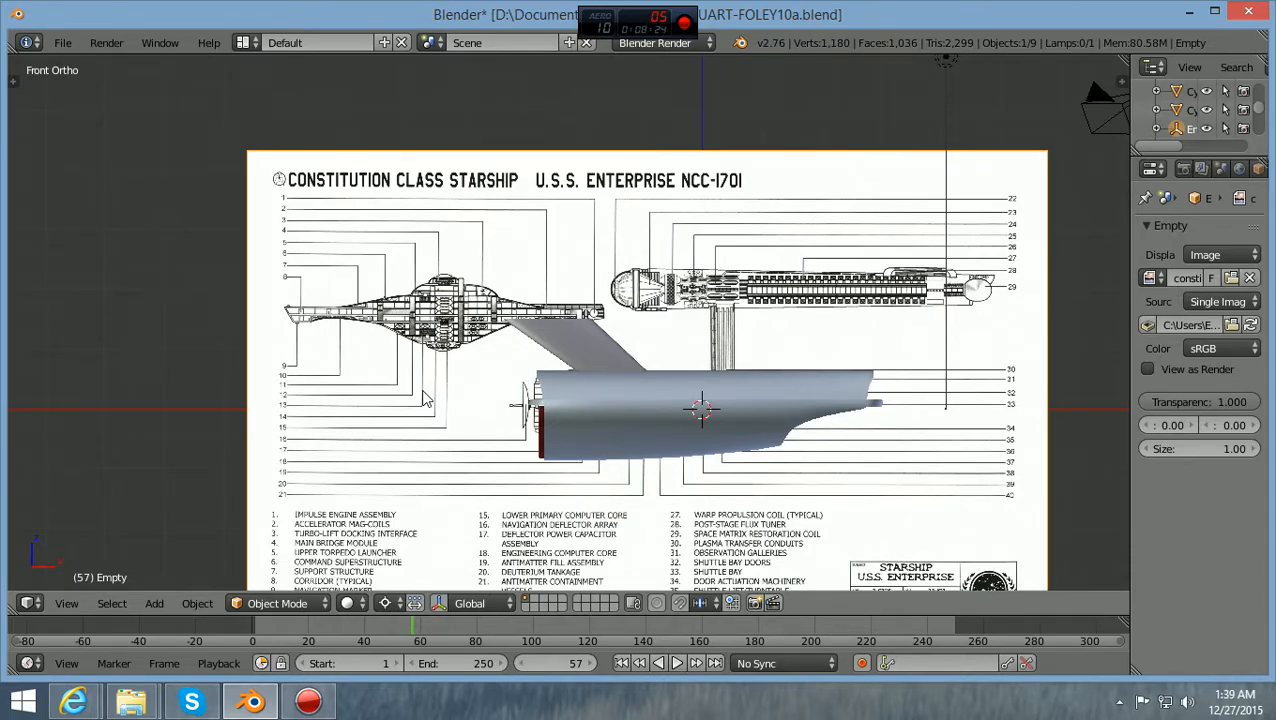
scroll(359, 416, "down", 1)
middle_click_drag(365, 430, 545, 488)
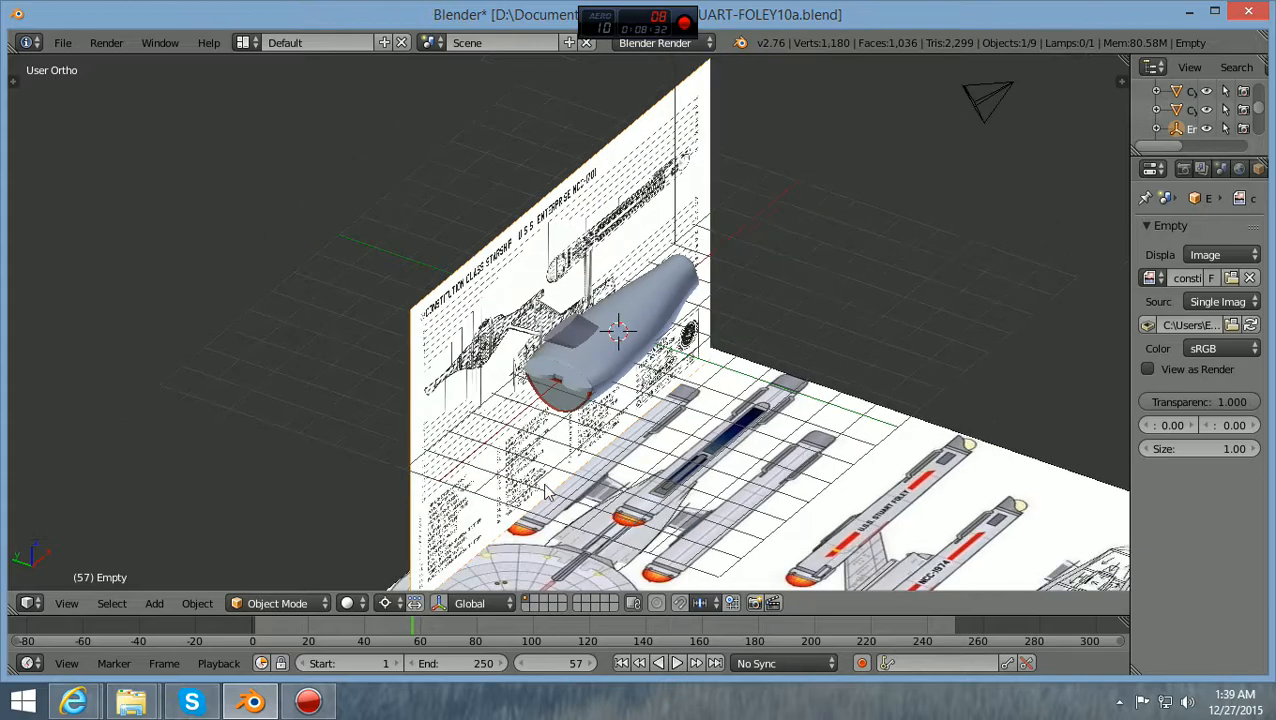
scroll(571, 485, "up", 1)
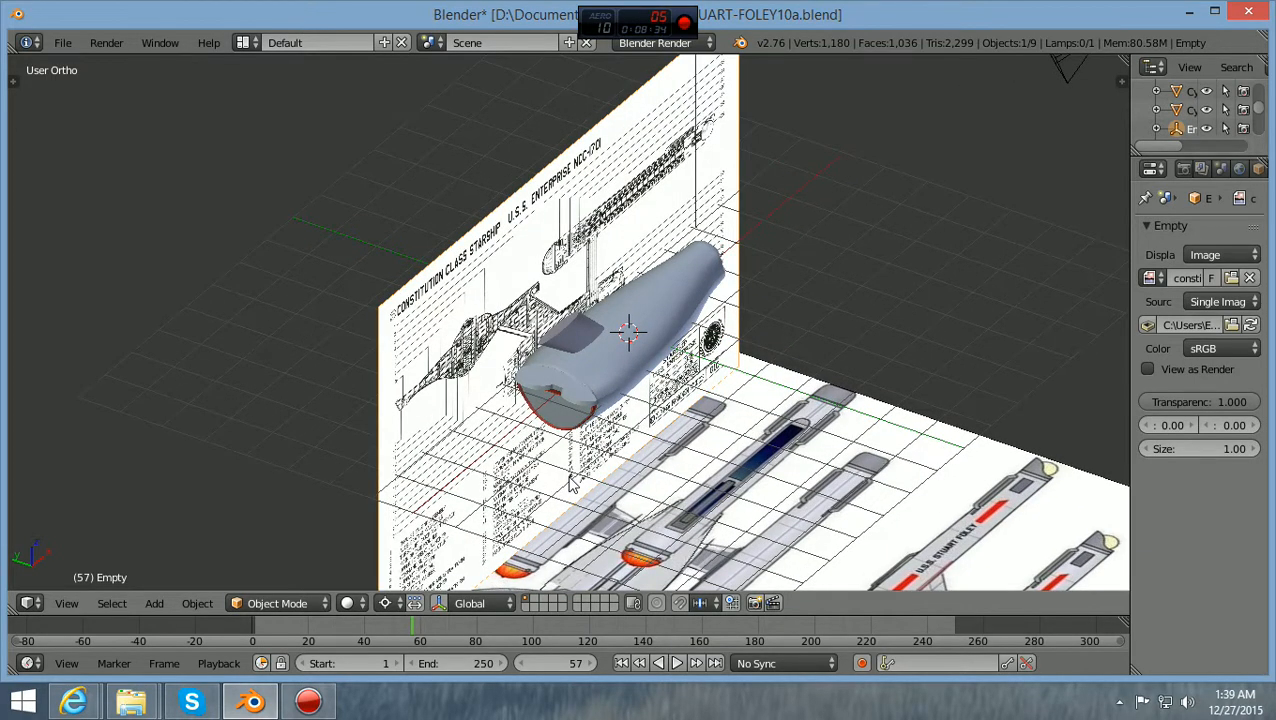
key("g")
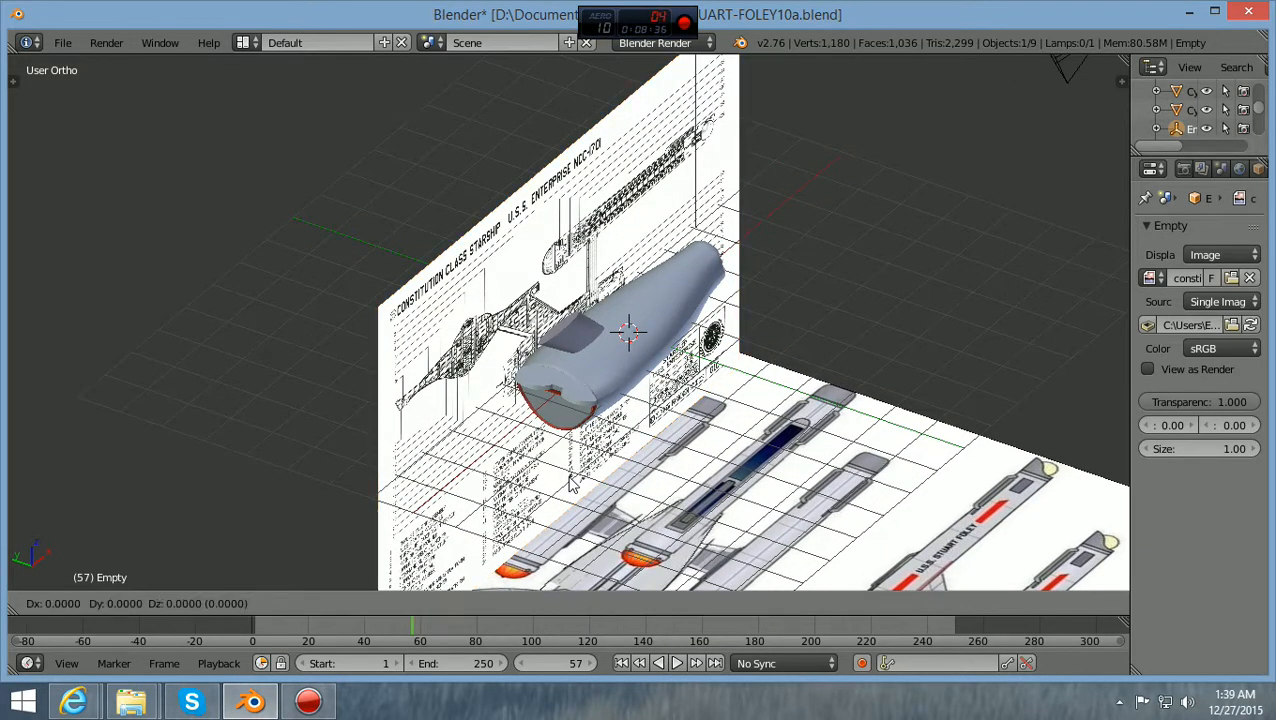
key("y")
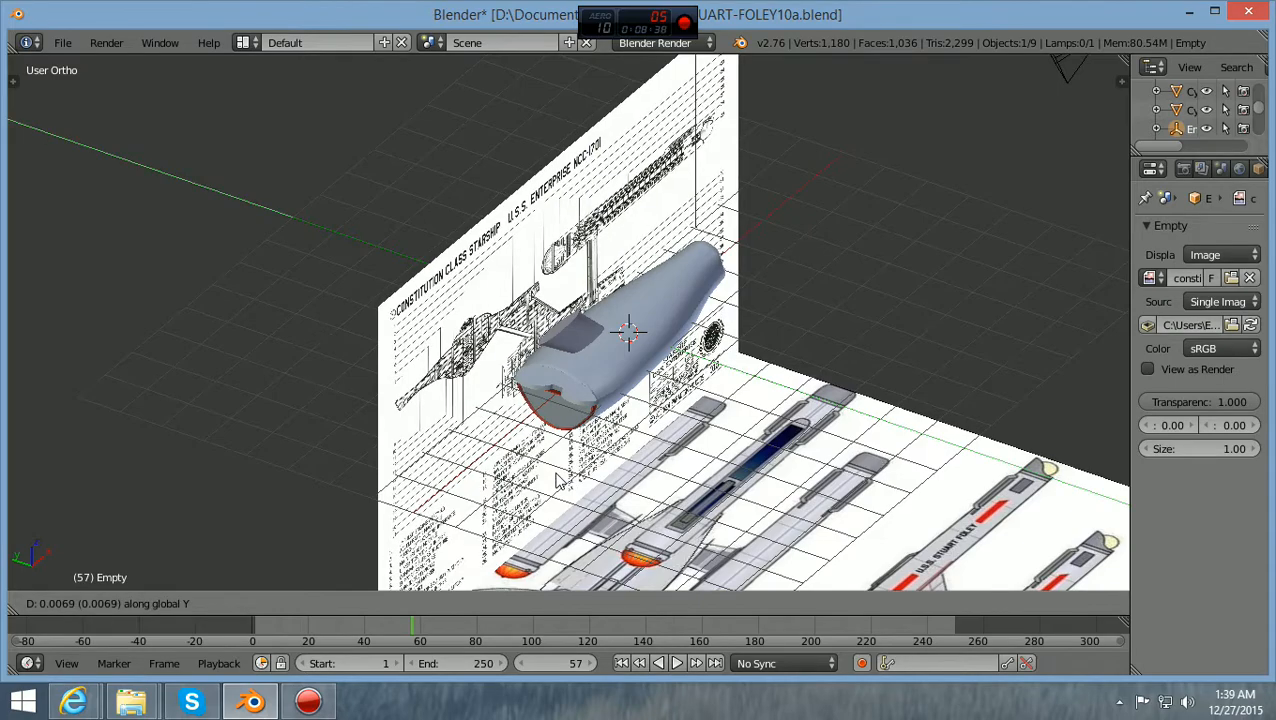
left_click(547, 479)
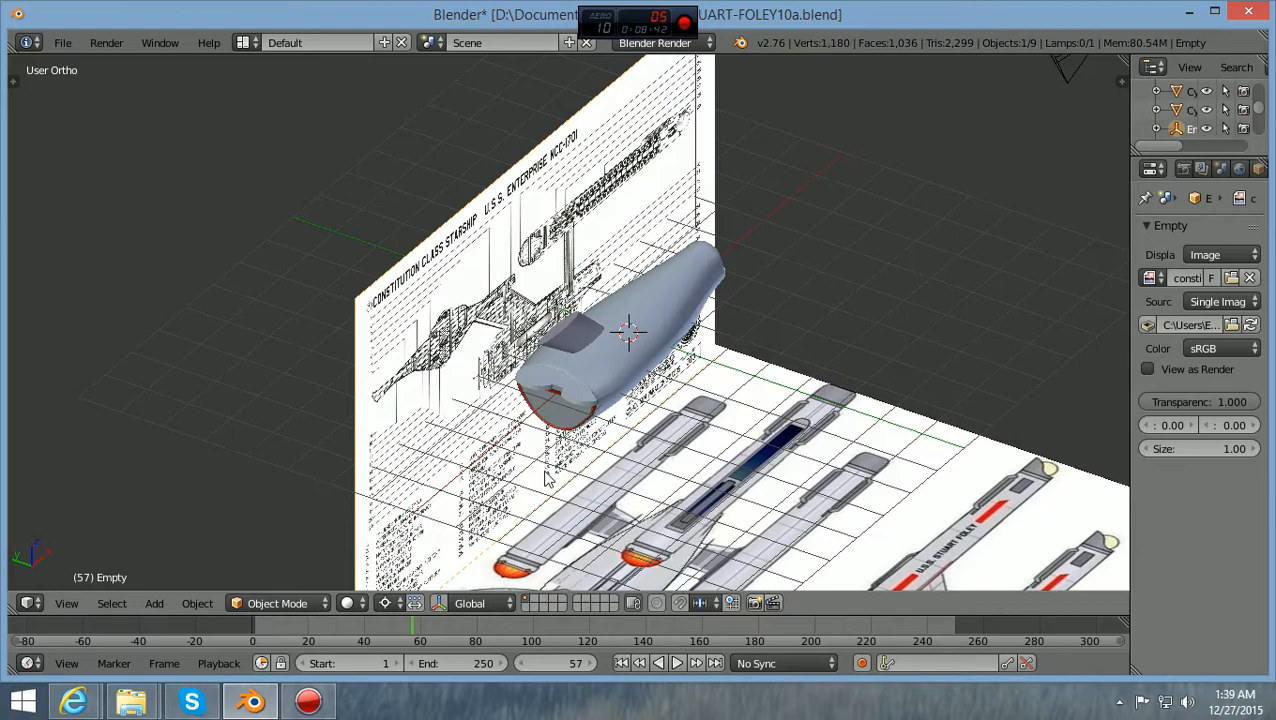
key("a")
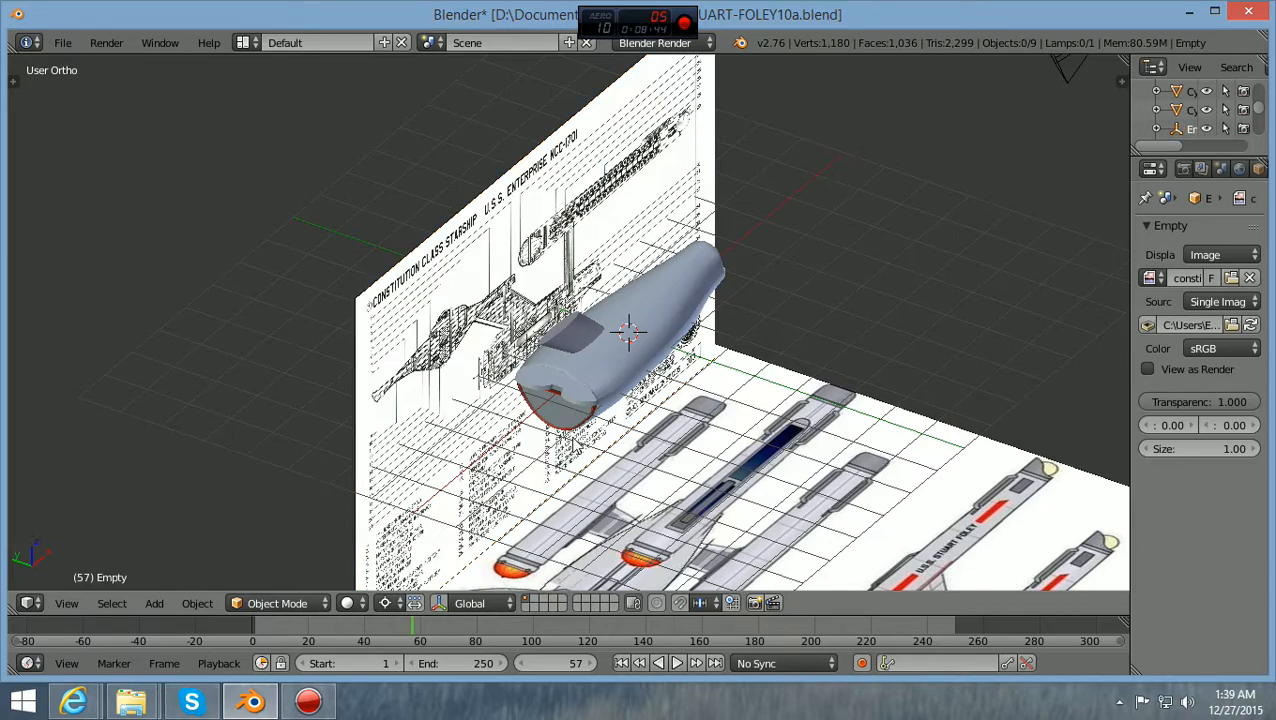
Examine the hull and neck against the upright blueprint and the flat reference sheet from an oblique angle
scroll(566, 428, "up", 3)
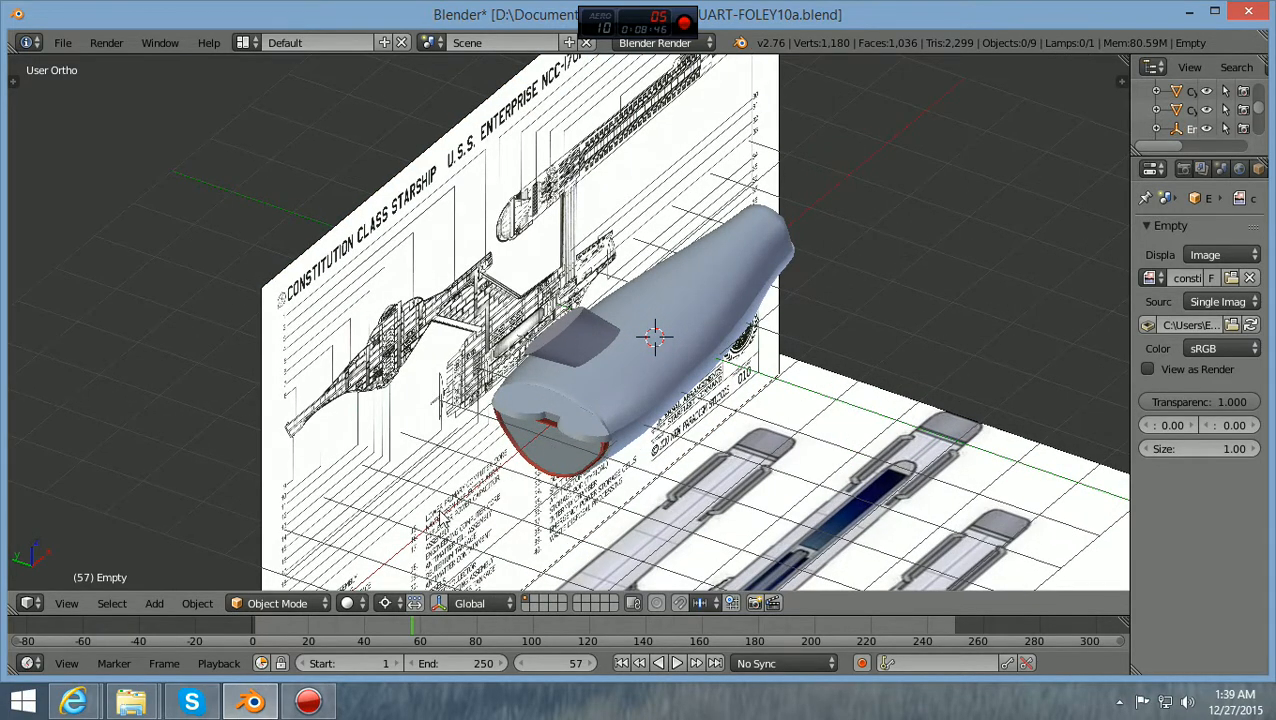
scroll(440, 518, "down", 1)
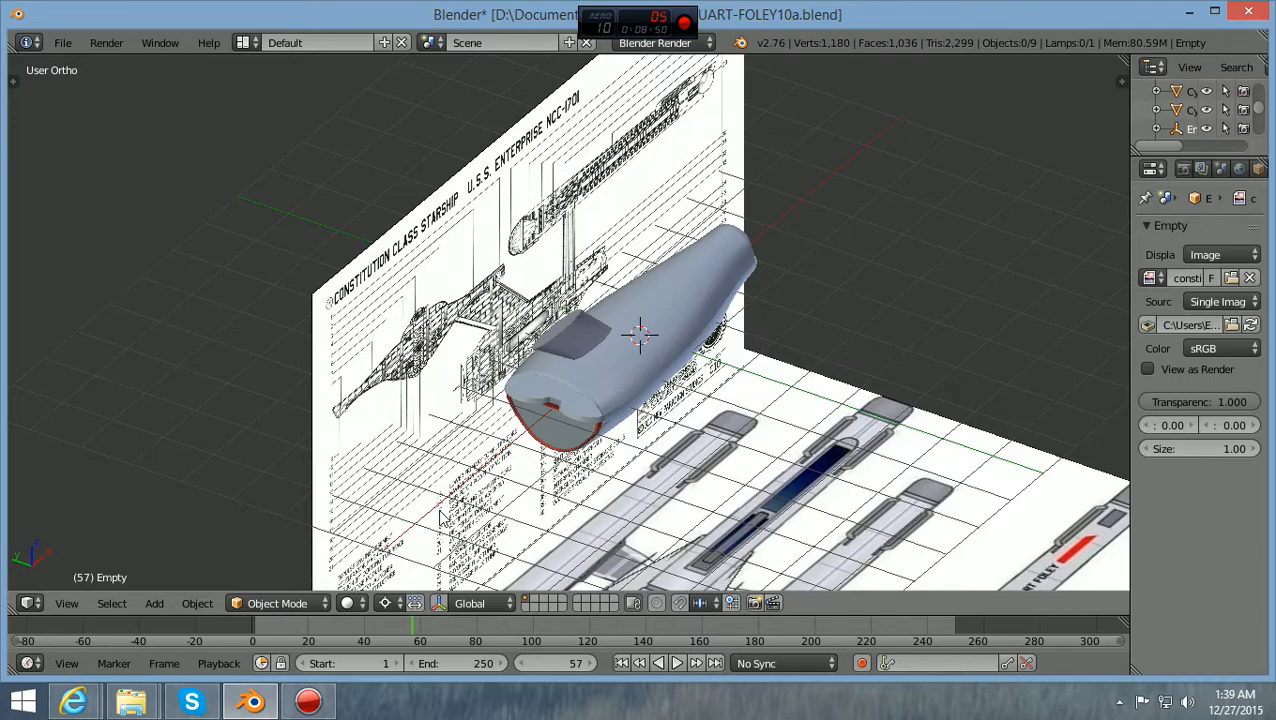
scroll(440, 518, "down", 8)
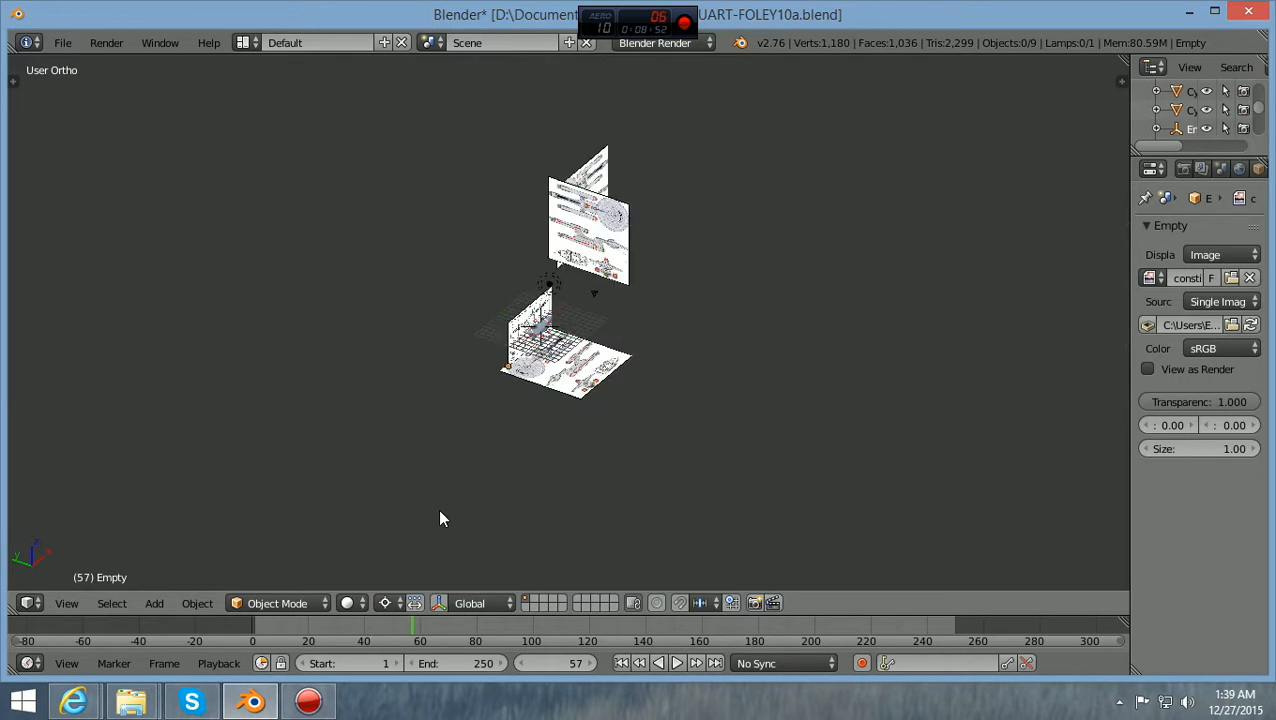
scroll(440, 518, "up", 4)
scroll(440, 518, "up", 1)
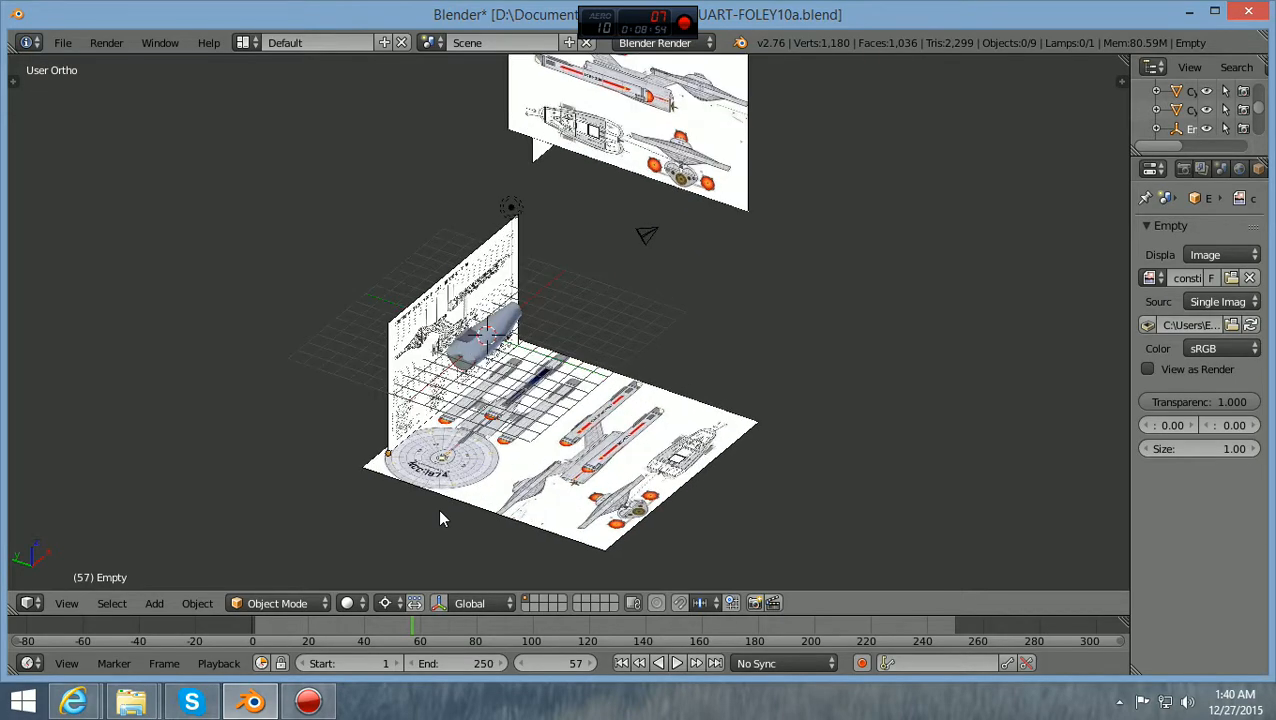
scroll(440, 518, "up", 3, "shift")
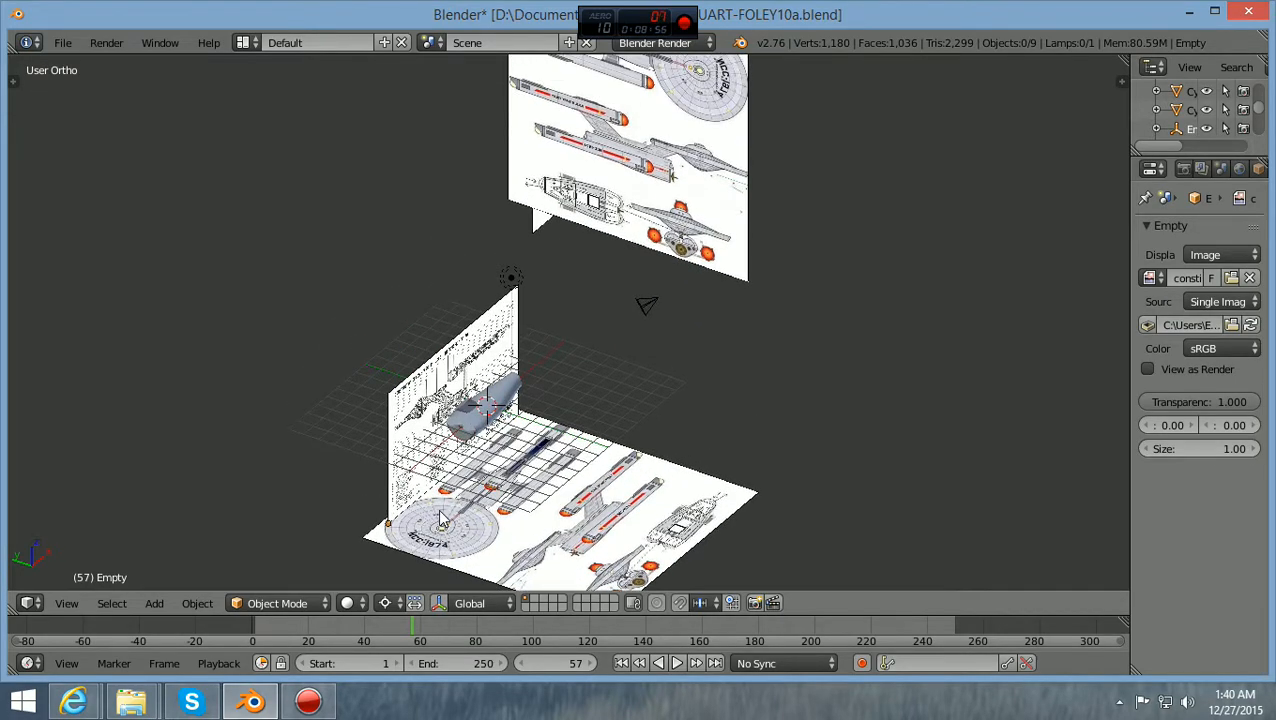
scroll(440, 518, "down", 5, "ctrl")
scroll(440, 518, "up", 3)
scroll(440, 518, "down", 9, "shift")
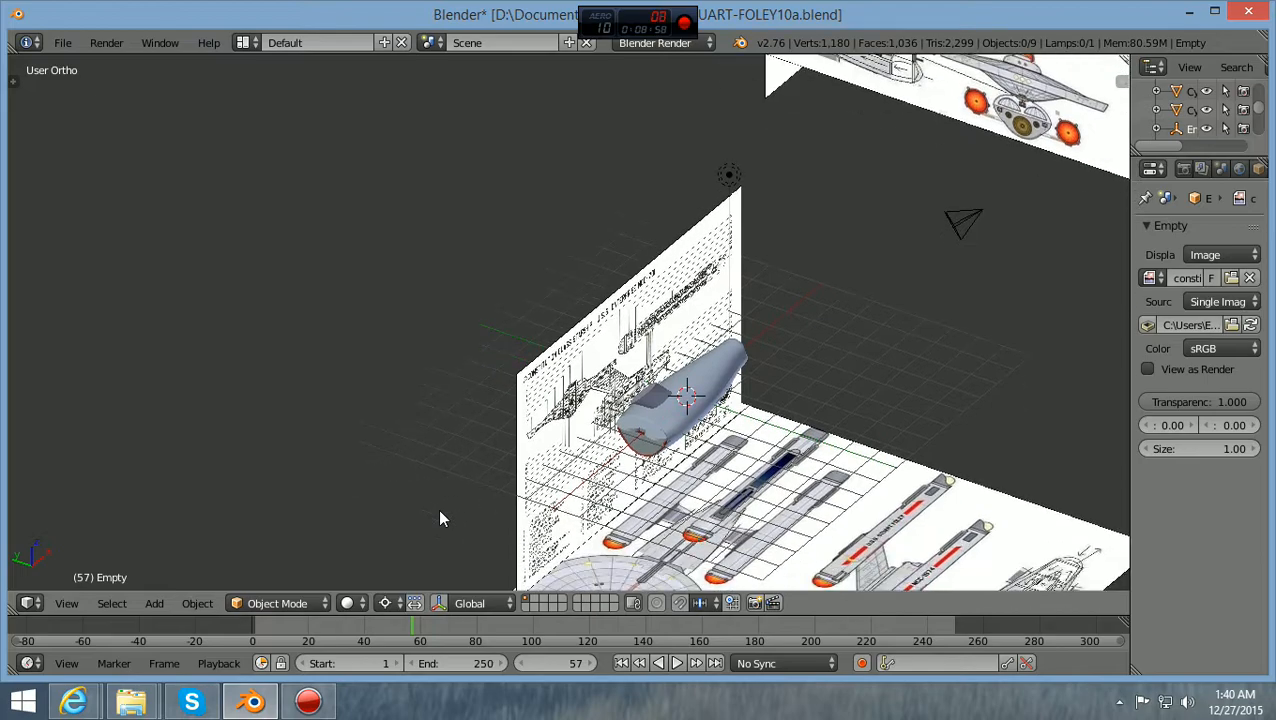
scroll(440, 518, "up", 2)
scroll(440, 517, "up", 8, "ctrl")
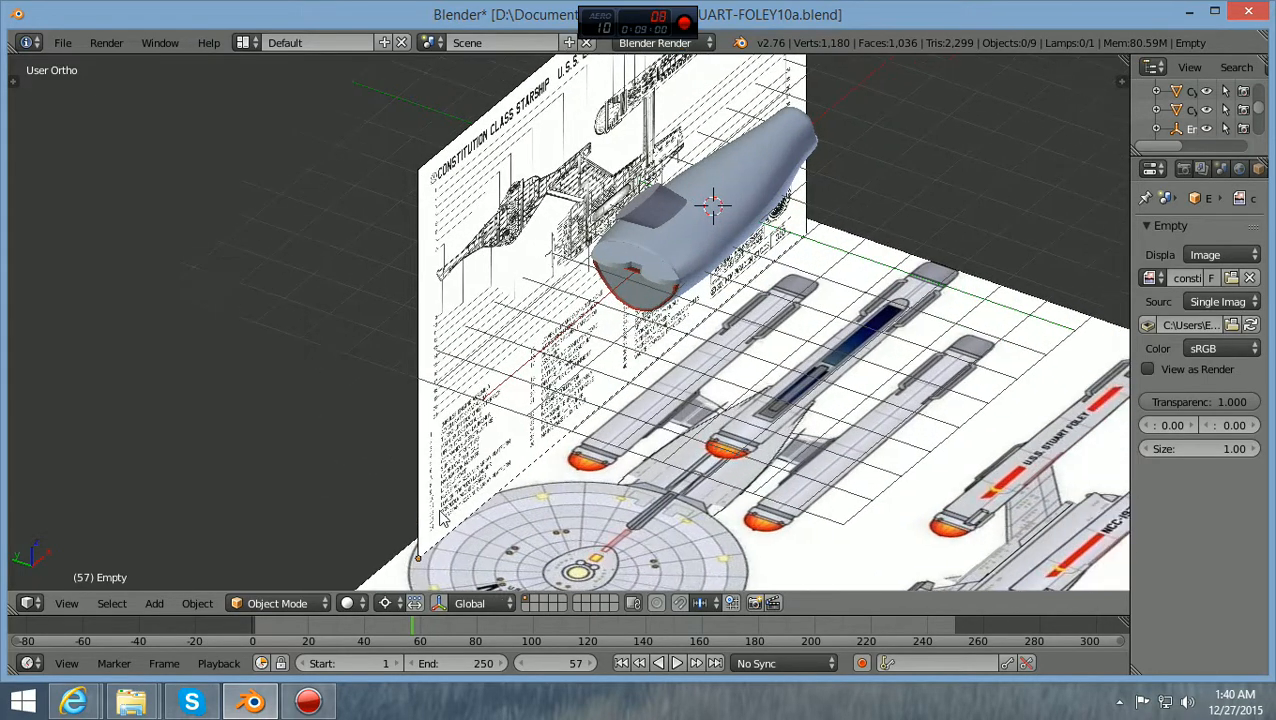
scroll(440, 518, "up", 3, "shift")
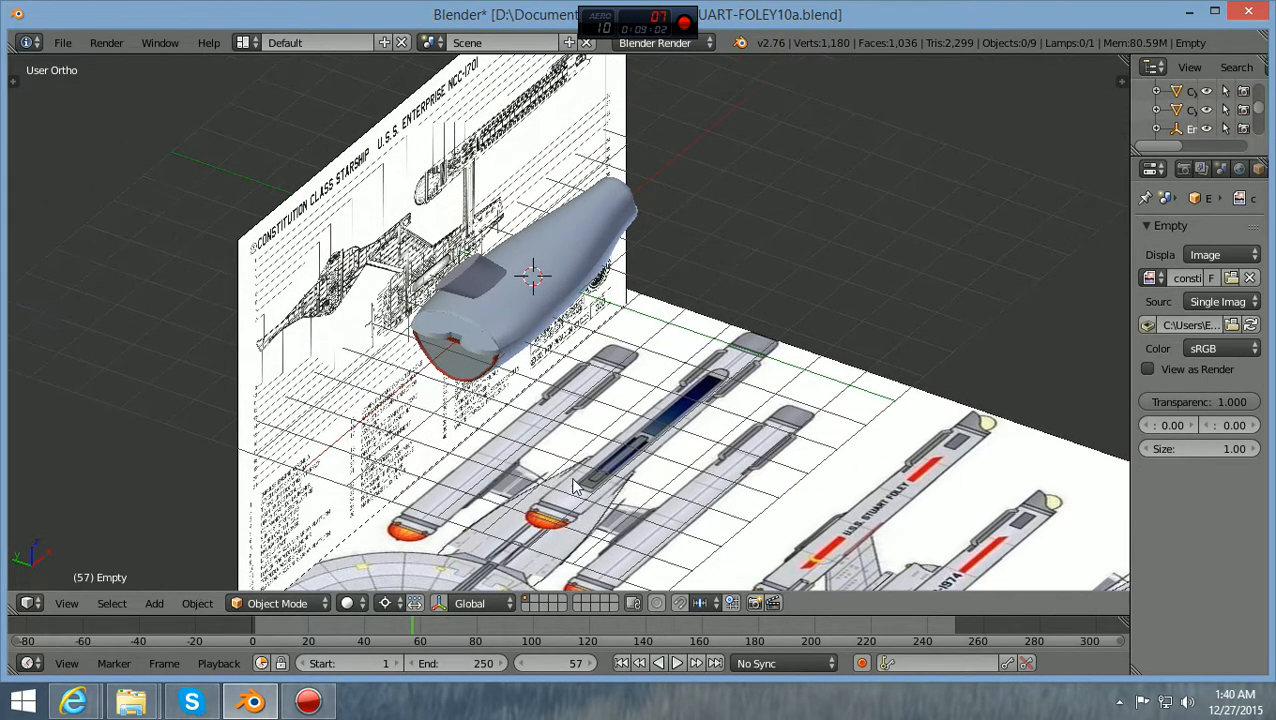
scroll(575, 485, "up", 2)
scroll(575, 485, "down", 2, "ctrl")
scroll(575, 485, "up", 3)
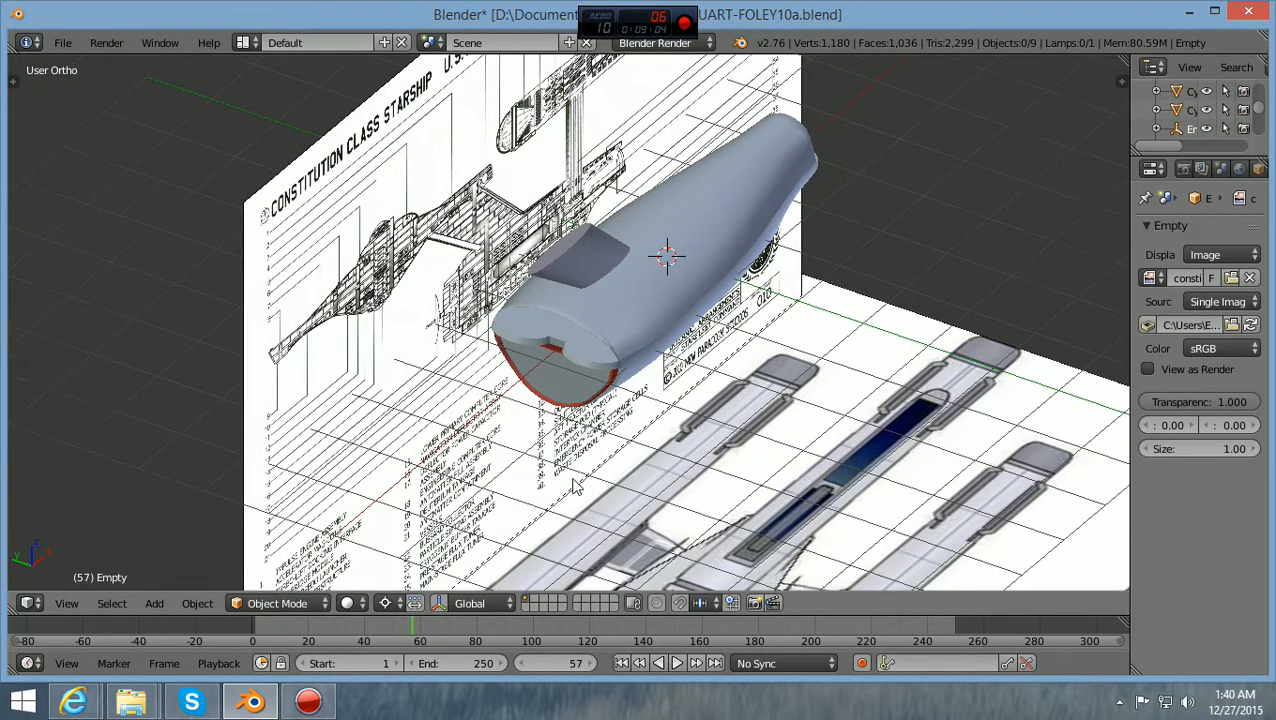
scroll(575, 485, "up", 3, "shift")
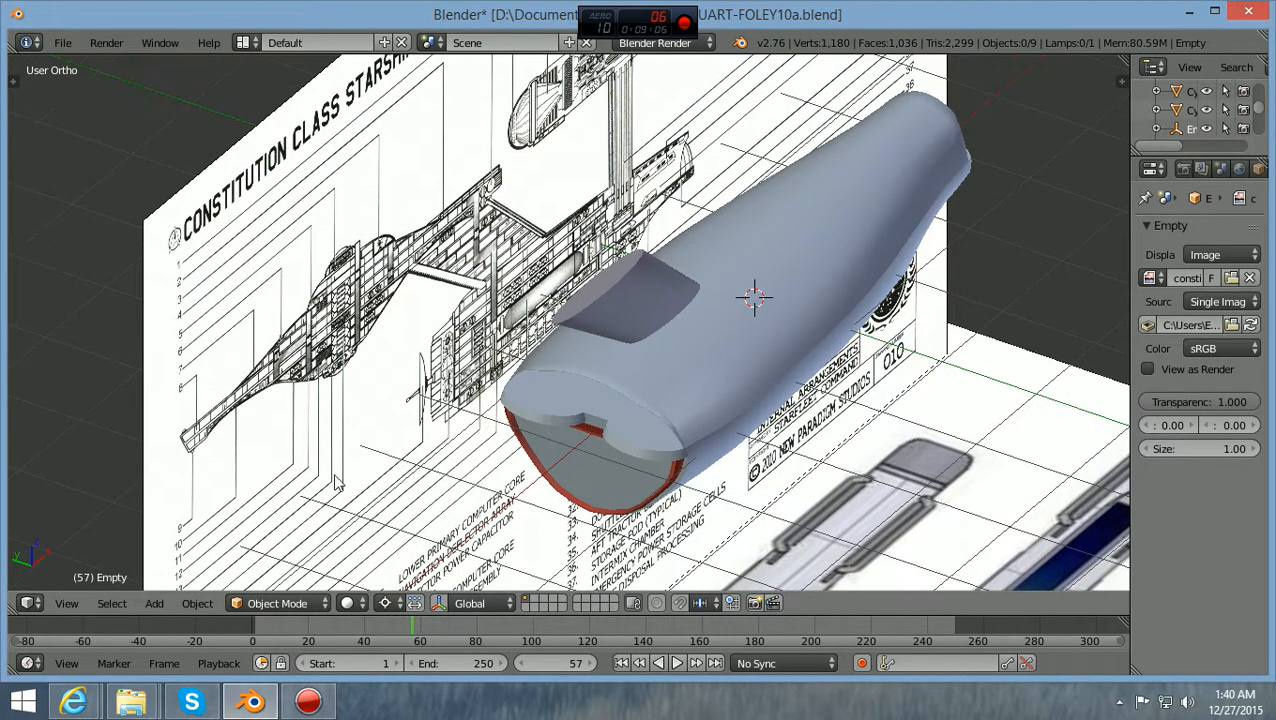
scroll(338, 480, "down", 2)
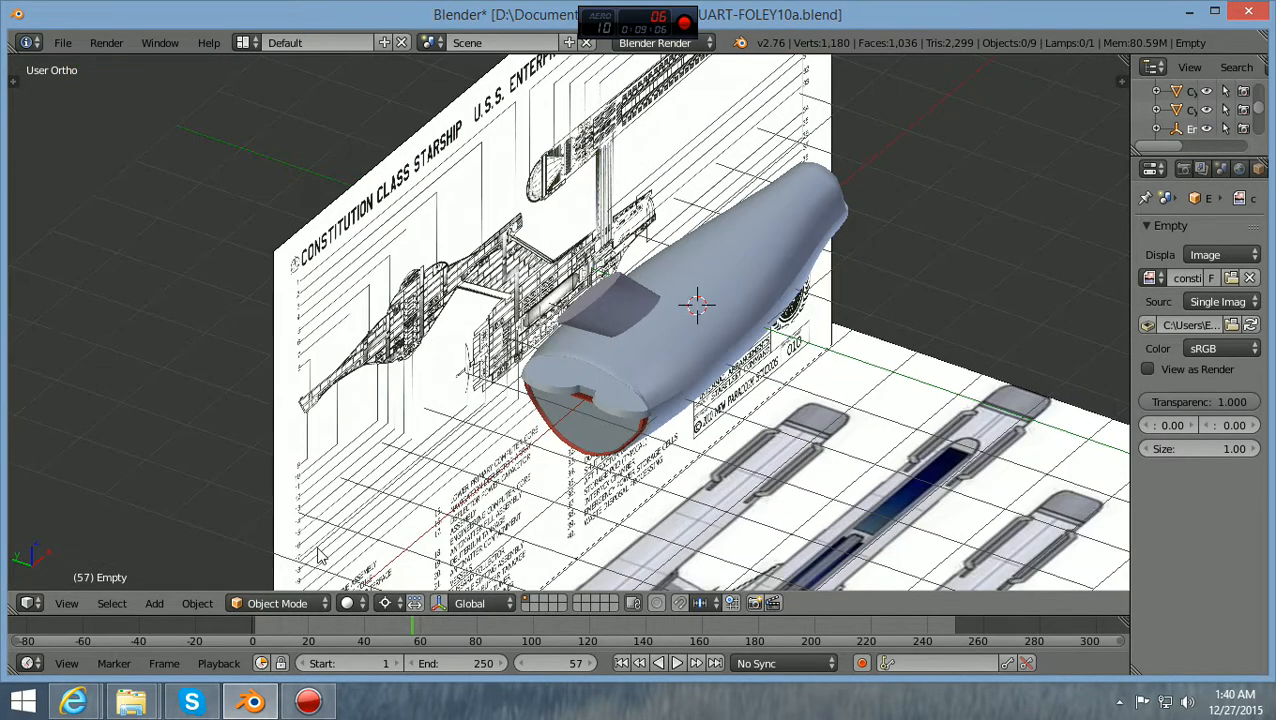
Add a cylinder mesh at the 3D cursor in the middle of the hull
left_click(157, 605)
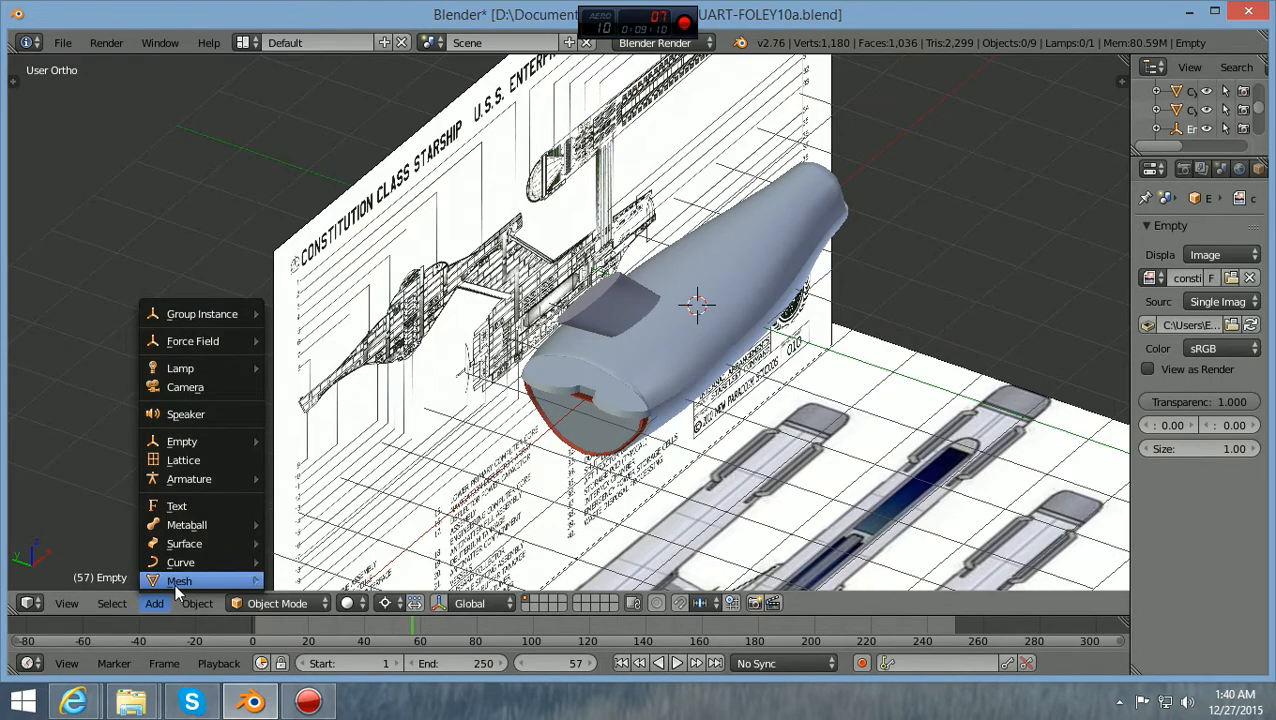
mouse_move(178, 584)
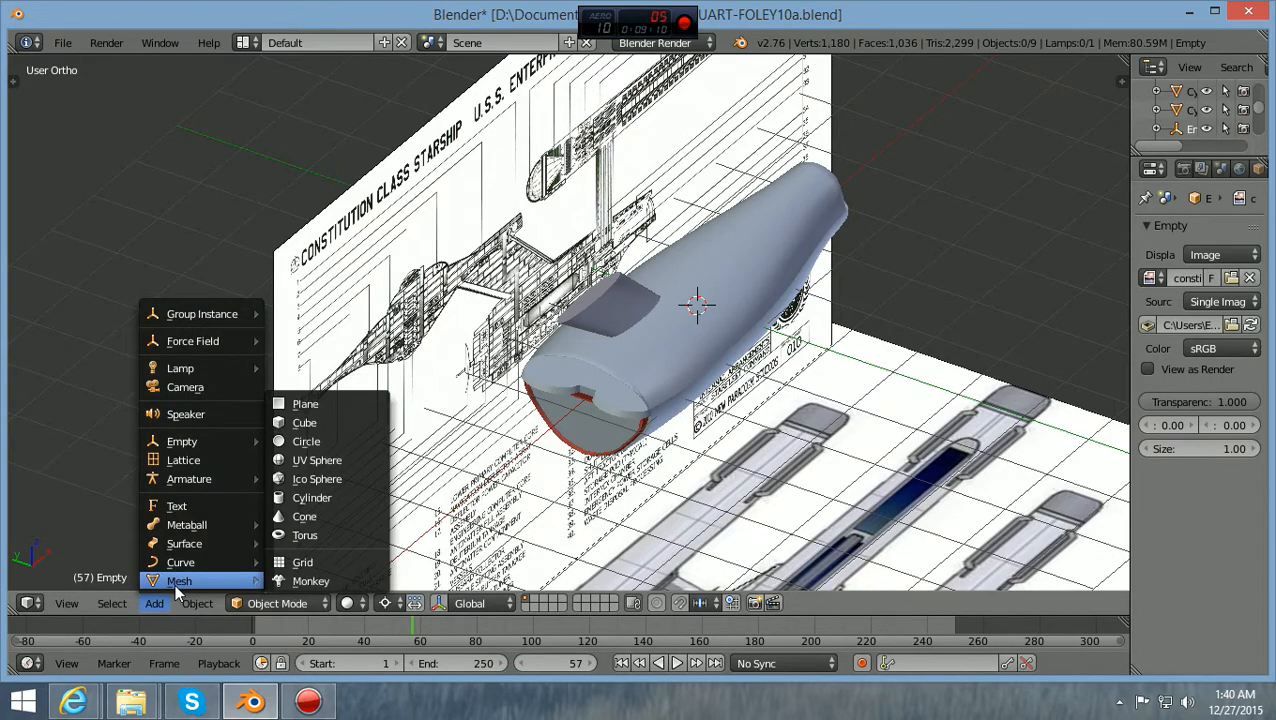
left_click(300, 498)
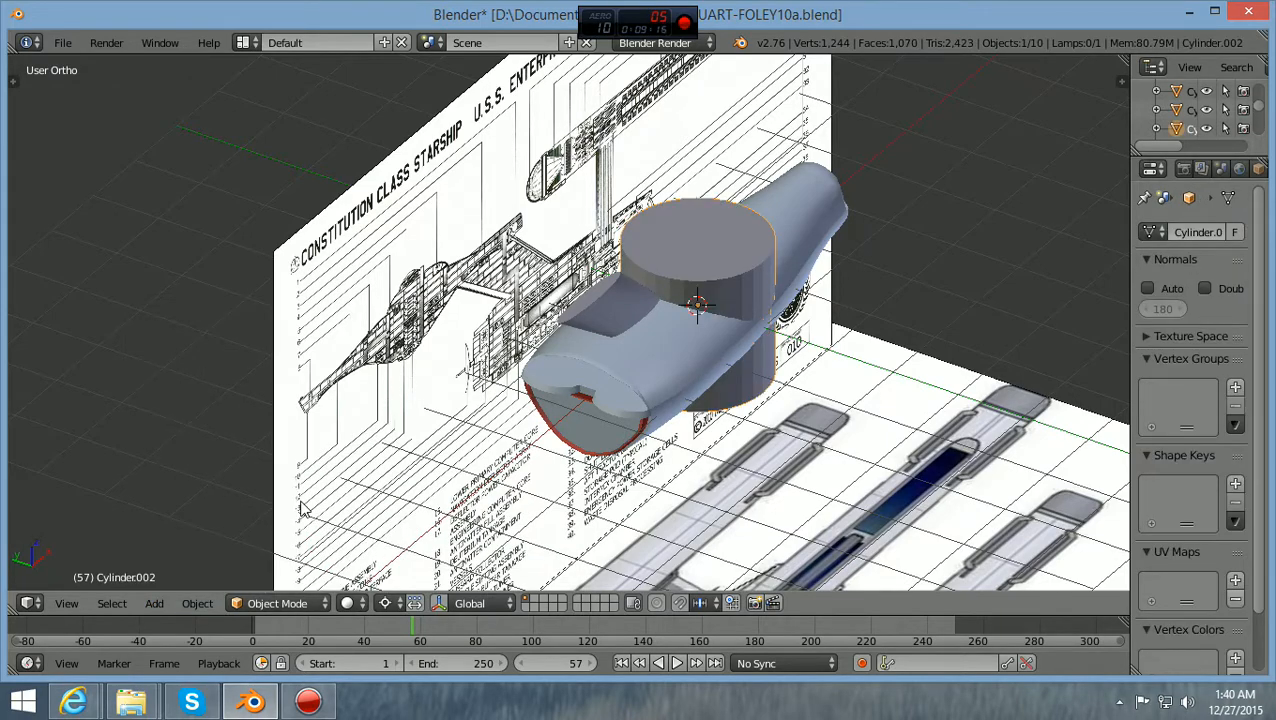
Examine the new cylinder in the front view against the hull and the blueprint's saucer and nacelle
scroll(303, 509, "down", 2)
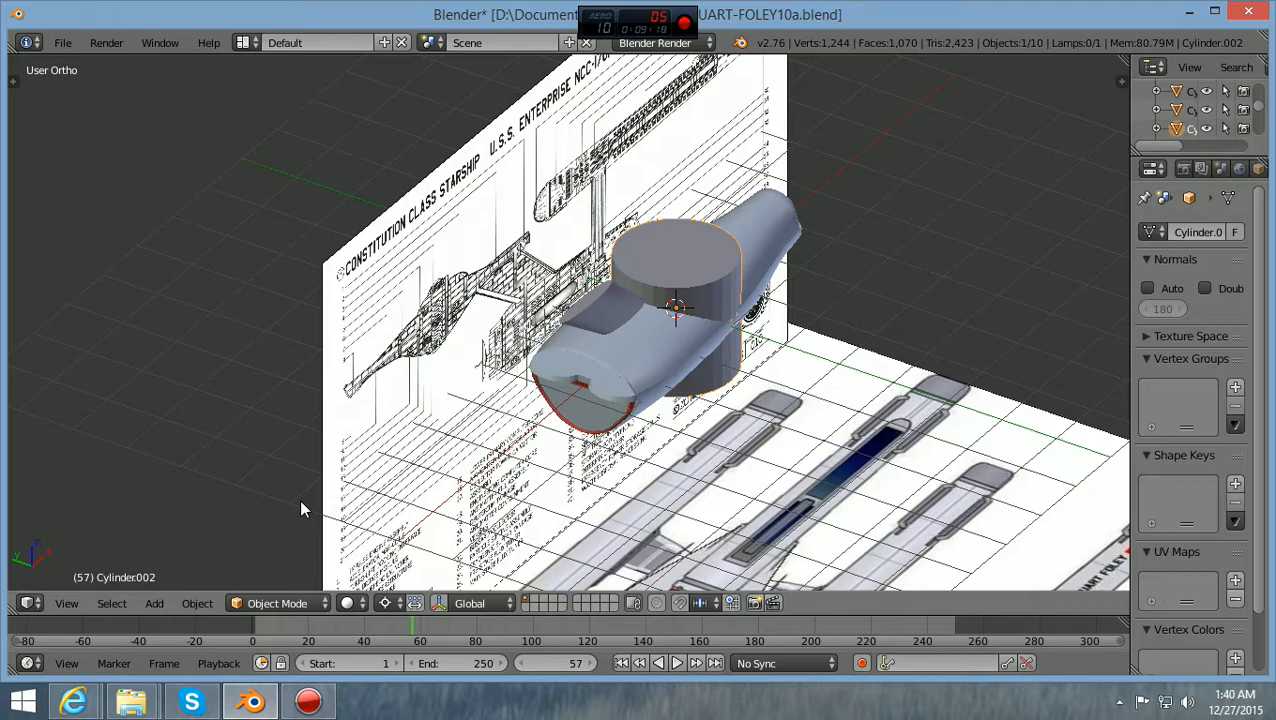
key("KP_1")
scroll(303, 509, "down", 3)
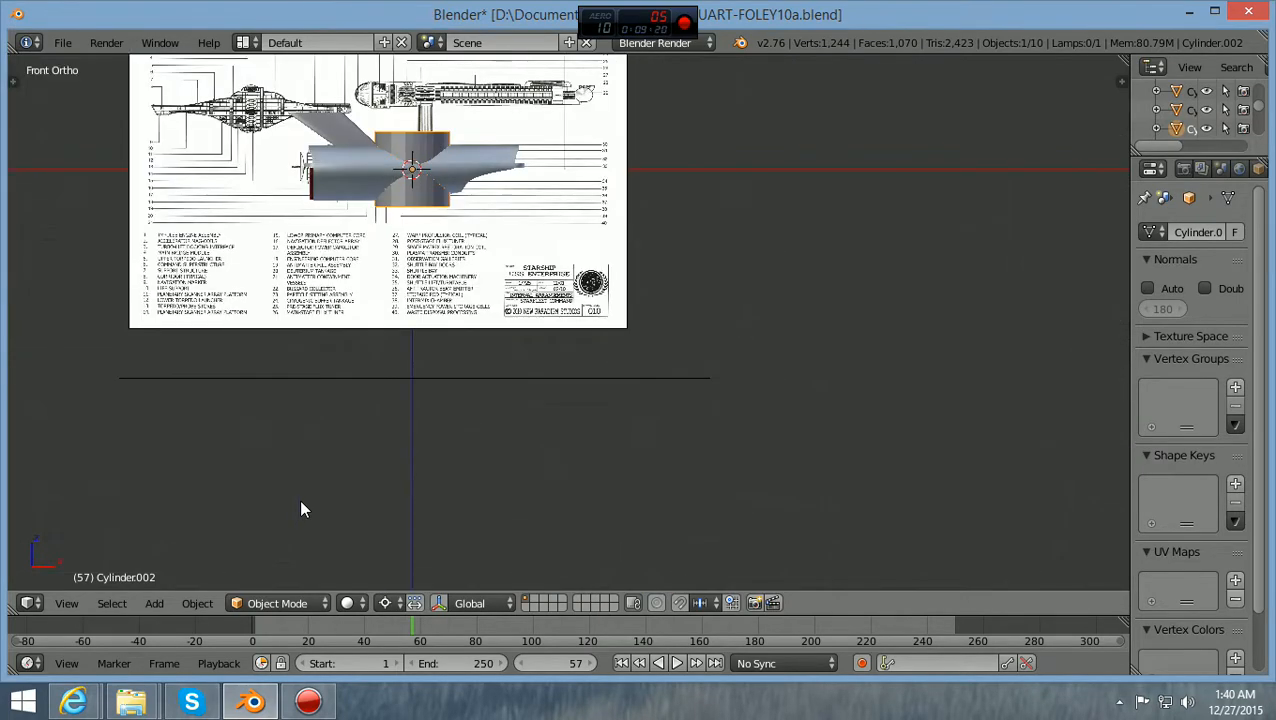
scroll(301, 502, "up", 2, "shift")
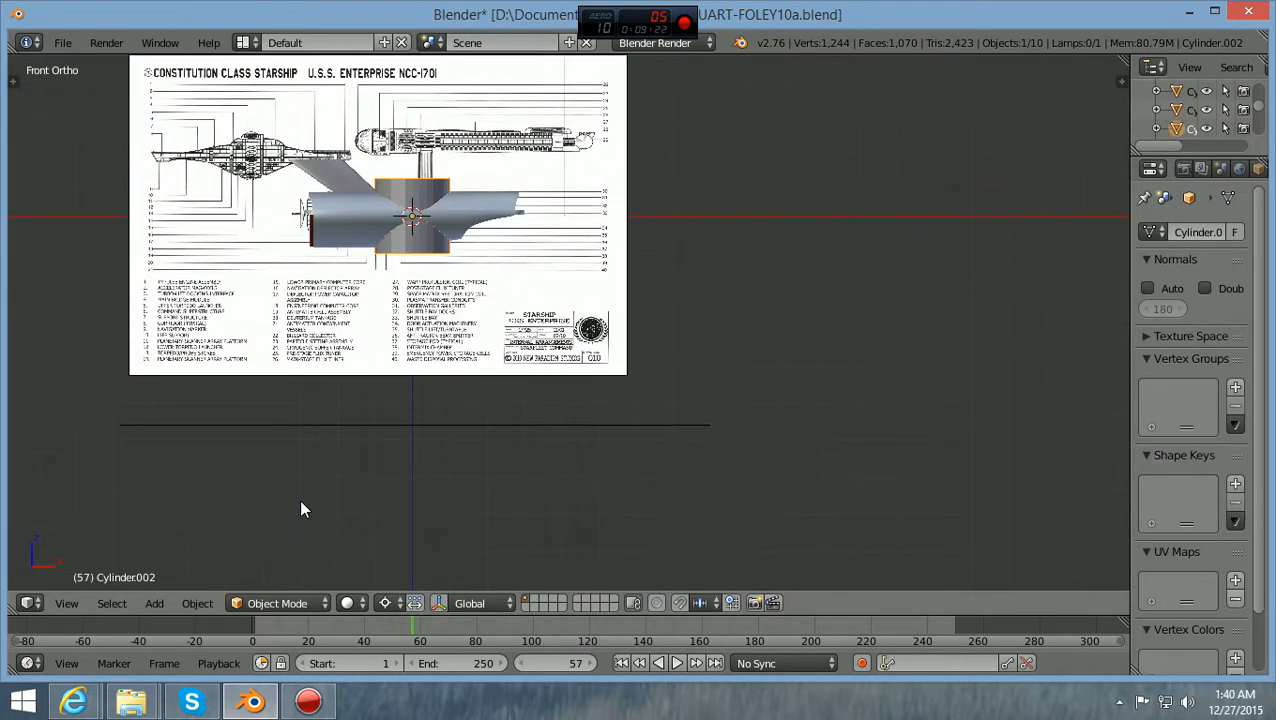
scroll(301, 502, "down", 4, "ctrl")
scroll(579, 490, "up", 3)
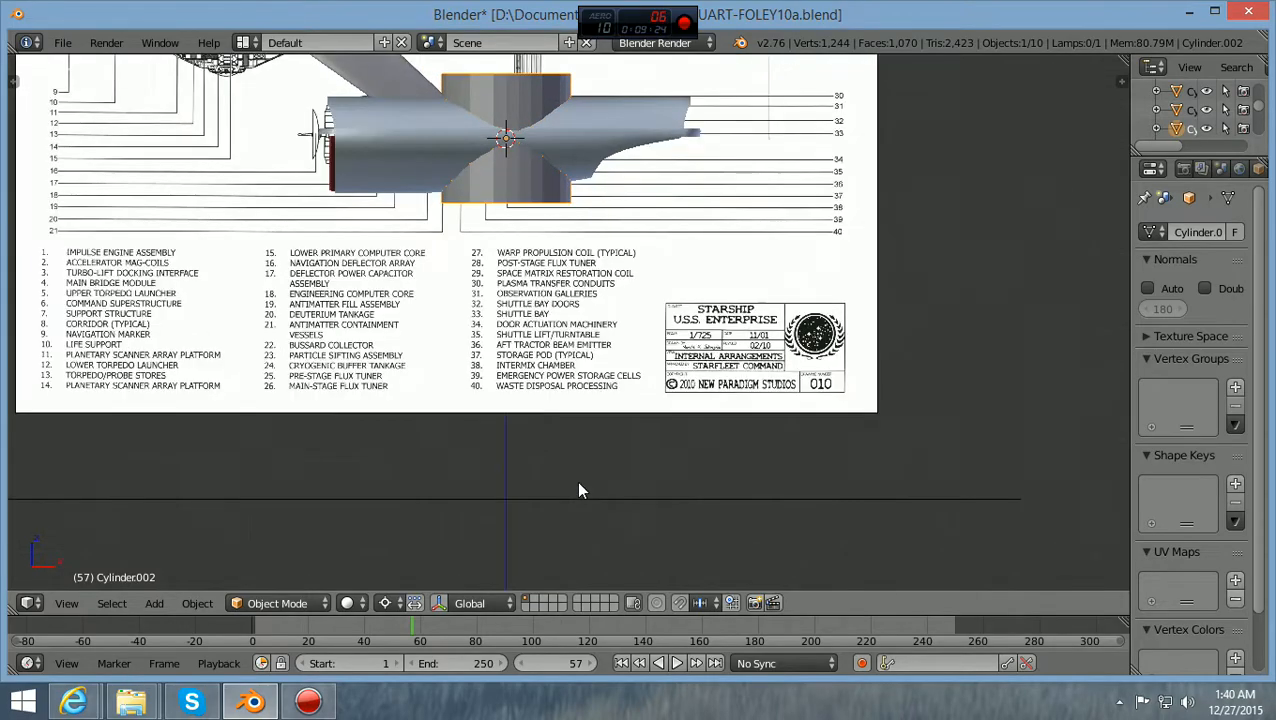
scroll(580, 490, "up", 3, "shift")
scroll(580, 490, "up", 5, "shift")
scroll(580, 490, "down", 4, "ctrl")
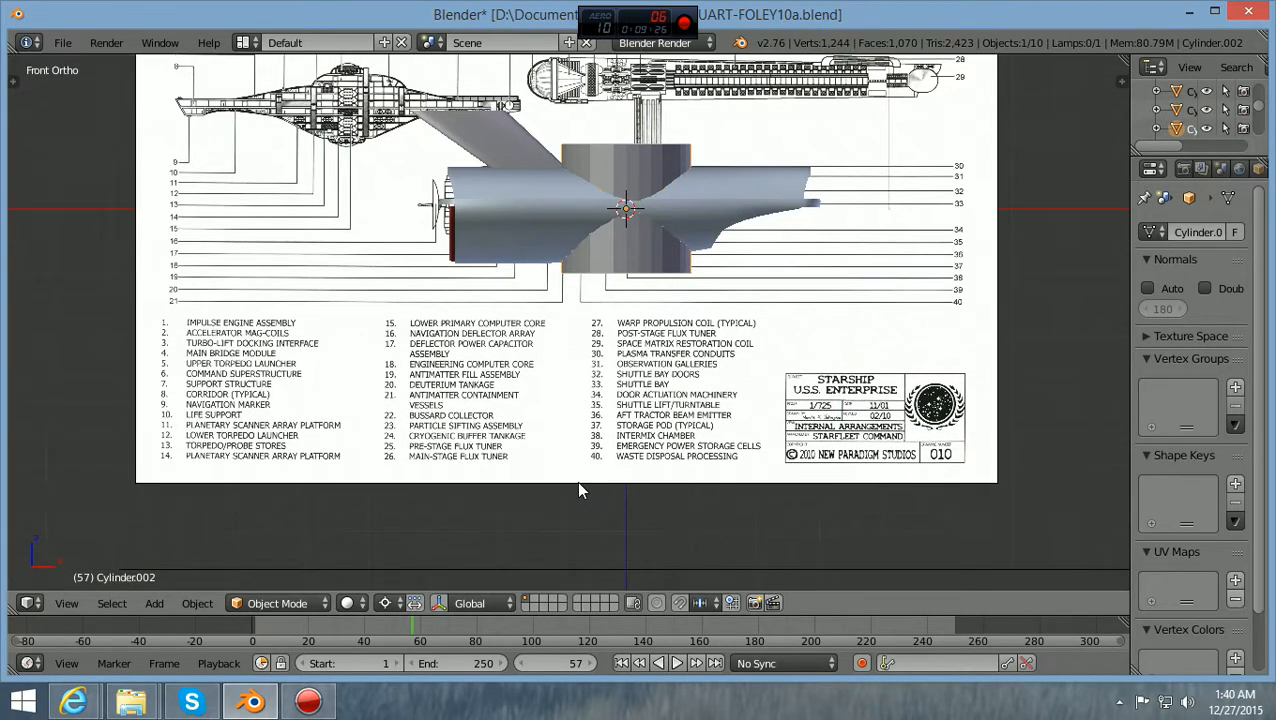
scroll(580, 486, "up", 3, "shift")
scroll(580, 486, "up", 1)
scroll(578, 482, "up", 1, "shift")
scroll(578, 482, "up", 1)
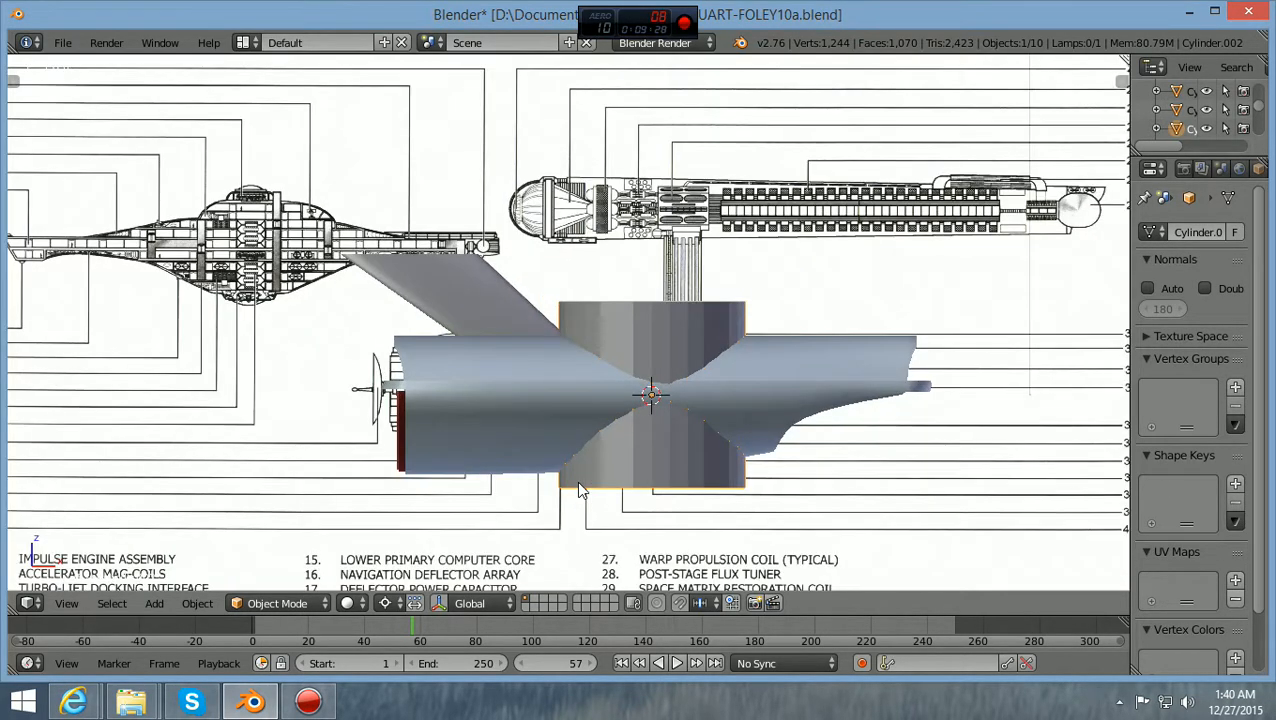
scroll(578, 482, "up", 2, "ctrl")
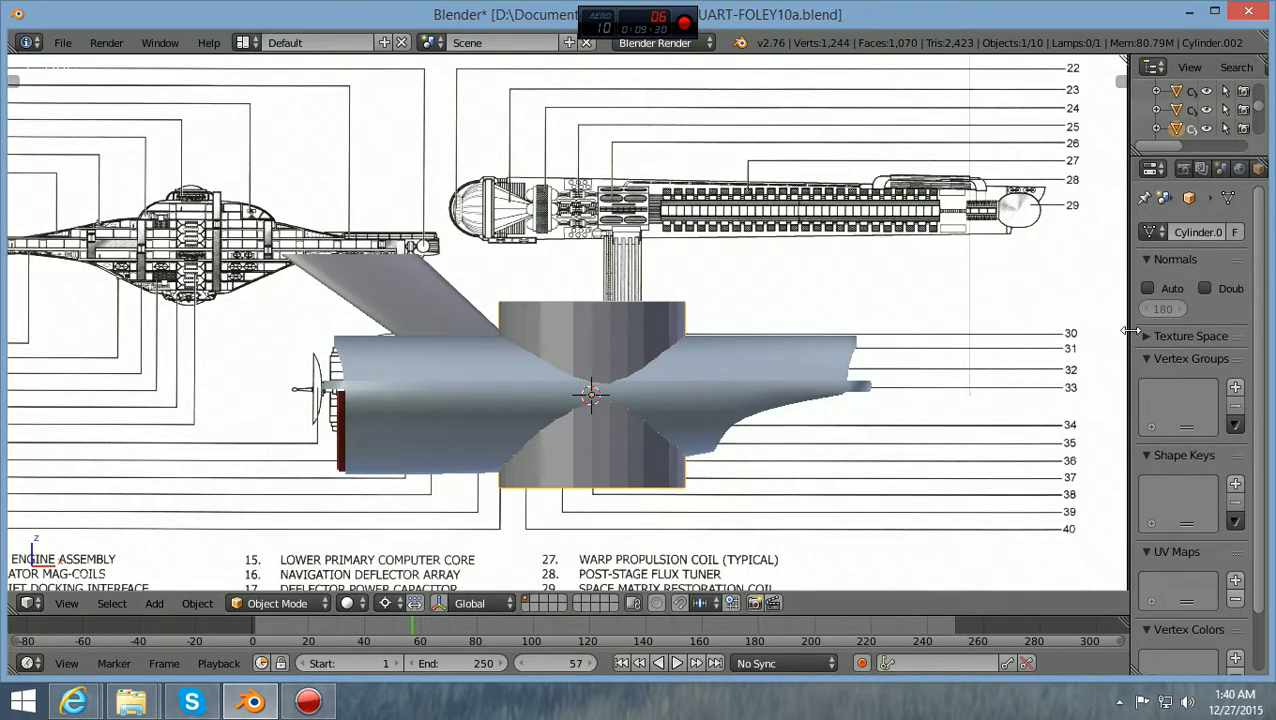
Widen the properties area and create a new material for the cylinder
left_click_drag(1129, 330, 1022, 345)
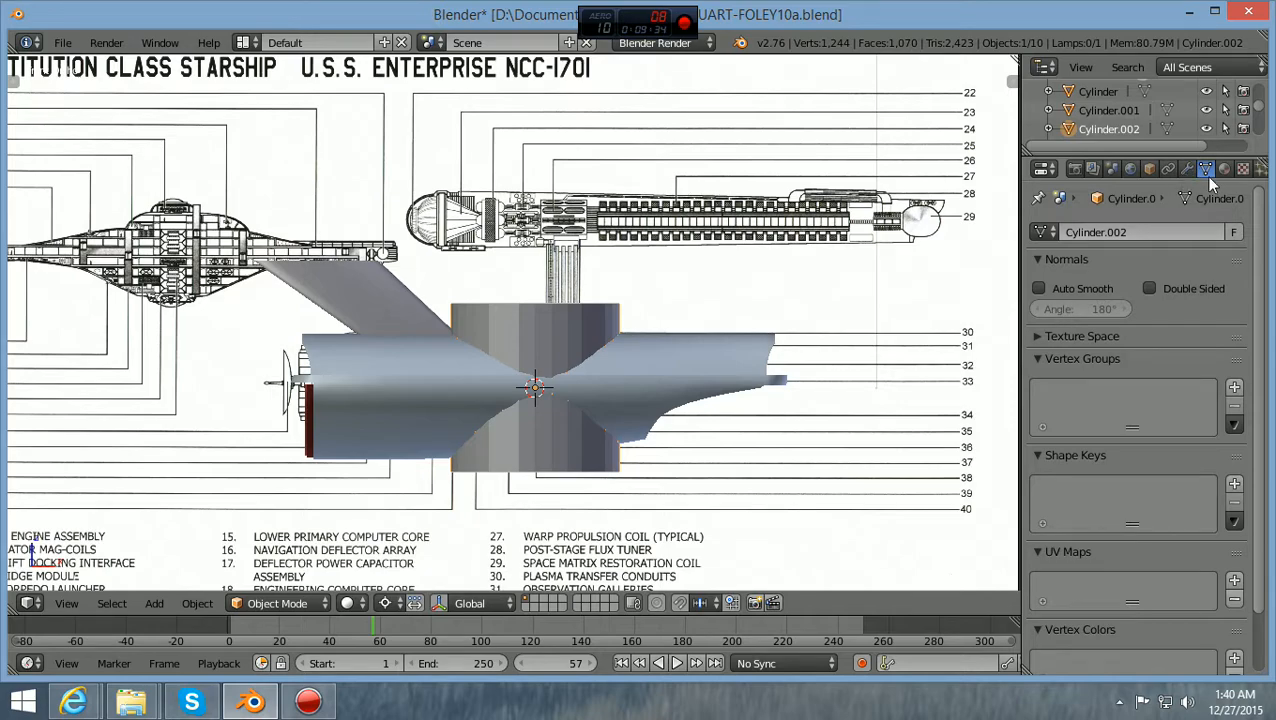
left_click(1224, 169)
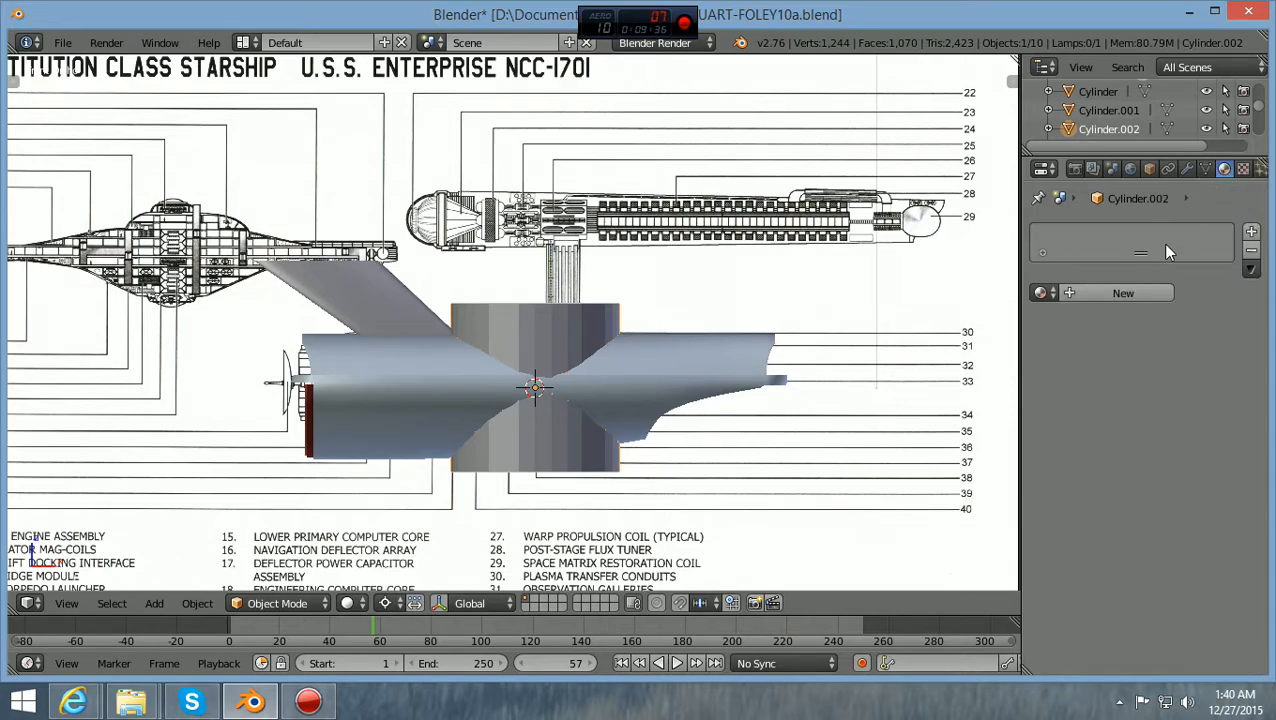
left_click(1120, 293)
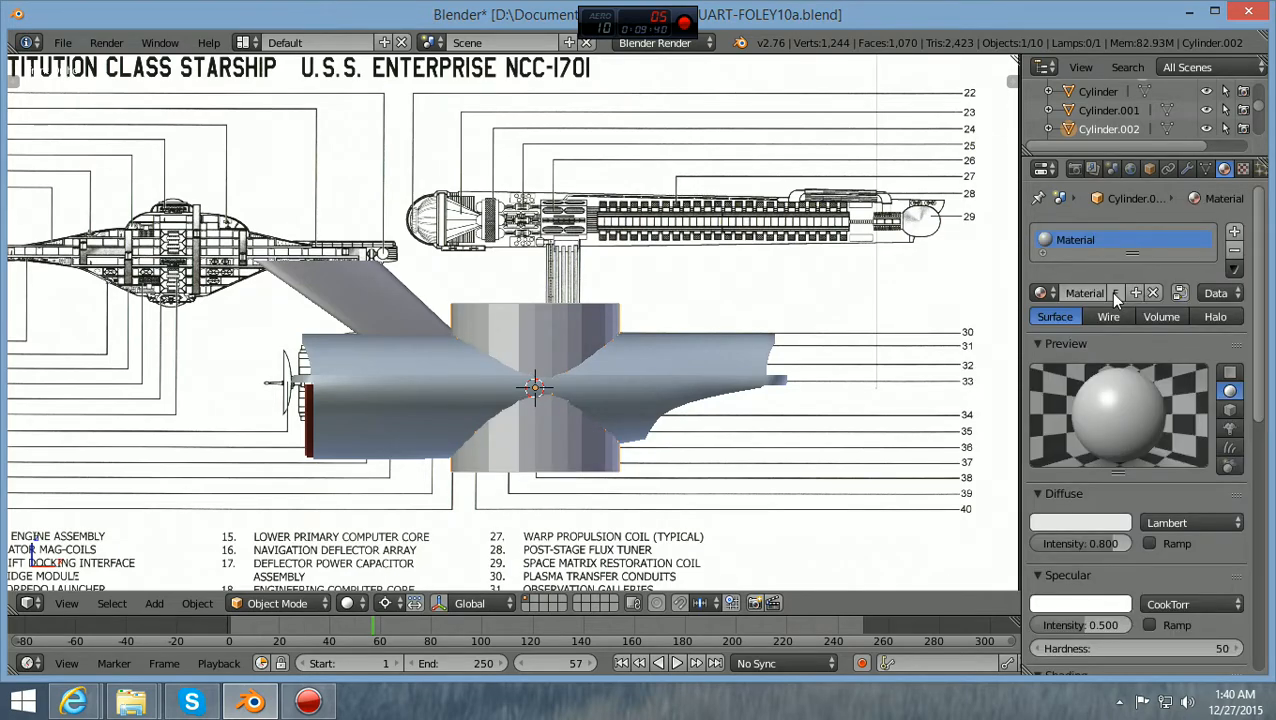
Set the cylinder material's diffuse colour to a pale blue-grey with R 0.656, G 0.754 and B 0.800
left_click(1080, 522)
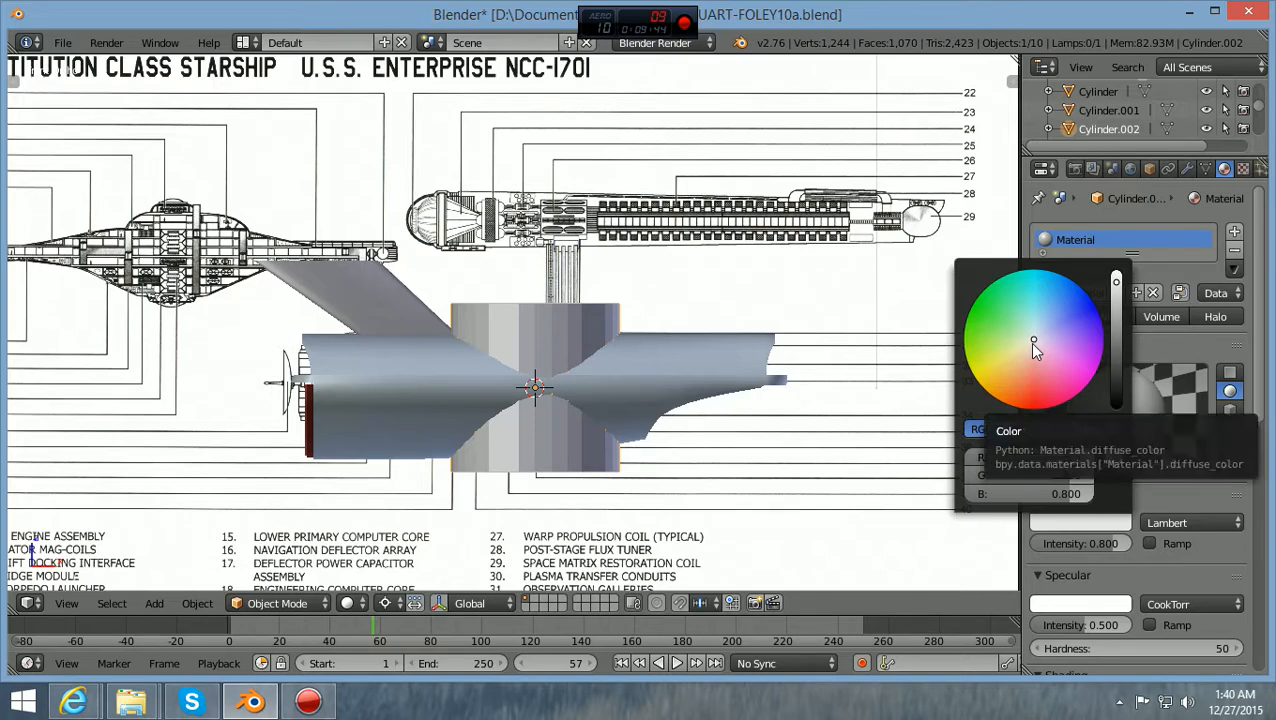
left_click_drag(1034, 345, 1035, 326)
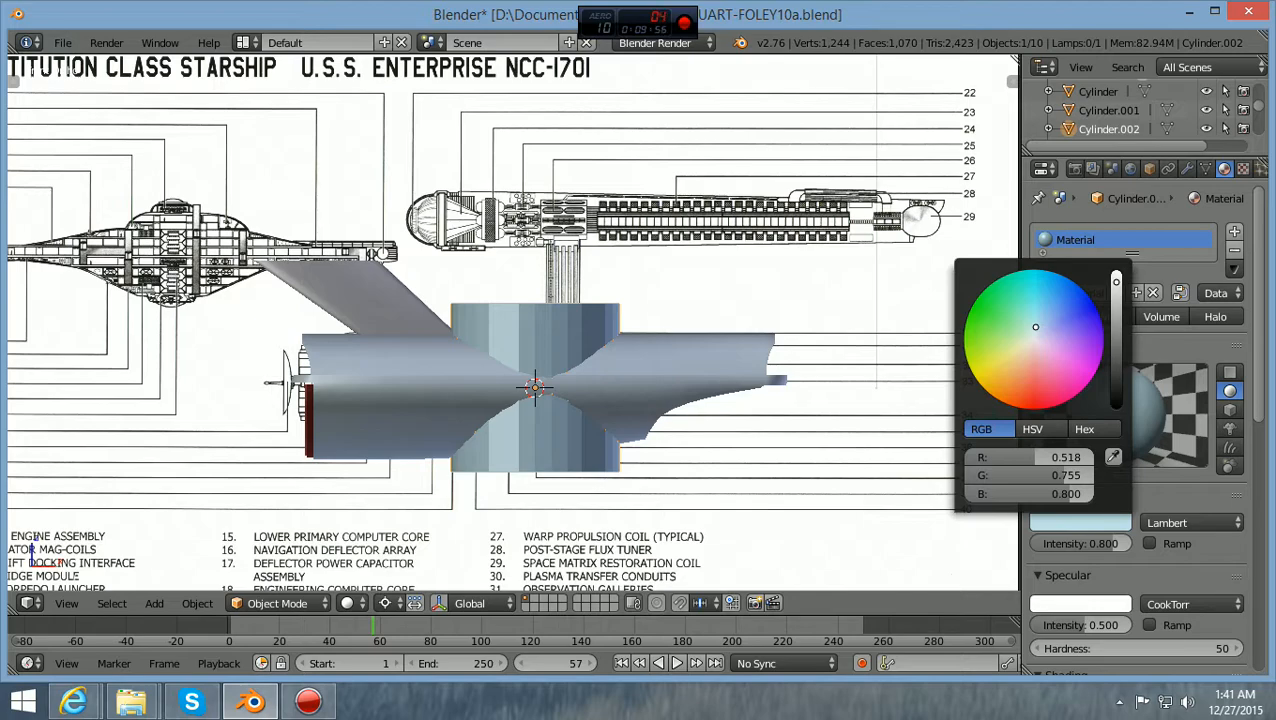
left_click_drag(1034, 327, 1035, 333)
left_click(1035, 333)
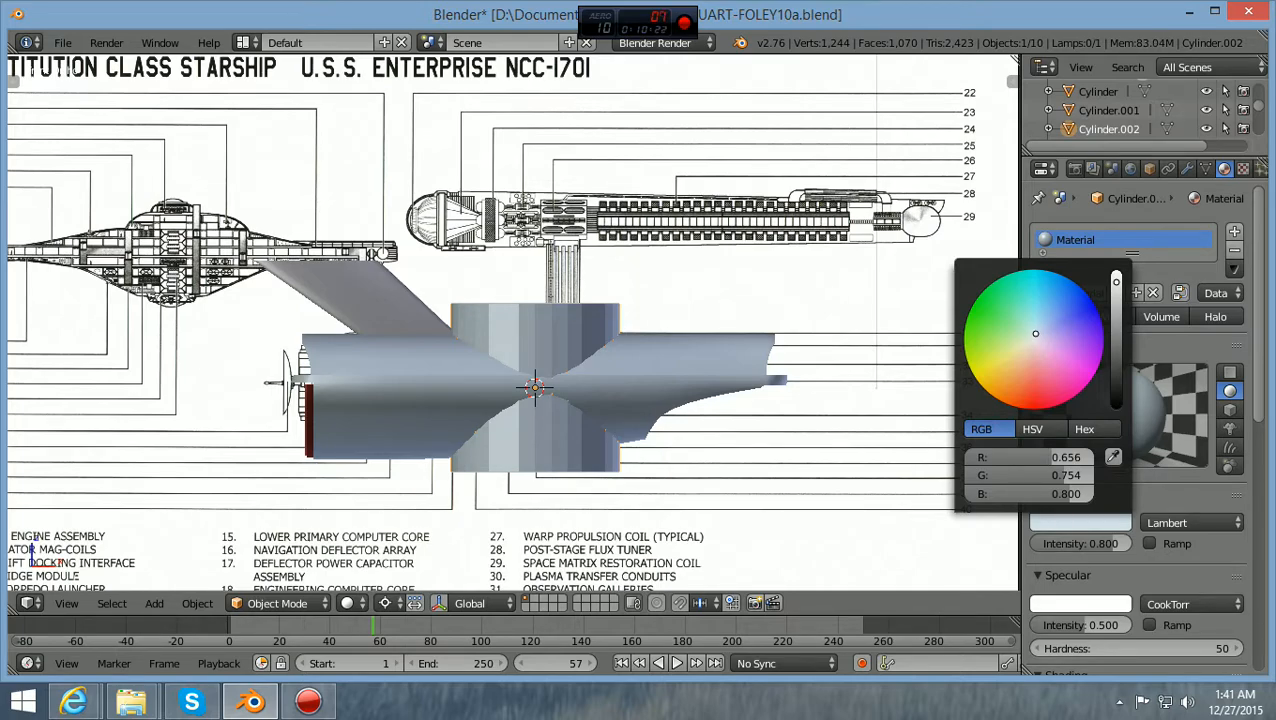
Fine-tune the cylinder material's diffuse colour within the pale blue-grey range
left_click_drag(1035, 333, 1038, 332)
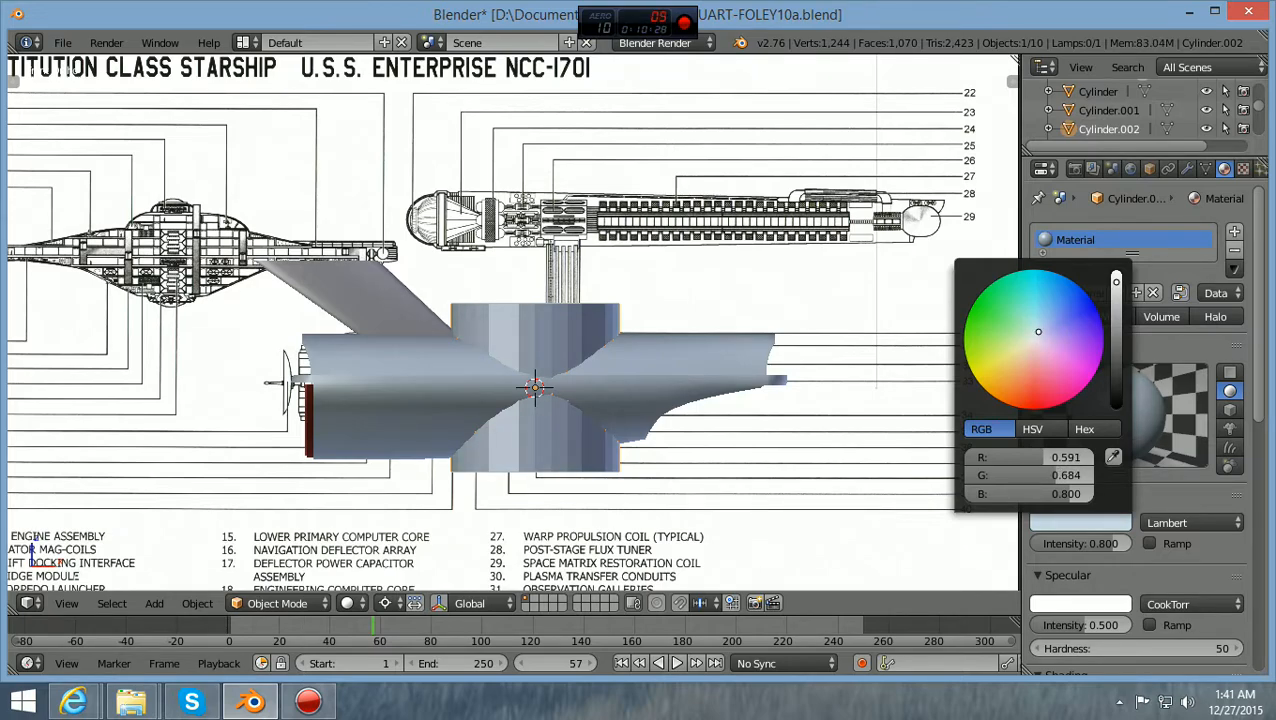
left_click_drag(1038, 332, 1035, 334)
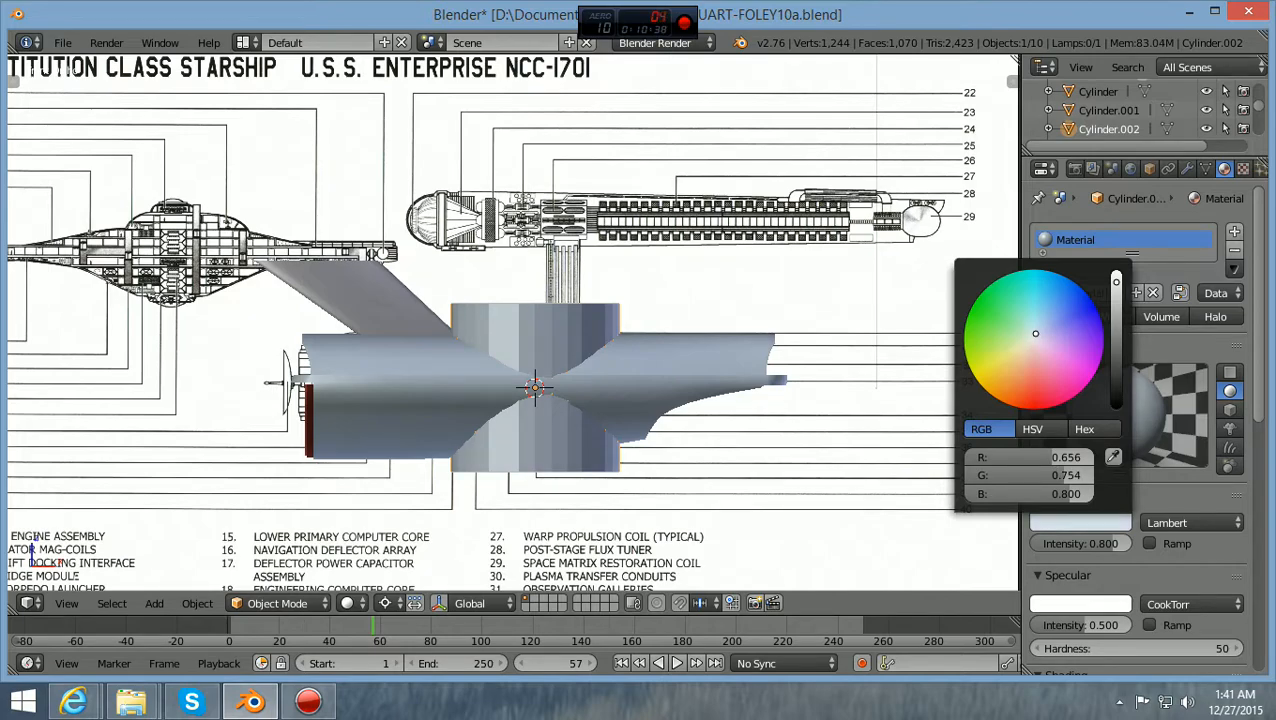
left_click_drag(1035, 333, 1031, 331)
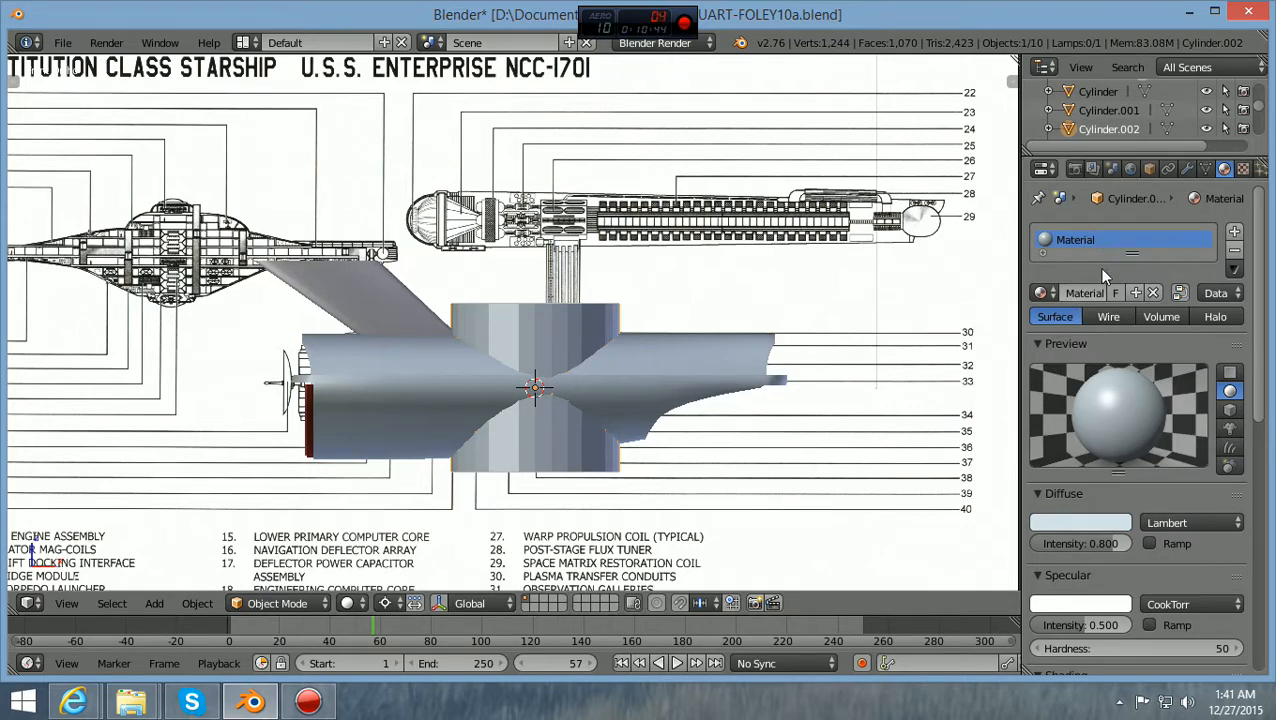
Rename the cylinder's material as Saublu
right_click(1116, 237)
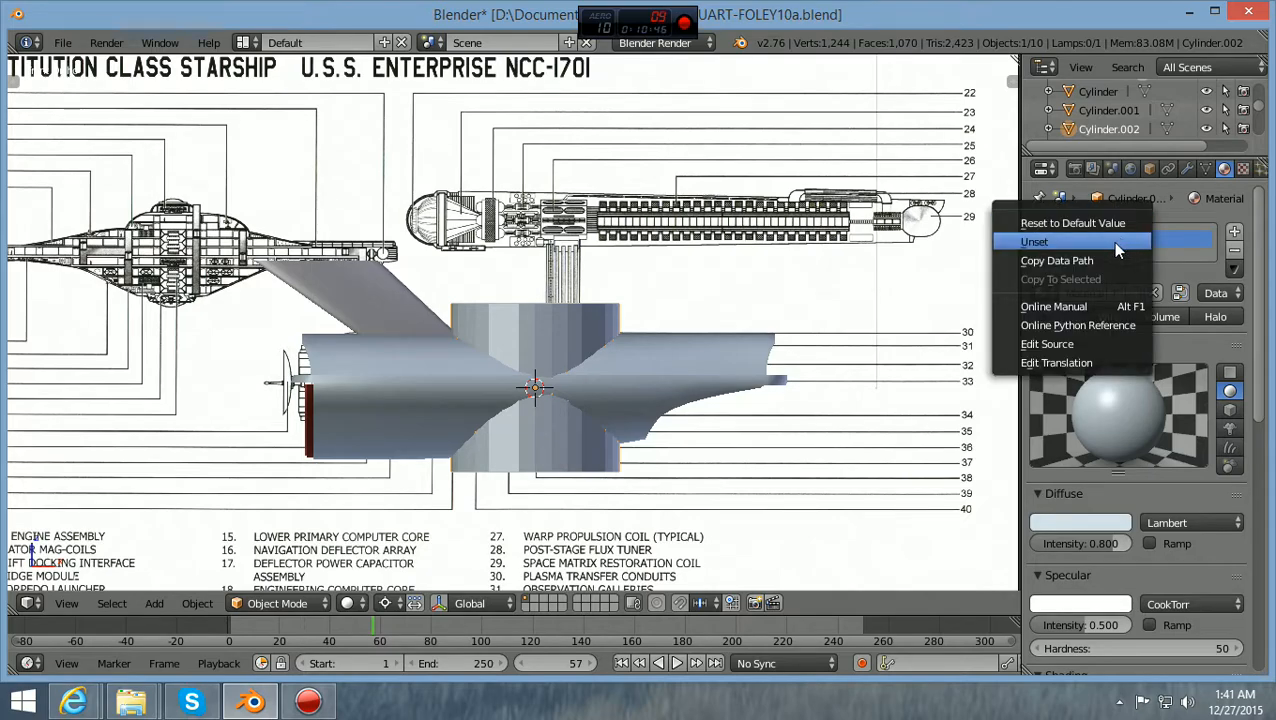
left_click(1031, 245)
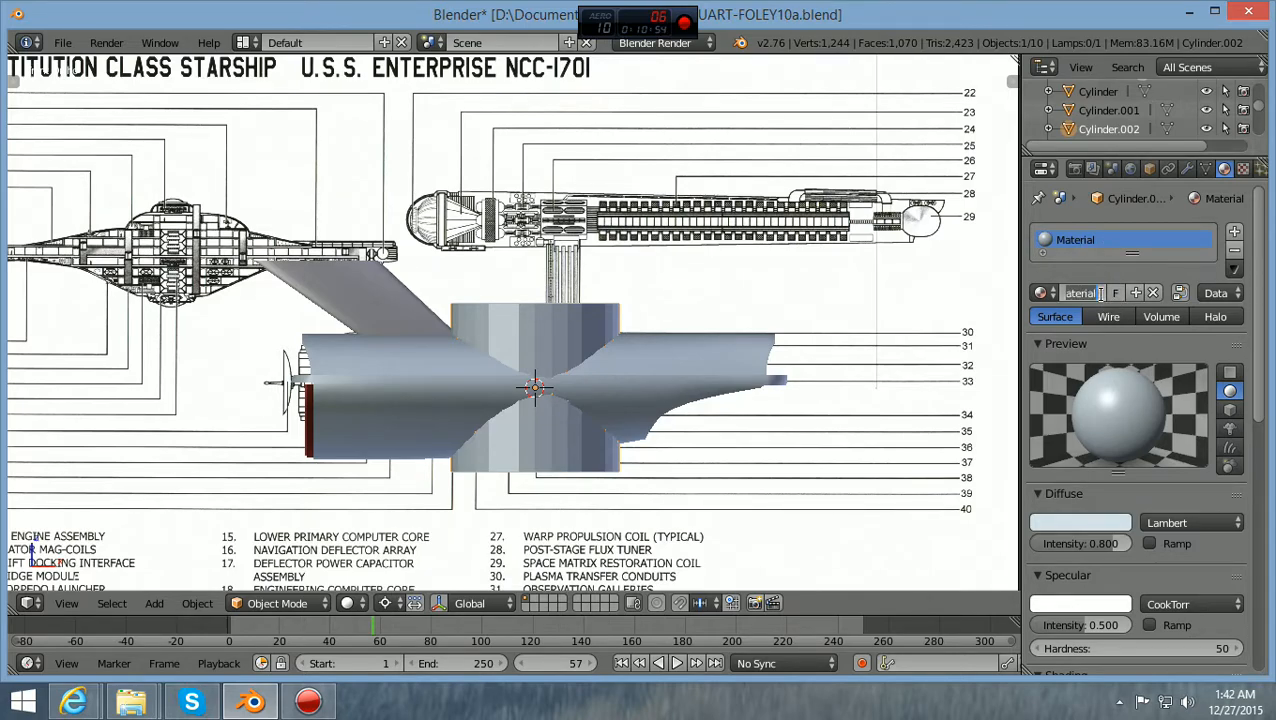
key("BackSpace")
type("Say")
key("BackSpace")
type("ublu")
key("Return")
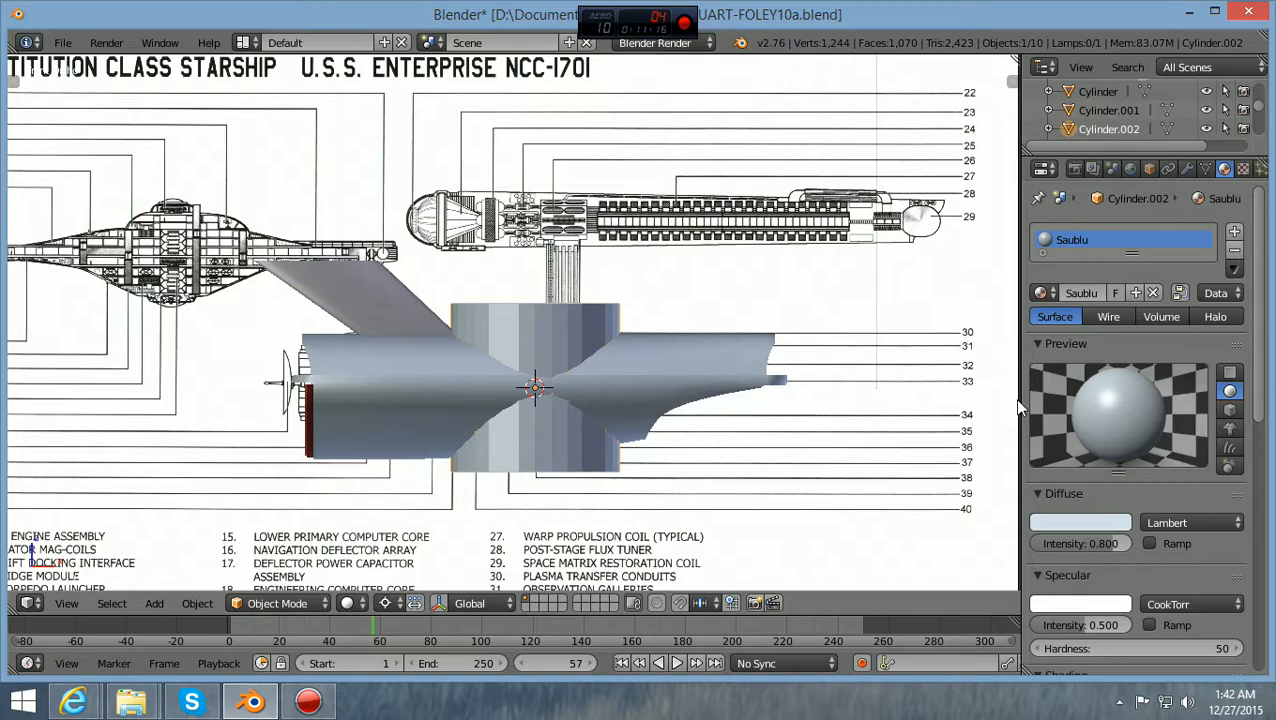
Show the cylinder's mesh data properties and narrow the properties area to enlarge the 3D view
left_click(1207, 170)
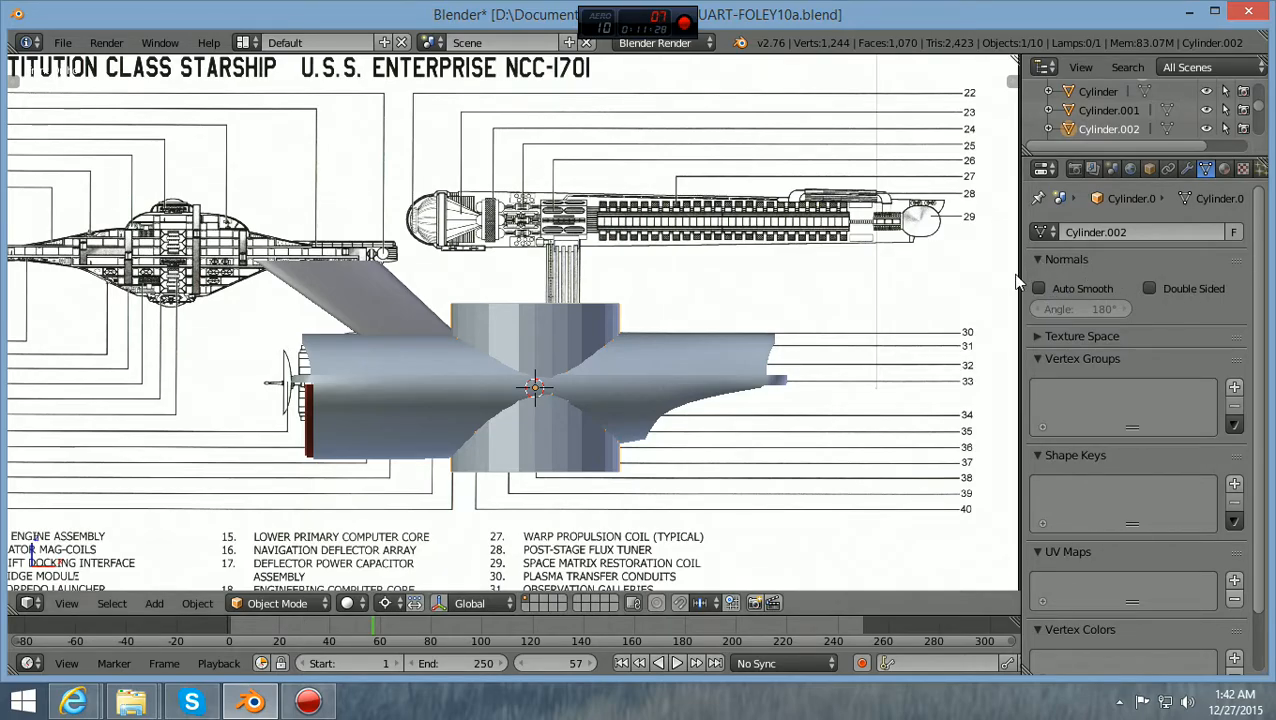
left_click_drag(1018, 276, 1148, 273)
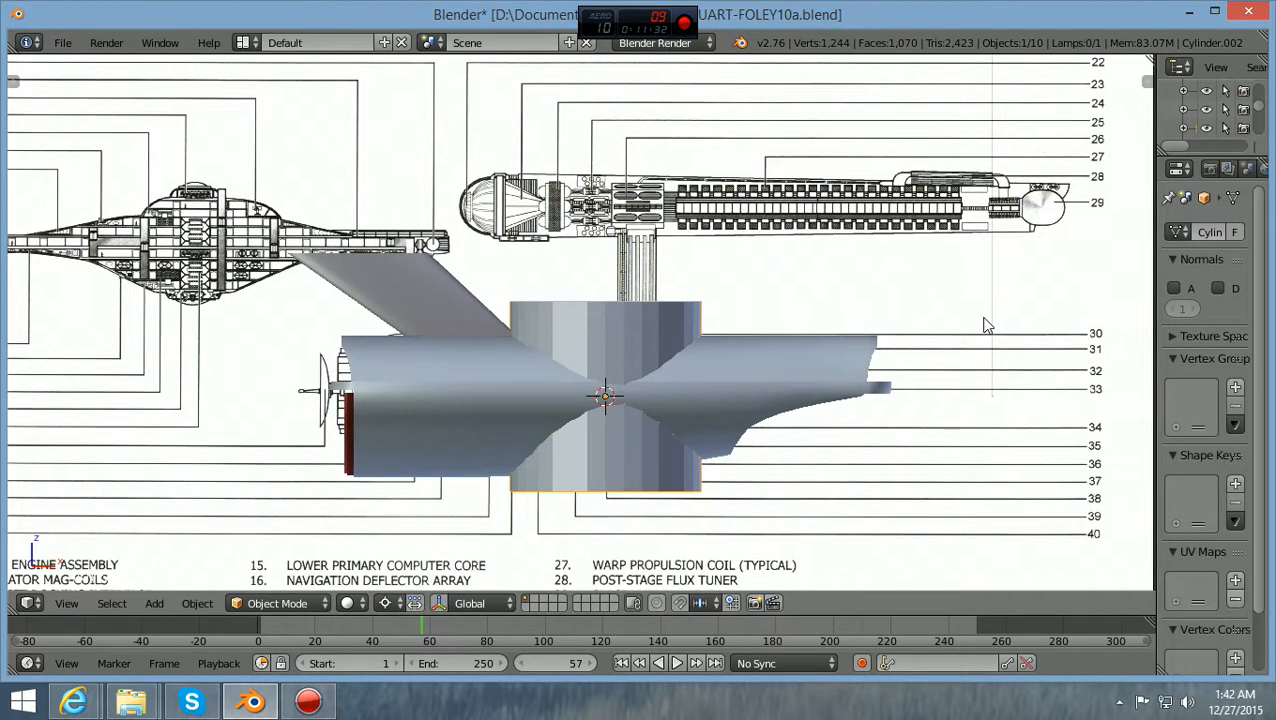
scroll(985, 325, "up", 2)
scroll(985, 325, "down", 1)
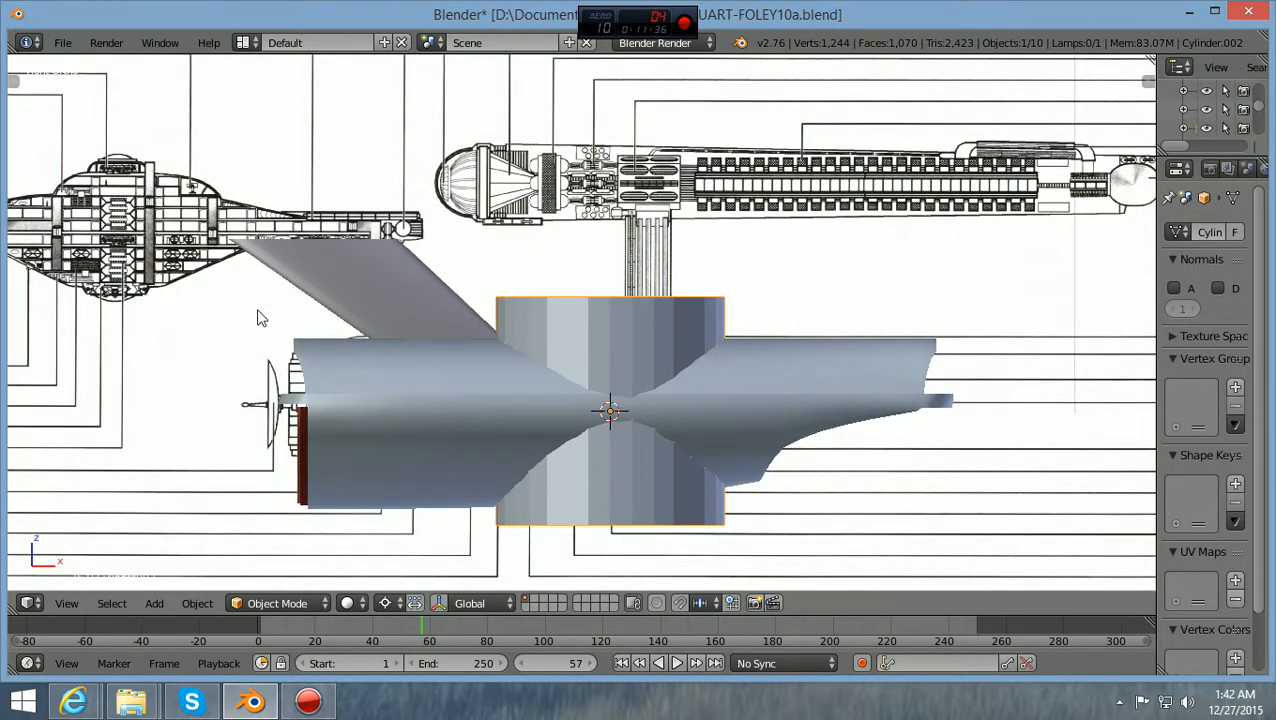
Show the tool shelf and look through its categories for the cylinder's creation settings
key("t")
scroll(41, 344, "down", 1)
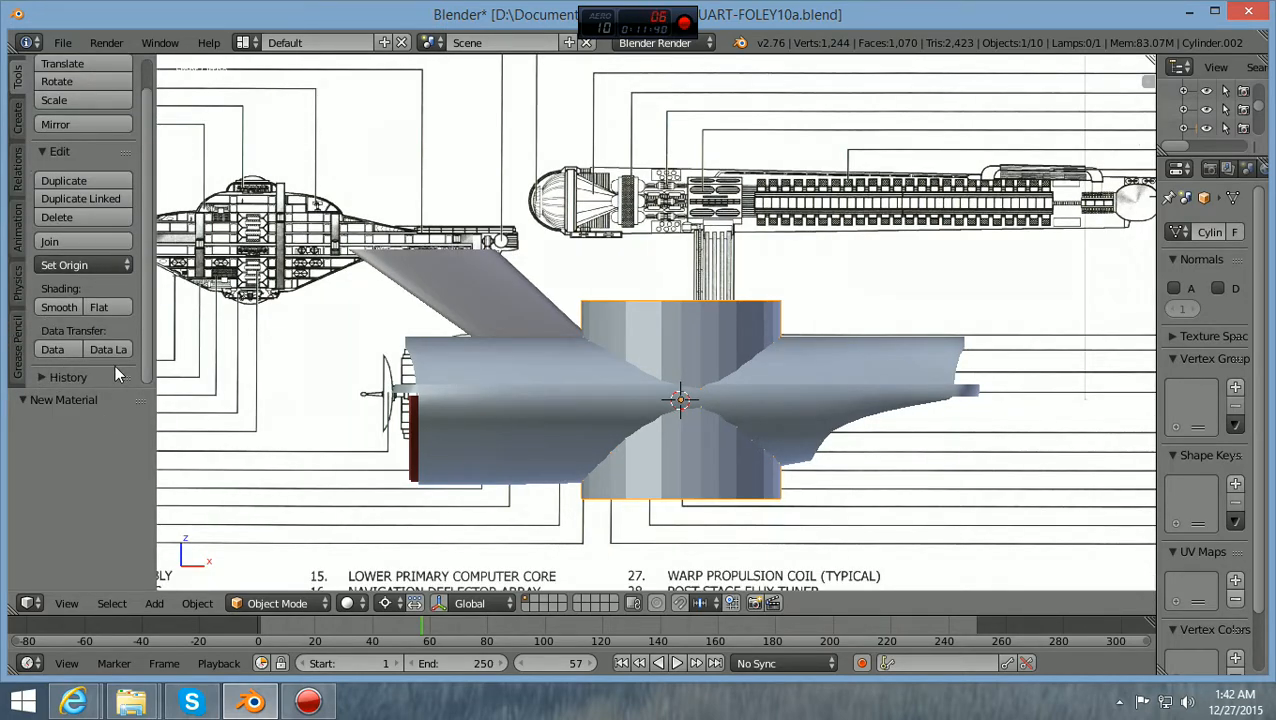
scroll(115, 365, "up", 1)
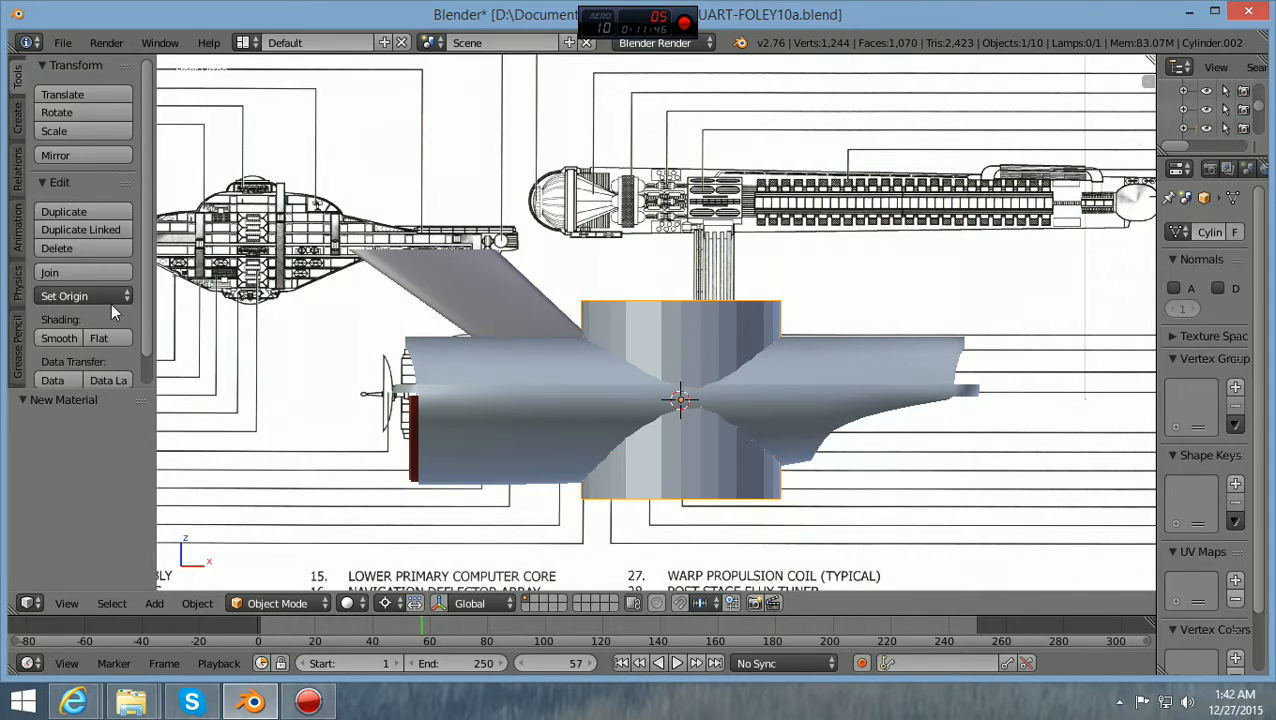
left_click(18, 288)
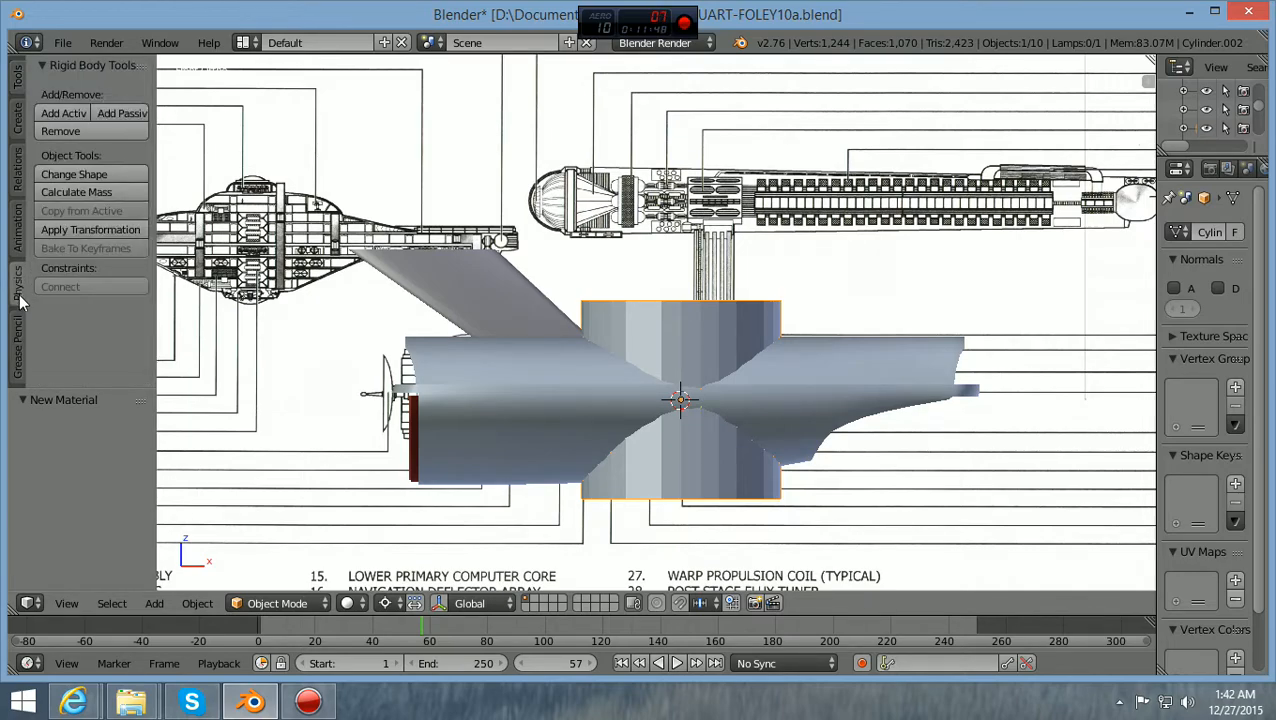
left_click(18, 340)
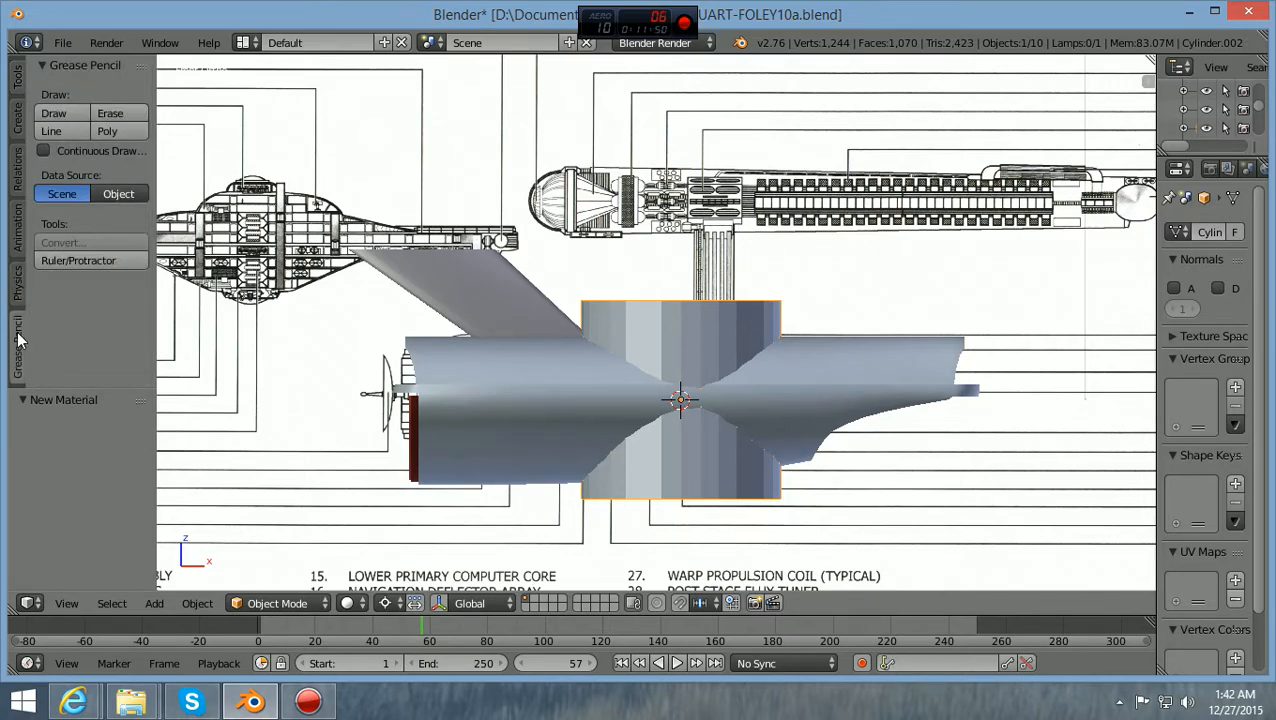
left_click(18, 282)
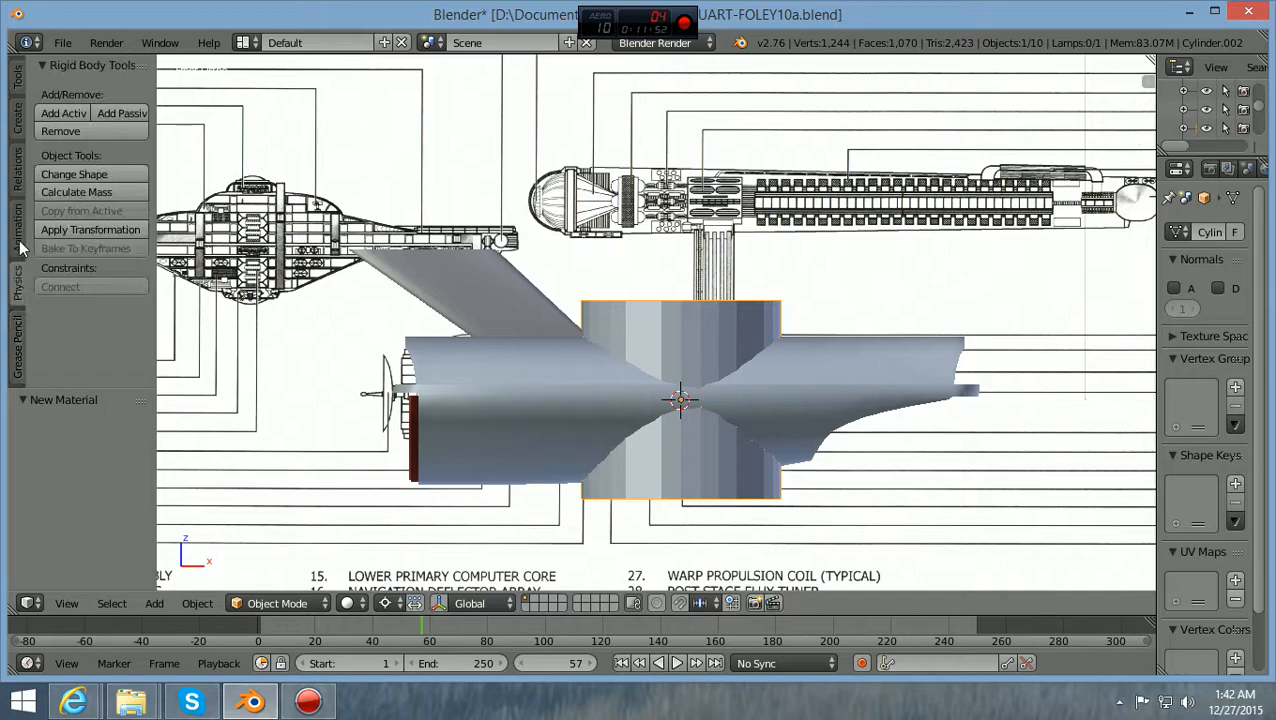
left_click(18, 243)
left_click(18, 185)
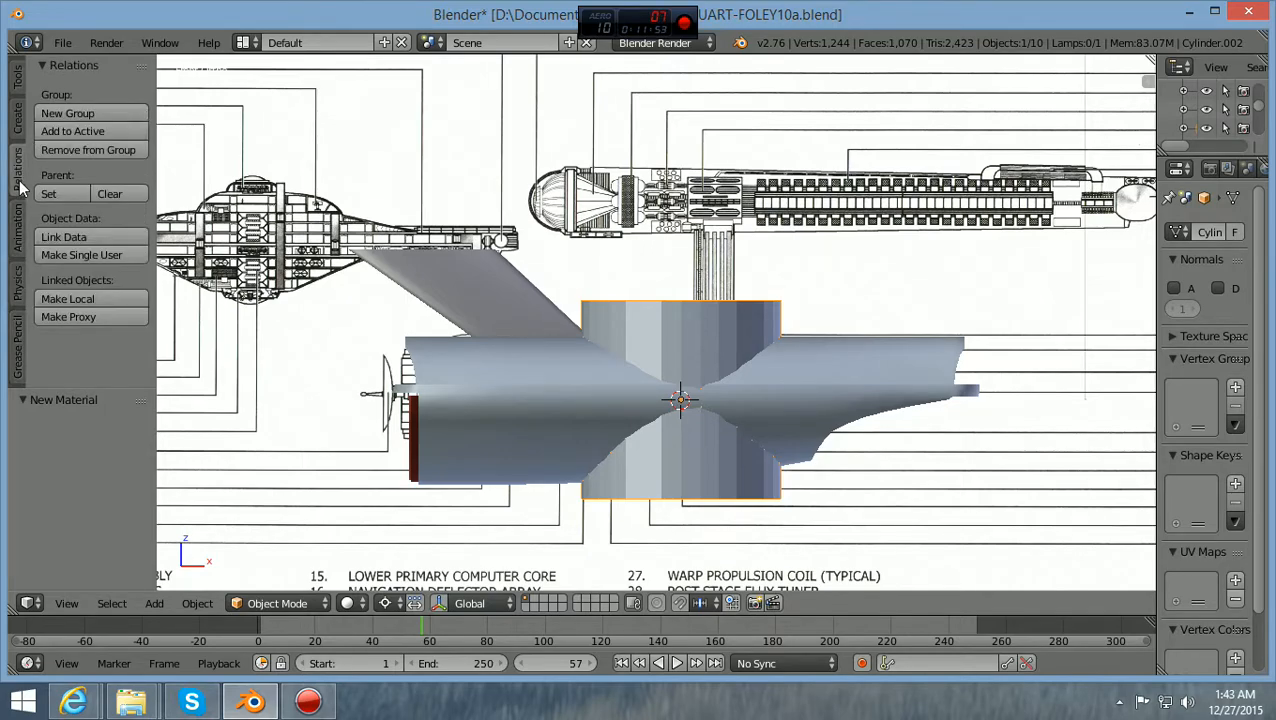
left_click(17, 125)
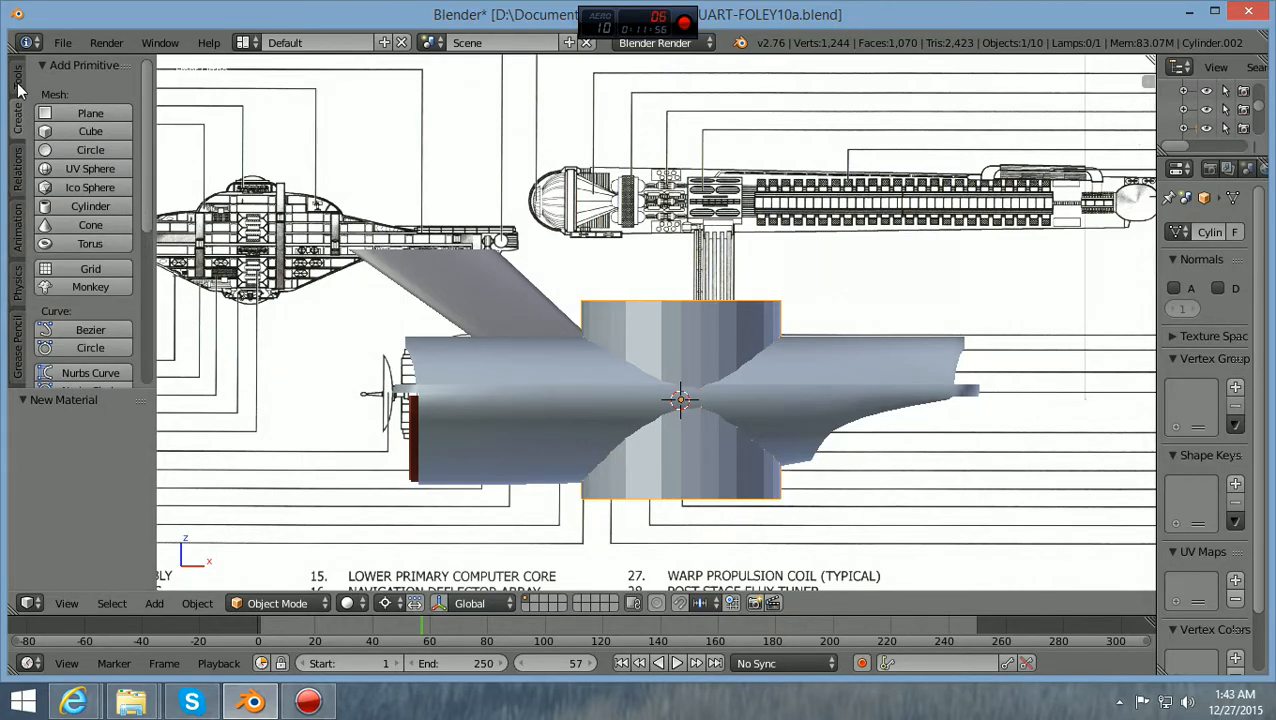
left_click(18, 82)
scroll(103, 271, "down", 1)
scroll(103, 271, "up", 1)
scroll(103, 271, "down", 1)
left_click(64, 398)
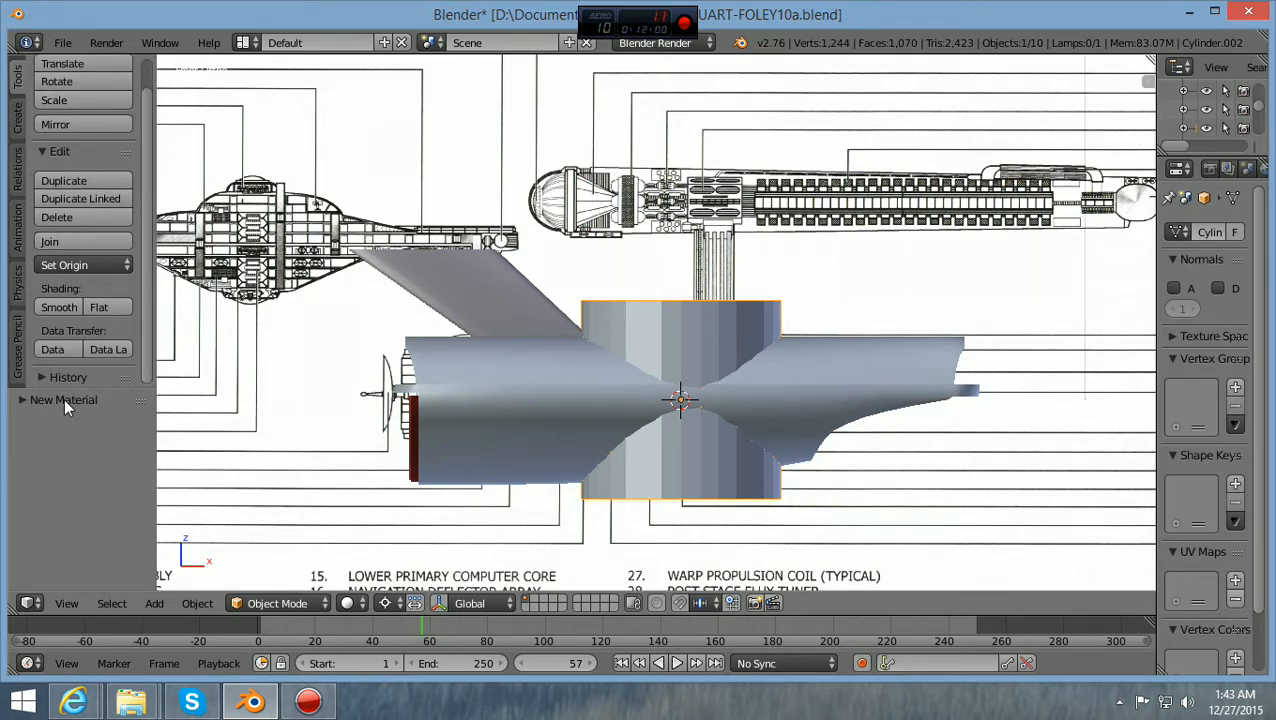
scroll(85, 320, "up", 1)
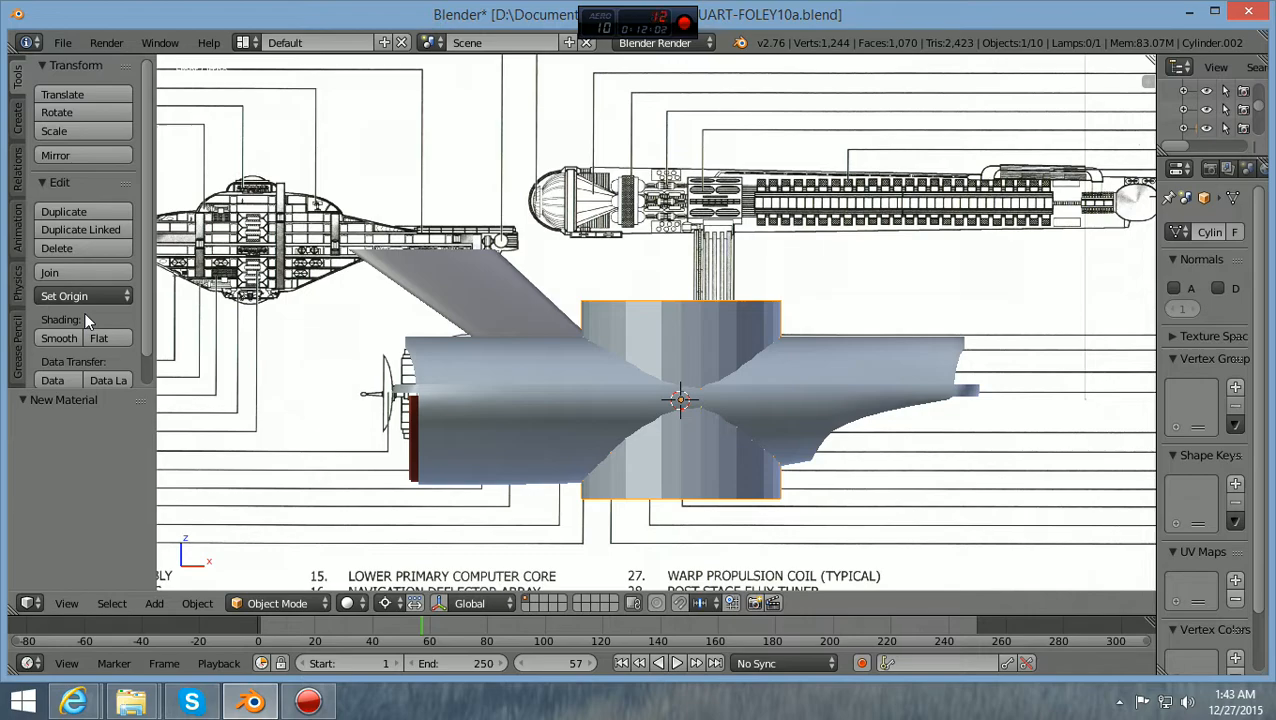
Replace the cylinder by deleting it and adding a fresh cylinder mesh at the 3D cursor in the middle of the hull
key("x")
left_click(350, 420)
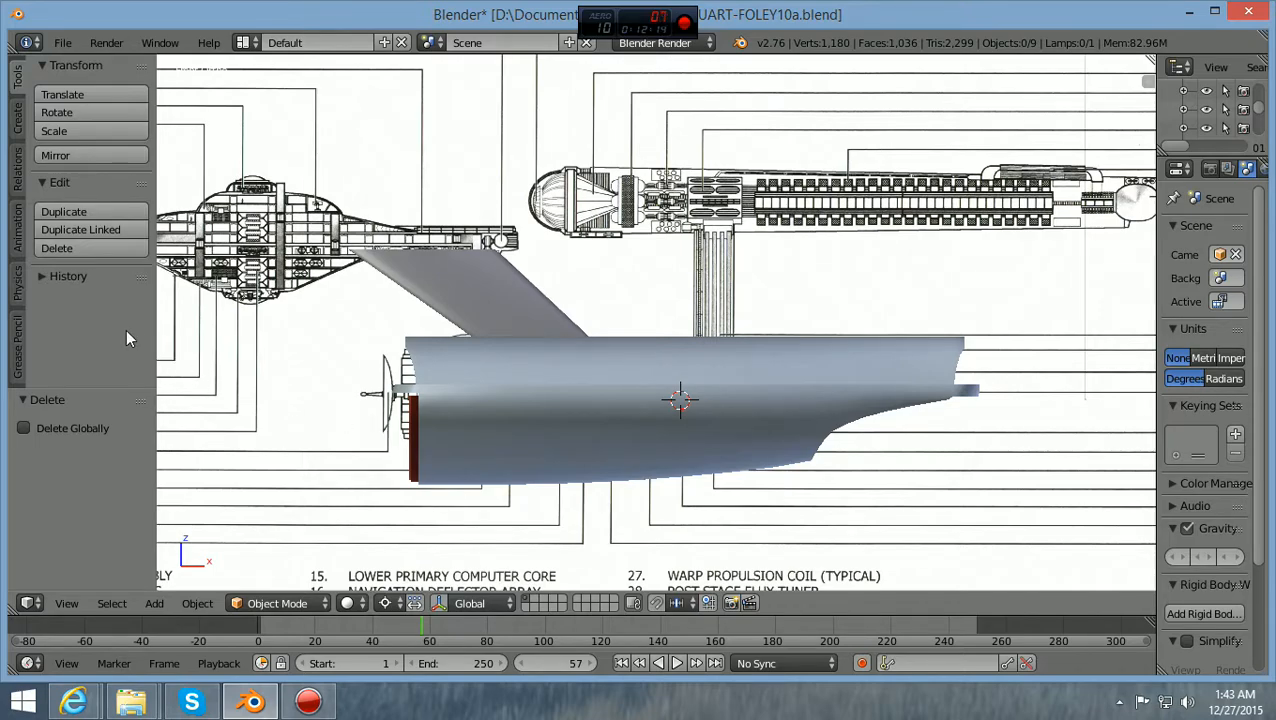
left_click(153, 603)
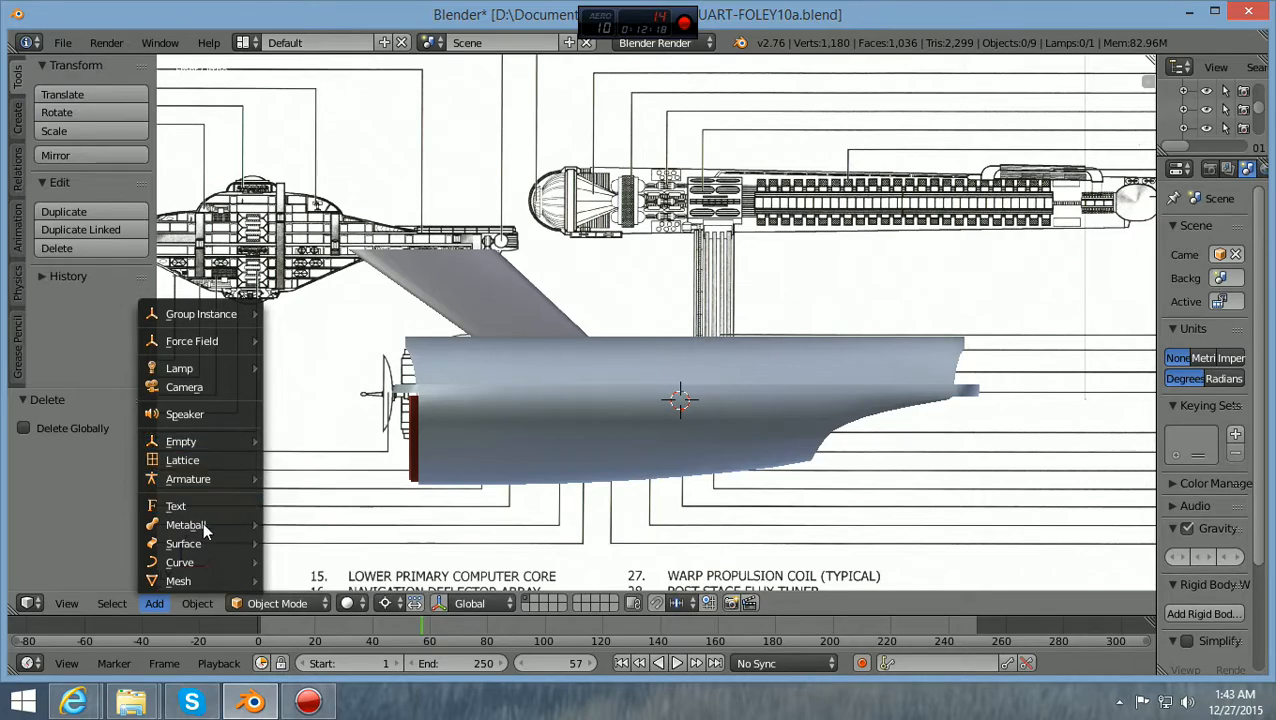
mouse_move(208, 578)
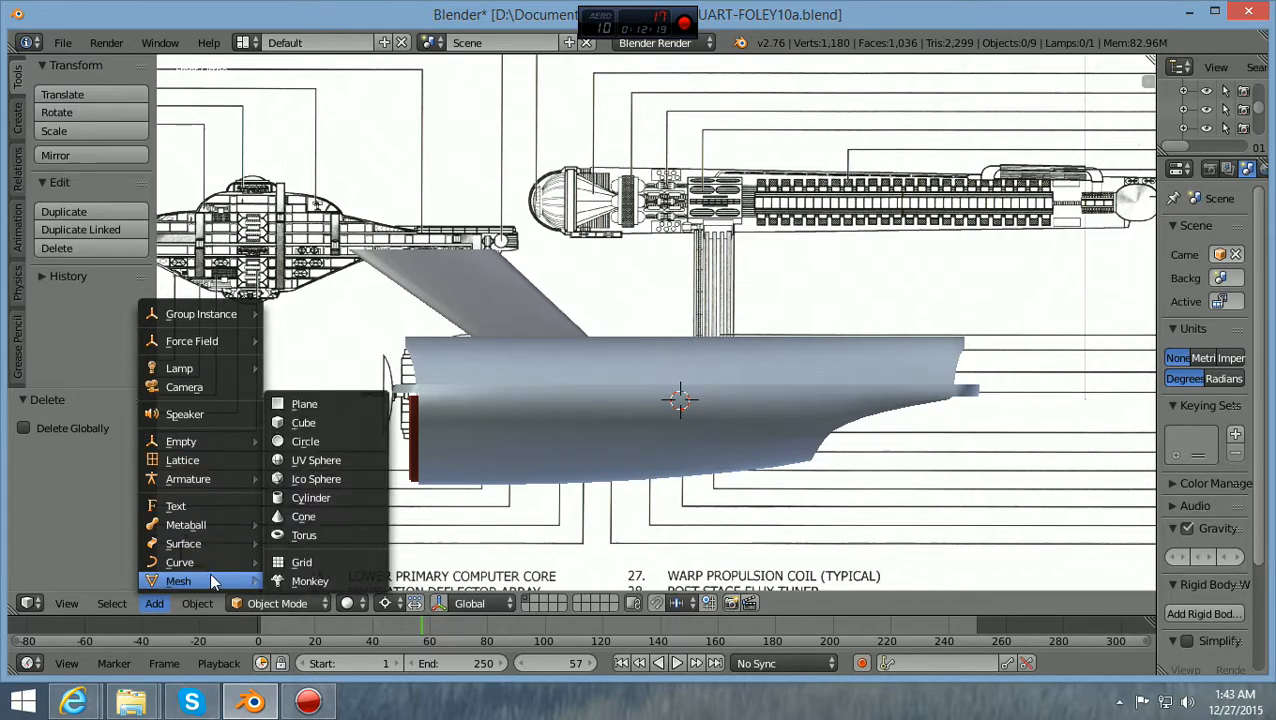
left_click(322, 498)
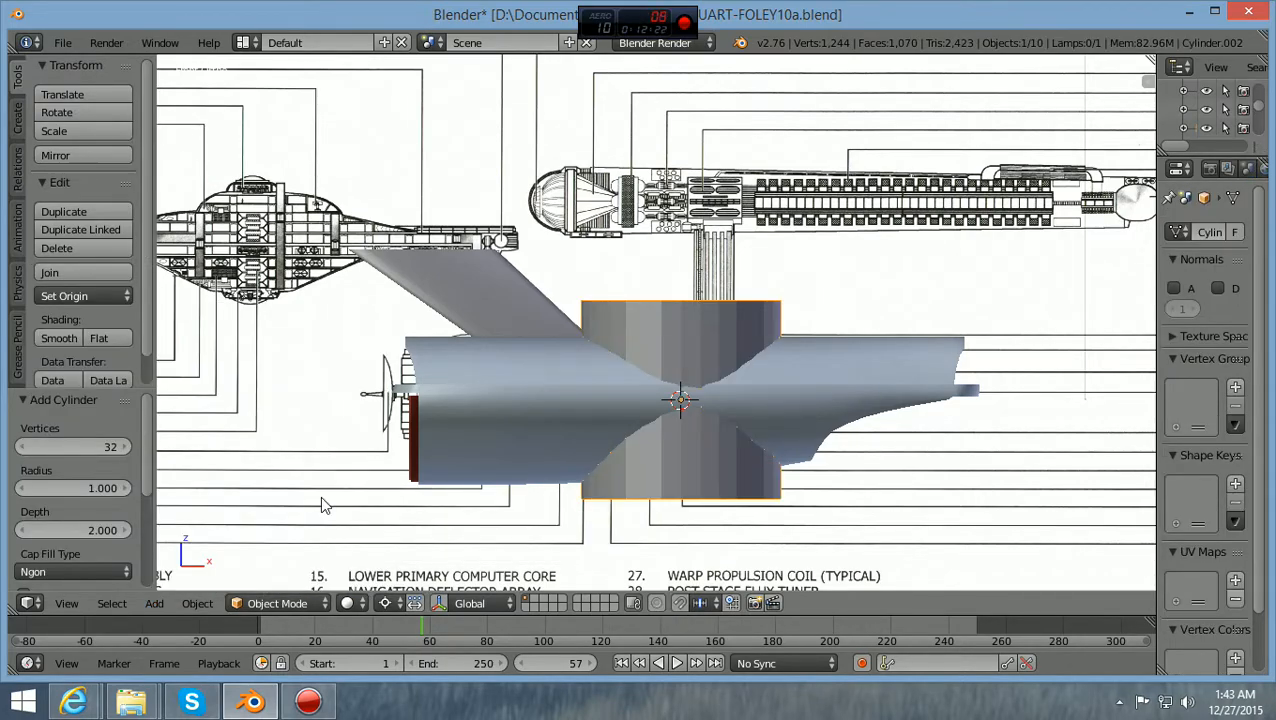
Set the new cylinder's vertex count to 60
left_click(126, 448)
left_click(126, 448)
left_click(126, 448)
left_click(126, 448)
left_click(126, 448)
left_click(126, 448)
left_click(126, 448)
left_click(126, 448)
left_click(126, 448)
left_click(126, 448)
left_click(126, 448)
left_click(126, 448)
left_click(126, 448)
left_click(126, 447)
left_click(126, 448)
left_click(126, 448)
left_click(126, 448)
left_click(126, 448)
left_click(126, 448)
left_click(126, 448)
left_click(126, 448)
left_click(126, 448)
left_click(126, 448)
left_click(126, 448)
left_click(126, 448)
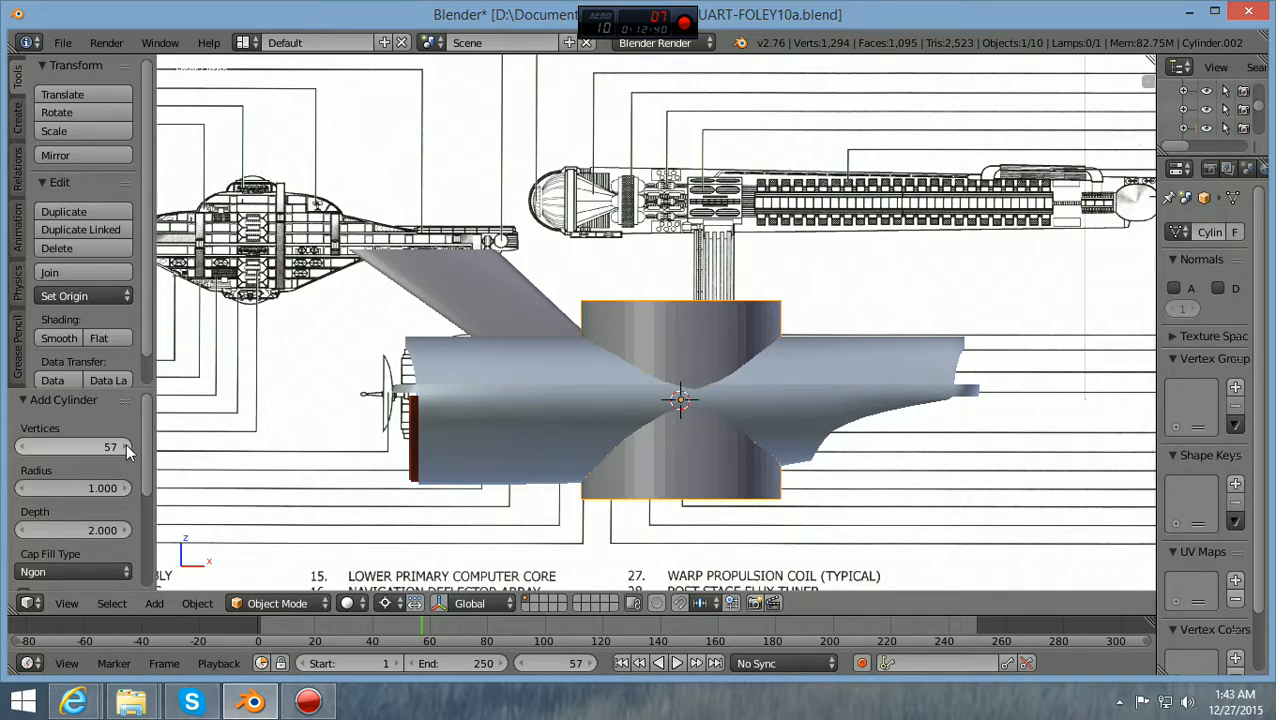
left_click(126, 447)
left_click(126, 448)
left_click(126, 447)
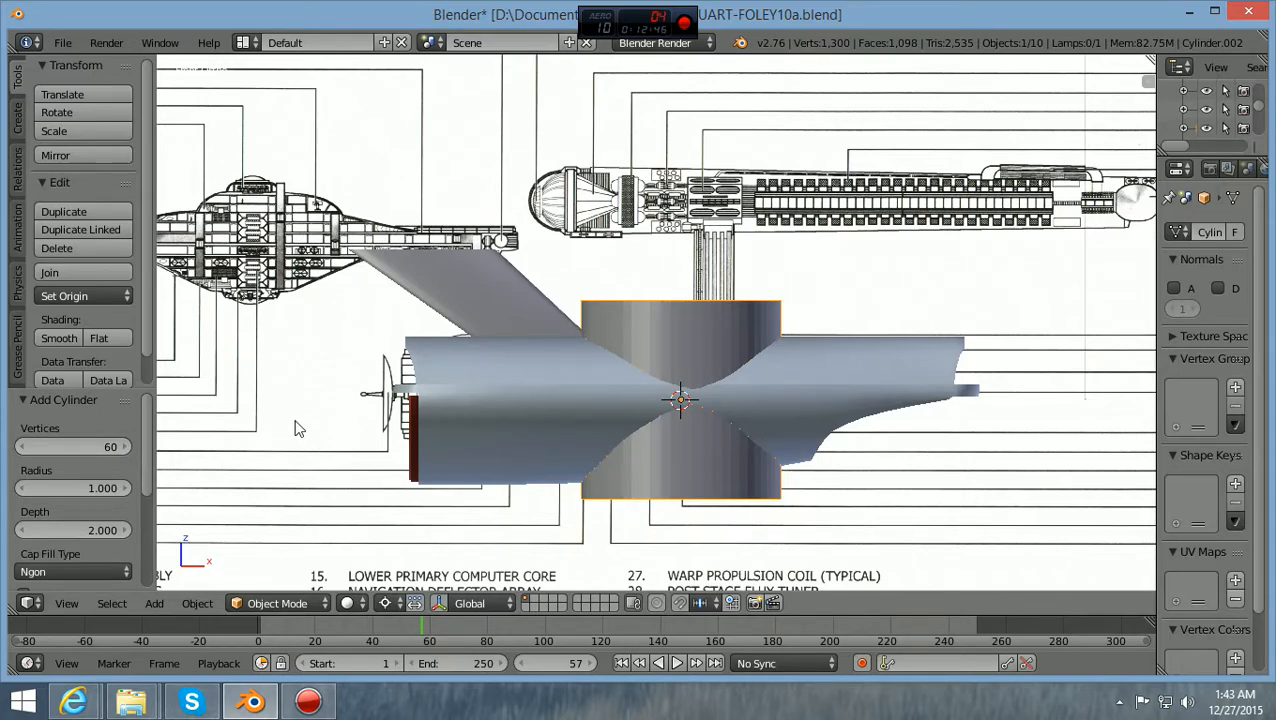
Examine the new cylinder and the hull from an angled orthographic view against the blueprint
middle_click_drag(516, 415, 506, 449)
key("KP_5")
key("KP_5")
key("KP_5")
scroll(247, 360, "down", 2)
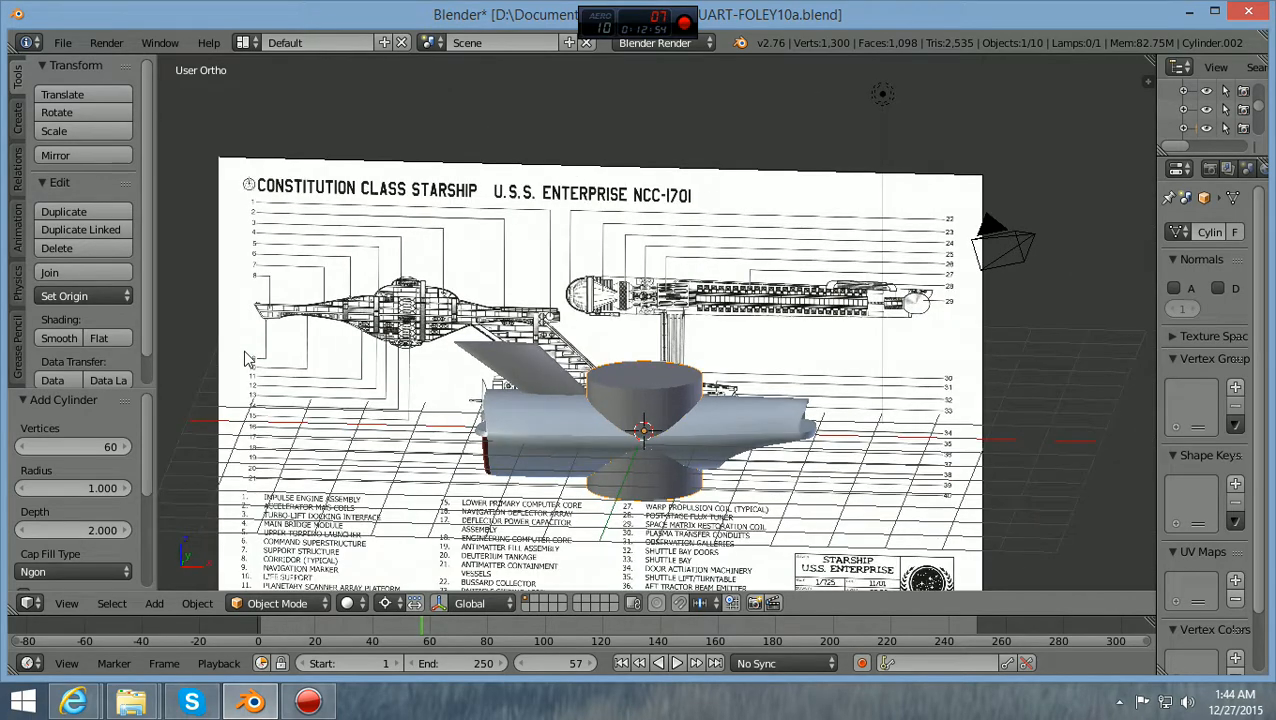
scroll(247, 360, "up", 1)
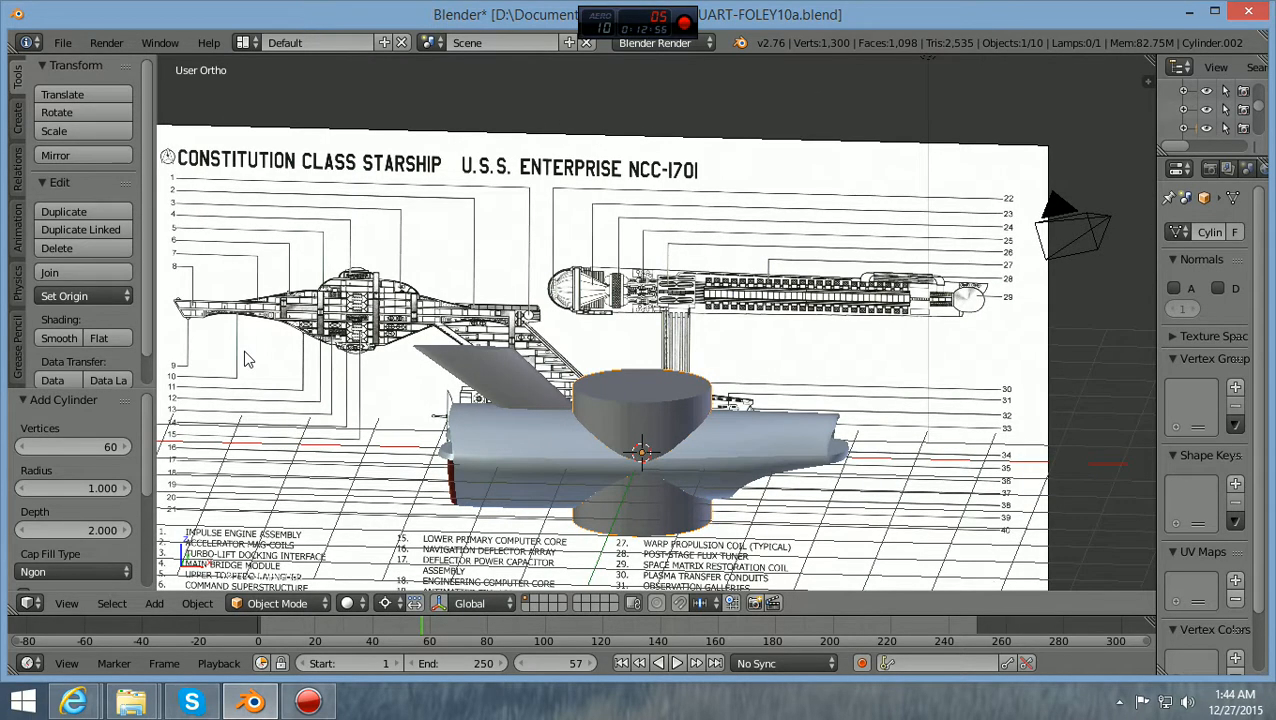
scroll(330, 371, "down", 1)
scroll(330, 371, "up", 2)
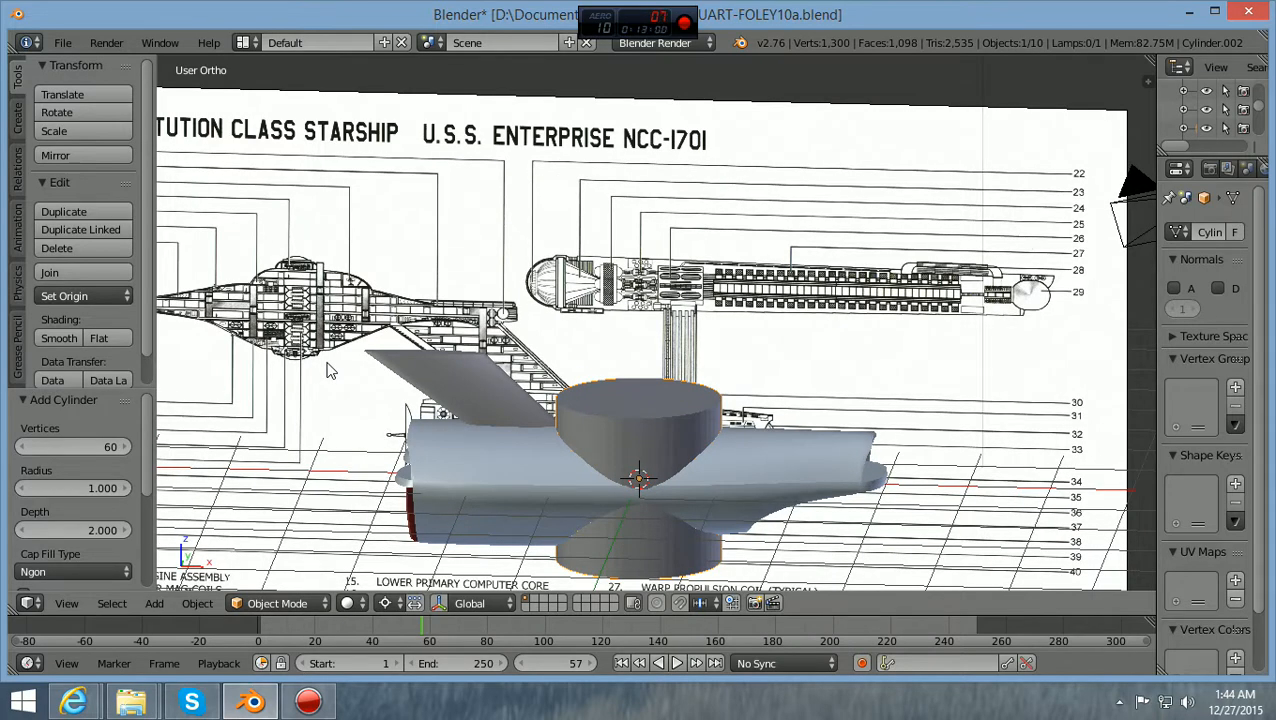
Hide the tool shelf and frame the cylinder and hull together with the whole blueprint
left_click(73, 398)
left_click(73, 398)
left_click(73, 398)
left_click(73, 398)
scroll(623, 365, "down", 1)
scroll(623, 365, "up", 1)
scroll(215, 206, "down", 4)
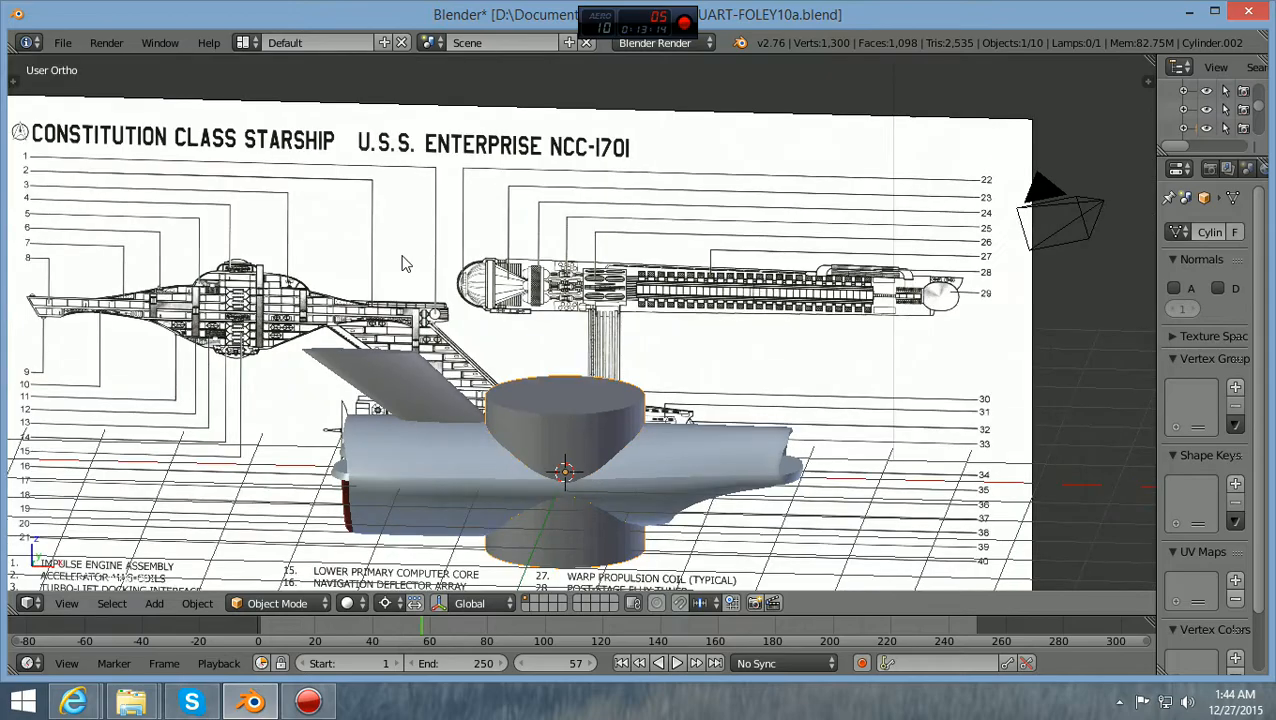
scroll(268, 220, "up", 1)
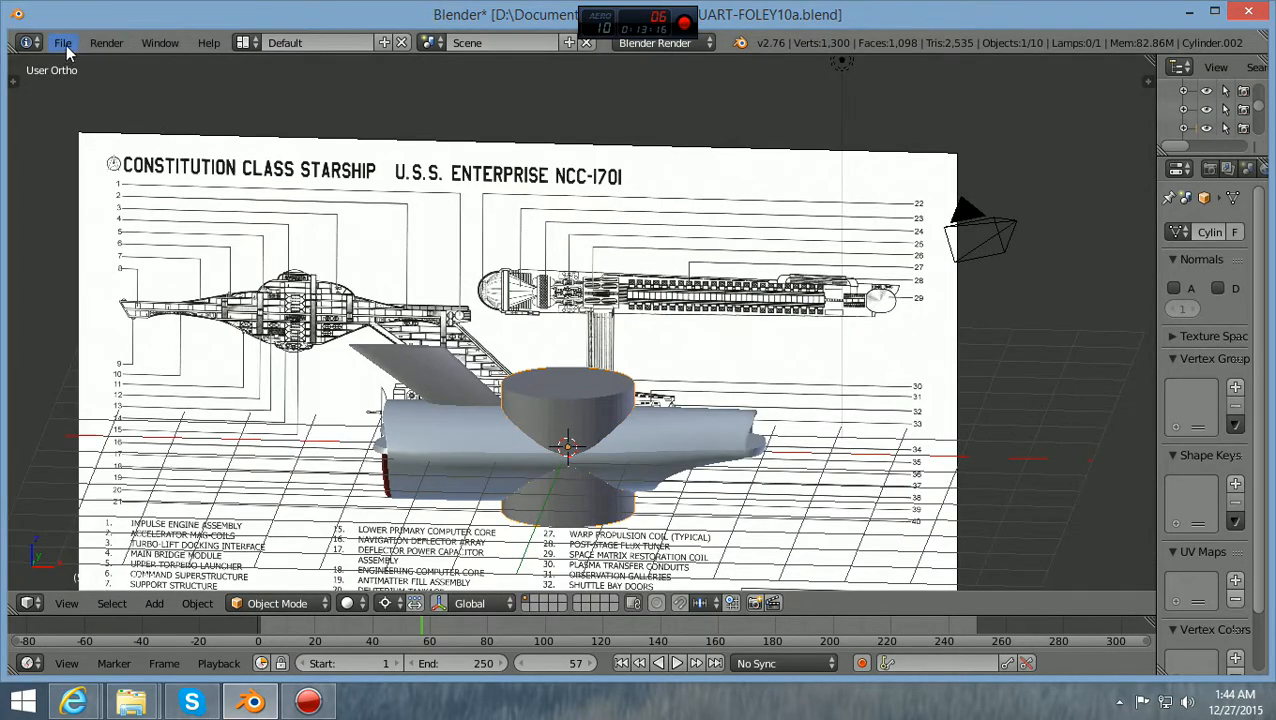
Save the model in the Documents folder as a new file named NCC-1974USS-STUART-FOLEY11a.blend
left_click(63, 43)
left_click(156, 198)
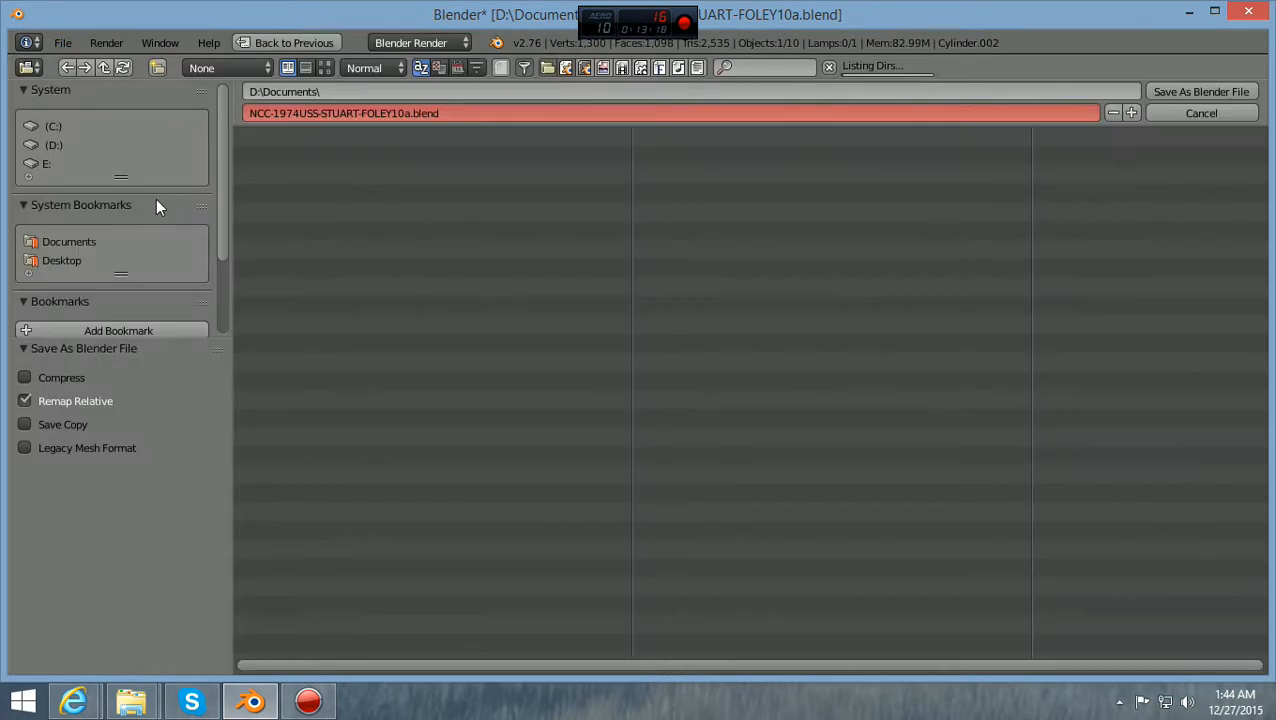
left_click(404, 112)
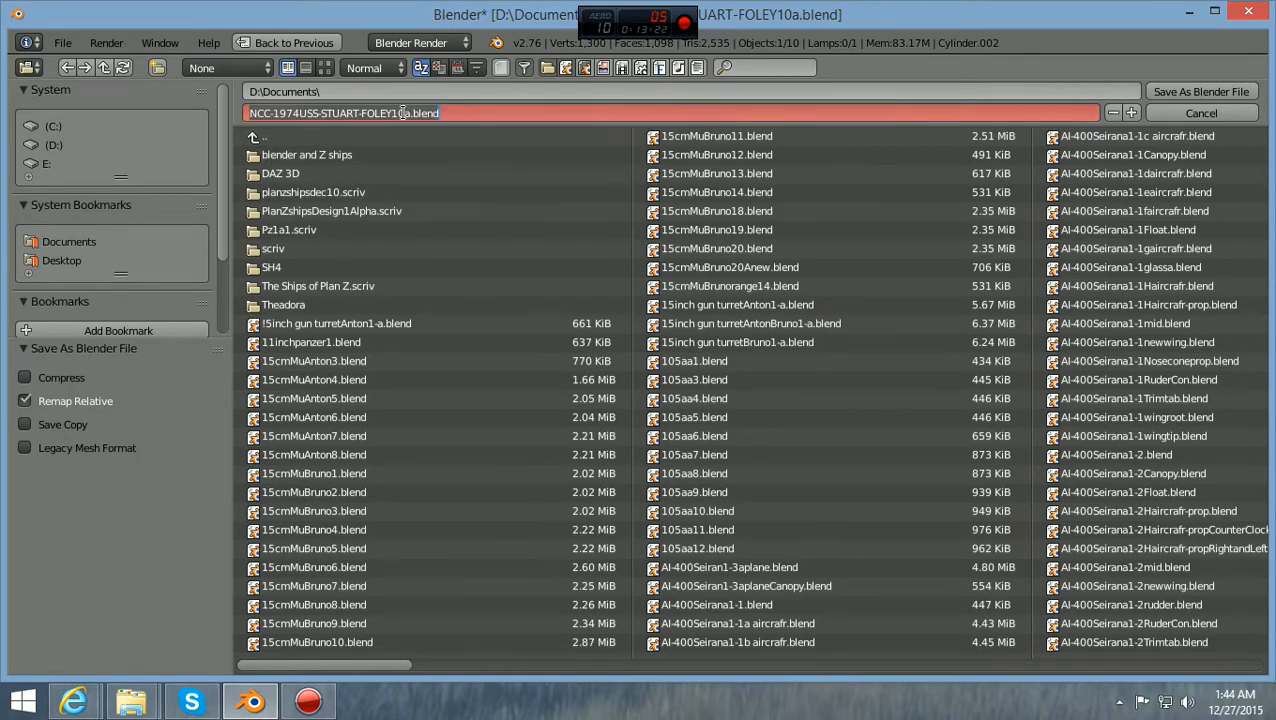
left_click(404, 113)
key("BackSpace")
type("1")
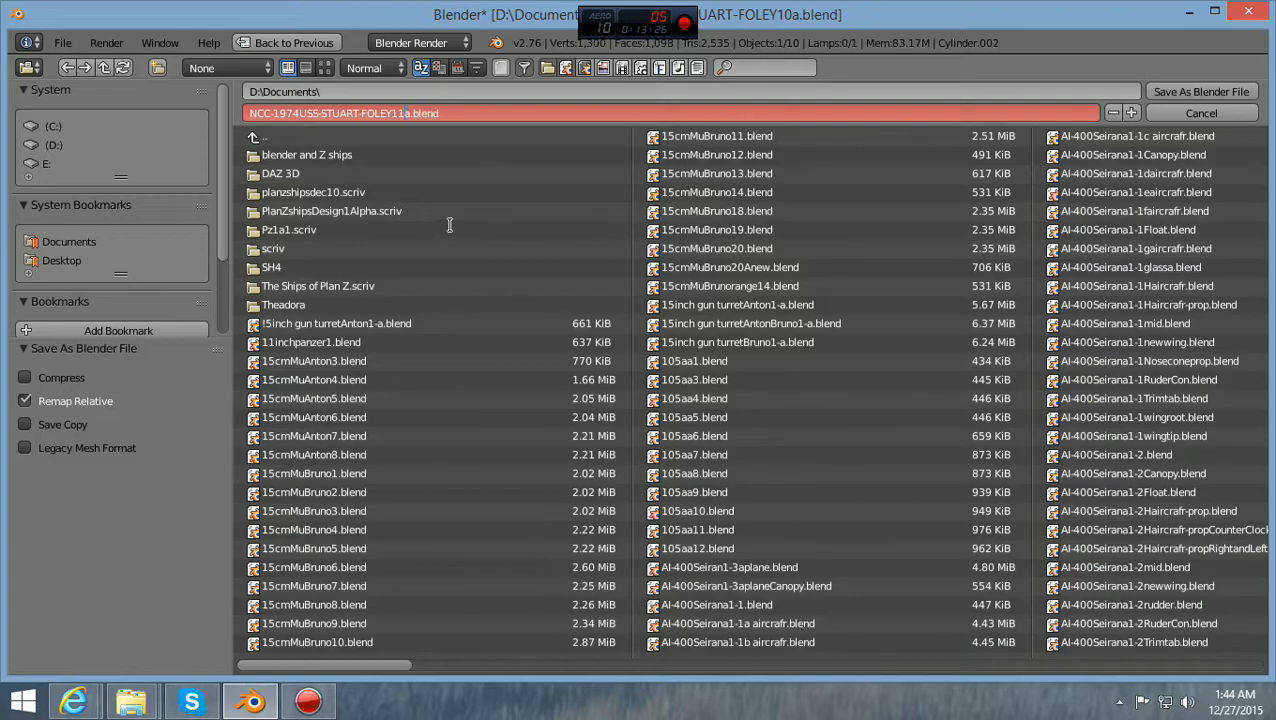
key("Return")
left_click(1192, 92)
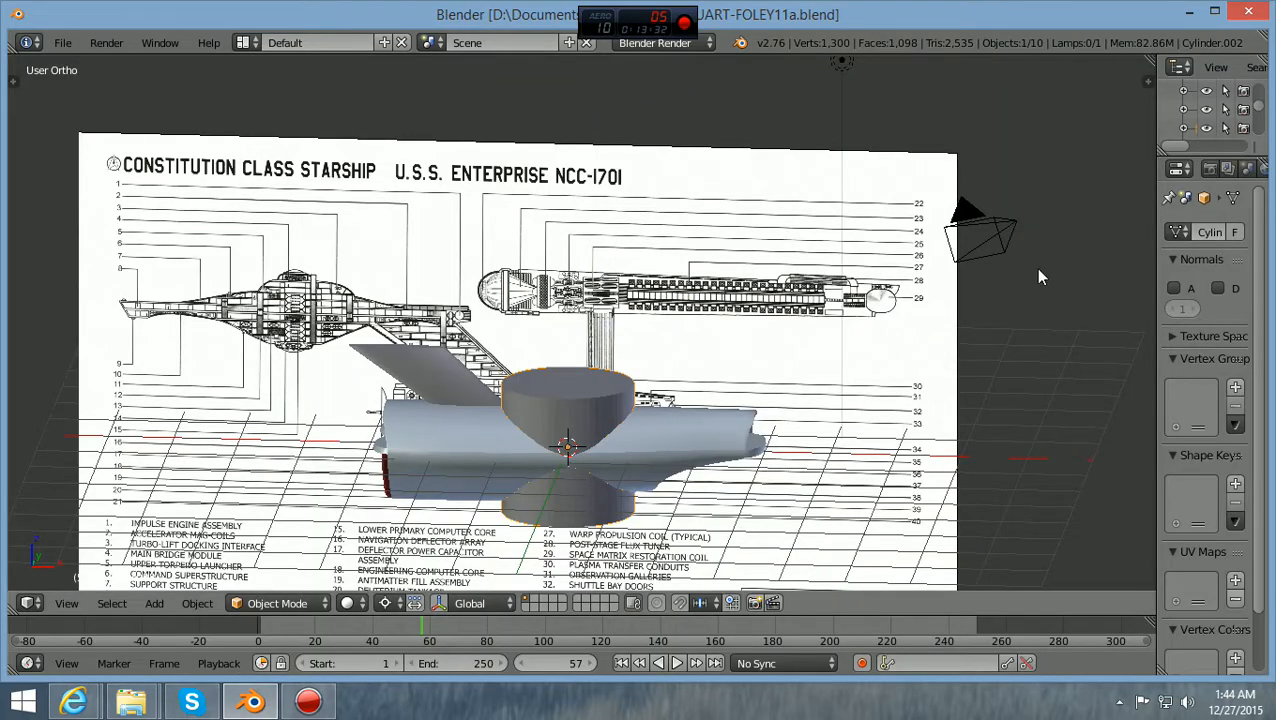
Return to the front orthographic view and frame the cylinder and hull against the blueprint's nacelle
key("KP_1")
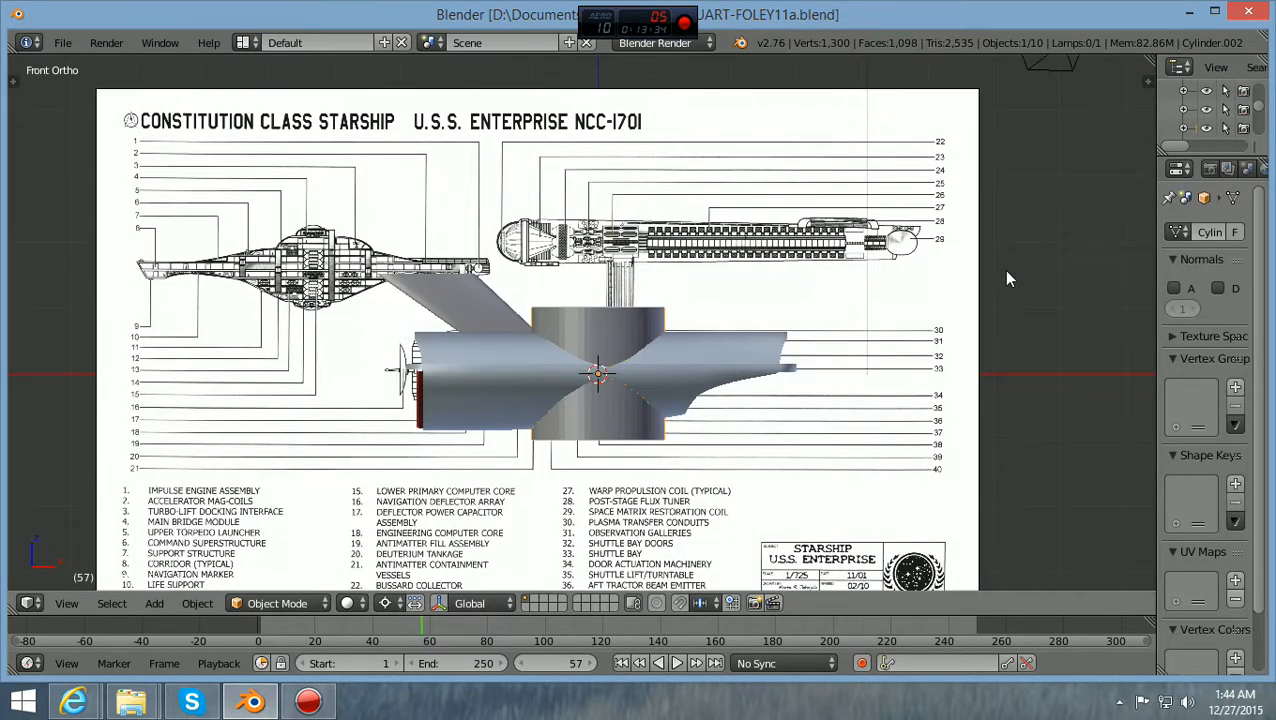
scroll(1008, 278, "up", 4)
scroll(1006, 272, "down", 1)
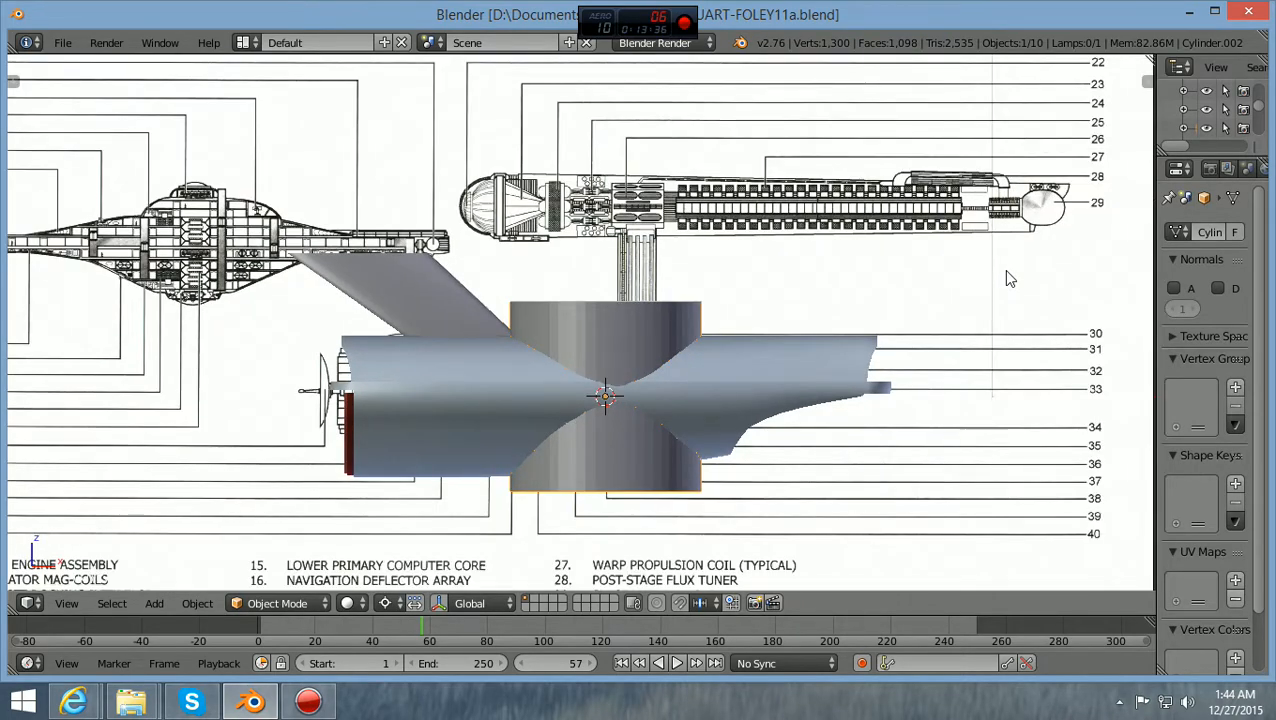
Scale the cylinder down along the Z axis only, flattening it into a thin disc matching the blueprint saucer's rim thickness
scroll(1007, 278, "down", 1)
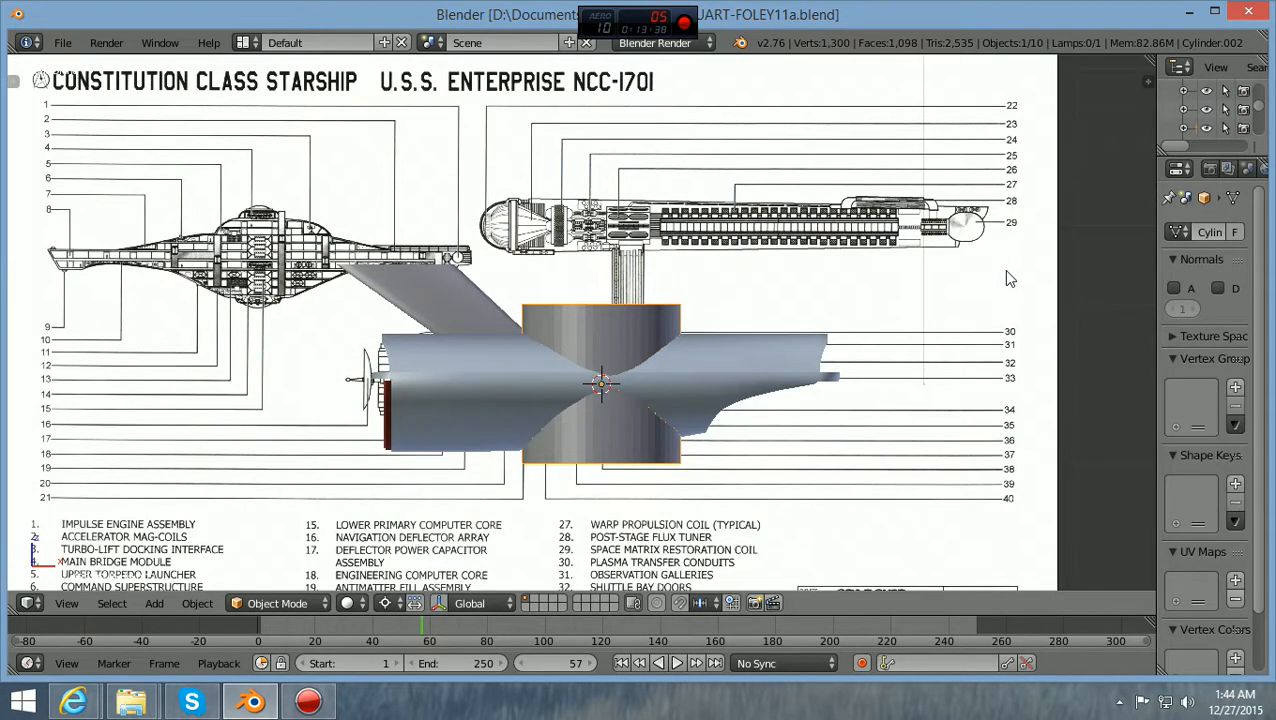
middle_click_drag(1008, 278, 972, 281, "shift")
scroll(936, 380, "up", 1)
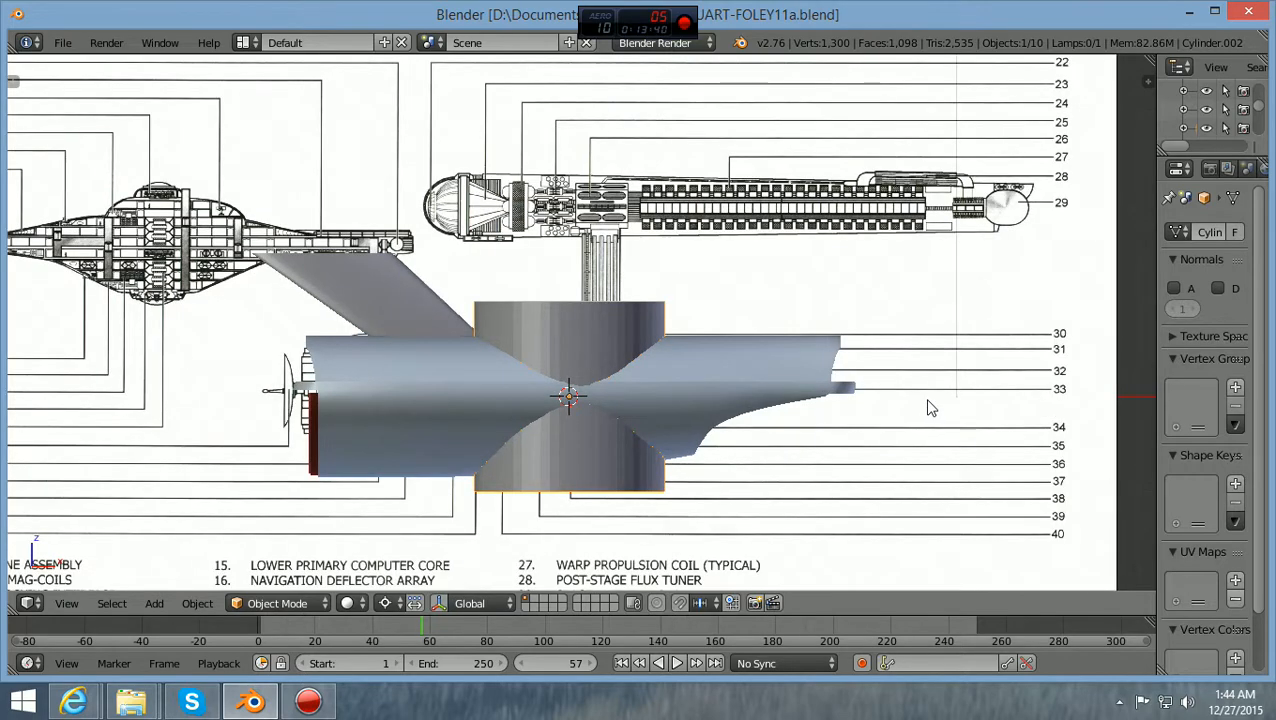
scroll(878, 488, "down", 1)
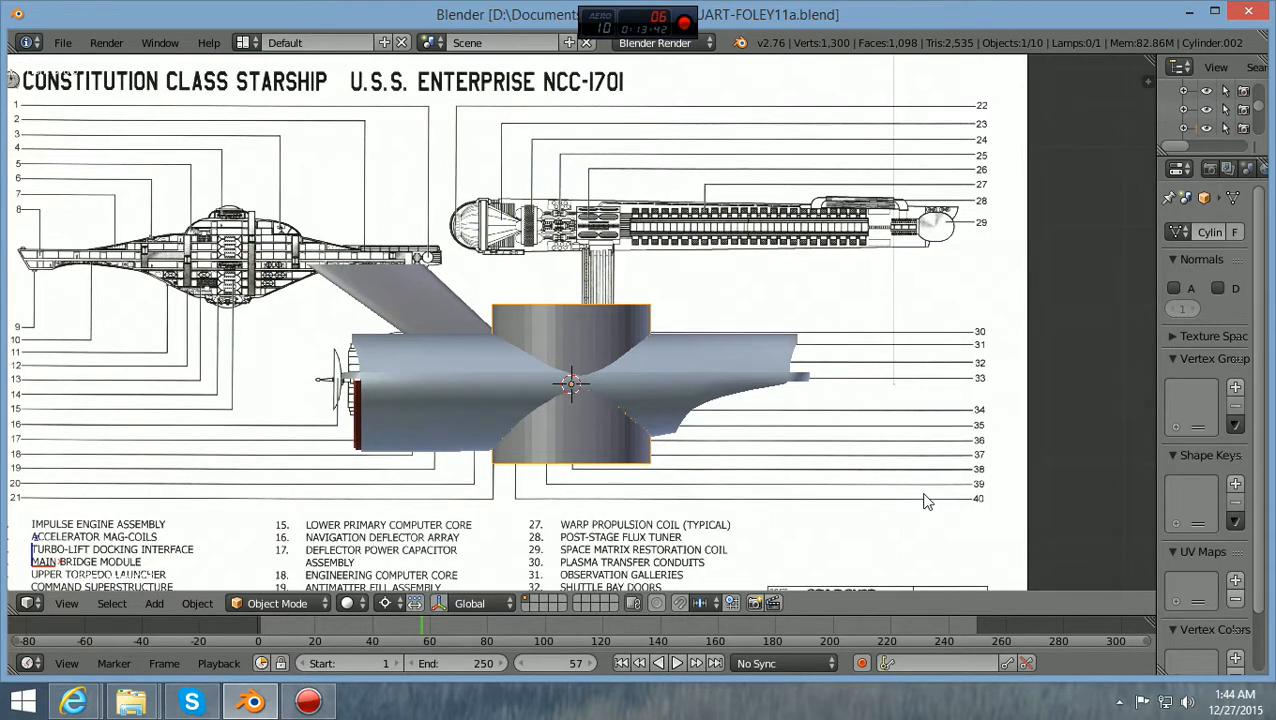
key("s")
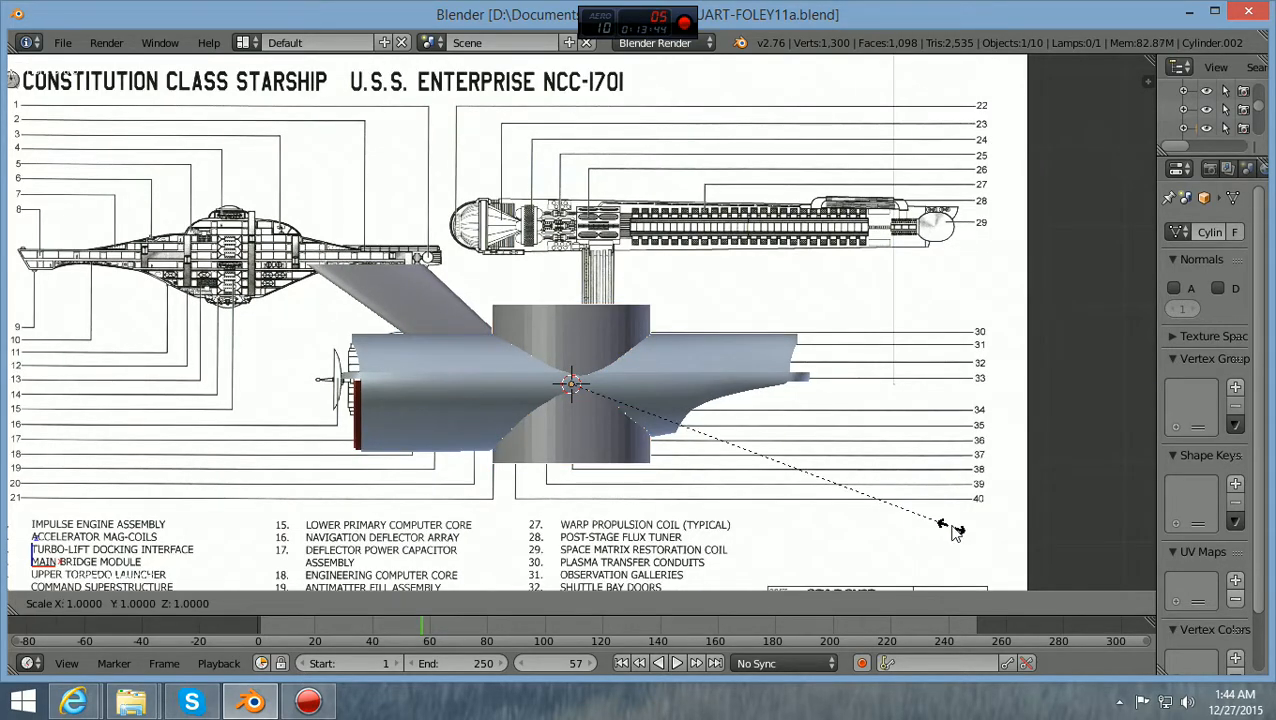
key("z")
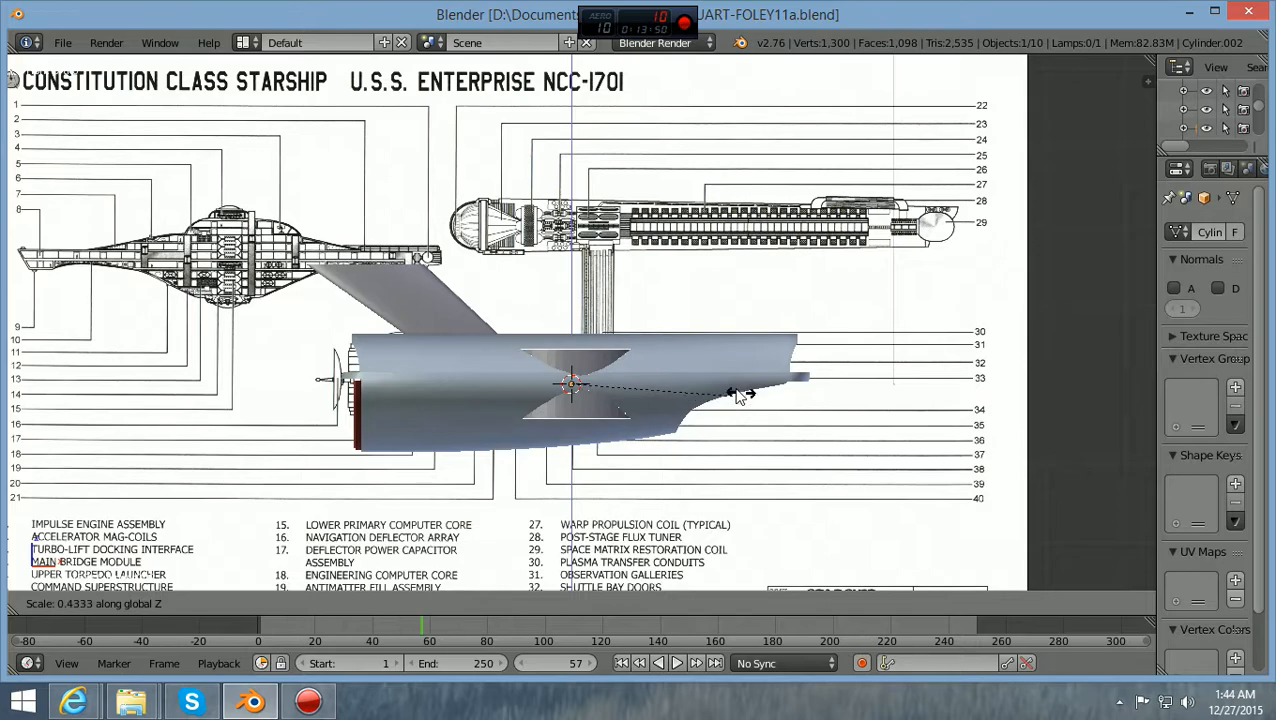
left_click(616, 377)
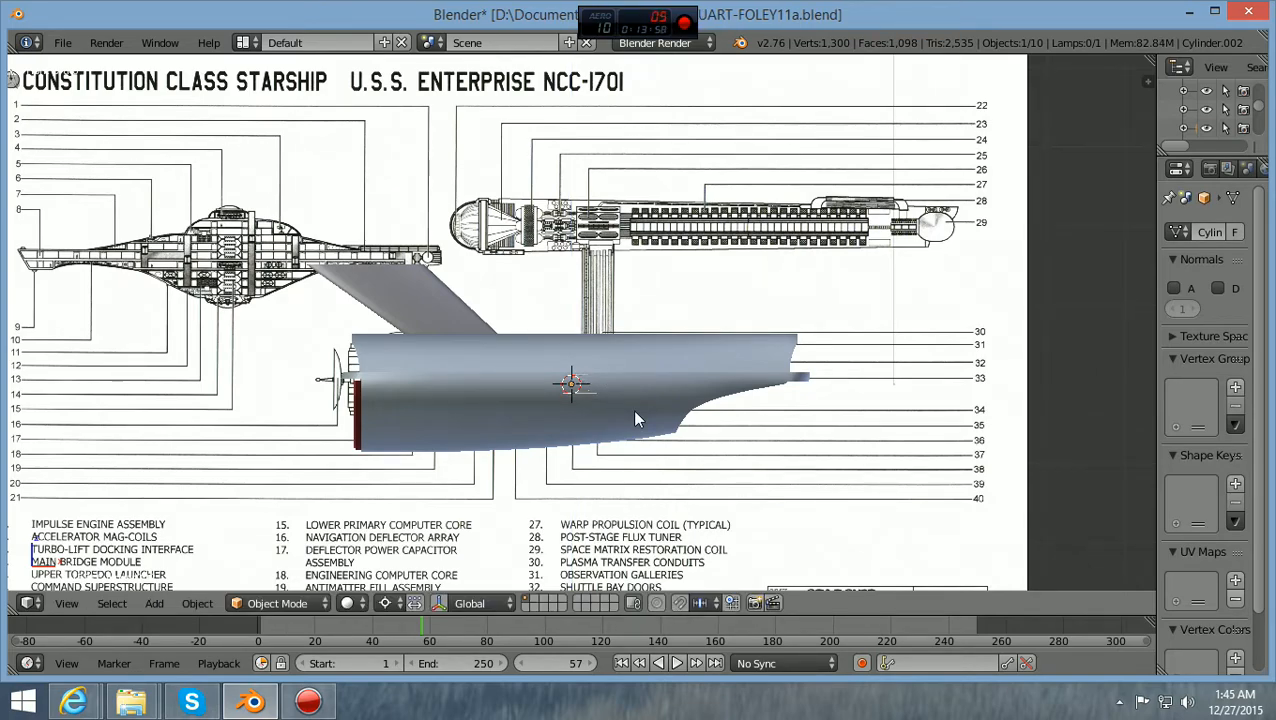
Raise the flattened disc about 1.7 units along Z, out of the hull to just below the nacelle
key("g")
key("z")
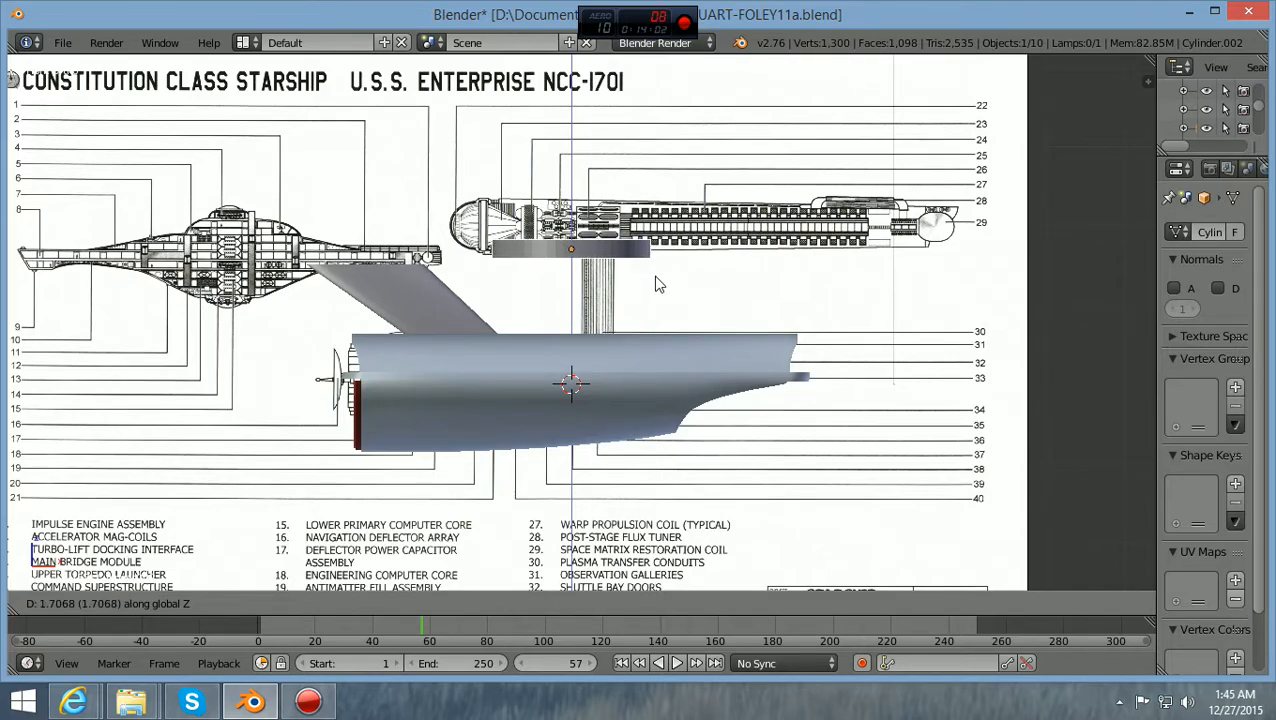
left_click(657, 287)
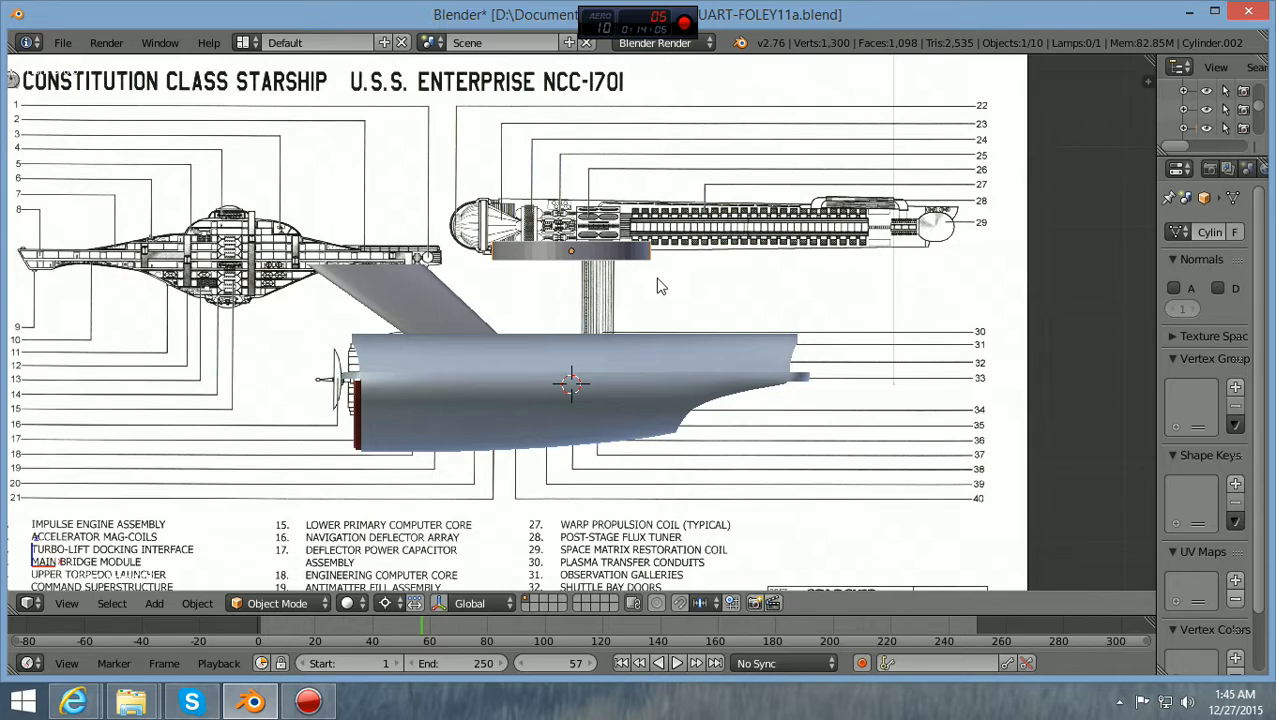
Move the disc about 4.34 units along negative X to the blueprint saucer's centre and lower it slightly to rim height
scroll(657, 287, "up", 2)
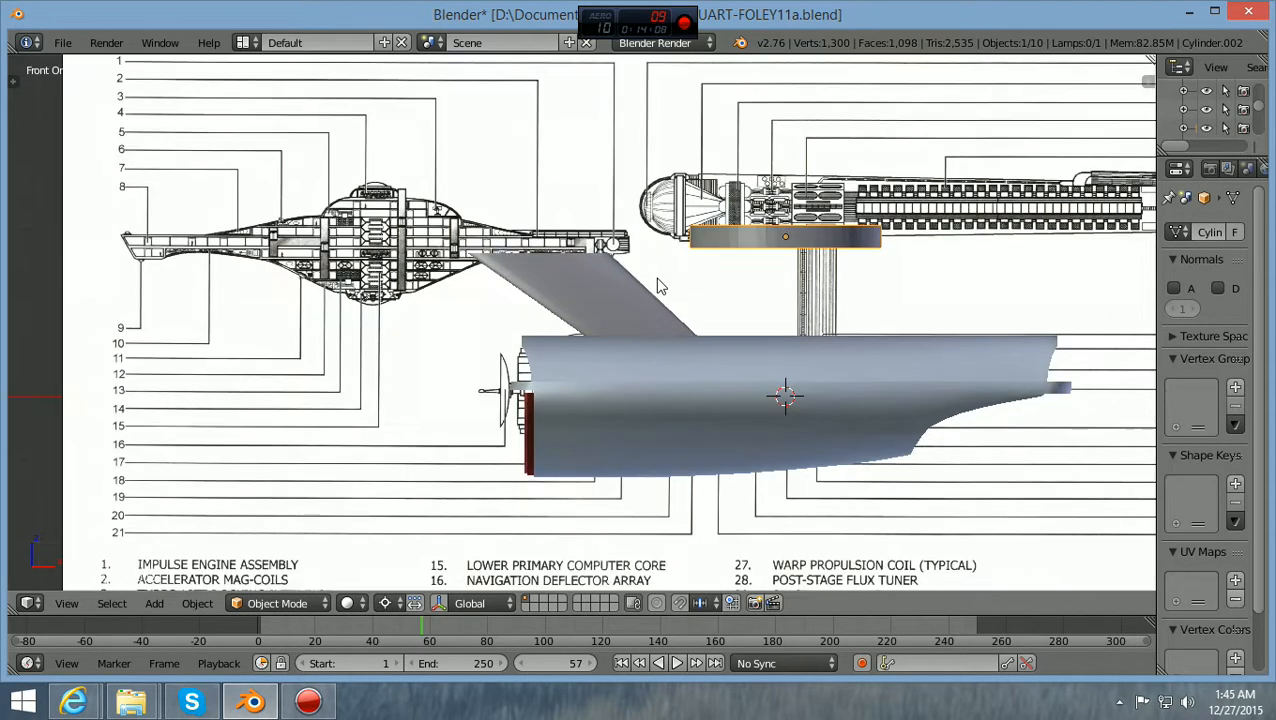
scroll(680, 278, "up", 3, "shift")
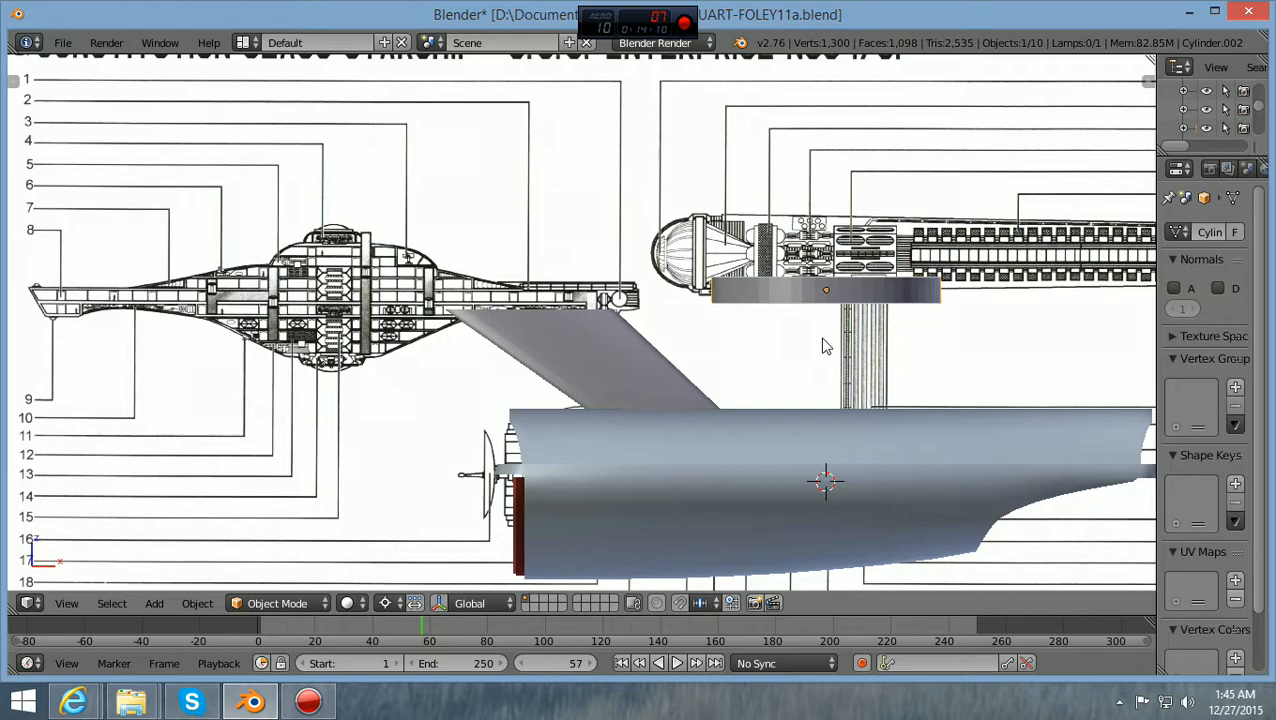
key("g")
key("x")
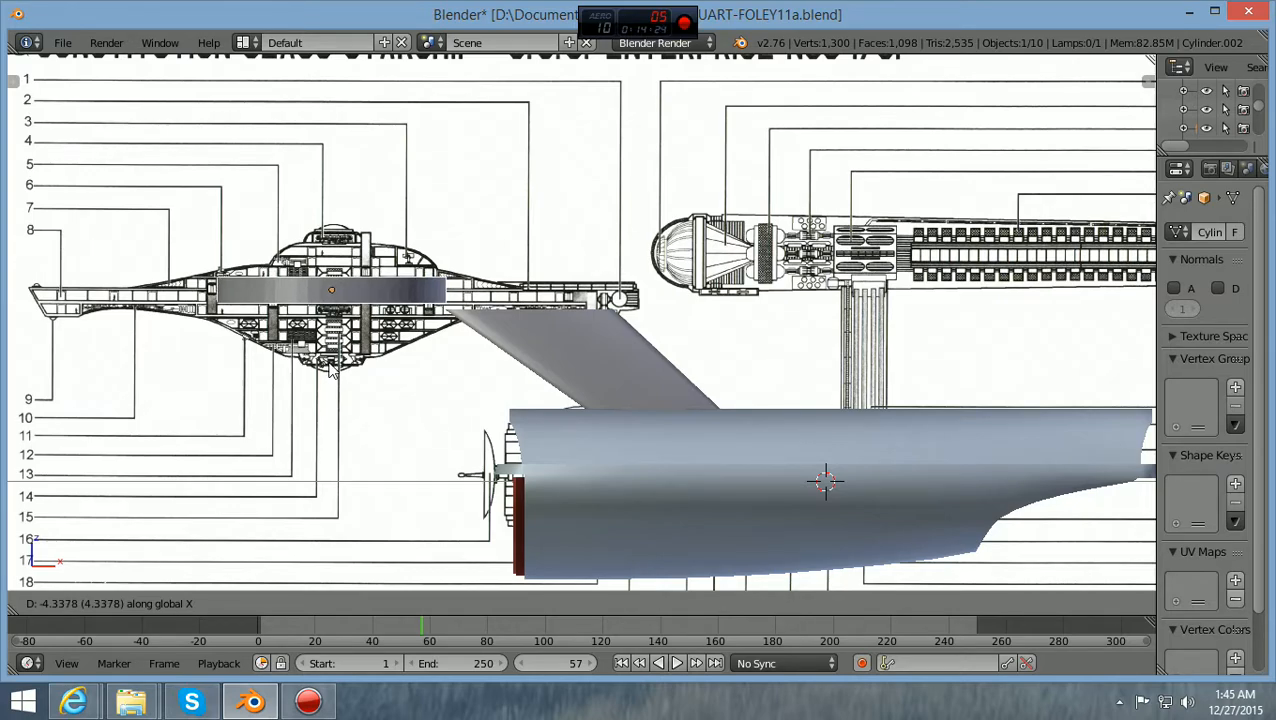
left_click(330, 361)
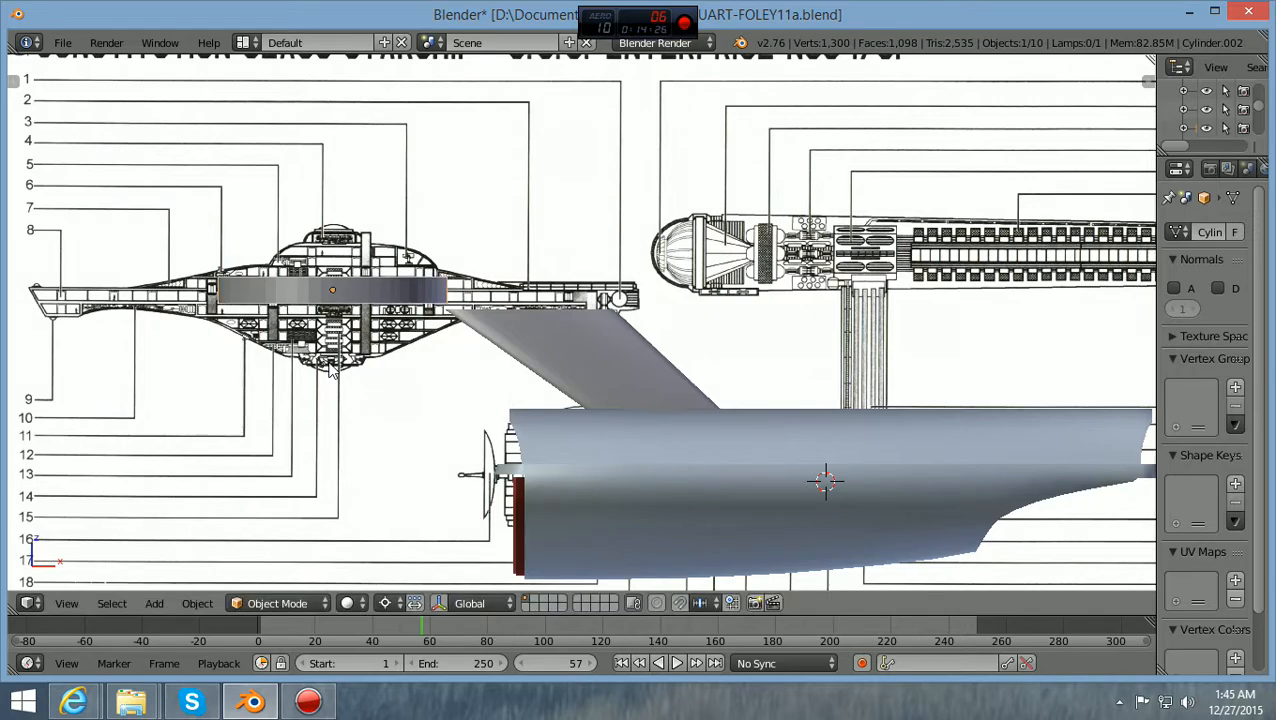
key("g")
key("z")
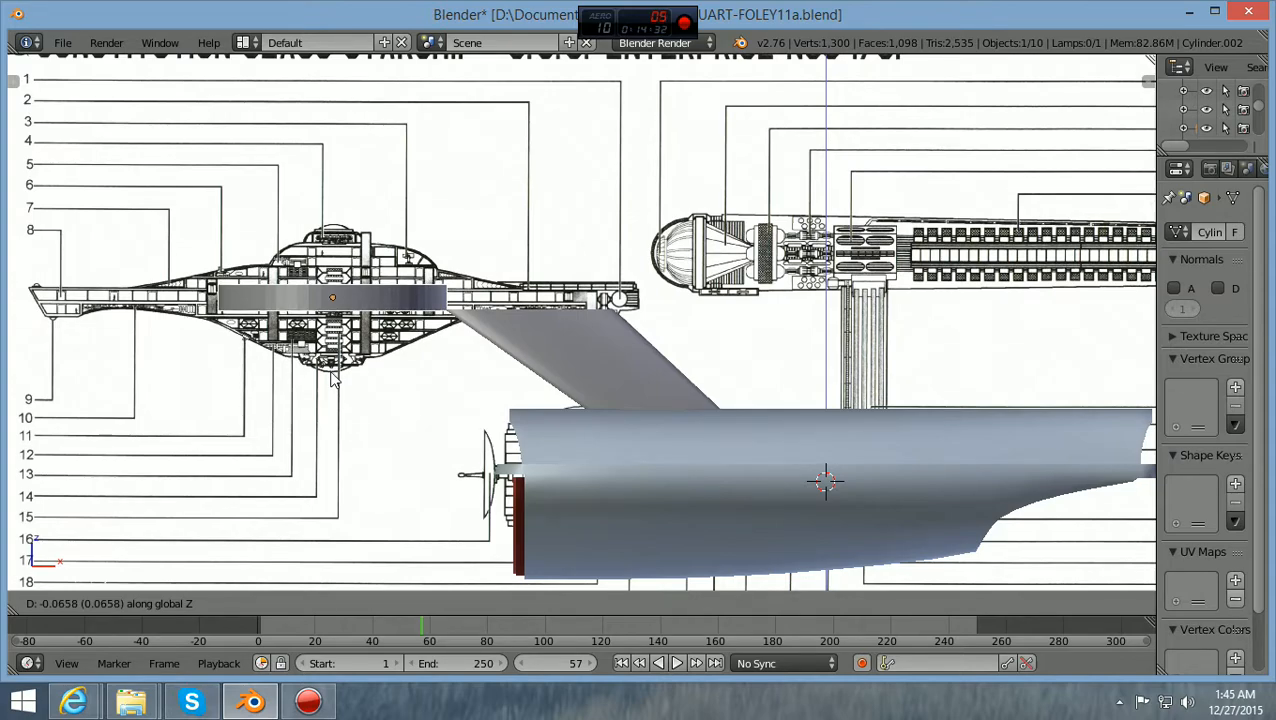
left_click(333, 378)
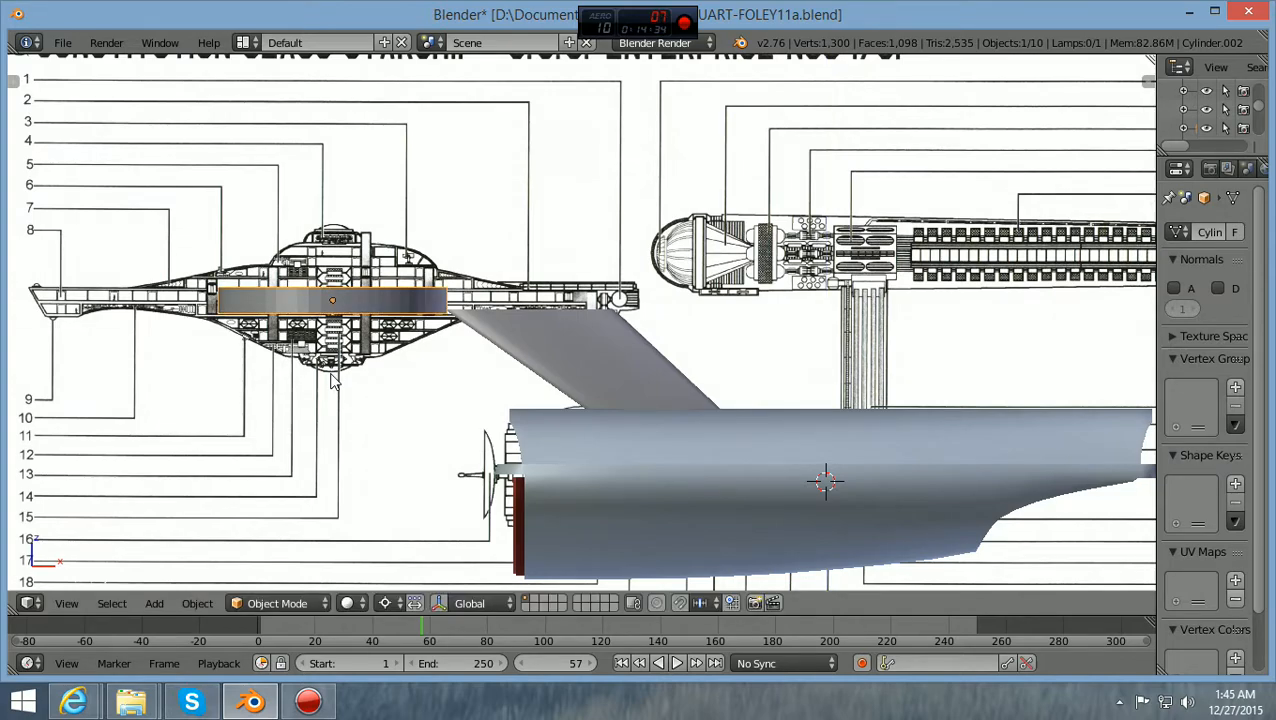
Move the disc along negative X toward the saucer's forward rim for a close comparison with the blueprint
key("g")
key("x")
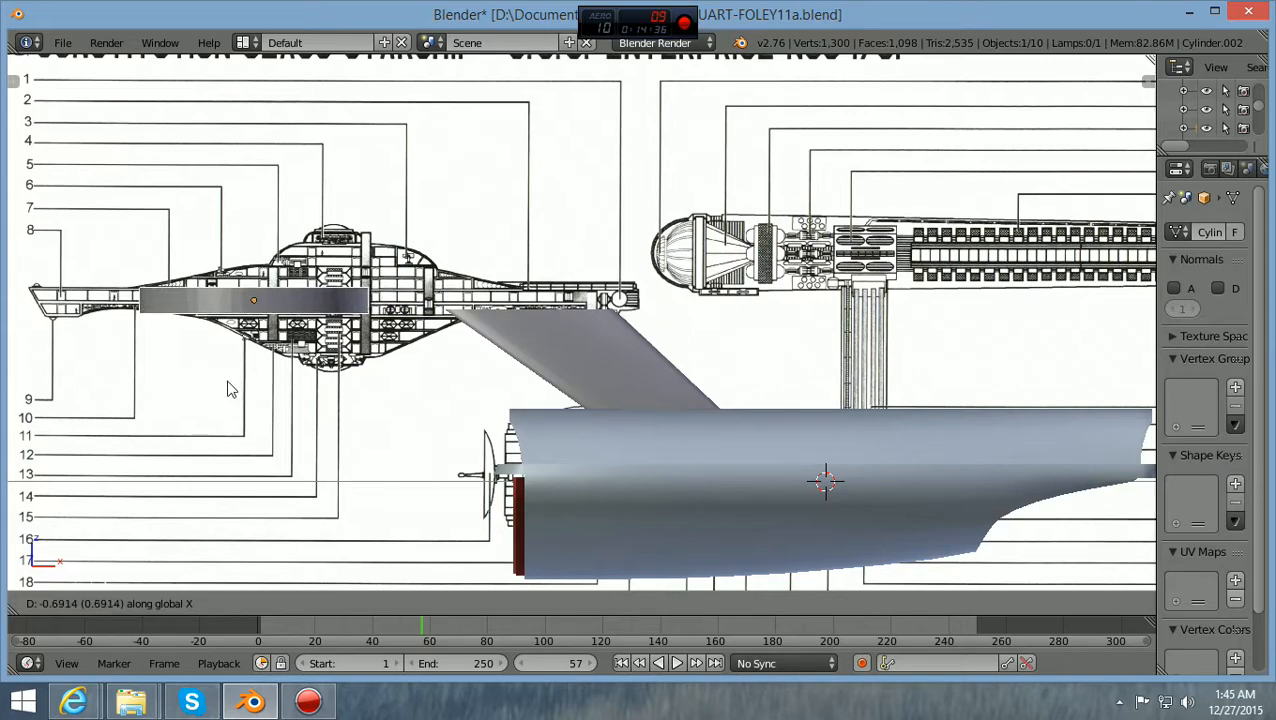
left_click(178, 396)
middle_click_drag(226, 398, 601, 384, "shift")
scroll(603, 388, "up", 2)
scroll(603, 388, "up", 3)
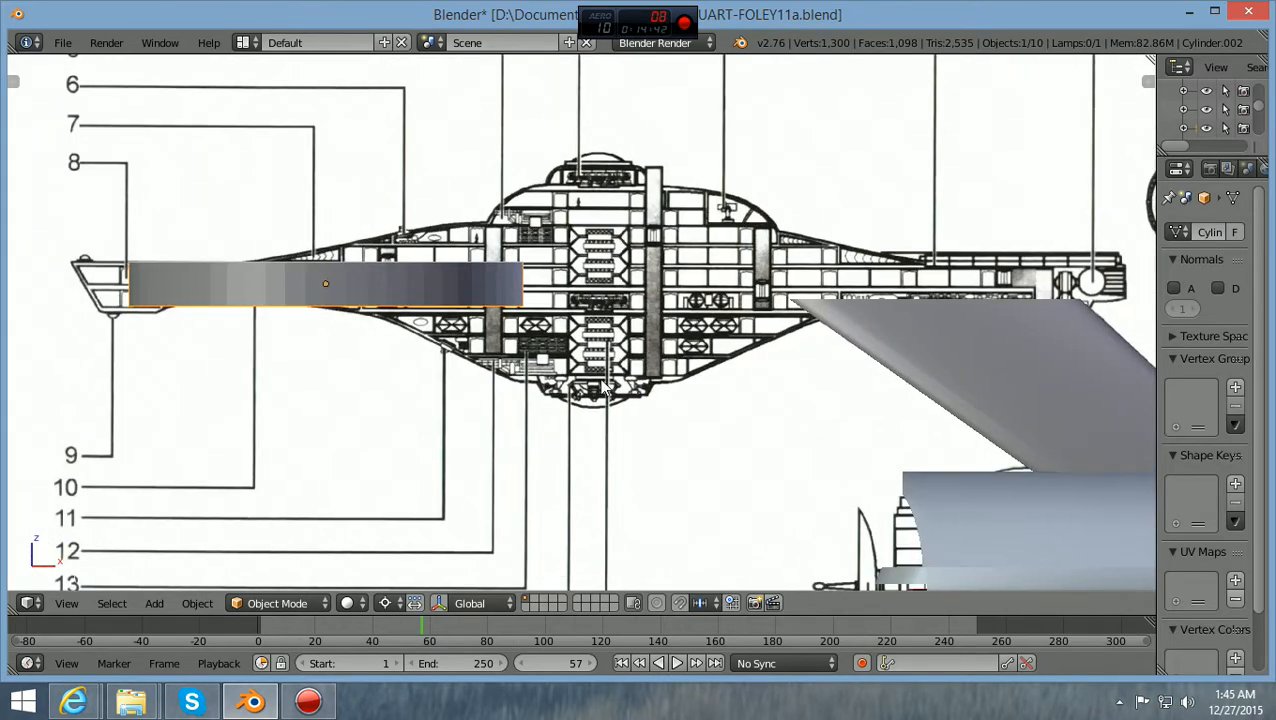
Shift the disc about 0.13 units further along negative X so its edge overlaps the saucer's forward rim
scroll(603, 388, "down", 6, "ctrl")
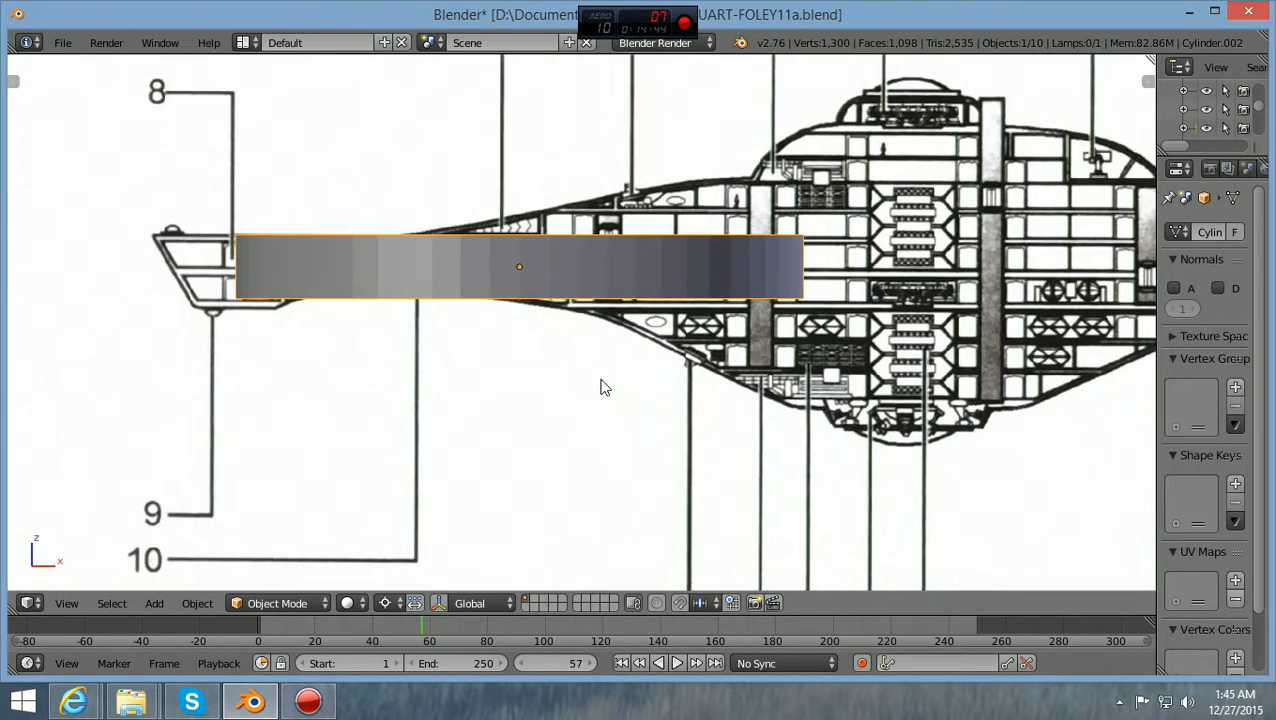
scroll(603, 388, "up", 2)
scroll(603, 388, "up", 2, "shift")
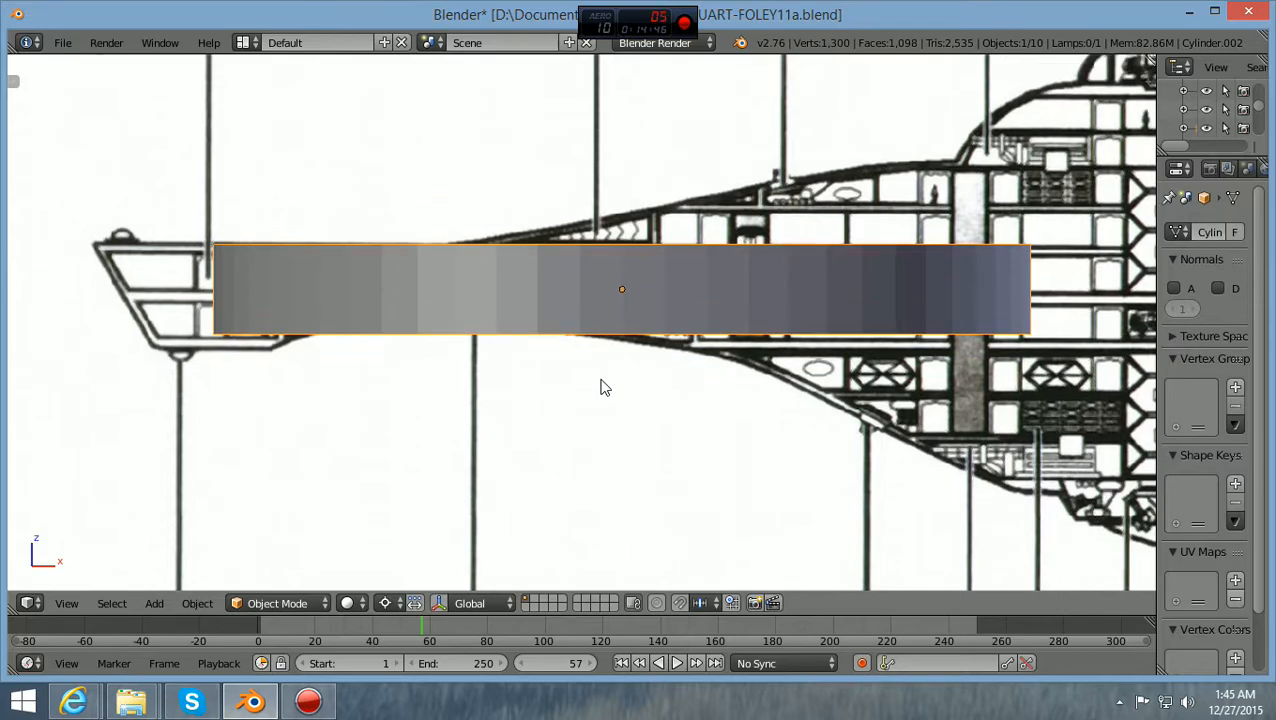
scroll(603, 388, "down", 5, "ctrl")
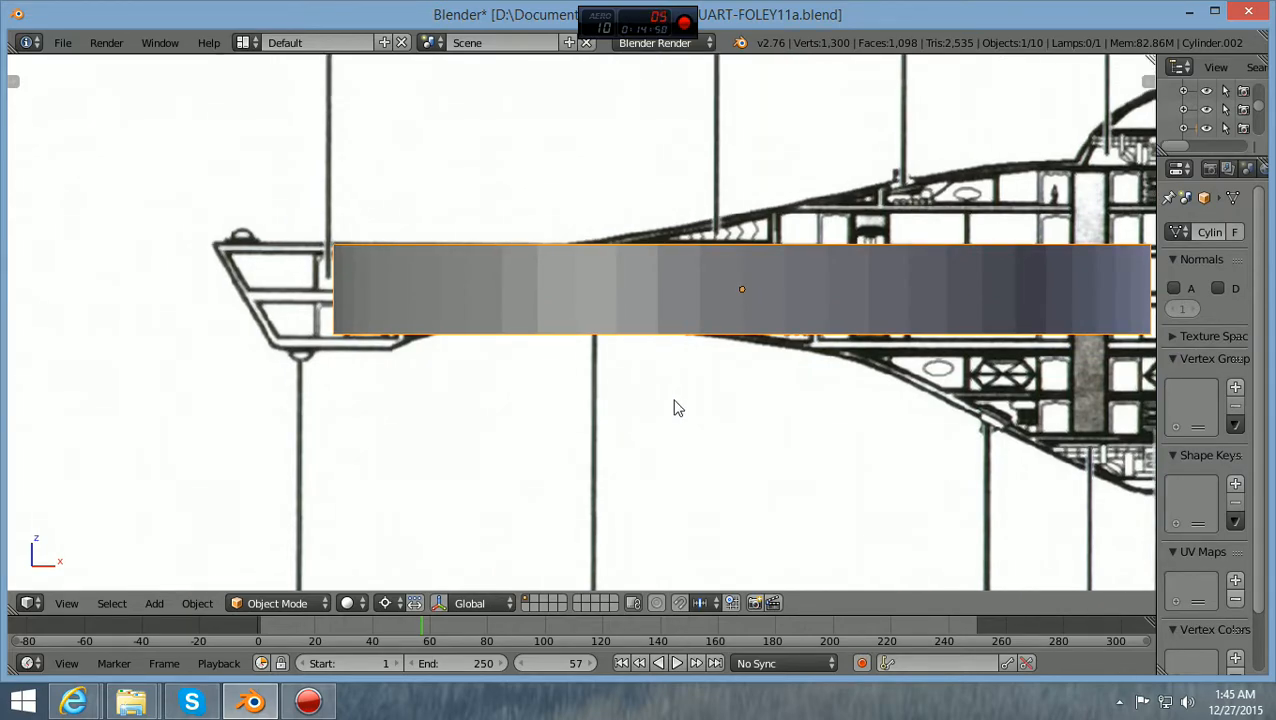
key("g")
key("x")
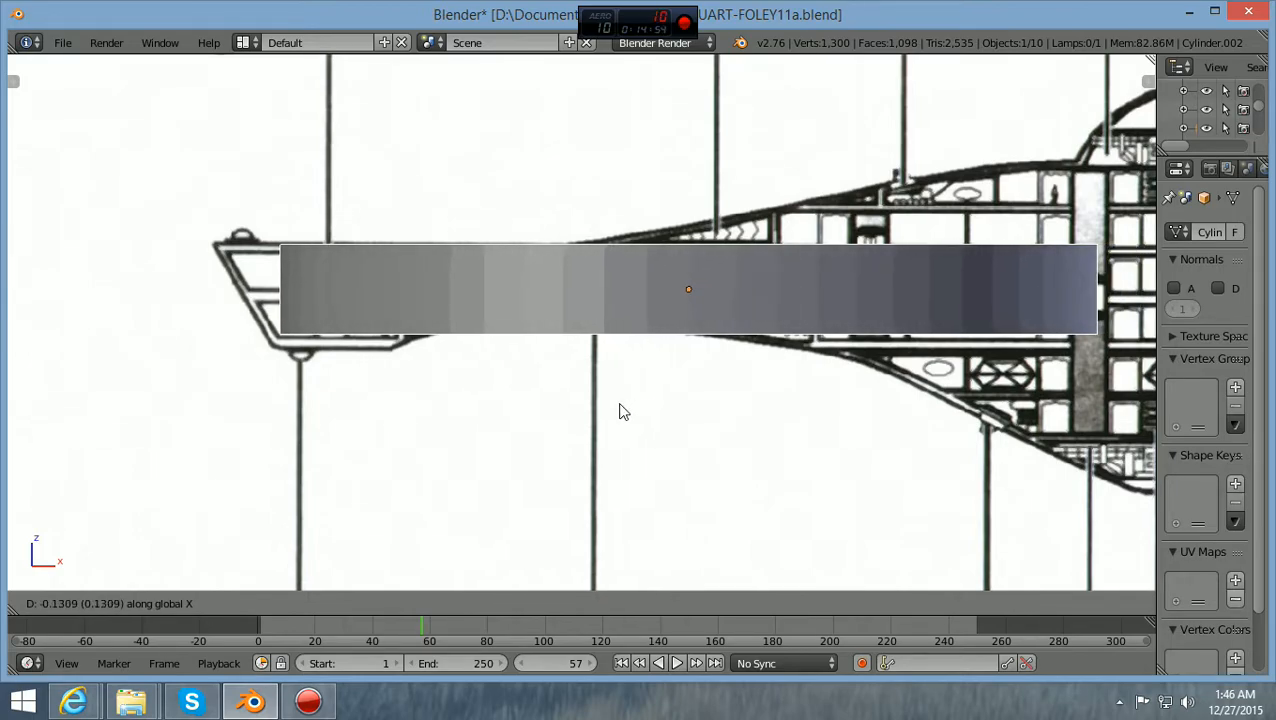
left_click(624, 416)
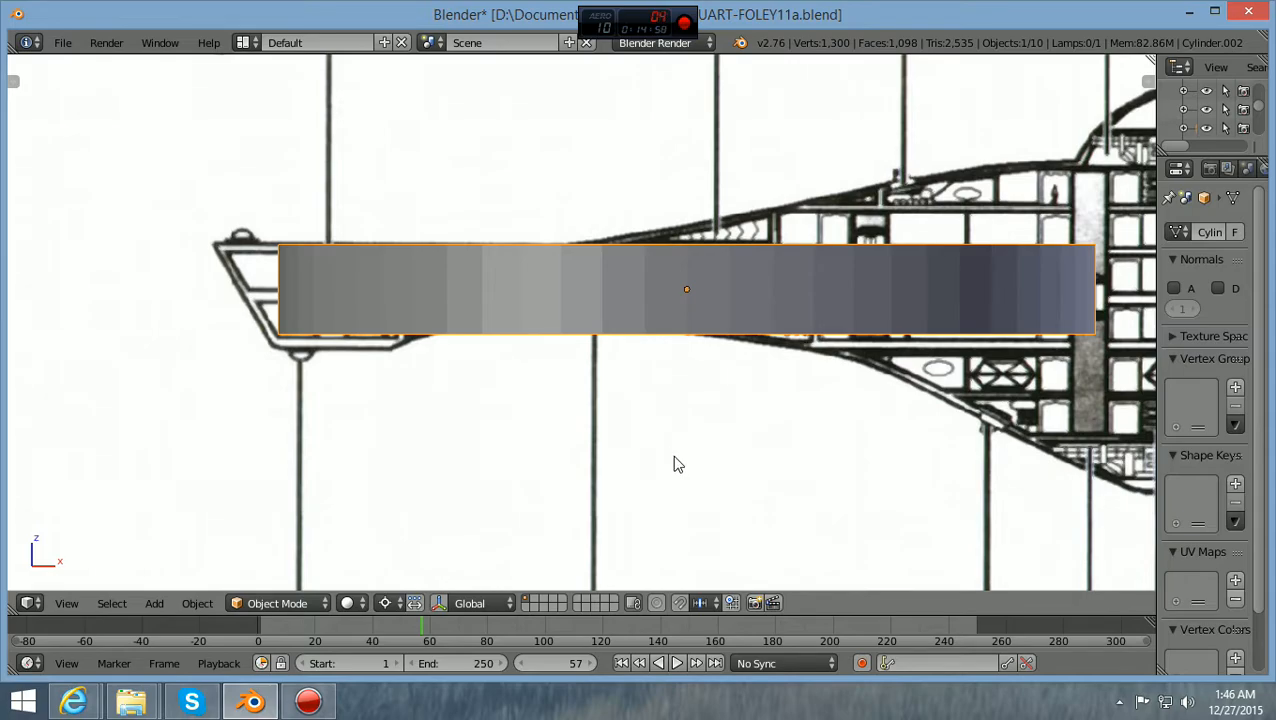
Raise the disc about 0.002 units along Z to align its upper face with the blueprint rim's upper line
key("g")
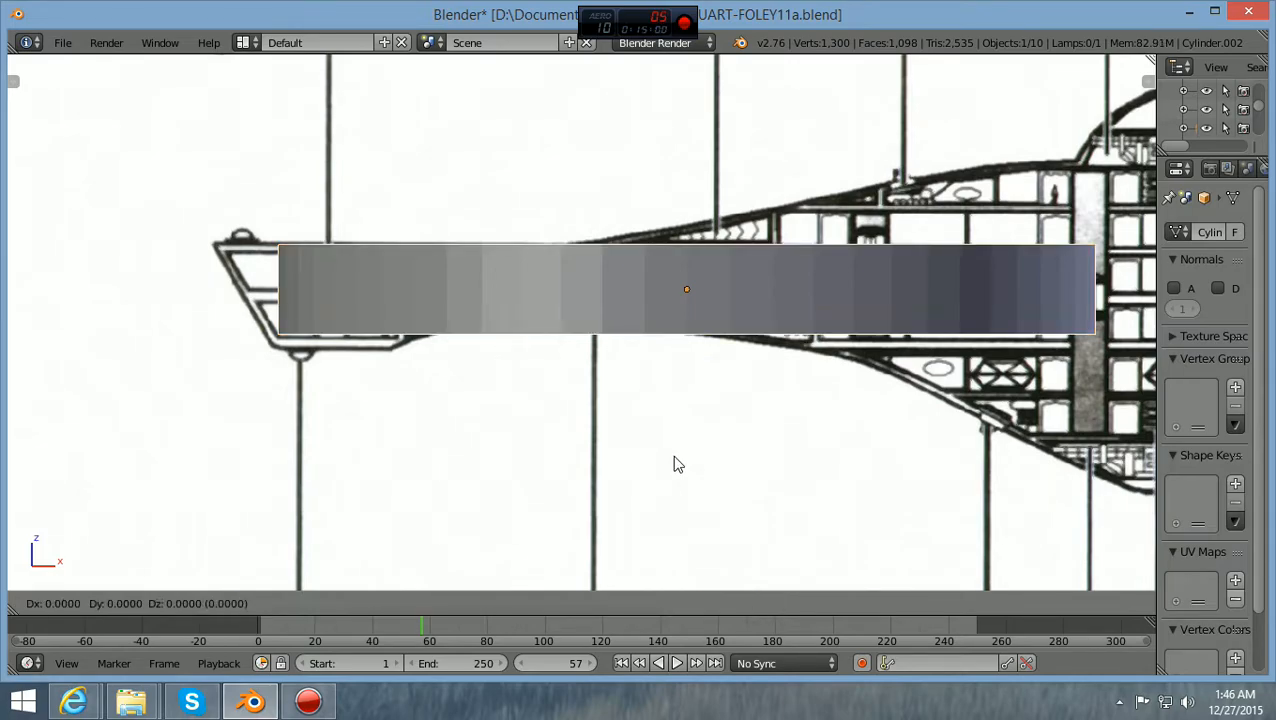
key("z")
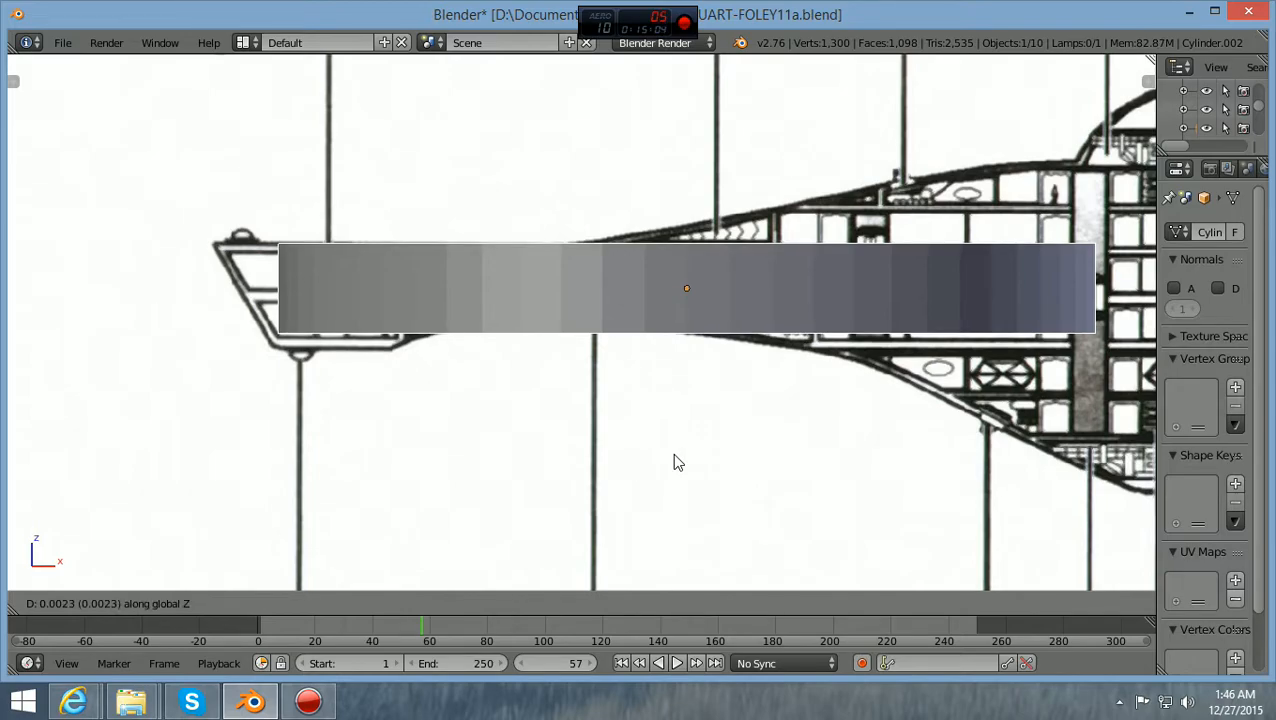
left_click(674, 462)
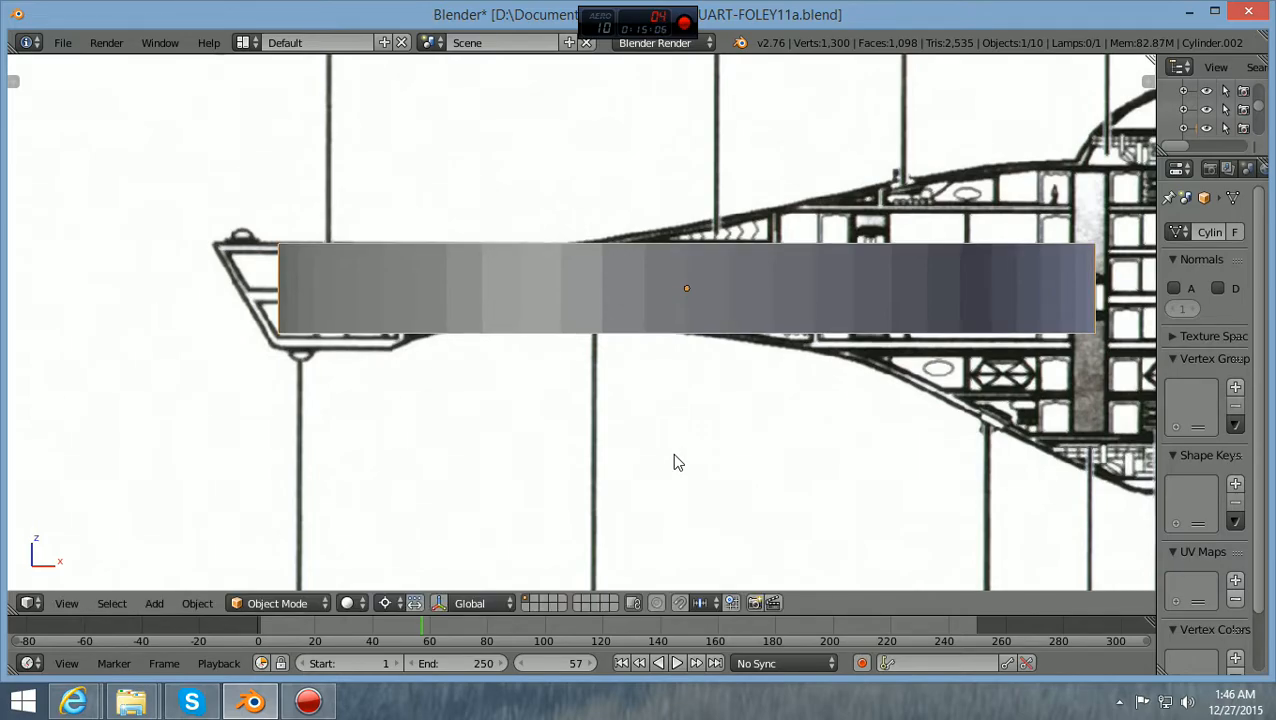
Move the disc back along X from the forward rim to the vertical centreline of the blueprint saucer
key("t")
scroll(675, 462, "down", 3)
scroll(674, 455, "down", 1)
scroll(674, 454, "up", 7, "ctrl")
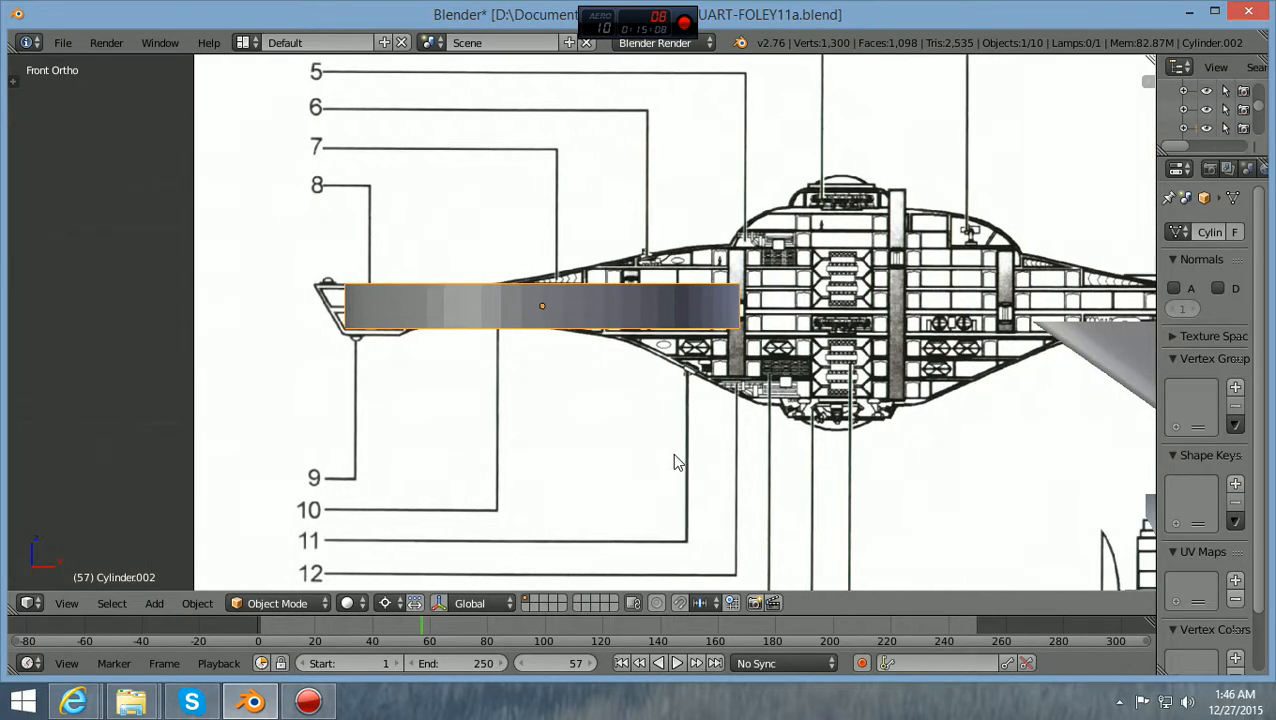
scroll(674, 462, "up", 4, "ctrl")
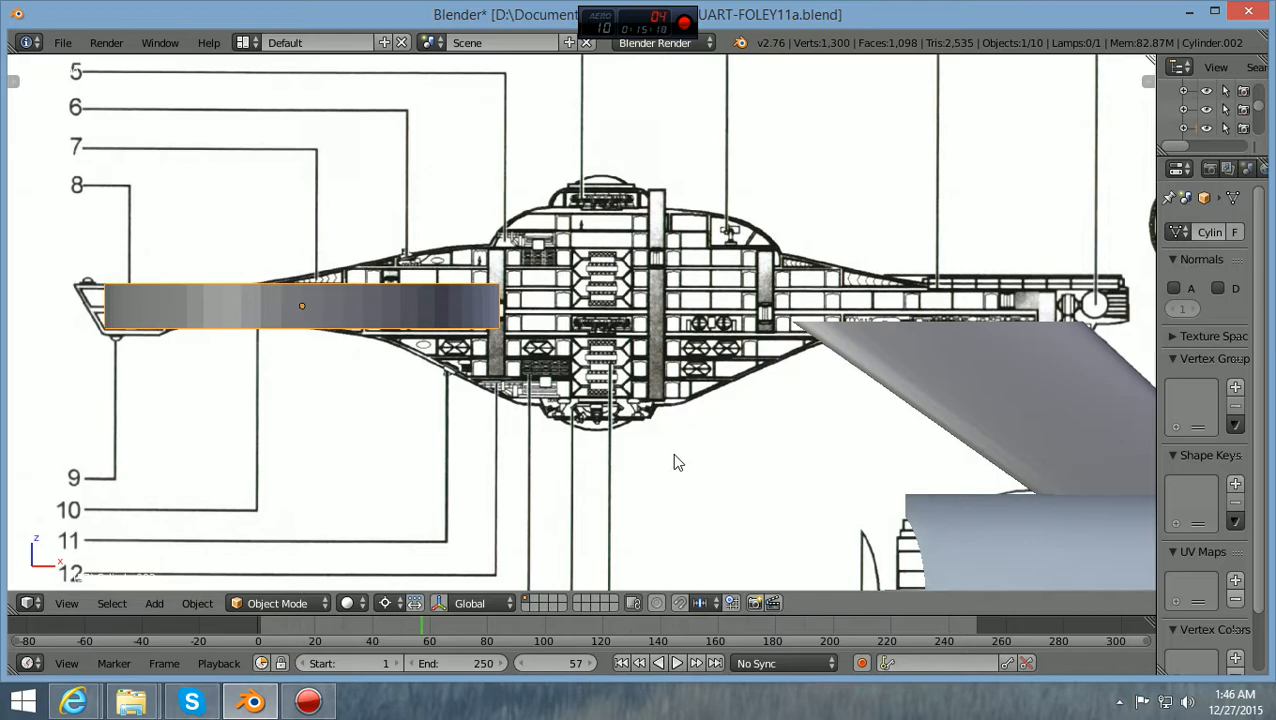
scroll(674, 455, "up", 1)
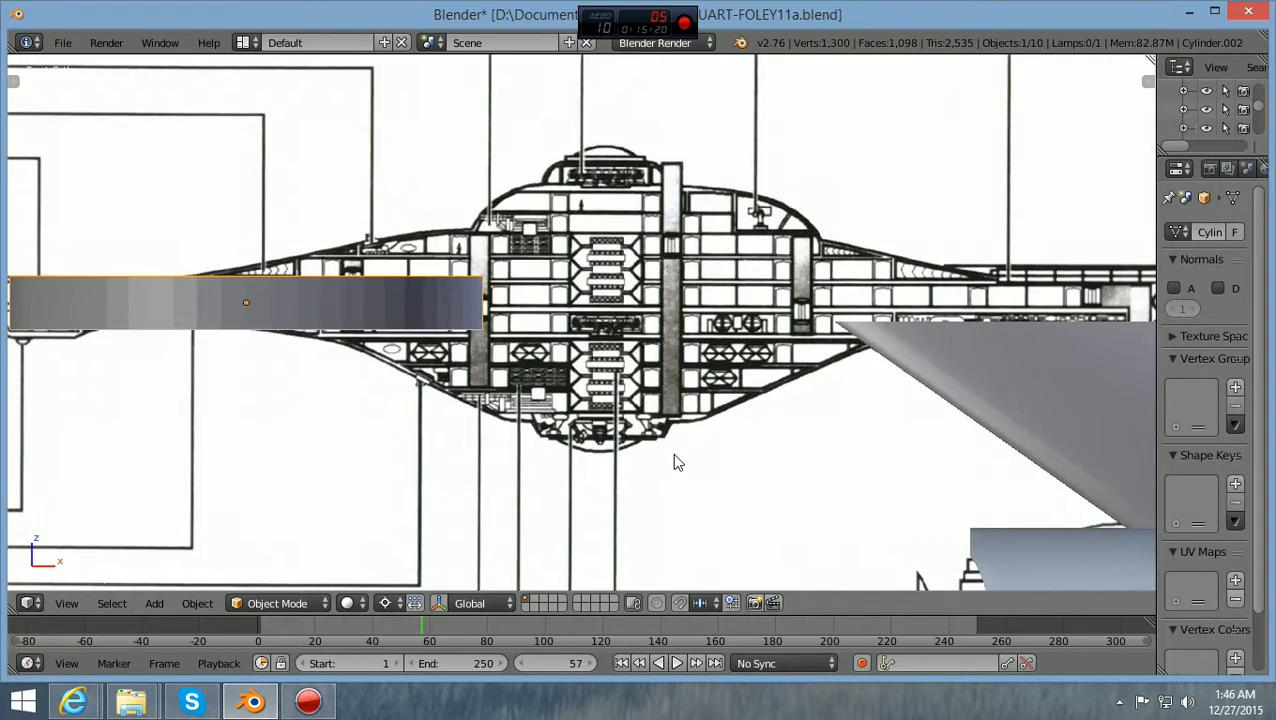
scroll(674, 455, "down", 1)
scroll(666, 459, "down", 1, "ctrl")
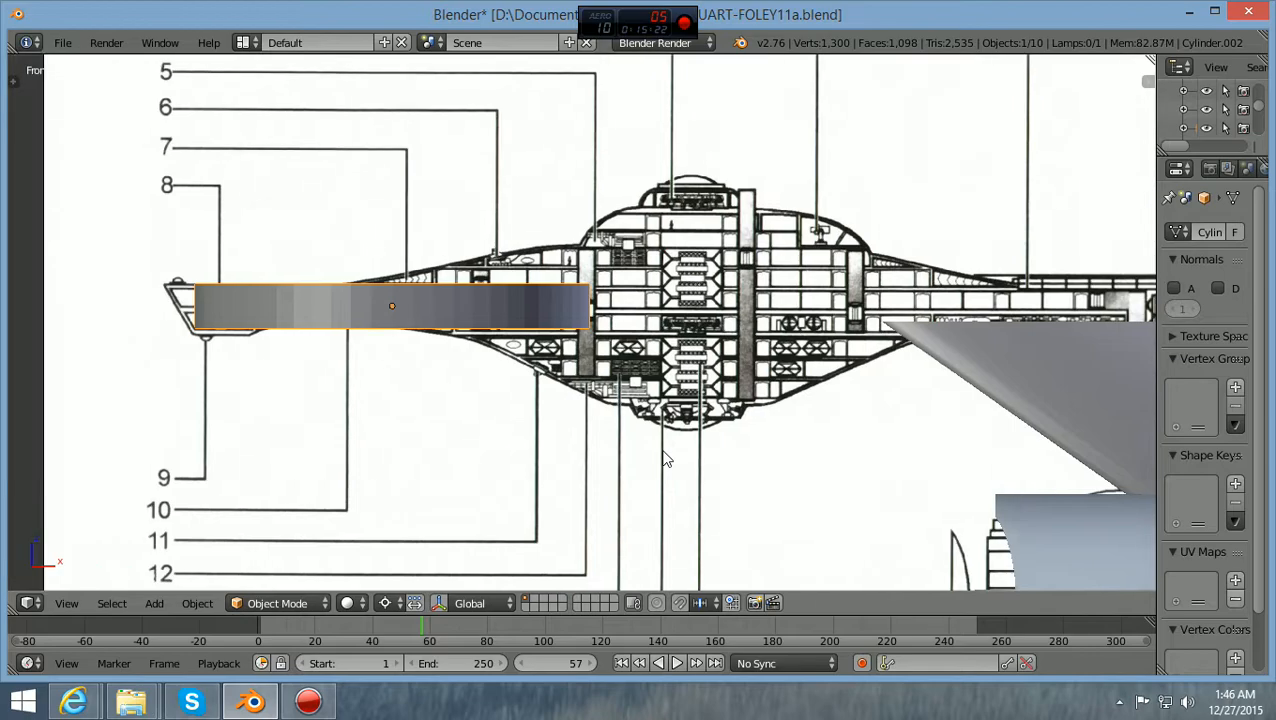
scroll(667, 459, "down", 3)
scroll(667, 456, "up", 1, "ctrl")
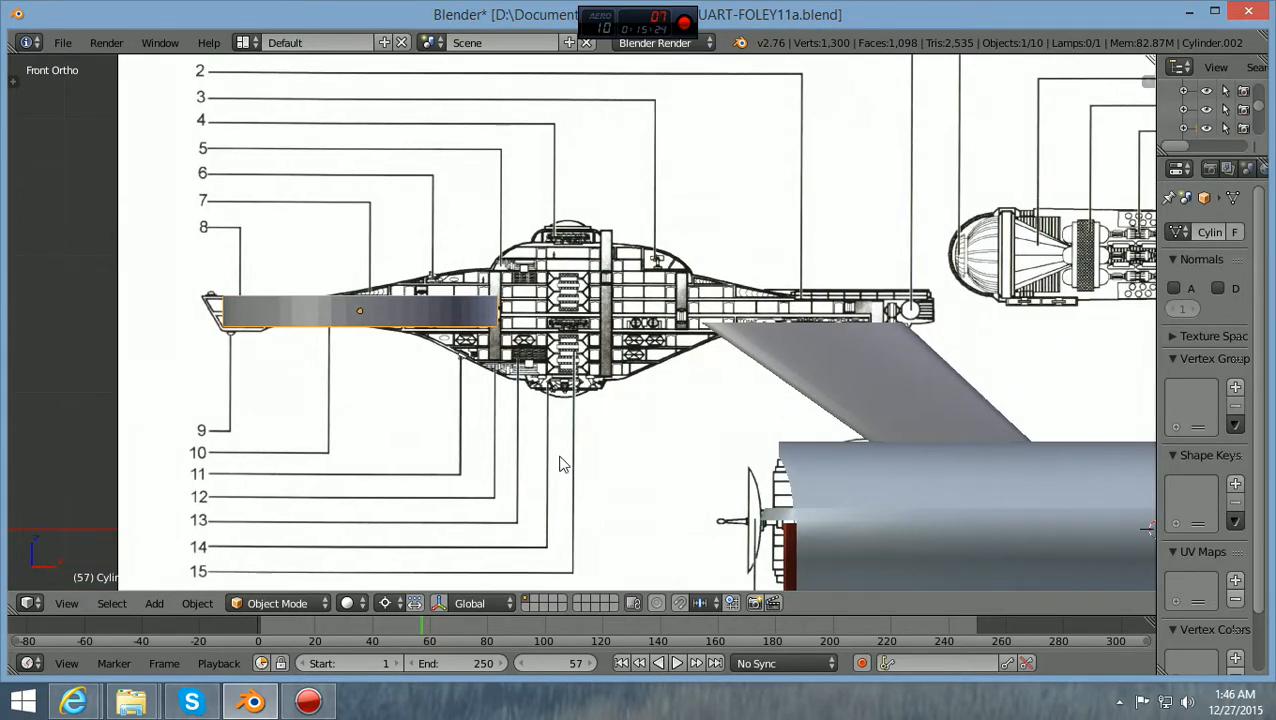
key("g")
key("x")
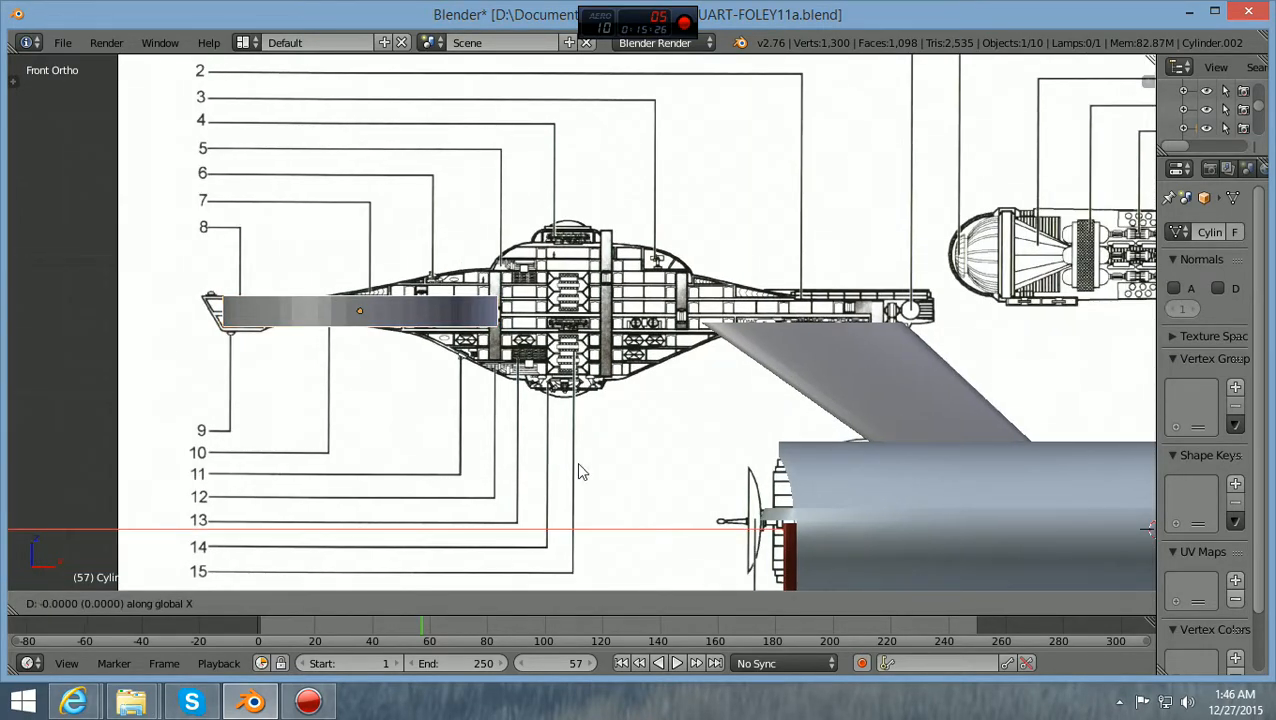
left_click(770, 460)
Examine the disc's centring against the saucer cutaway up close and in relation to the whole ship
scroll(770, 460, "up", 7)
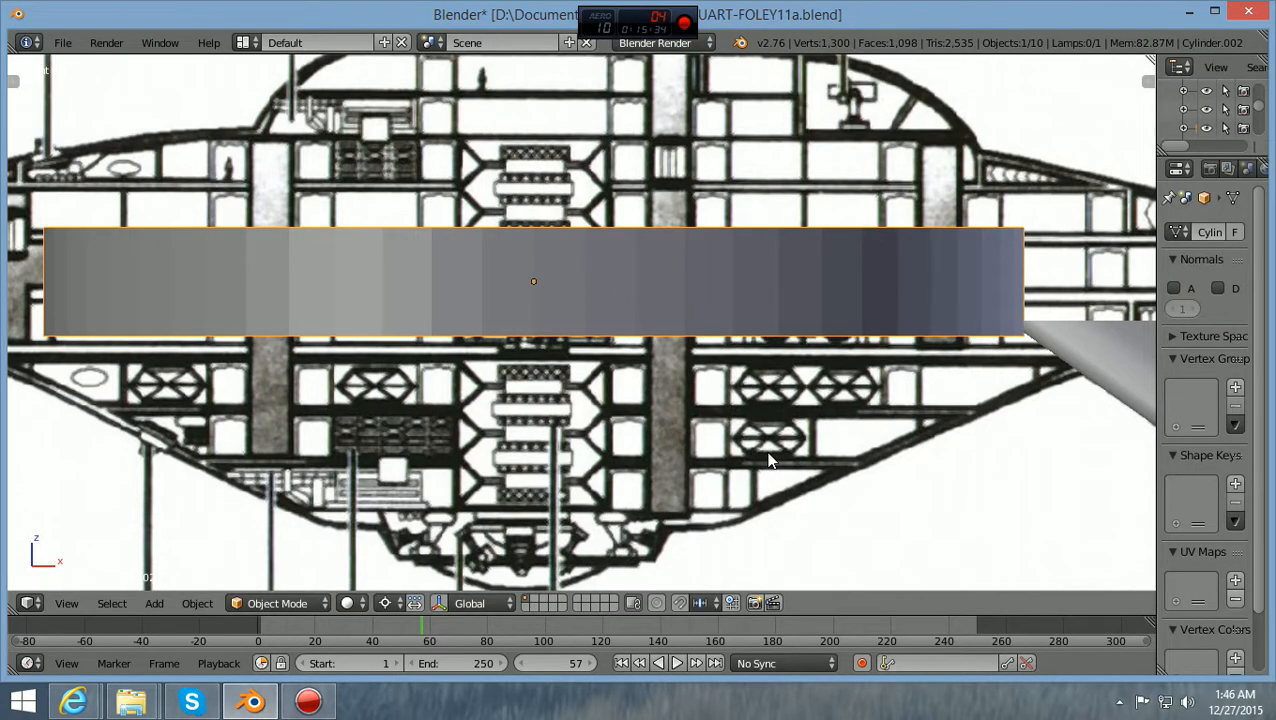
scroll(671, 397, "down", 1)
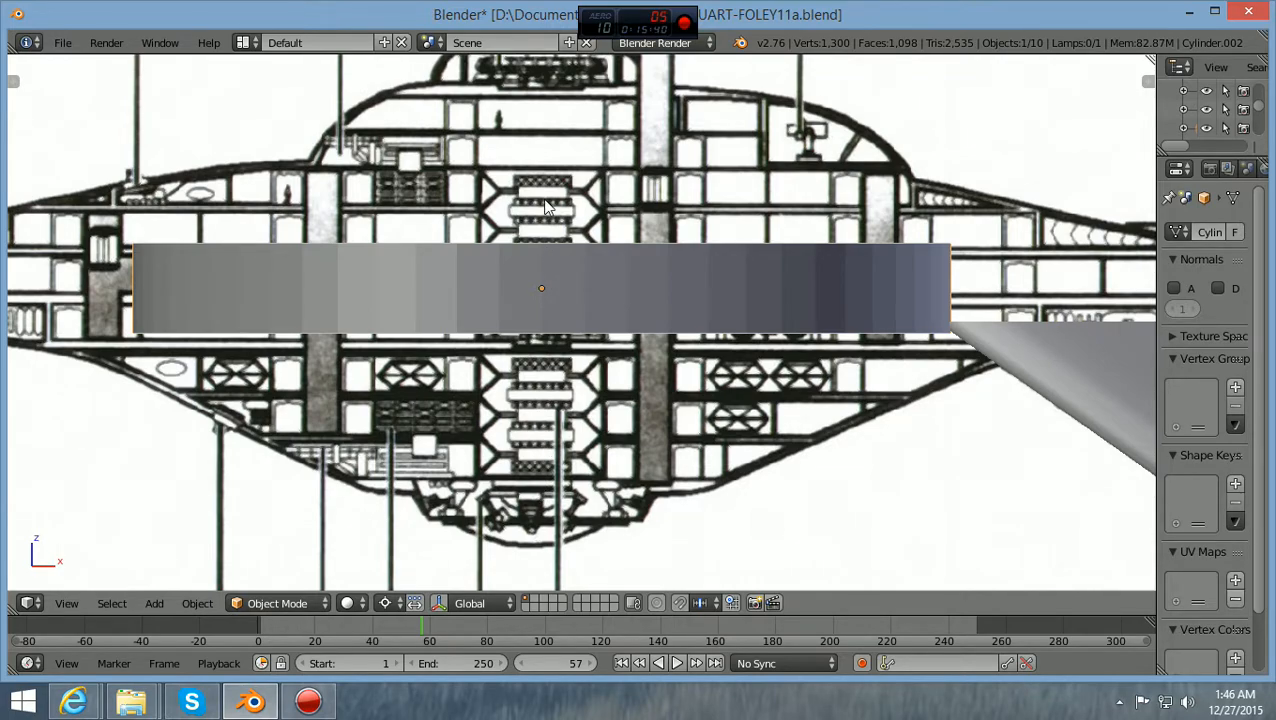
scroll(547, 210, "down", 1)
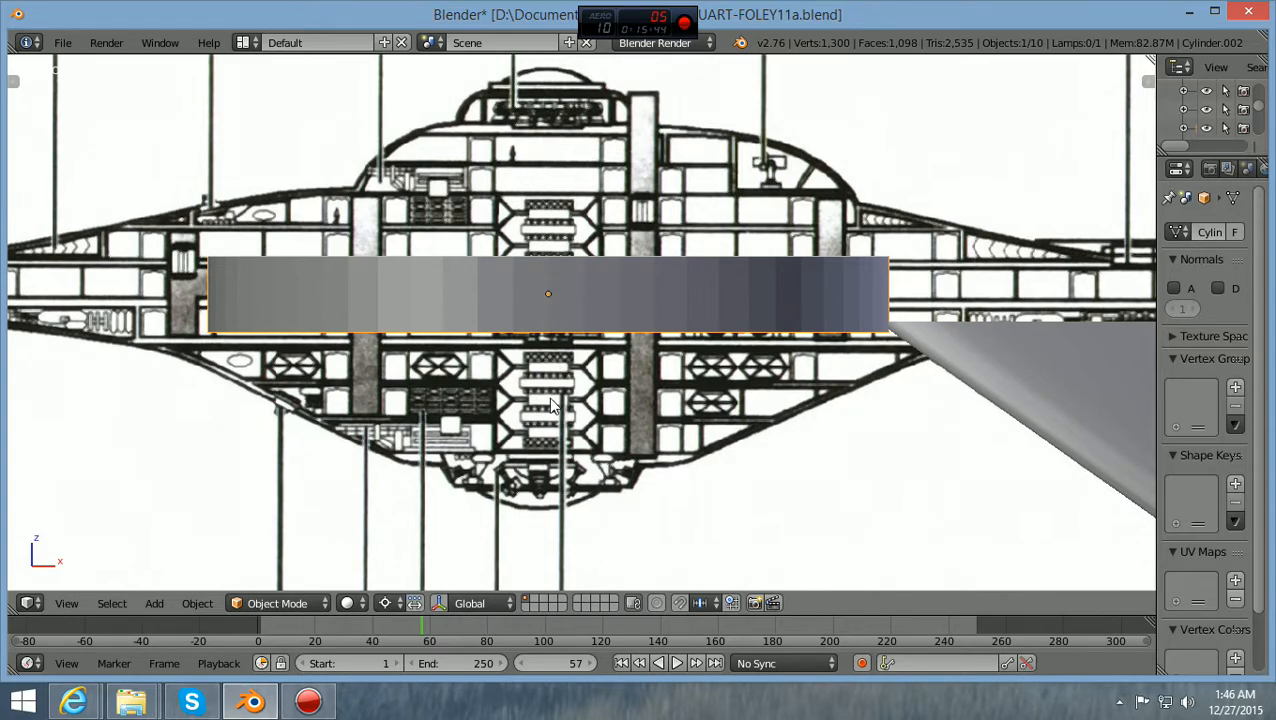
scroll(550, 405, "down", 6)
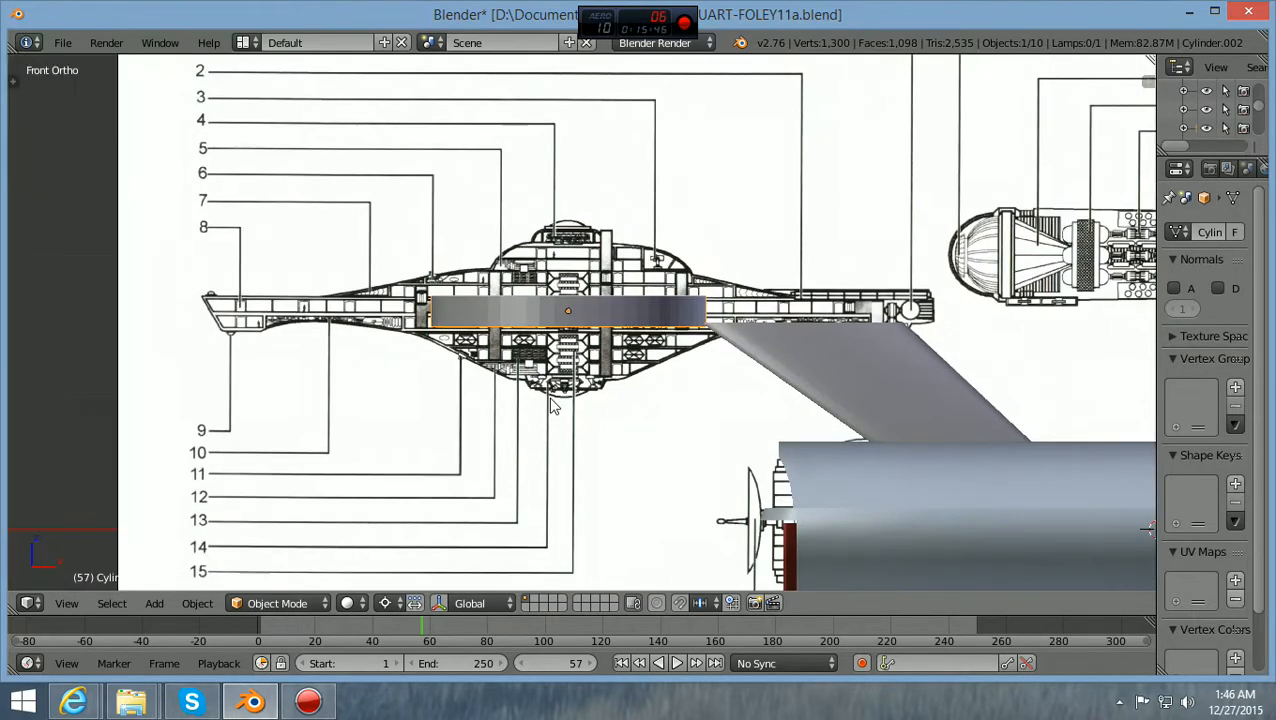
scroll(550, 405, "down", 3)
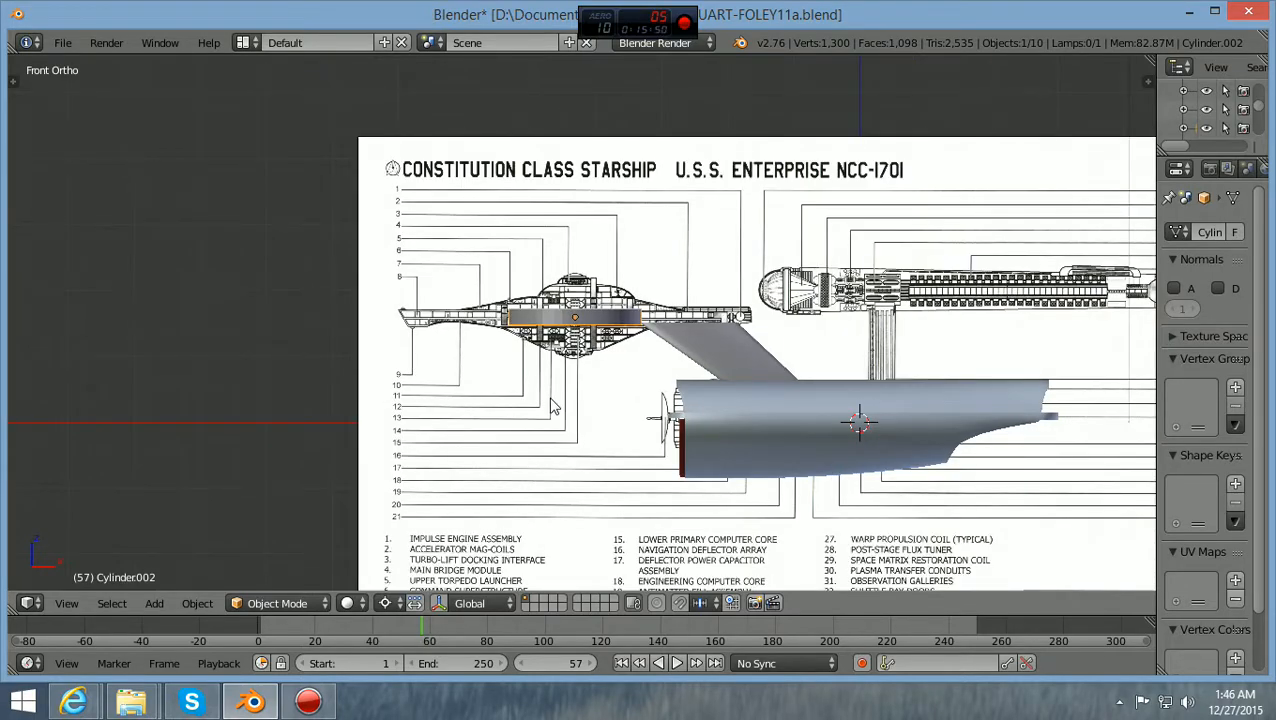
Lower the disc about 0.41 units along Z to uncover the middle of the blueprint saucer
scroll(550, 405, "up", 8)
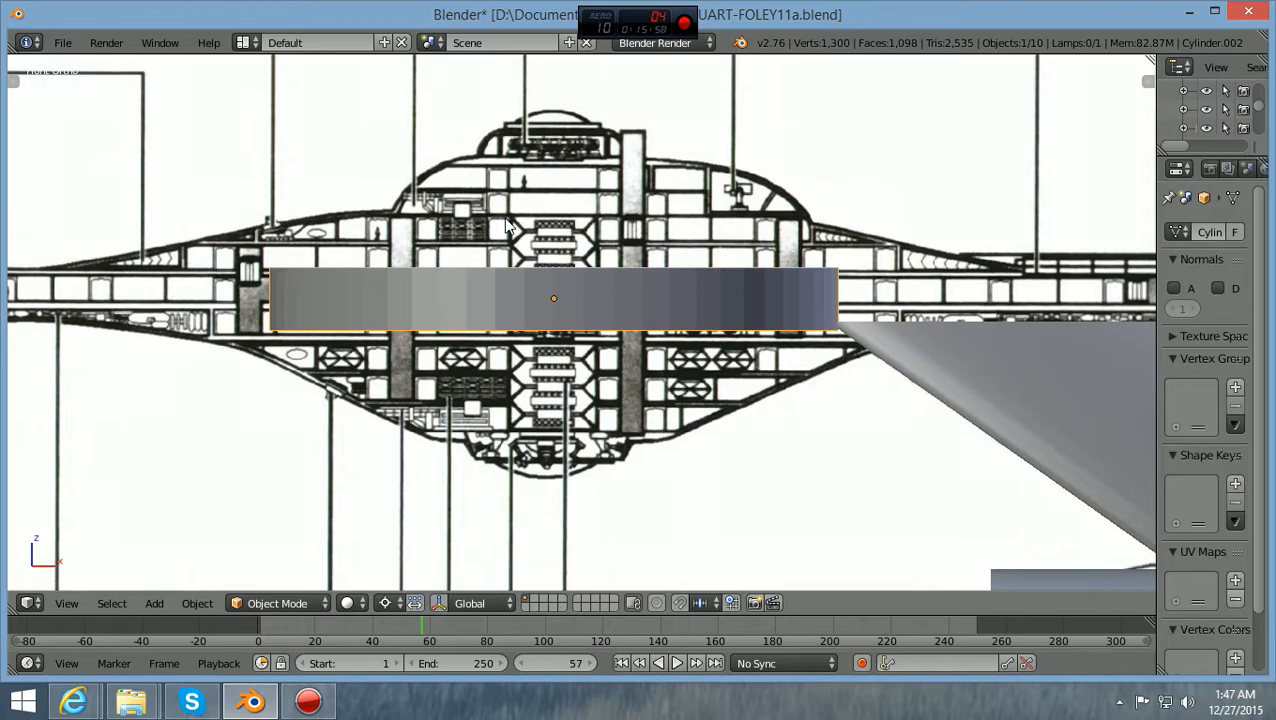
scroll(490, 190, "up", 2)
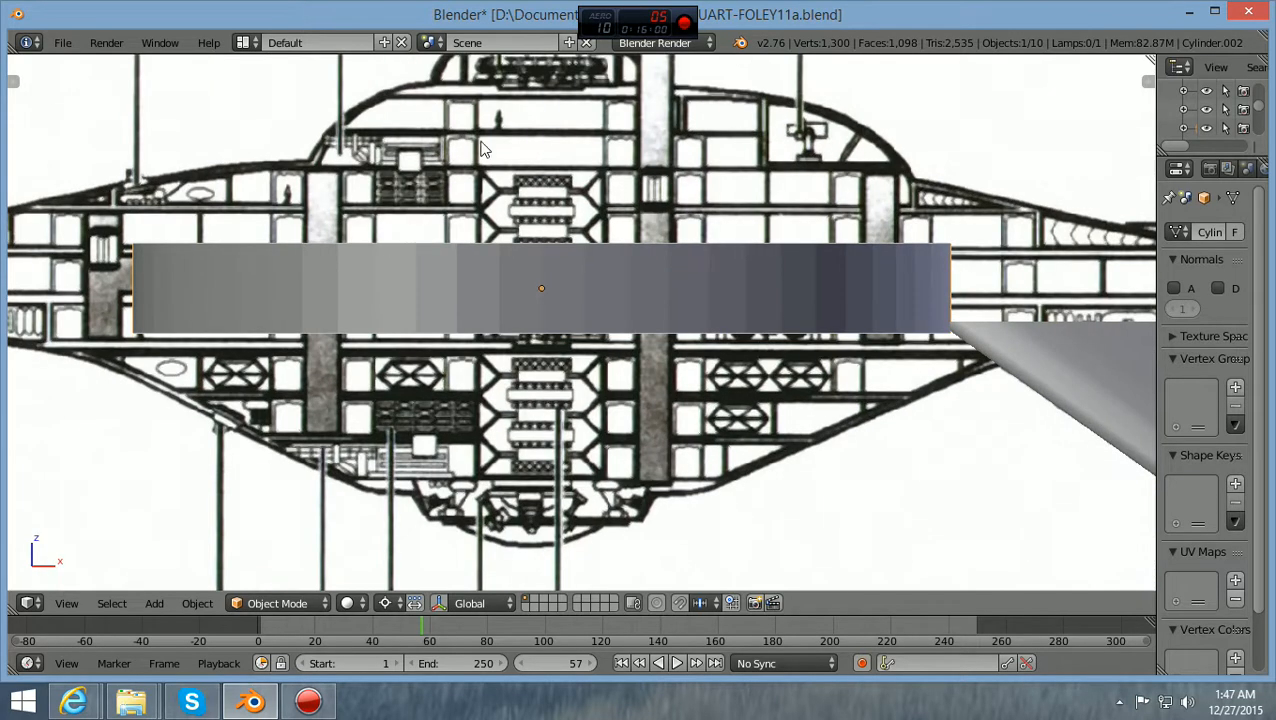
scroll(320, 212, "down", 1)
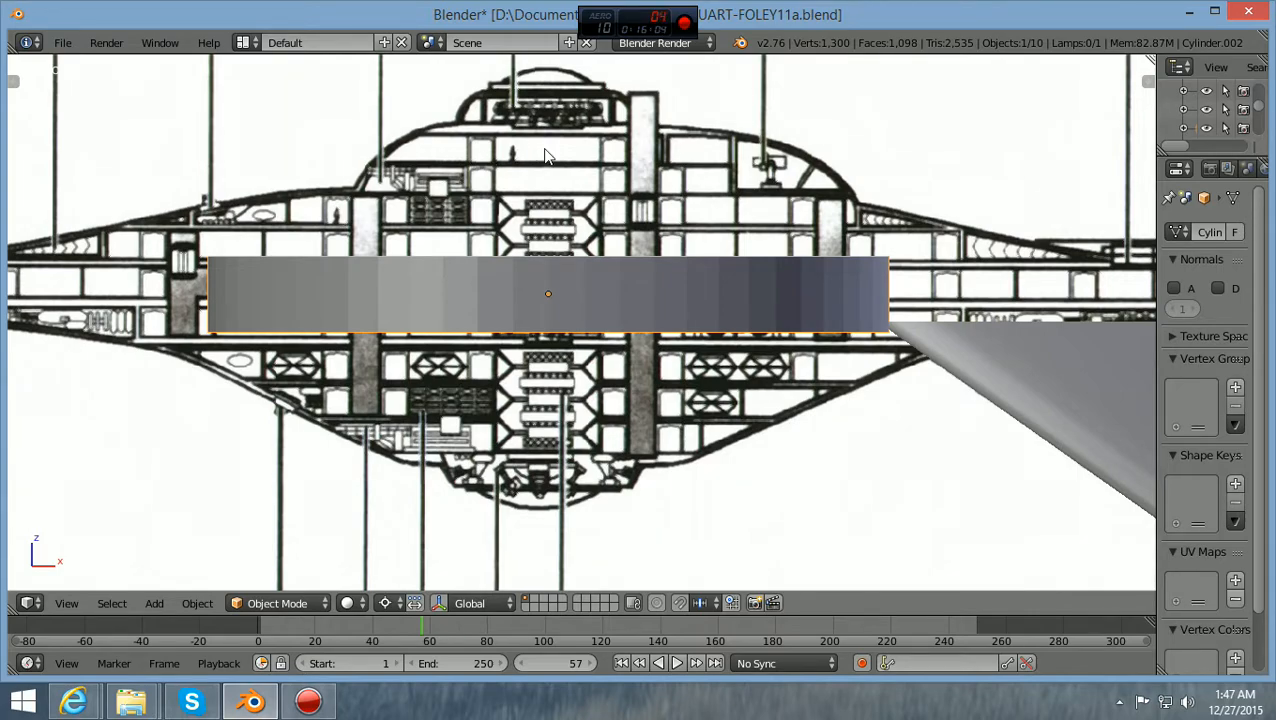
scroll(546, 155, "down", 1)
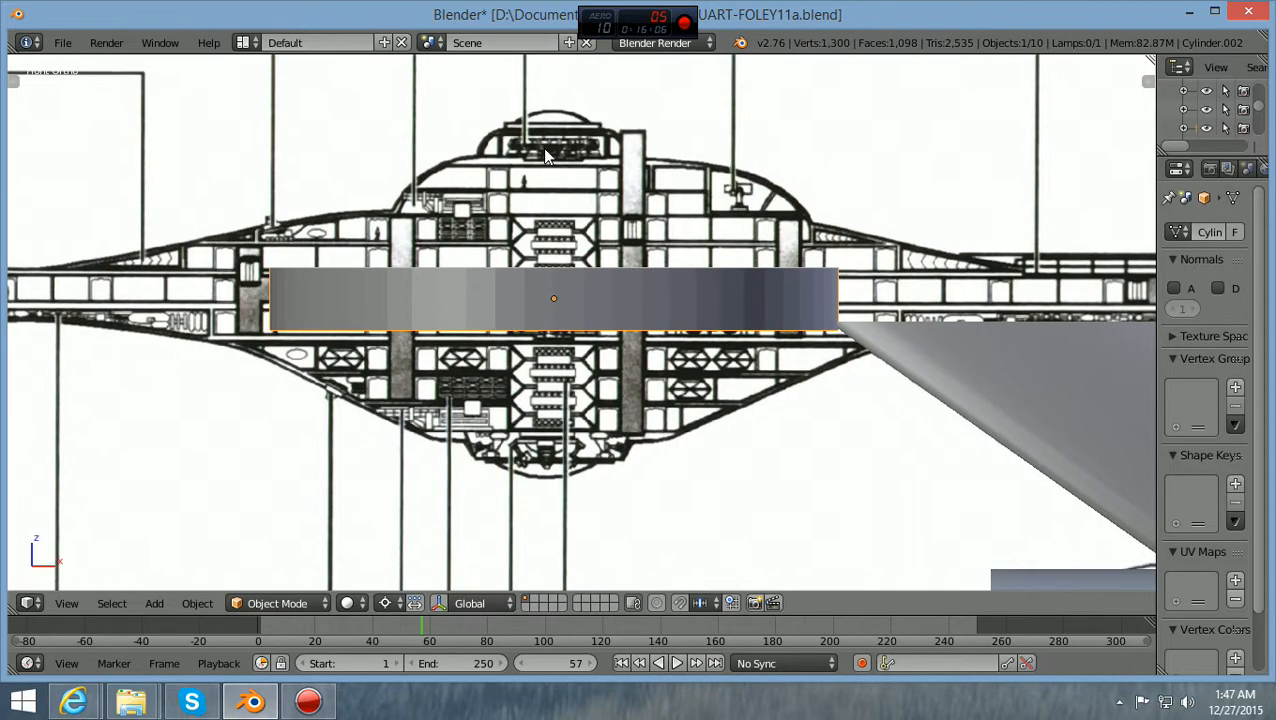
scroll(544, 155, "up", 1)
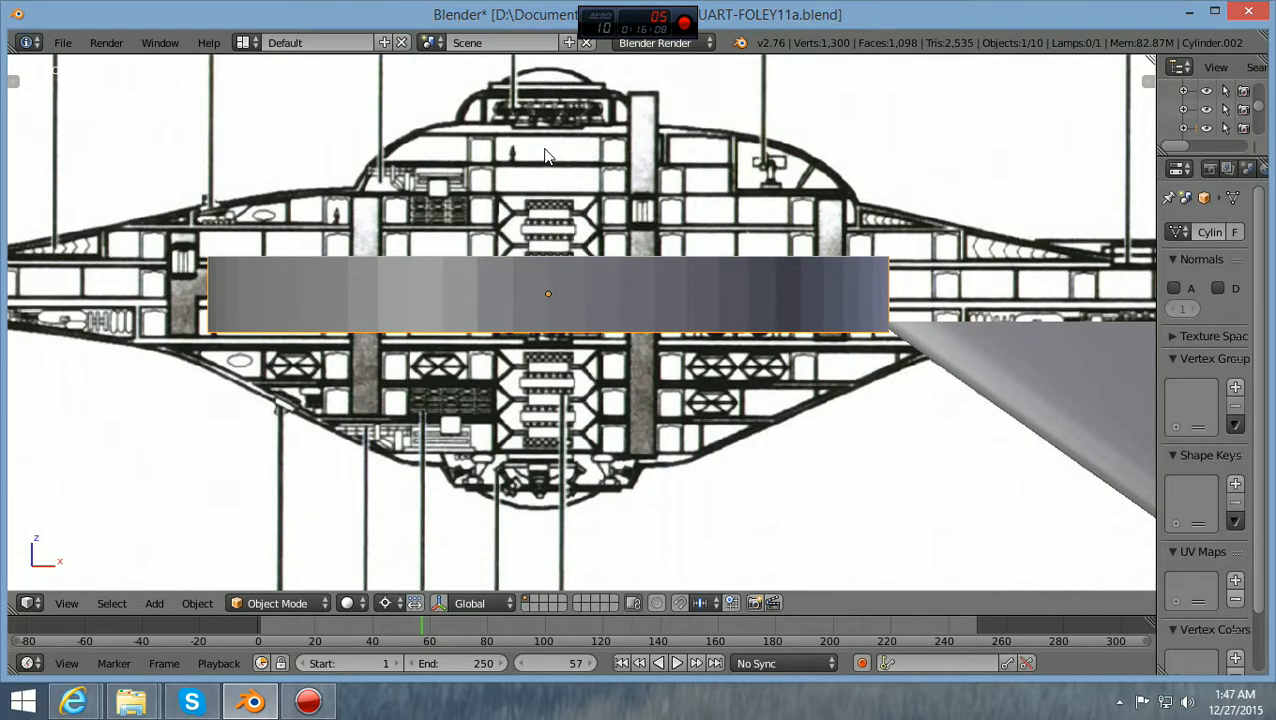
scroll(545, 155, "down", 1)
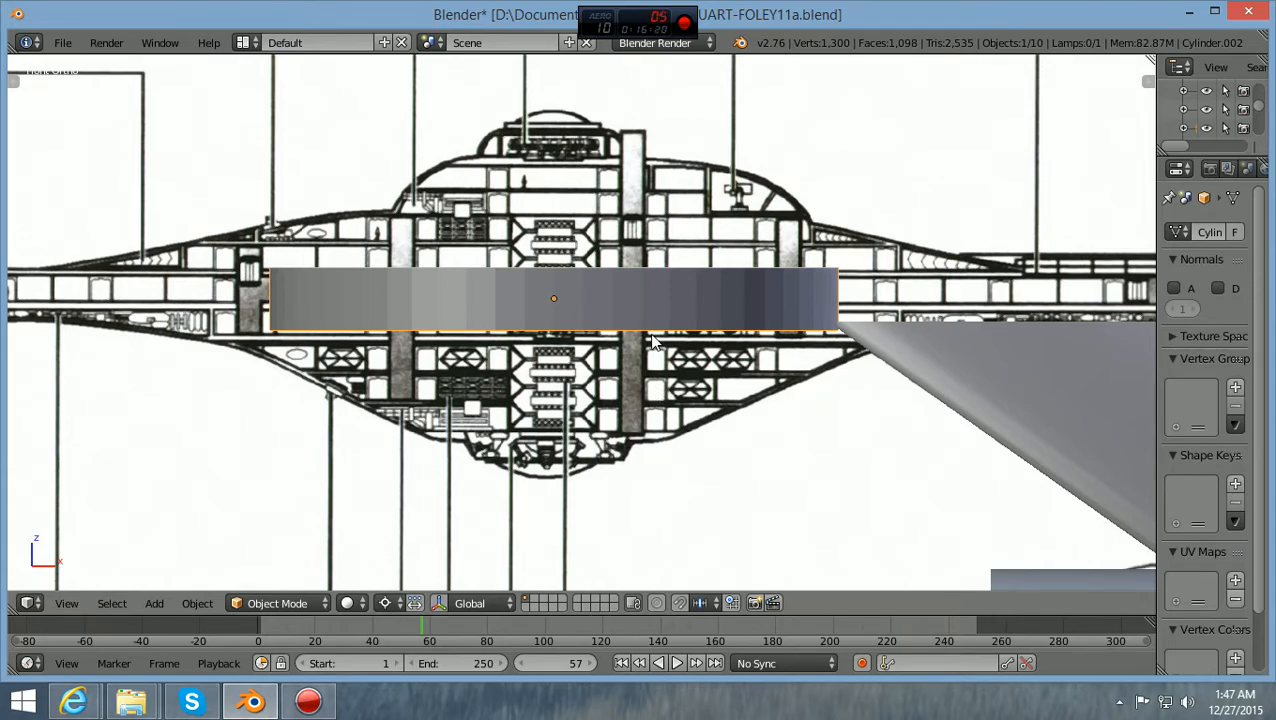
key("g")
key("z")
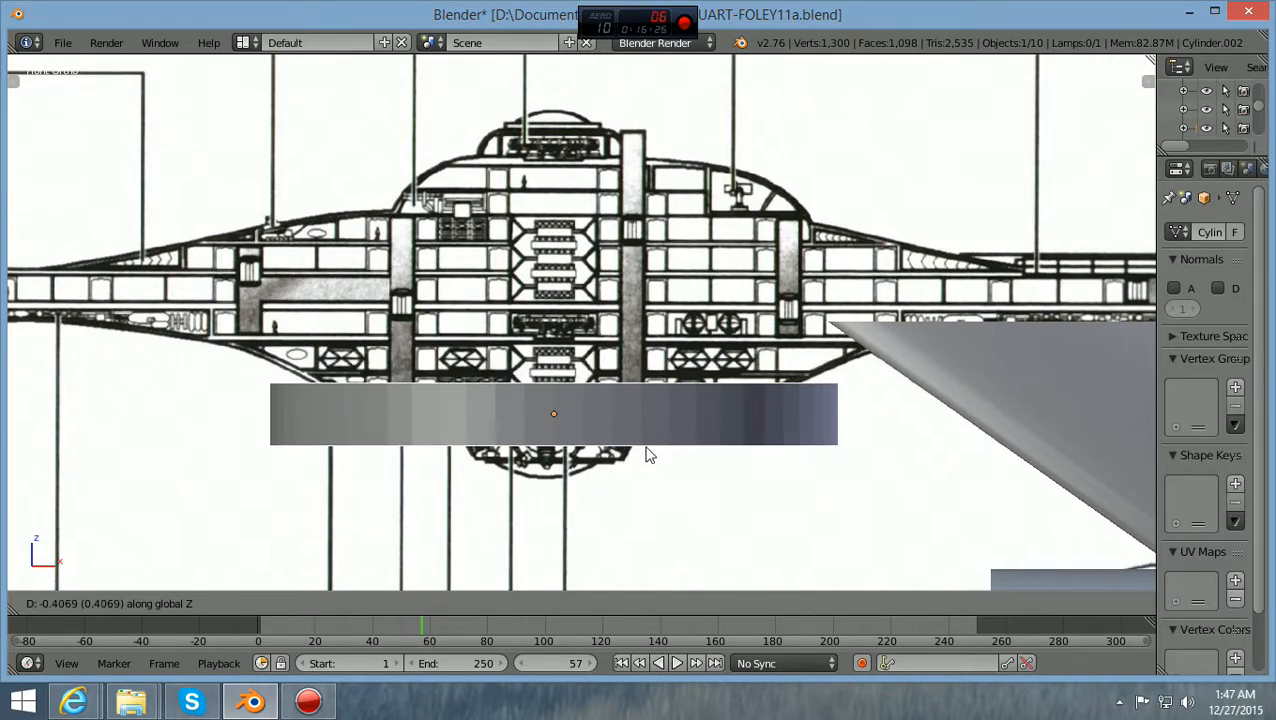
left_click(646, 455)
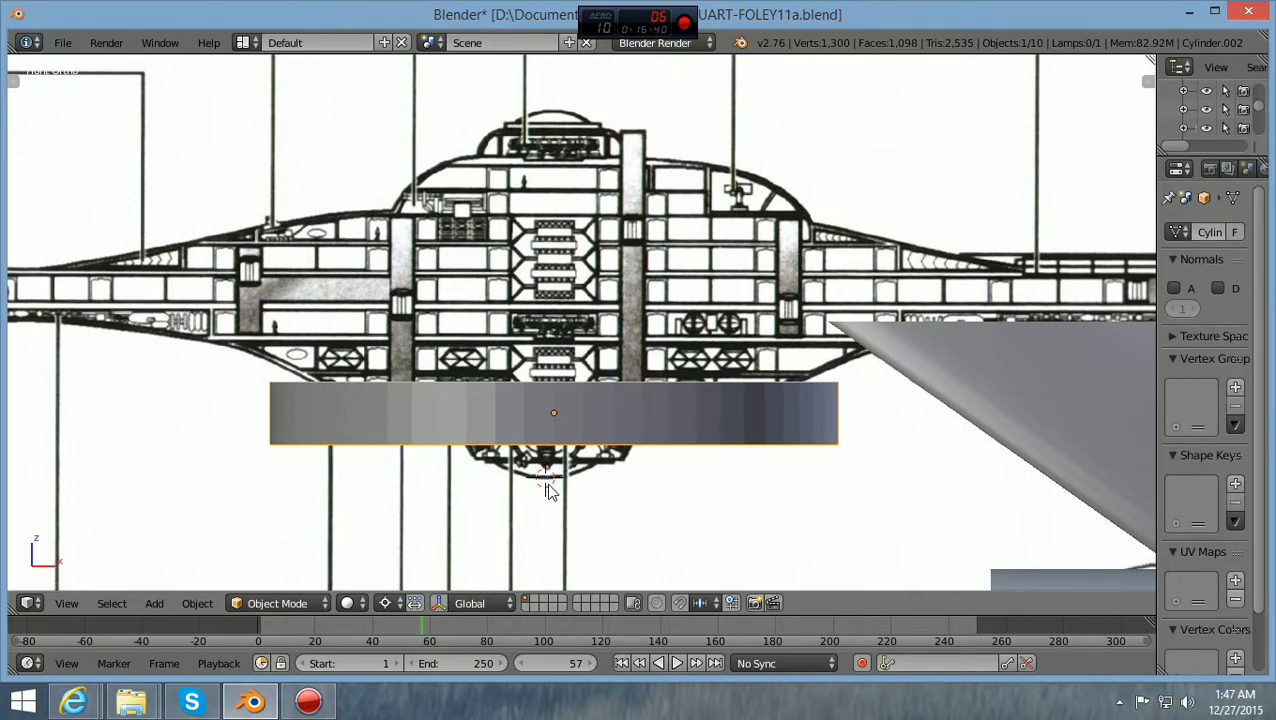
Place the 3D cursor on the small central fitting inside the saucer's lower dome
scroll(550, 490, "up", 3)
scroll(548, 485, "down", 1)
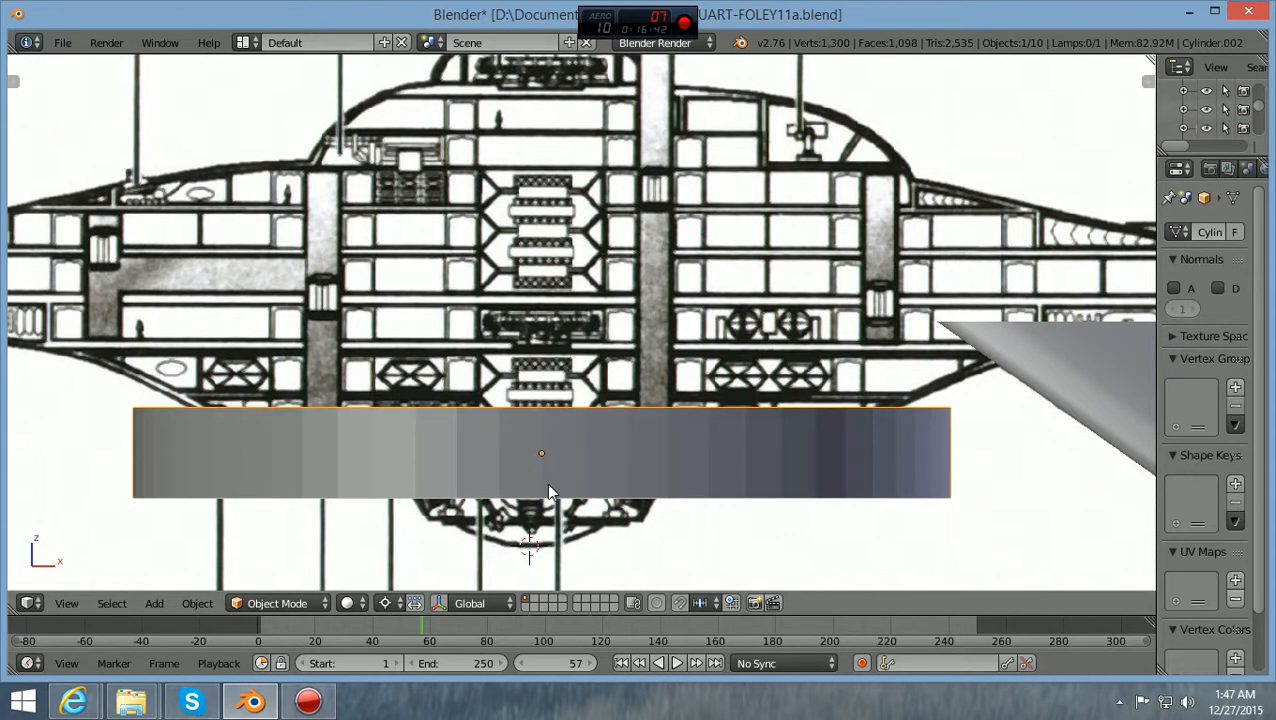
scroll(548, 488, "down", 1)
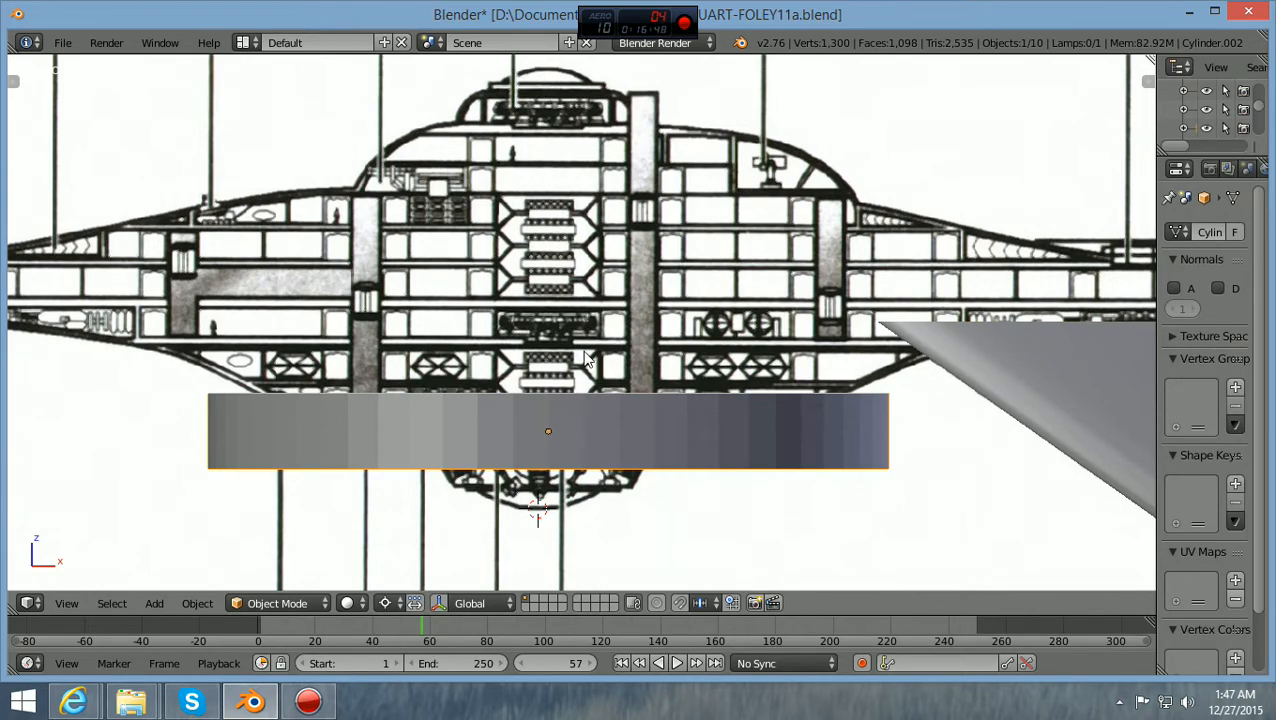
scroll(586, 360, "down", 2, "shift")
scroll(587, 360, "up", 6)
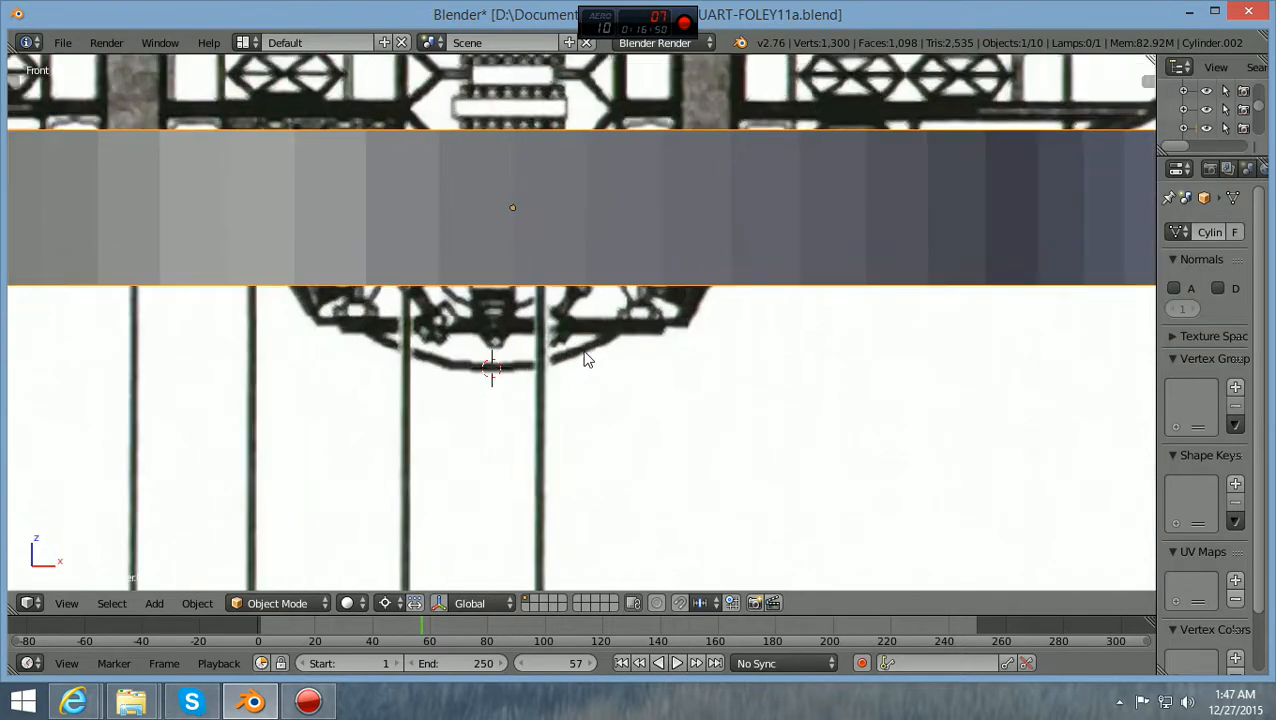
scroll(587, 360, "up", 4)
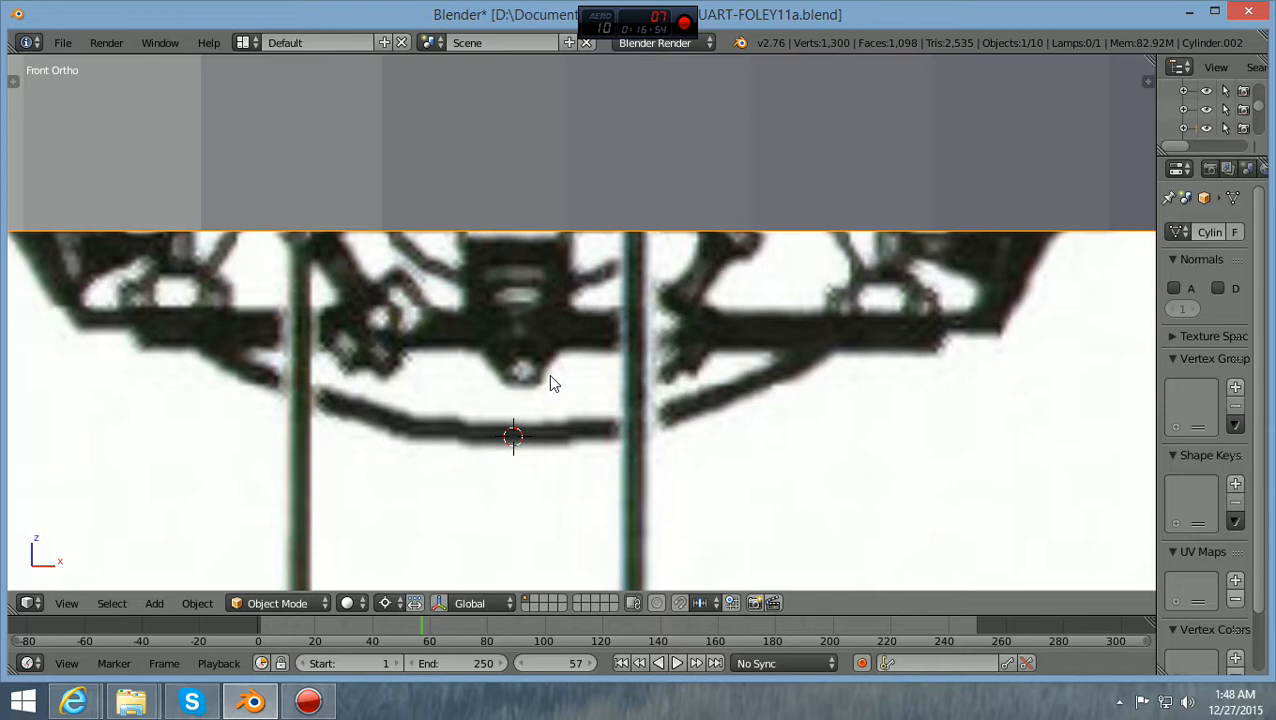
scroll(550, 378, "down", 2)
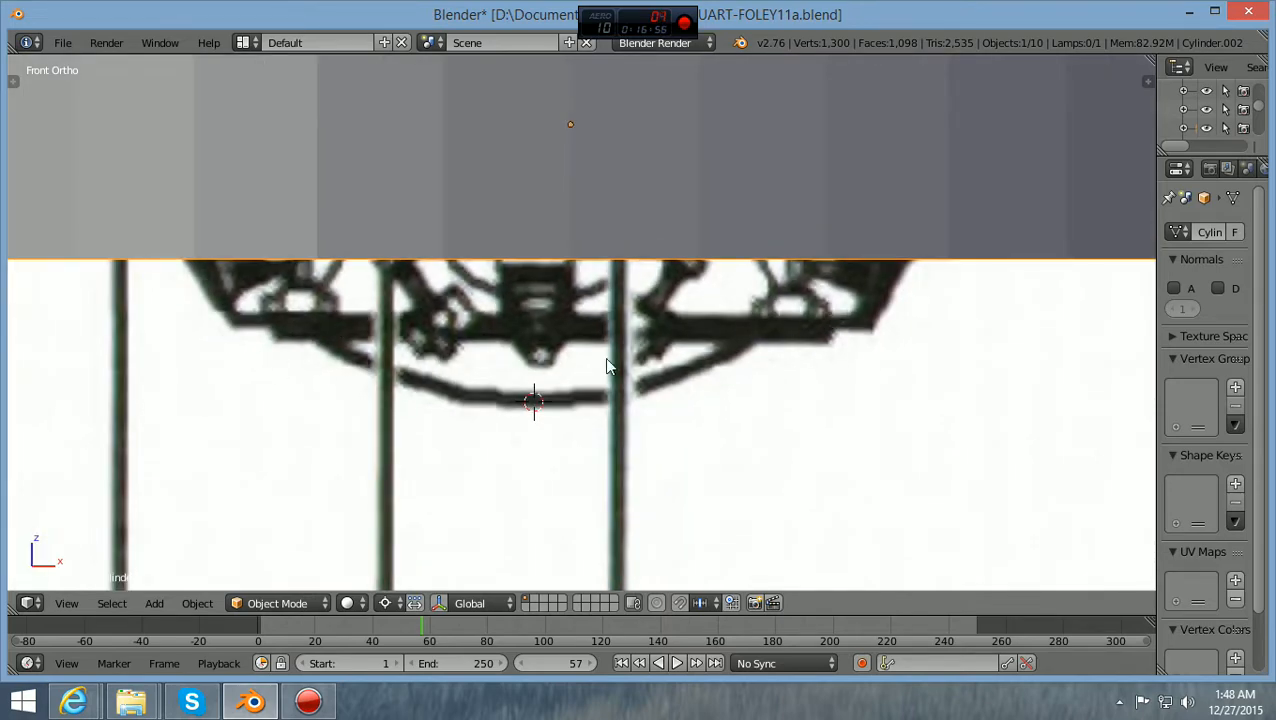
scroll(604, 357, "up", 1)
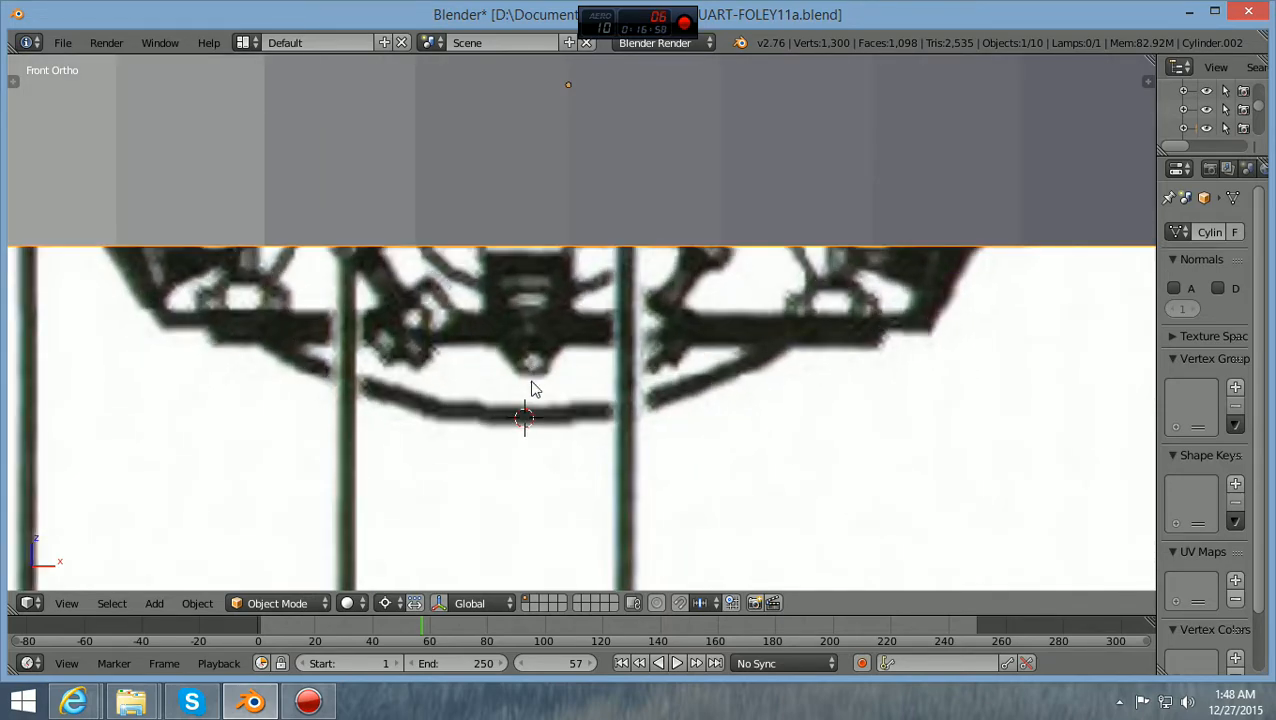
left_click(530, 361)
Shift the disc about 0.027 units along negative X to line up its origin with the 3D cursor
scroll(529, 362, "down", 4)
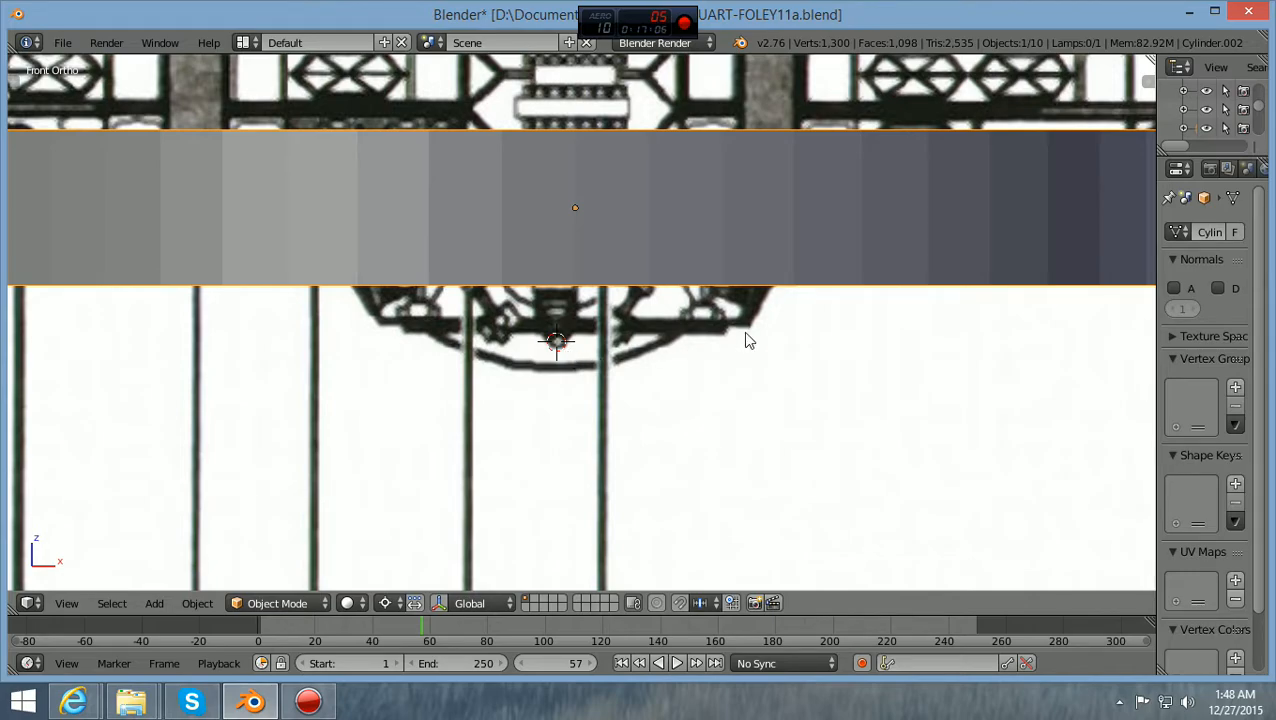
key("g")
key("x")
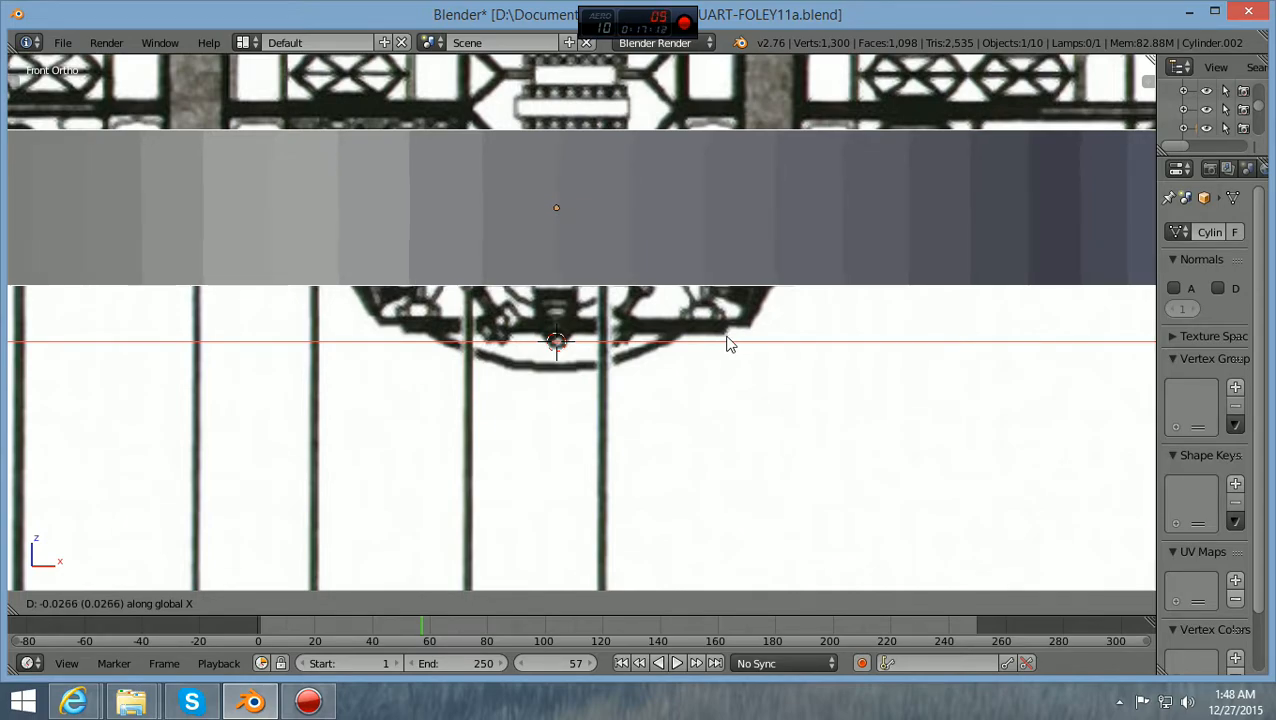
left_click(728, 343)
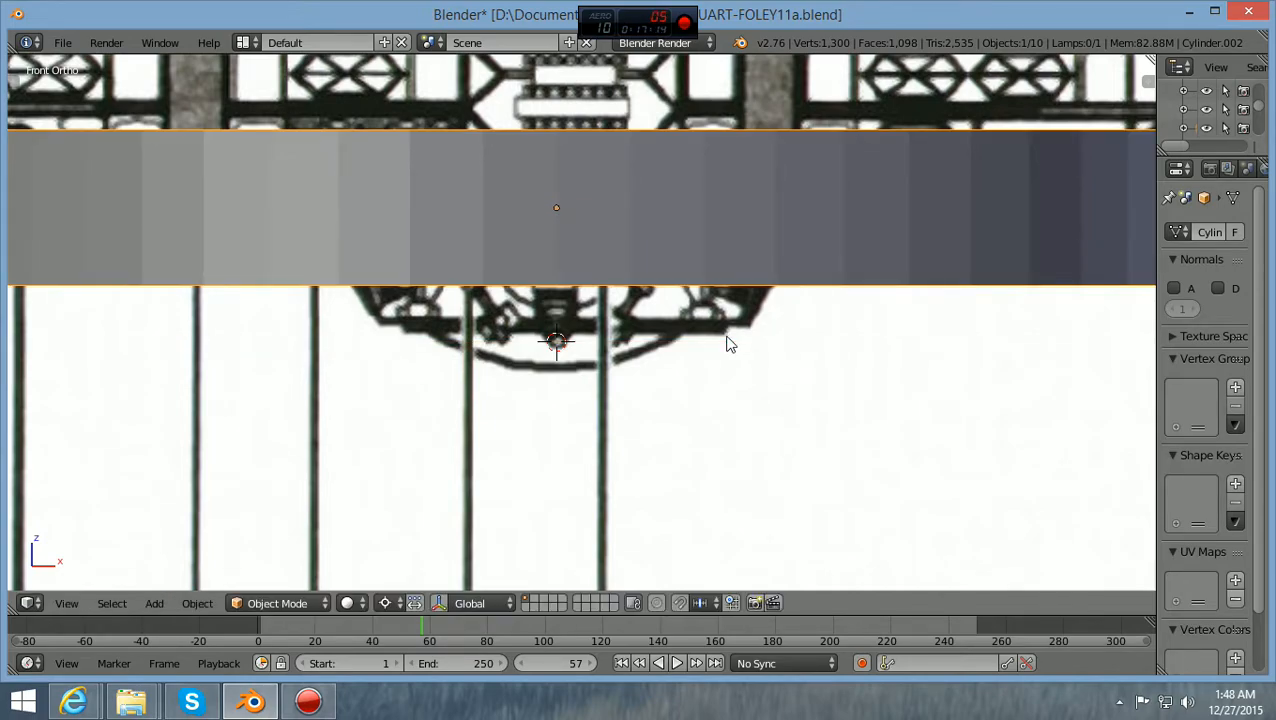
Raise the disc about 0.39 units along Z to the level of the blueprint saucer's rim
scroll(728, 343, "down", 4)
scroll(728, 343, "down", 1)
scroll(728, 343, "up", 2)
scroll(727, 343, "down", 2)
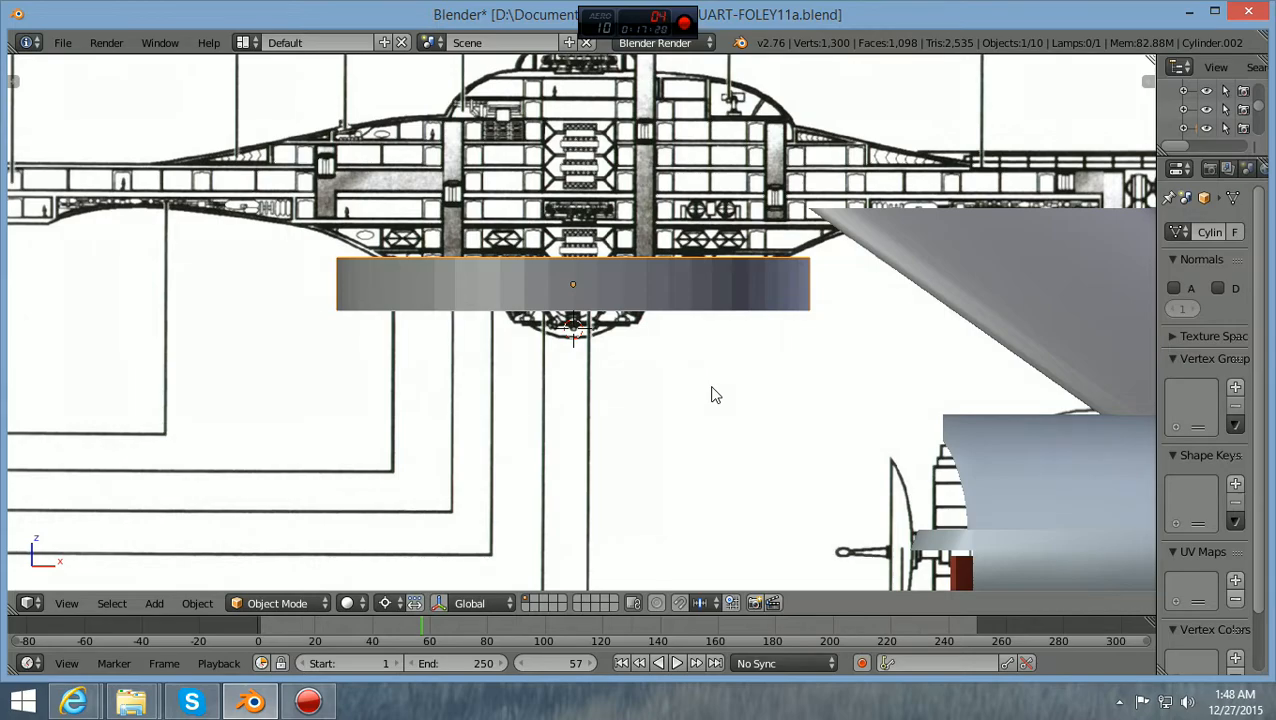
key("g")
key("z")
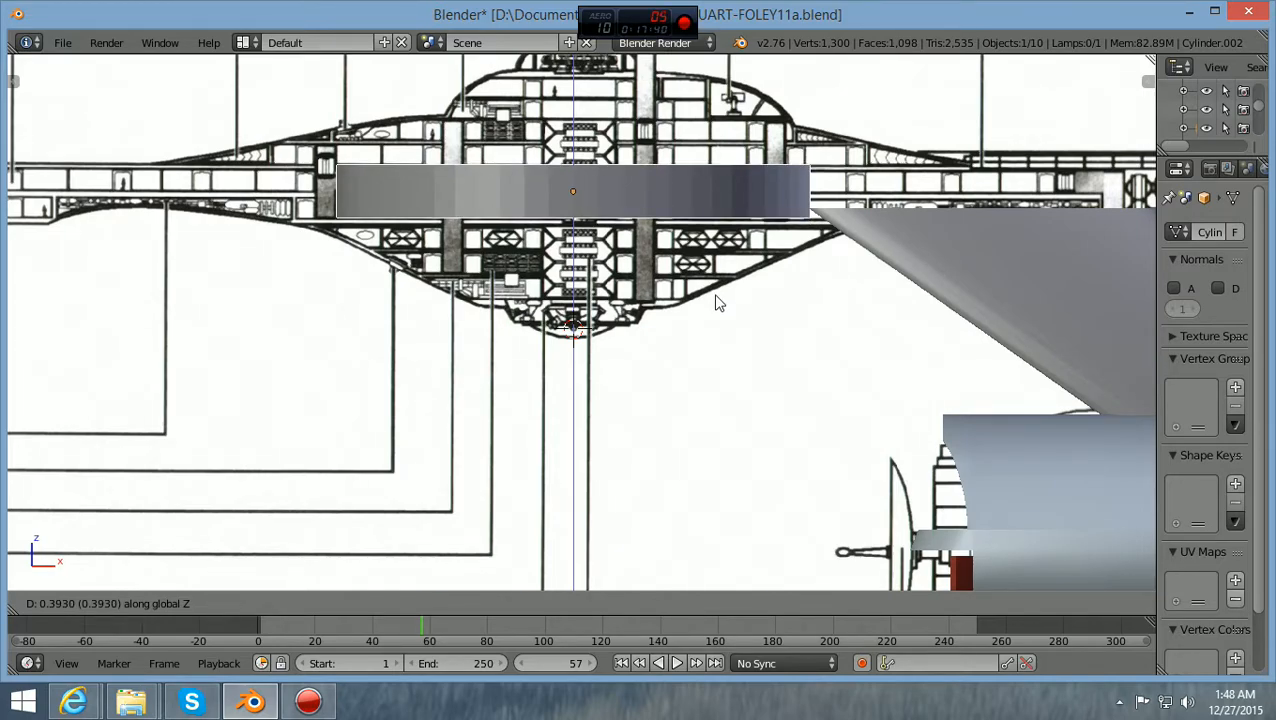
left_click(716, 303)
Check the disc's height and centring against the front-view saucer cutaway at different magnifications
scroll(716, 303, "down", 3)
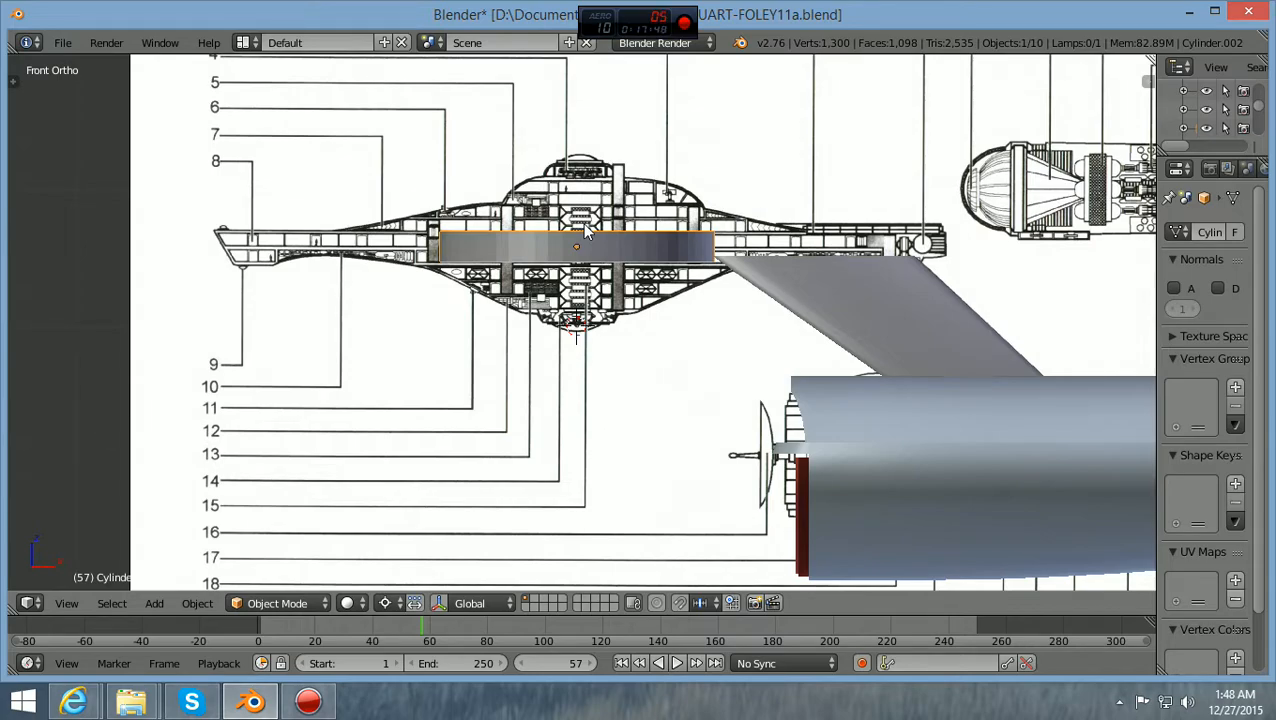
scroll(582, 222, "up", 5, "shift")
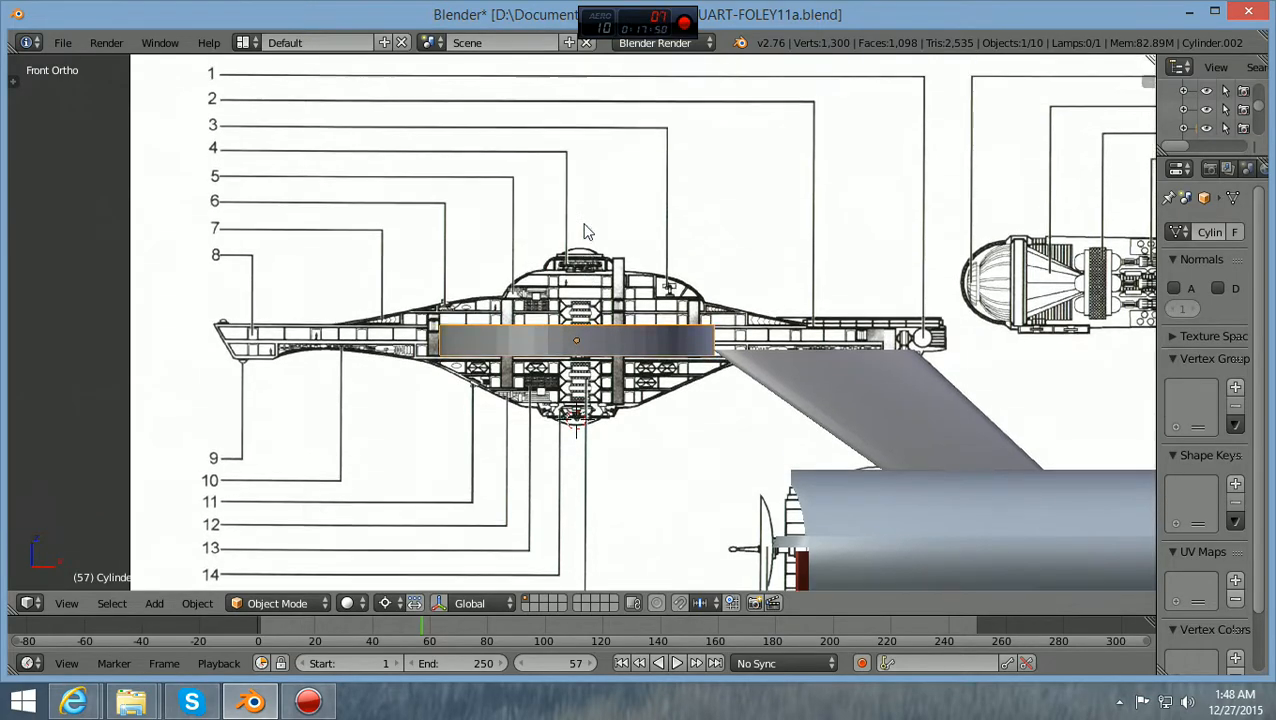
scroll(587, 232, "up", 4)
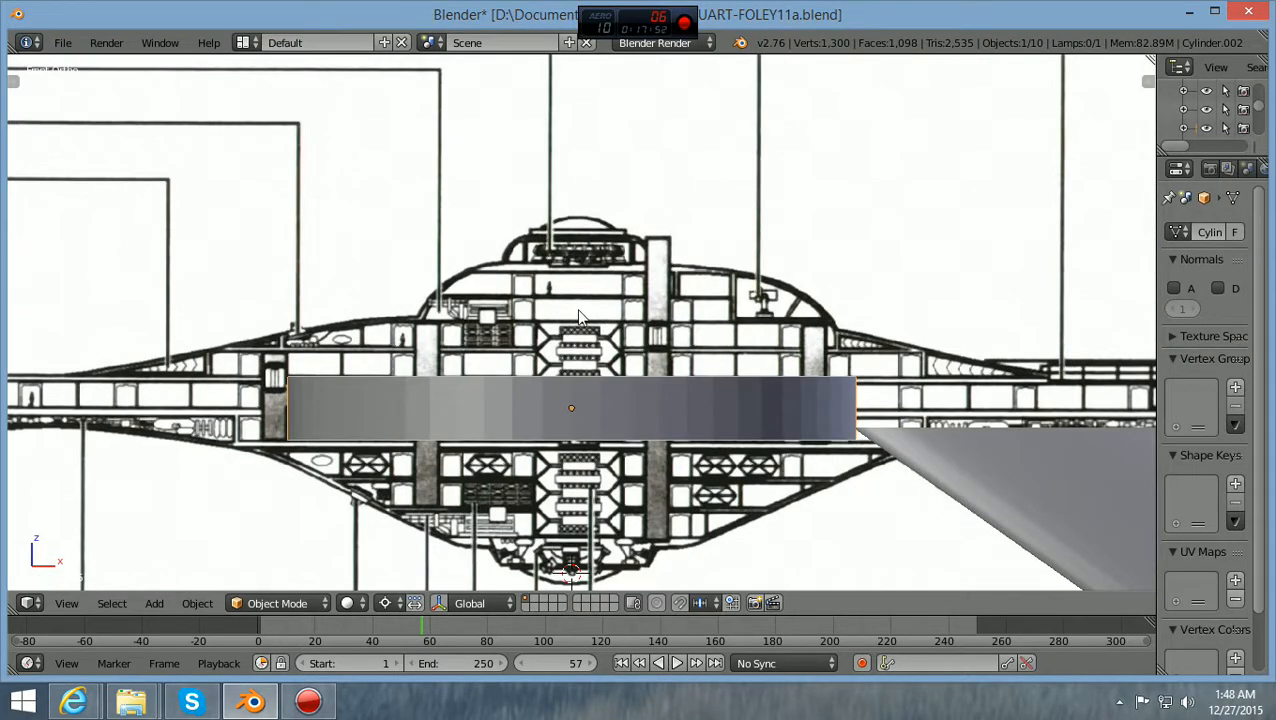
scroll(581, 316, "down", 1)
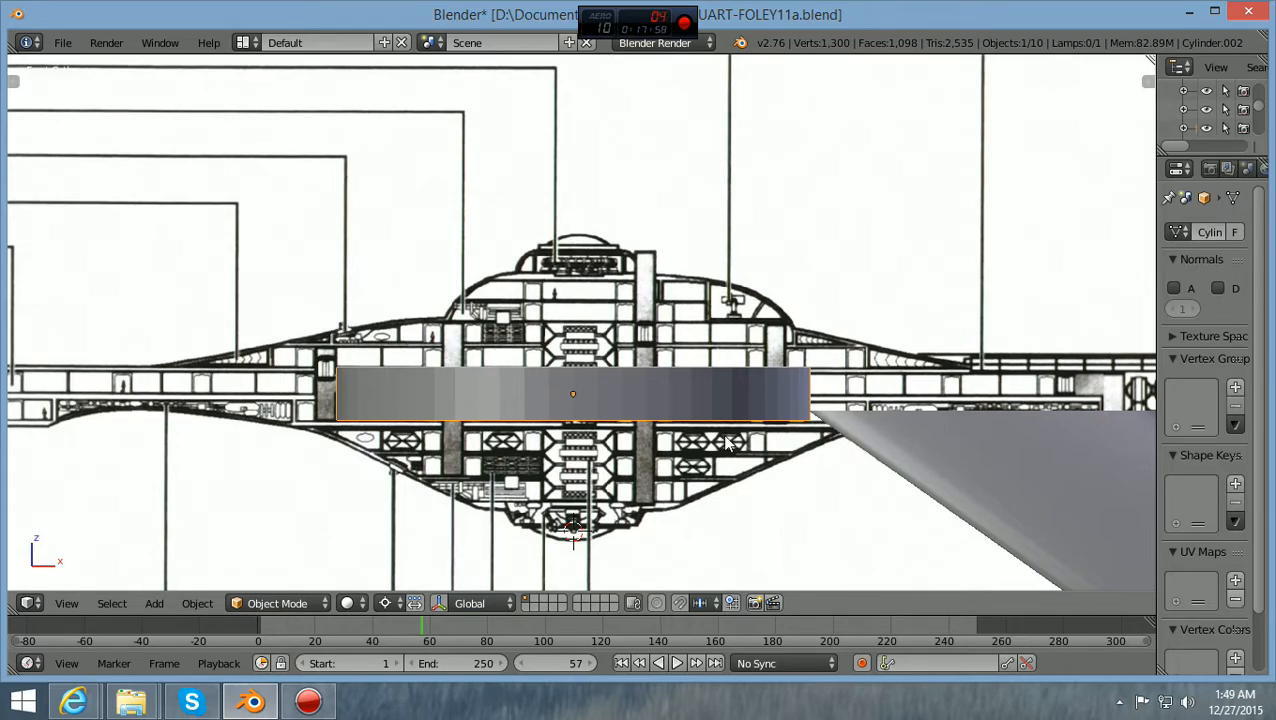
scroll(726, 445, "up", 1)
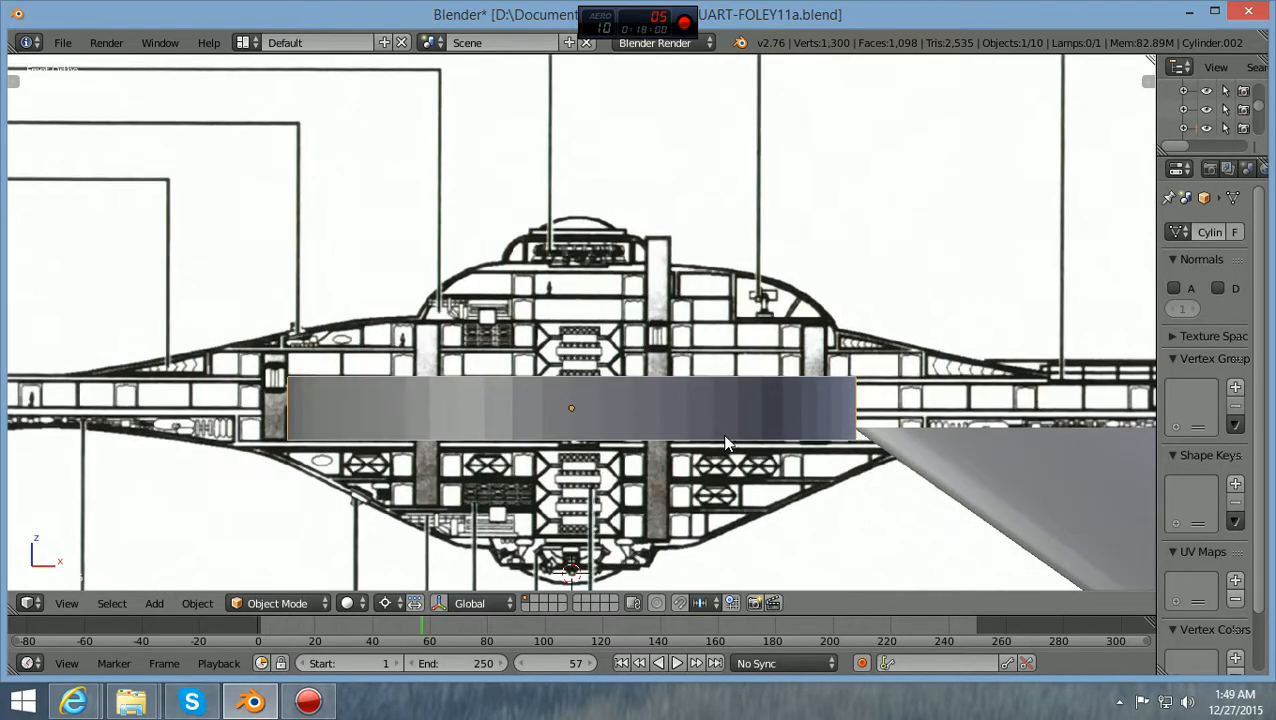
scroll(727, 445, "down", 1)
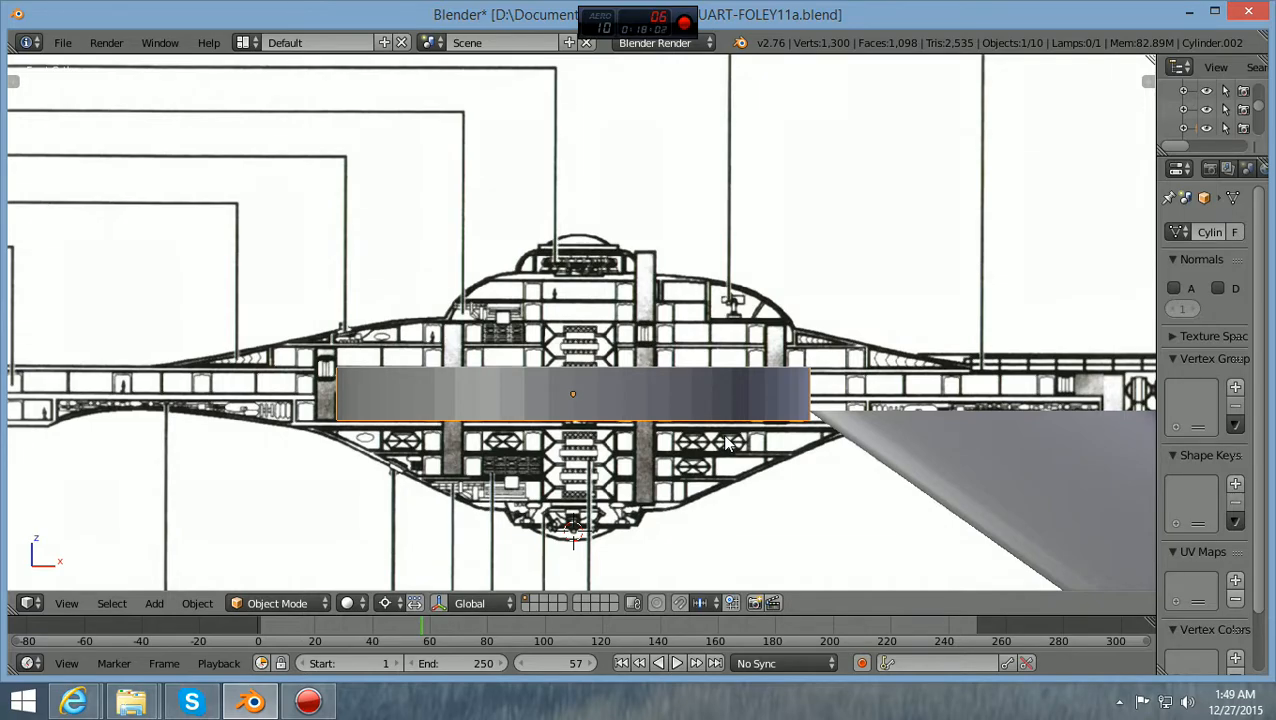
scroll(727, 445, "up", 1)
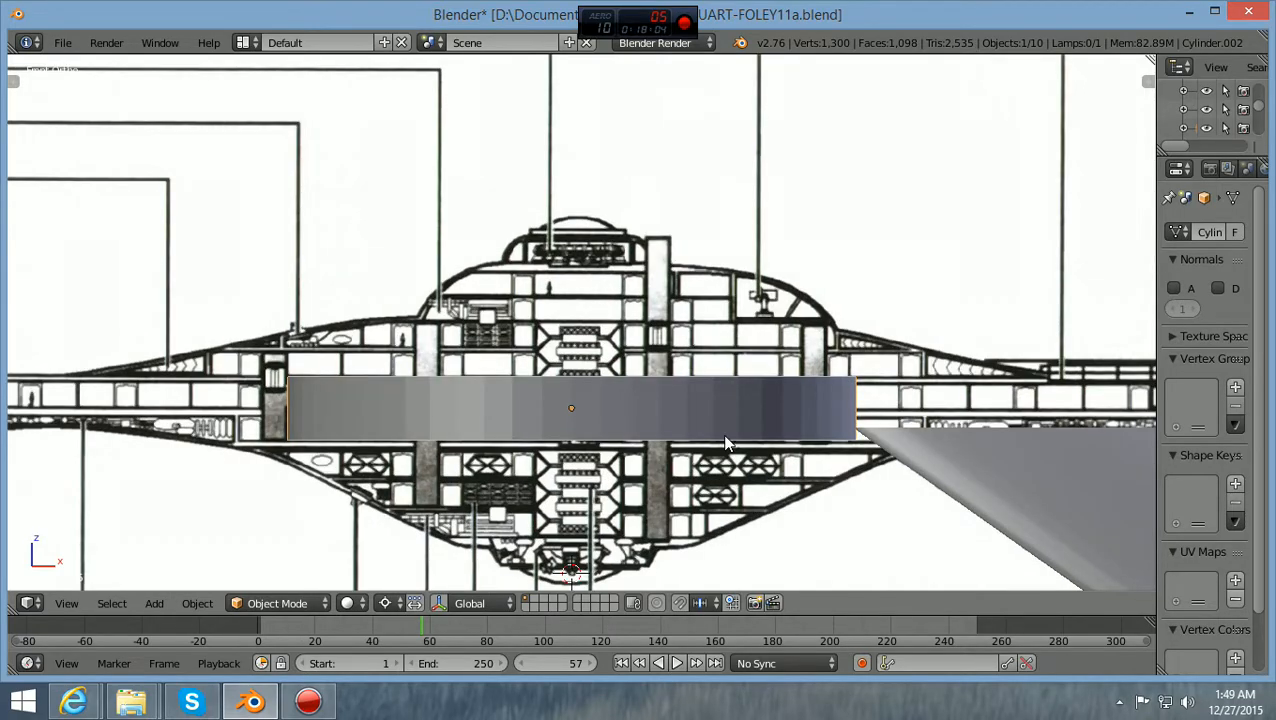
scroll(727, 444, "down", 2)
Compare the disc with the saucer and side profile on the top-view Stuart Foley blueprint, and return to the front view
key("KP_7")
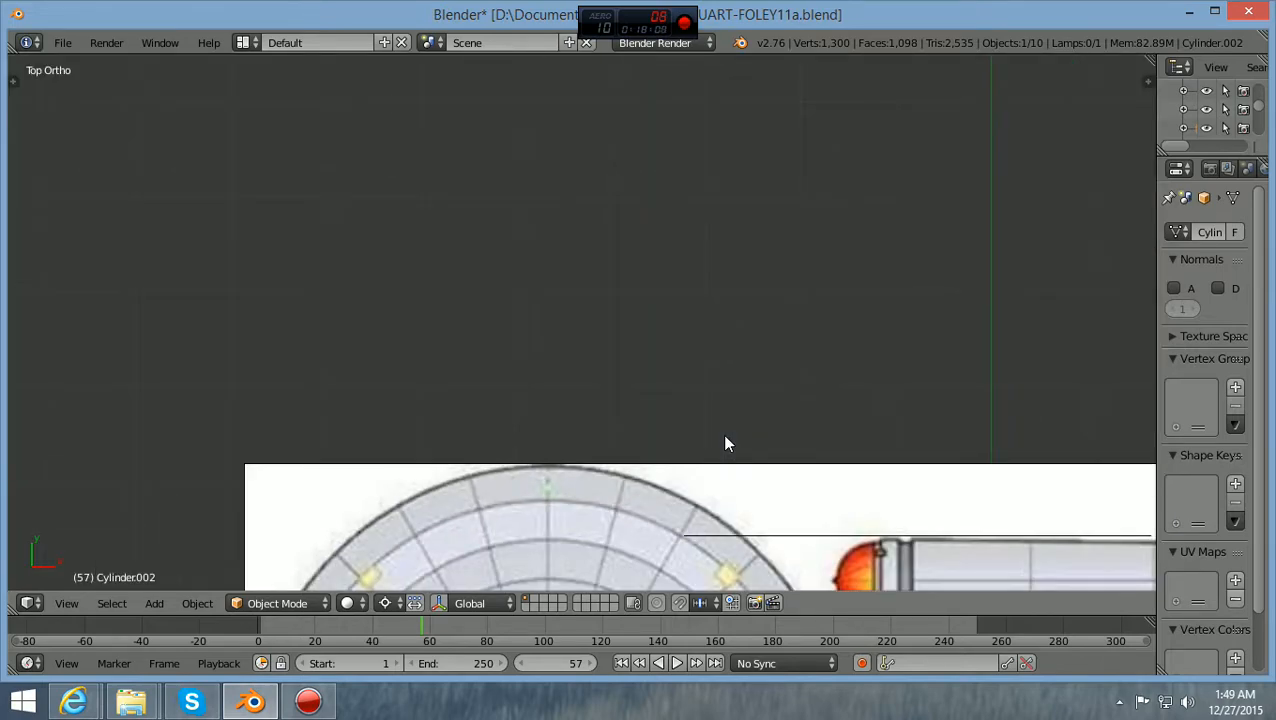
scroll(727, 445, "down", 6, "shift")
scroll(727, 445, "down", 4, "shift")
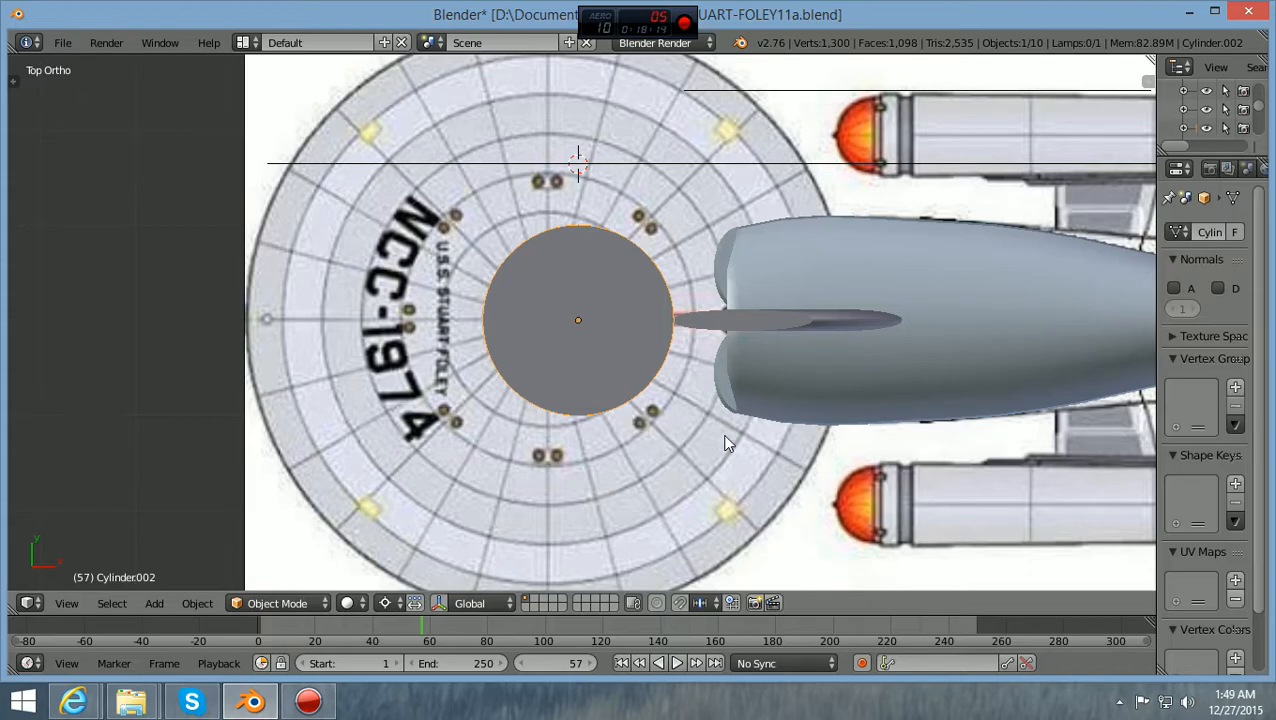
scroll(727, 445, "down", 3)
scroll(727, 445, "up", 1)
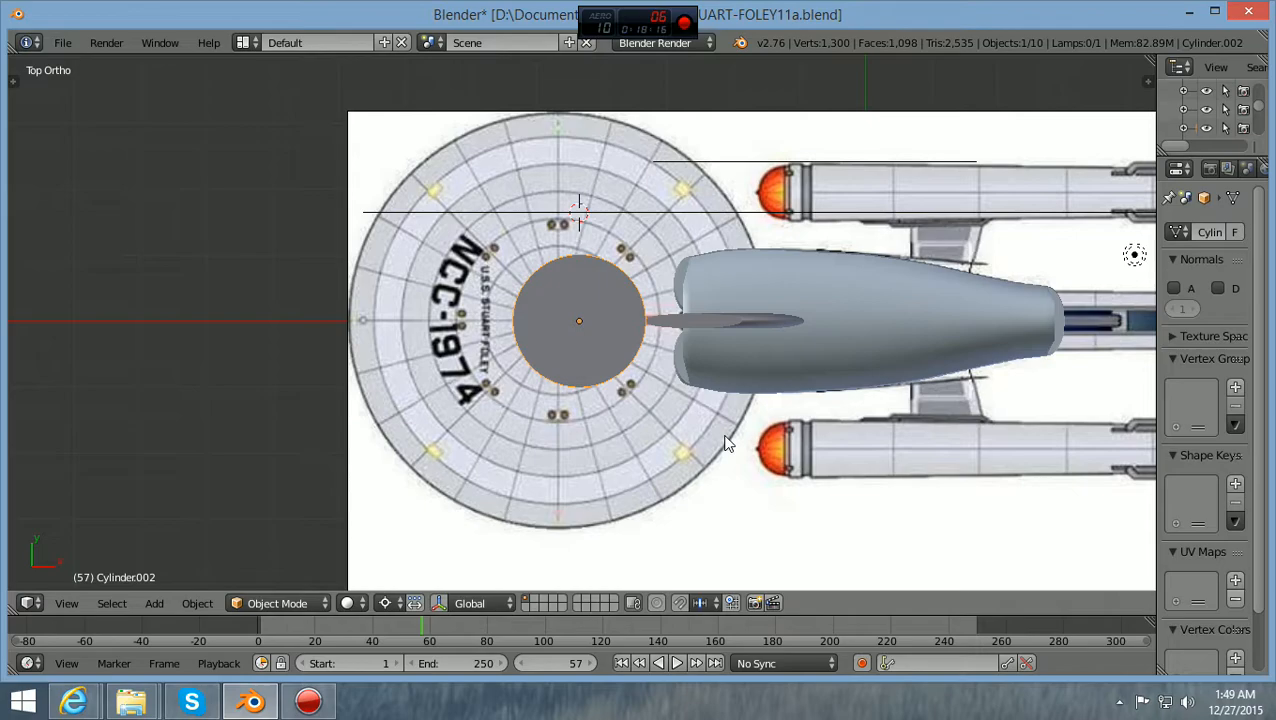
scroll(727, 445, "down", 1)
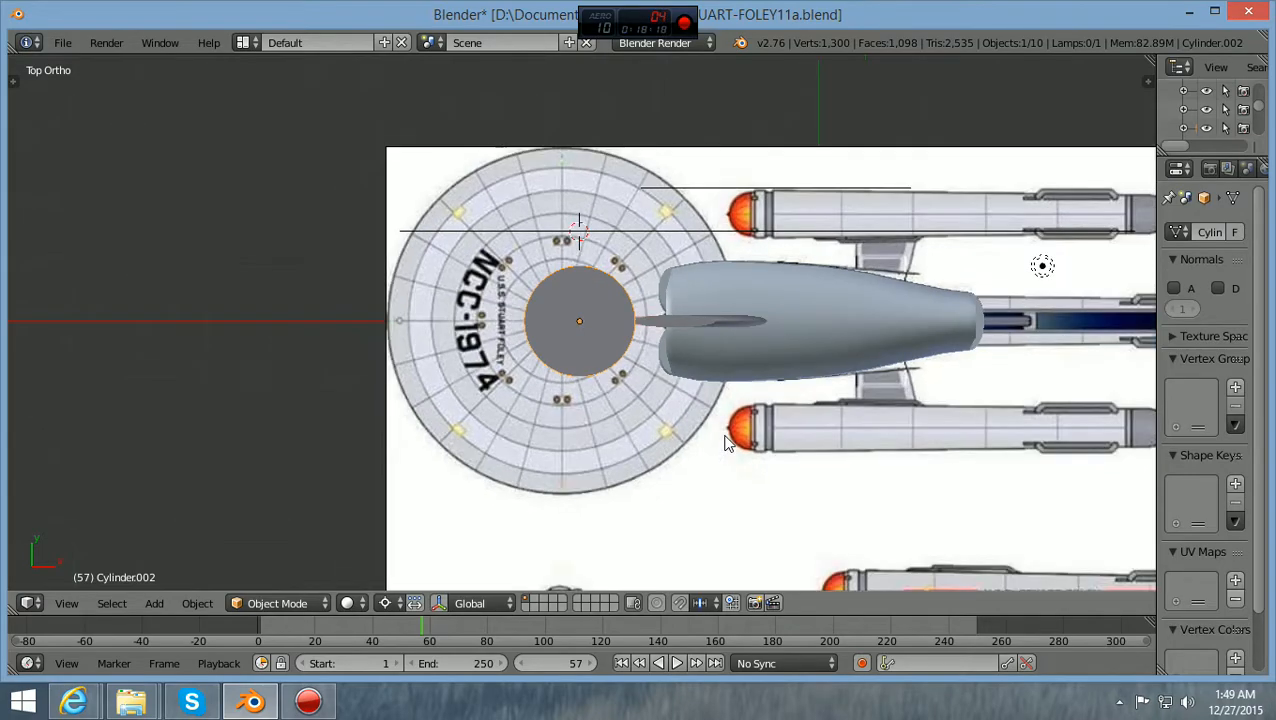
scroll(727, 445, "down", 1)
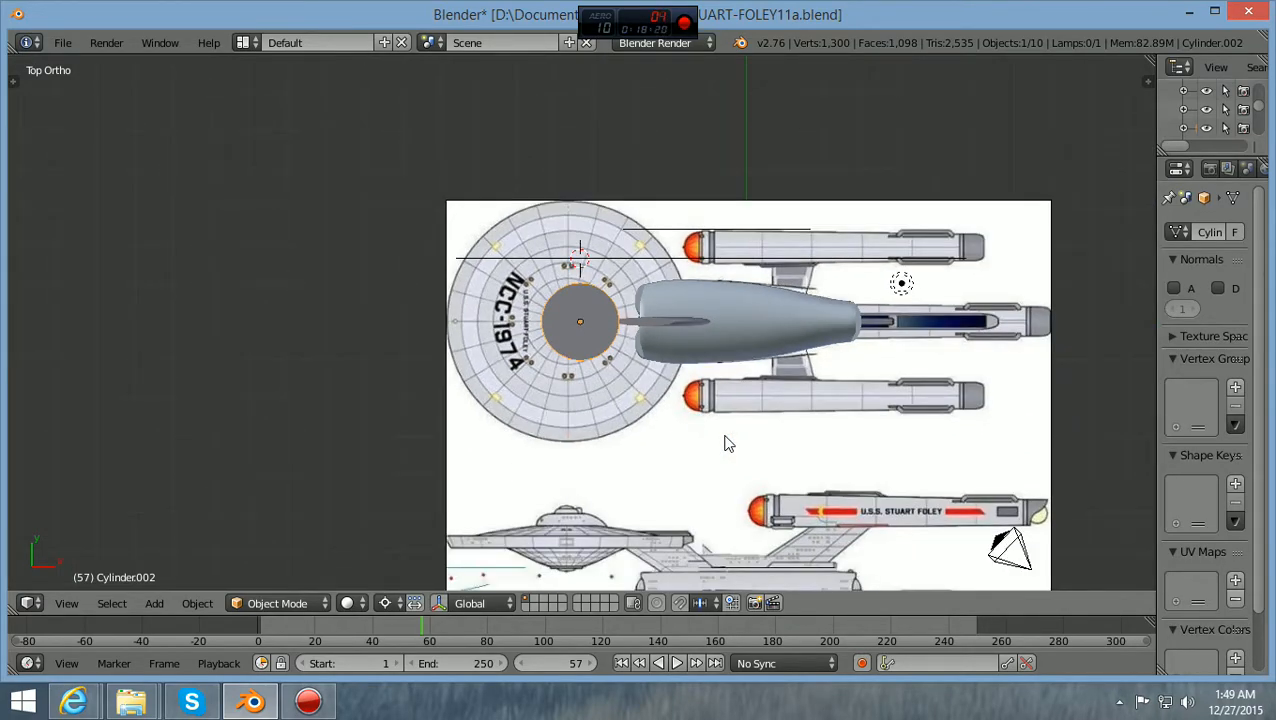
scroll(727, 445, "down", 5, "shift")
scroll(727, 445, "up", 1)
scroll(727, 445, "up", 1)
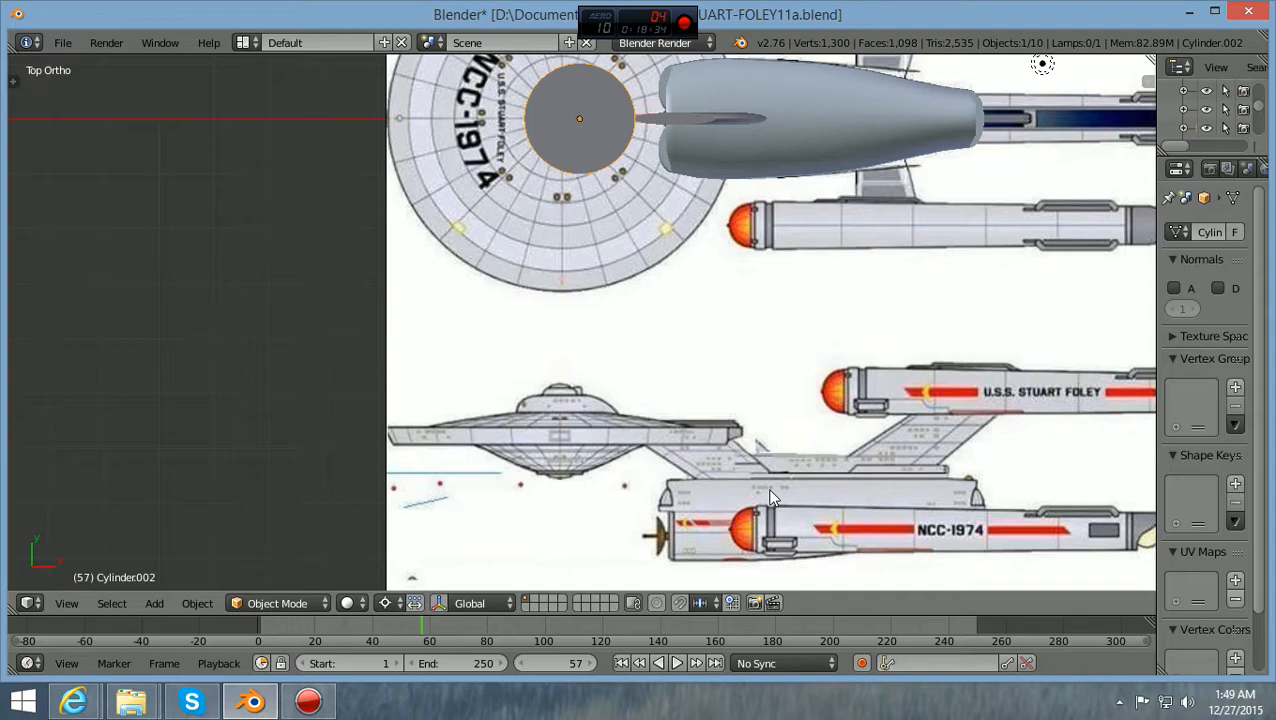
scroll(770, 497, "down", 2)
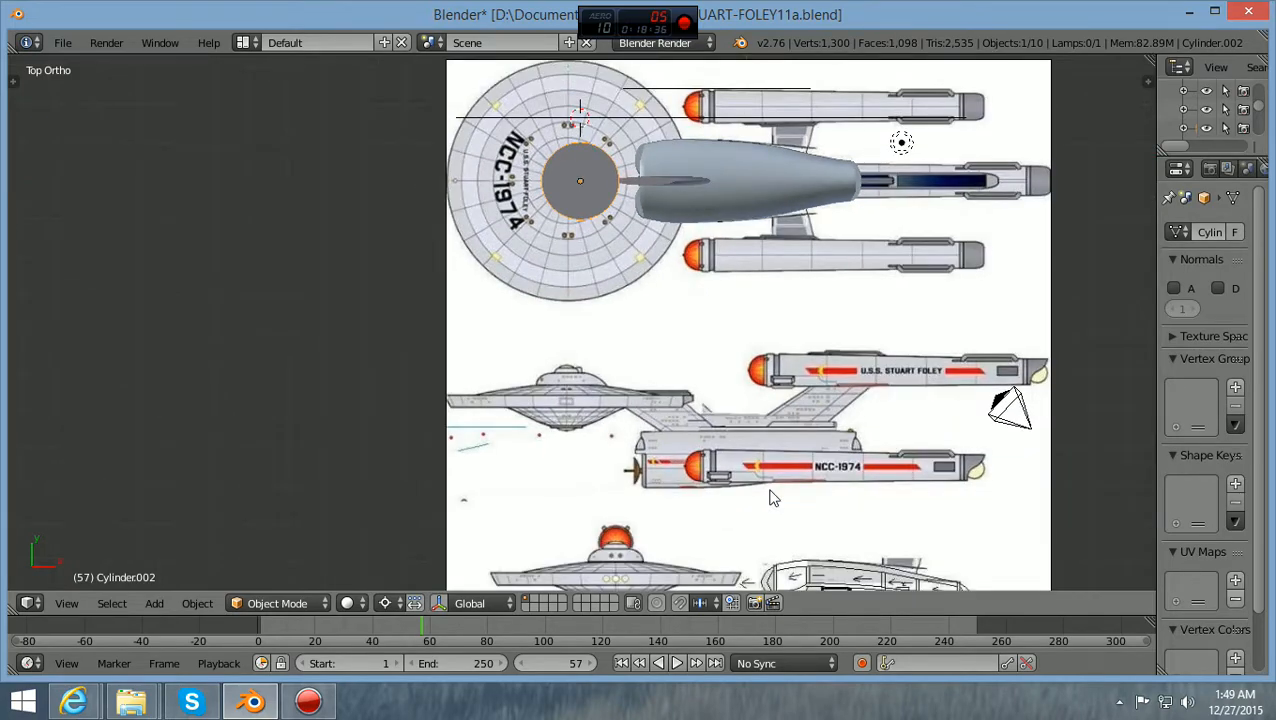
scroll(770, 497, "up", 2, "shift")
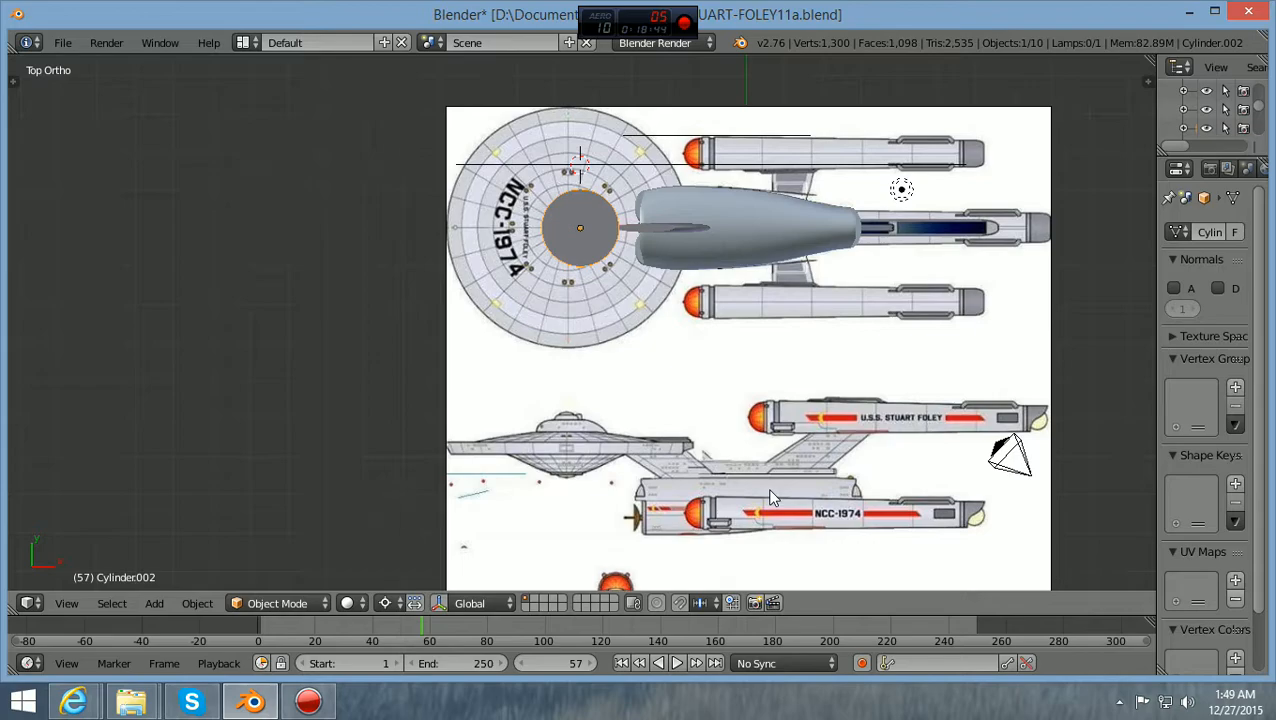
key("KP_1")
scroll(785, 492, "up", 1)
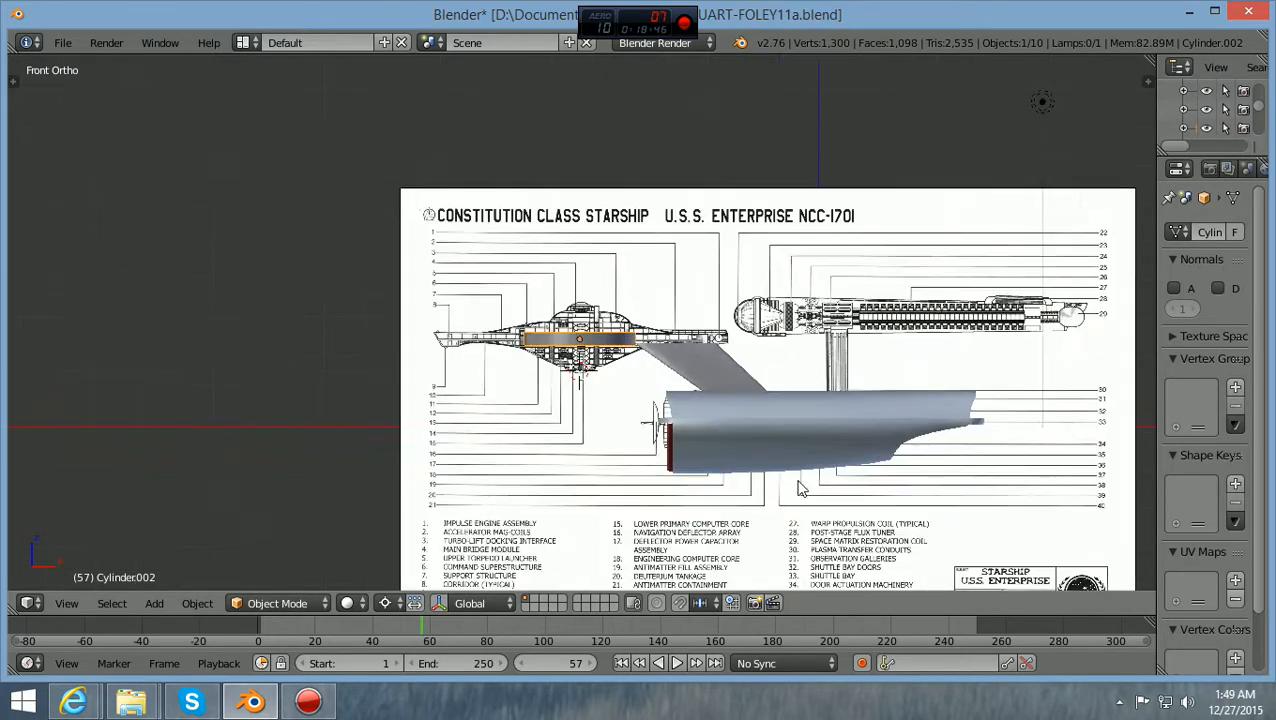
Compare the disc's height and width with the saucer cutaway and the connecting neck on the front-view Constitution-class blueprint
scroll(826, 478, "up", 1)
scroll(826, 478, "up", 1)
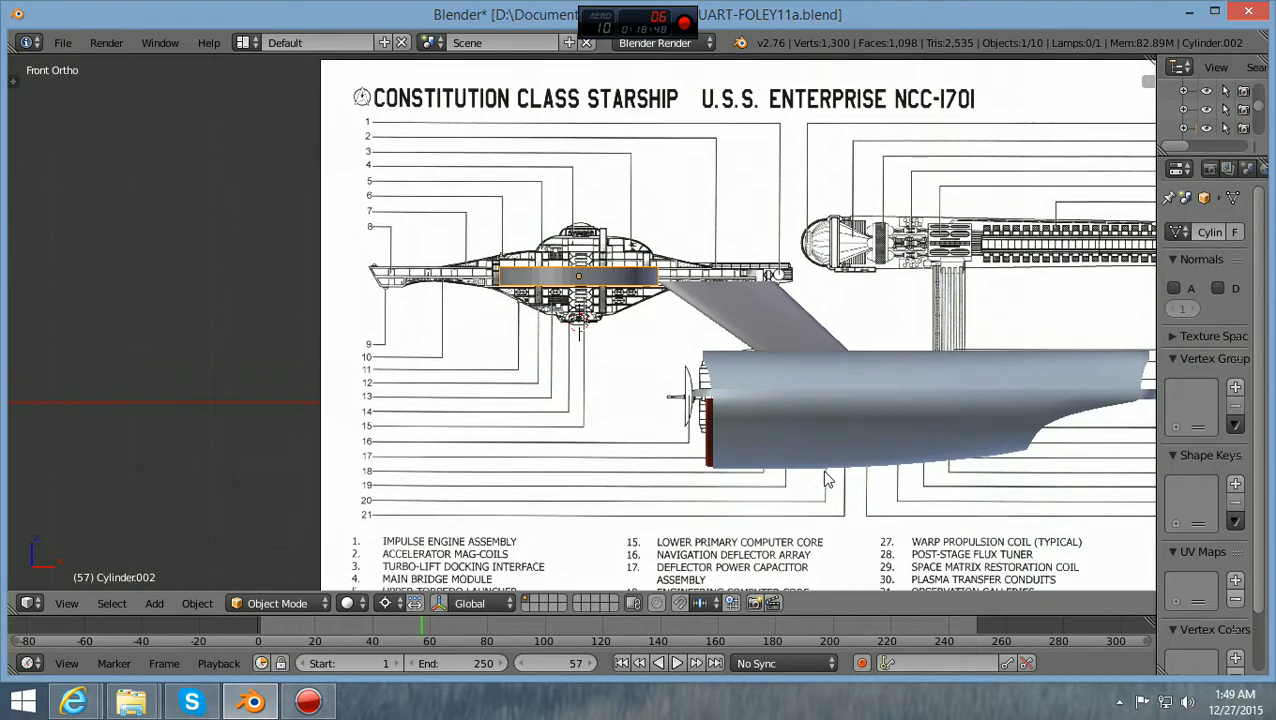
scroll(826, 478, "up", 3, "ctrl")
scroll(728, 416, "up", 2)
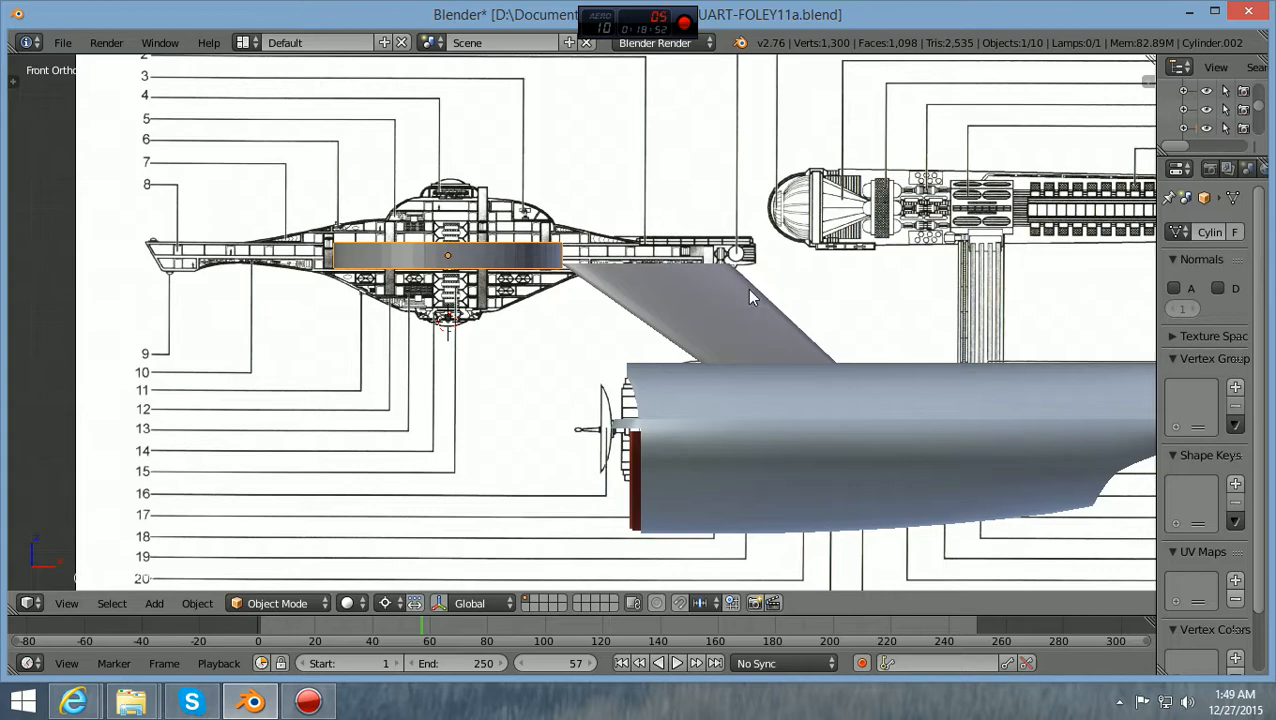
scroll(752, 296, "down", 1)
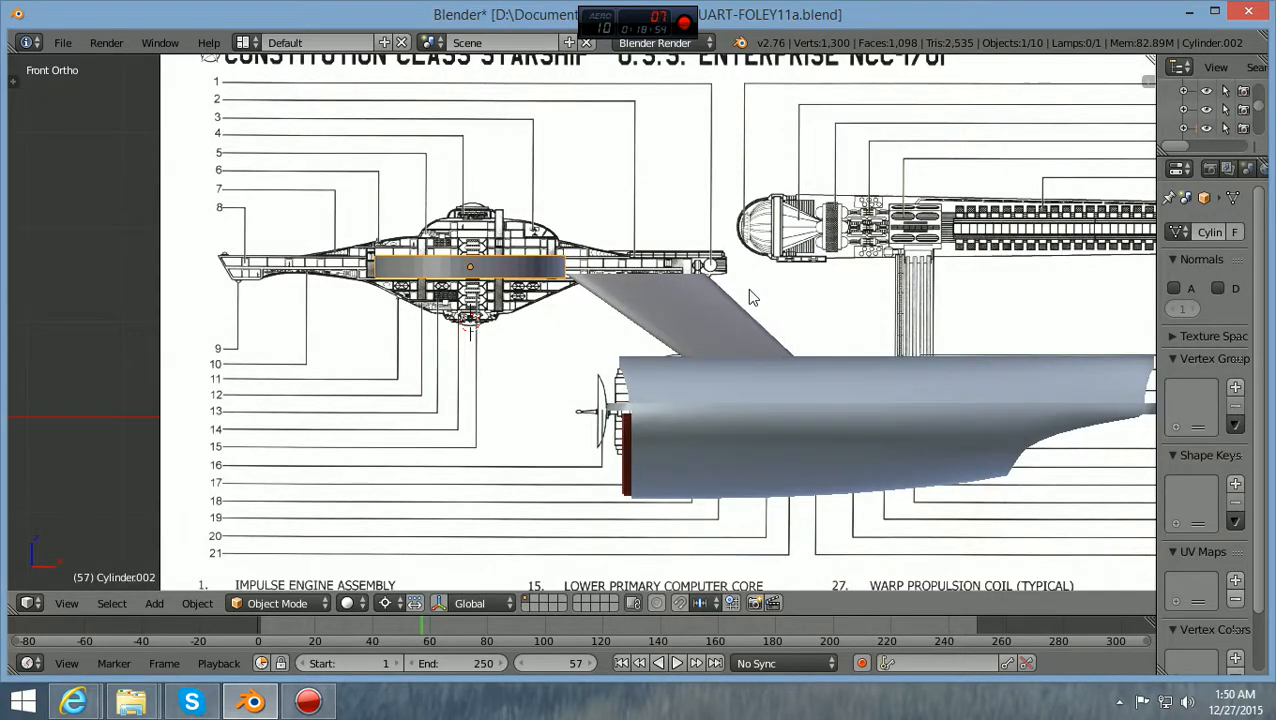
scroll(747, 287, "up", 4, "ctrl")
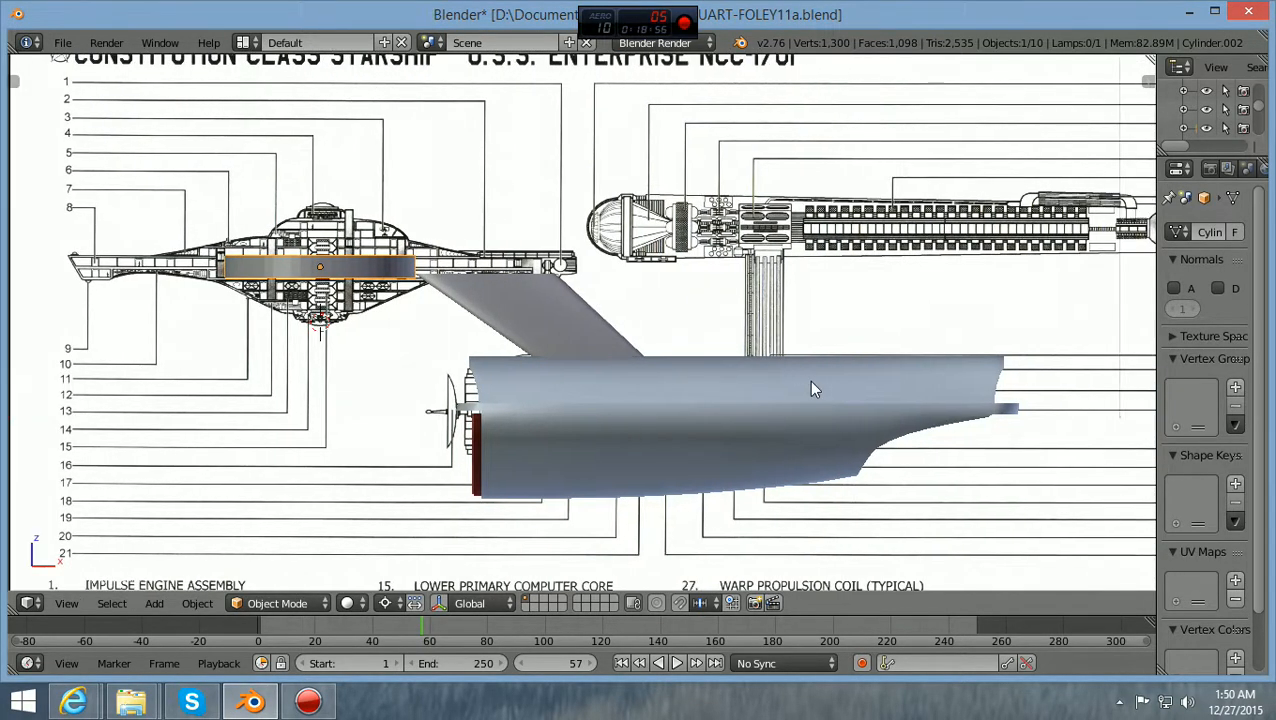
scroll(811, 390, "down", 2)
scroll(814, 388, "up", 2, "ctrl")
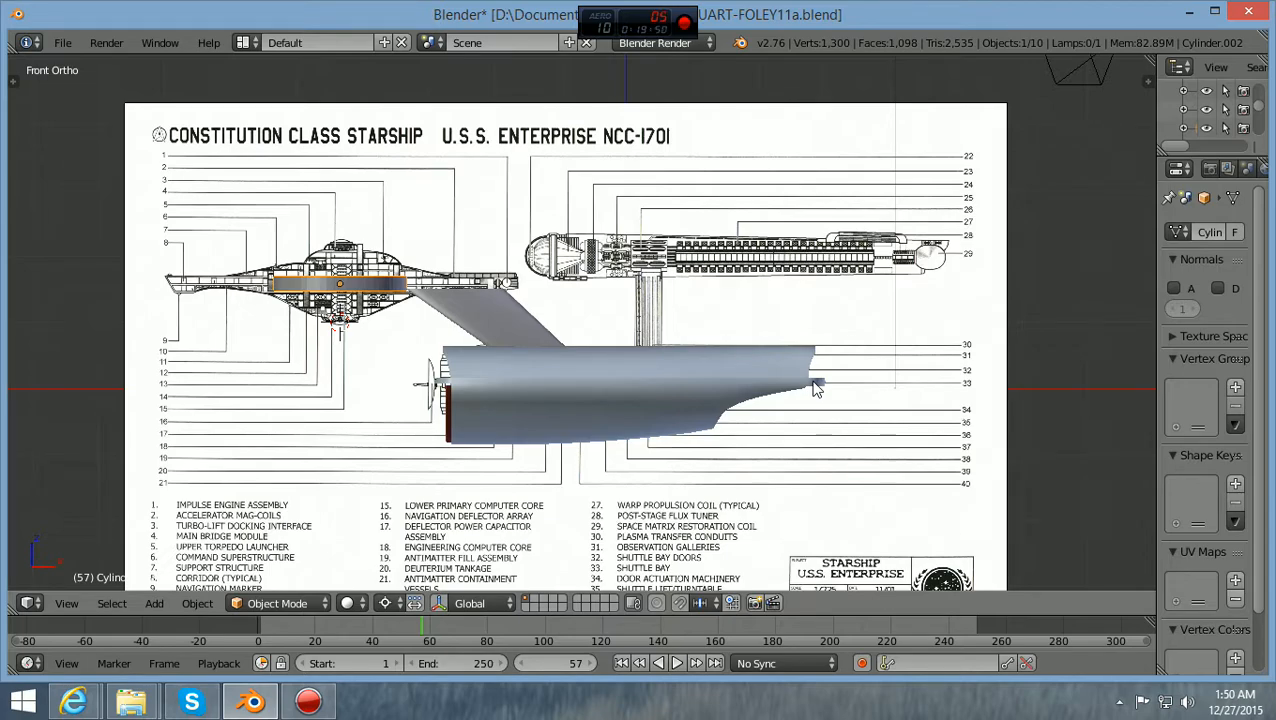
scroll(814, 388, "up", 1, "ctrl")
scroll(814, 388, "down", 5, "ctrl")
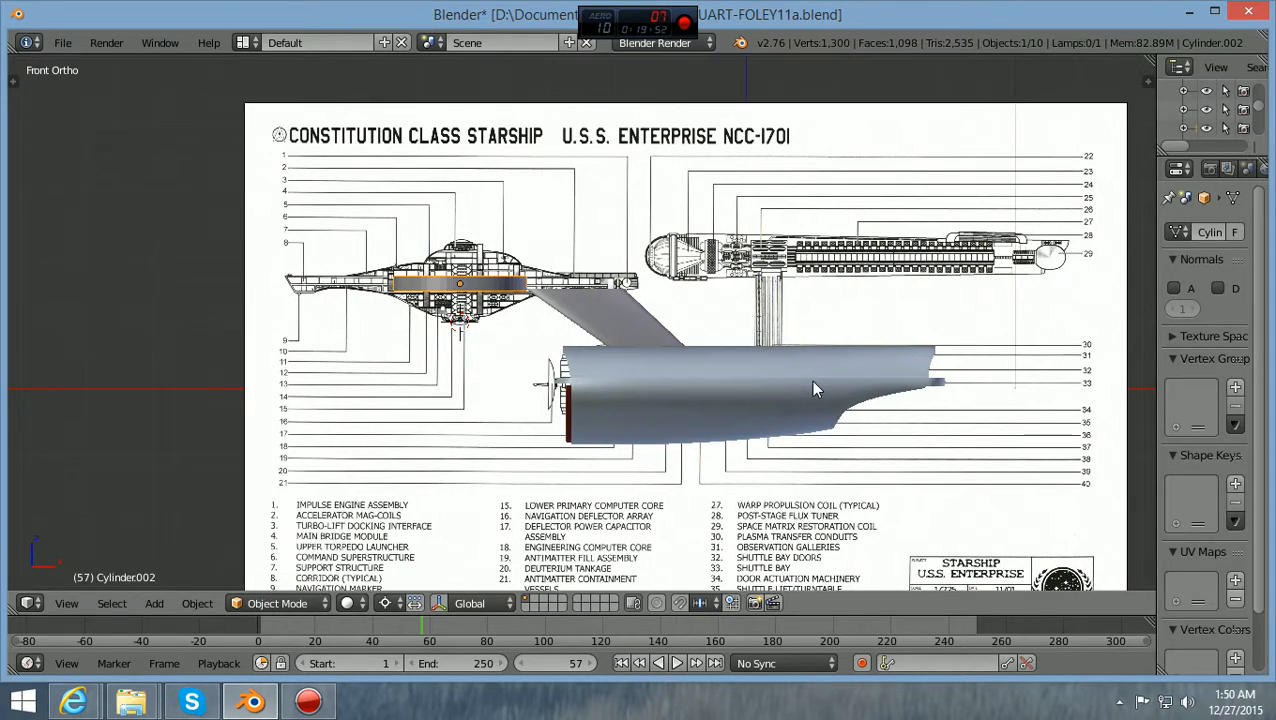
scroll(814, 388, "up", 5)
scroll(814, 388, "up", 1, "ctrl")
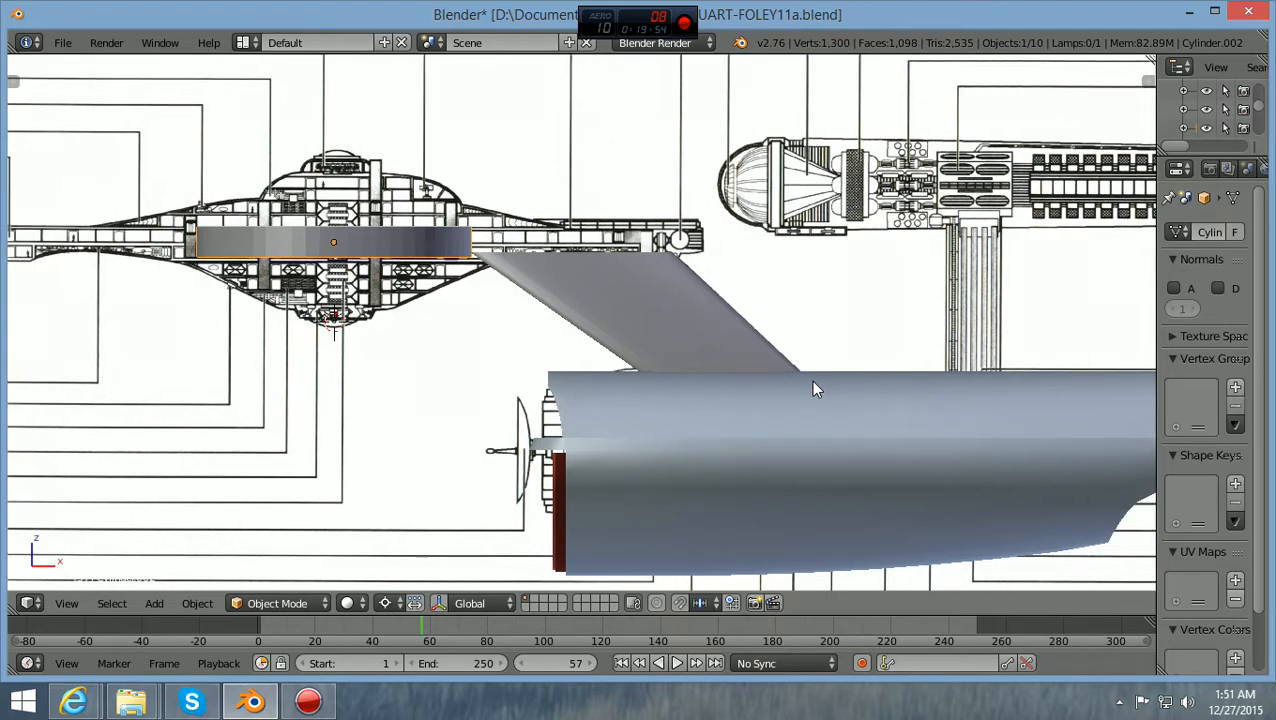
scroll(780, 367, "down", 3)
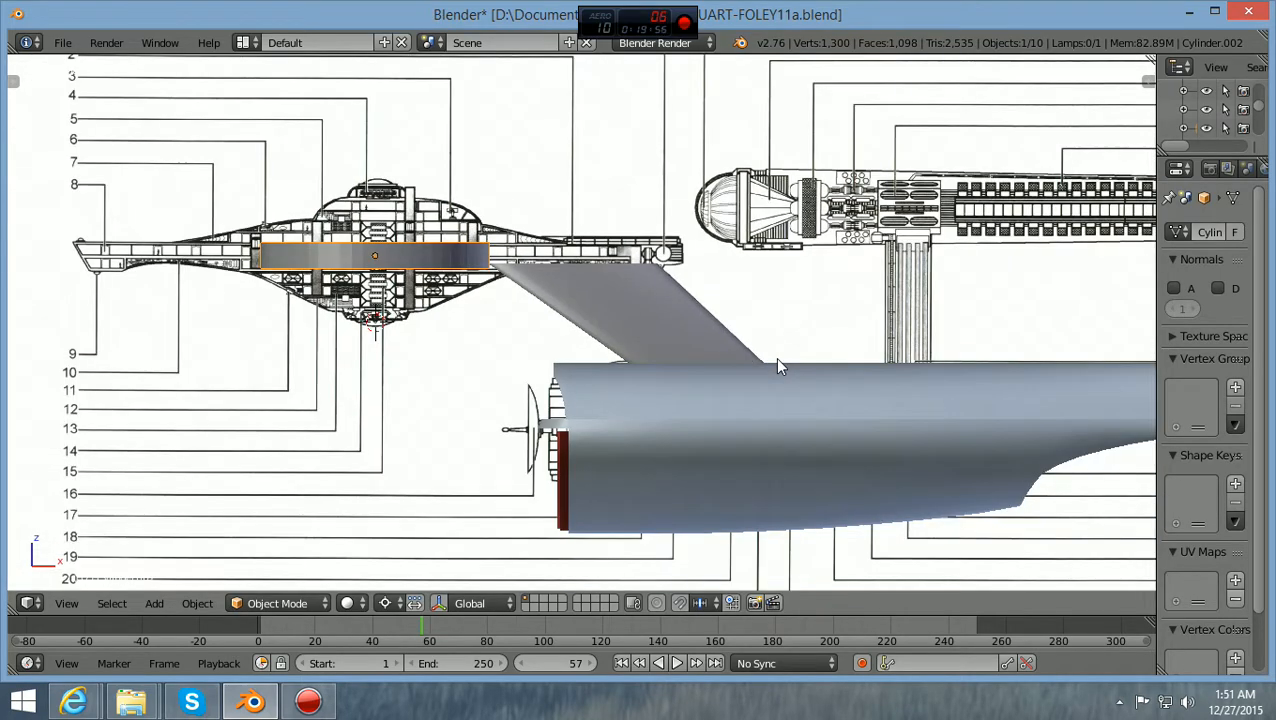
Place the 3D cursor exactly on the disc's origin in the front view
scroll(780, 367, "up", 1)
key("t")
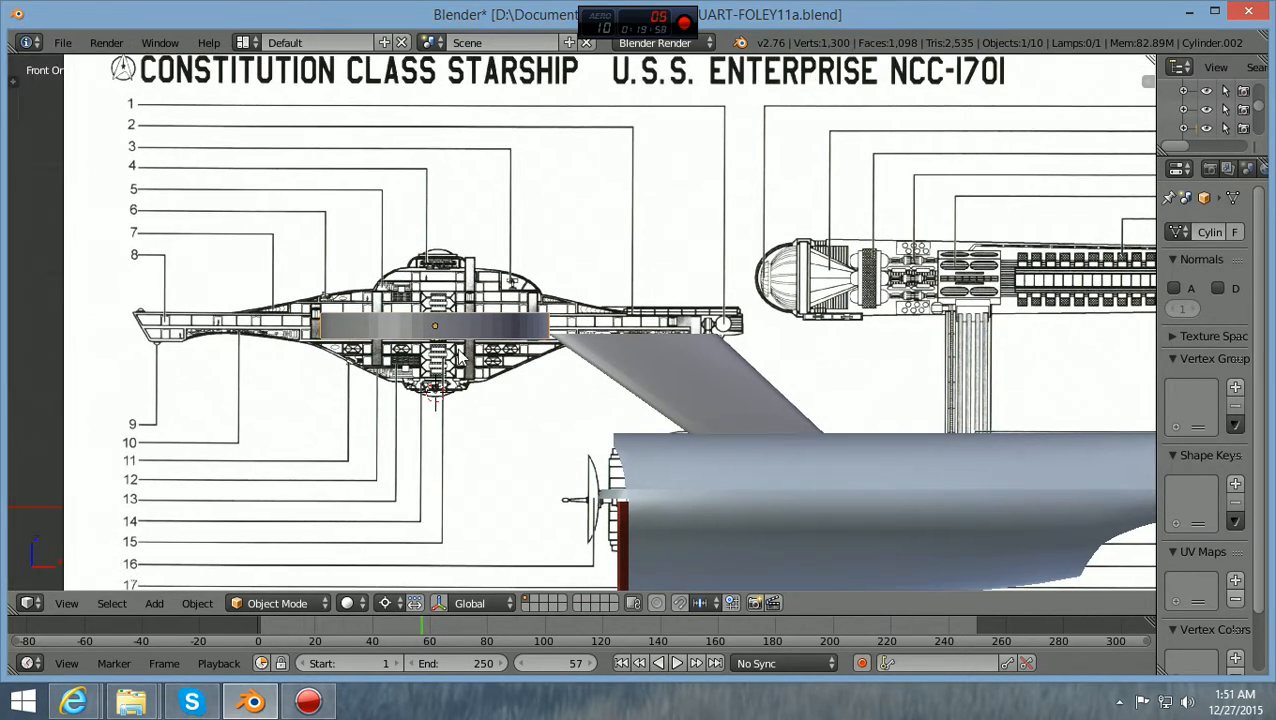
key("t")
scroll(460, 355, "up", 4)
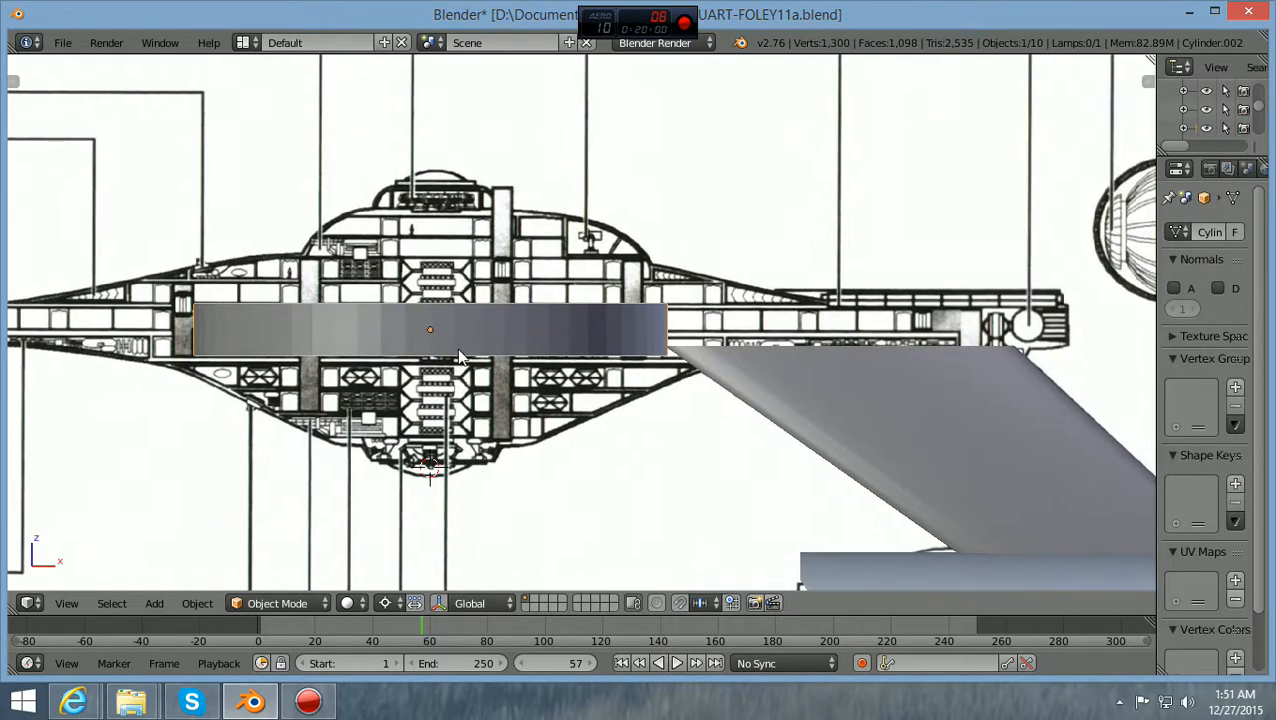
scroll(458, 357, "up", 5)
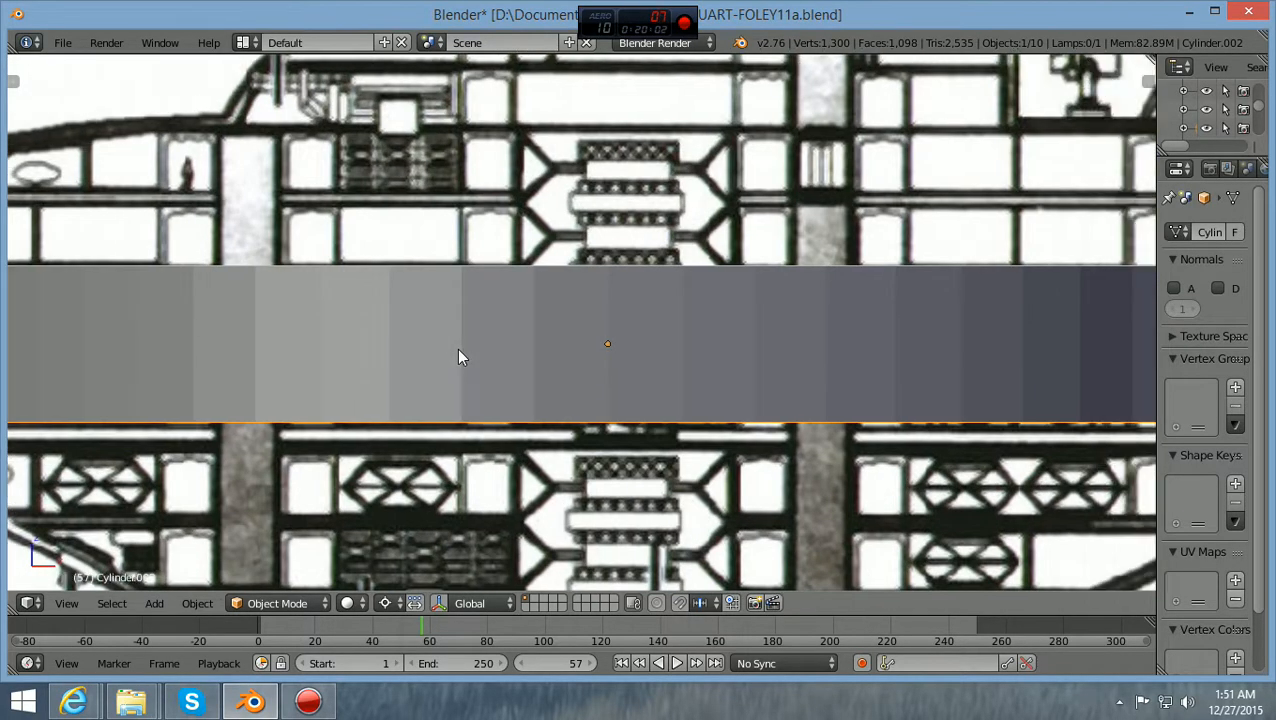
scroll(459, 350, "up", 5)
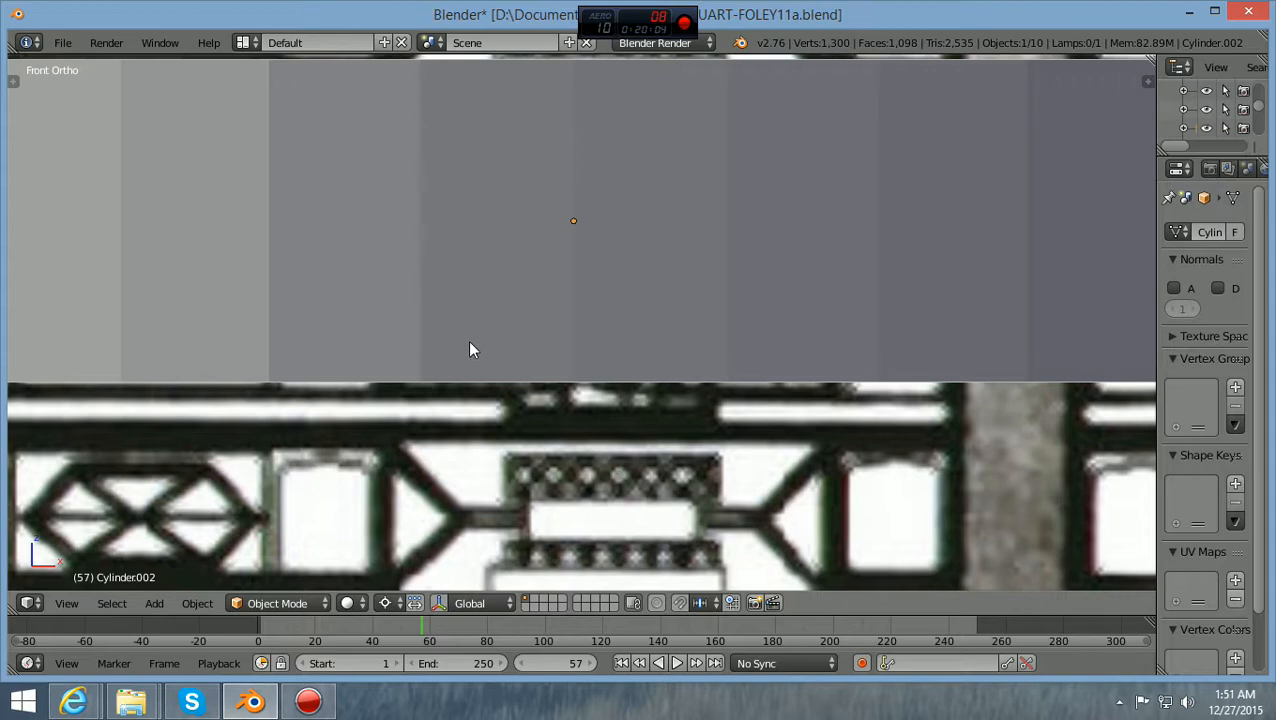
scroll(470, 343, "up", 1, "shift")
scroll(576, 345, "up", 2)
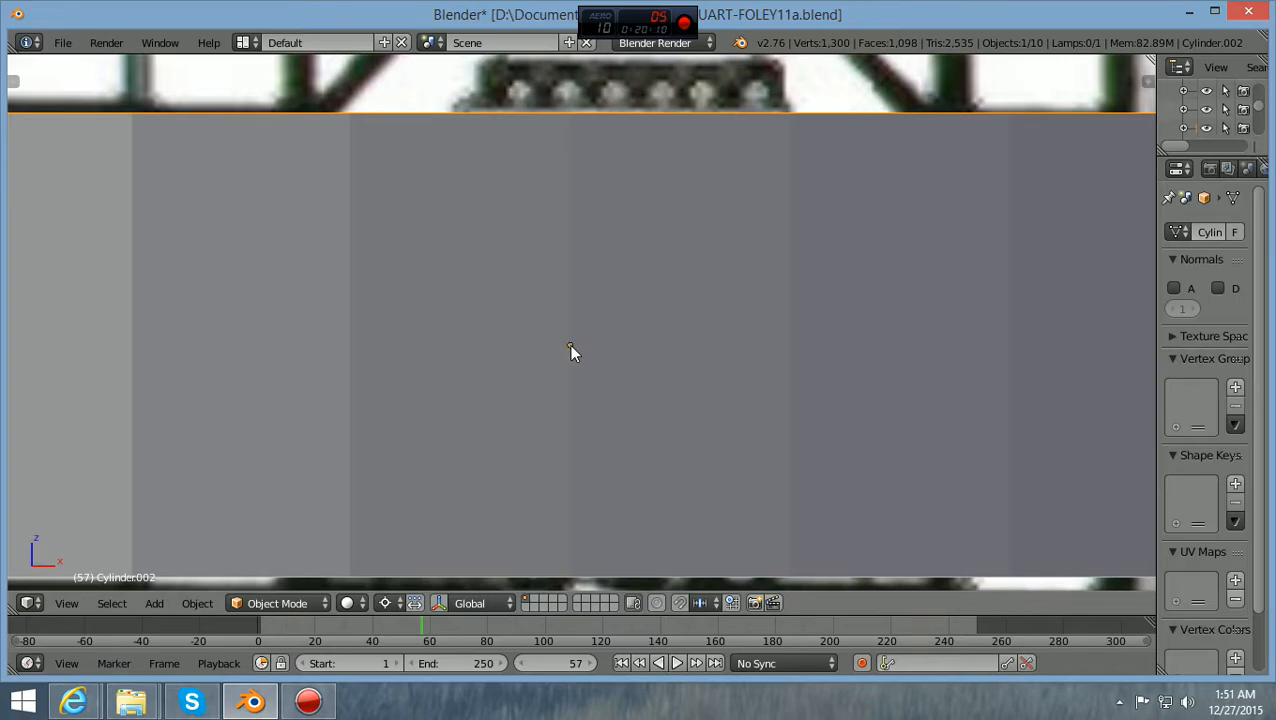
scroll(570, 345, "down", 10)
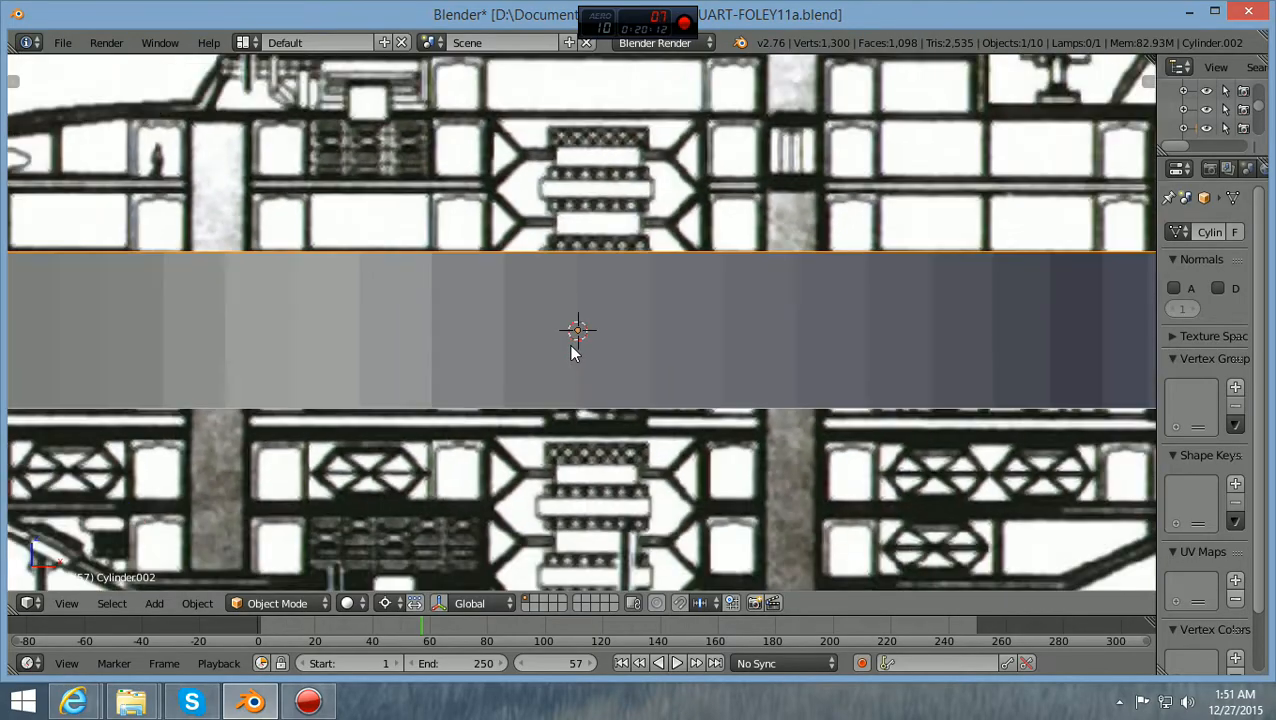
Thin the disc by scaling it to about 0.54 along Z
scroll(574, 352, "down", 5)
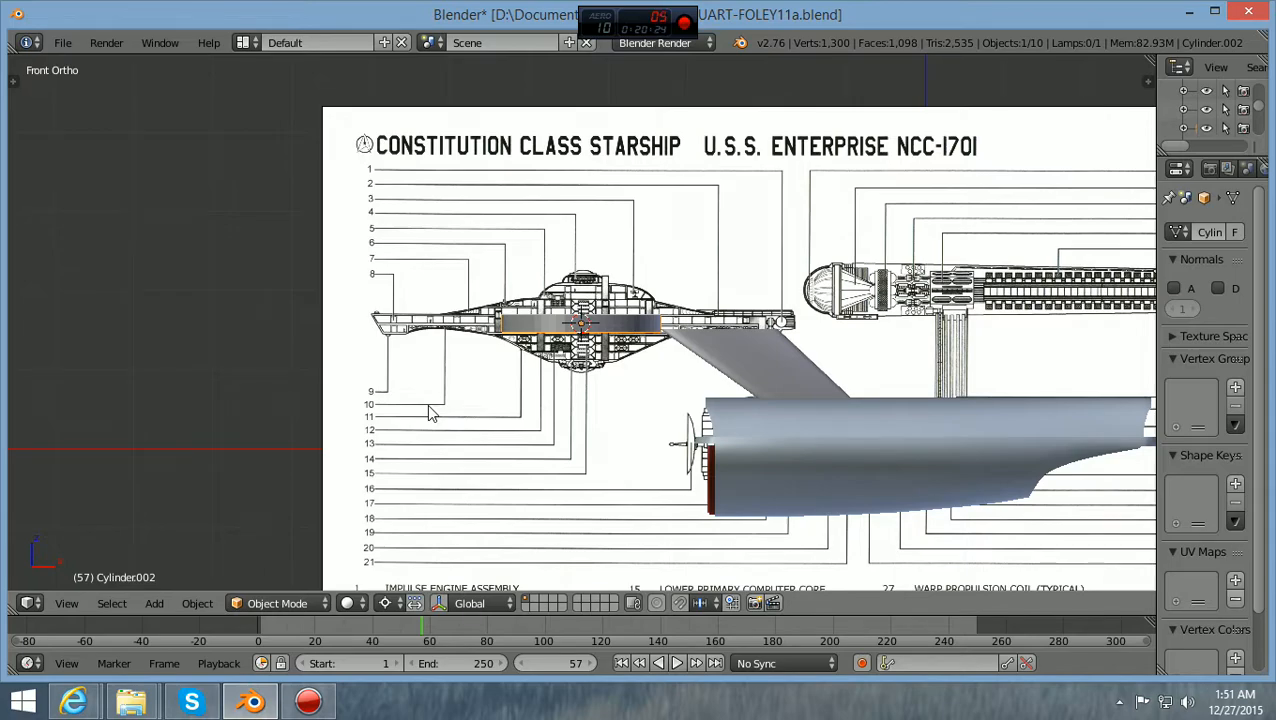
scroll(508, 390, "up", 3)
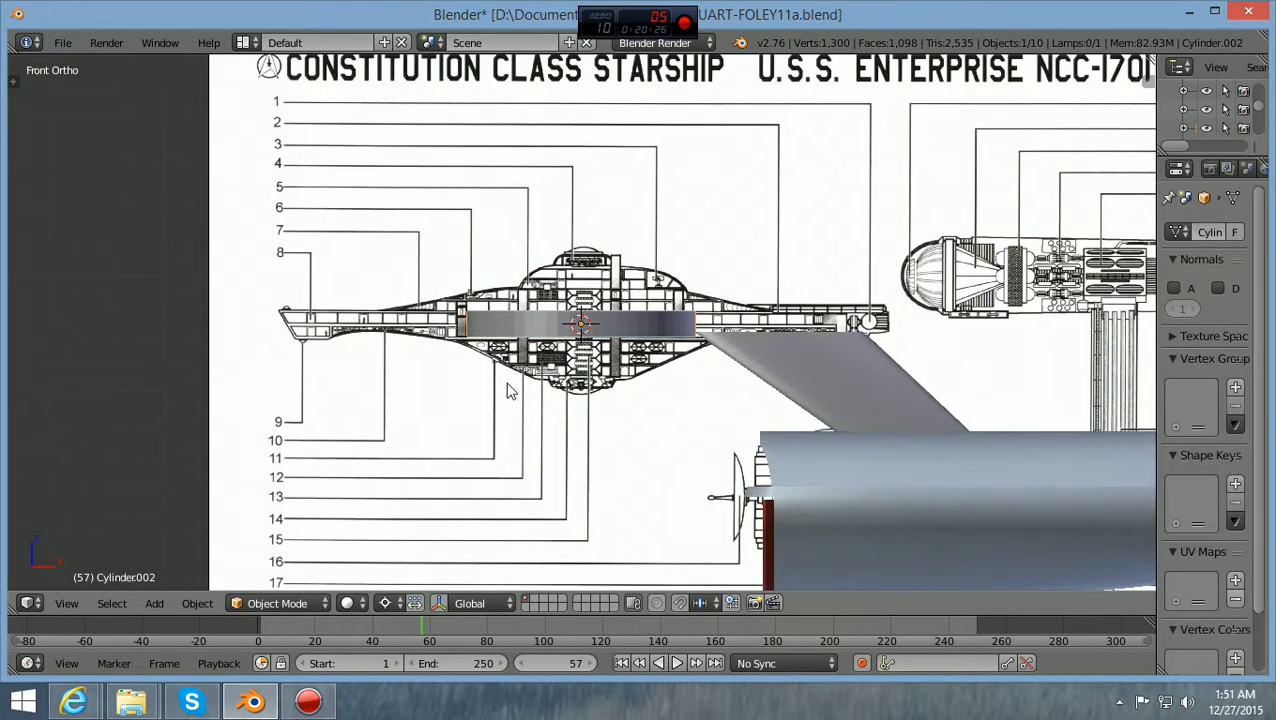
scroll(508, 390, "up", 1)
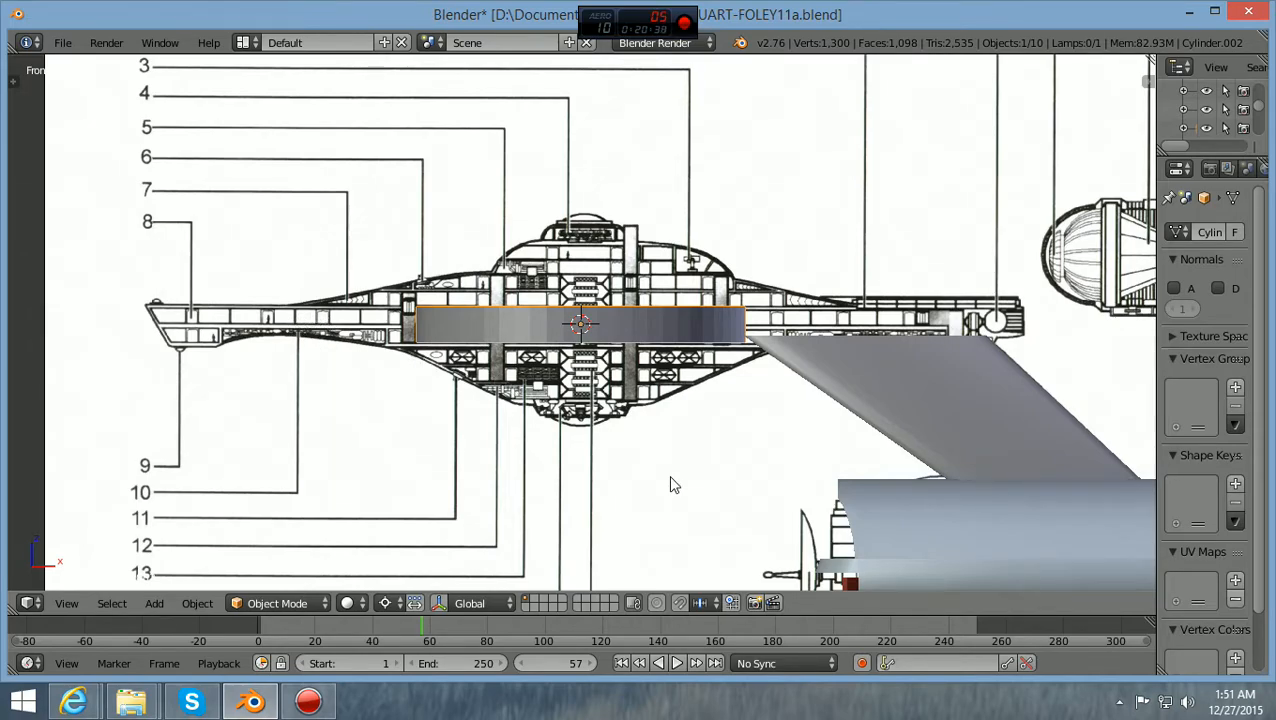
key("s")
key("z")
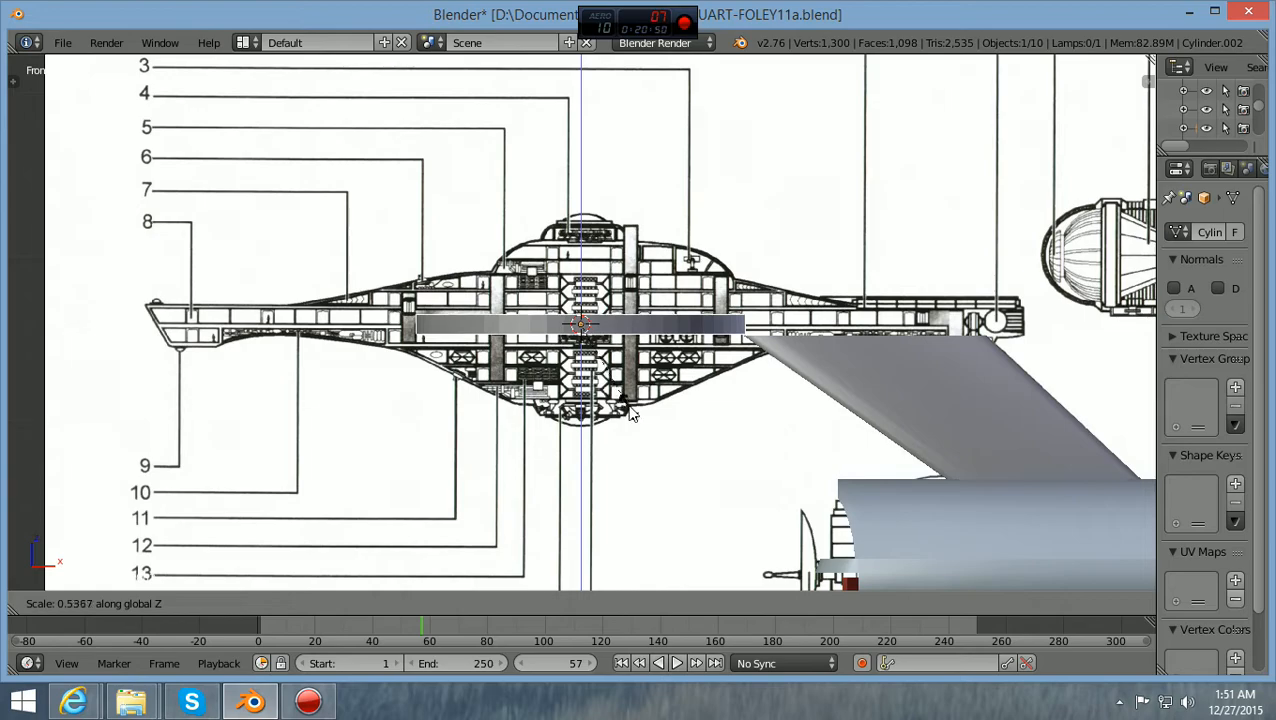
left_click(630, 418)
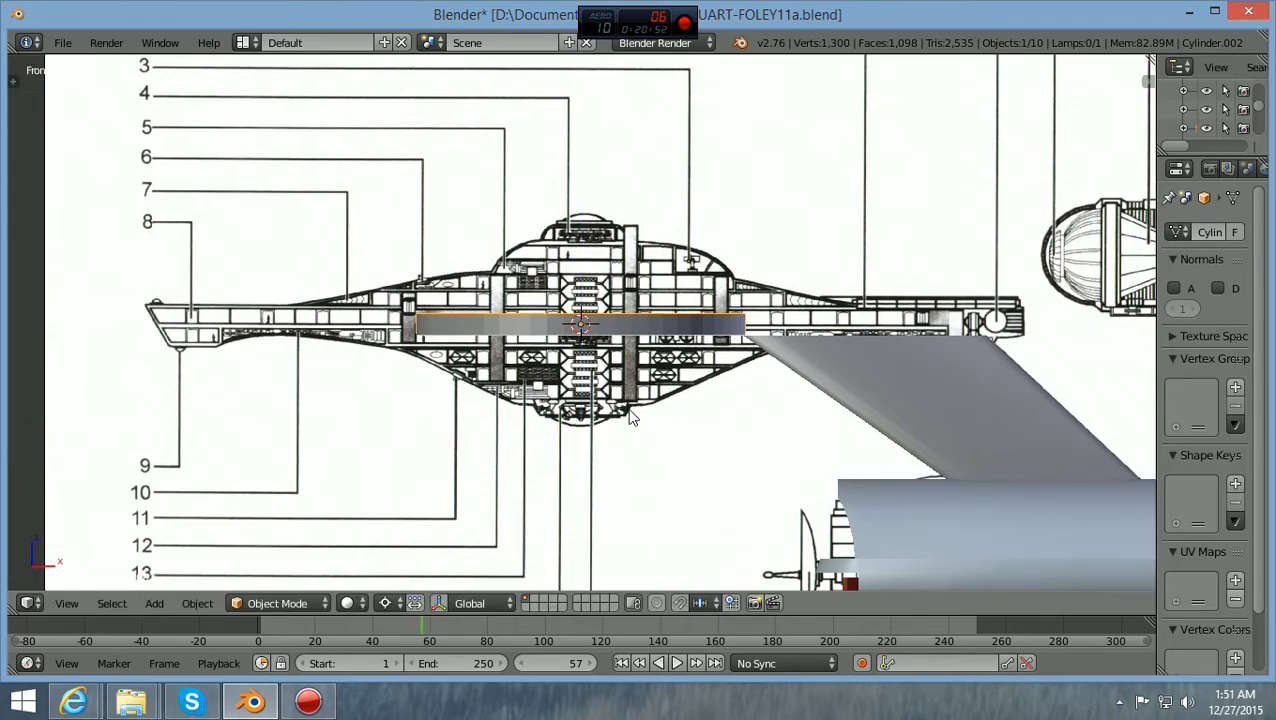
Raise the thinned disc about 0.05 units along Z to the upper deck of the blueprint saucer's rim
scroll(632, 424, "up", 3)
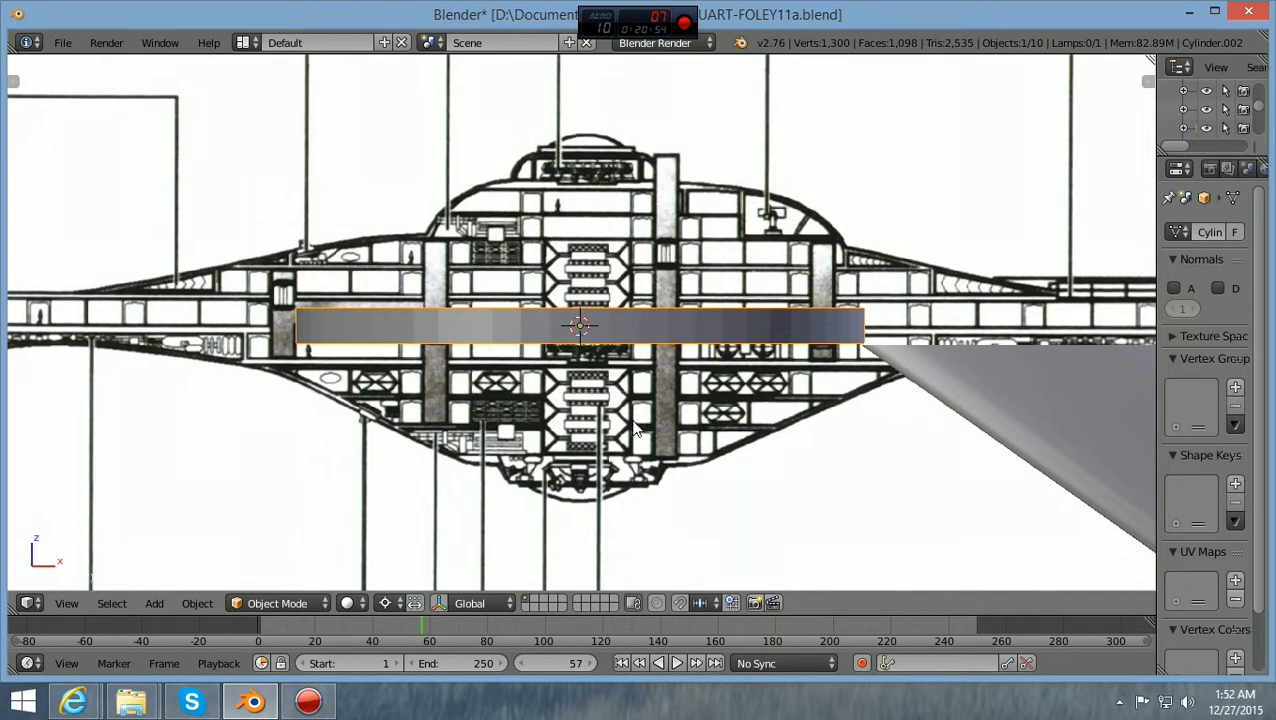
key("g")
key("z")
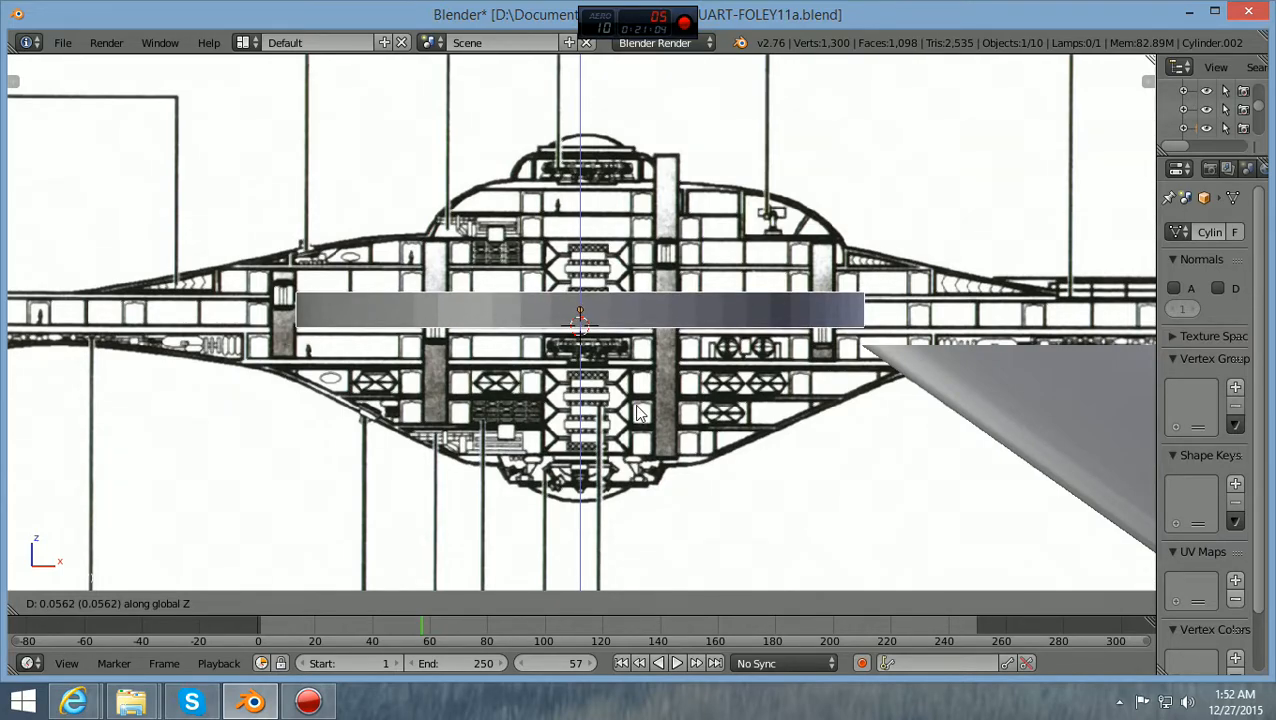
left_click(655, 458)
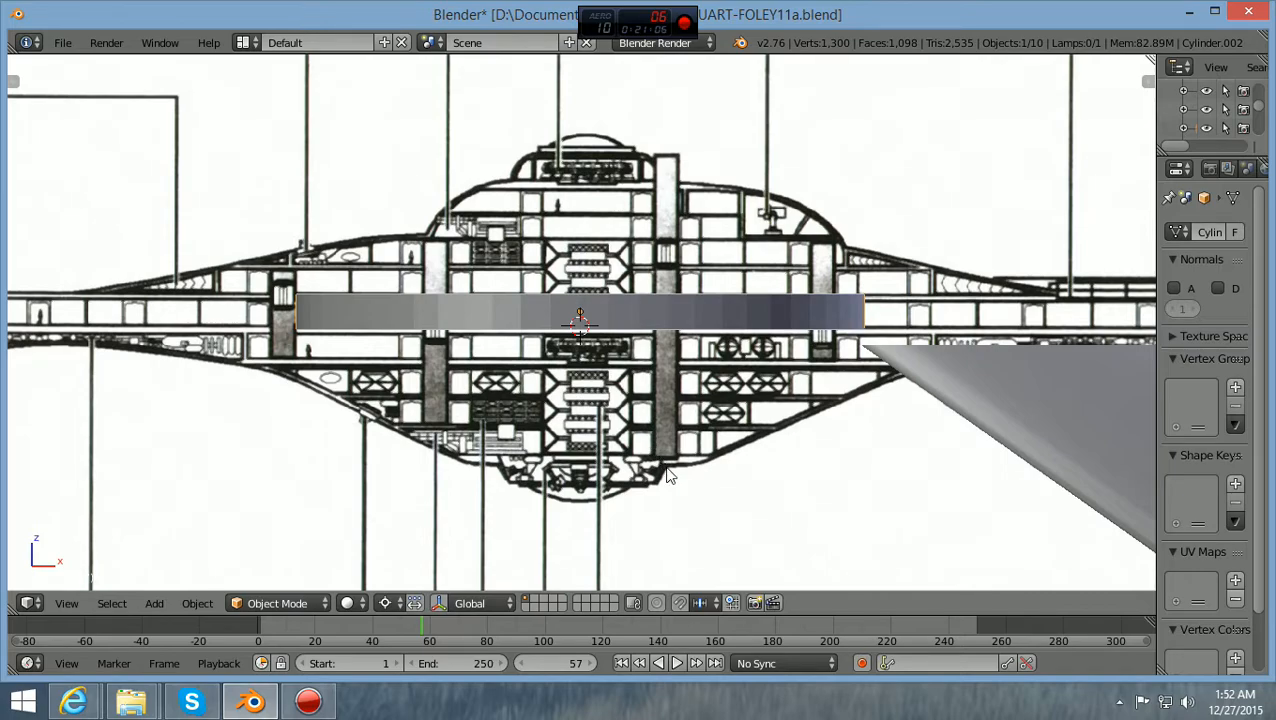
Scale the disc to about 0.95 along Z and nudge it up about 0.003 units to fit the rim's upper deck
key("s")
key("z")
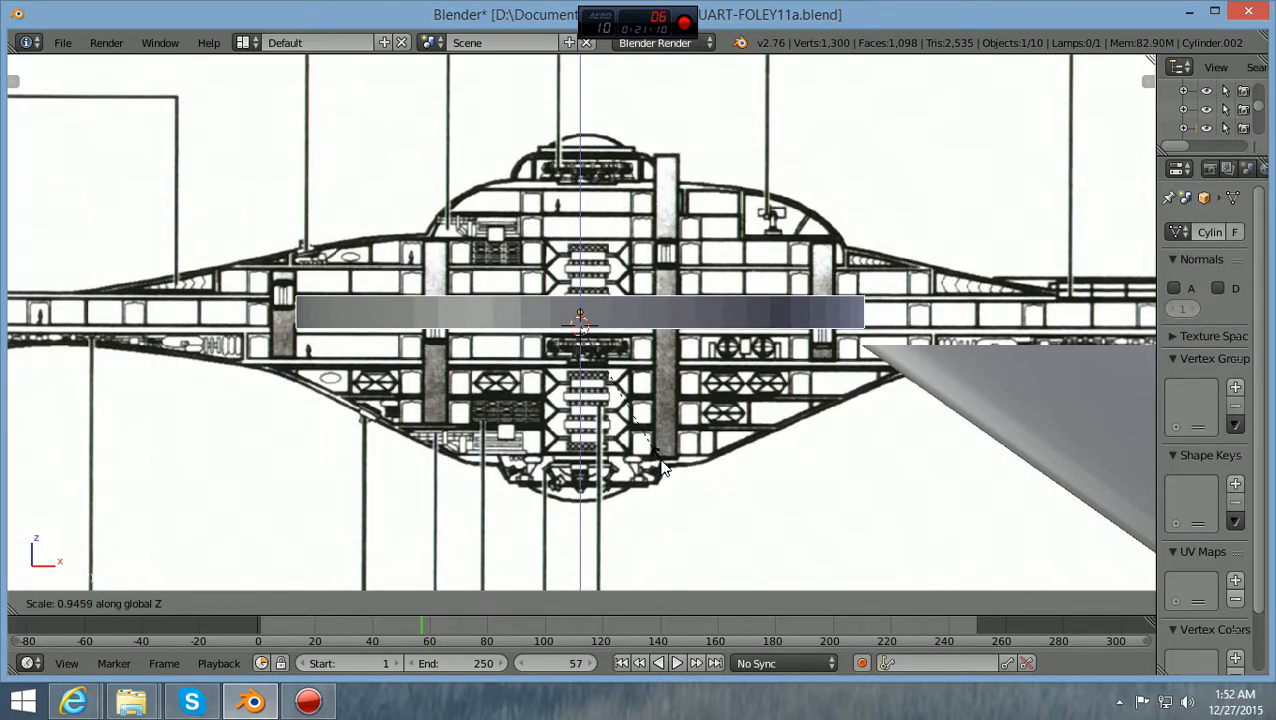
left_click(663, 468)
key("g")
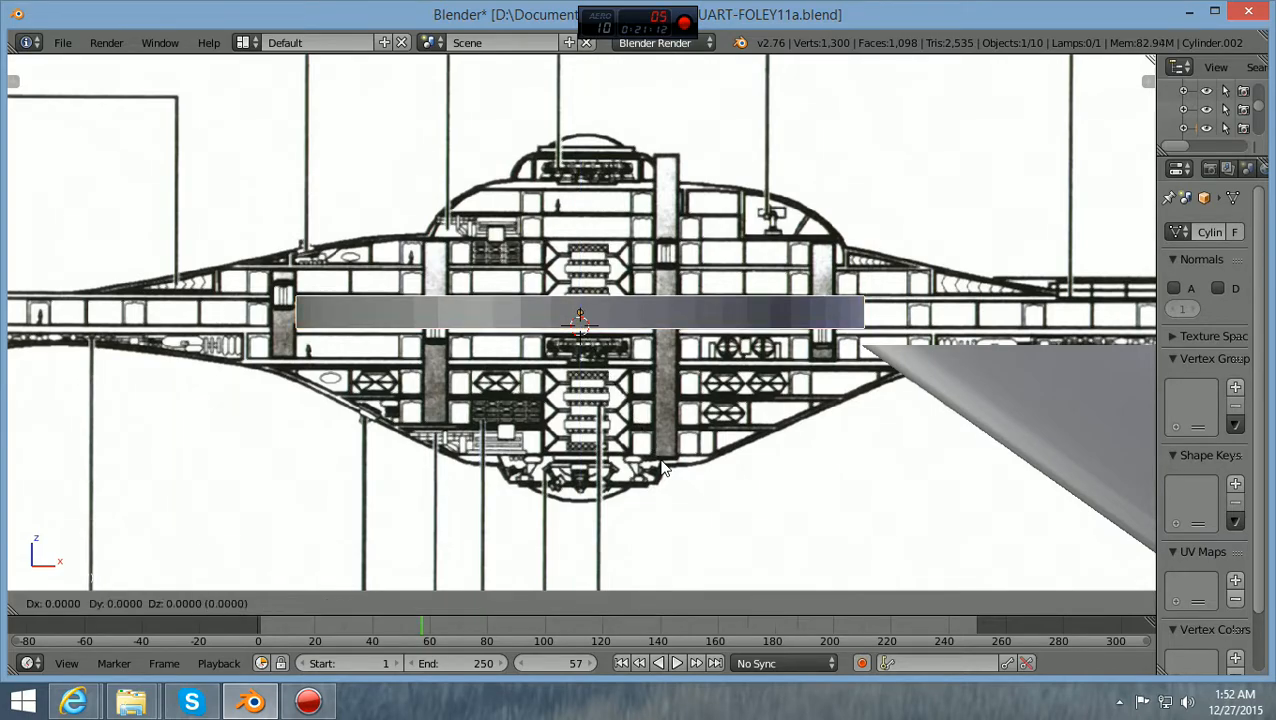
key("z")
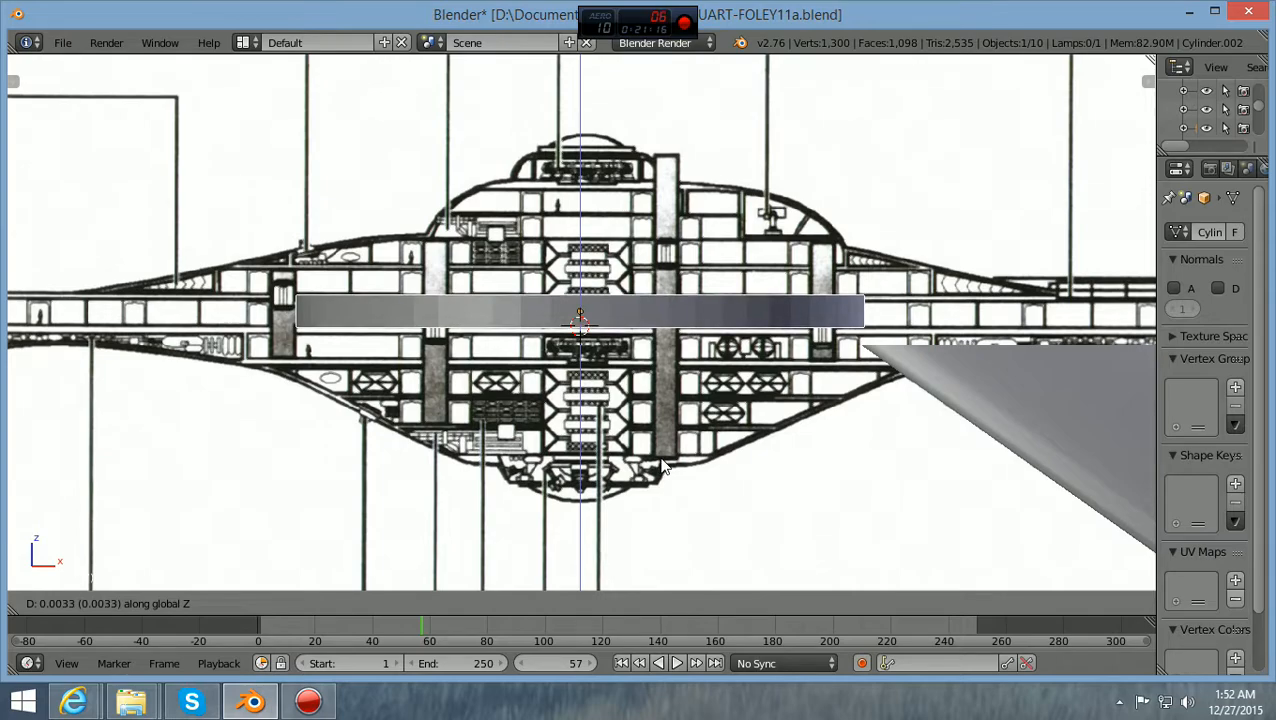
left_click(665, 467)
scroll(665, 467, "down", 3)
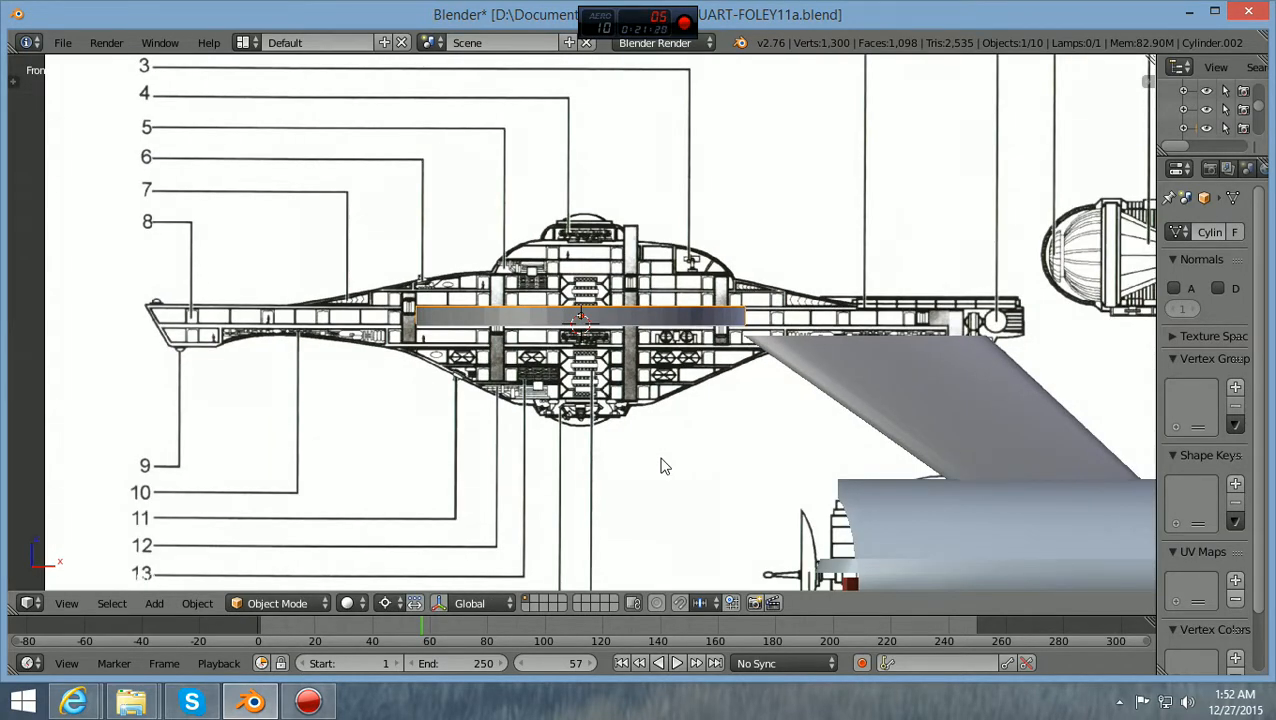
scroll(665, 467, "up", 1)
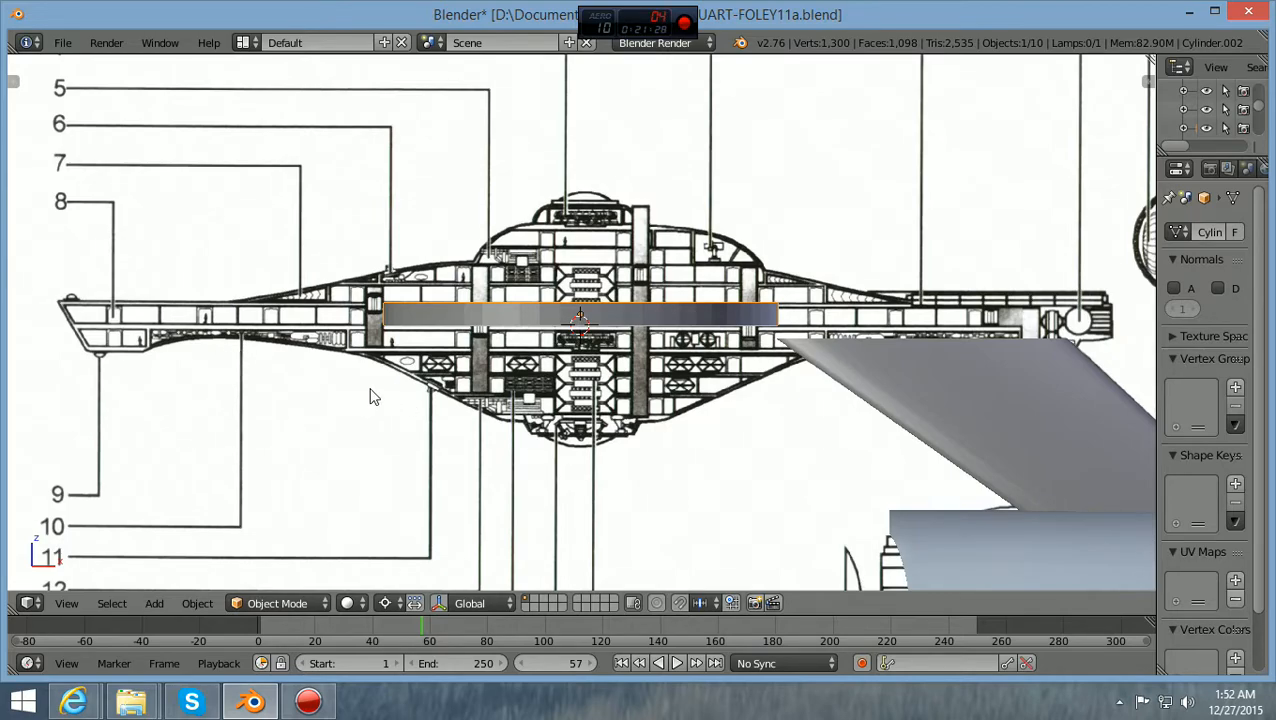
scroll(370, 396, "down", 1)
scroll(370, 396, "up", 1)
scroll(370, 396, "down", 1)
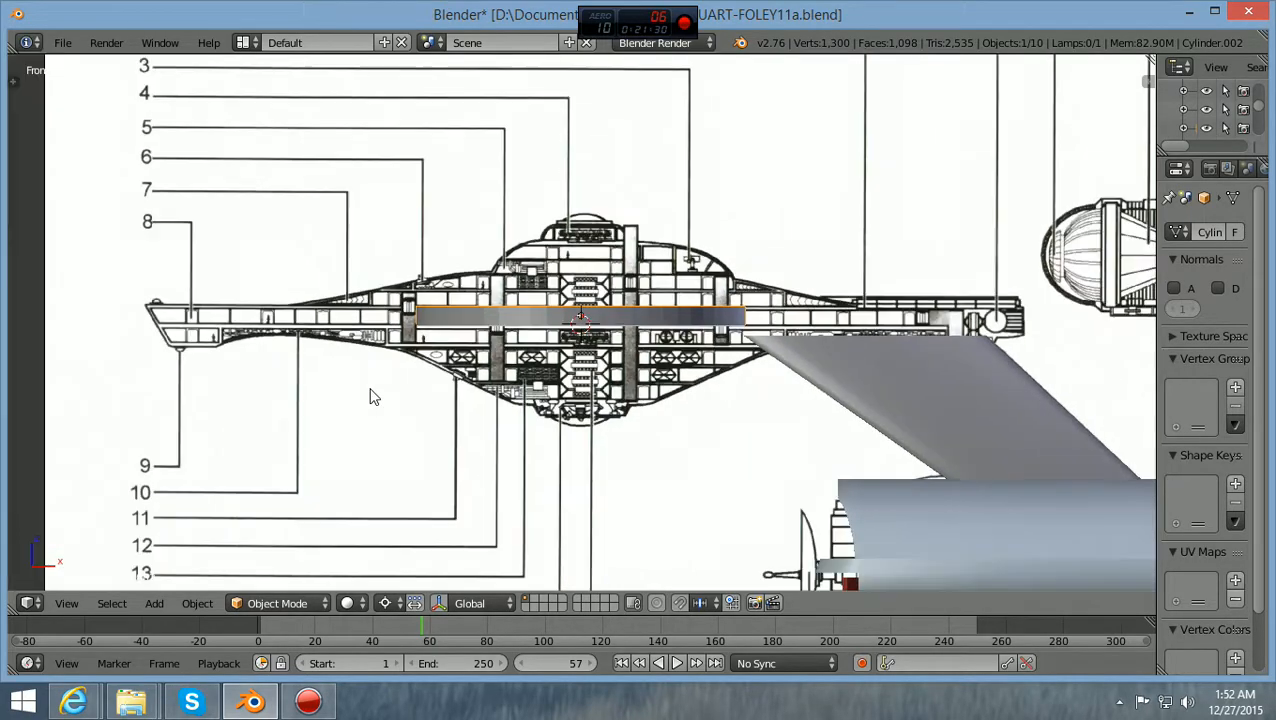
Place the 3D cursor exactly on the disc's origin in the top view
key("KP_7")
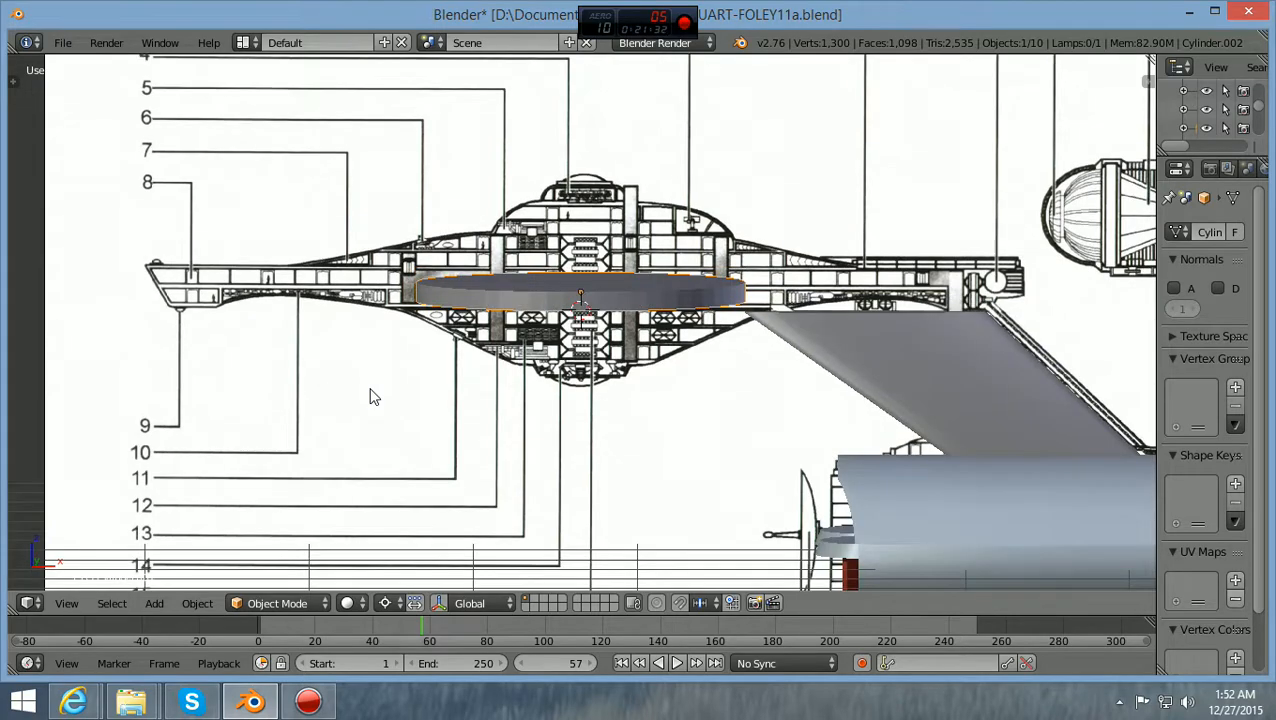
scroll(470, 336, "down", 2)
scroll(575, 296, "down", 1)
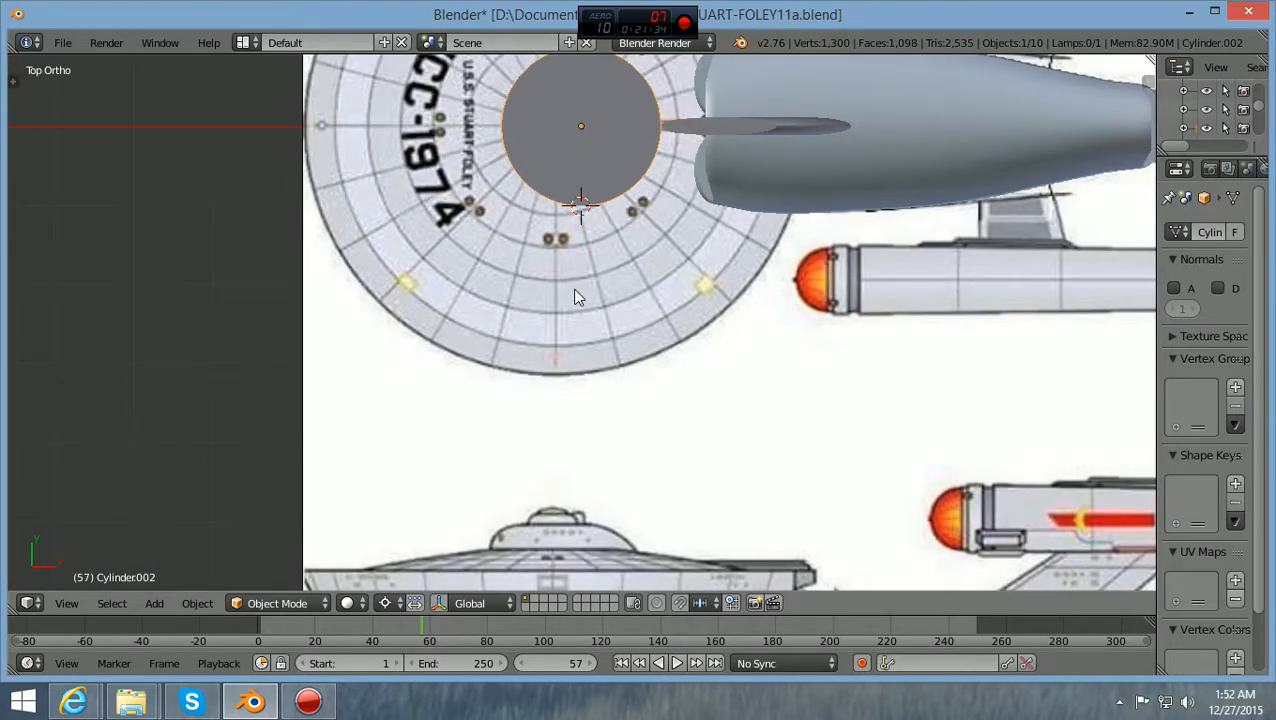
scroll(574, 296, "up", 5, "shift")
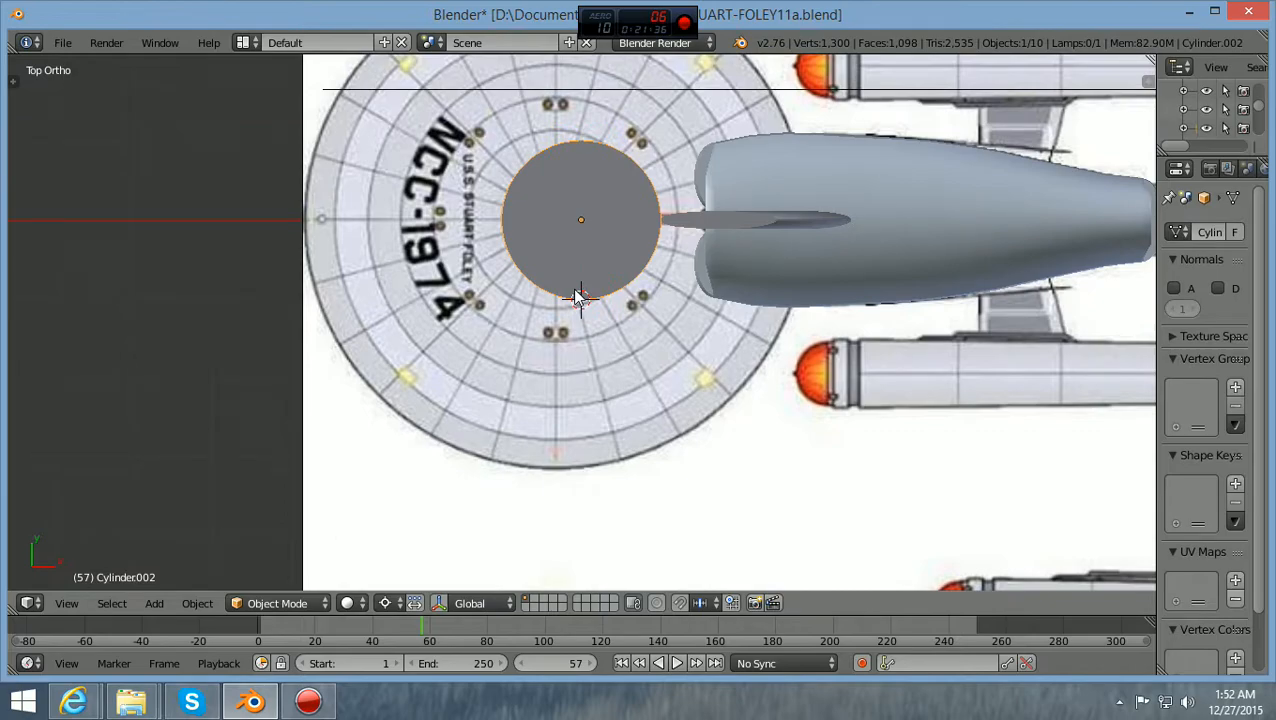
scroll(575, 296, "up", 2)
scroll(576, 297, "up", 1)
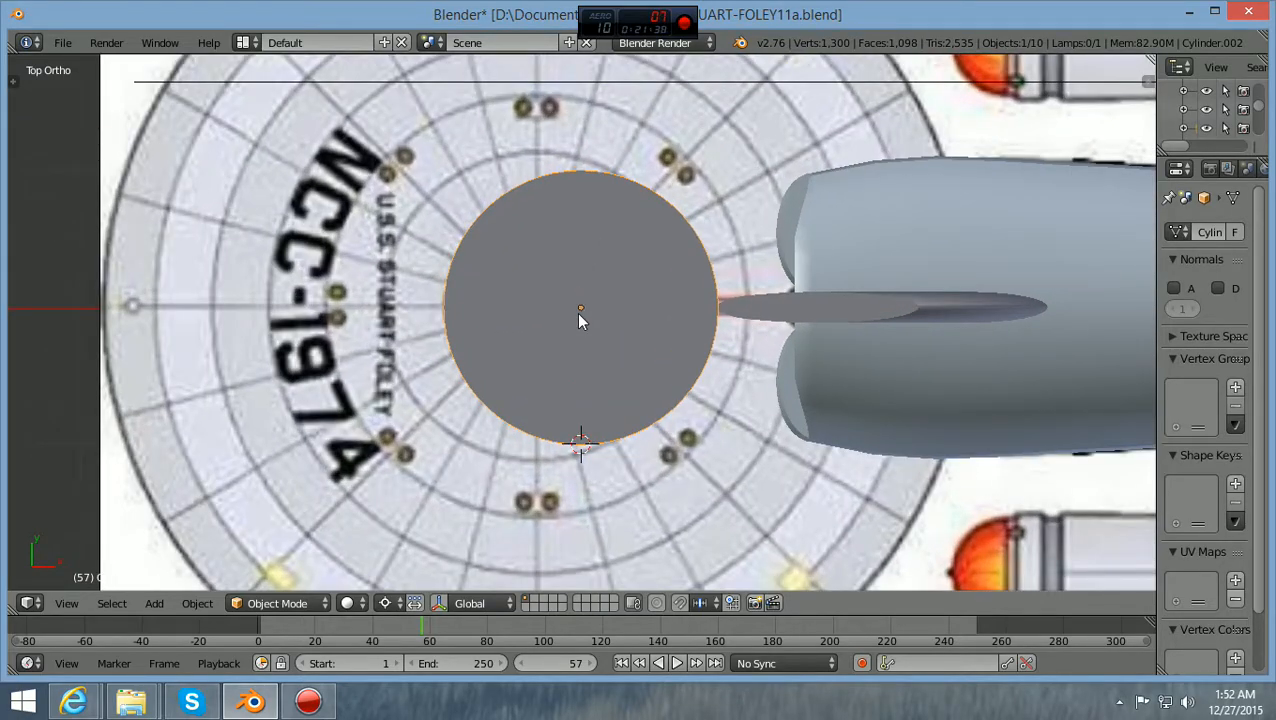
scroll(582, 313, "up", 3)
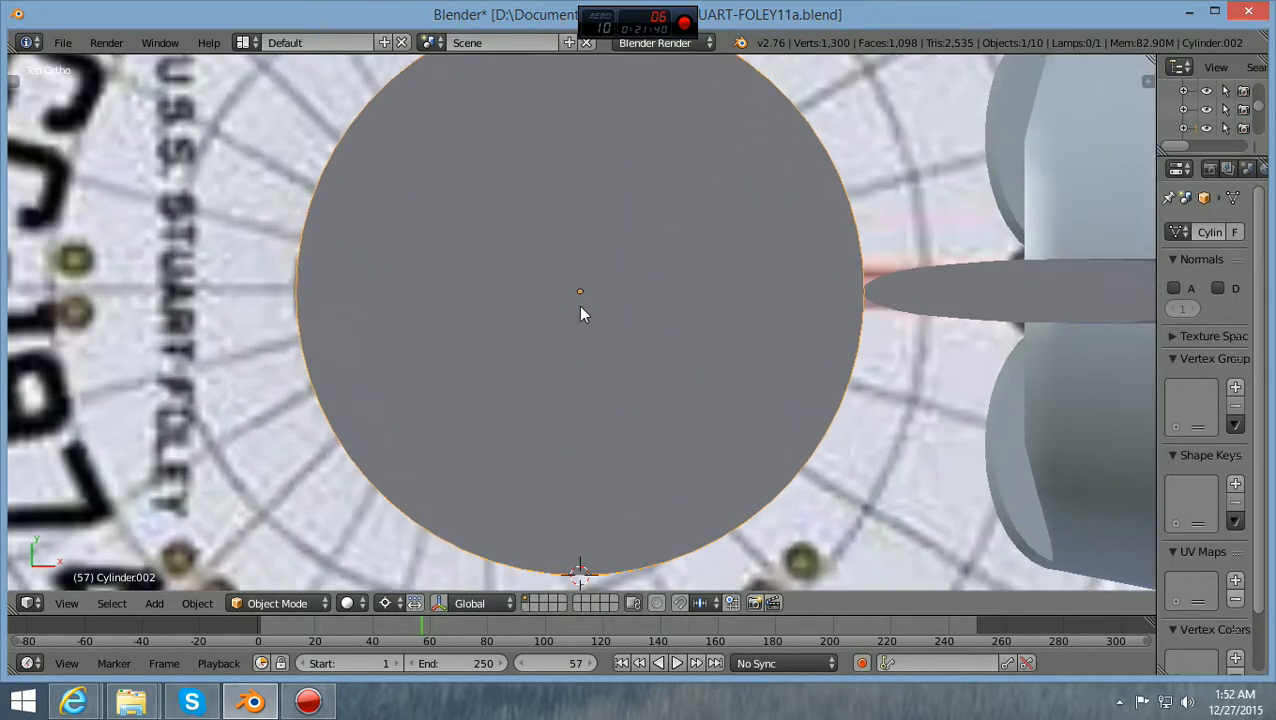
scroll(582, 313, "up", 3, "shift")
scroll(582, 313, "up", 2)
scroll(582, 313, "down", 3, "shift")
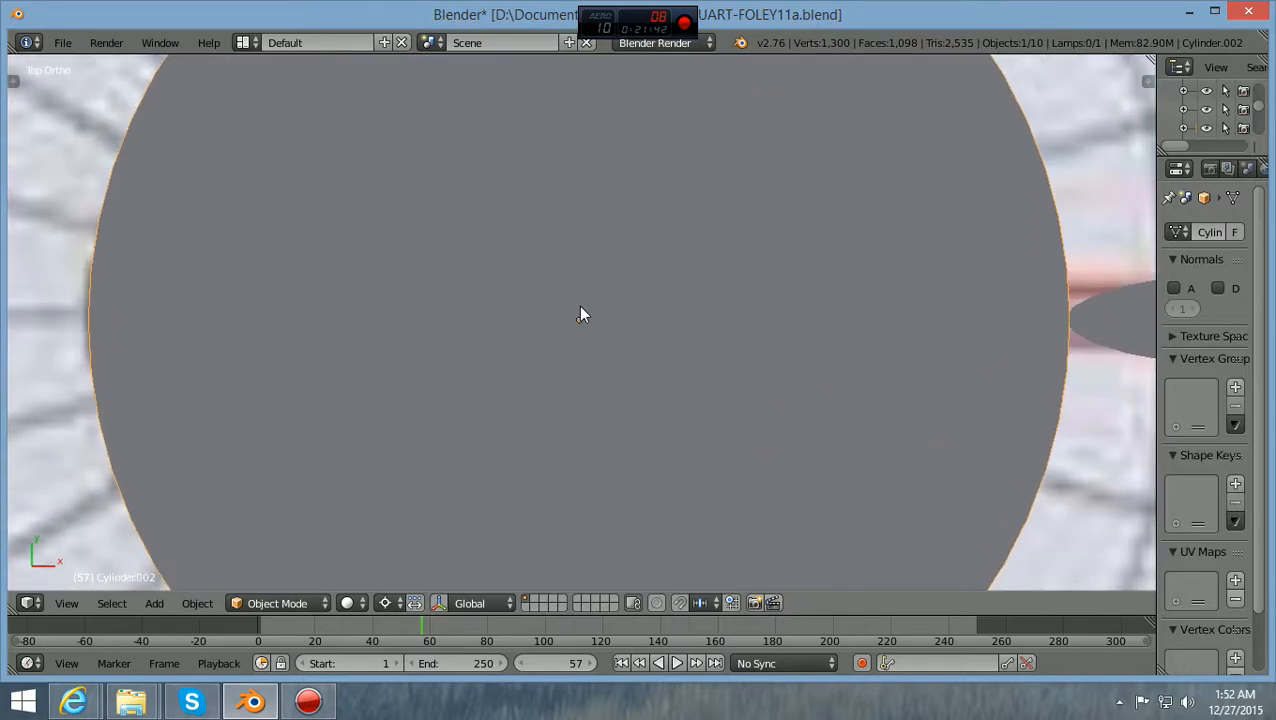
scroll(582, 313, "up", 2)
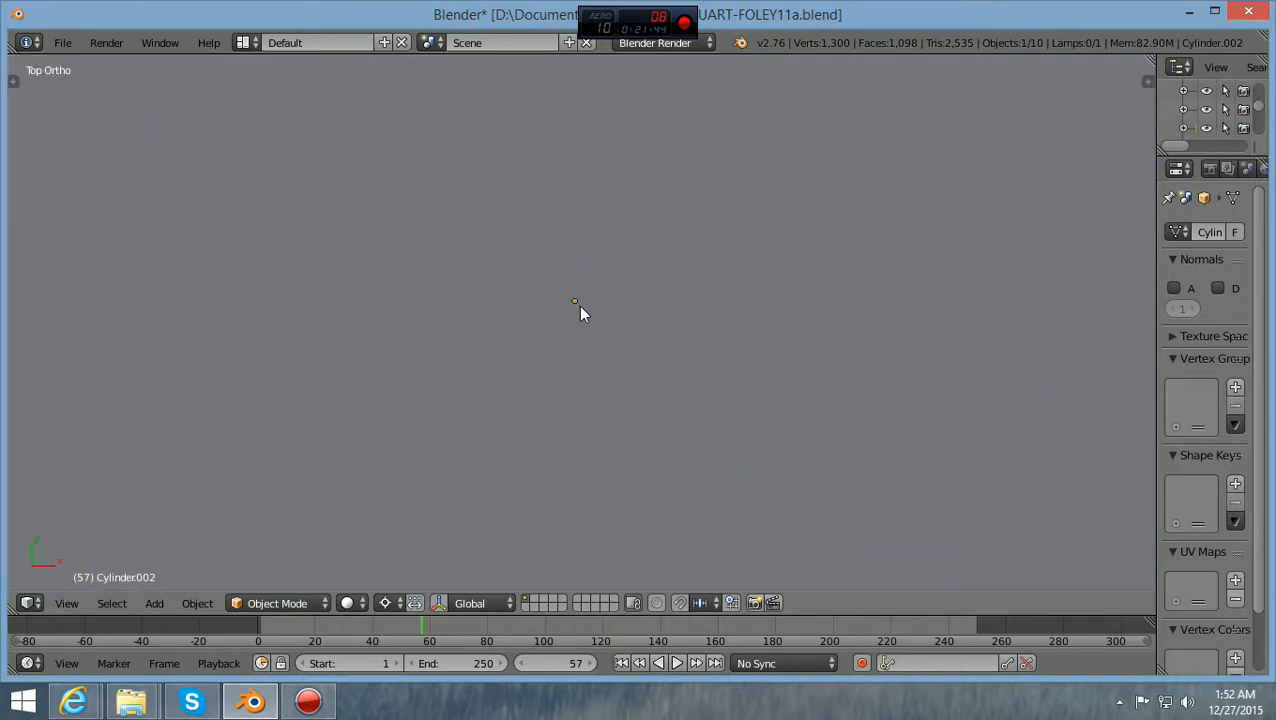
scroll(580, 313, "up", 4, "shift")
scroll(563, 386, "down", 8, "shift")
scroll(563, 386, "up", 3, "shift")
scroll(564, 386, "up", 3, "shift")
scroll(564, 386, "down", 2, "ctrl")
scroll(564, 386, "up", 3, "shift")
scroll(563, 377, "down", 5, "ctrl")
scroll(563, 378, "up", 4)
scroll(563, 378, "up", 2, "ctrl")
scroll(563, 386, "down", 4, "shift")
scroll(563, 386, "down", 1, "ctrl")
scroll(563, 386, "up", 4, "ctrl")
left_click(563, 365)
scroll(563, 368, "down", 3)
scroll(563, 366, "down", 10)
scroll(563, 373, "down", 10)
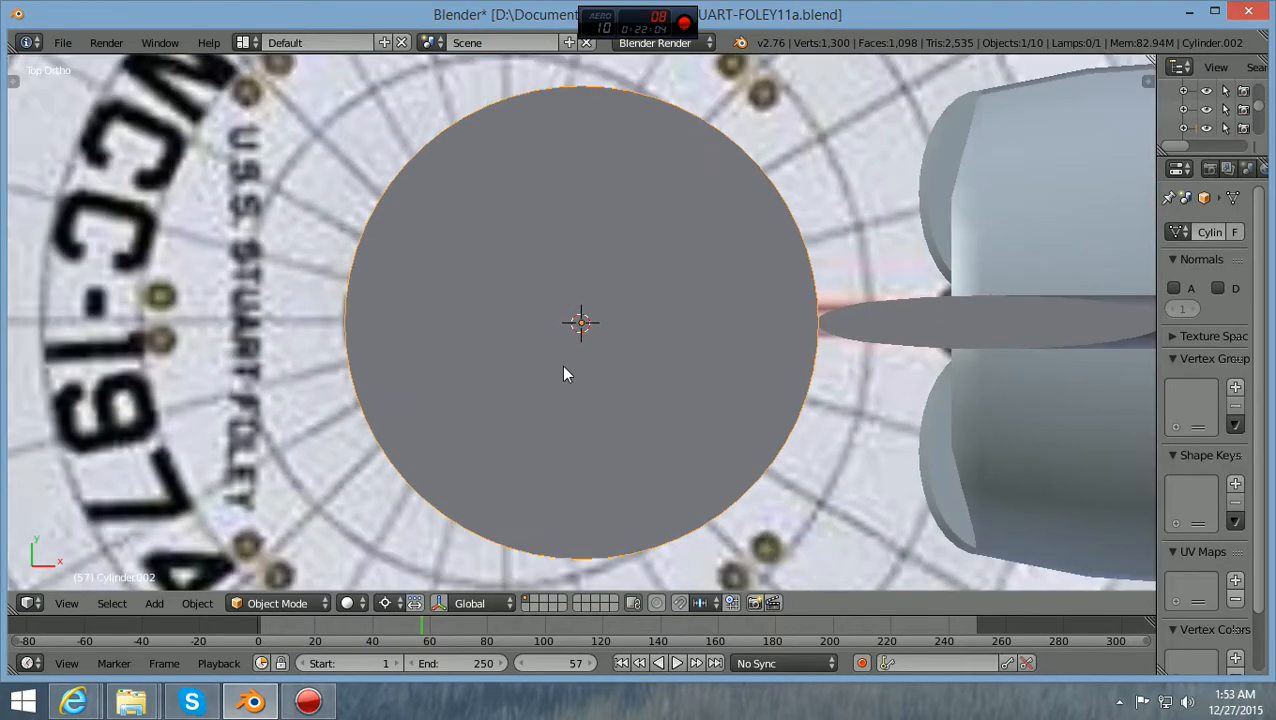
scroll(563, 367, "down", 1)
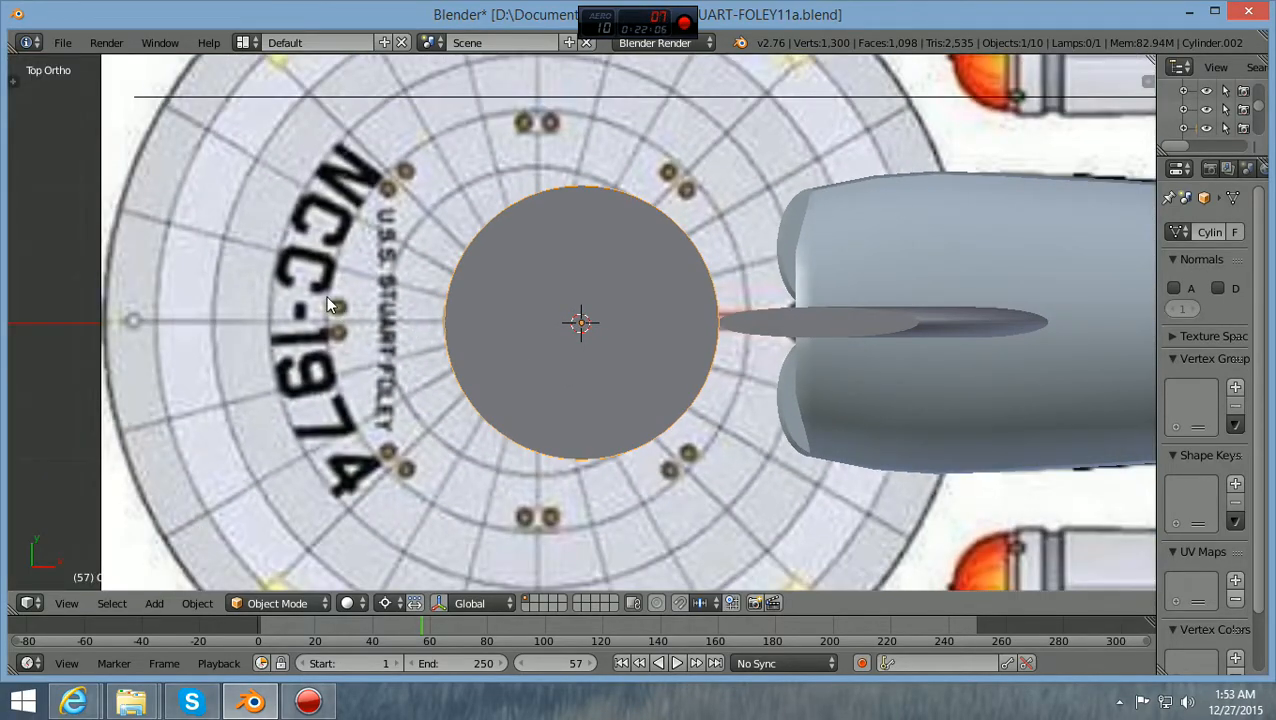
Bring up the object's editing tools and switch the disc to Edit Mode
key("t")
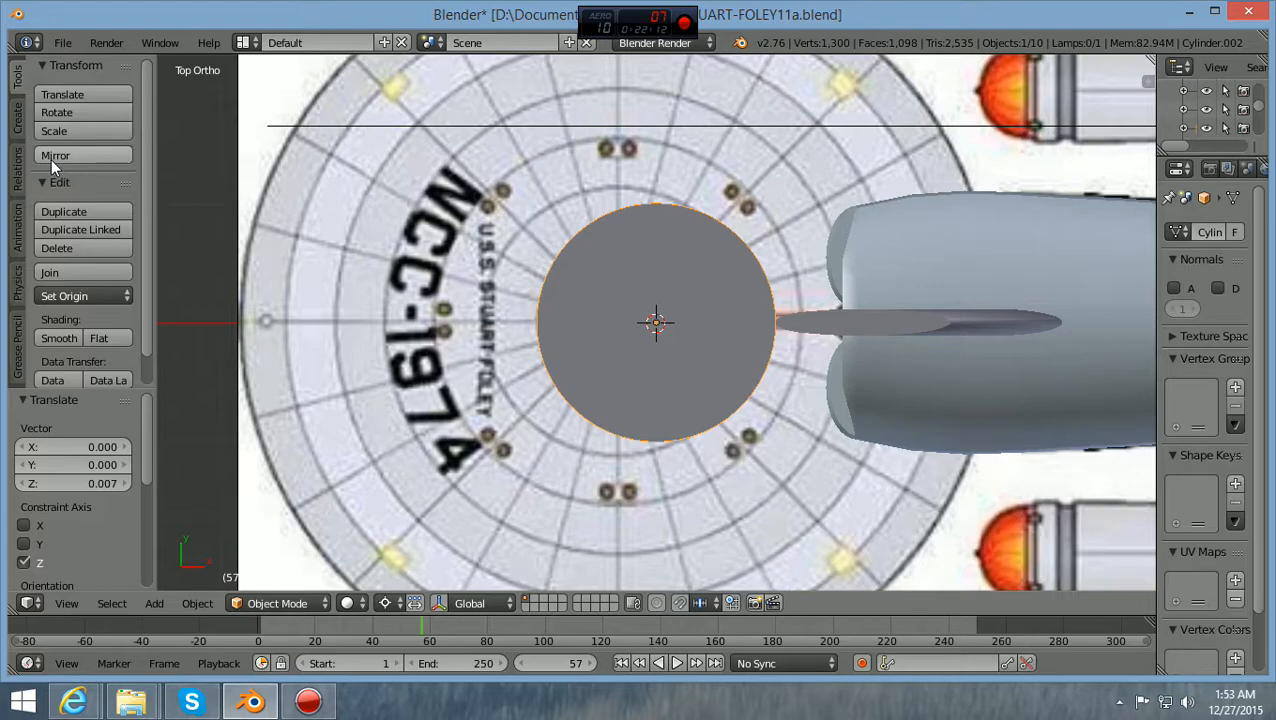
scroll(152, 240, "down", 2)
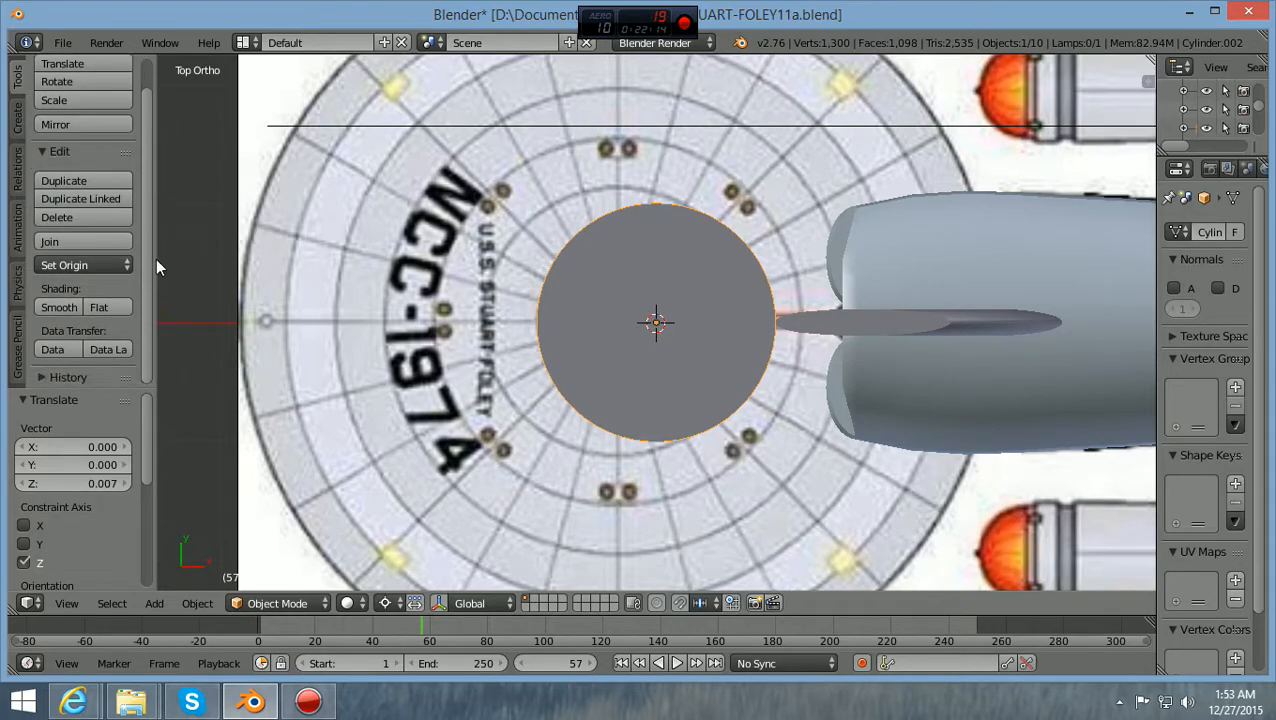
left_click(17, 285)
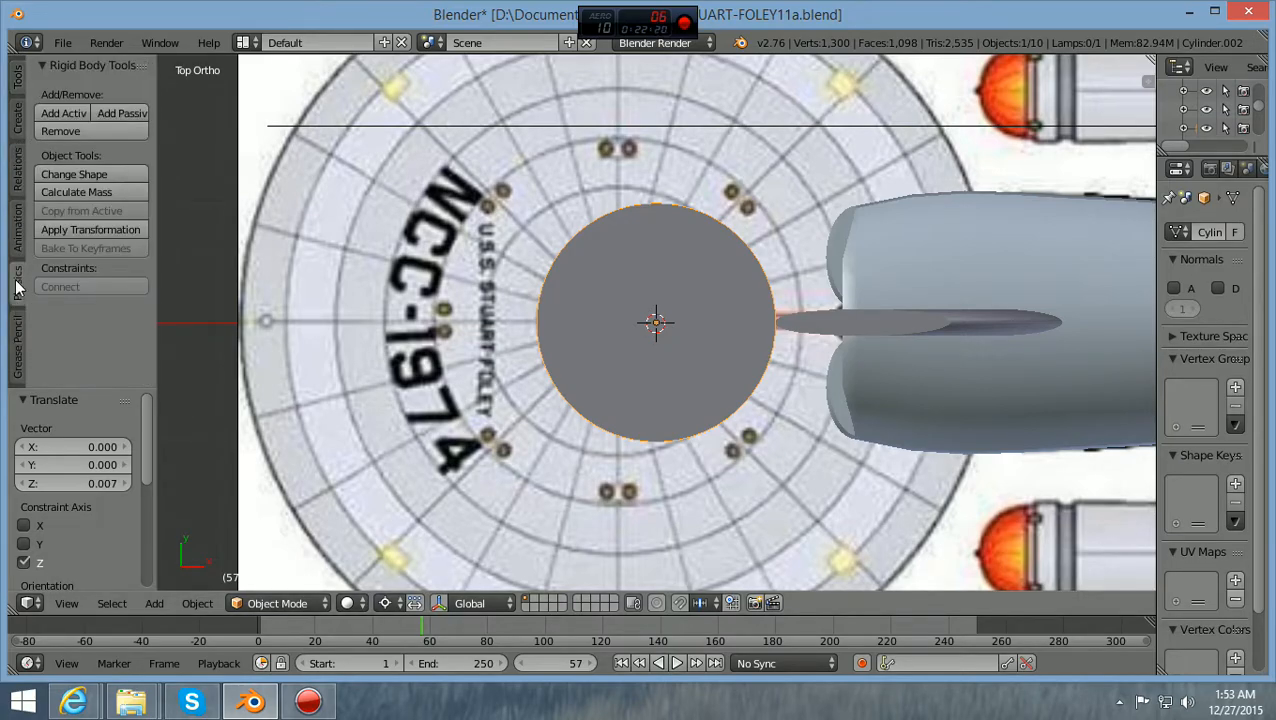
left_click(18, 238)
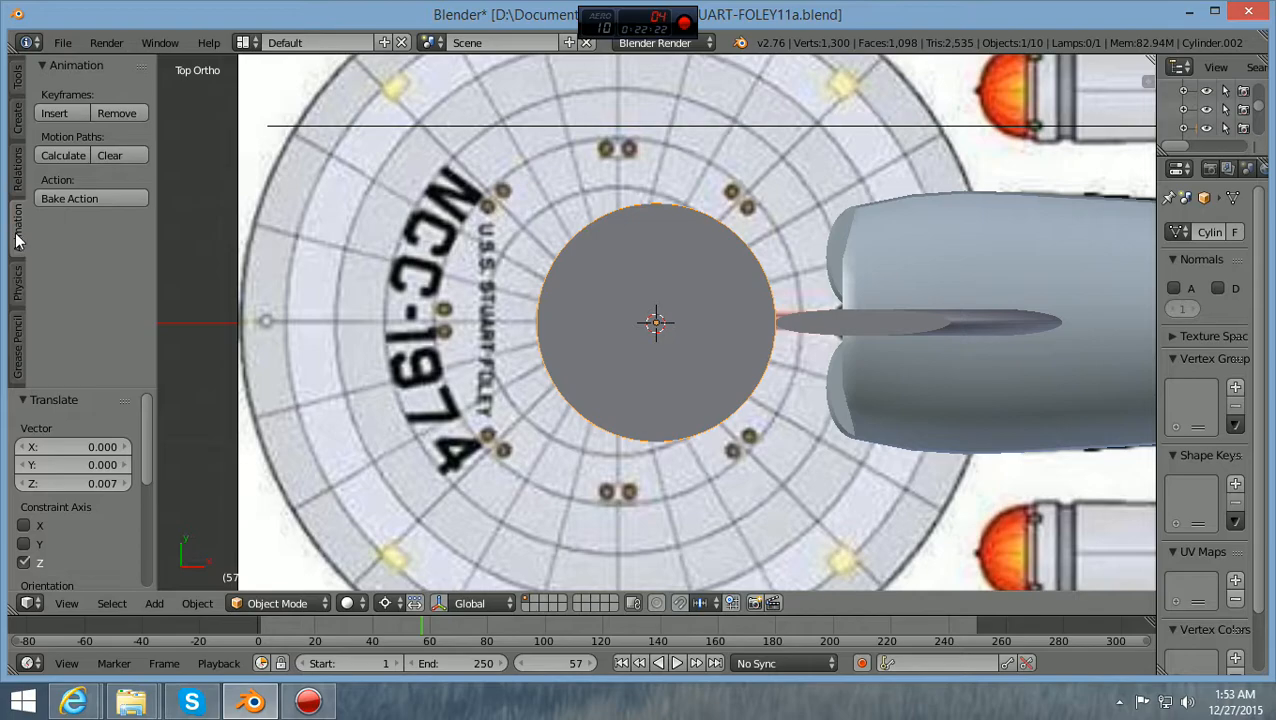
left_click(18, 170)
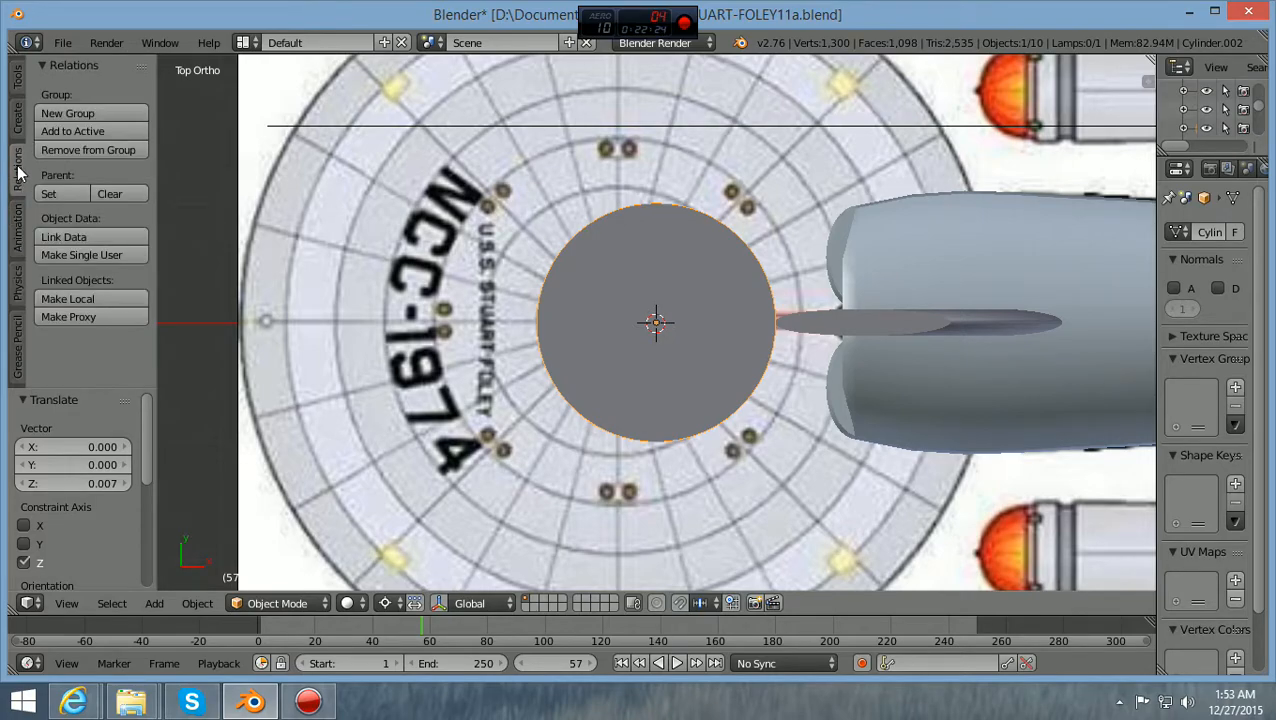
left_click(19, 120)
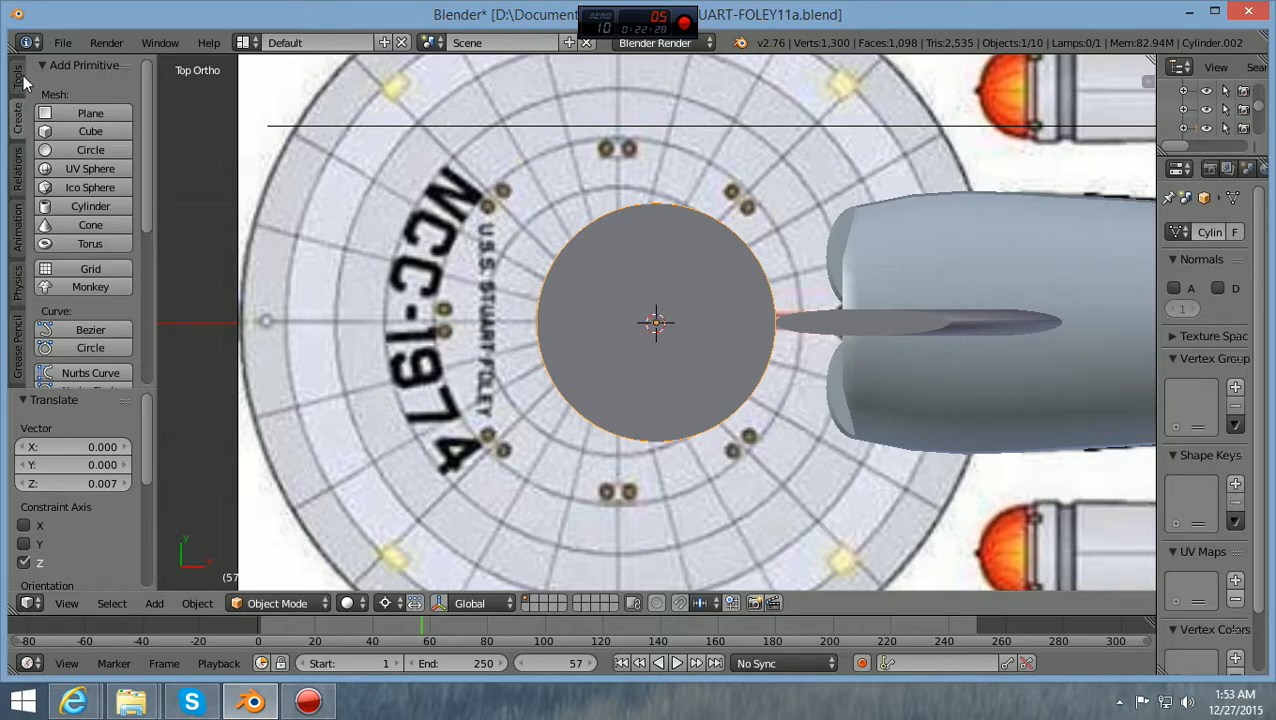
left_click(24, 82)
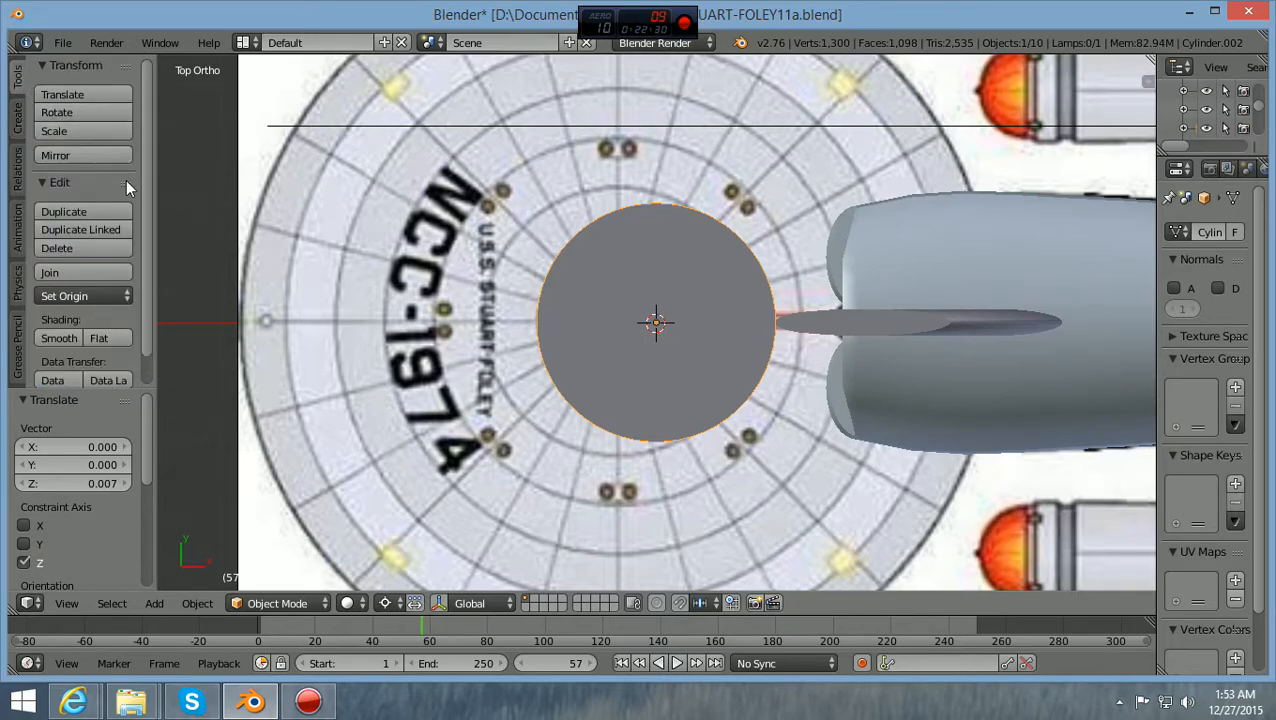
scroll(128, 258, "down", 2)
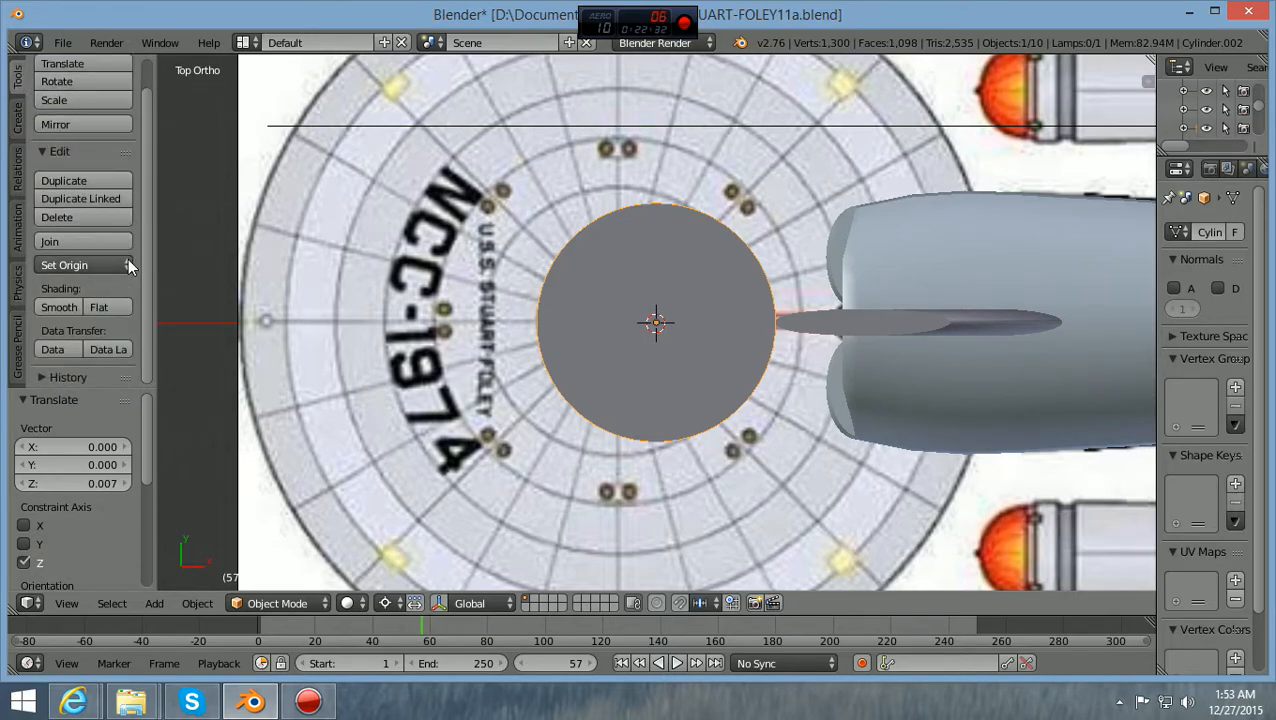
scroll(128, 258, "up", 2)
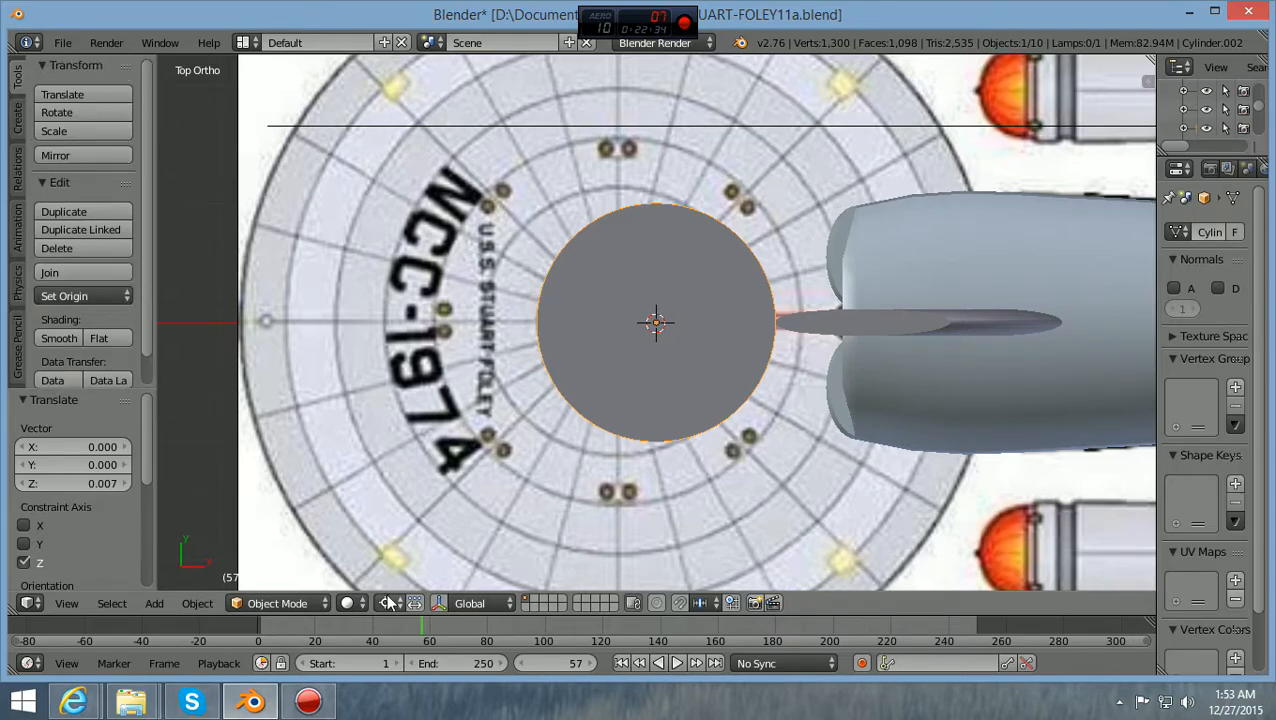
left_click(322, 605)
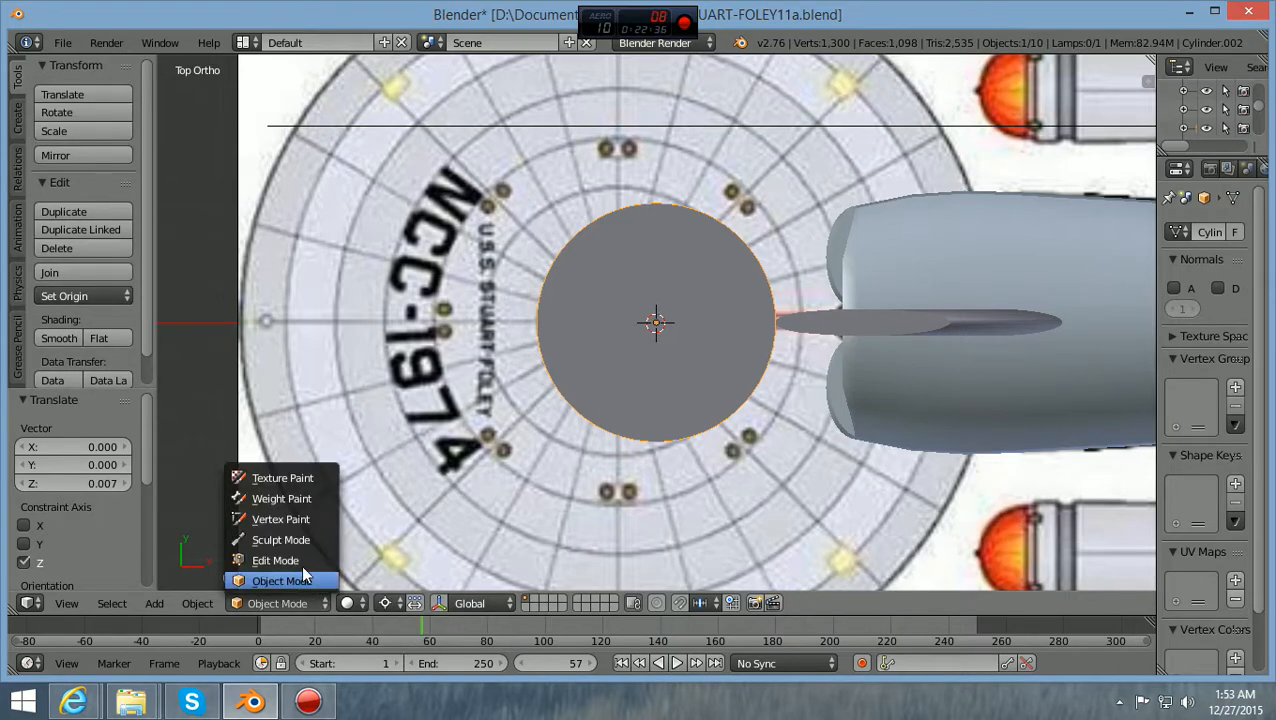
left_click(298, 561)
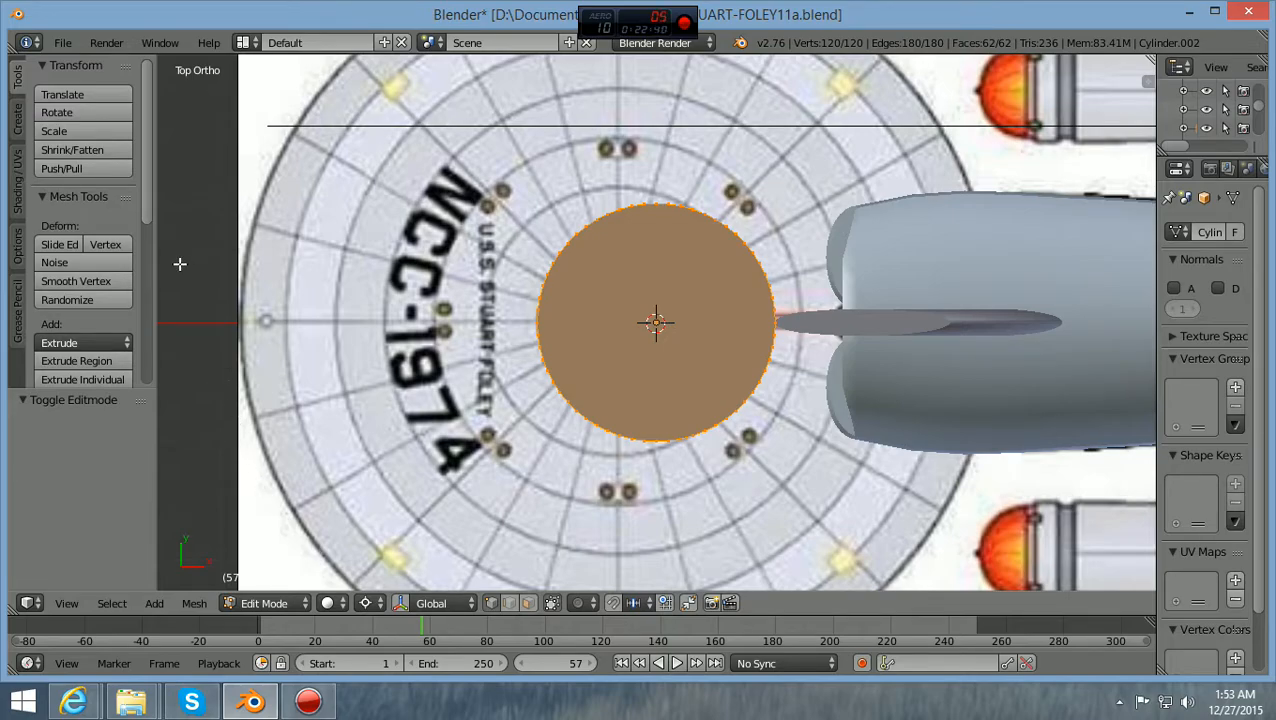
Try subdividing the whole disc mesh with one cut and inspect the resulting edges from an angle
left_click_drag(148, 218, 176, 311)
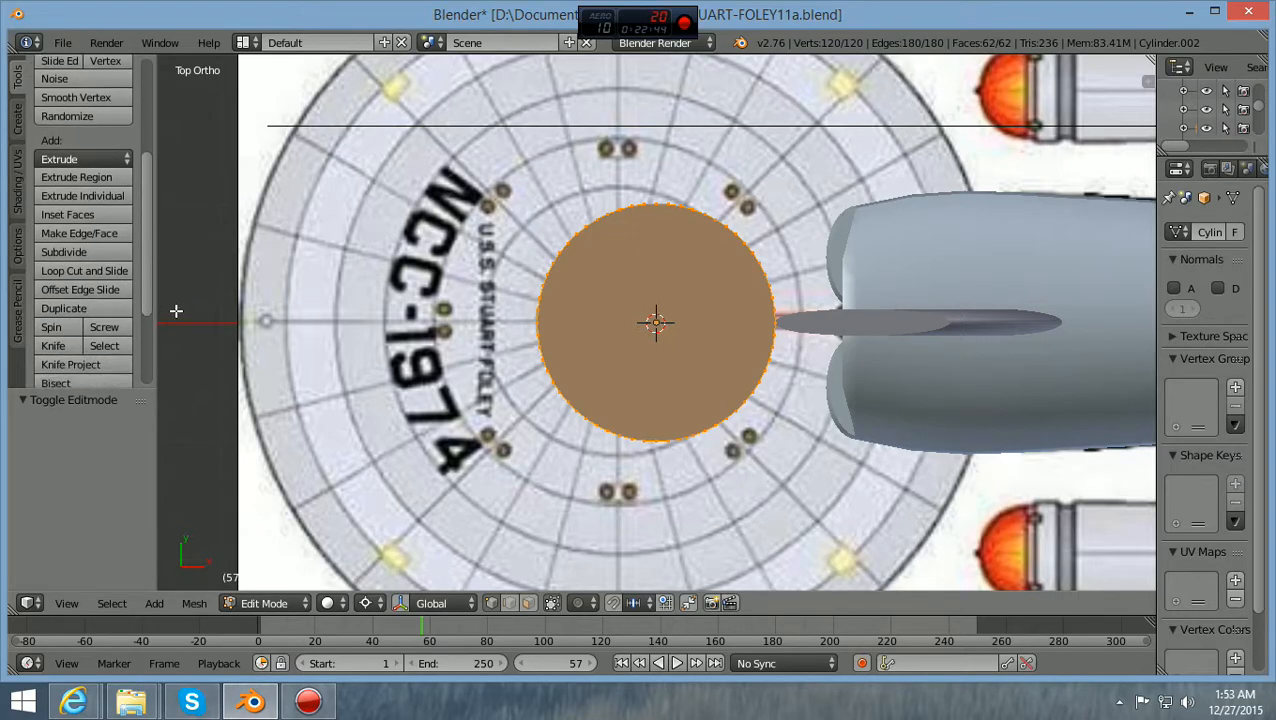
left_click(90, 250)
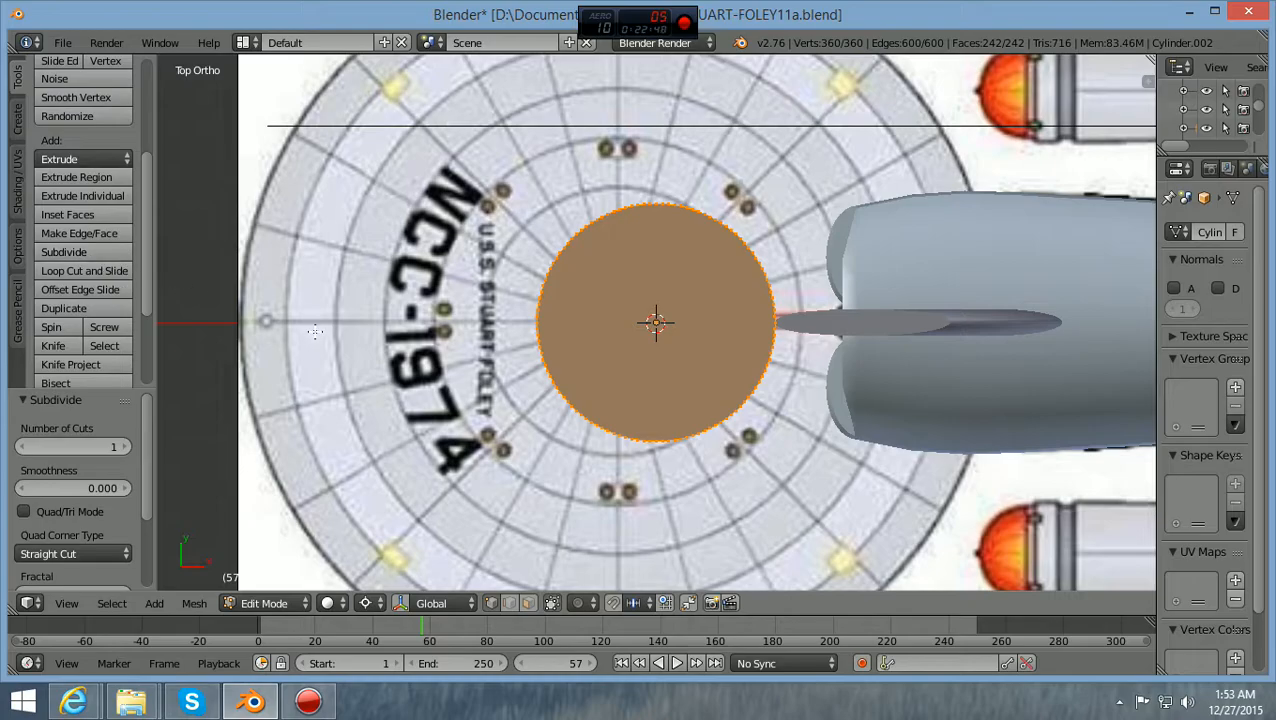
scroll(314, 333, "down", 1)
scroll(314, 333, "down", 1)
middle_click_drag(313, 333, 340, 181)
scroll(582, 287, "up", 5)
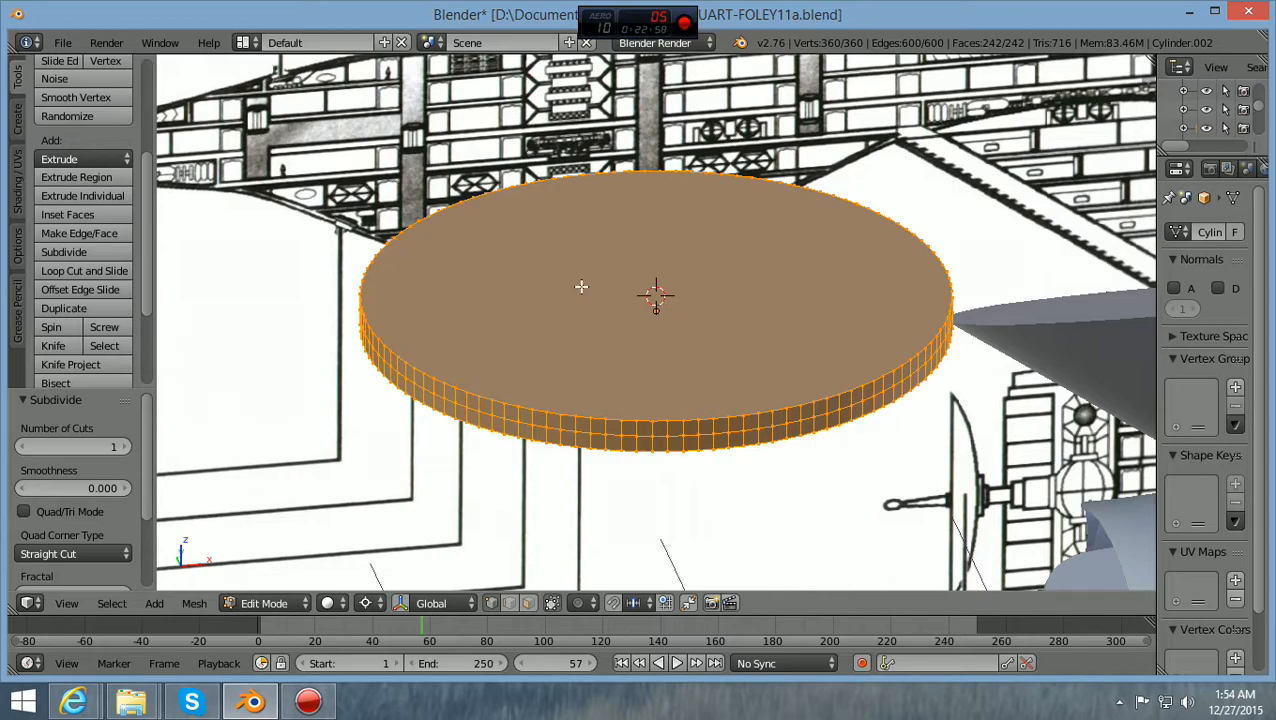
key("ctrl+z")
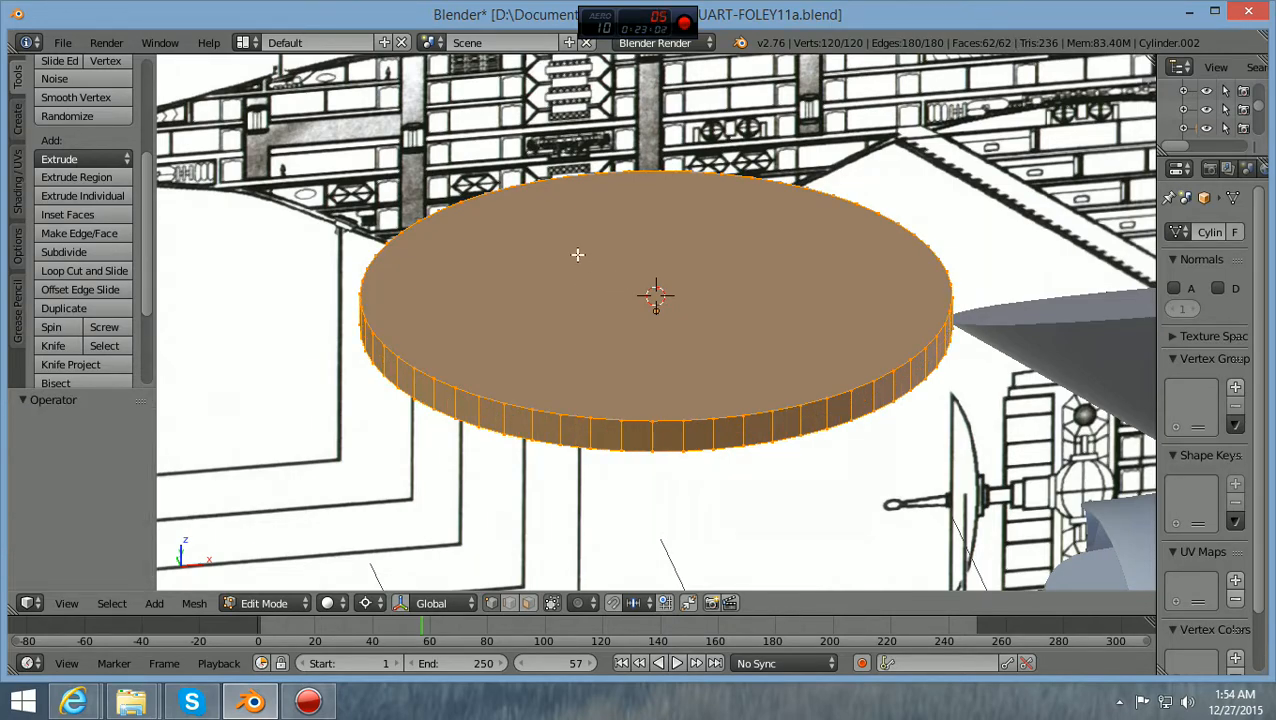
Compare the disc's size and position with the blueprint saucer in the top and front views
scroll(536, 235, "down", 2)
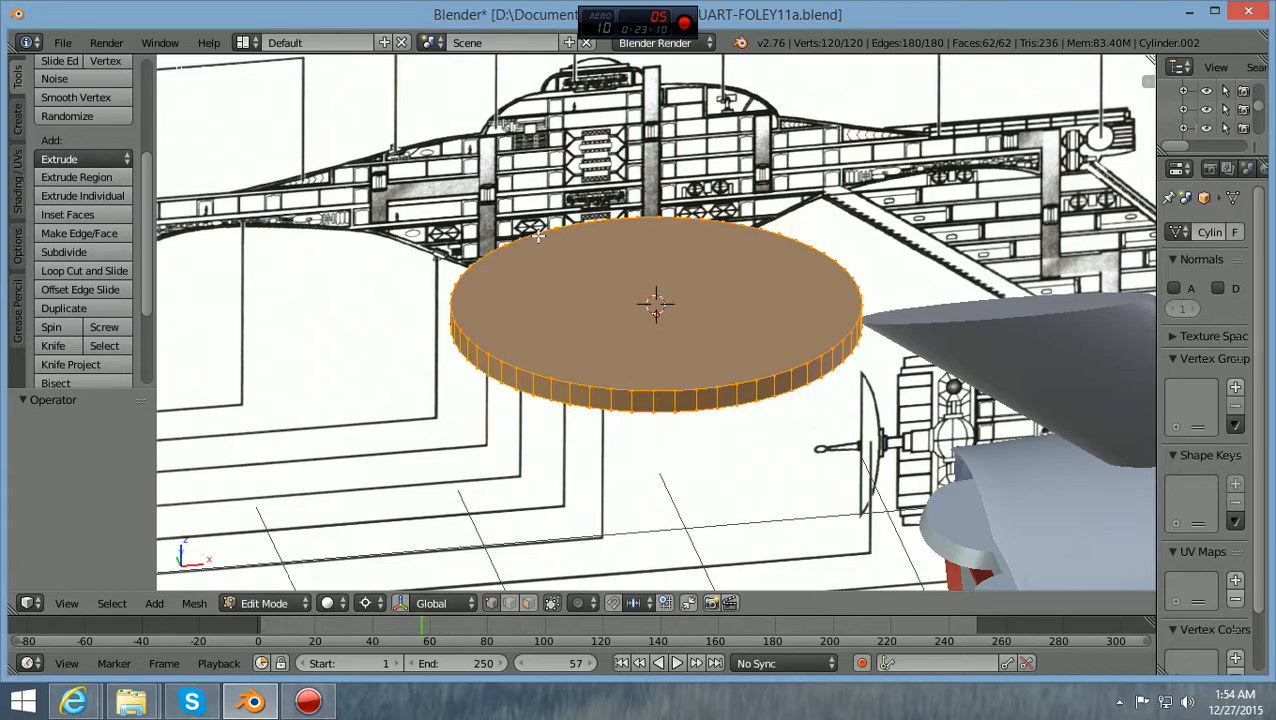
key("KP_7")
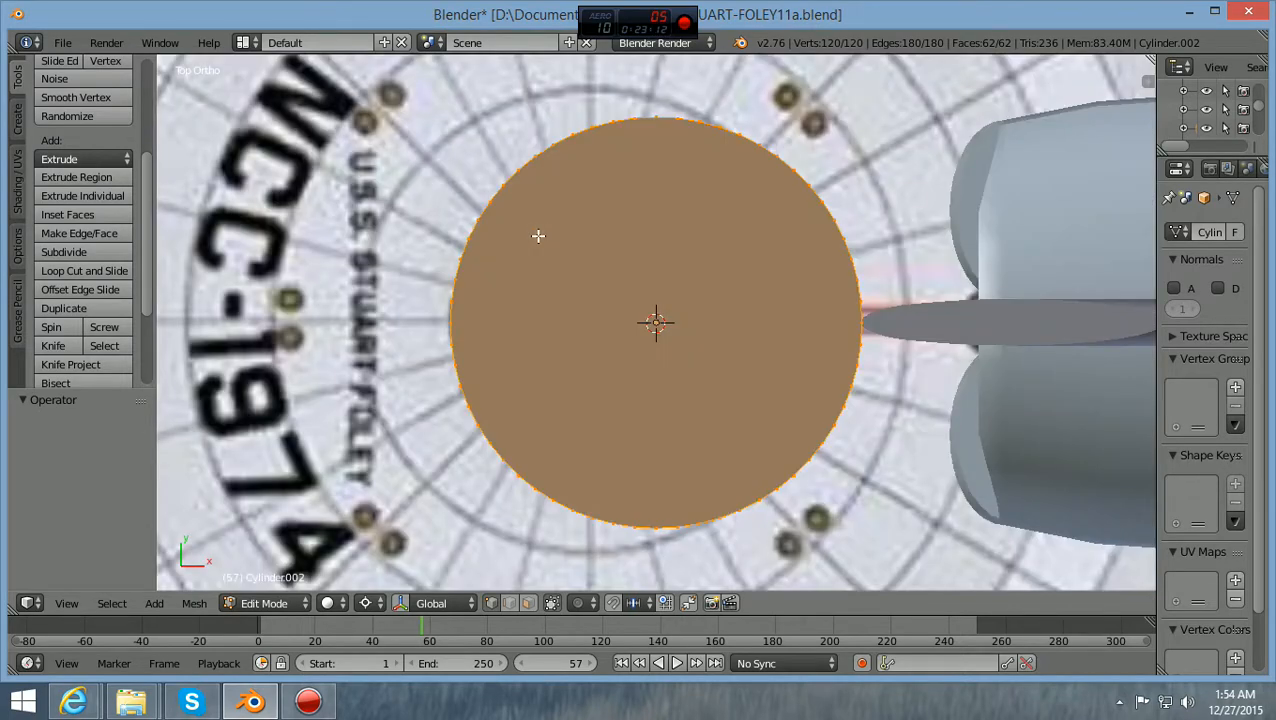
scroll(598, 270, "down", 3)
scroll(641, 346, "up", 2)
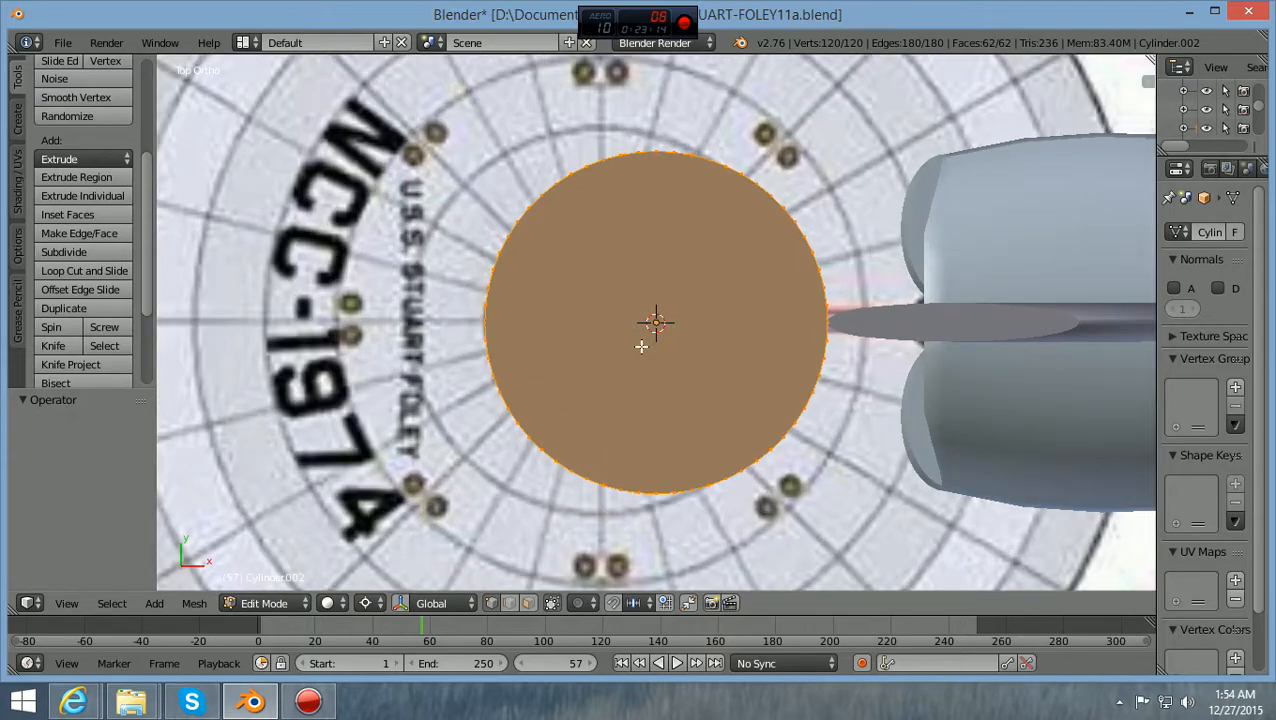
scroll(640, 346, "down", 1)
scroll(641, 346, "down", 2)
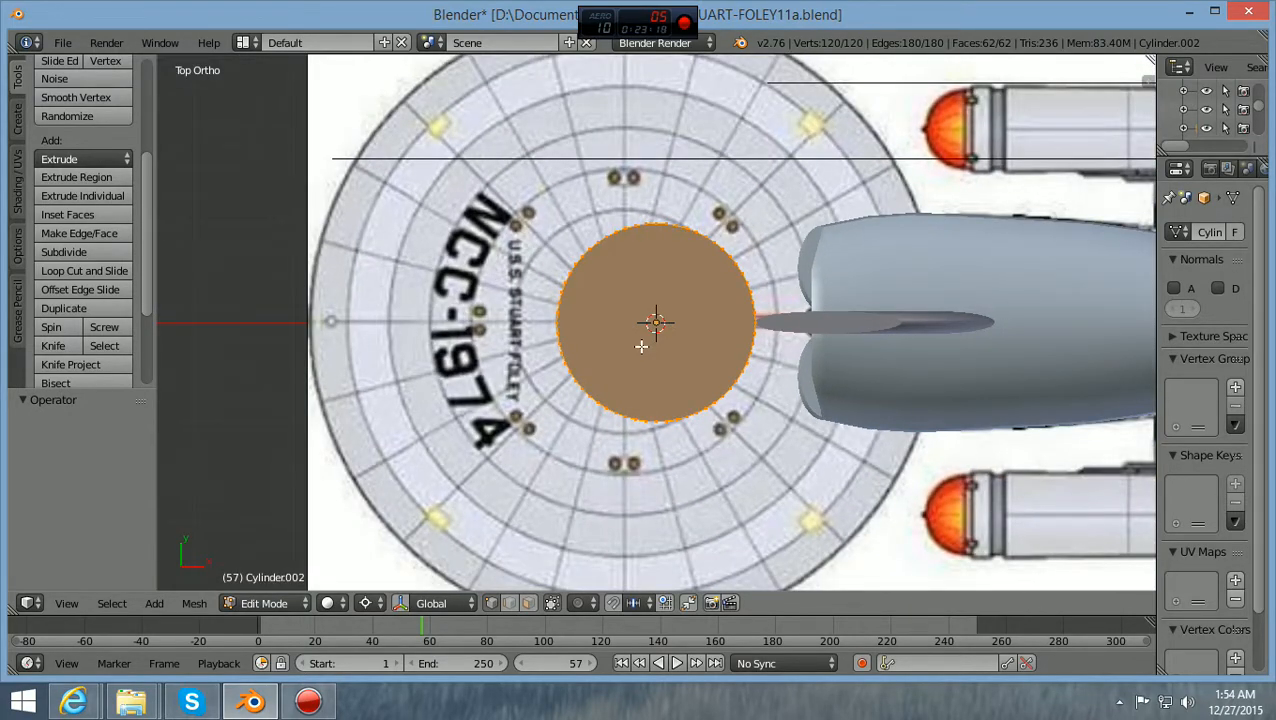
scroll(642, 347, "up", 3, "ctrl")
scroll(489, 415, "up", 1)
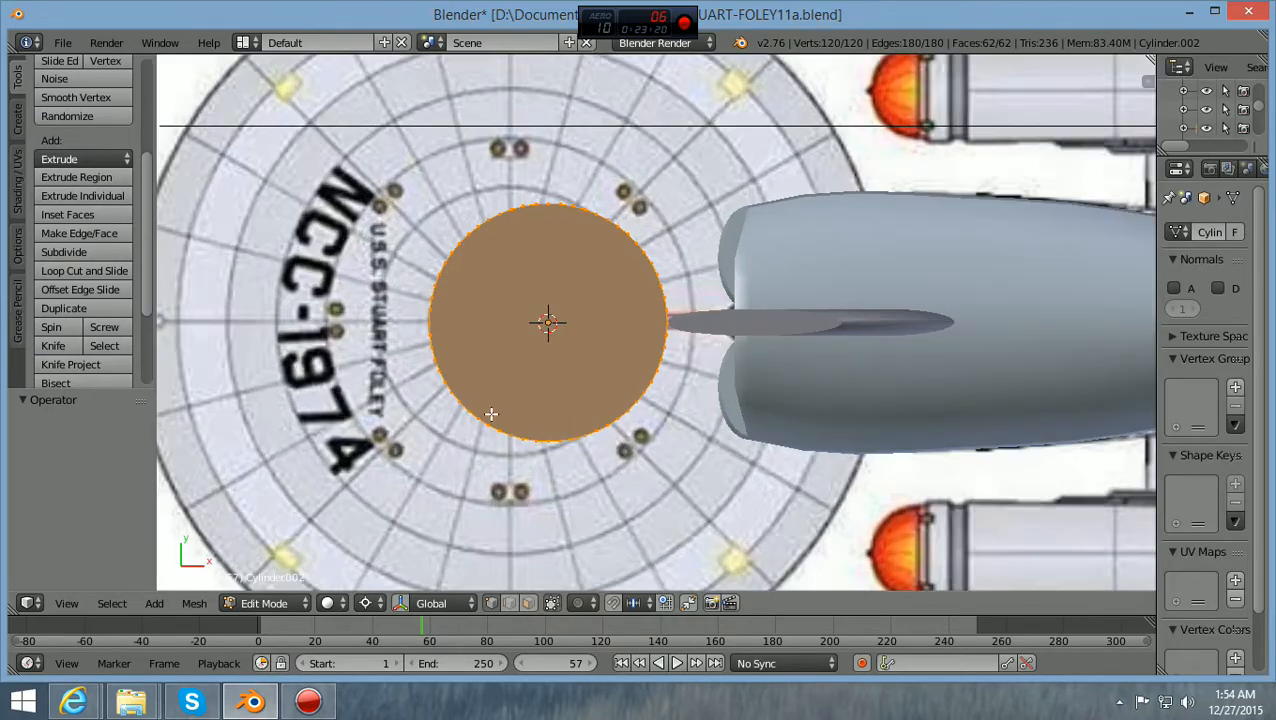
scroll(690, 351, "down", 1)
middle_click_drag(690, 351, 605, 200)
key("KP_1")
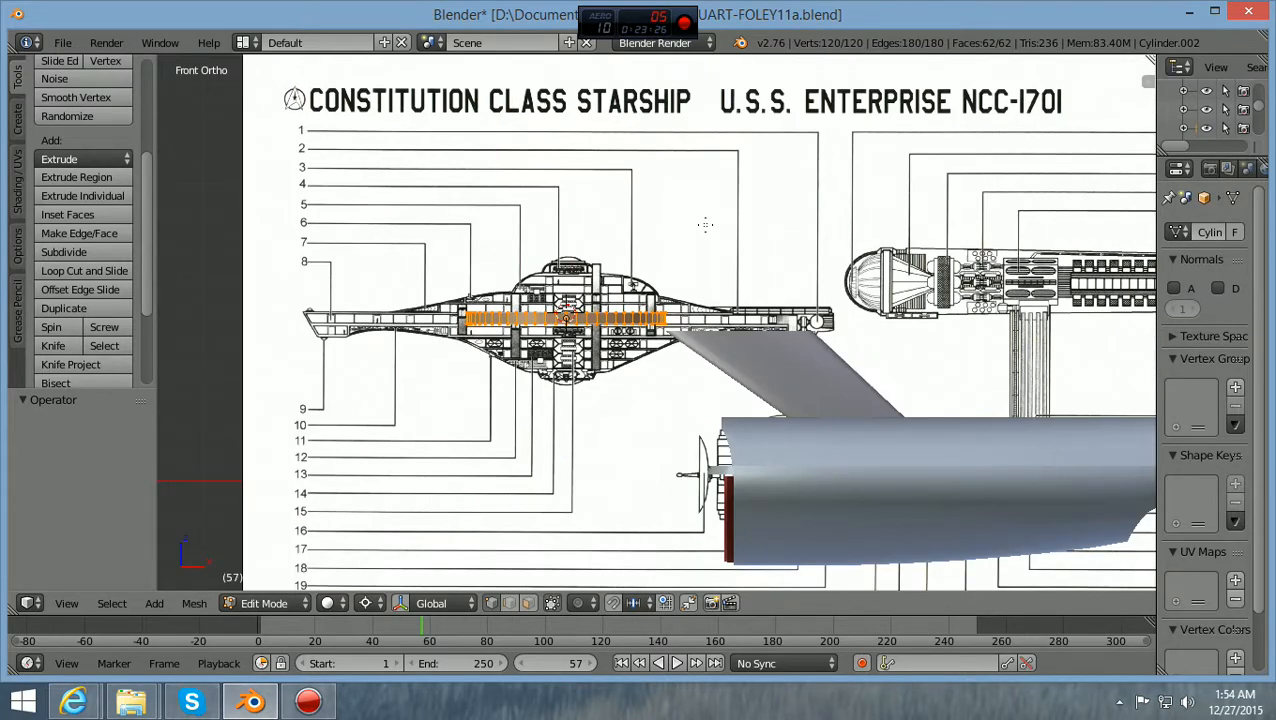
key("KP_7")
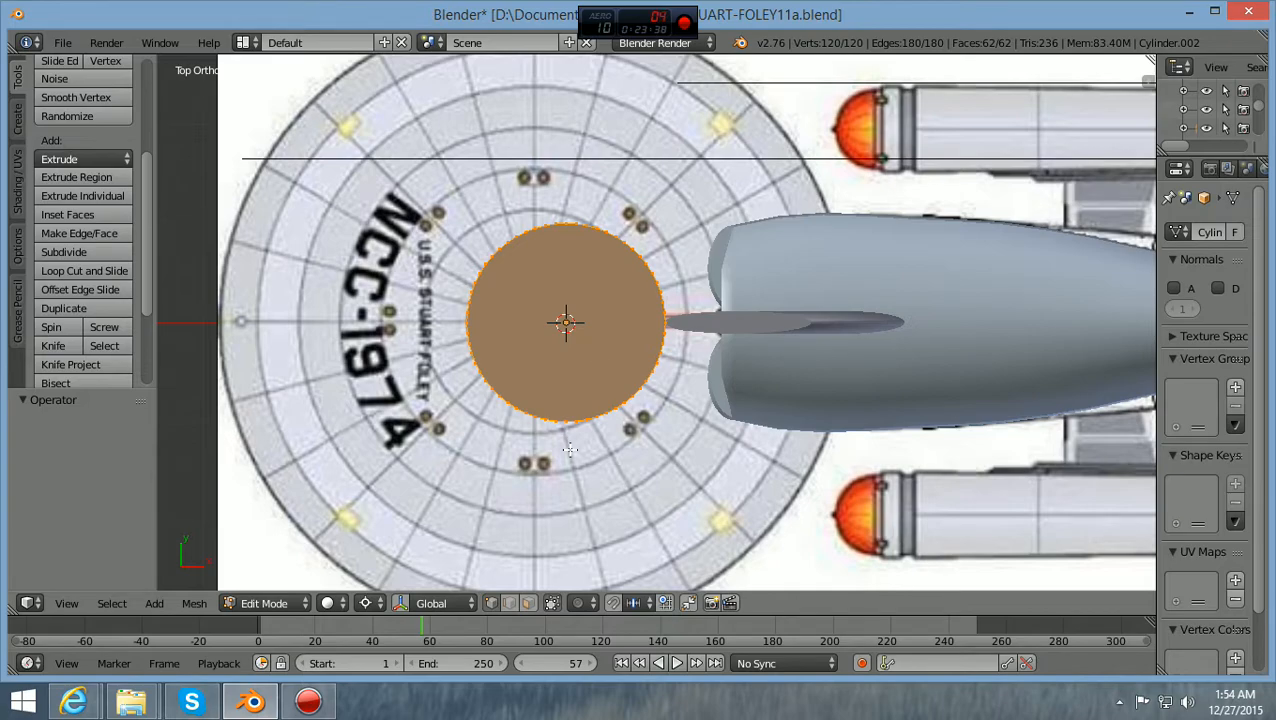
scroll(568, 449, "up", 1)
scroll(600, 470, "down", 2)
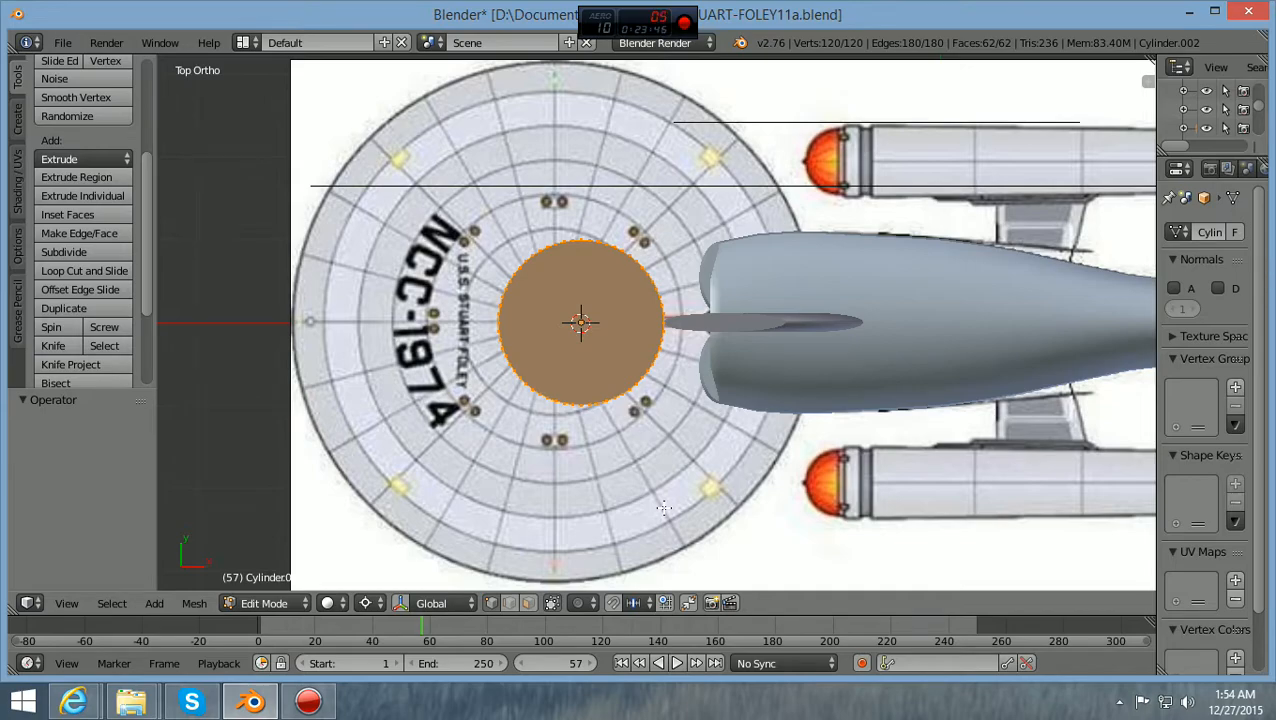
key("s")
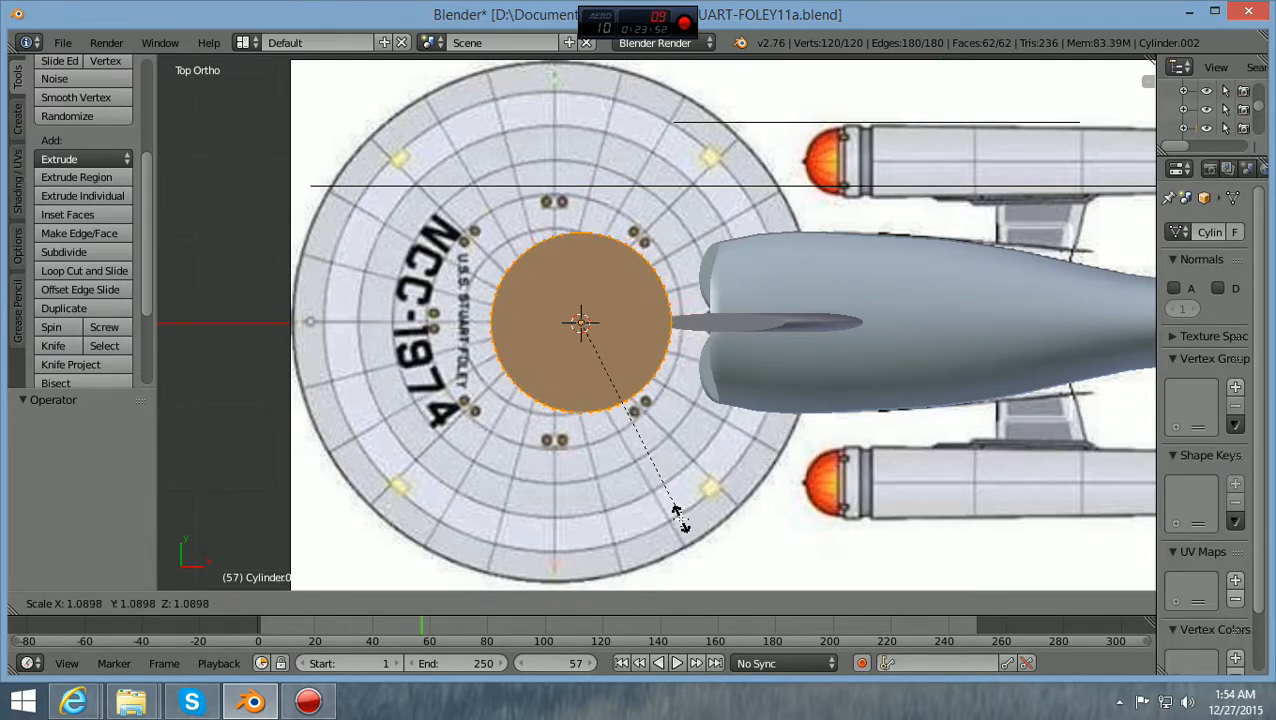
right_click(680, 518)
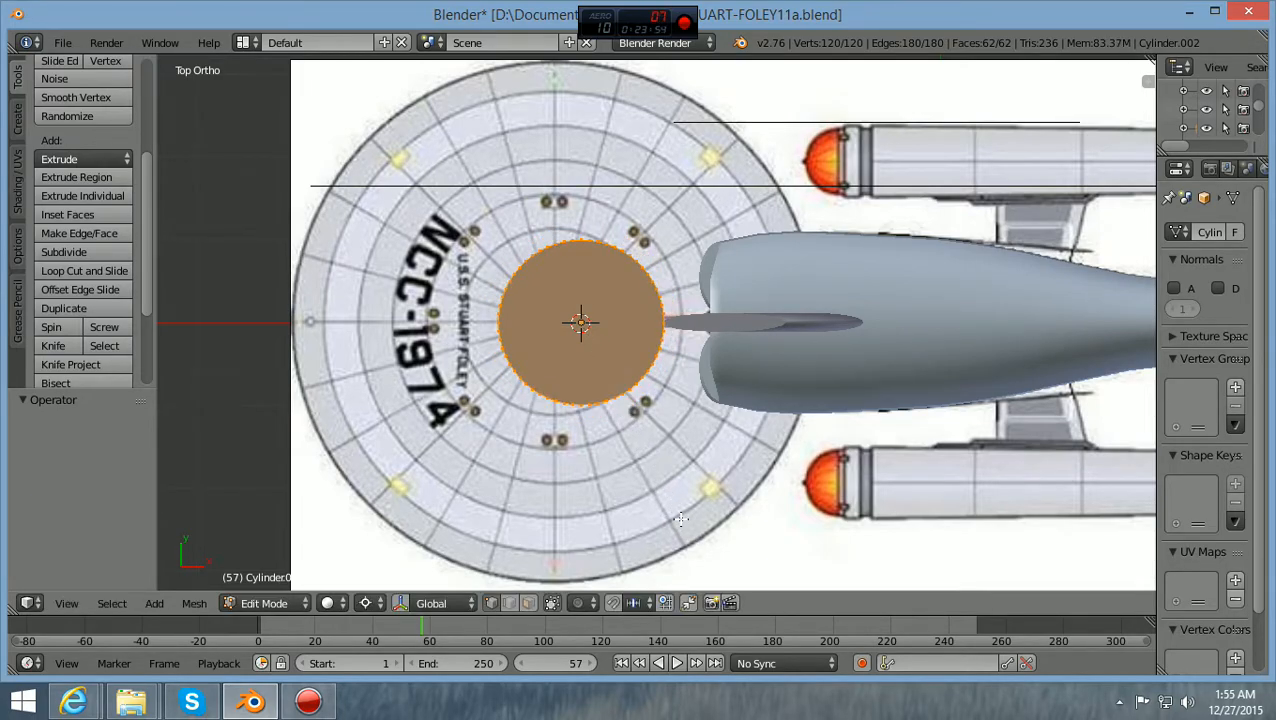
key("s")
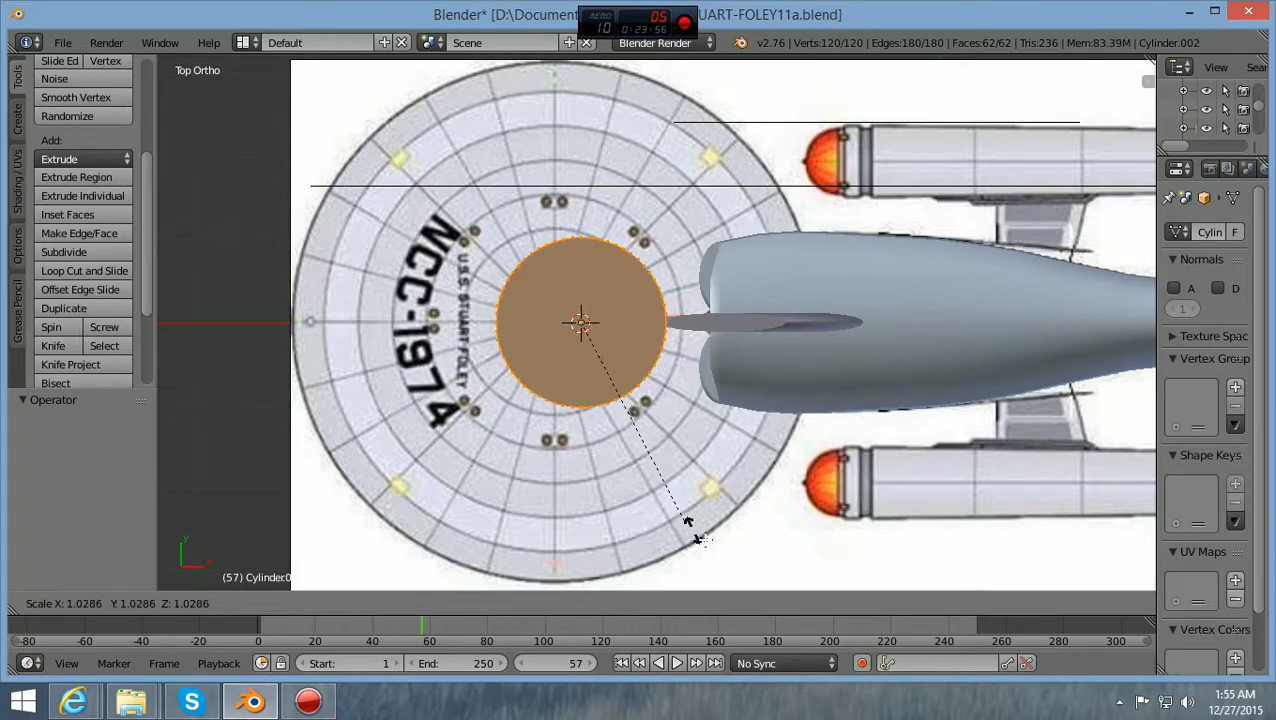
right_click(712, 542)
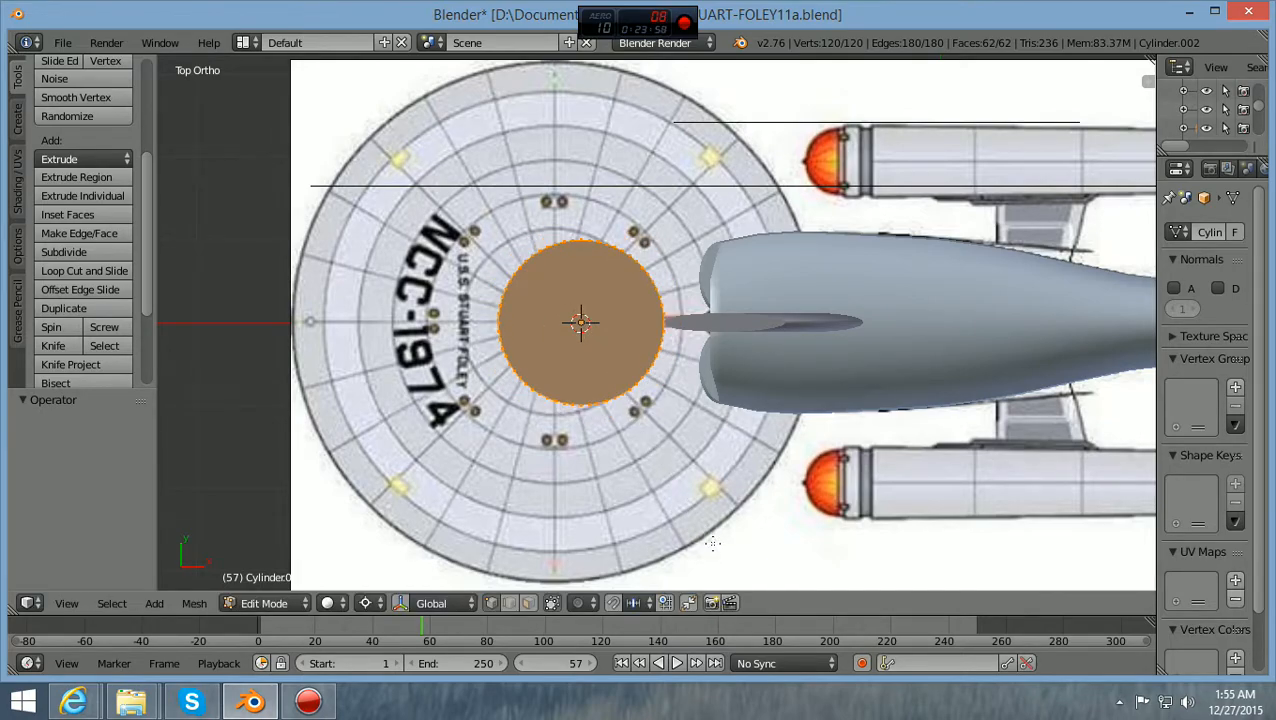
Extrude the whole disc outward twice in the top view, scaling the new rings by about 1.349 and 1.258
key("e")
key("s")
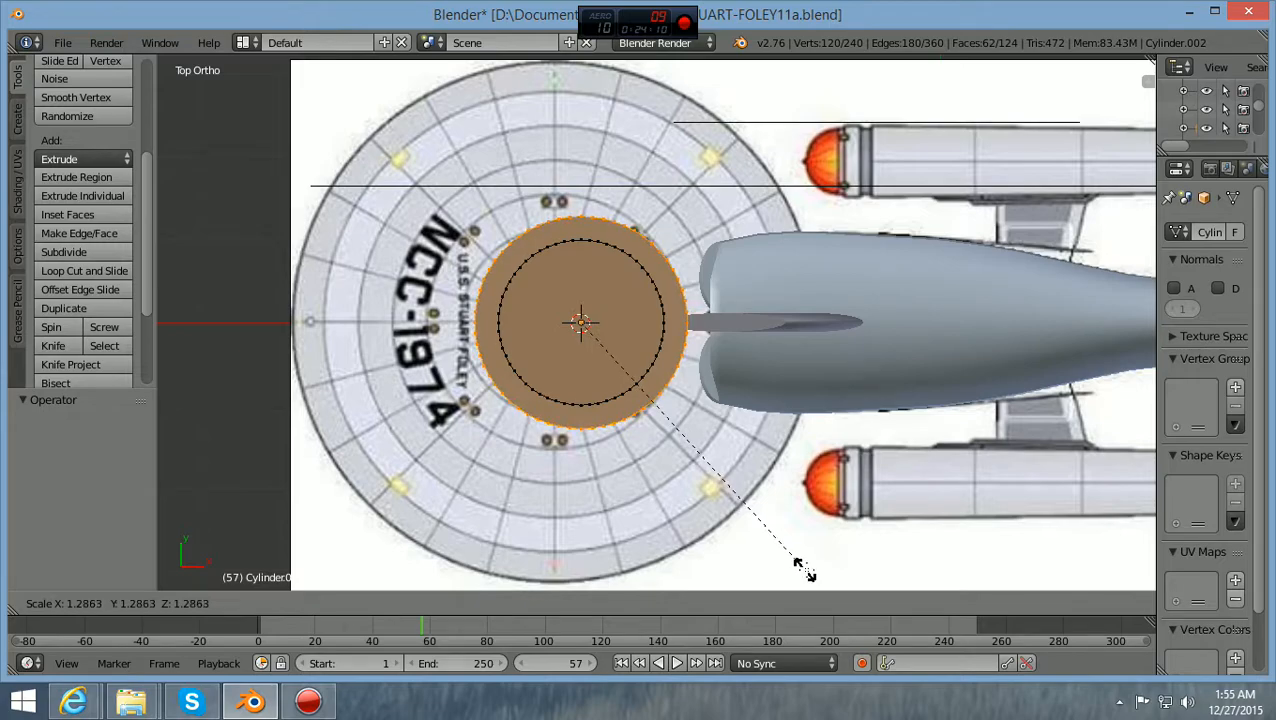
left_click(825, 569)
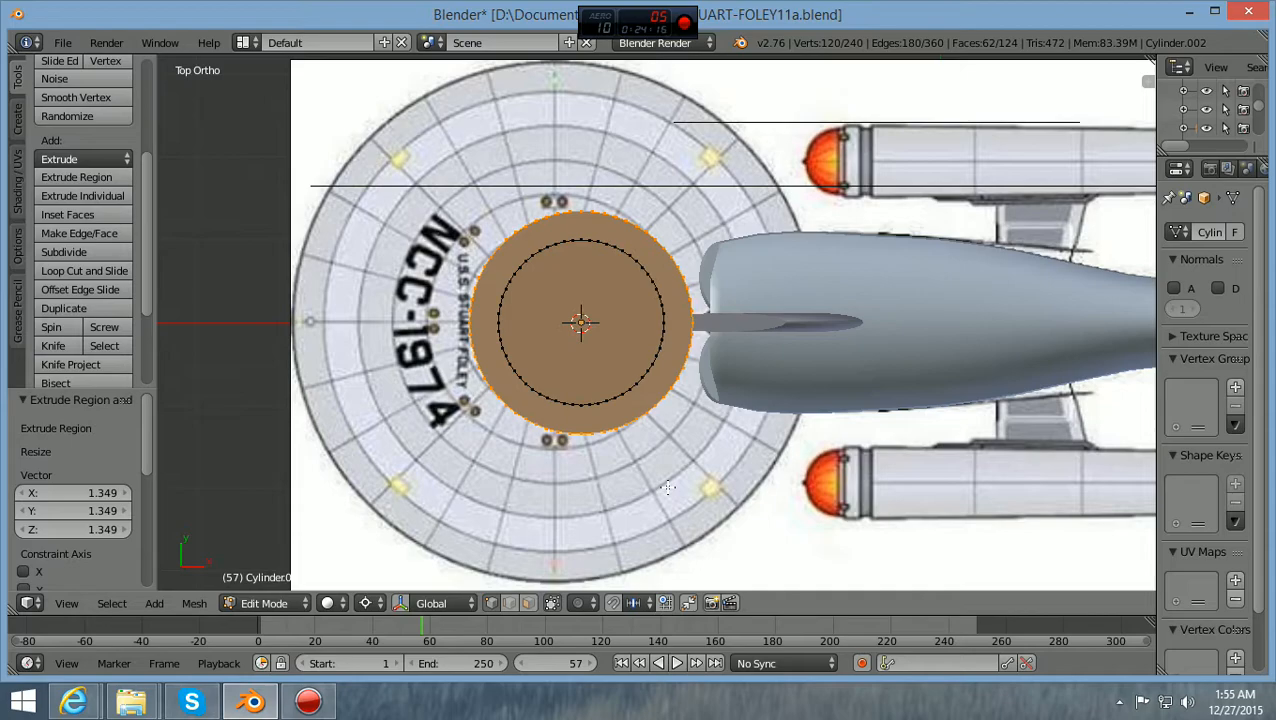
key("e")
key("s")
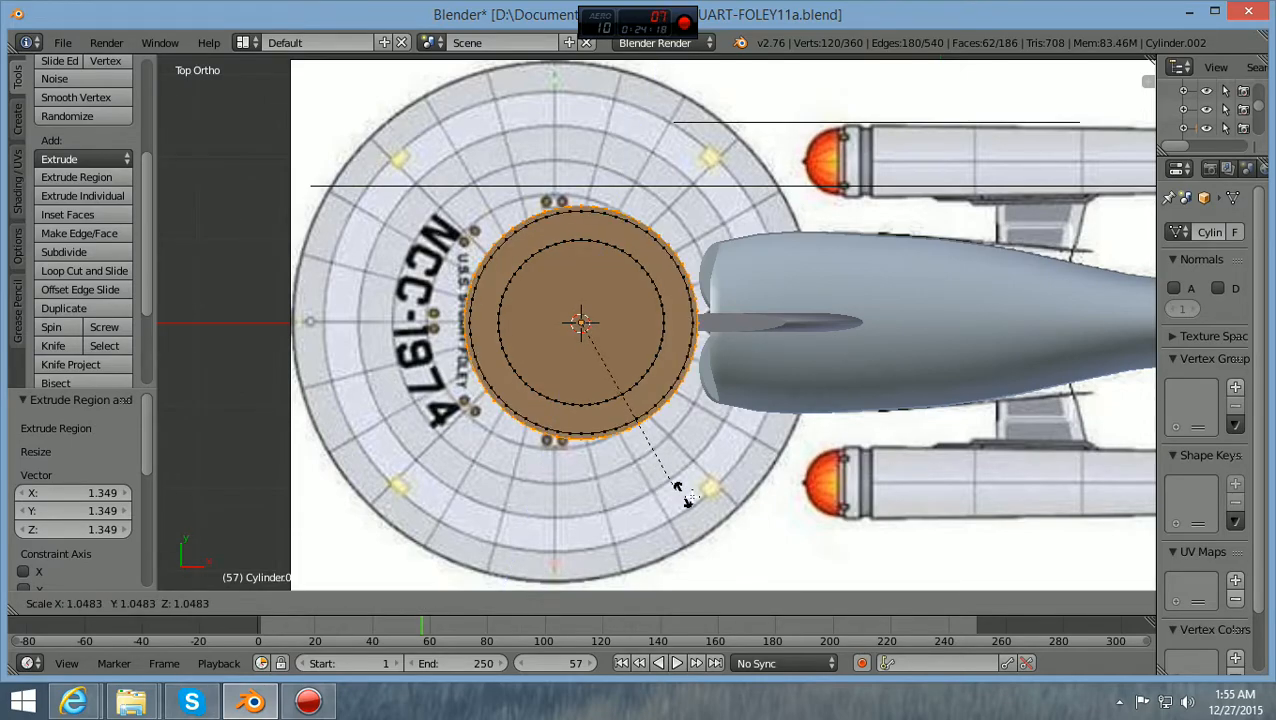
left_click(721, 503)
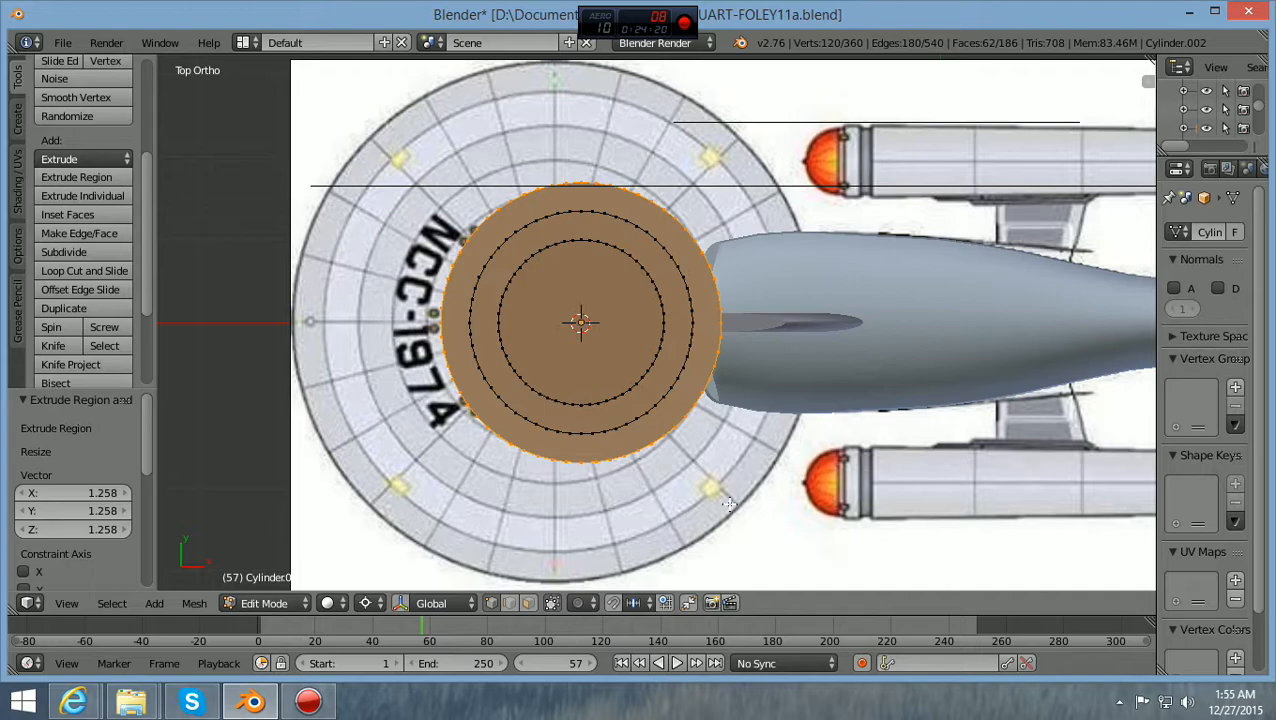
key("s")
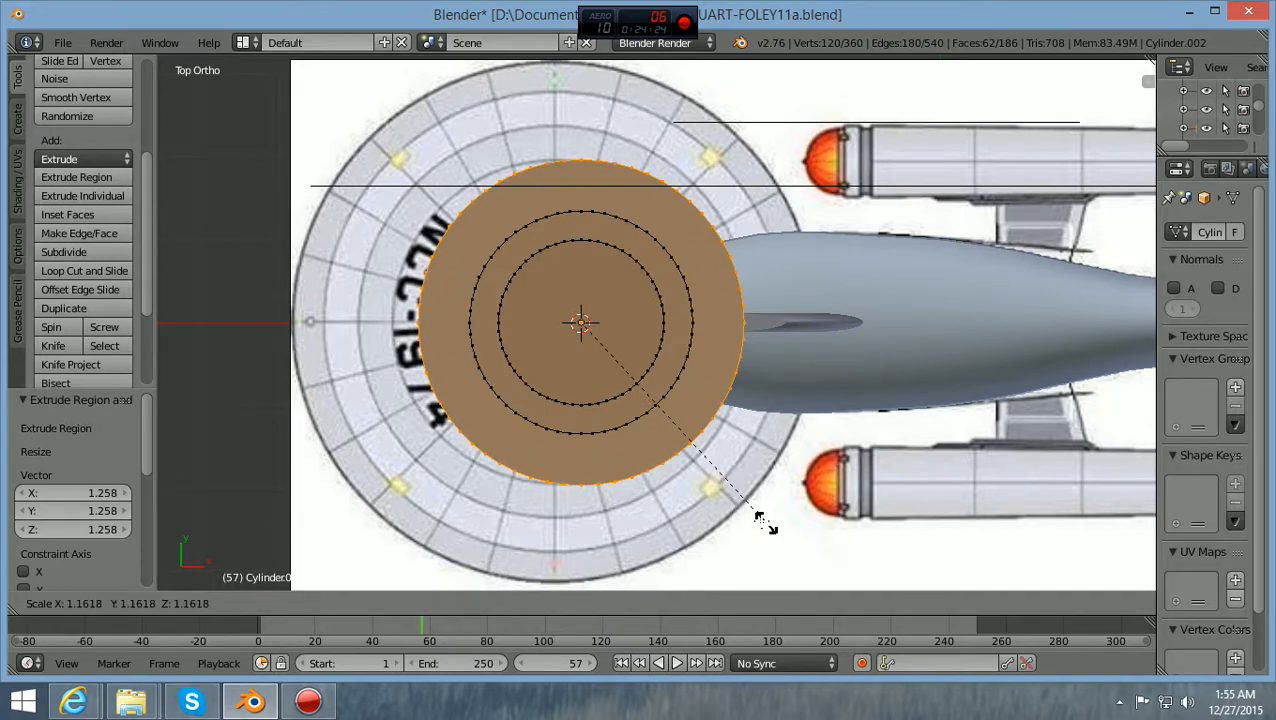
key("Escape")
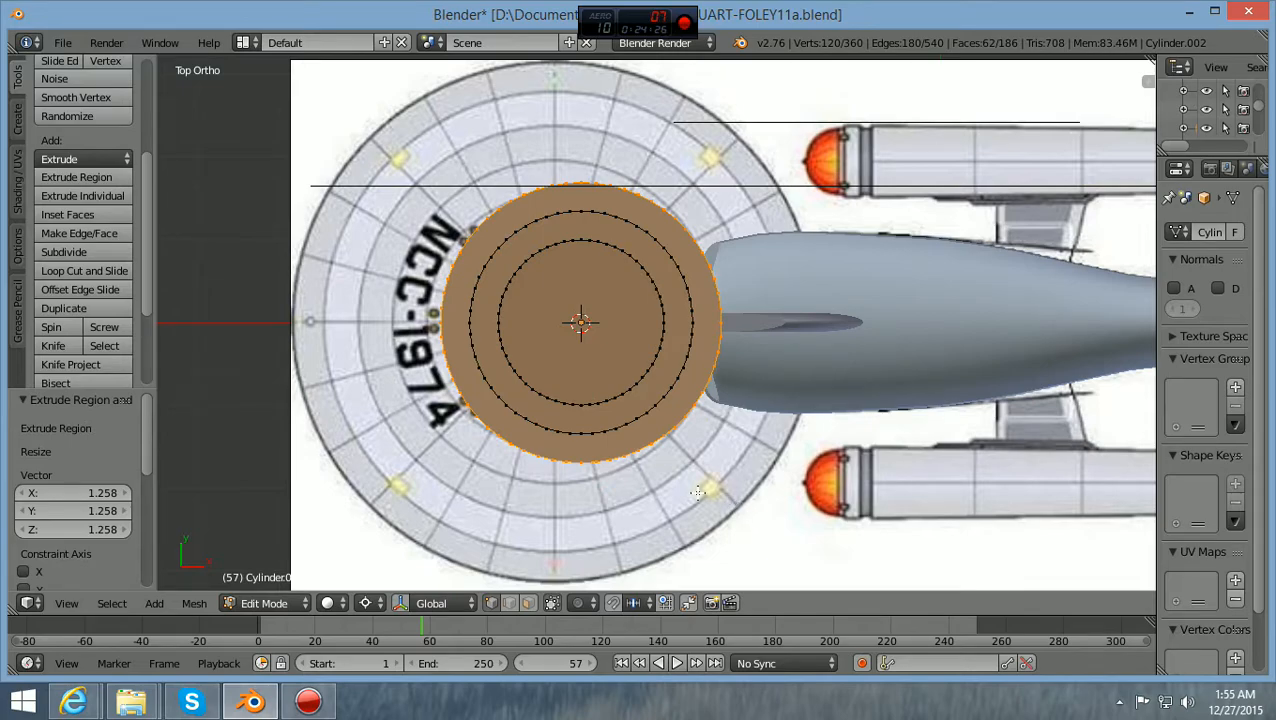
Extrude the outer ring twice more, scaling by about 1.233 and 1.220 to approach the saucer's outer diameter
key("e")
key("s")
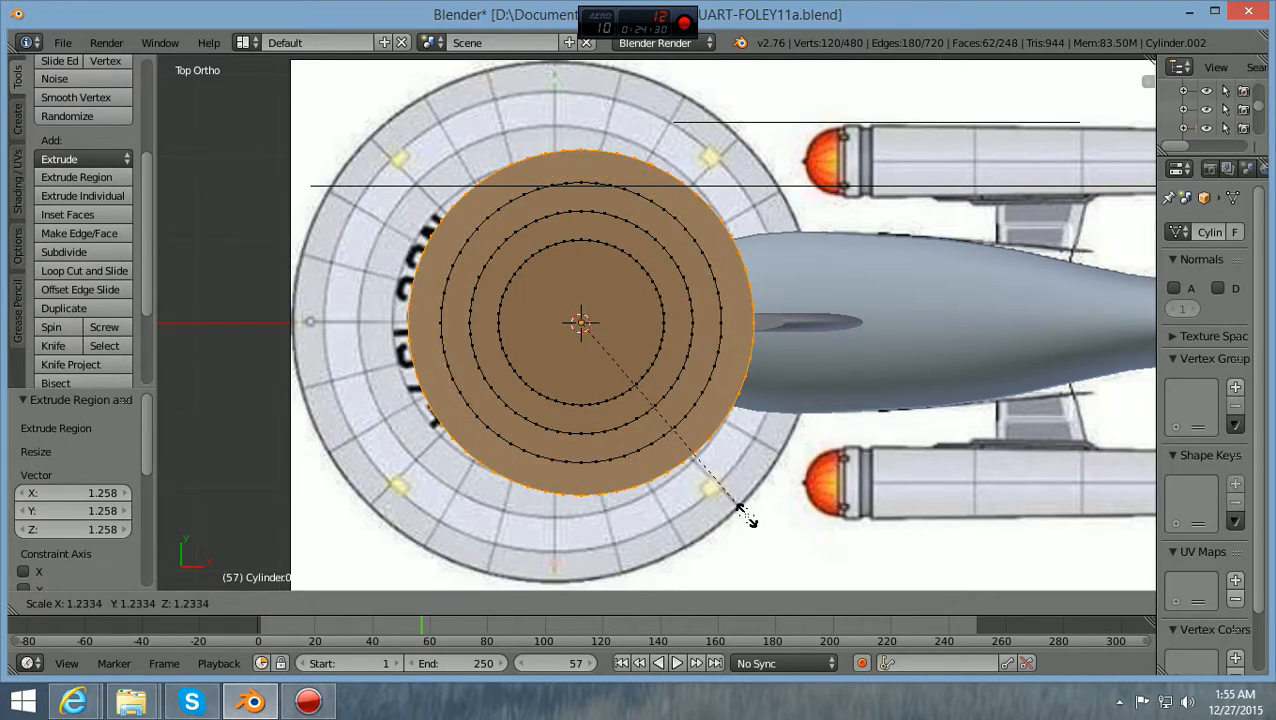
left_click(741, 513)
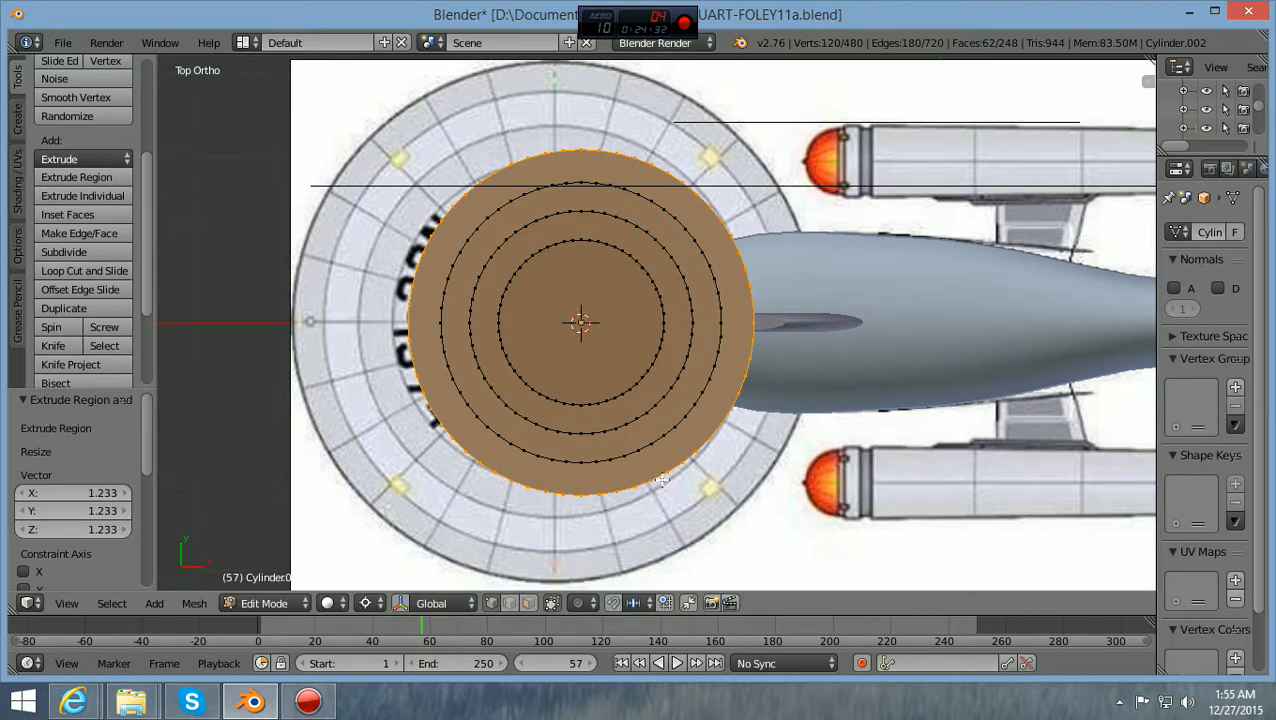
key("e")
key("s")
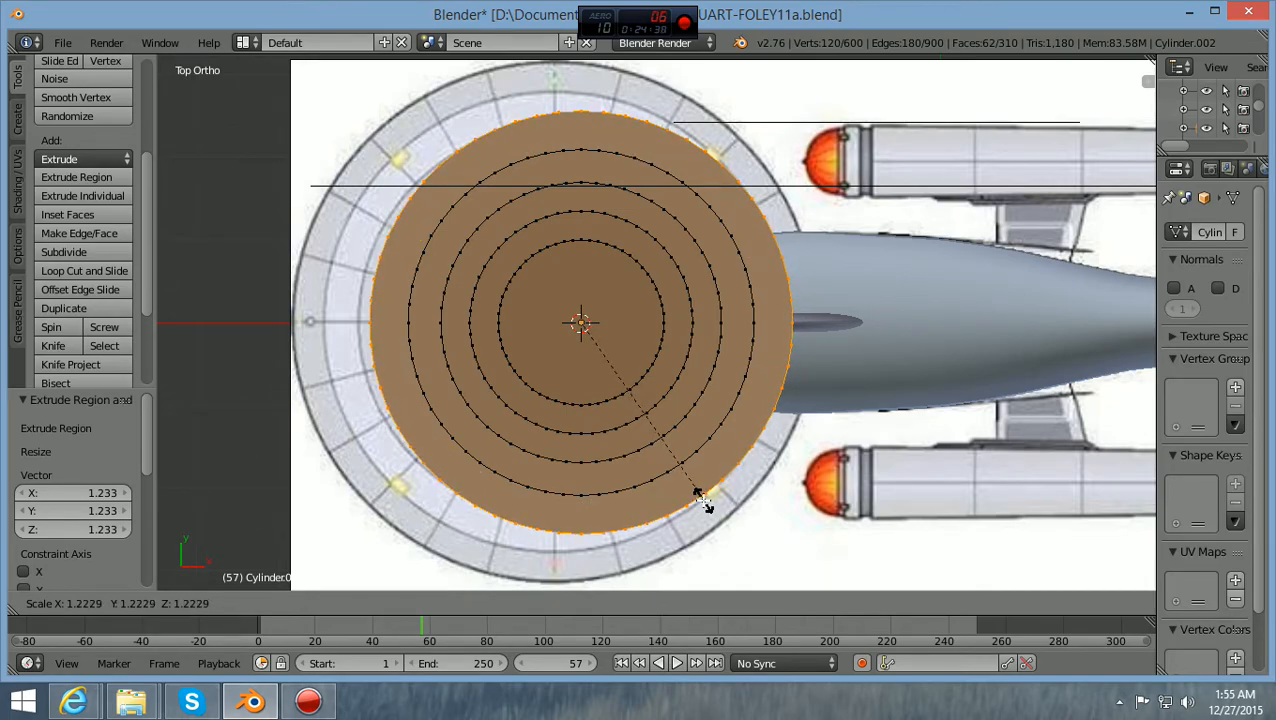
left_click(702, 499)
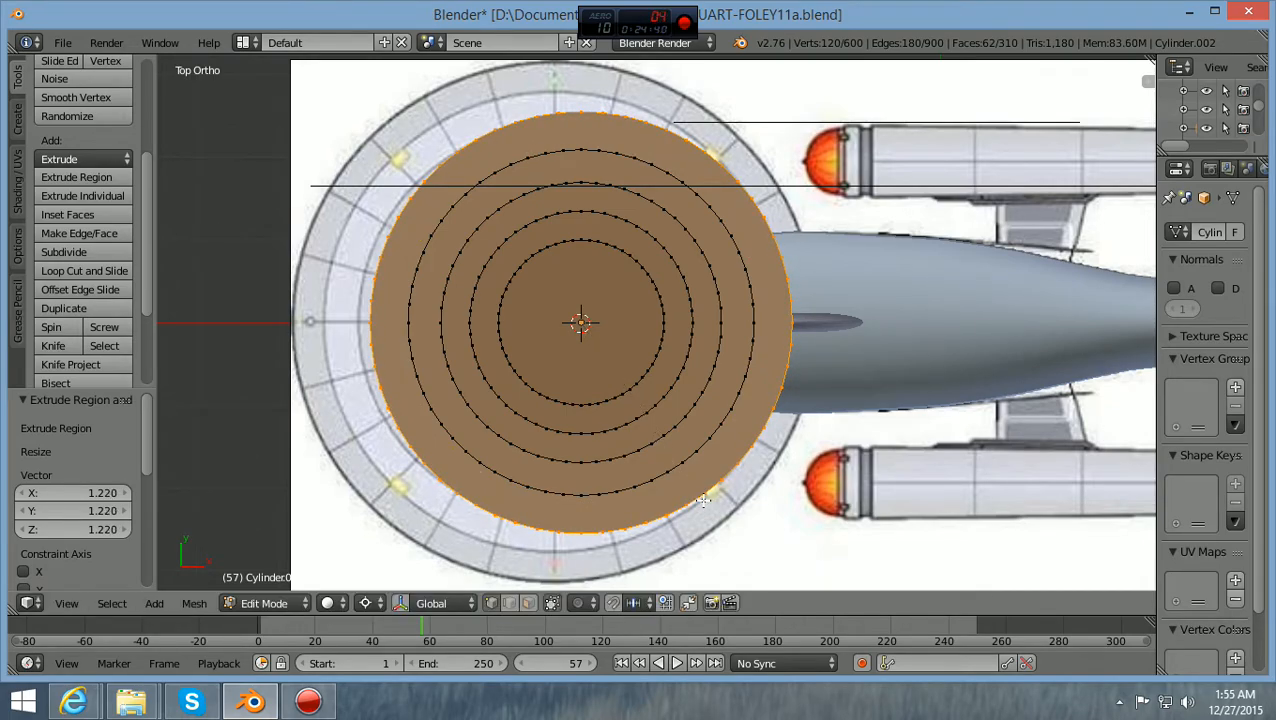
Examine the extruded disc's rings from an angle and compare its side profile with the blueprint saucer in the front view
middle_click_drag(541, 435, 513, 427)
key("KP_1")
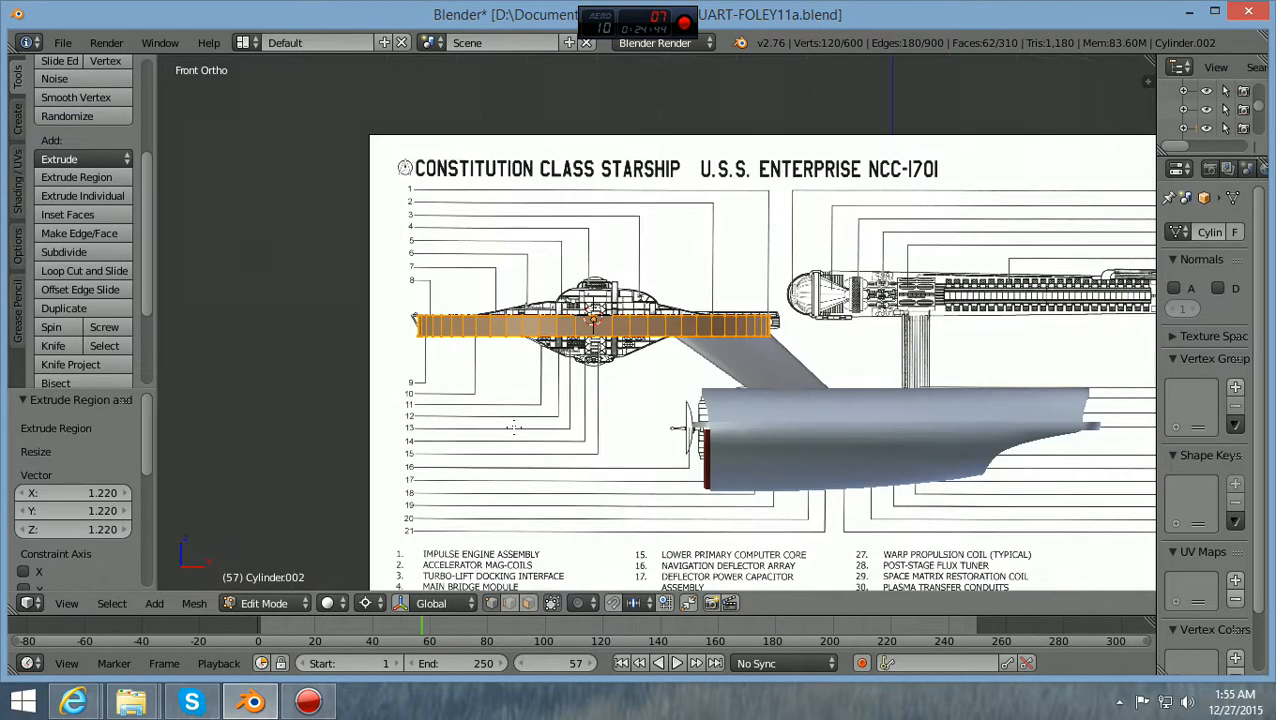
scroll(515, 427, "up", 4)
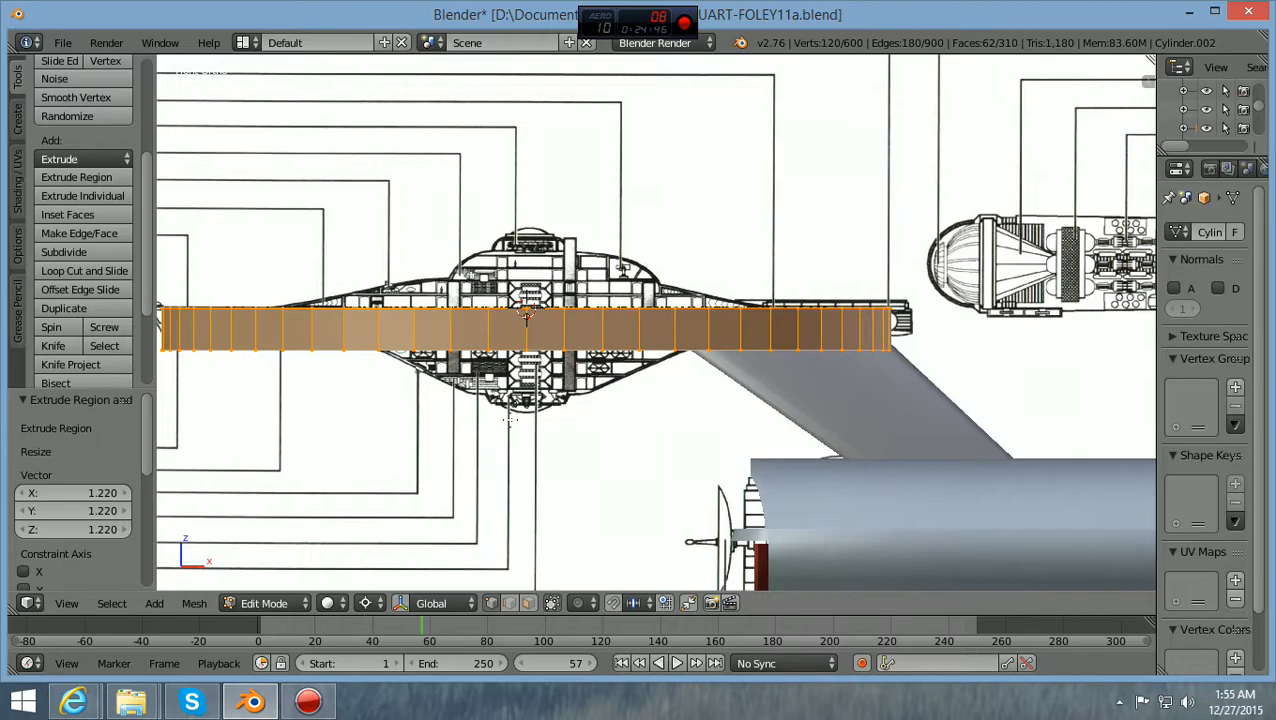
scroll(515, 422, "down", 1)
middle_click_drag(516, 421, 520, 489)
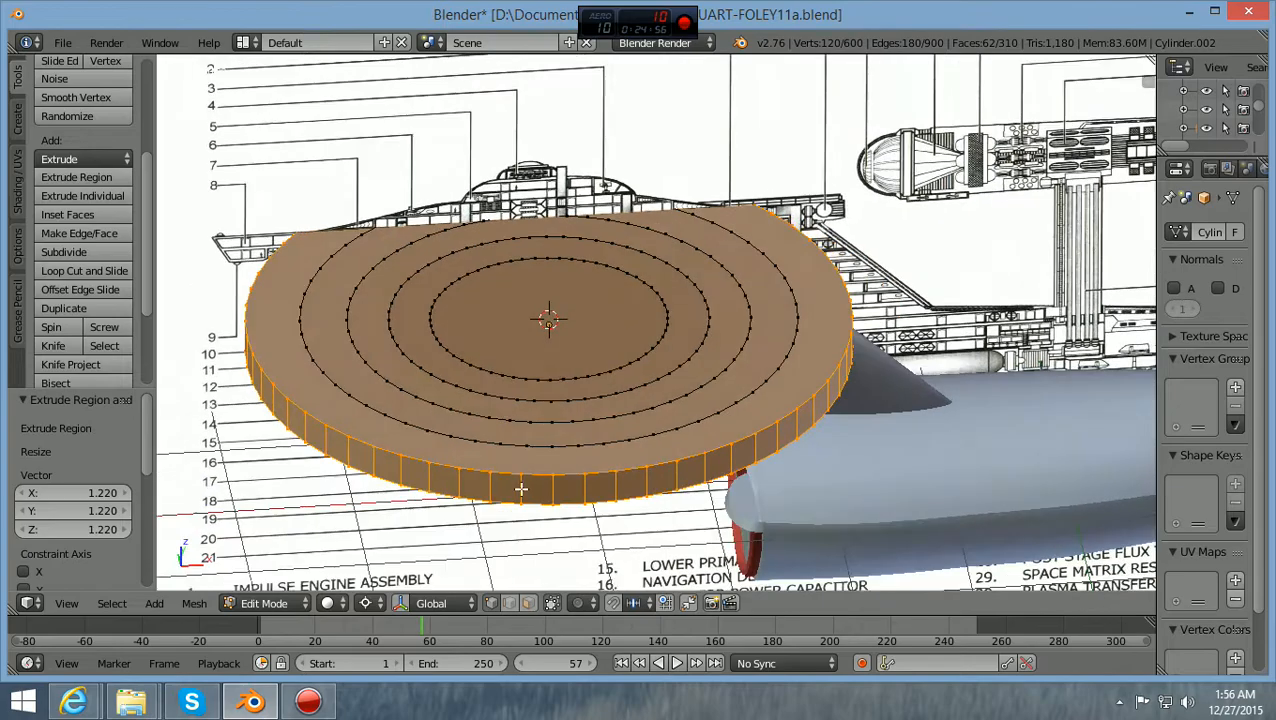
scroll(521, 489, "down", 2)
scroll(521, 489, "up", 3)
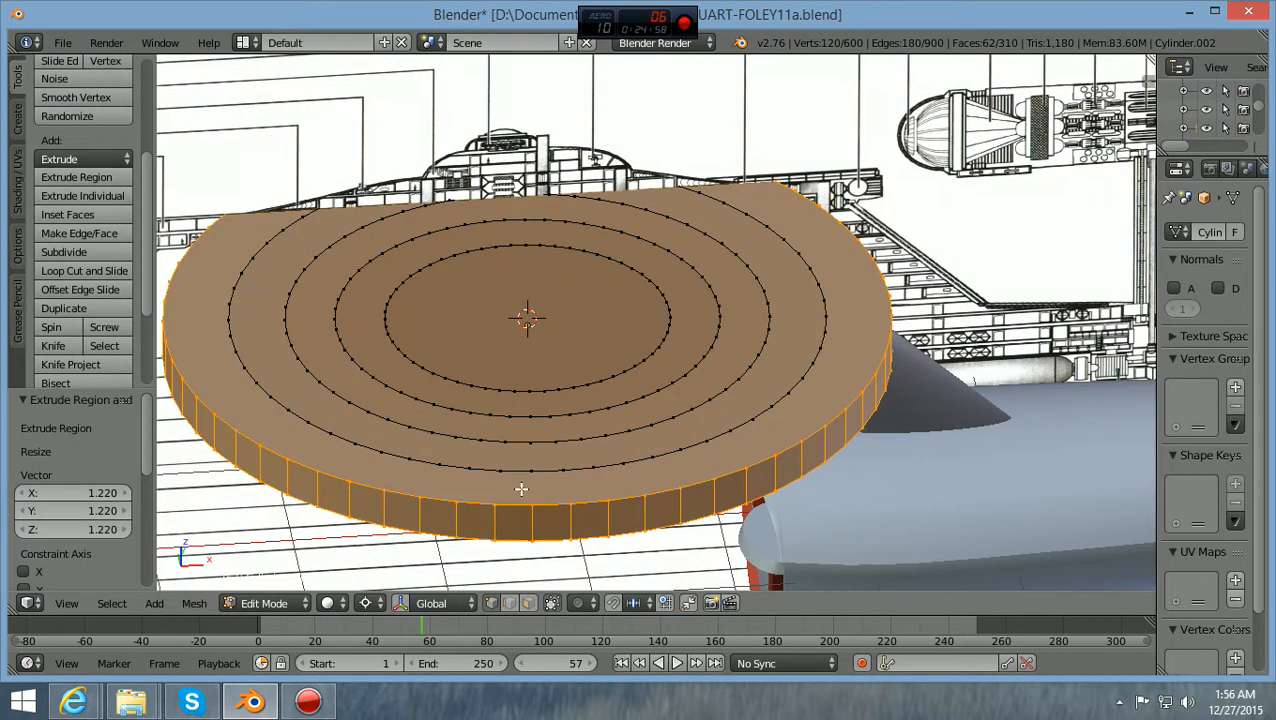
scroll(521, 488, "down", 3)
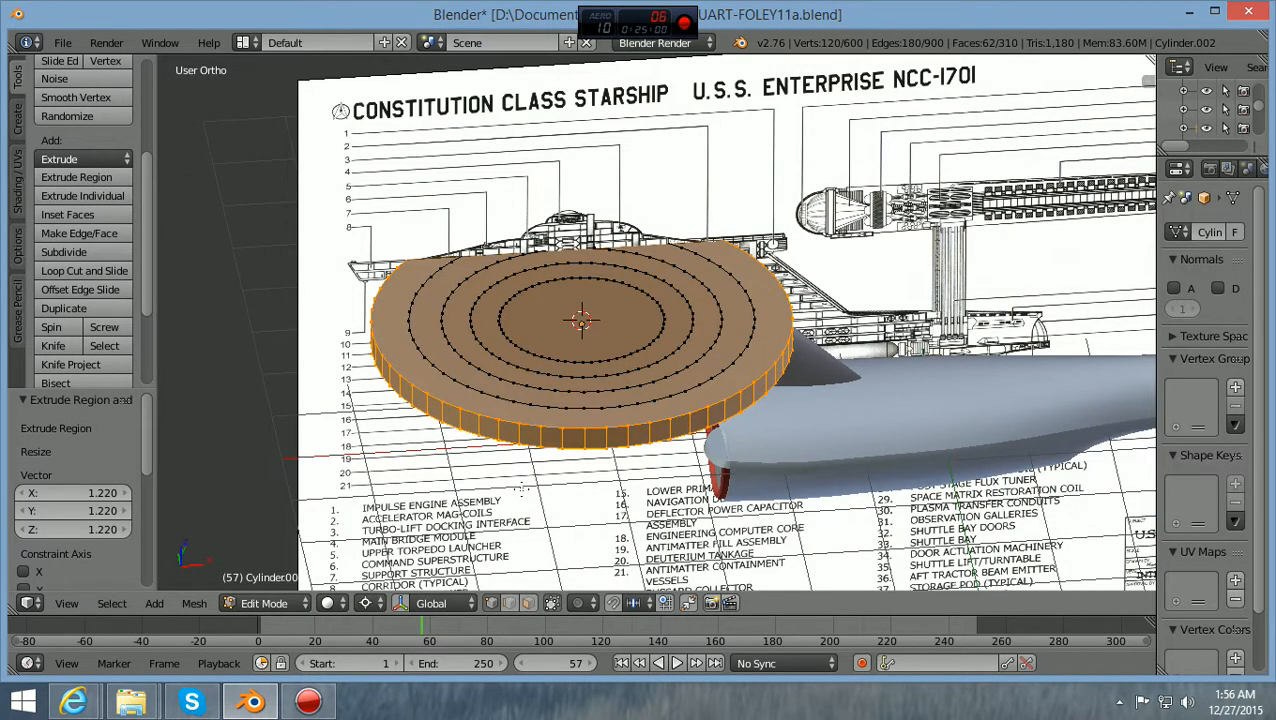
scroll(521, 489, "up", 2)
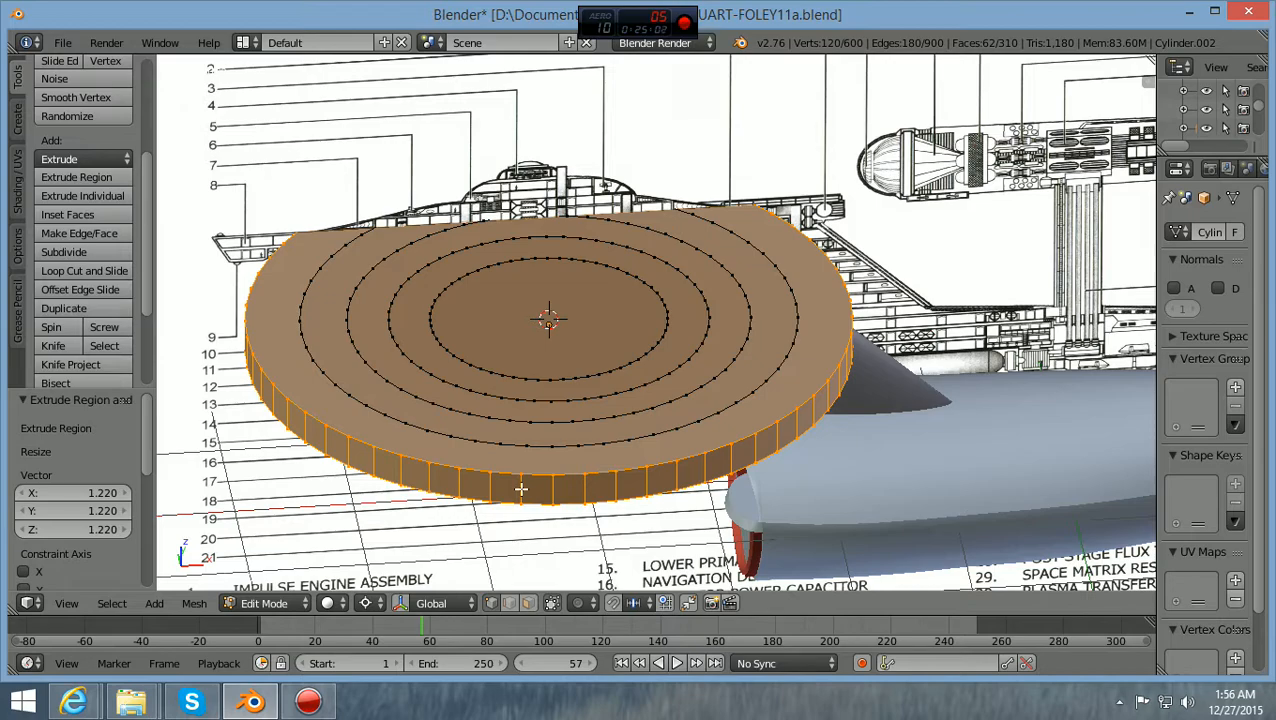
key("KP_1")
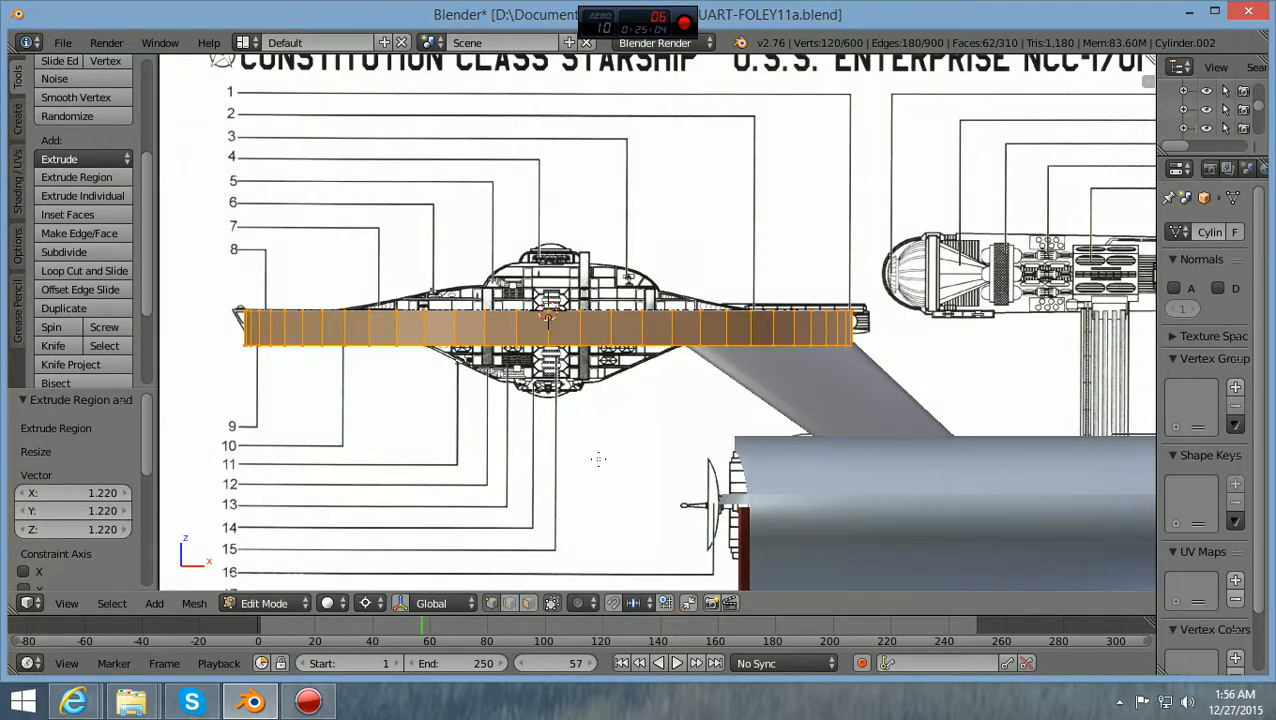
scroll(598, 459, "up", 2)
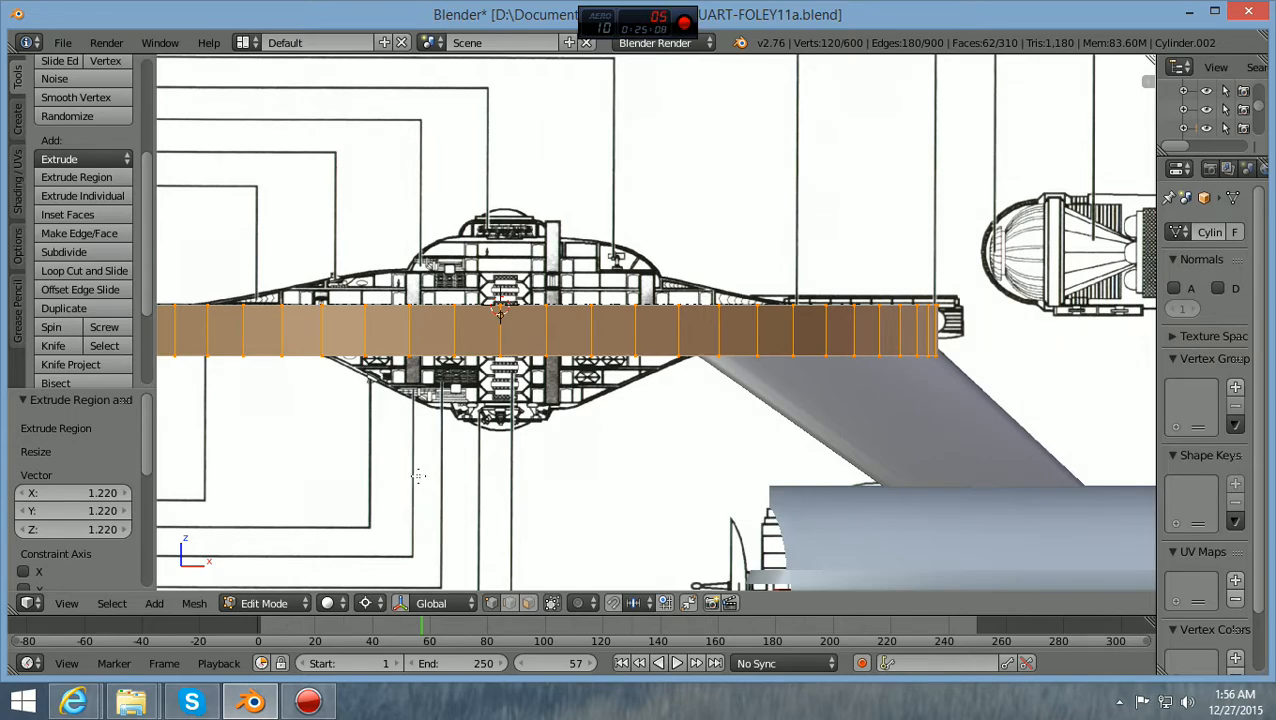
scroll(419, 476, "down", 1)
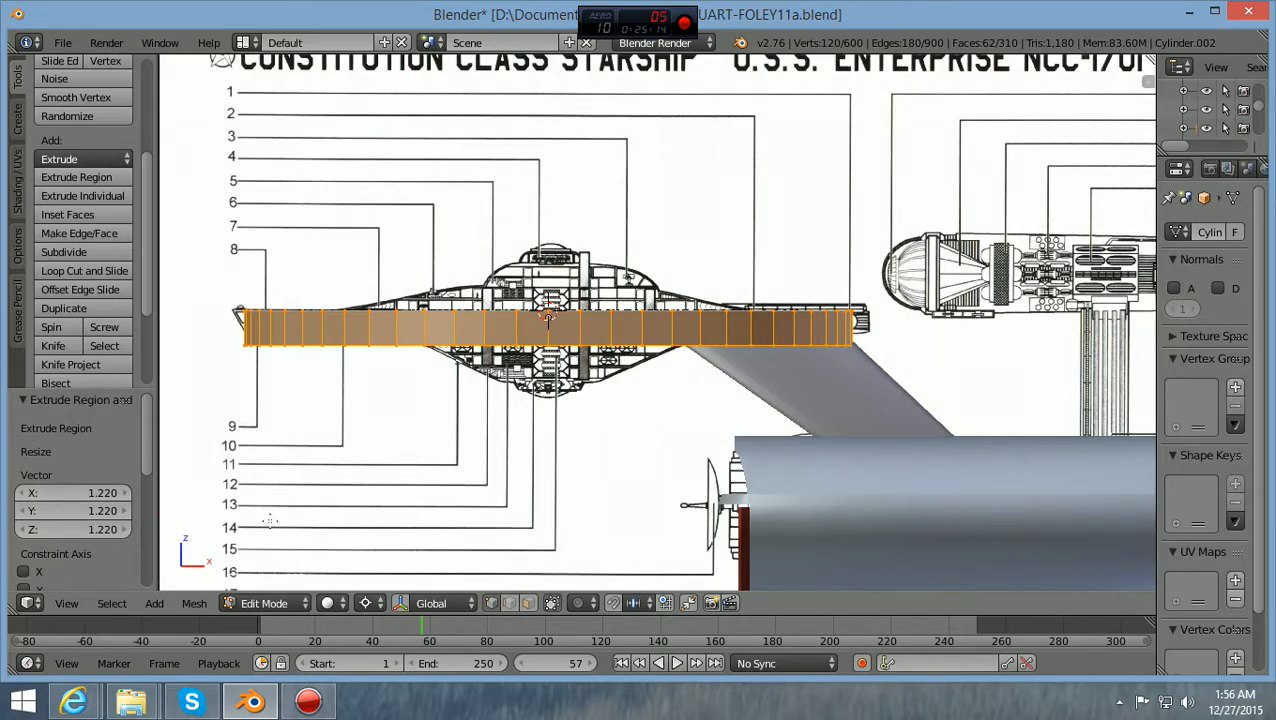
scroll(474, 466, "up", 1)
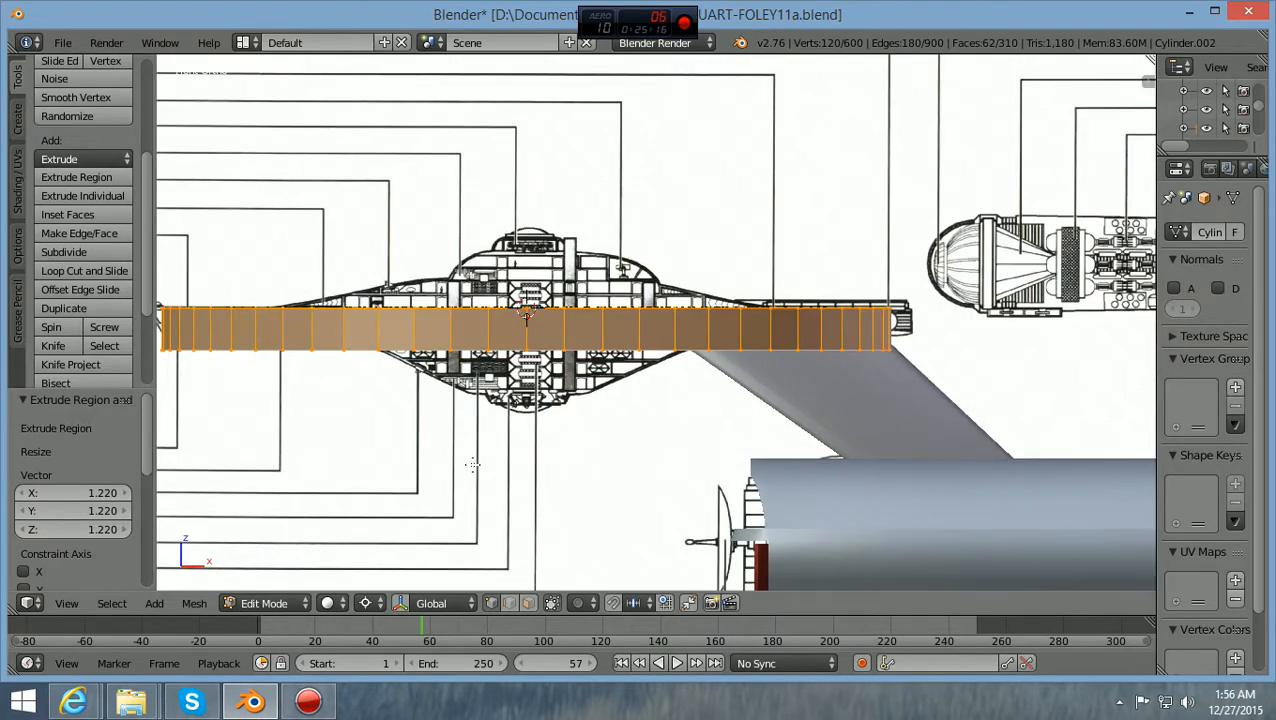
scroll(473, 465, "down", 1)
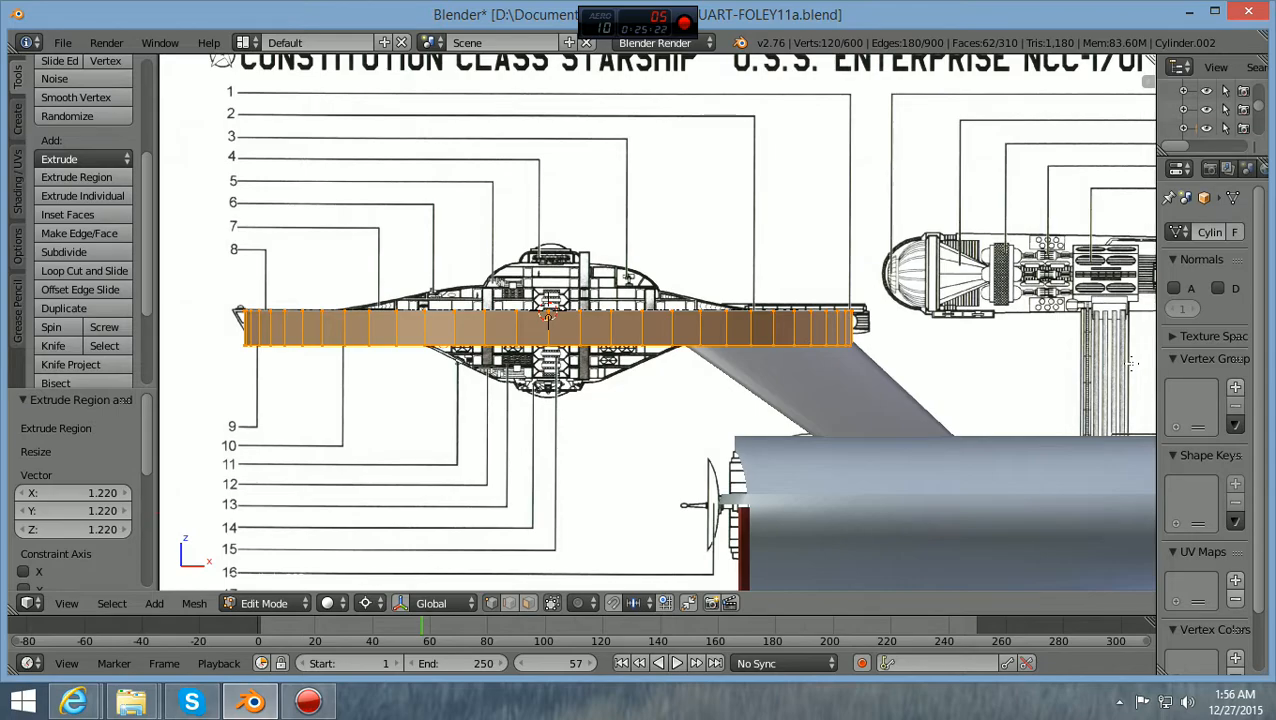
key("n")
scroll(1024, 338, "down", 10)
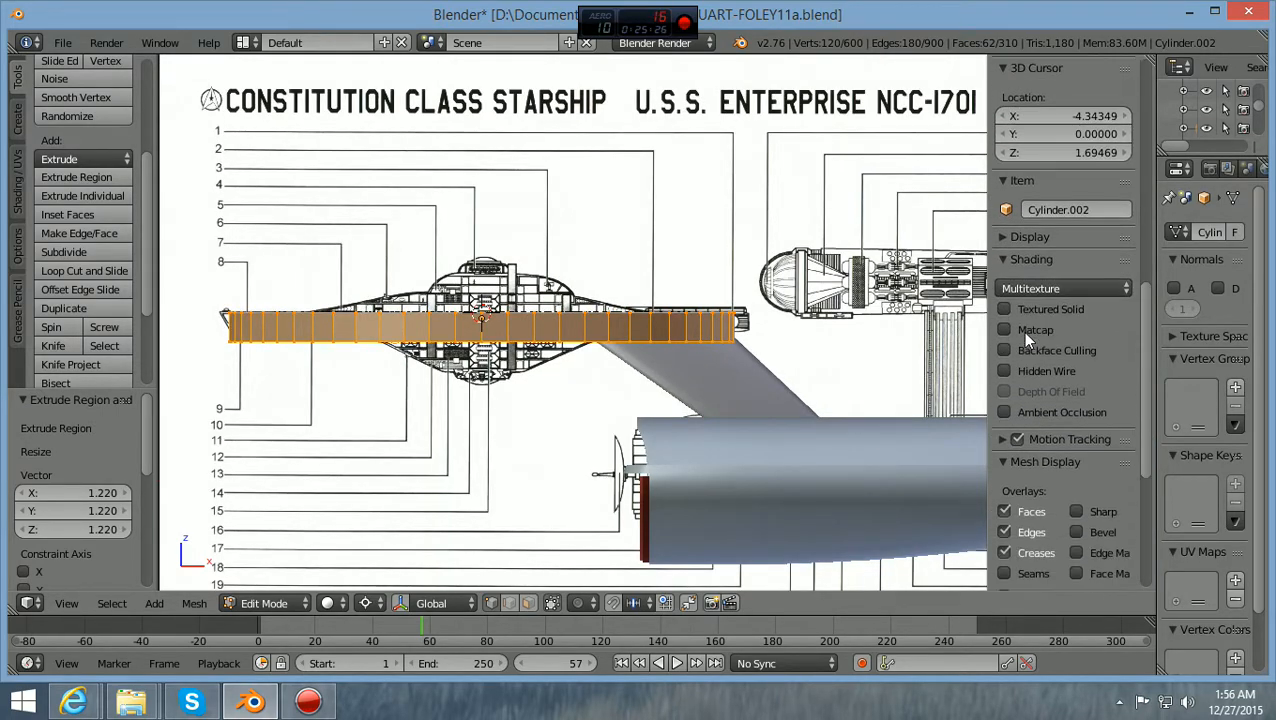
scroll(1024, 336, "down", 7)
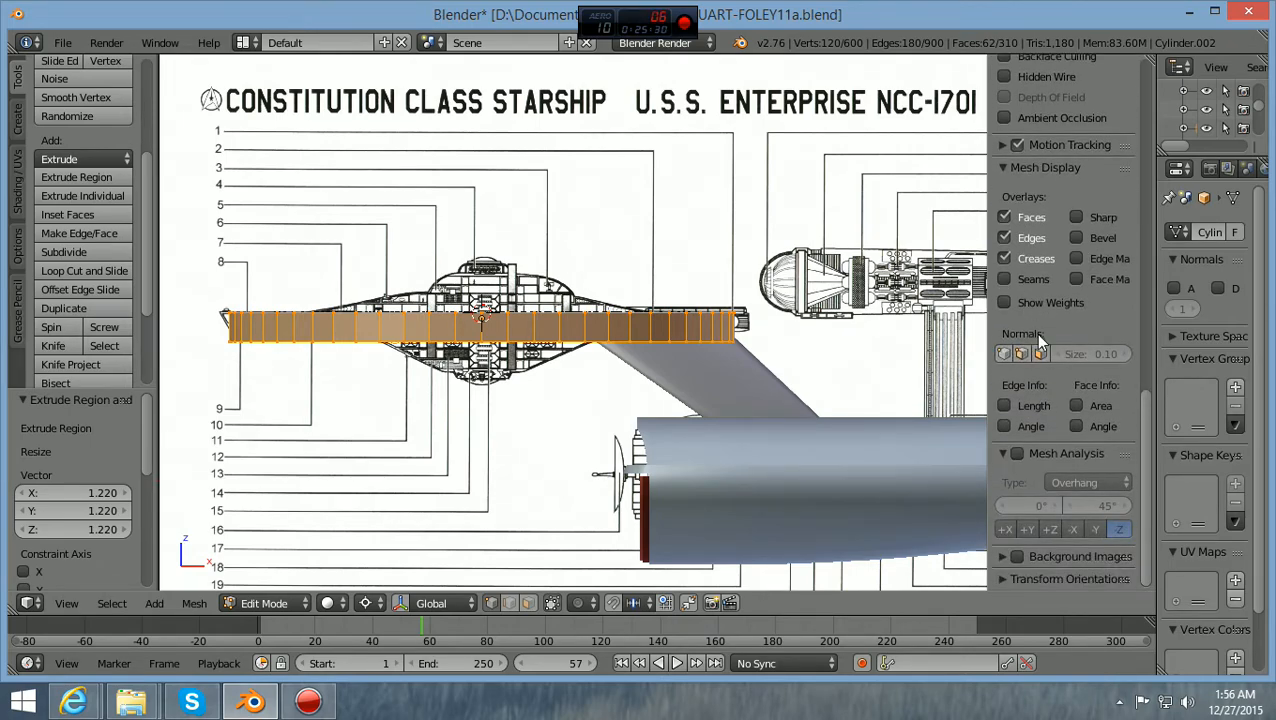
scroll(1013, 434, "up", 10)
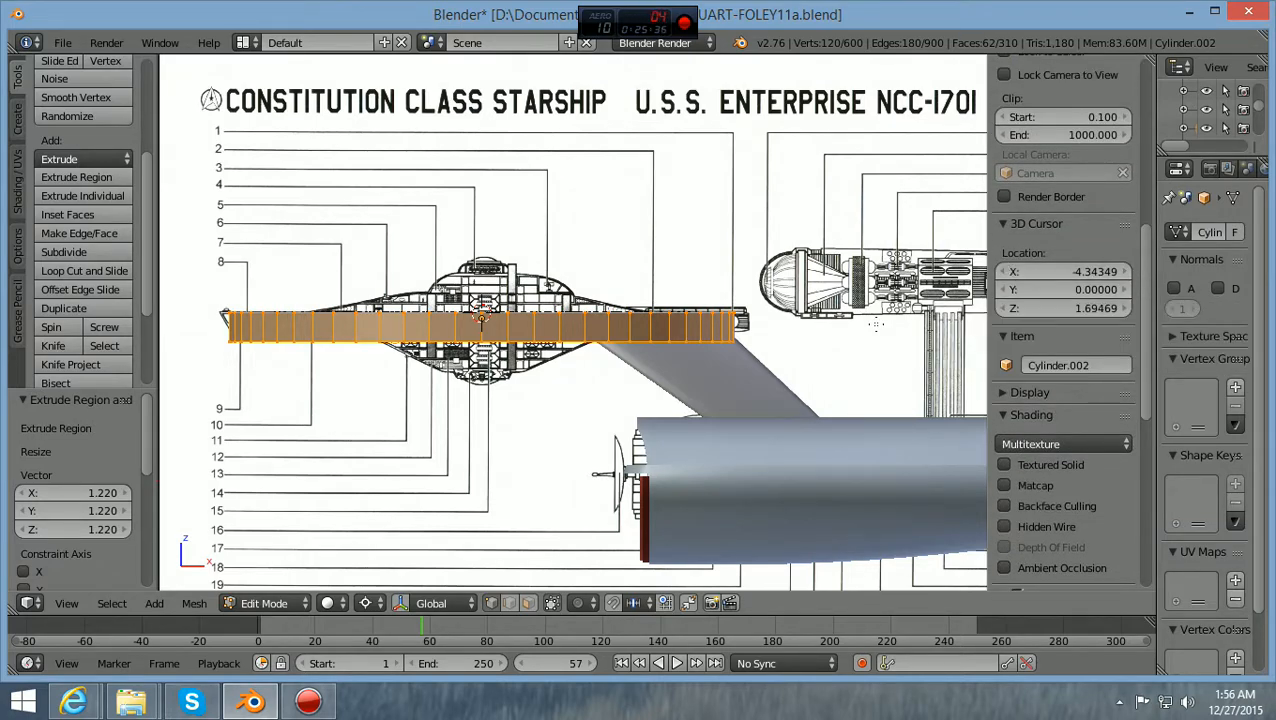
key("n")
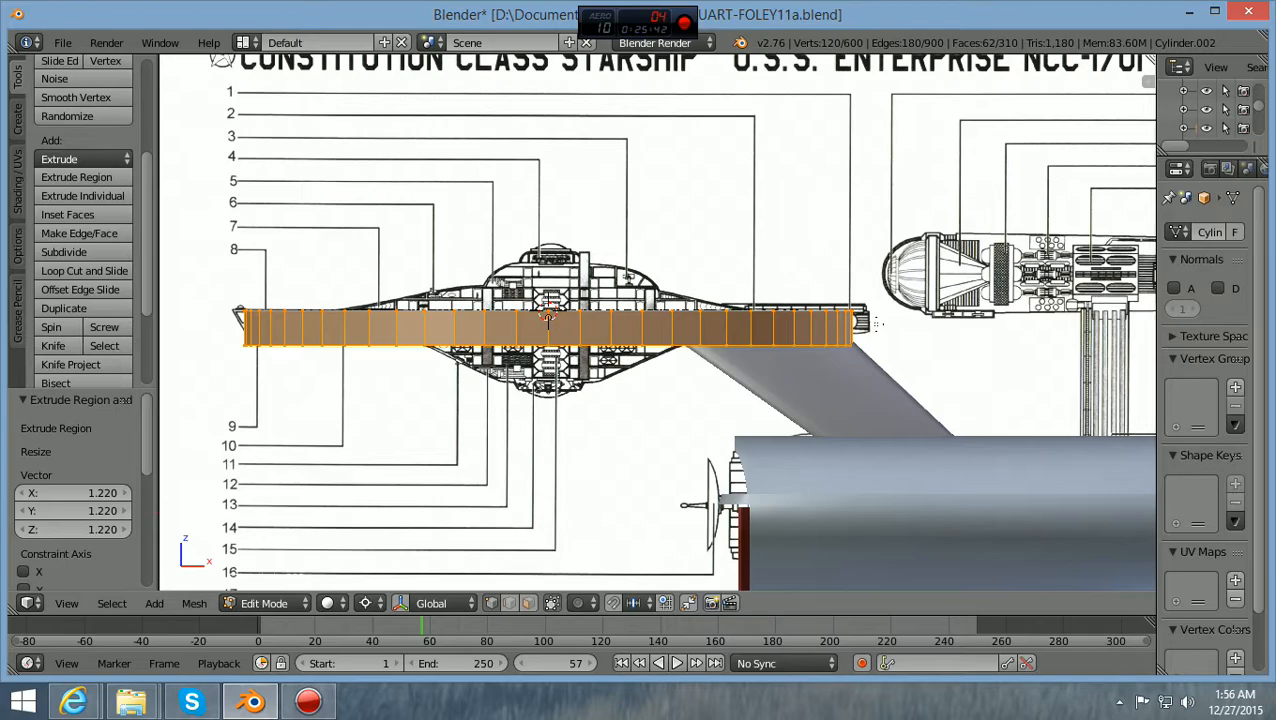
Display the model in wireframe and check the concentric rings against the blueprint saucer's profile in the front view
scroll(876, 322, "up", 2)
scroll(877, 372, "down", 3)
middle_click_drag(846, 393, 861, 463)
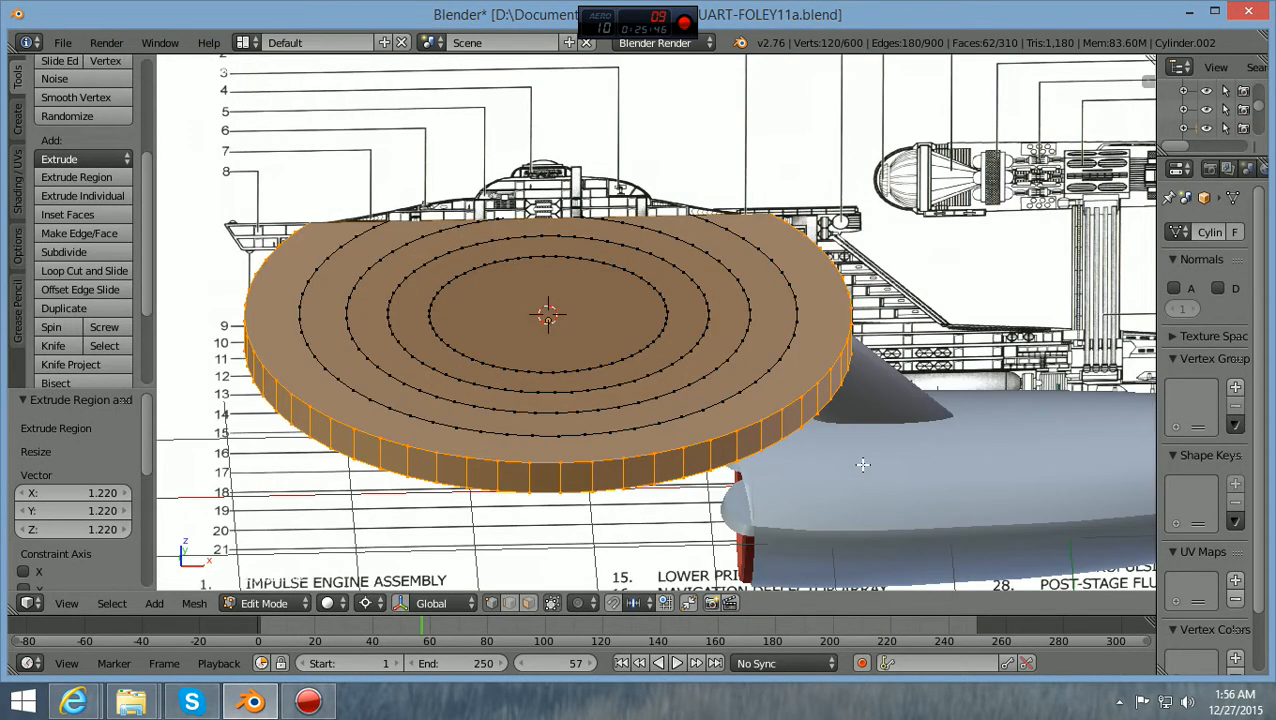
key("z")
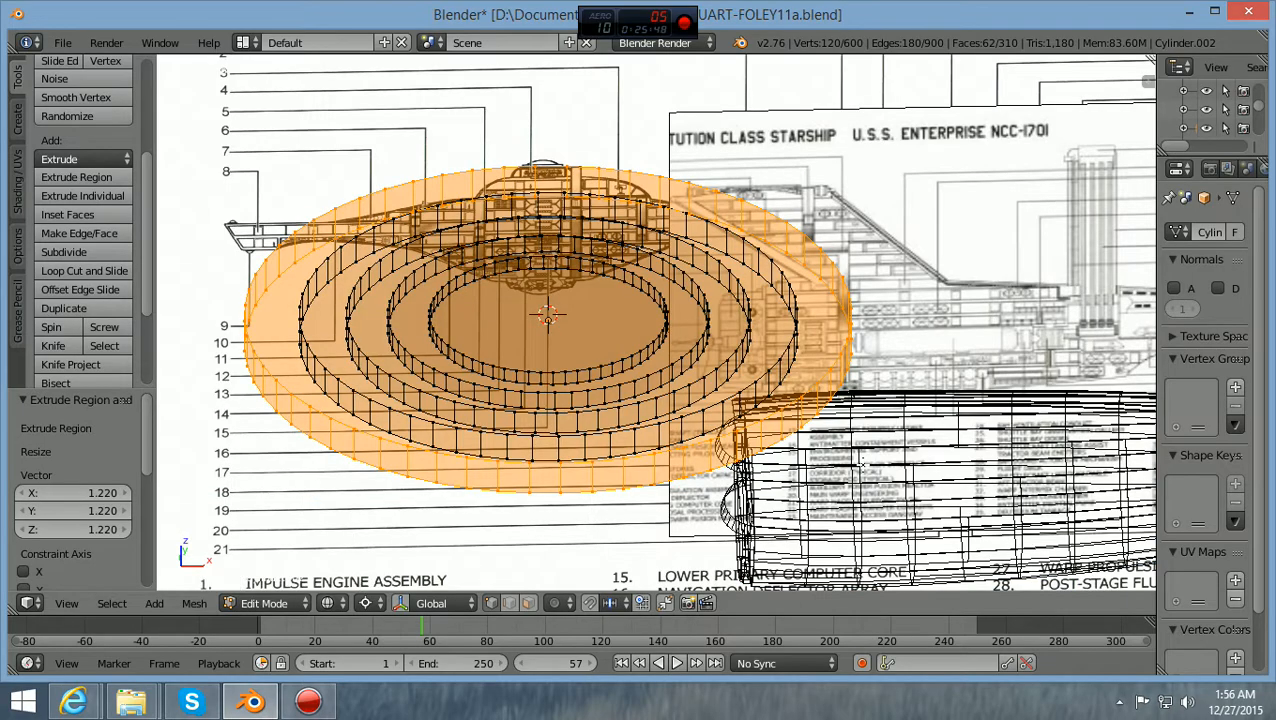
scroll(860, 465, "down", 1)
mouse_move(853, 470)
middle_mouse_down()
mouse_move(819, 485)
mouse_move(854, 498)
mouse_move(857, 462)
middle_mouse_up()
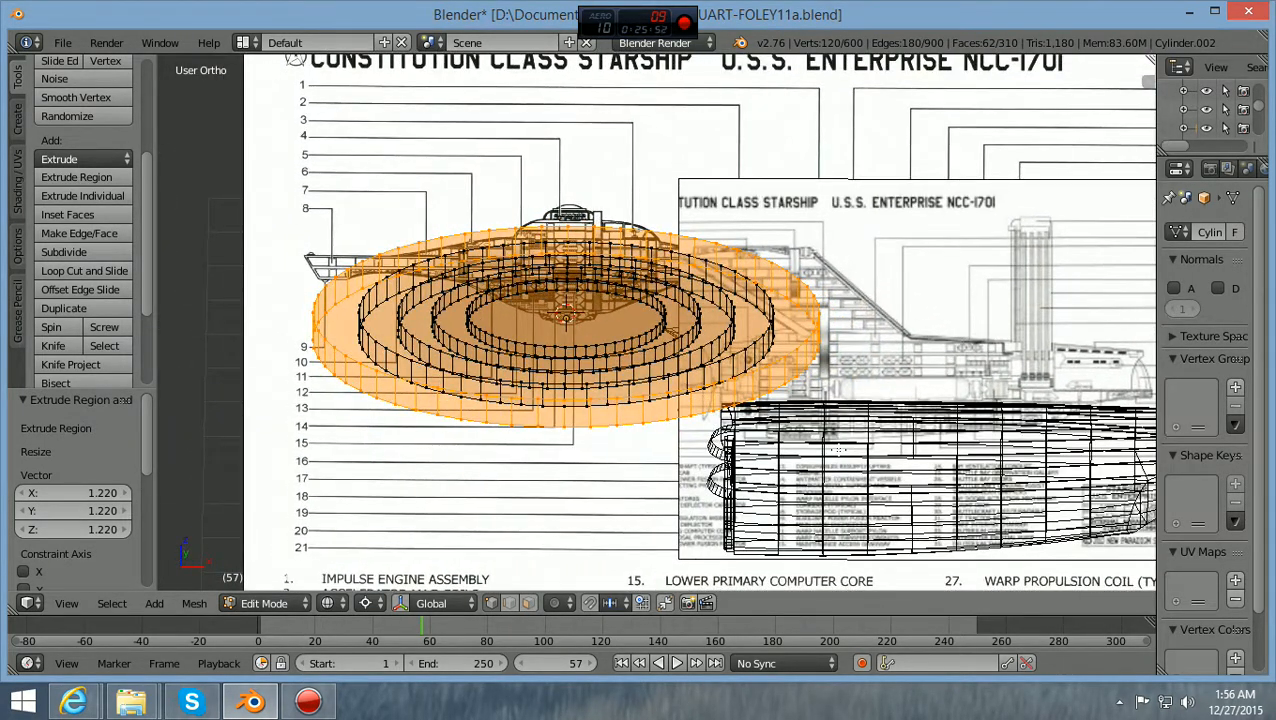
scroll(838, 450, "down", 1)
scroll(838, 450, "up", 2)
scroll(838, 450, "down", 1)
key("KP_1")
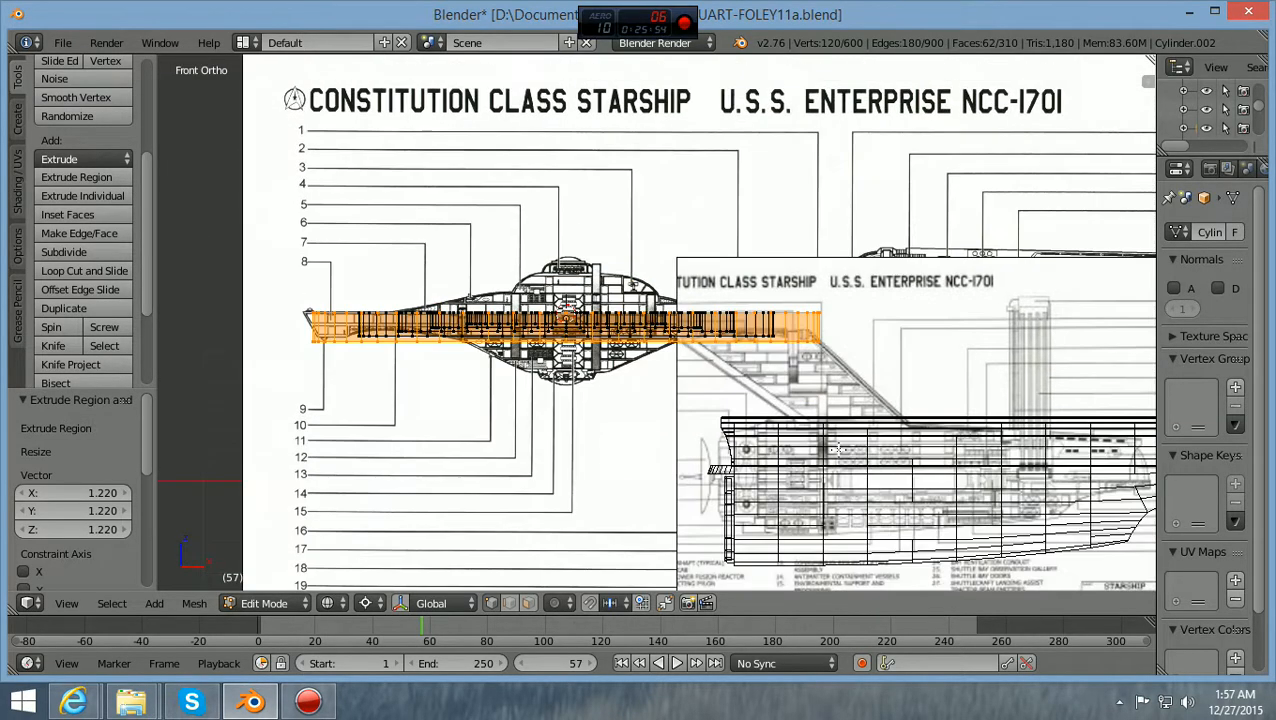
scroll(838, 450, "up", 2)
scroll(838, 450, "down", 1)
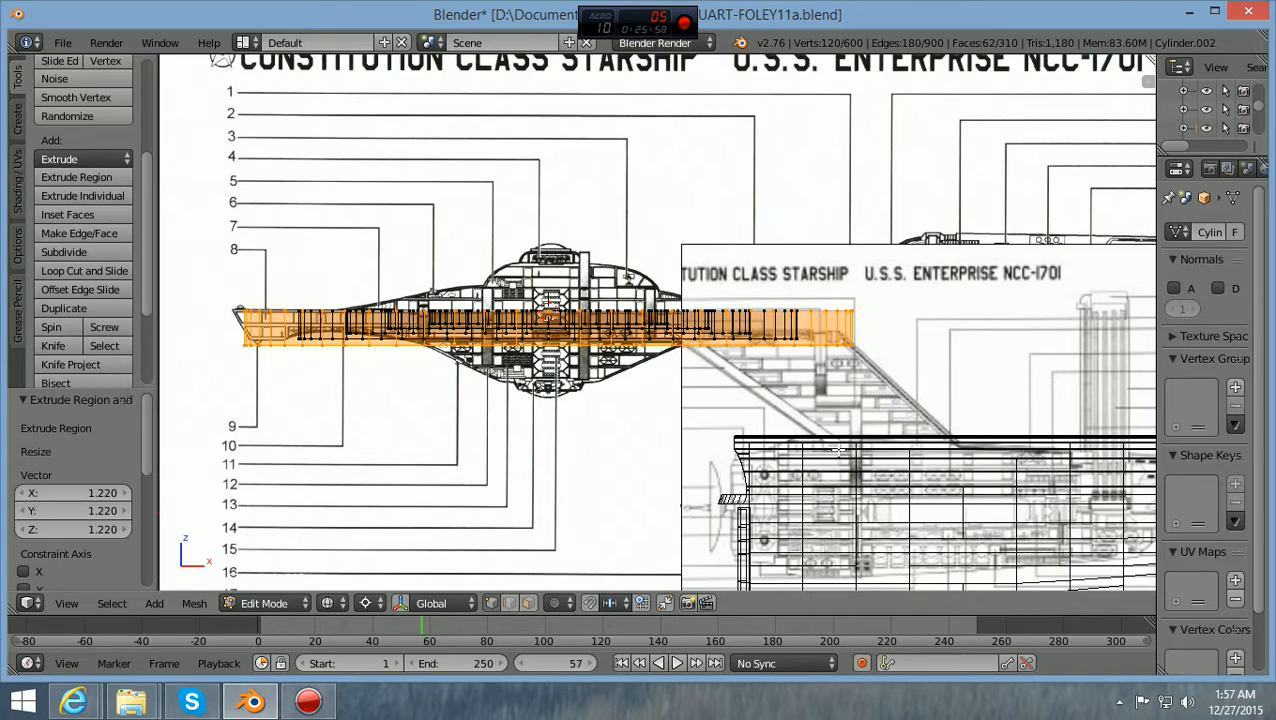
scroll(838, 450, "up", 8)
scroll(838, 450, "down", 5)
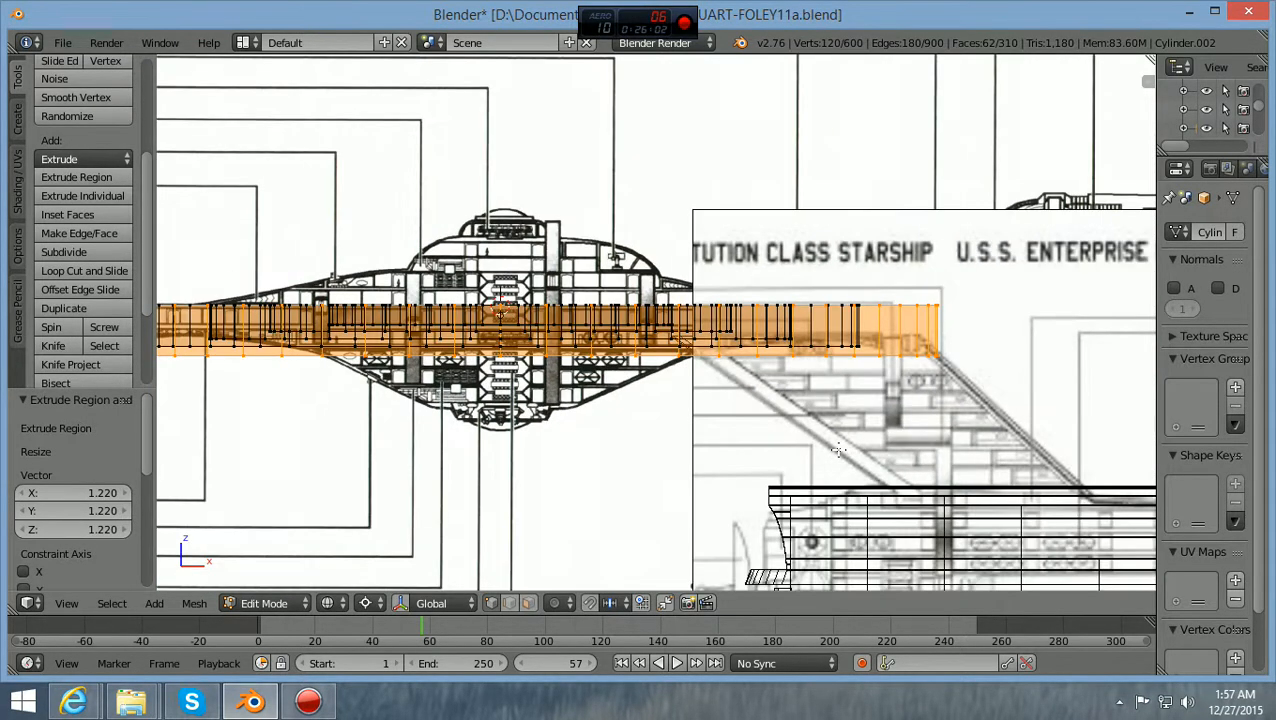
Clear the vertex selection and examine how the disc's rim and ring edges line up with the blueprint saucer in the front view
scroll(838, 450, "down", 2)
key("a")
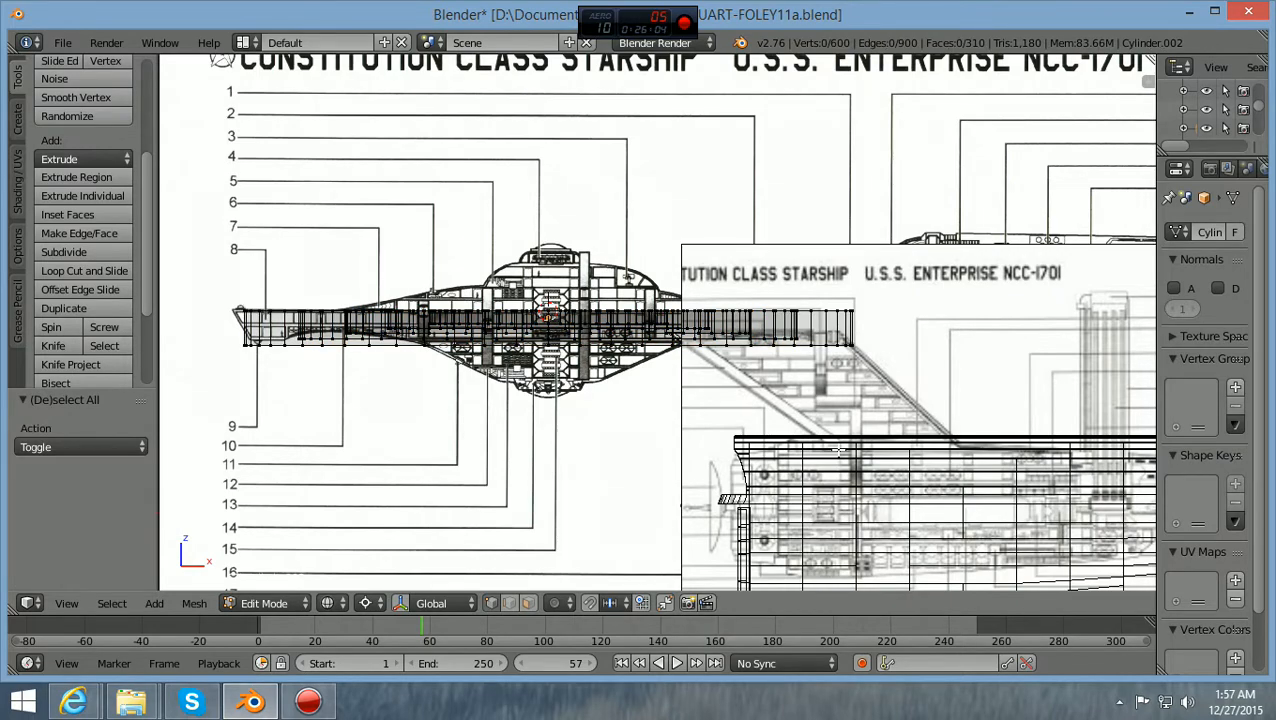
scroll(838, 450, "up", 1)
scroll(621, 438, "down", 5, "ctrl")
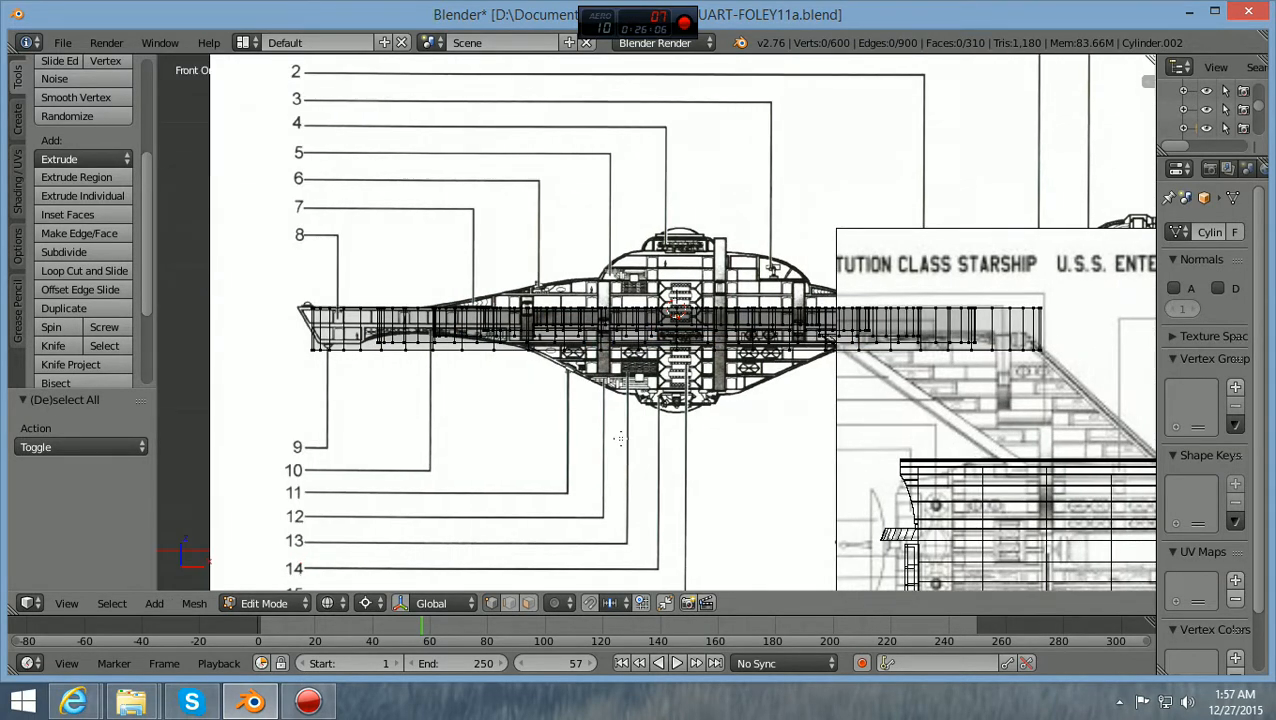
scroll(620, 438, "up", 3)
scroll(503, 438, "down", 5, "ctrl")
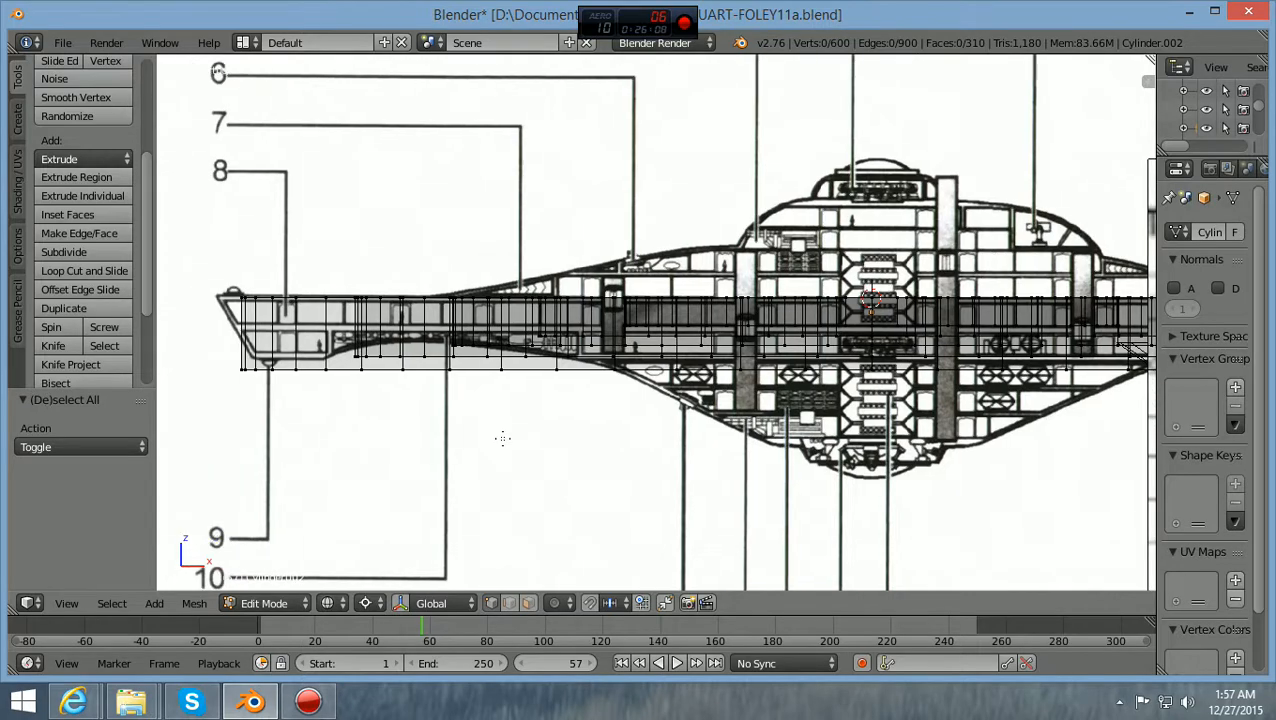
scroll(503, 438, "down", 2)
scroll(503, 438, "up", 4, "ctrl")
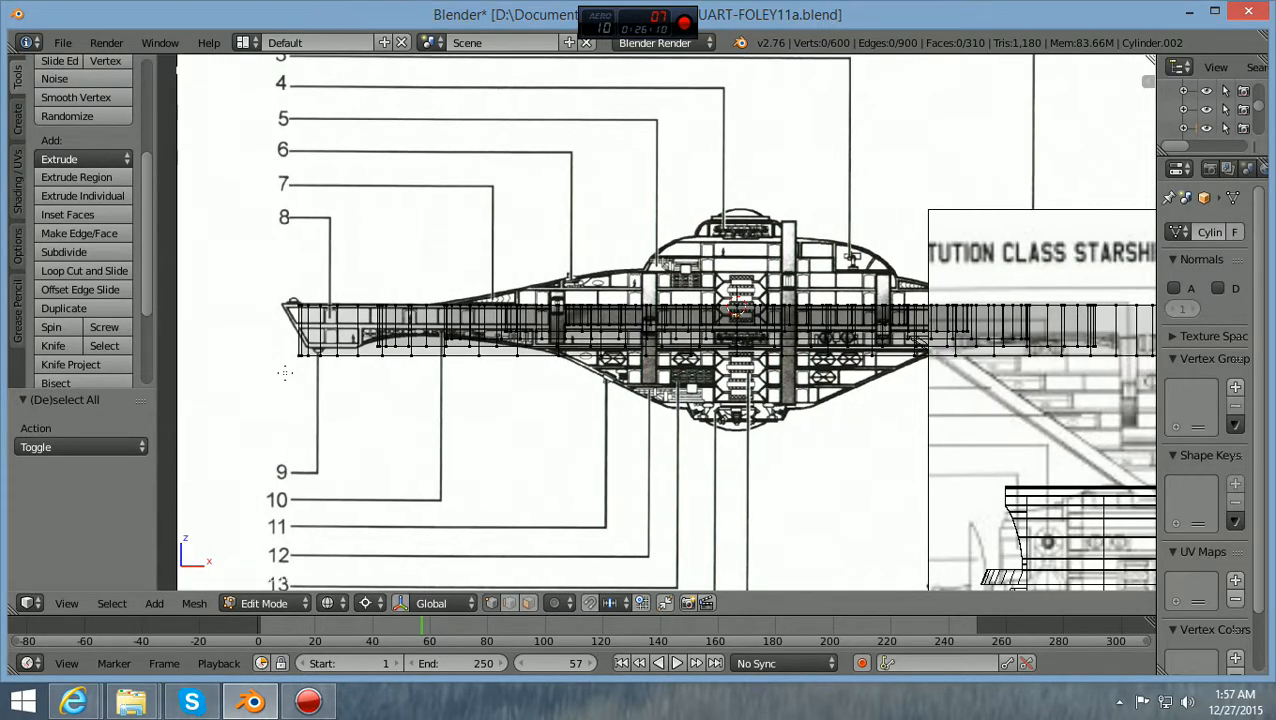
scroll(284, 372, "down", 2, "ctrl")
scroll(490, 421, "down", 2)
scroll(490, 421, "up", 3, "ctrl")
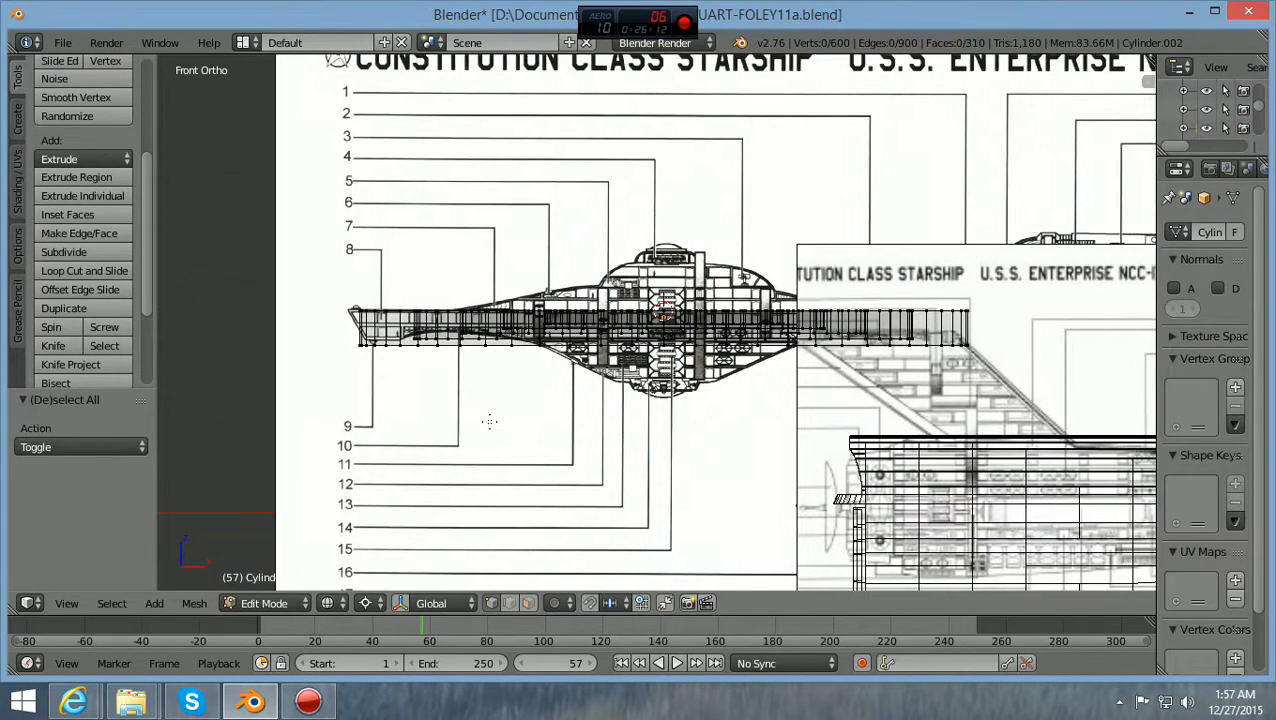
scroll(490, 421, "up", 2)
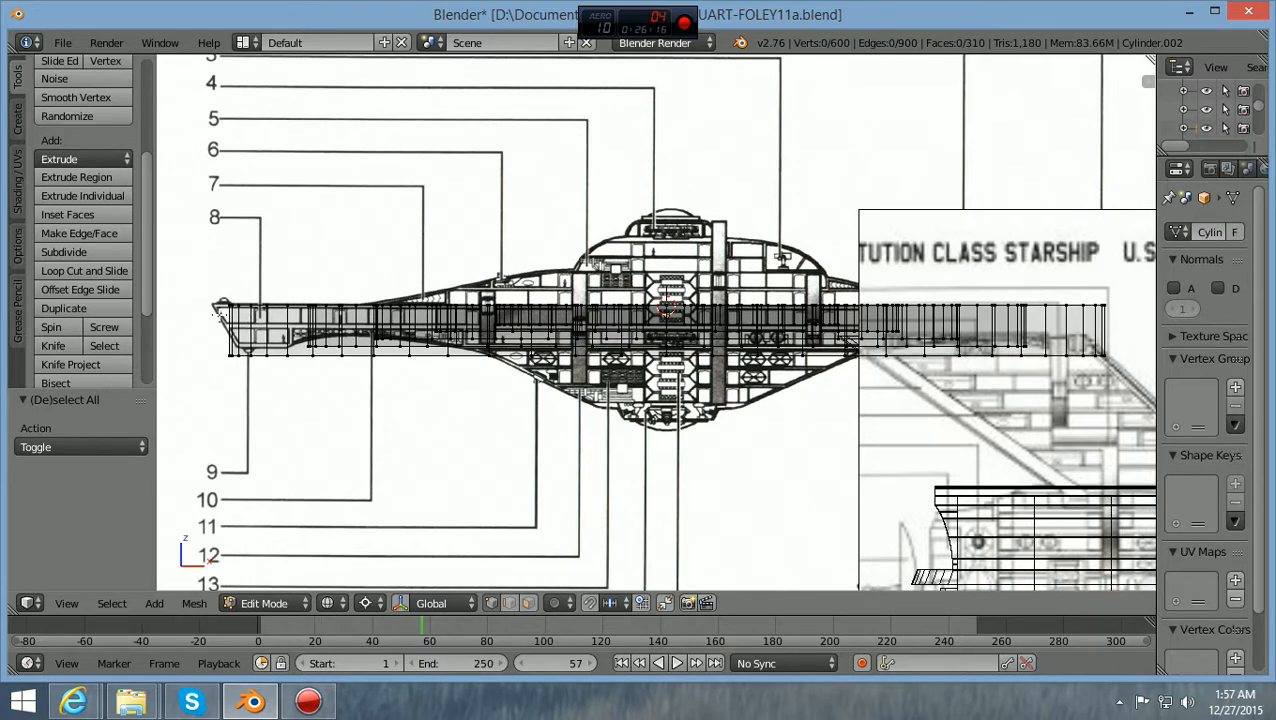
Flatten all upper vertices of the saucer rings by scaling them to 0 along Z, leaving nothing selected
scroll(222, 312, "up", 1)
scroll(222, 312, "down", 1)
key("b")
left_click_drag(219, 307, 1116, 188)
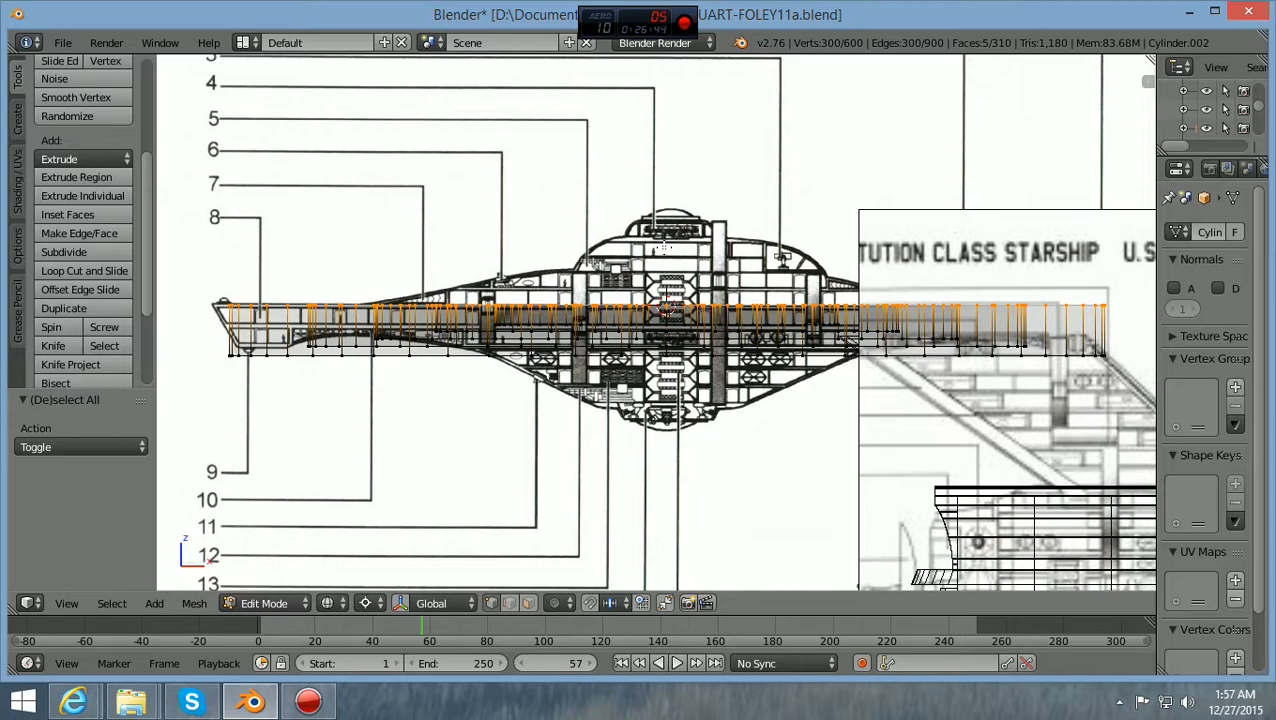
key("s")
key("z")
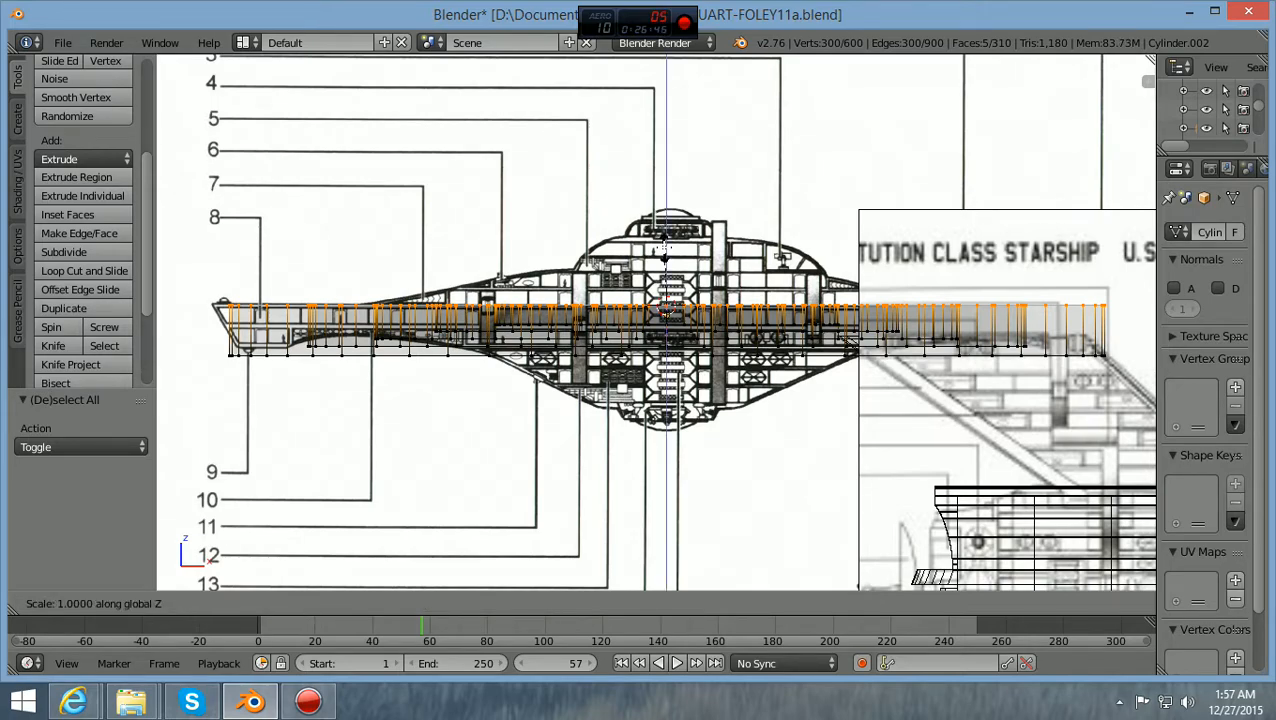
type("0")
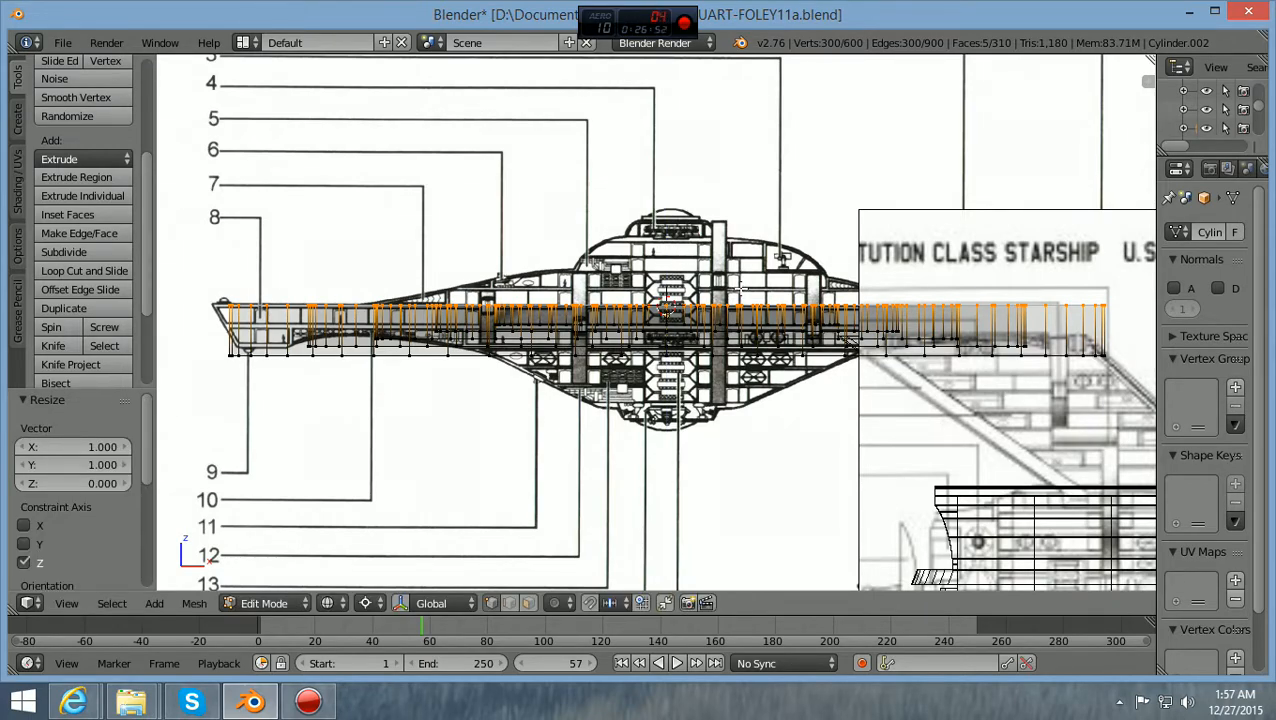
key("a")
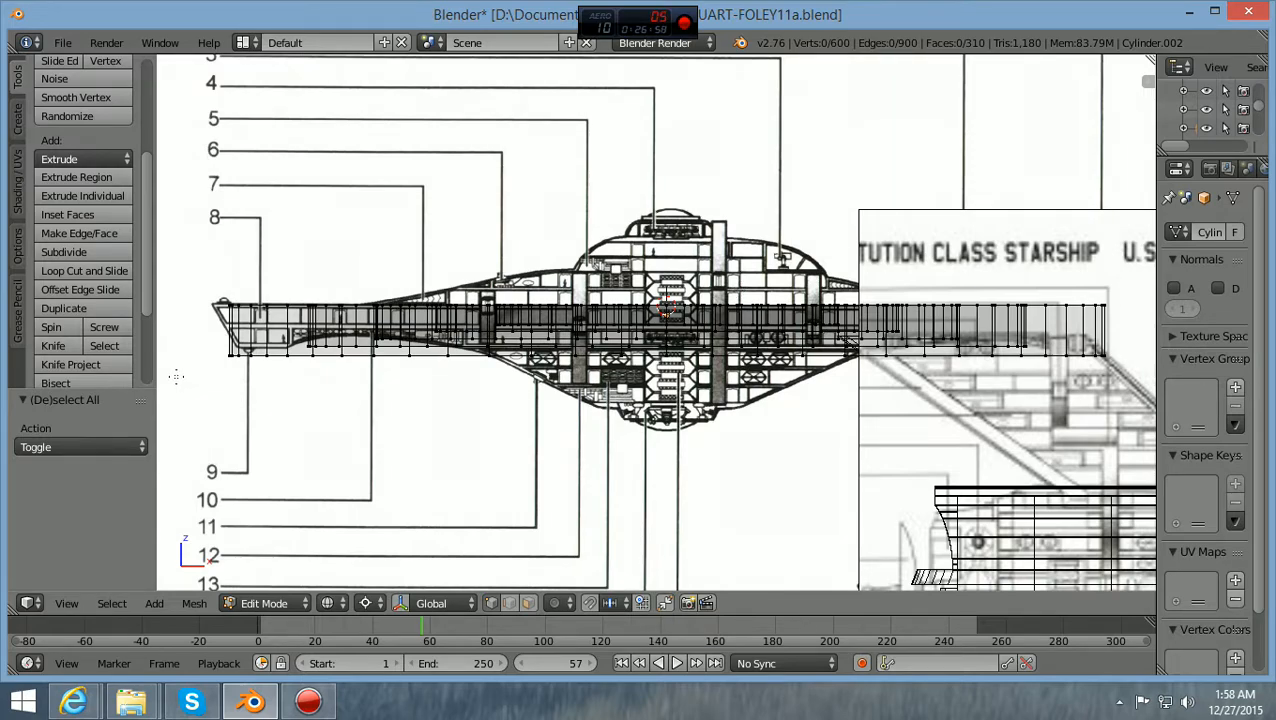
Select the lower vertices of all the nested saucer discs and flatten them to one level by scaling them to 0 along Z
key("b")
left_click_drag(180, 385, 1116, 321)
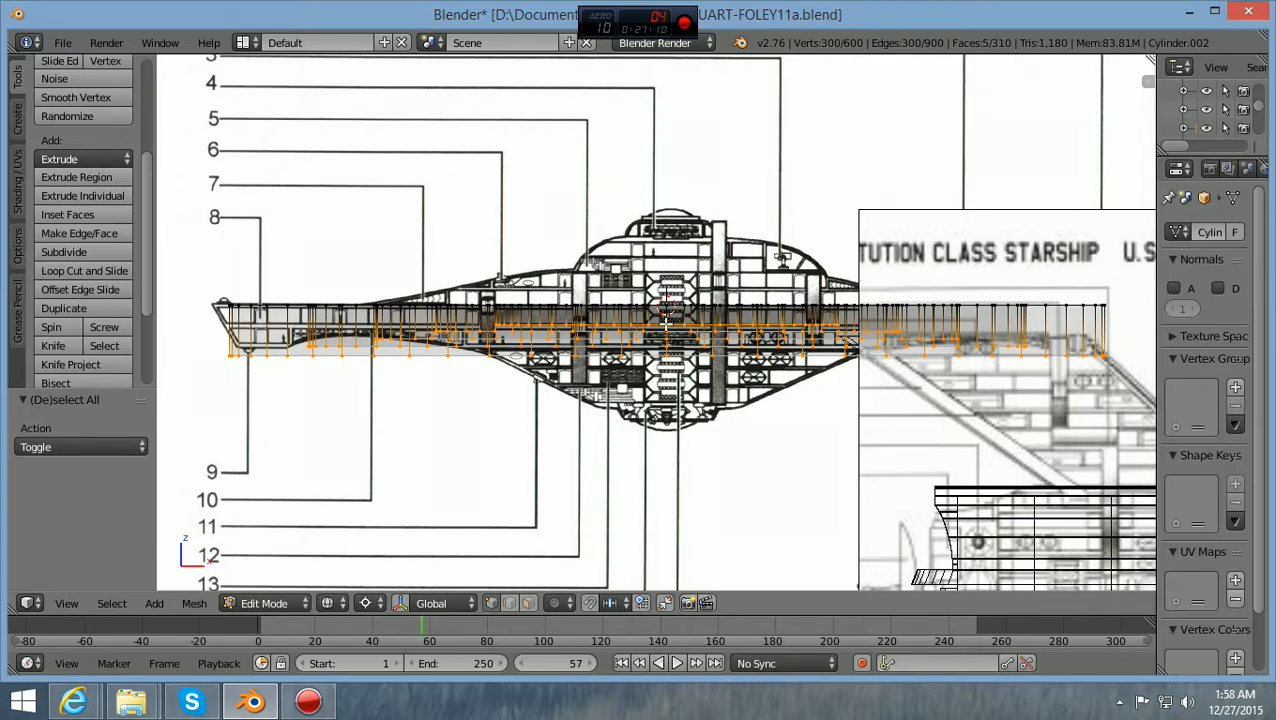
scroll(666, 322, "up", 8)
scroll(669, 335, "up", 6)
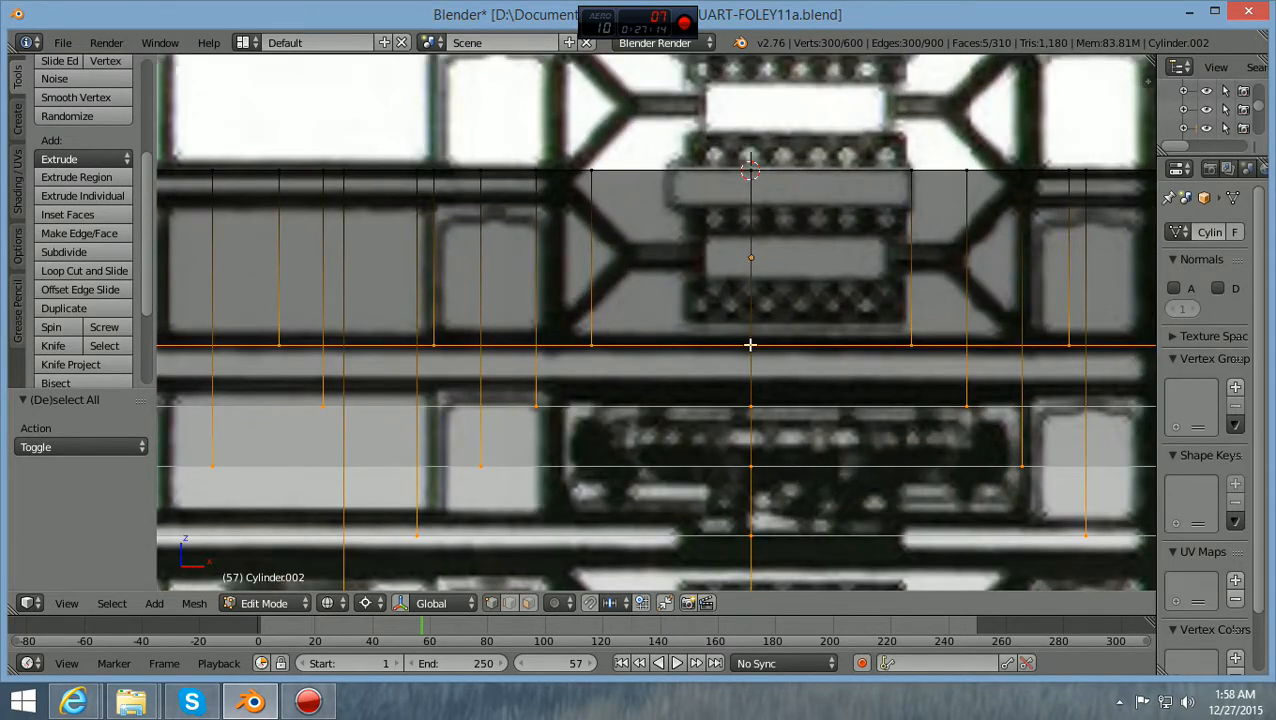
scroll(750, 344, "down", 5)
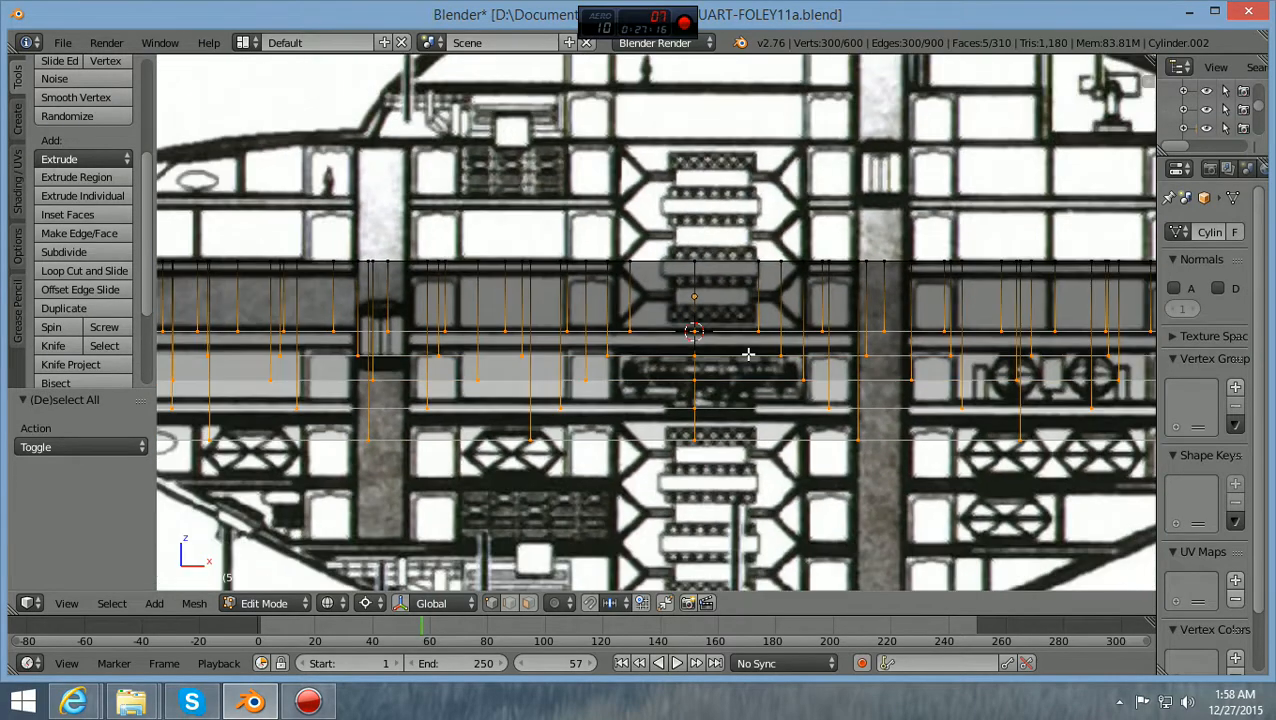
scroll(748, 354, "down", 8)
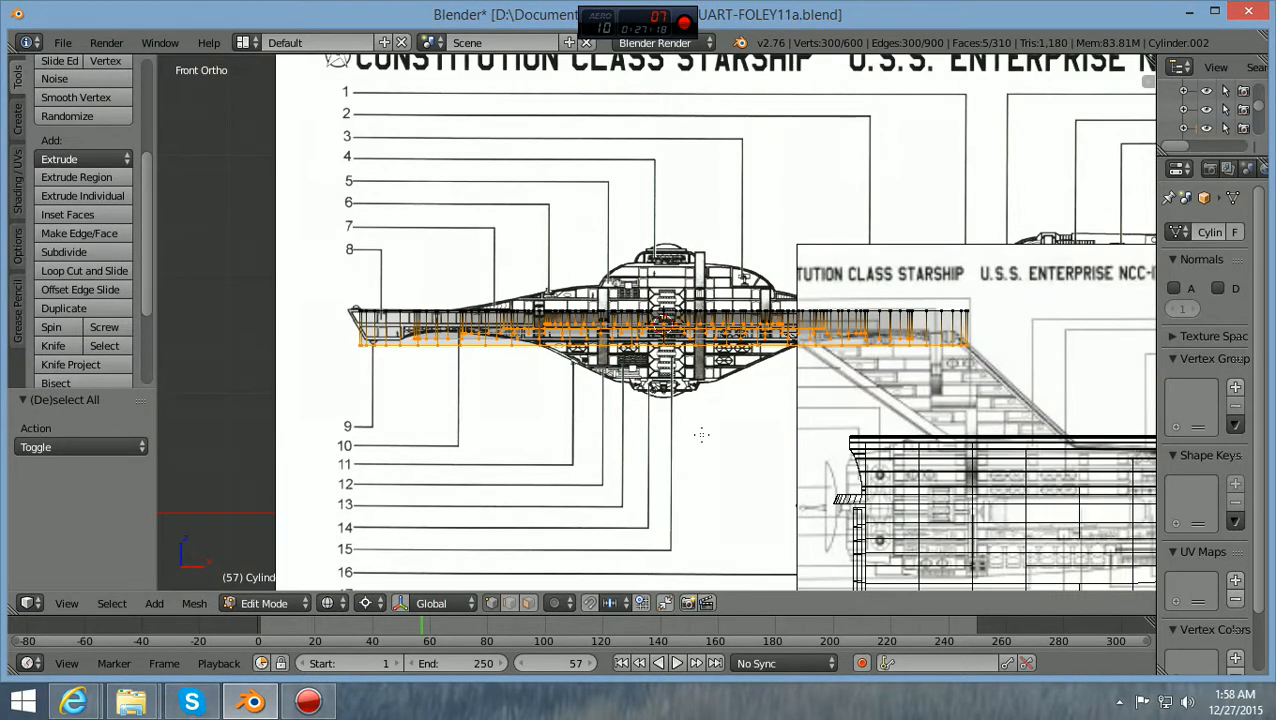
key("s")
key("z")
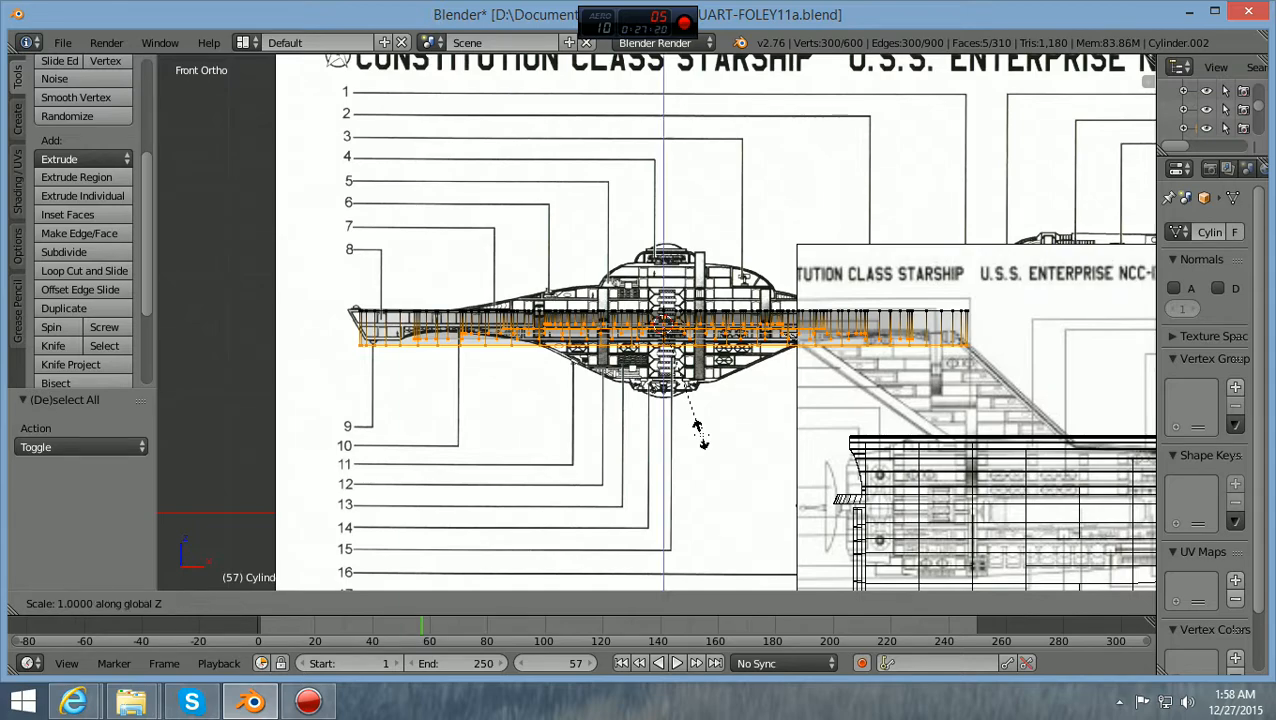
key("0")
key("Return")
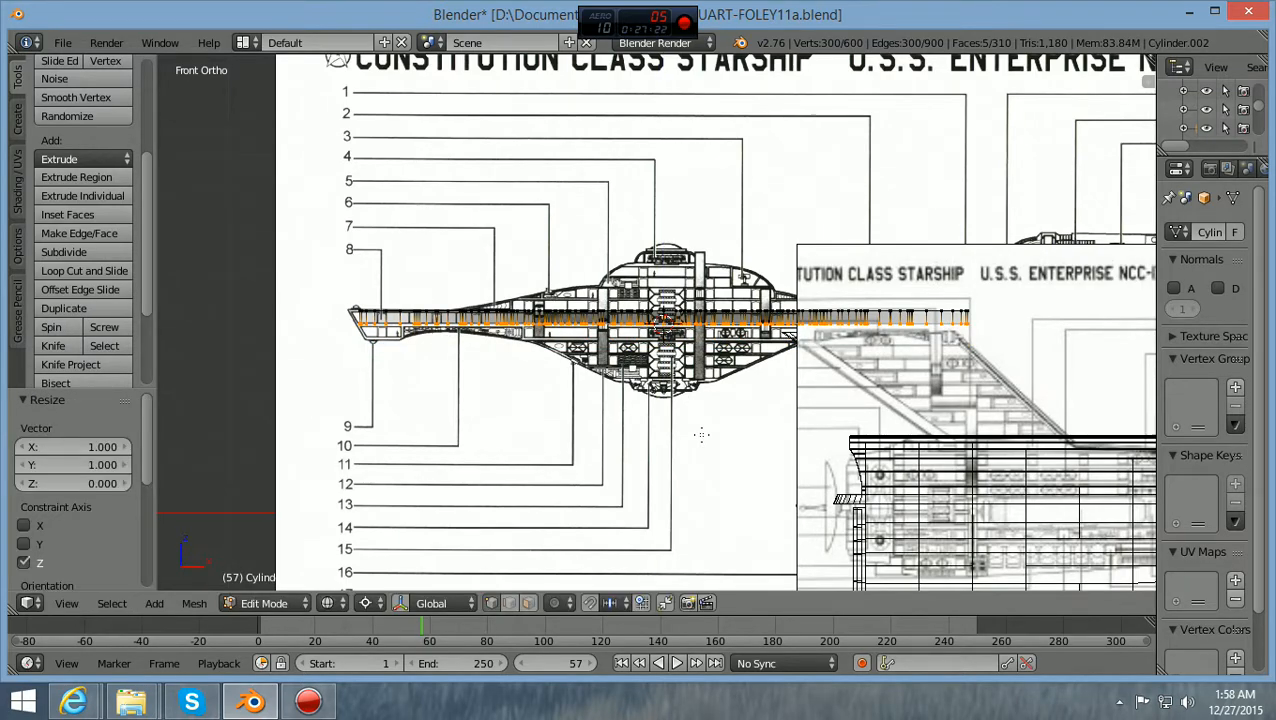
Deselect everything and examine the flattened saucer discs against the blueprint from angled and front views
scroll(701, 434, "up", 2)
scroll(701, 434, "down", 2)
key("a")
middle_click_drag(701, 434, 622, 468)
scroll(698, 433, "up", 2)
scroll(698, 433, "down", 2)
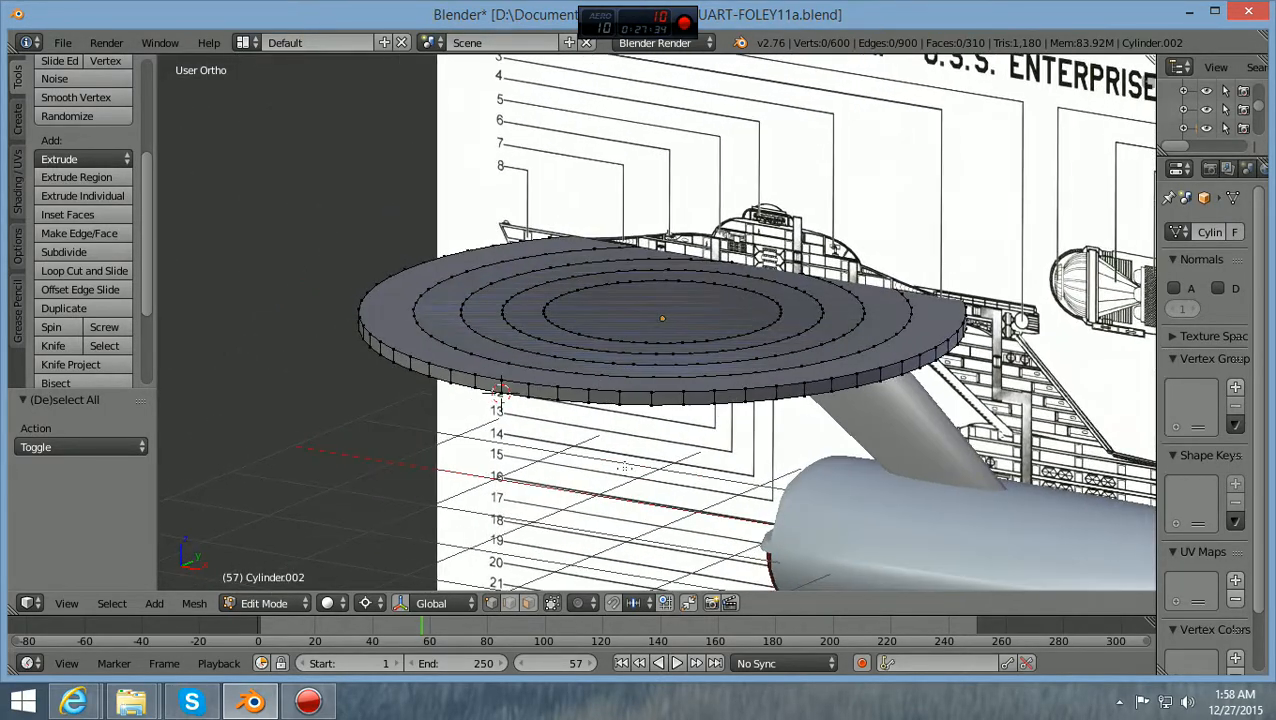
scroll(623, 468, "up", 3)
scroll(624, 468, "down", 2)
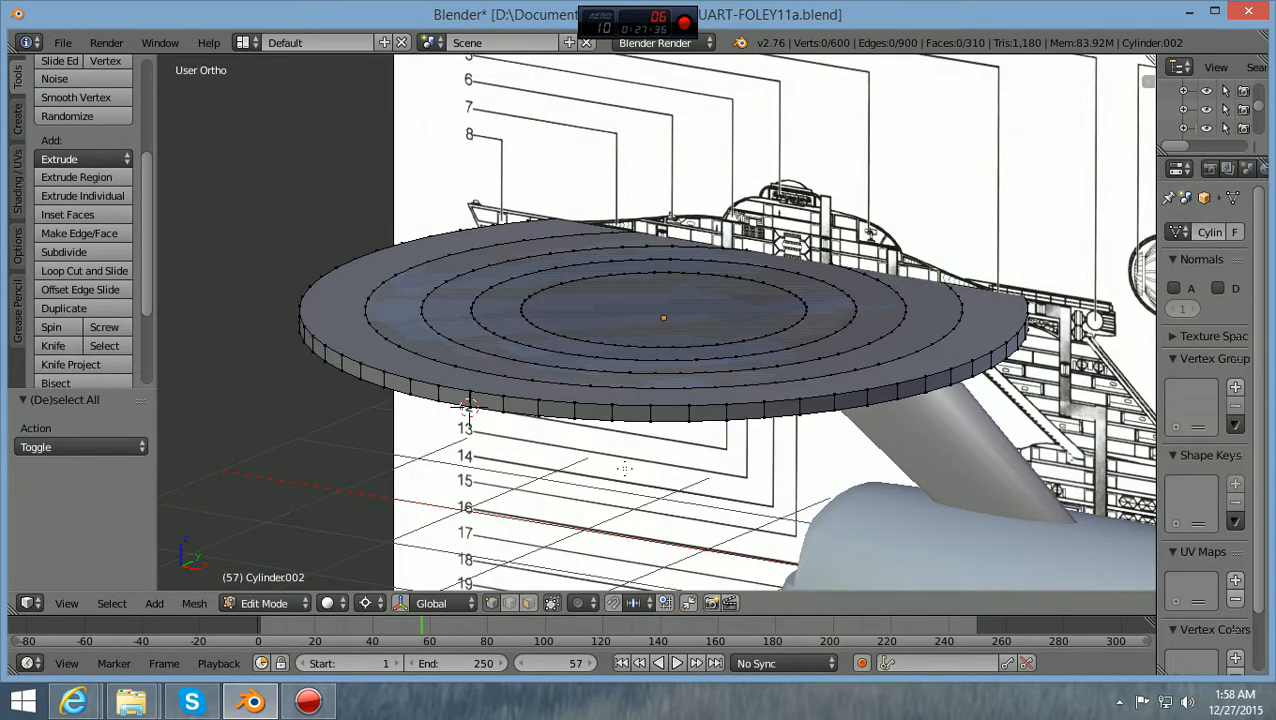
scroll(624, 468, "down", 1)
middle_click_drag(755, 409, 825, 393)
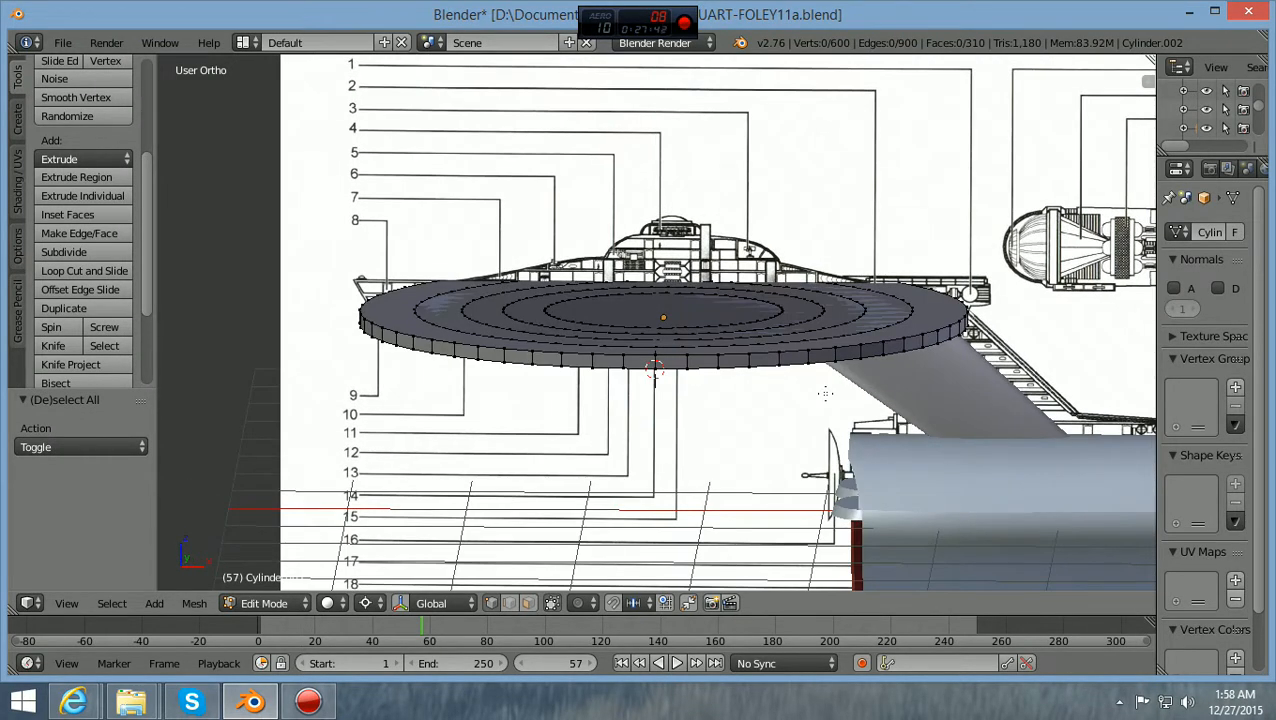
key("KP_1")
scroll(825, 393, "up", 2)
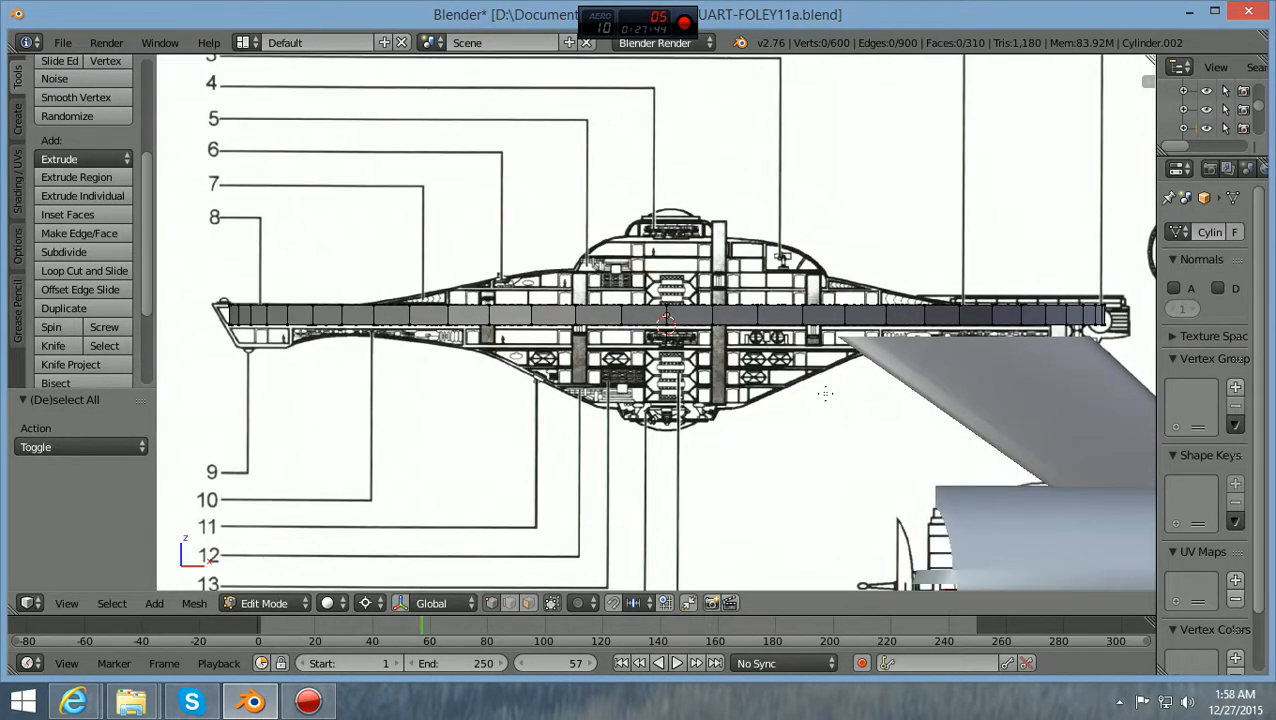
scroll(825, 393, "up", 2)
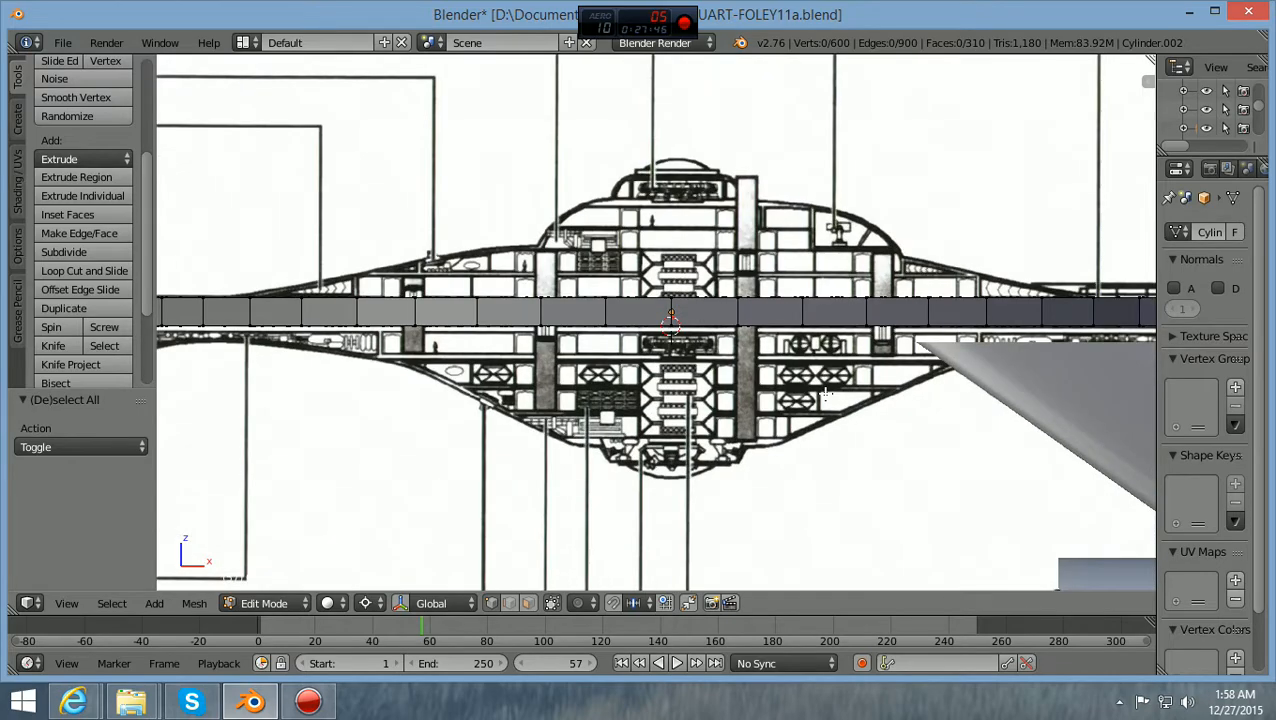
scroll(825, 393, "down", 2)
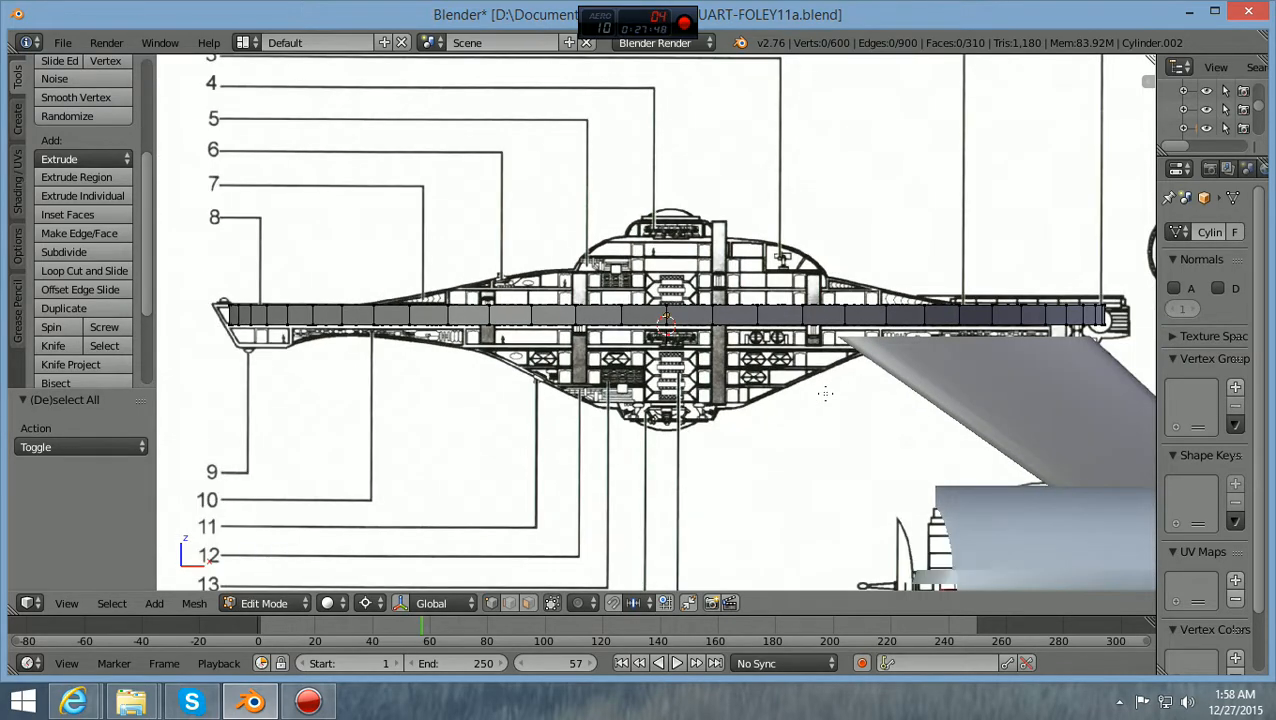
scroll(825, 393, "down", 1)
middle_click_drag(833, 402, 464, 379)
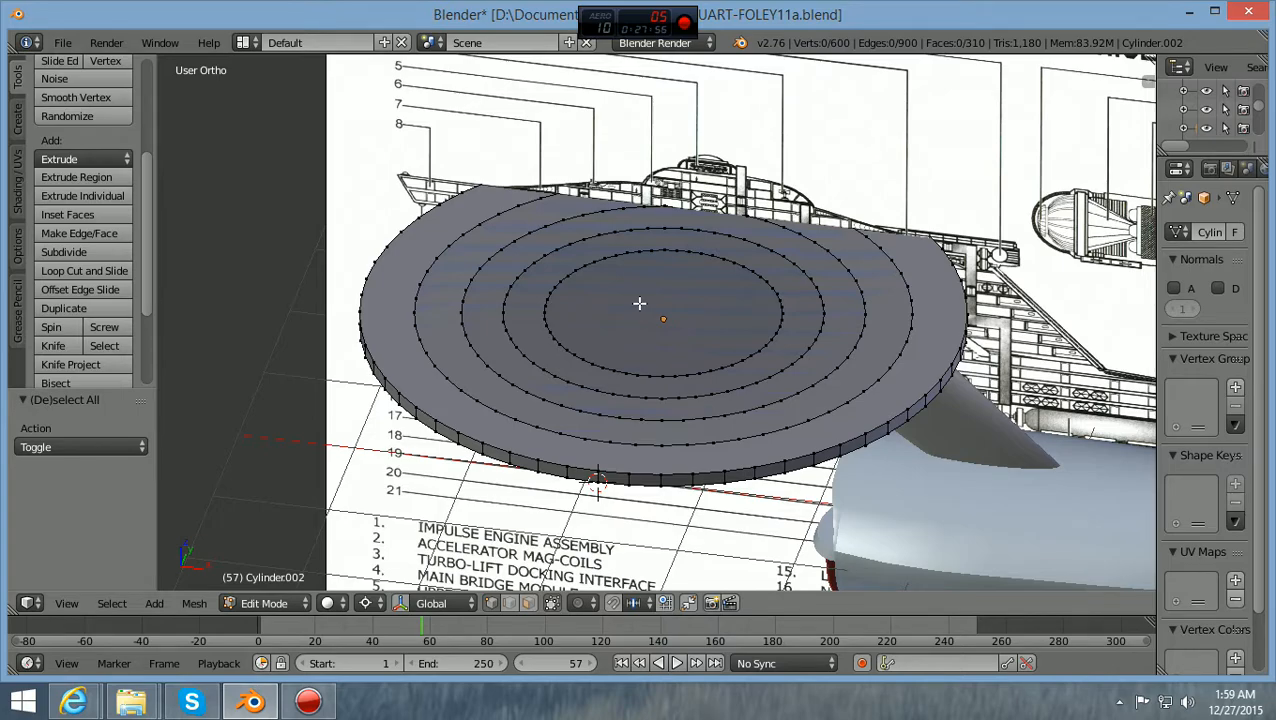
scroll(638, 303, "up", 1)
scroll(639, 303, "down", 1)
scroll(639, 303, "up", 1)
scroll(639, 303, "down", 2)
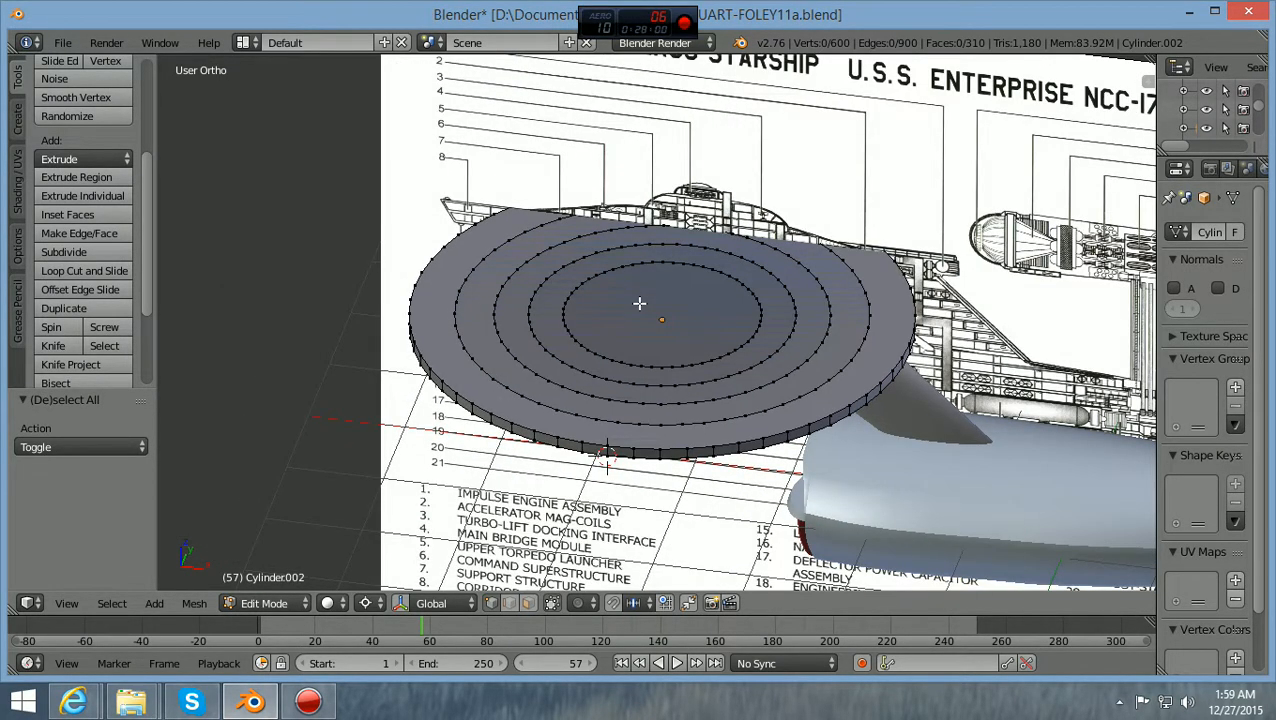
scroll(639, 303, "up", 1)
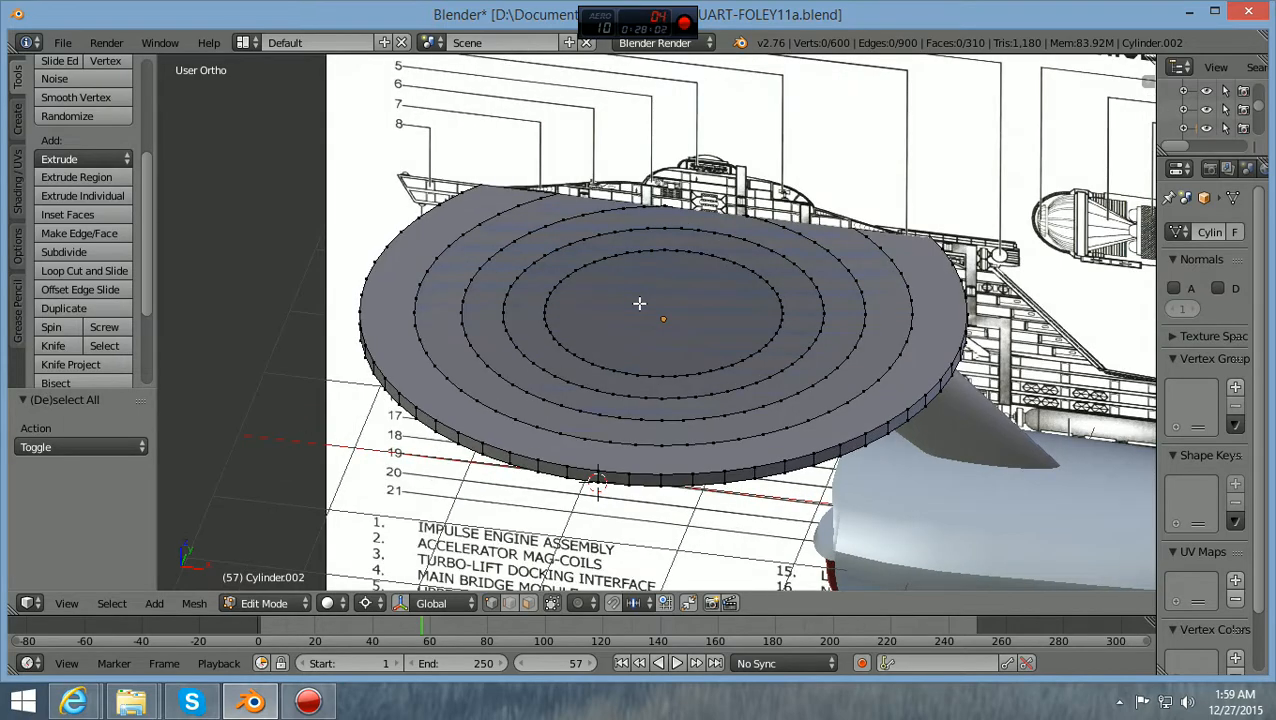
Undo the flattening and the added outer rings, back to the single innermost disc
key("ctrl+z")
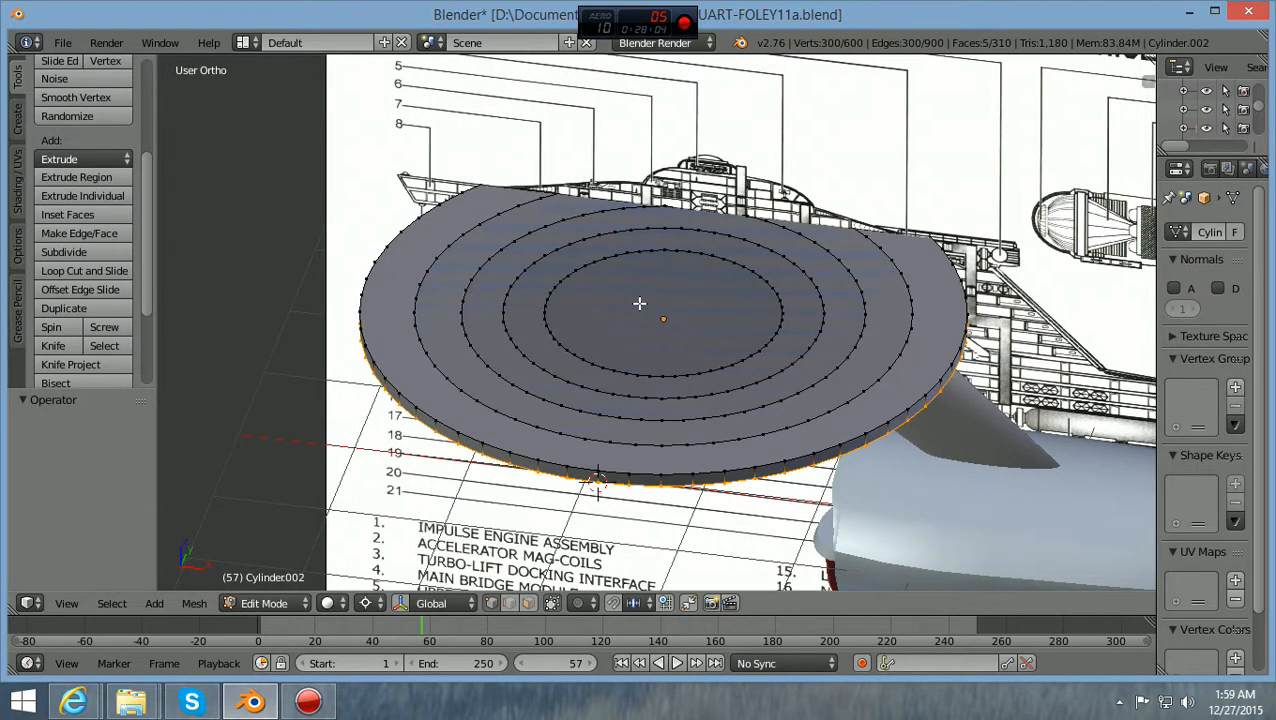
key("ctrl+z")
key("ctrl+z")
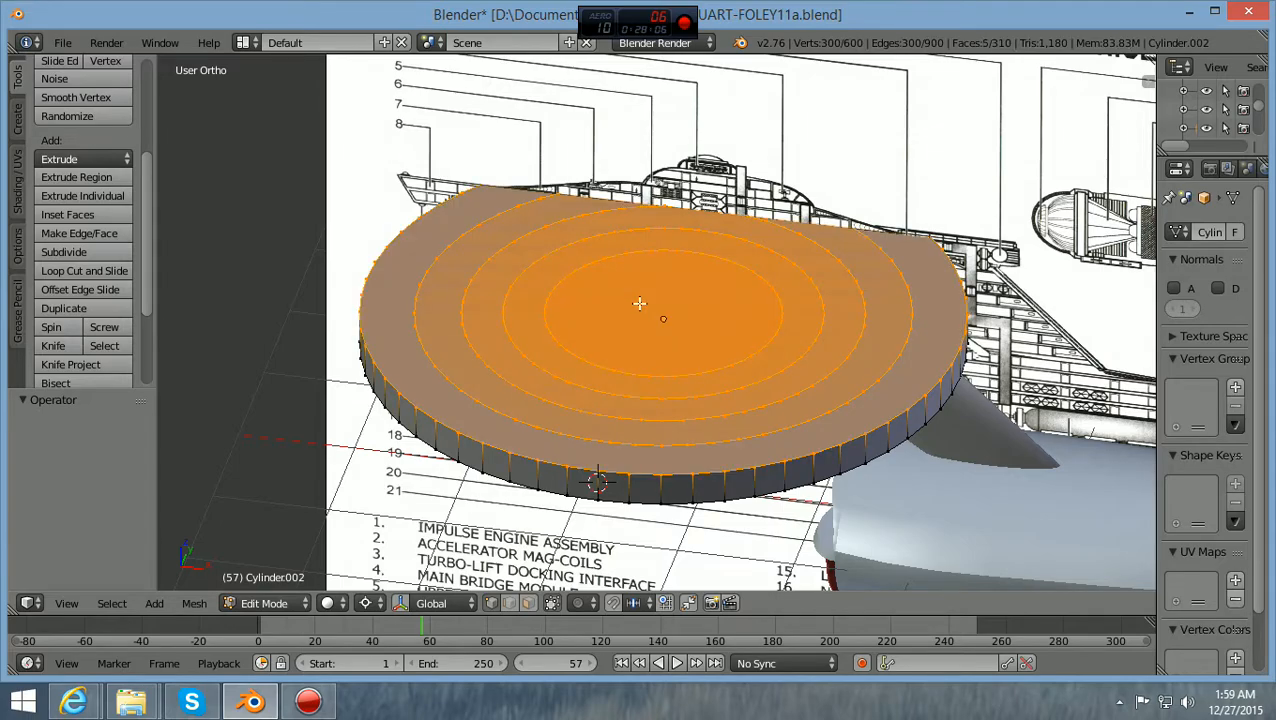
key("ctrl+z")
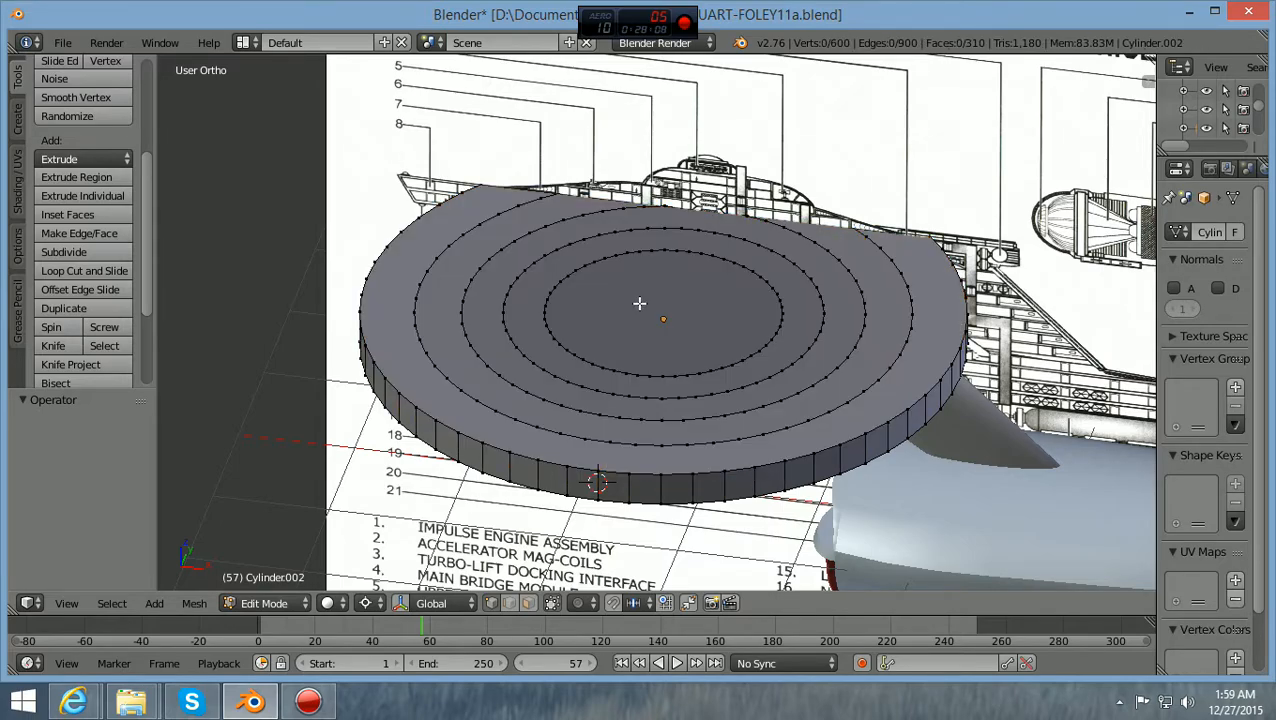
key("ctrl+z")
key("ctrl+z")
key("ctrl+z")
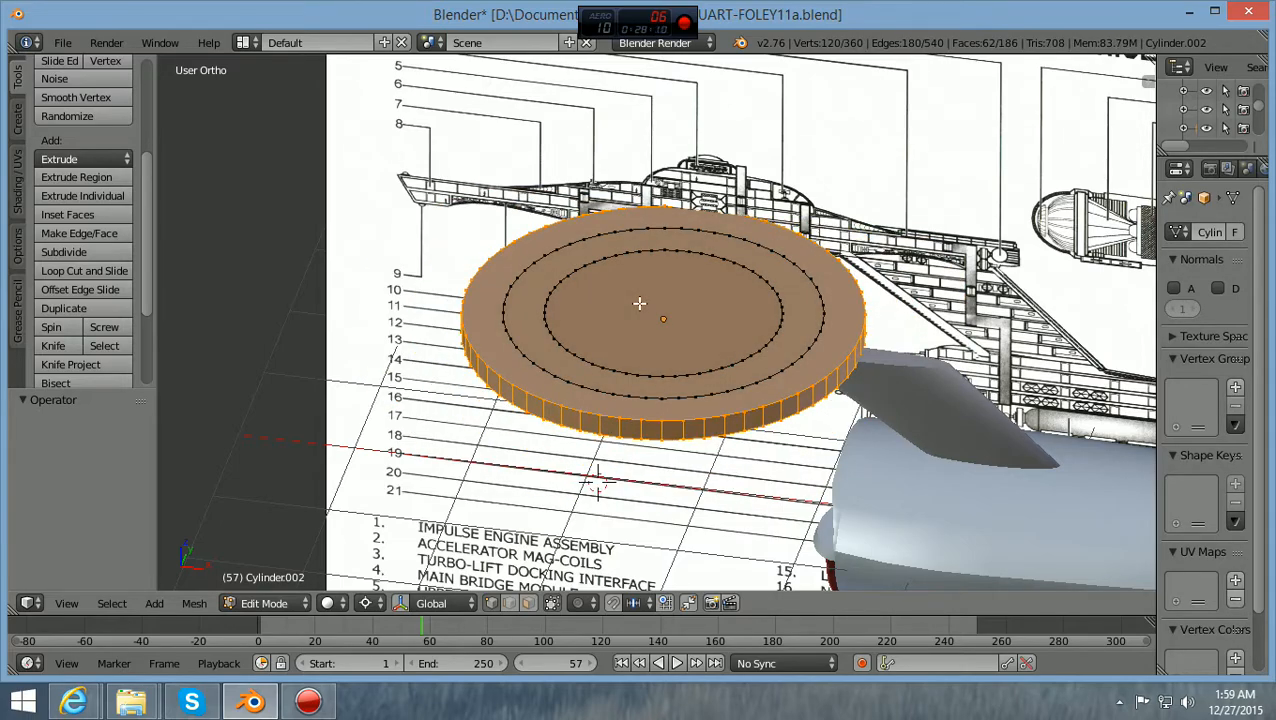
key("ctrl+z")
key("ctrl+z")
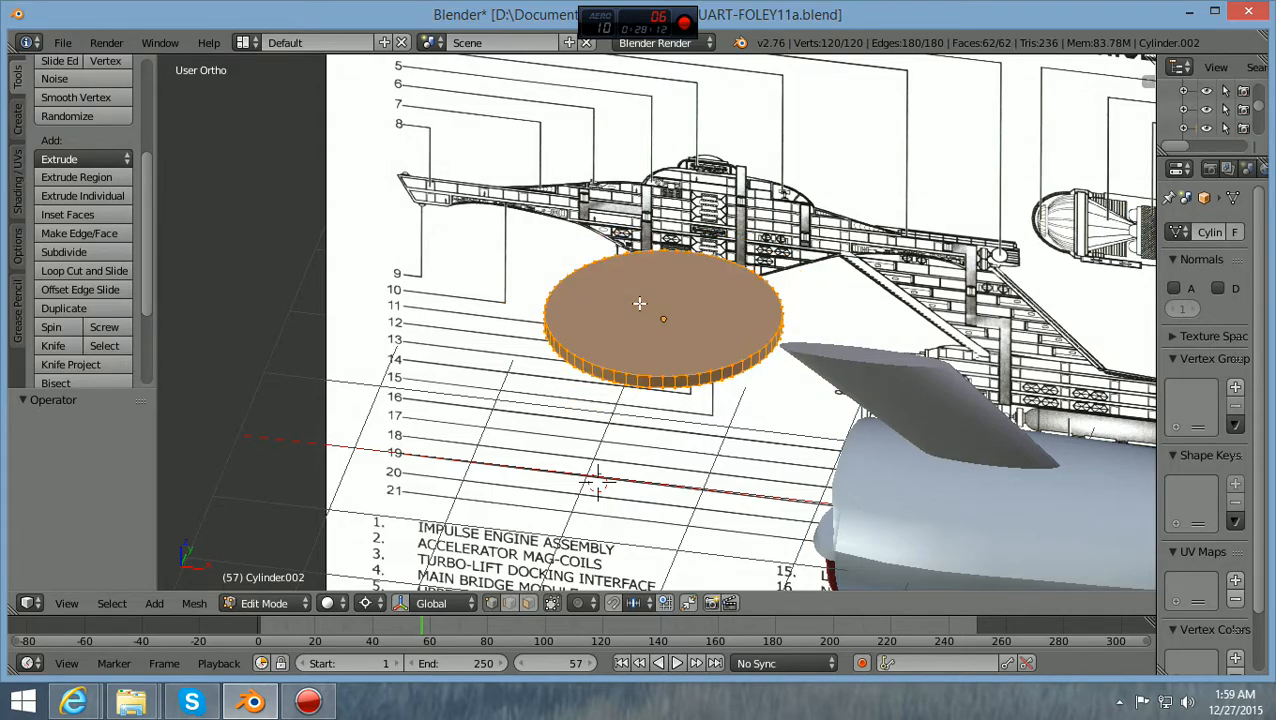
Hide the tool shelf and place the 3D cursor at the center of the disc in the top view
key("KP_1")
scroll(639, 303, "up", 3)
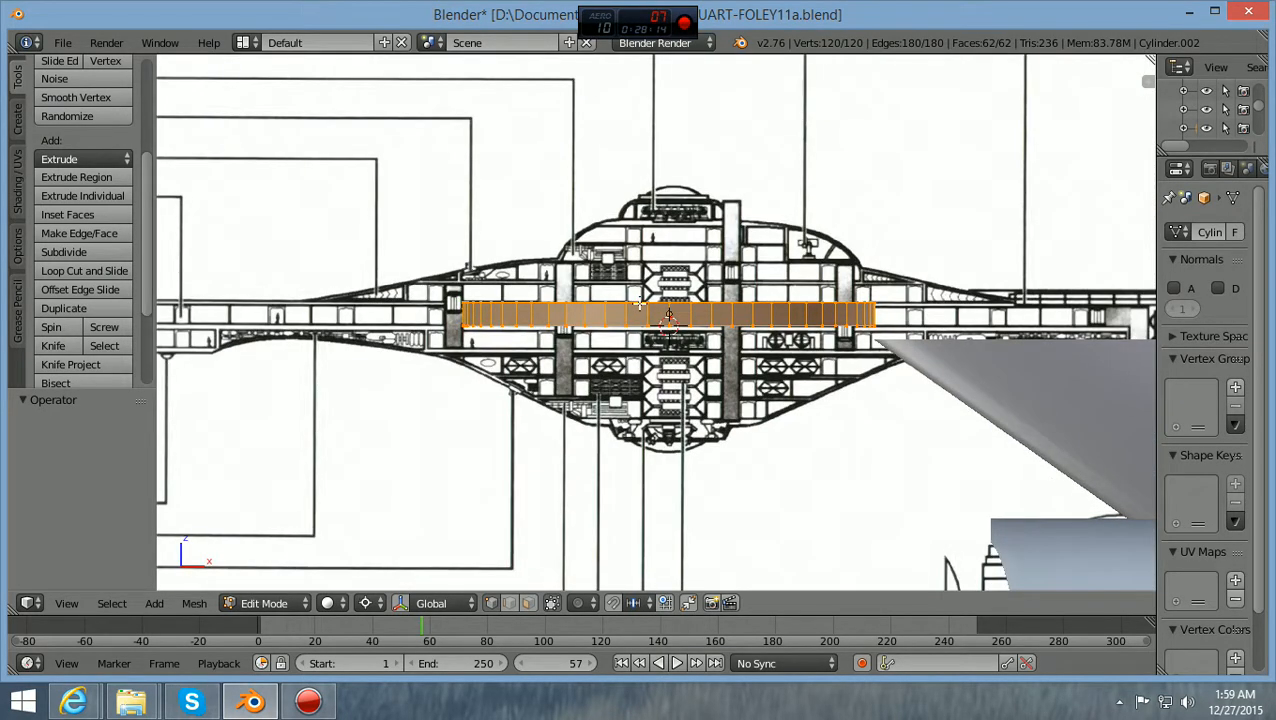
scroll(639, 303, "down", 1)
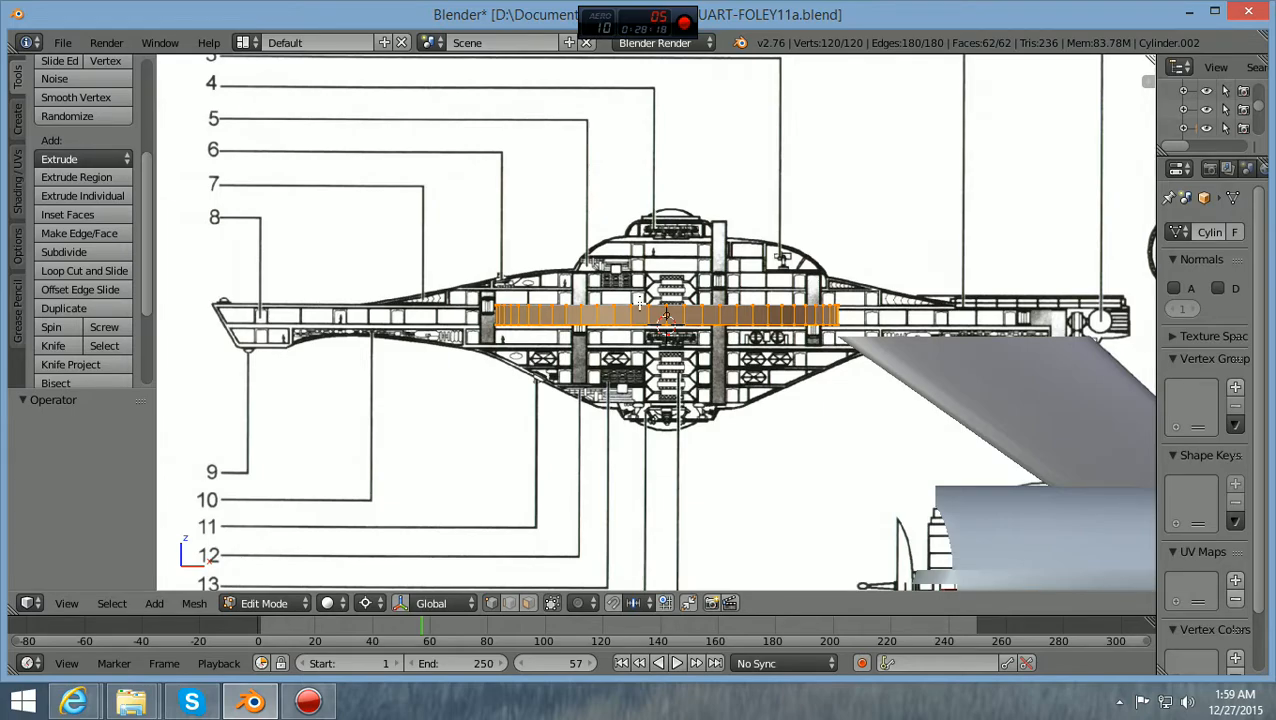
key("KP_7")
scroll(639, 303, "down", 4)
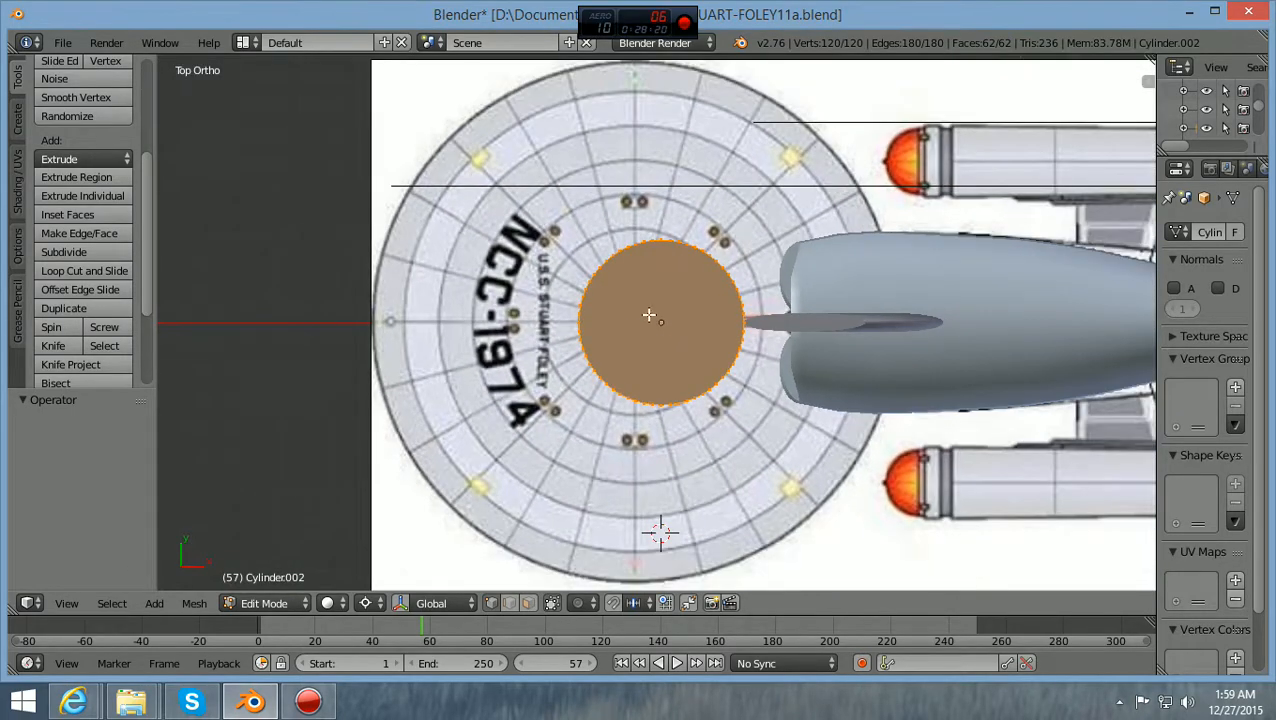
scroll(665, 326, "up", 1)
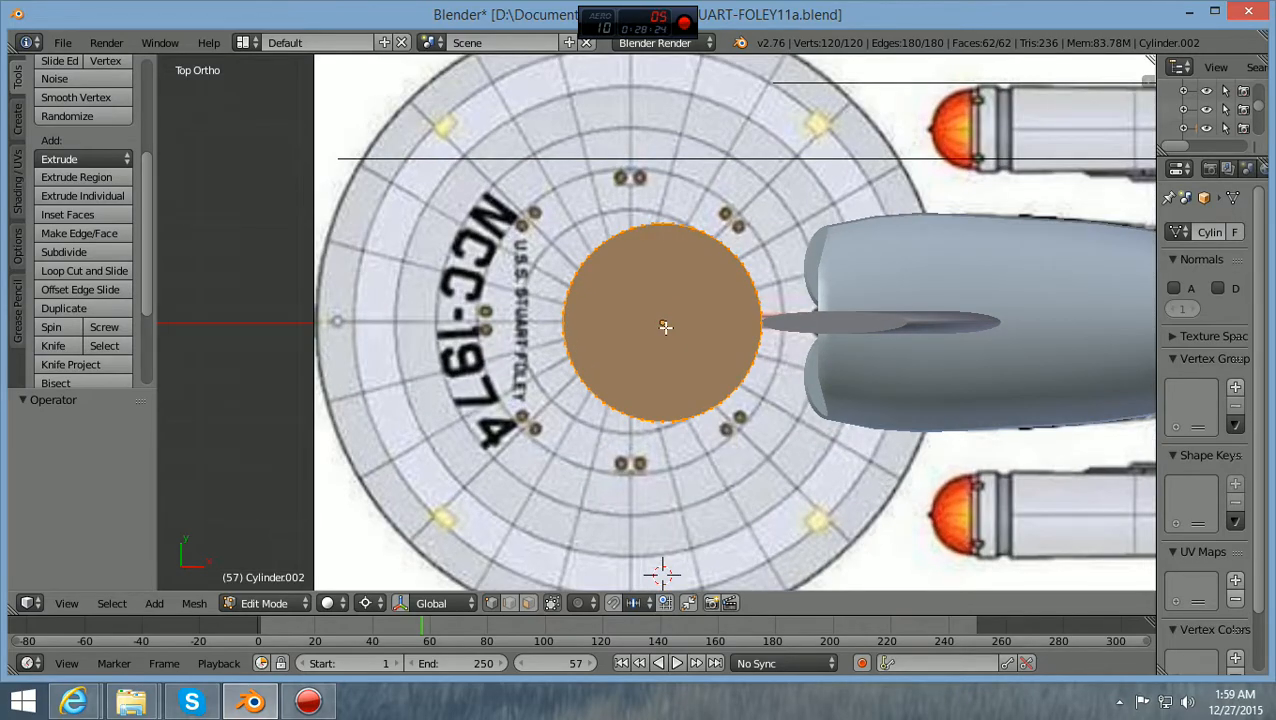
scroll(665, 326, "up", 5)
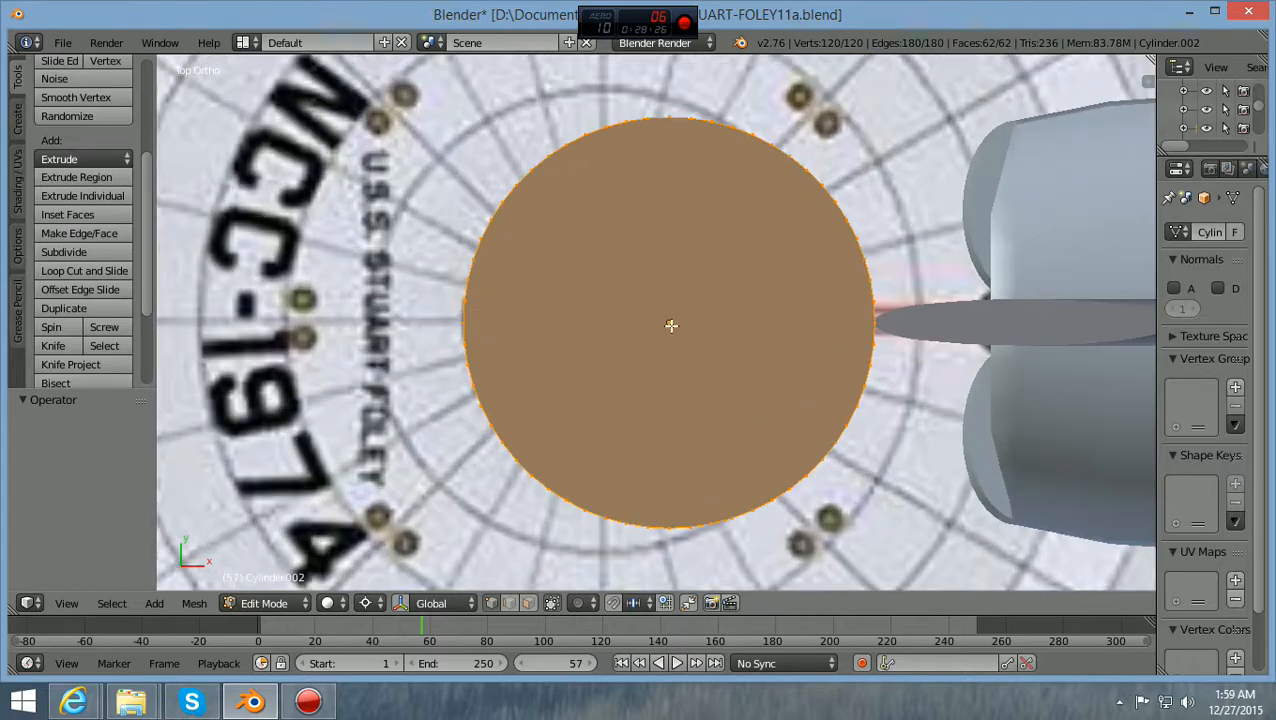
scroll(671, 320, "up", 4)
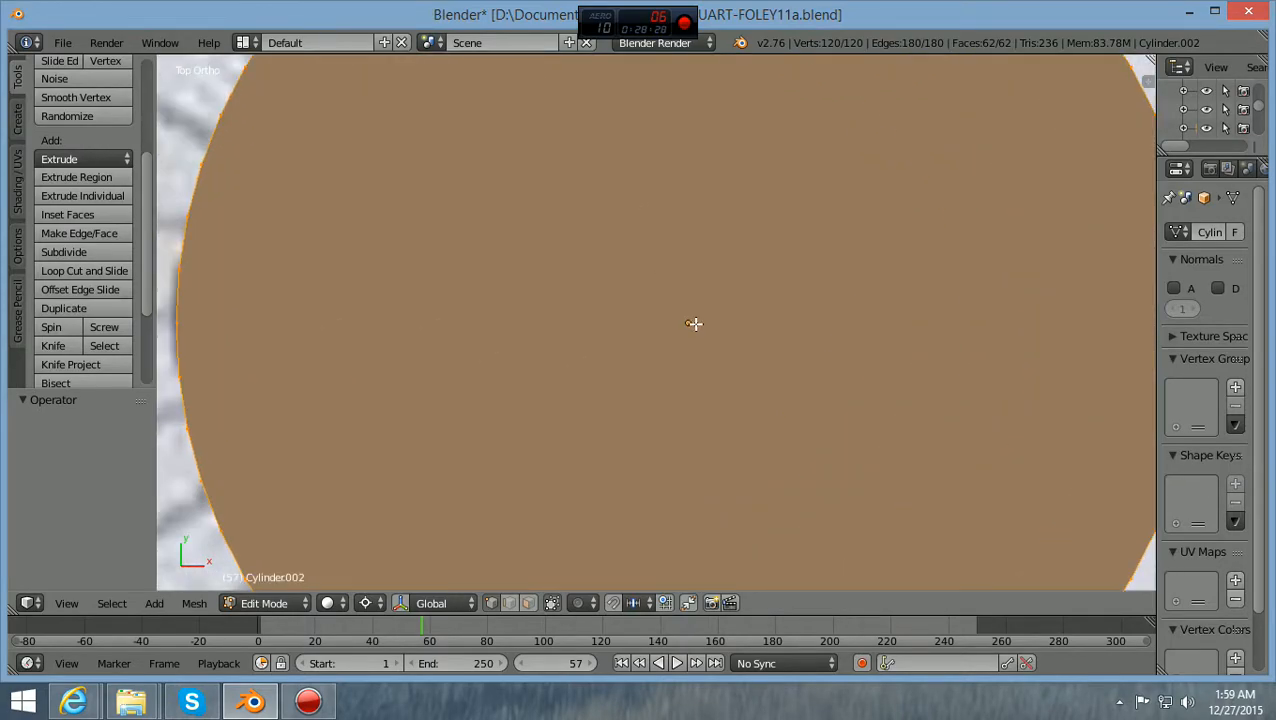
scroll(694, 323, "up", 1)
scroll(694, 323, "down", 5)
scroll(696, 323, "up", 1)
scroll(695, 323, "up", 2)
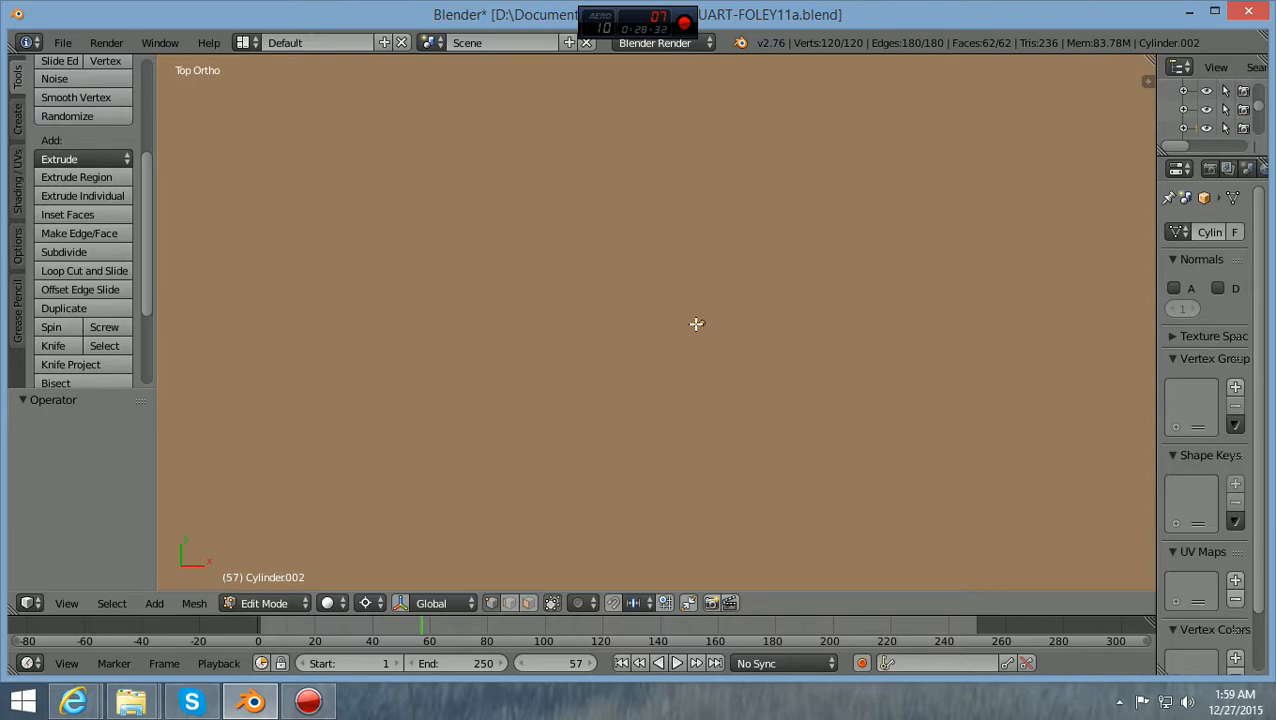
scroll(698, 324, "up", 5, "ctrl")
scroll(697, 324, "up", 2)
scroll(697, 324, "down", 2, "ctrl")
scroll(698, 324, "down", 1)
scroll(697, 324, "up", 3)
scroll(698, 323, "down", 5)
scroll(697, 324, "up", 2)
scroll(698, 324, "up", 3, "ctrl")
scroll(698, 324, "up", 4)
scroll(698, 324, "up", 1)
scroll(698, 324, "down", 2, "ctrl")
scroll(698, 324, "up", 4)
scroll(698, 324, "down", 3, "shift")
scroll(697, 324, "up", 3, "ctrl")
scroll(698, 324, "up", 3, "shift")
scroll(698, 324, "up", 3)
scroll(698, 324, "down", 1)
scroll(698, 323, "down", 1, "ctrl")
scroll(698, 324, "down", 2, "shift")
scroll(697, 324, "up", 5)
key("t")
scroll(697, 324, "up", 3)
scroll(694, 322, "up", 2, "shift")
scroll(694, 322, "up", 2, "shift")
scroll(694, 322, "down", 3, "ctrl")
scroll(694, 322, "down", 2, "shift")
scroll(675, 322, "up", 3, "shift")
scroll(675, 322, "down", 2, "shift")
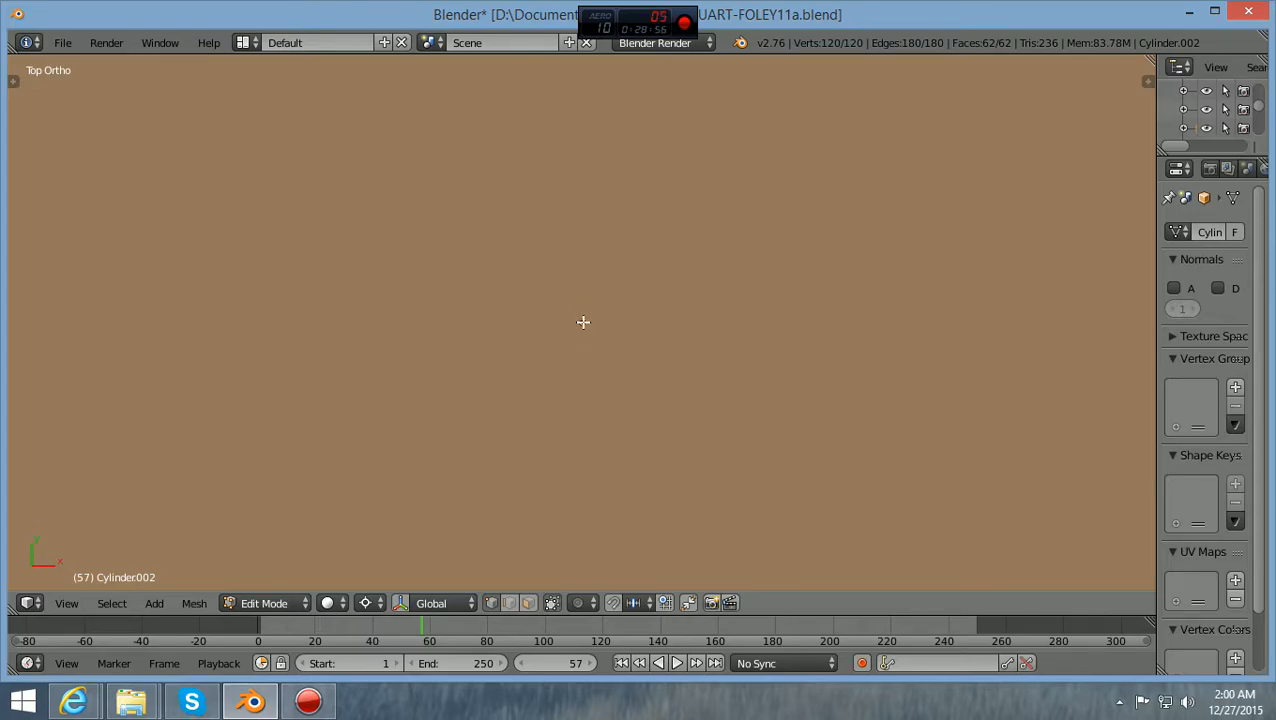
left_click(581, 322)
scroll(691, 302, "down", 5)
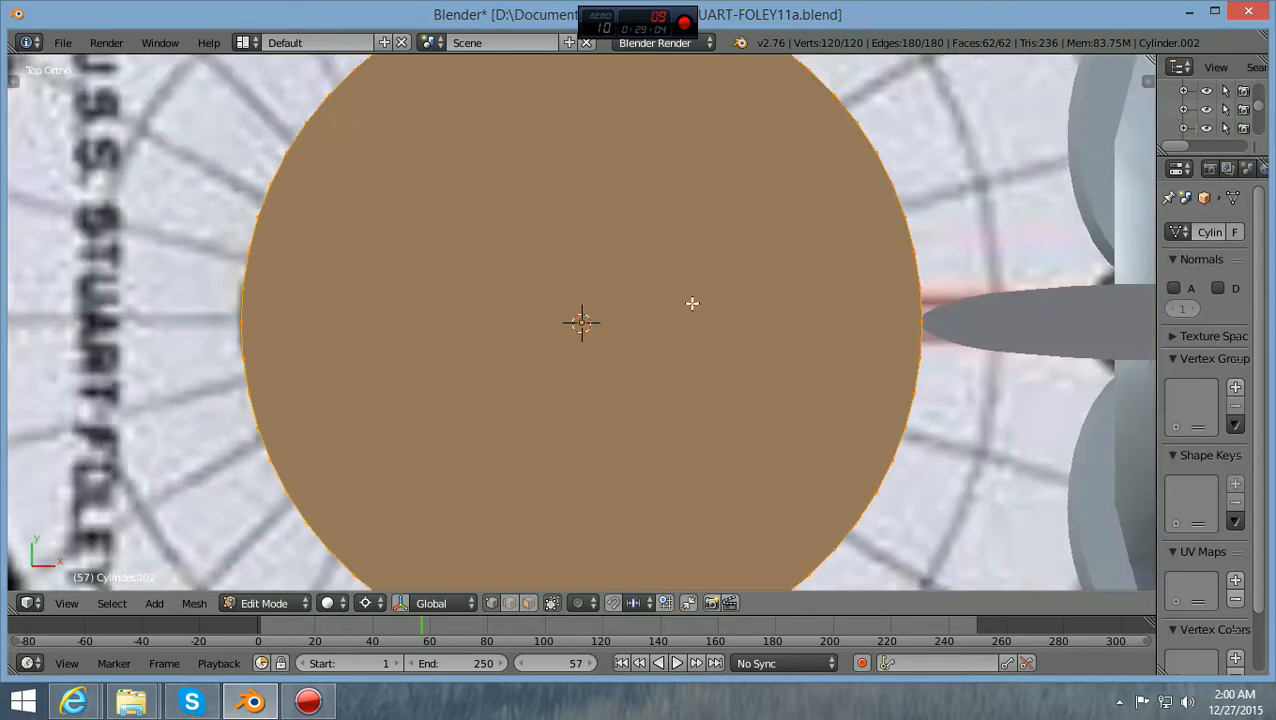
scroll(692, 302, "down", 2)
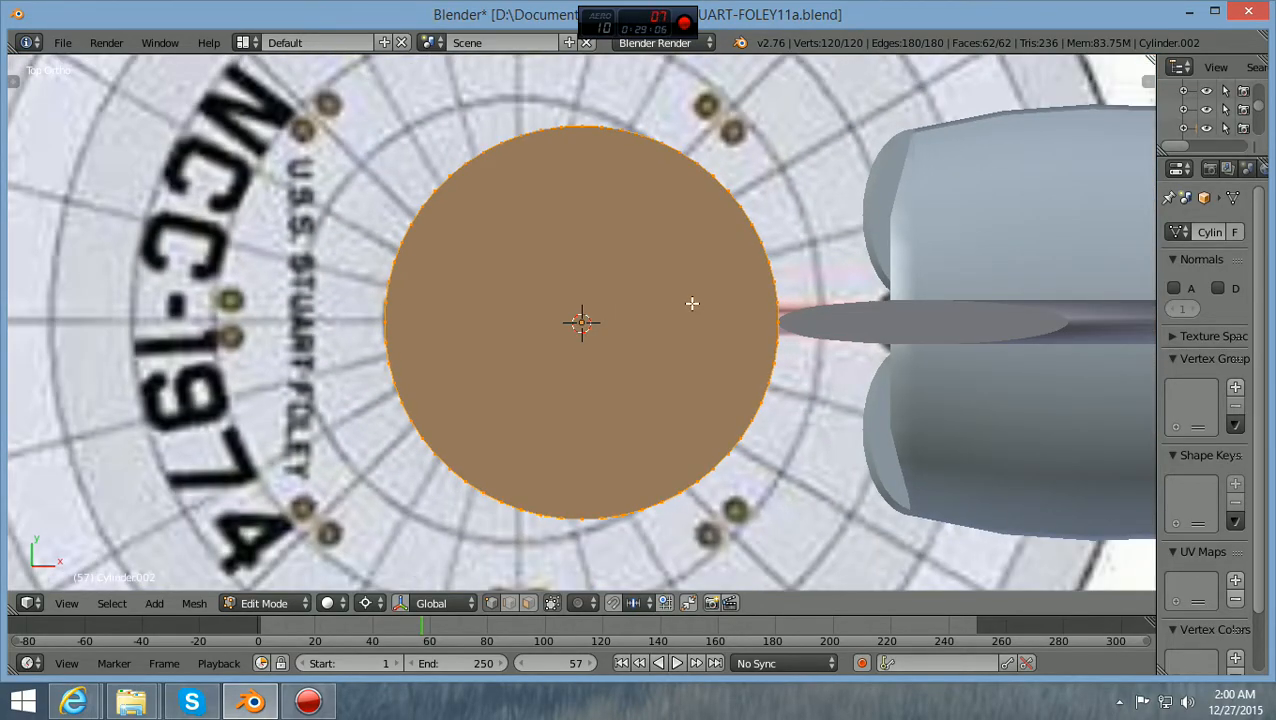
Scale the disc up by about 2.52 in the front view to span the blueprint's saucer, and switch to wireframe display
key("KP_1")
scroll(692, 302, "up", 2)
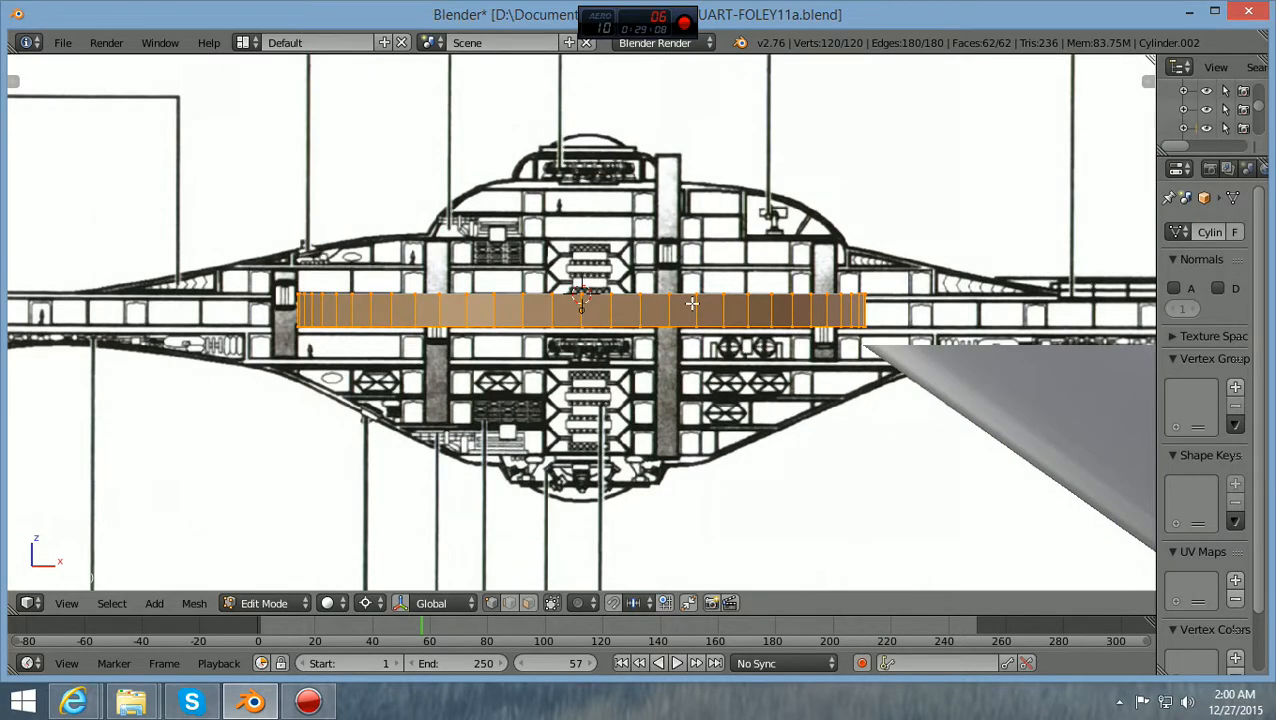
scroll(692, 302, "up", 1)
scroll(692, 302, "down", 3)
scroll(692, 302, "down", 1)
scroll(692, 302, "up", 3, "ctrl")
scroll(526, 364, "up", 1)
scroll(527, 364, "down", 1)
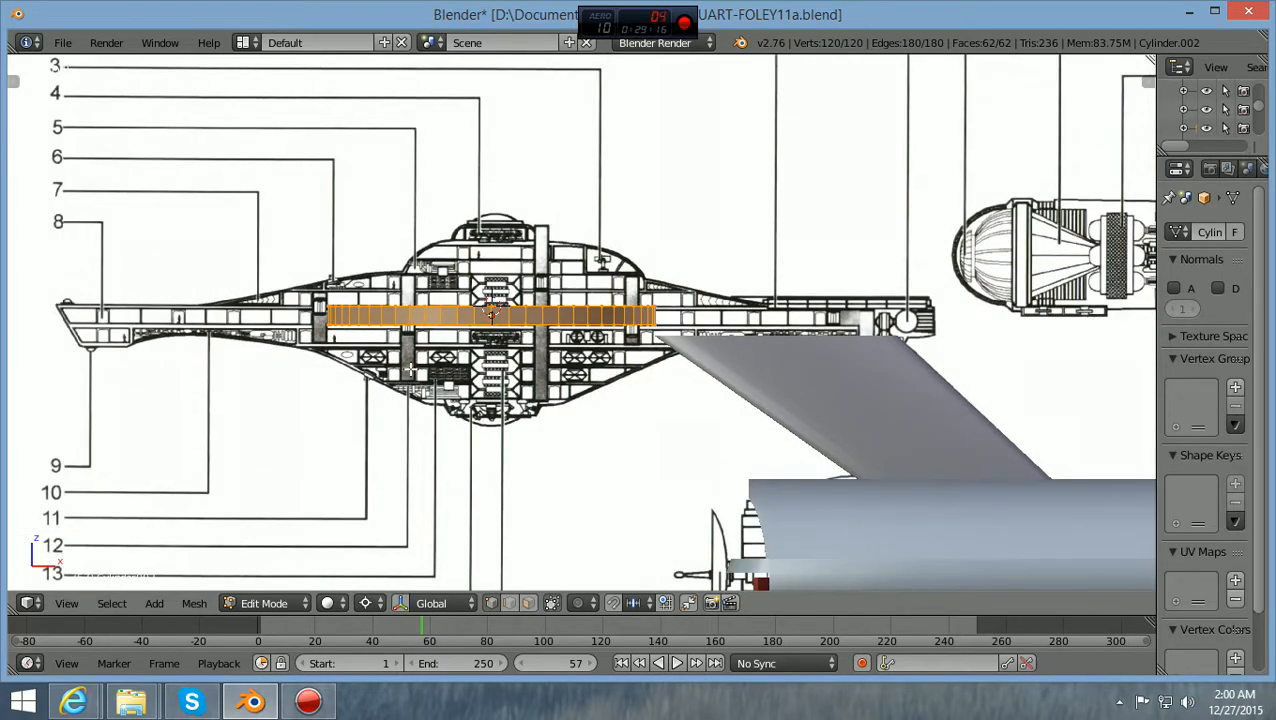
key("s")
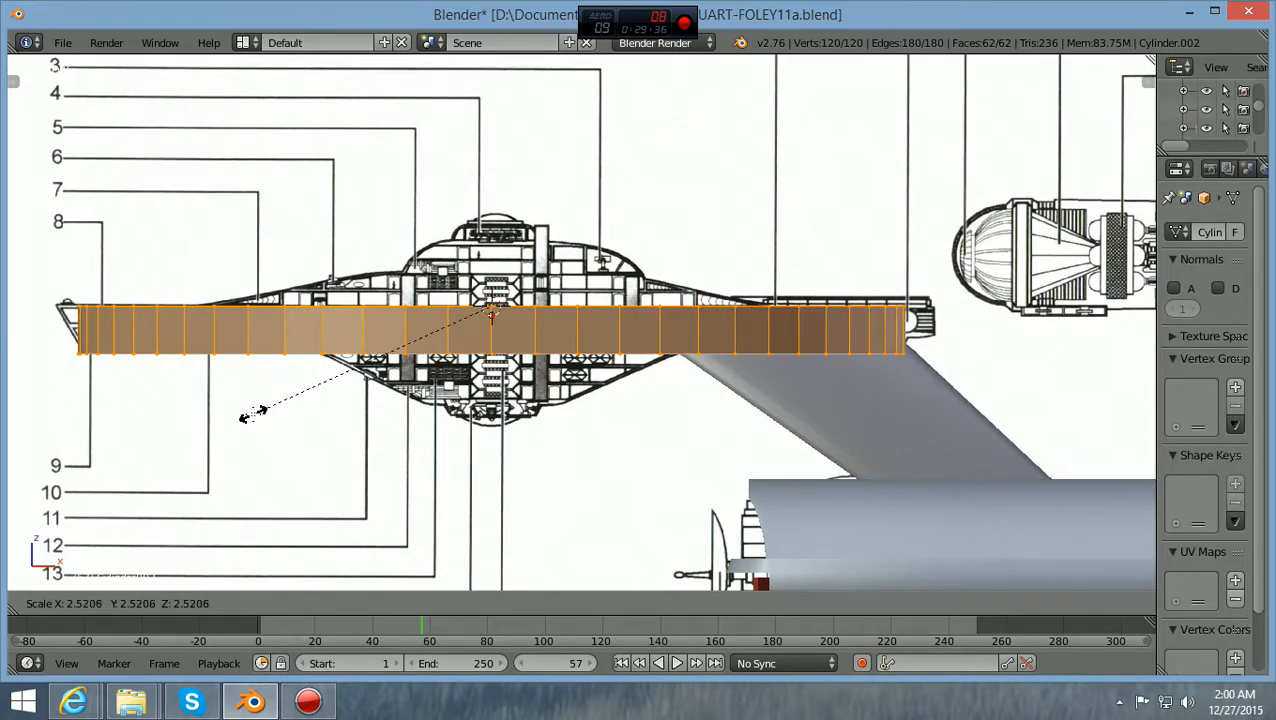
left_click(253, 414)
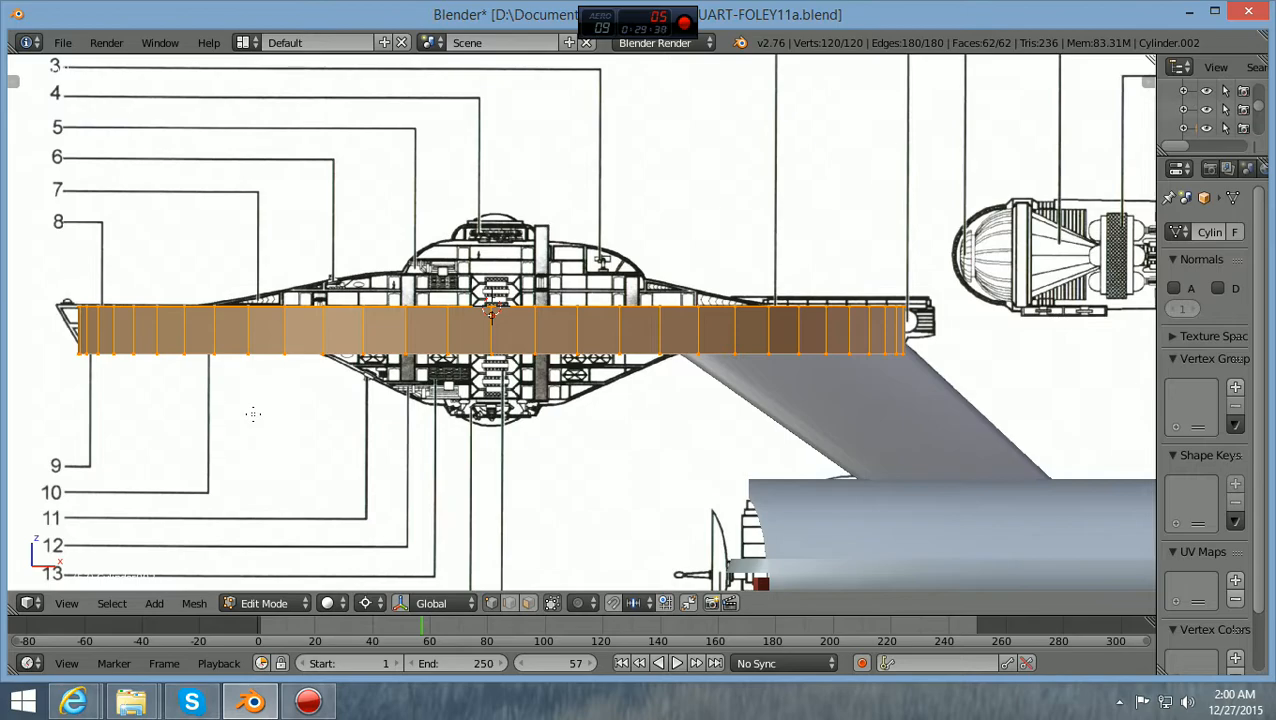
key("z")
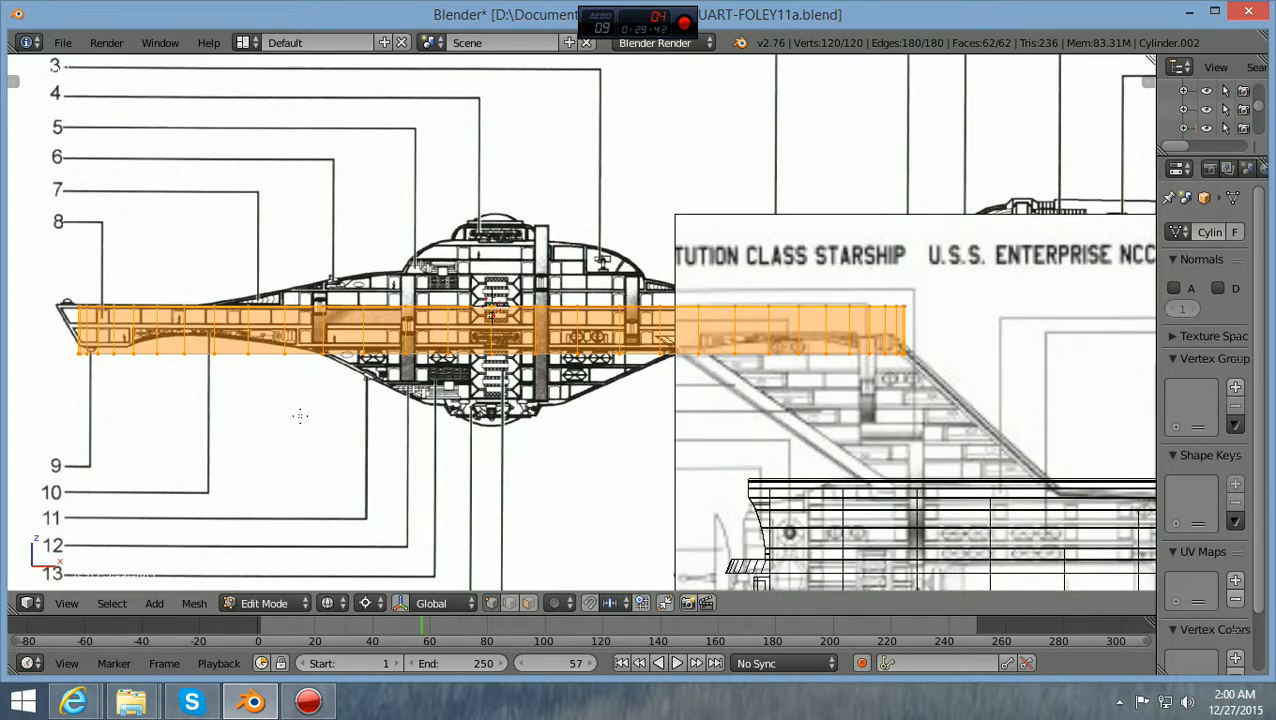
Scale the whole disc up by about 1.052 so its outer edge reaches the tip of the blueprint's saucer rim
key("s")
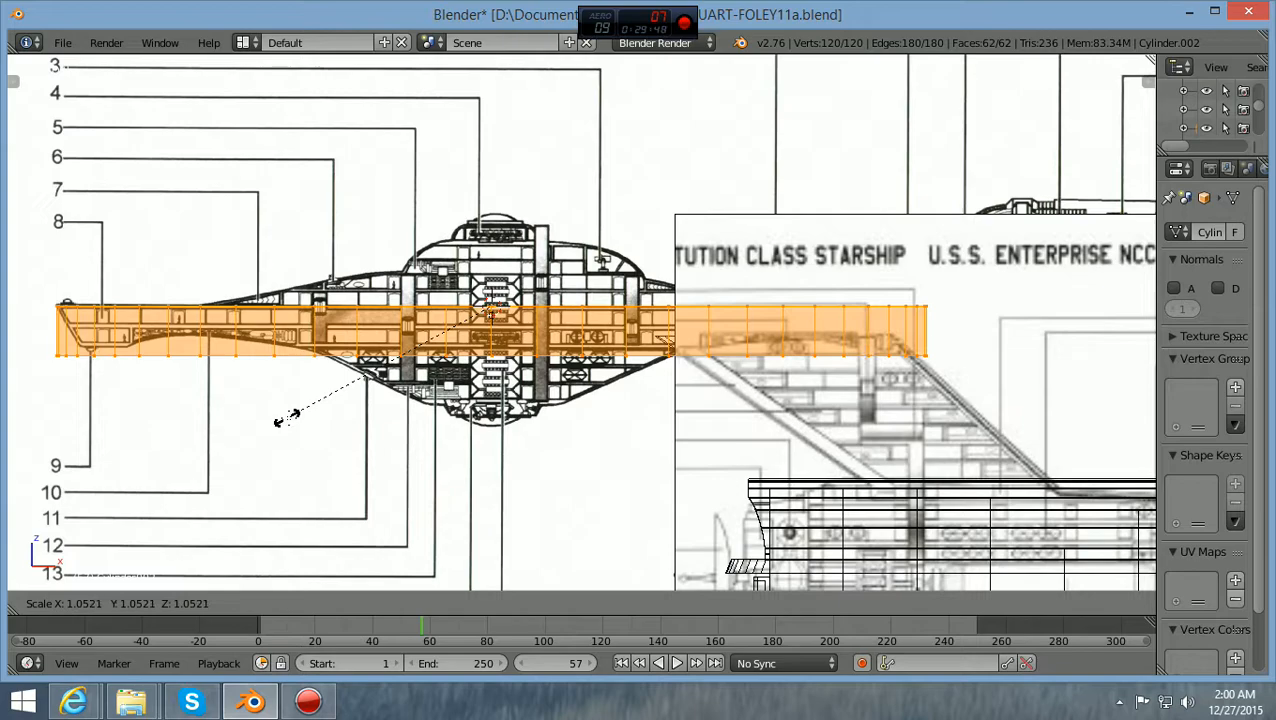
left_click(286, 418)
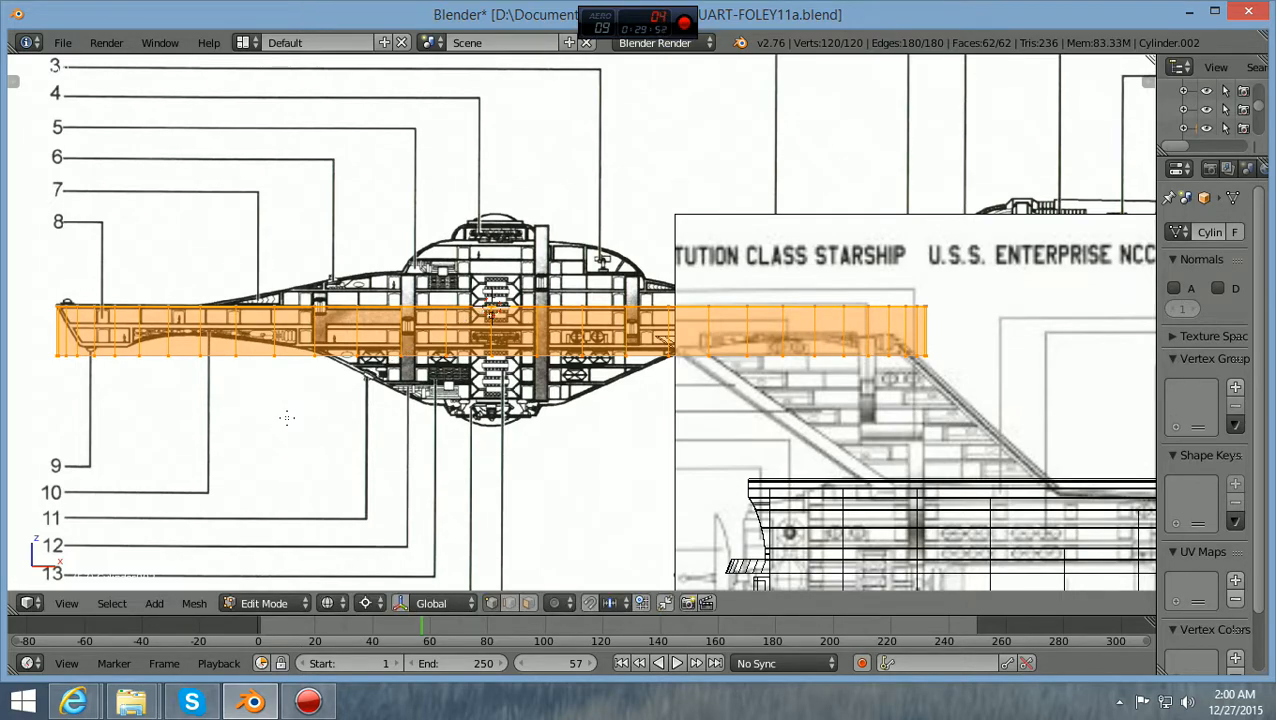
scroll(286, 418, "down", 5)
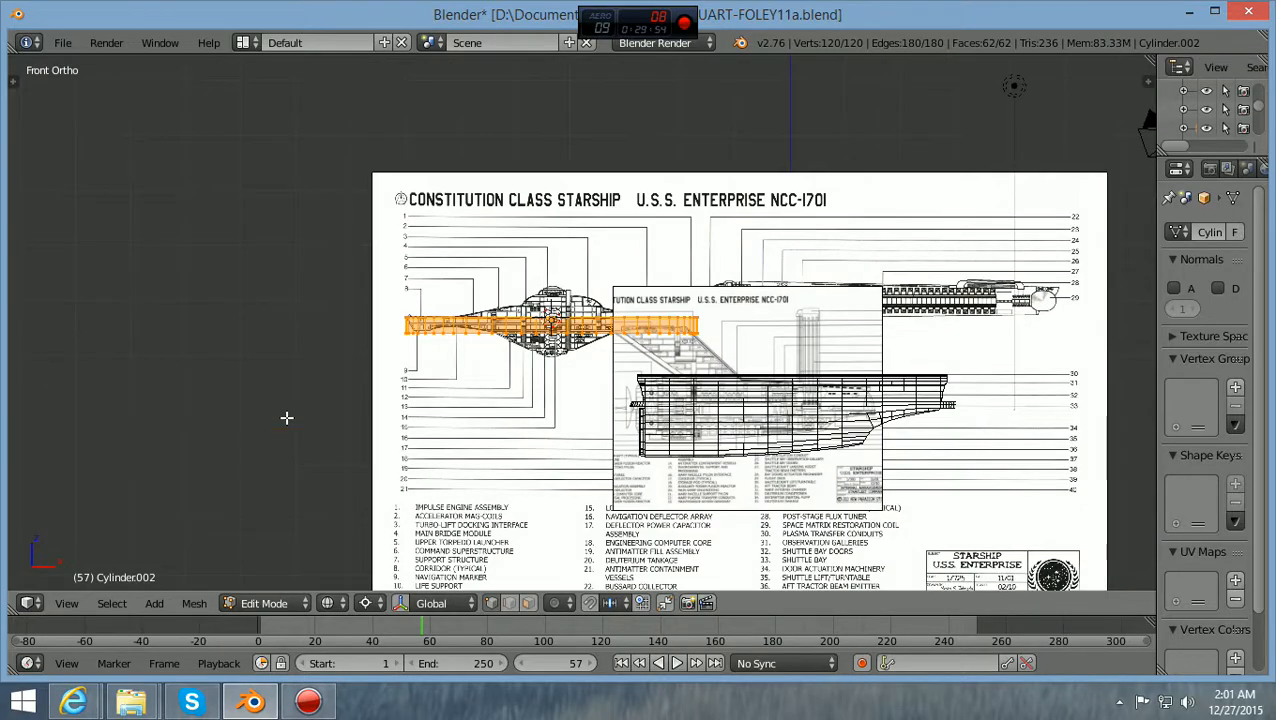
Examine how the scaled disc's outer edge lines up with the blueprint's saucer rim in the front view
scroll(286, 418, "up", 3)
key("Right")
key("Right")
scroll(400, 337, "down", 2)
scroll(431, 353, "up", 3)
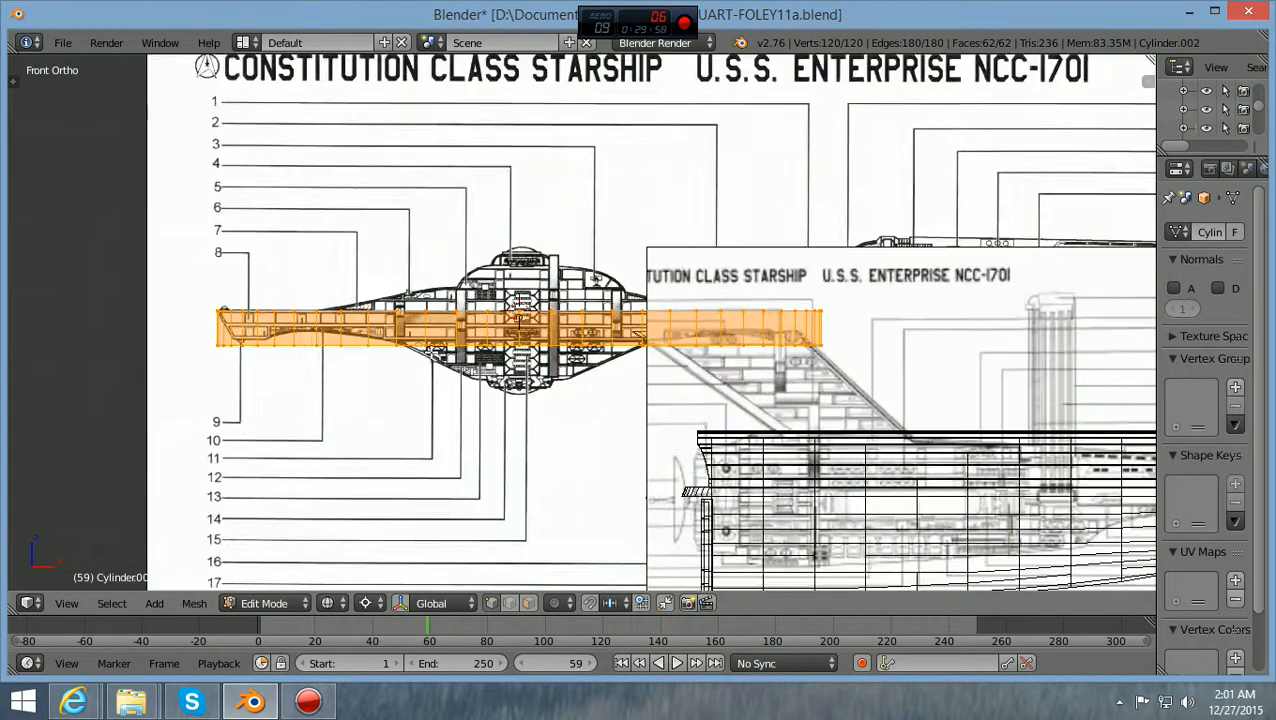
scroll(431, 353, "up", 1)
key("Right")
key("Right")
key("Right")
key("Right")
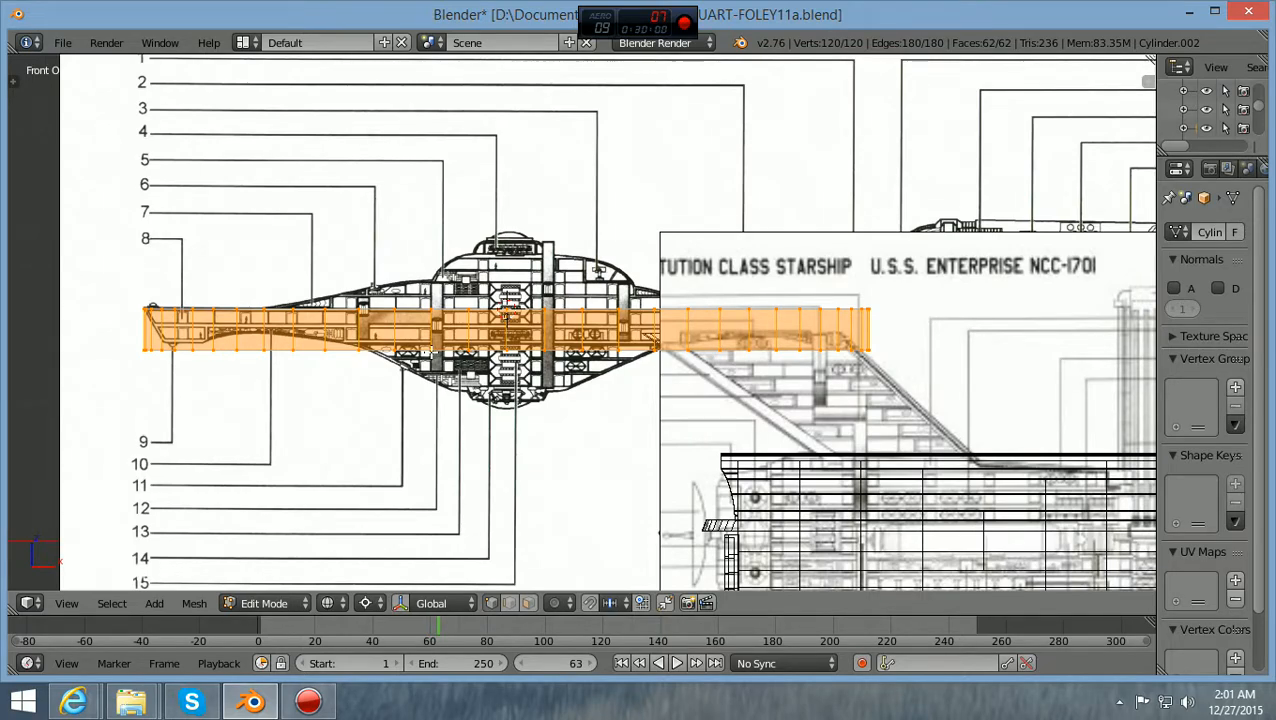
scroll(431, 352, "down", 4, "ctrl")
scroll(431, 352, "up", 2)
scroll(431, 352, "down", 4, "ctrl")
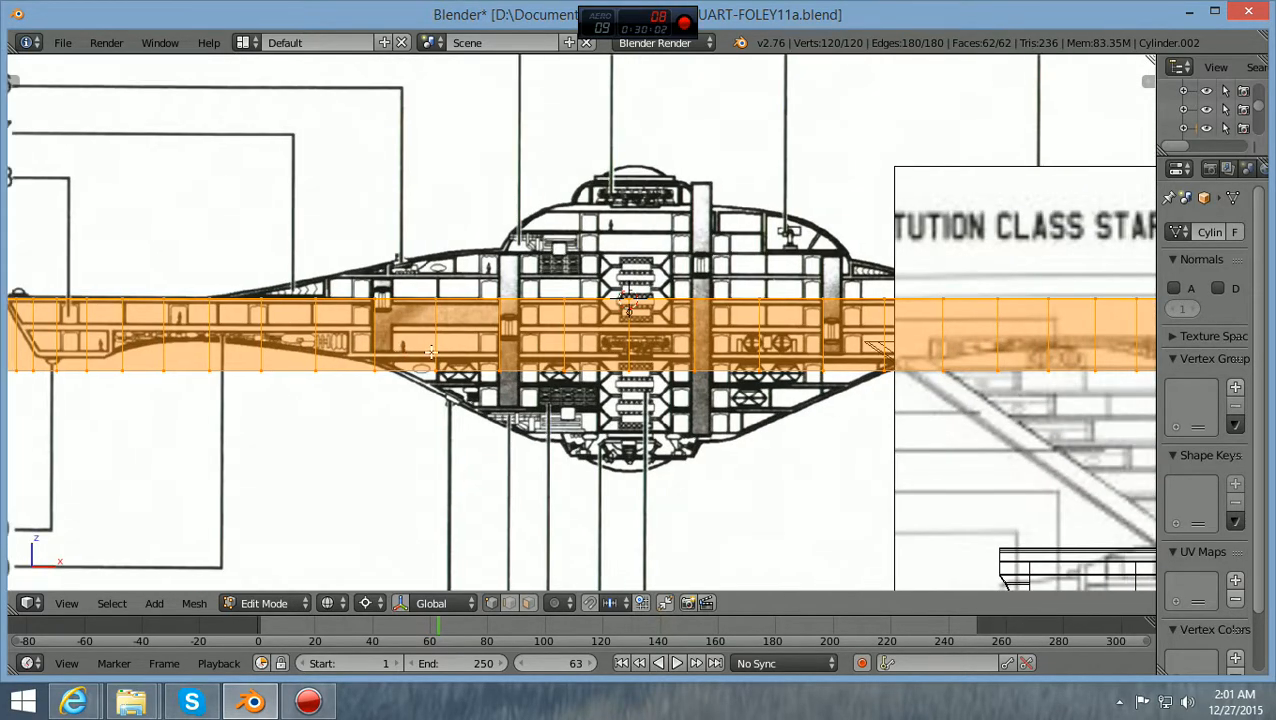
scroll(431, 352, "down", 2)
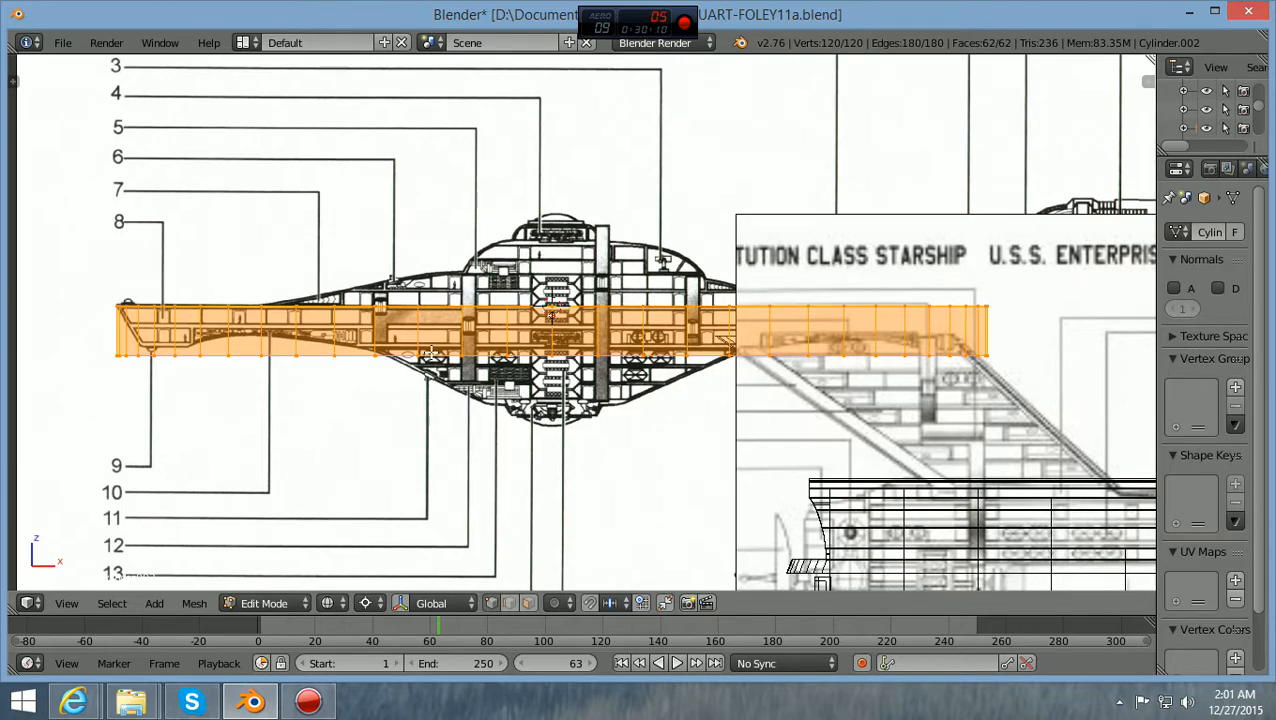
scroll(430, 349, "up", 6, "ctrl")
scroll(429, 350, "up", 2)
scroll(430, 352, "up", 6, "ctrl")
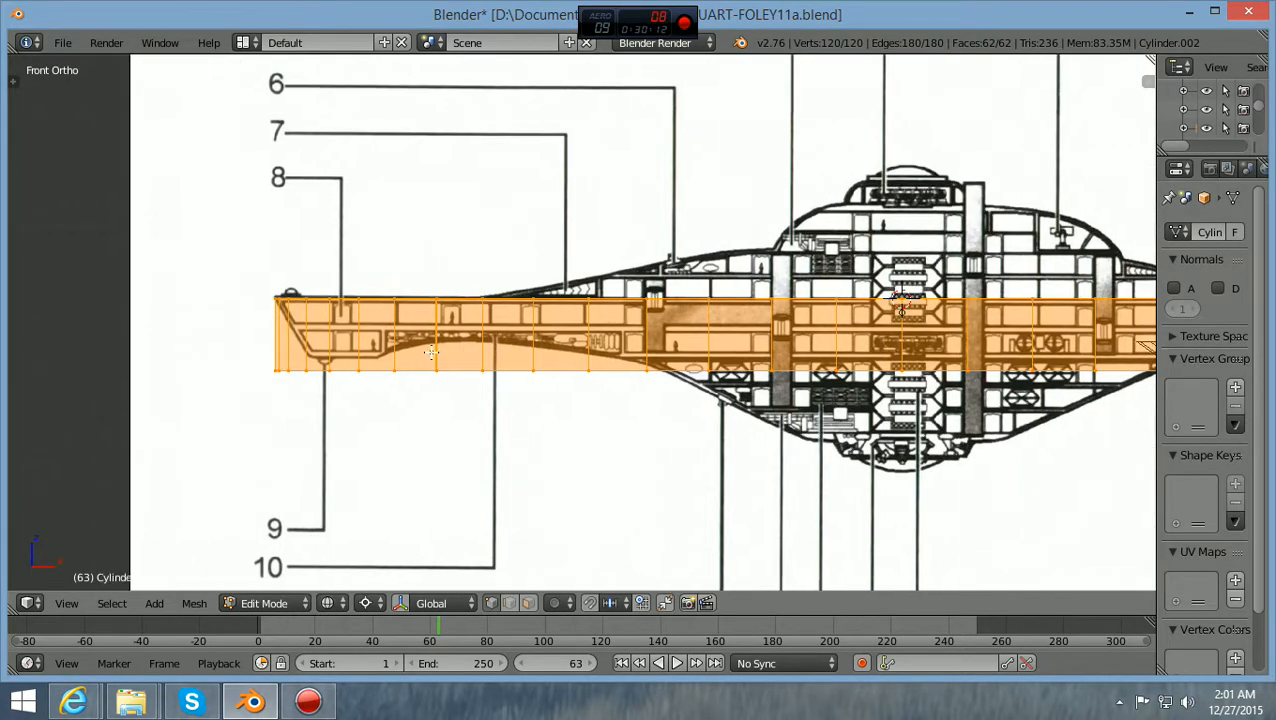
scroll(430, 352, "up", 2)
scroll(430, 352, "up", 6, "ctrl")
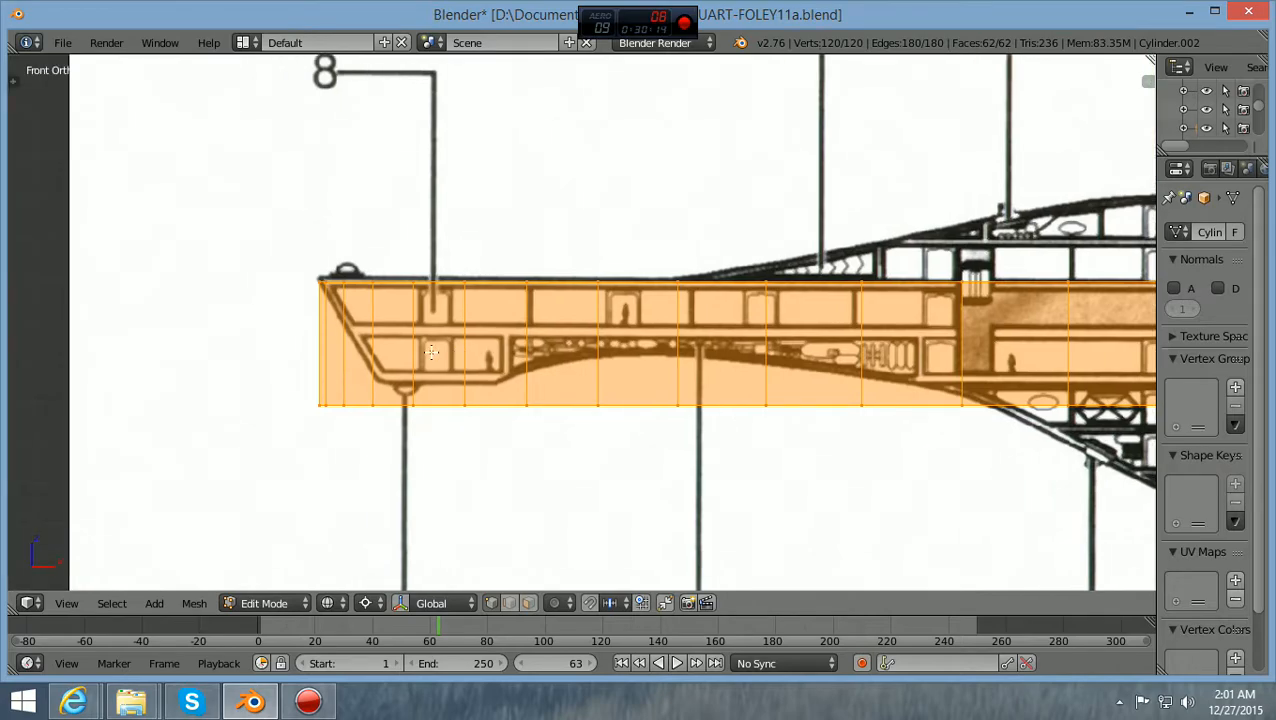
scroll(430, 352, "up", 2)
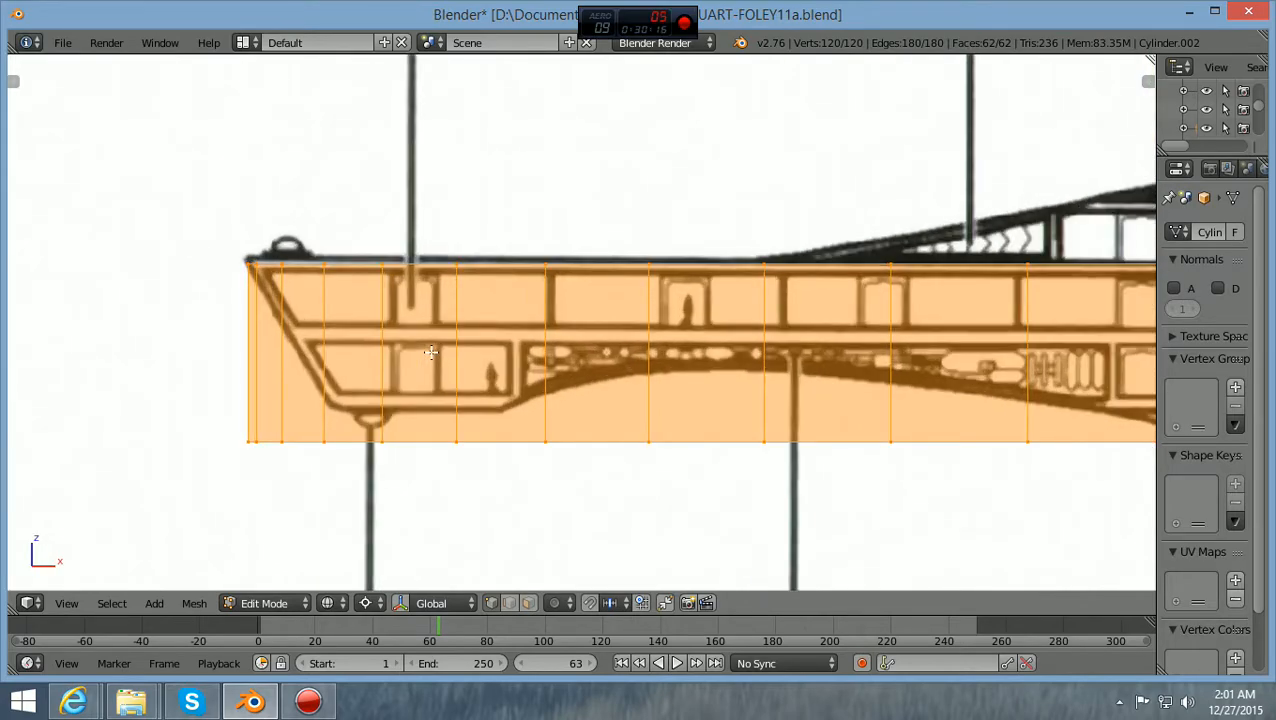
scroll(429, 352, "down", 3)
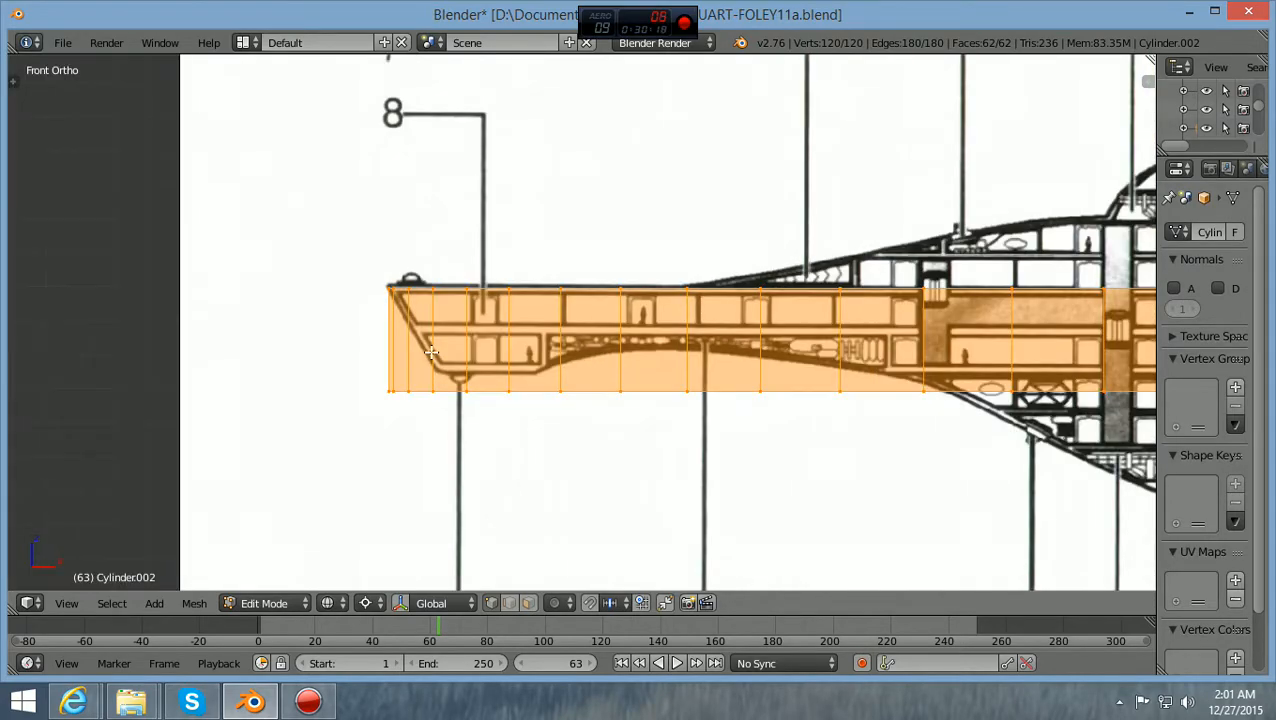
Compare the disc with the blueprint along its full width, from the rim across the central hub to the far end
scroll(430, 352, "down", 8, "ctrl")
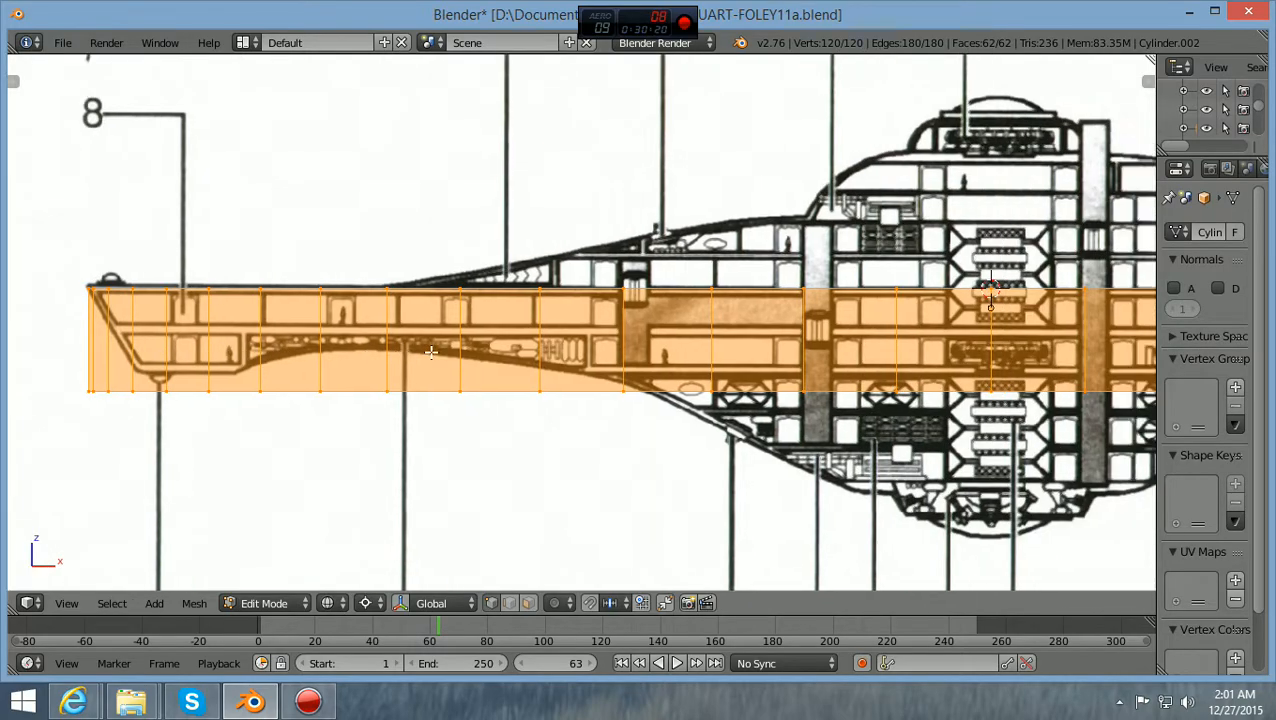
scroll(430, 352, "down", 10, "ctrl")
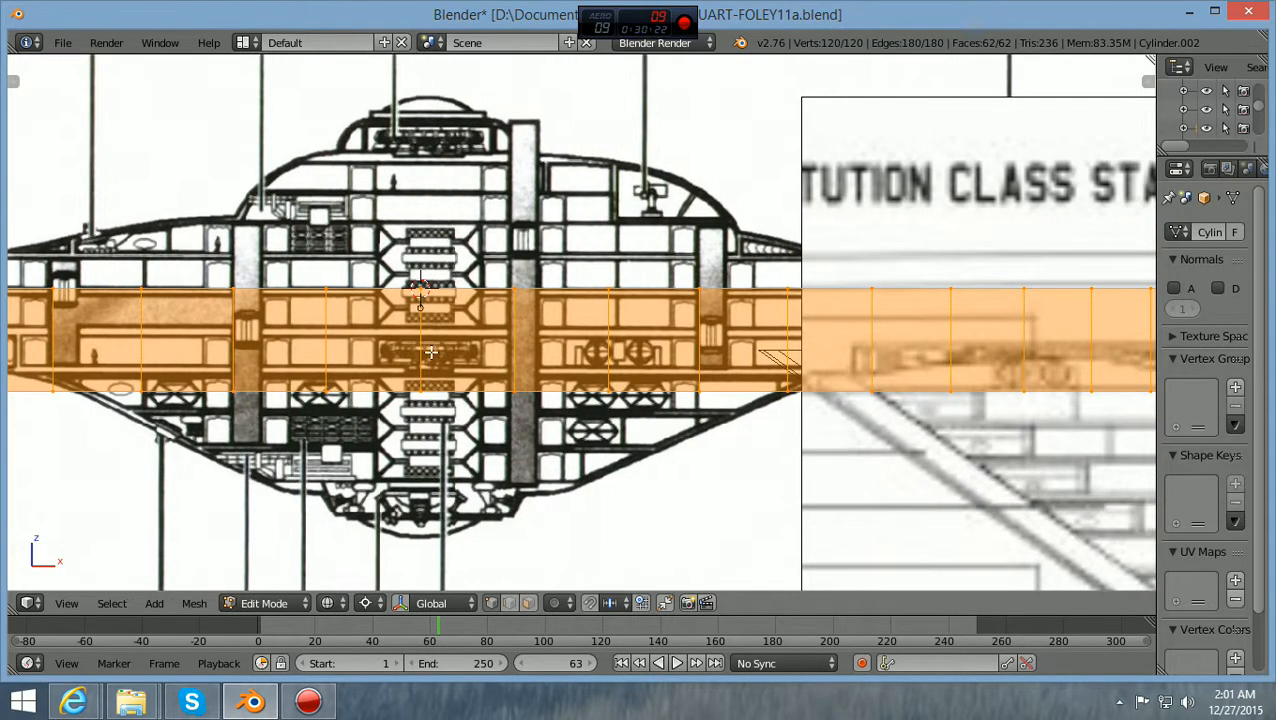
scroll(430, 352, "down", 5, "ctrl")
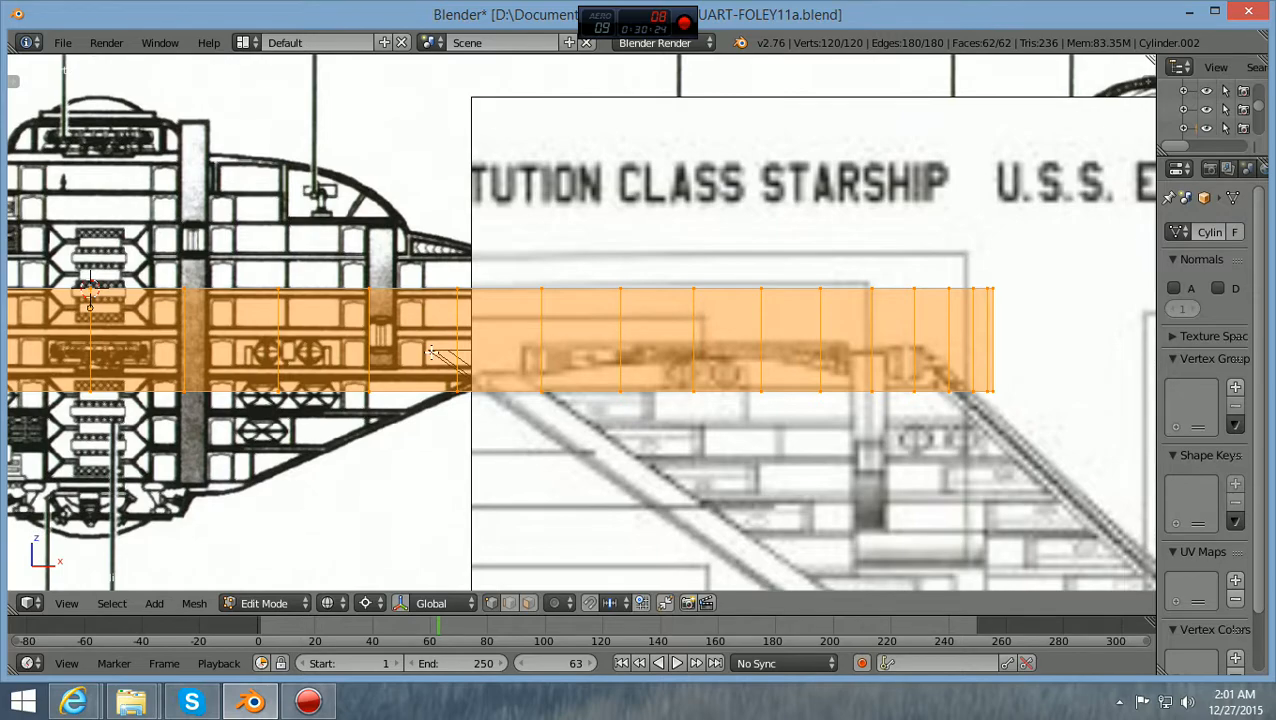
scroll(430, 351, "up", 7, "ctrl")
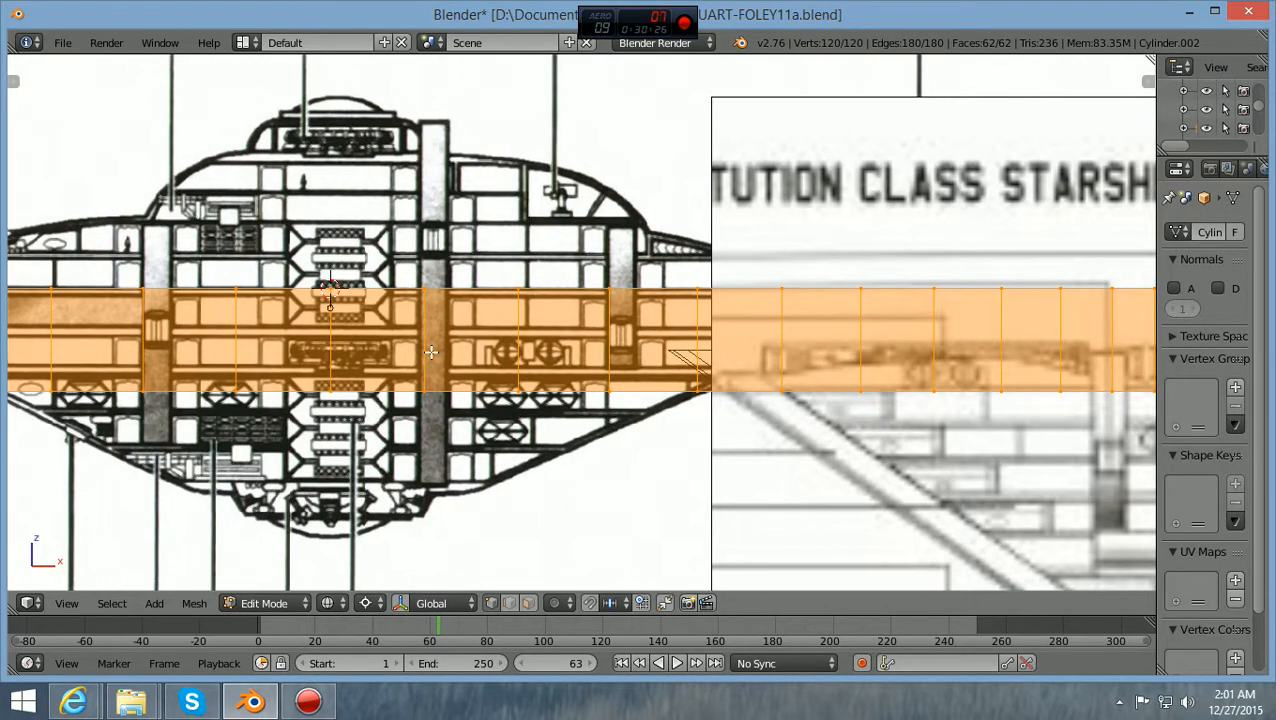
scroll(430, 352, "up", 8, "ctrl")
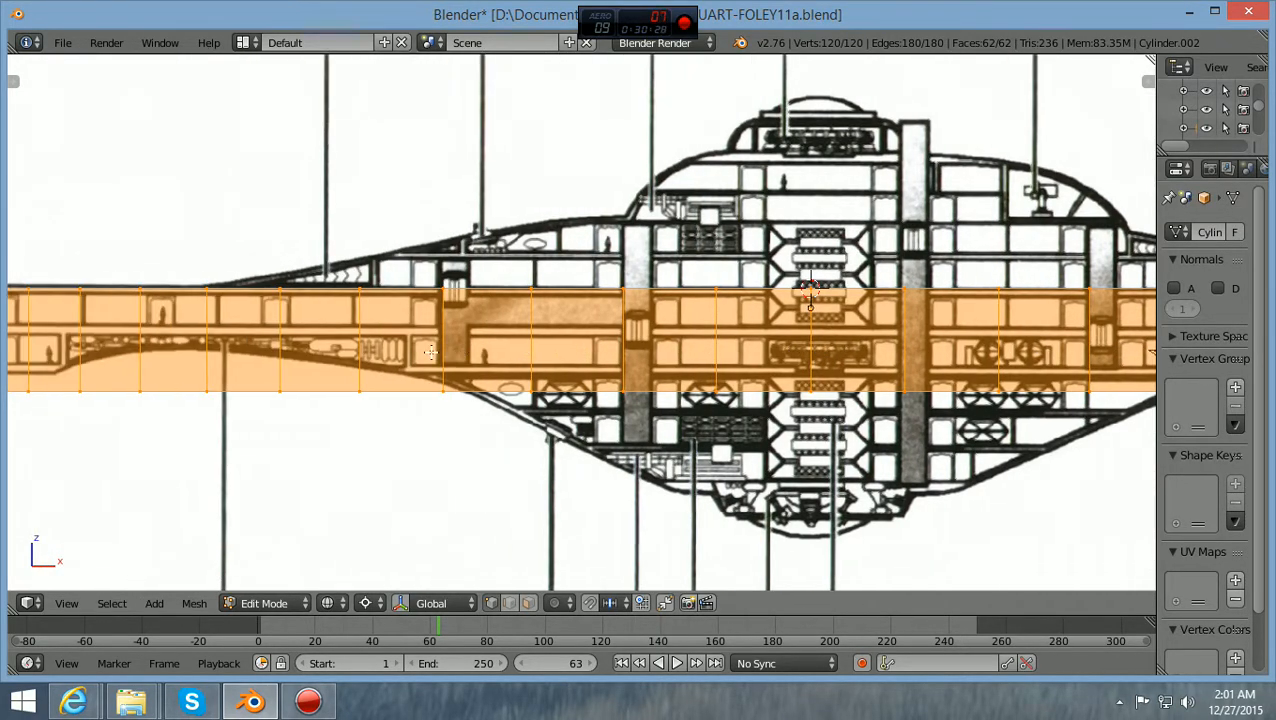
scroll(430, 352, "up", 5, "ctrl")
scroll(430, 352, "up", 2)
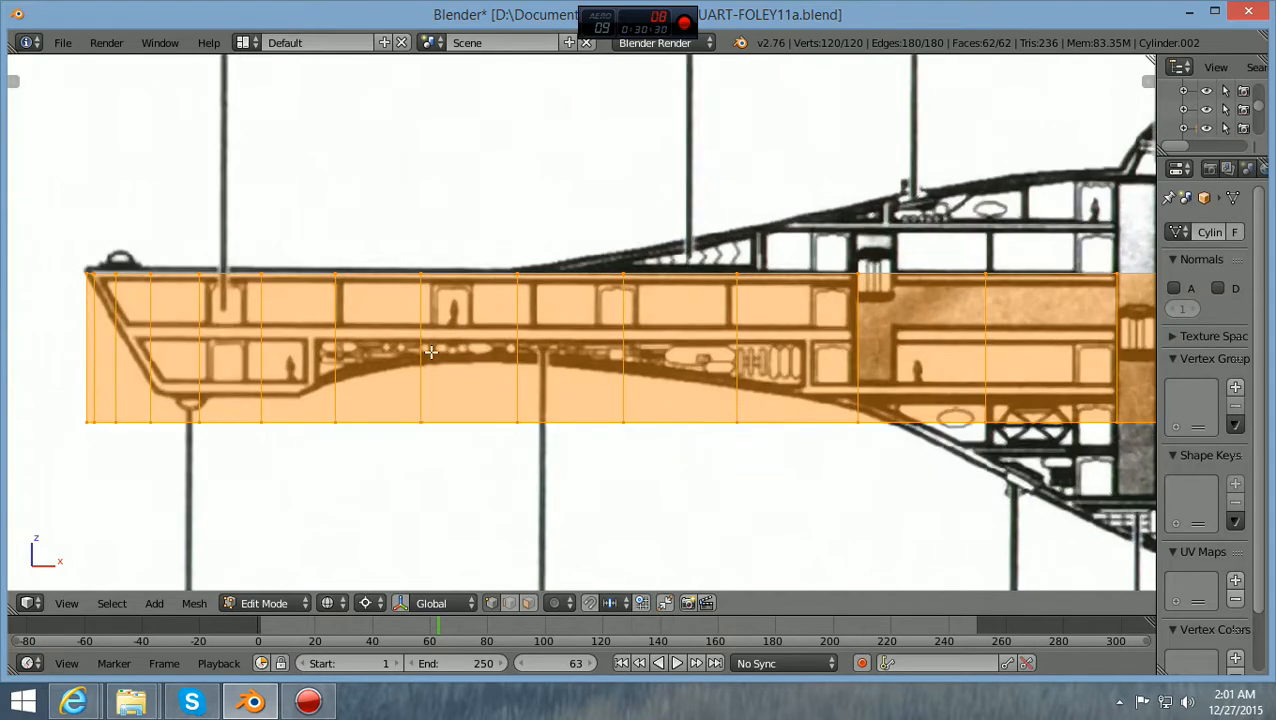
scroll(430, 352, "up", 2, "ctrl")
scroll(430, 352, "up", 2, "ctrl")
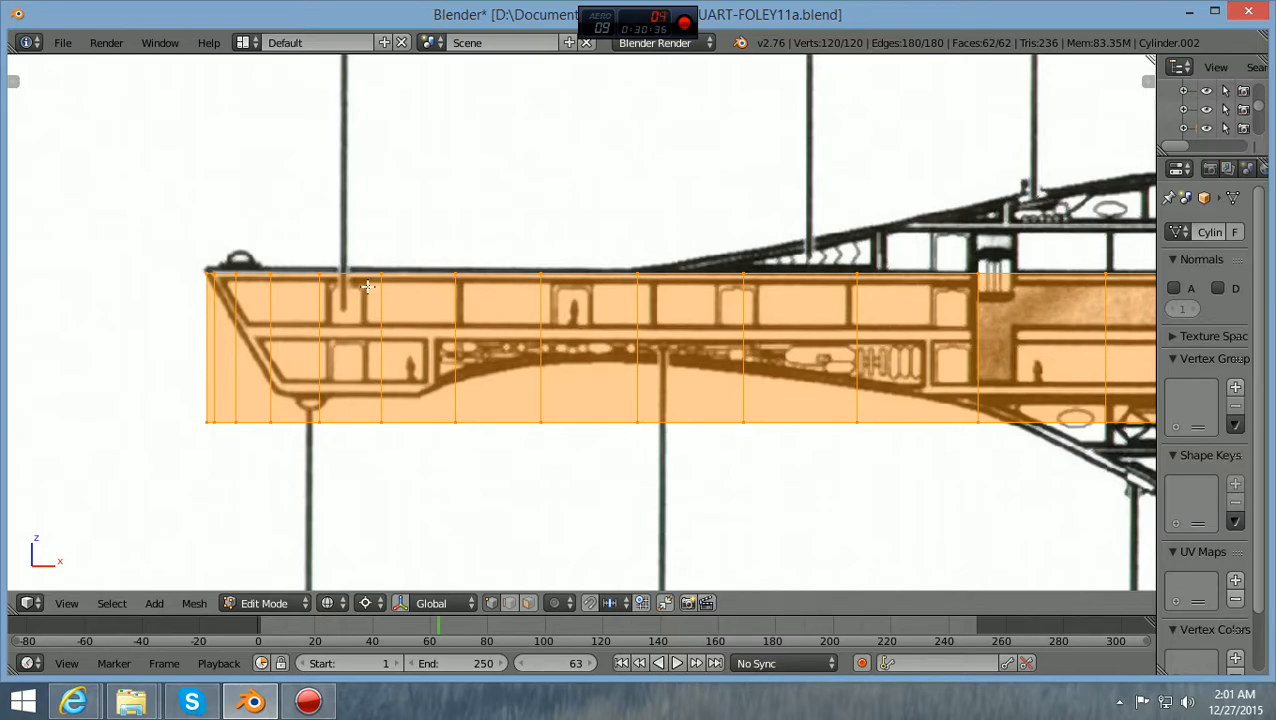
Inspect the disc's upper rim corner up close against the blueprint's top deck line, and check the overall fit
scroll(367, 287, "down", 4)
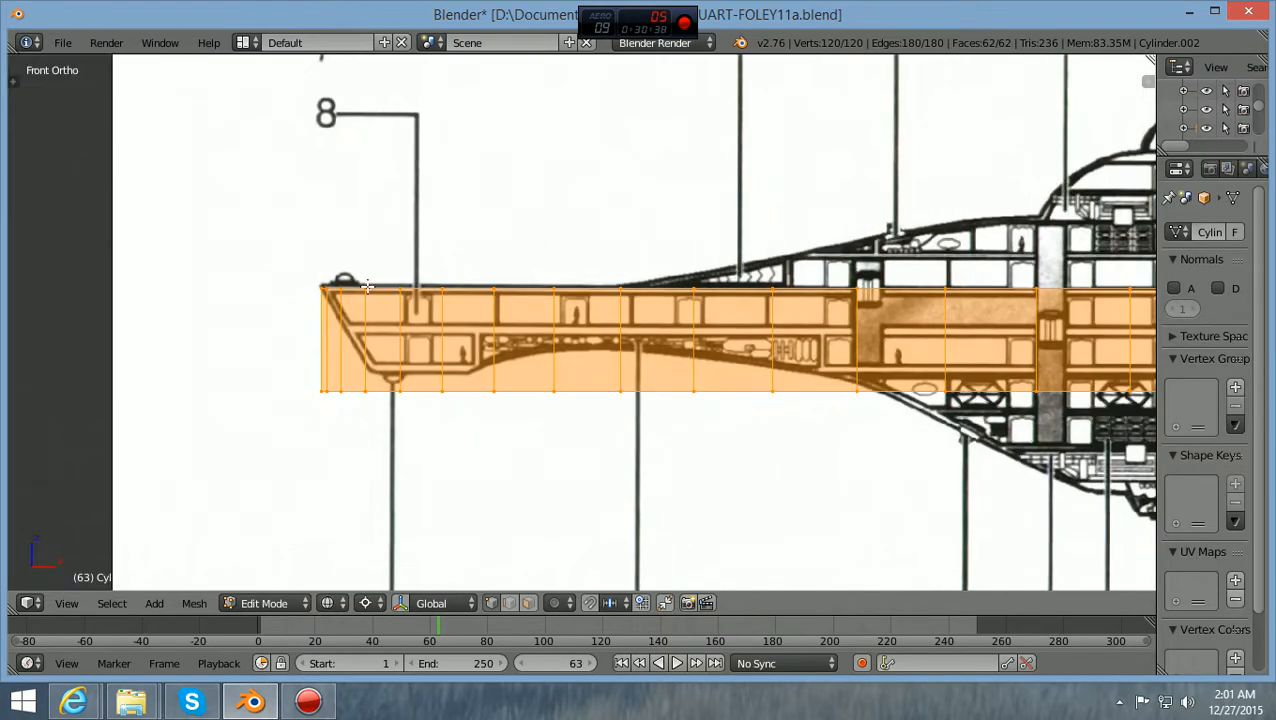
scroll(367, 287, "down", 4, "ctrl")
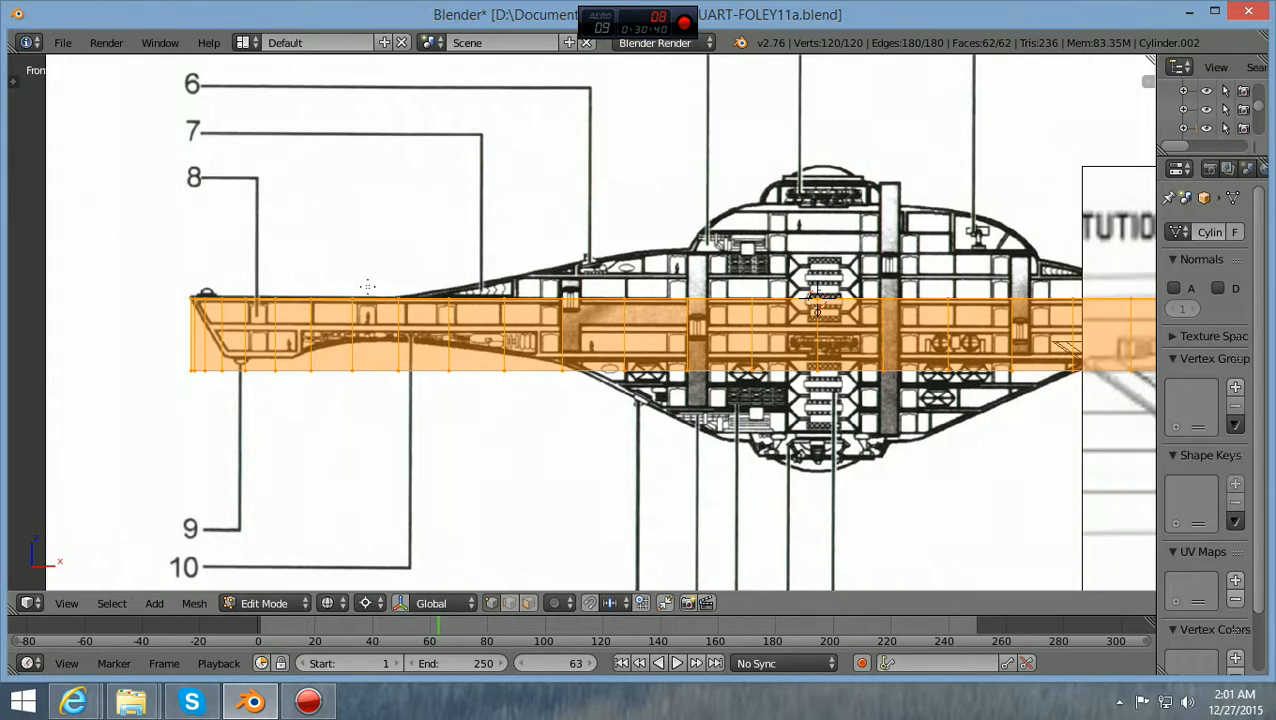
scroll(367, 287, "down", 2)
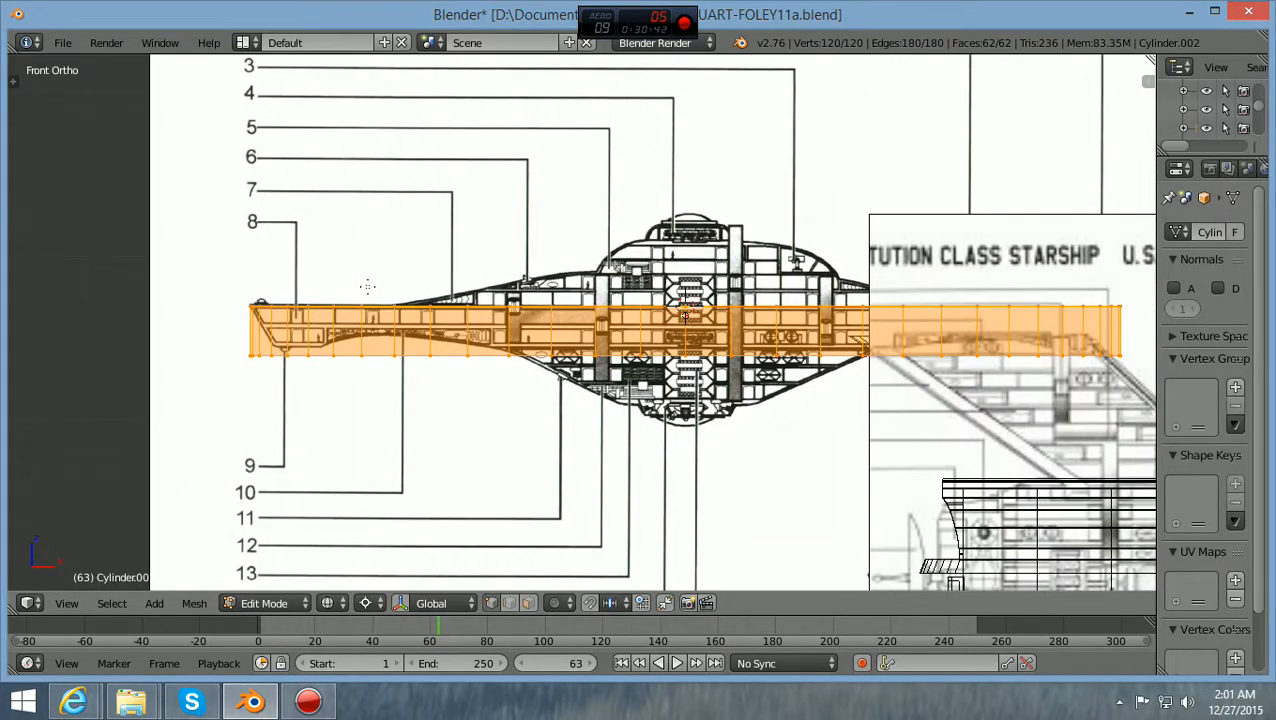
scroll(366, 287, "down", 2, "ctrl")
scroll(367, 287, "up", 3)
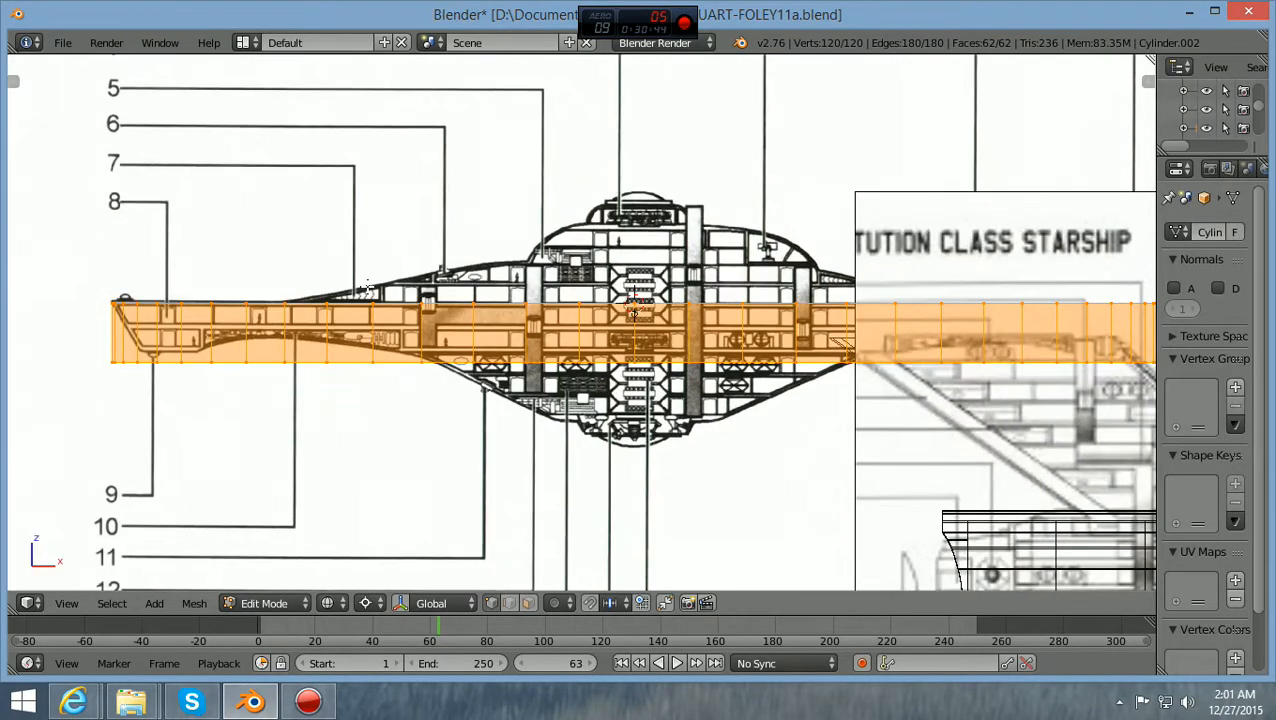
scroll(367, 287, "up", 6, "ctrl")
scroll(369, 287, "up", 7)
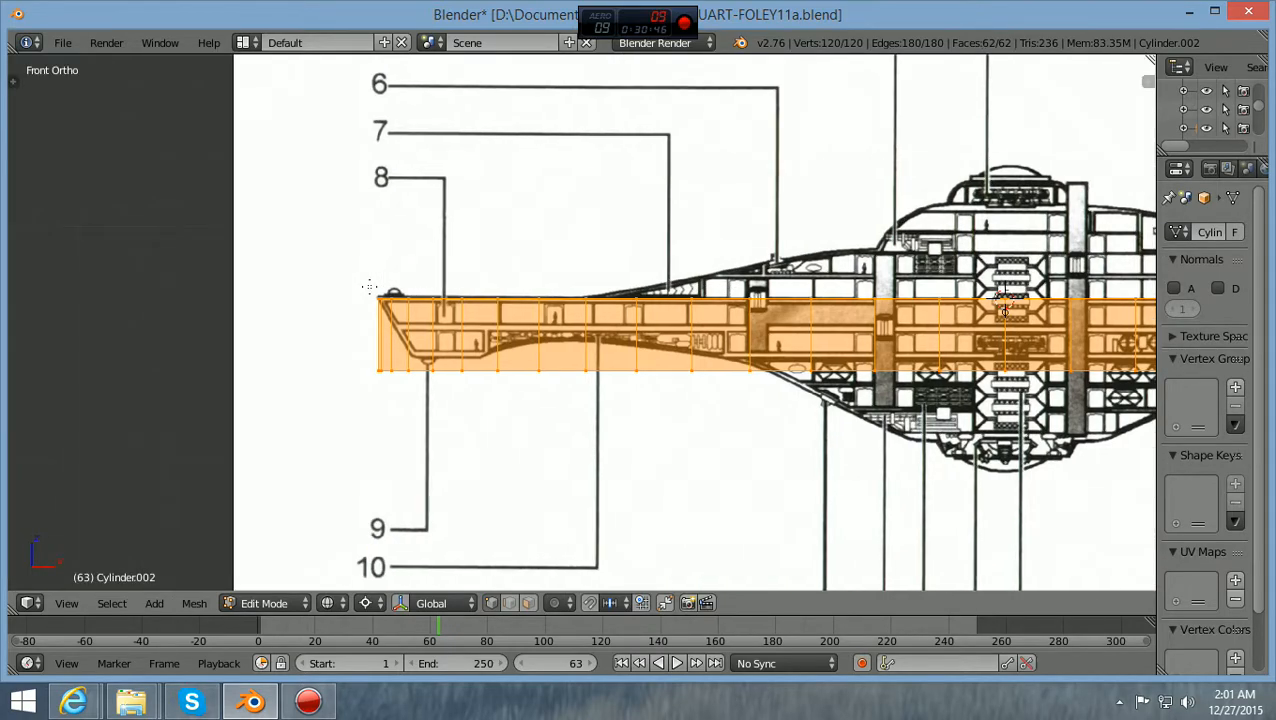
scroll(369, 287, "up", 4, "ctrl")
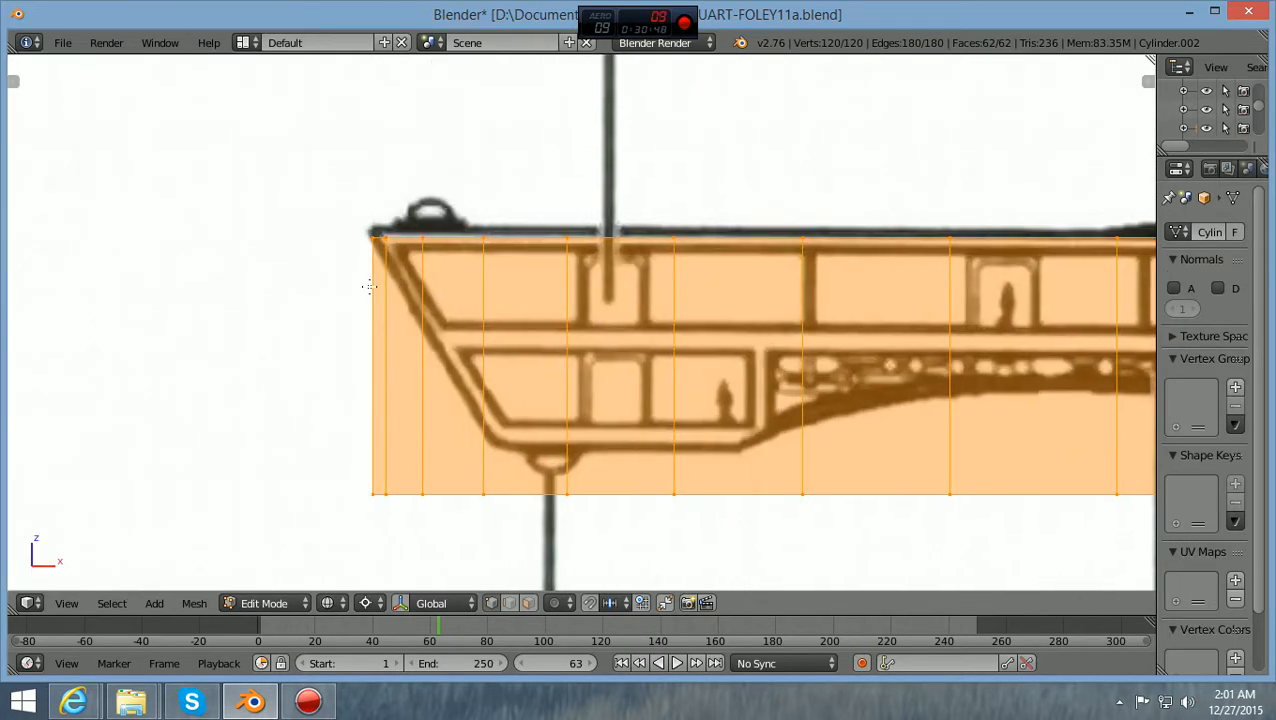
scroll(369, 287, "up", 3)
scroll(369, 287, "up", 1)
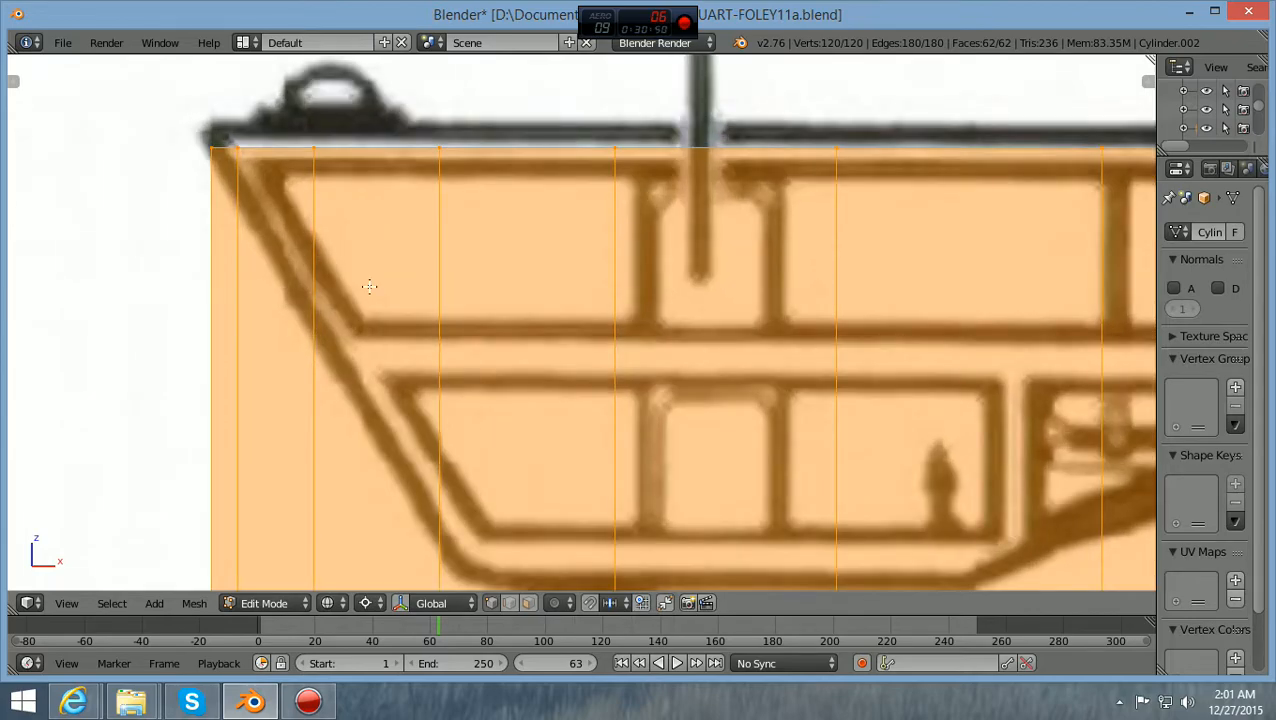
scroll(369, 287, "up", 3, "shift")
scroll(369, 286, "up", 3, "ctrl")
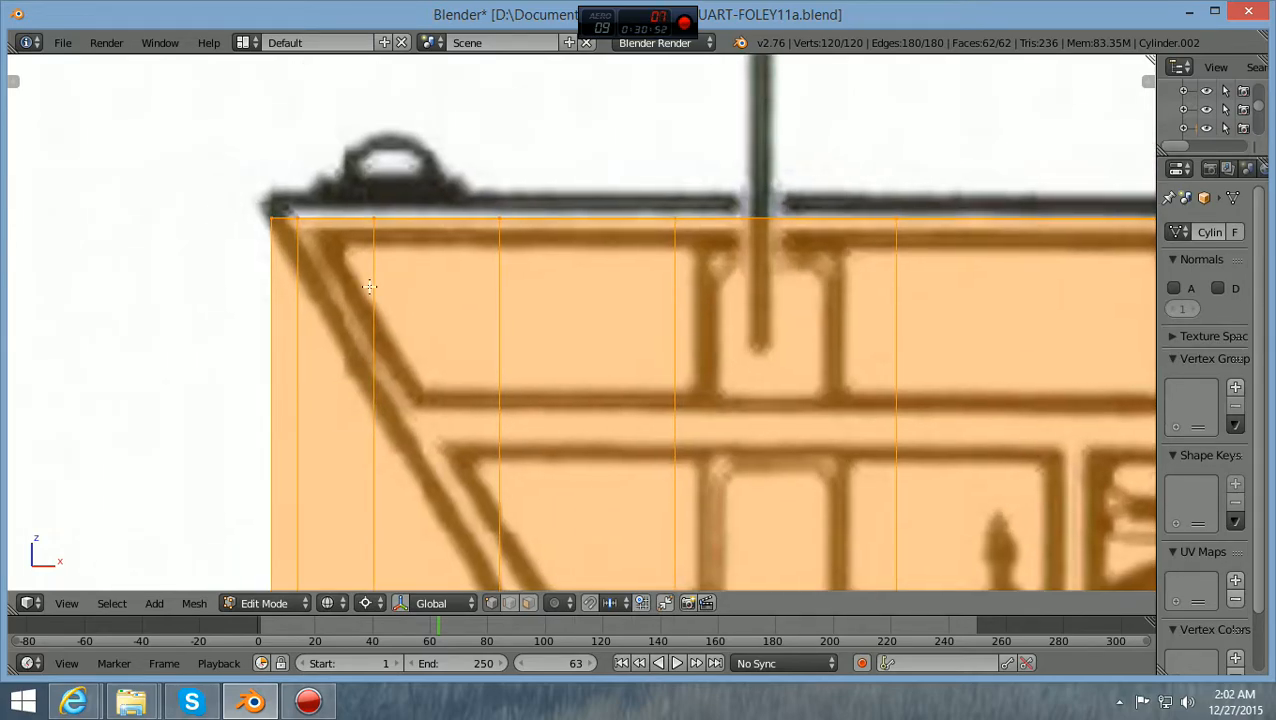
scroll(369, 287, "up", 1)
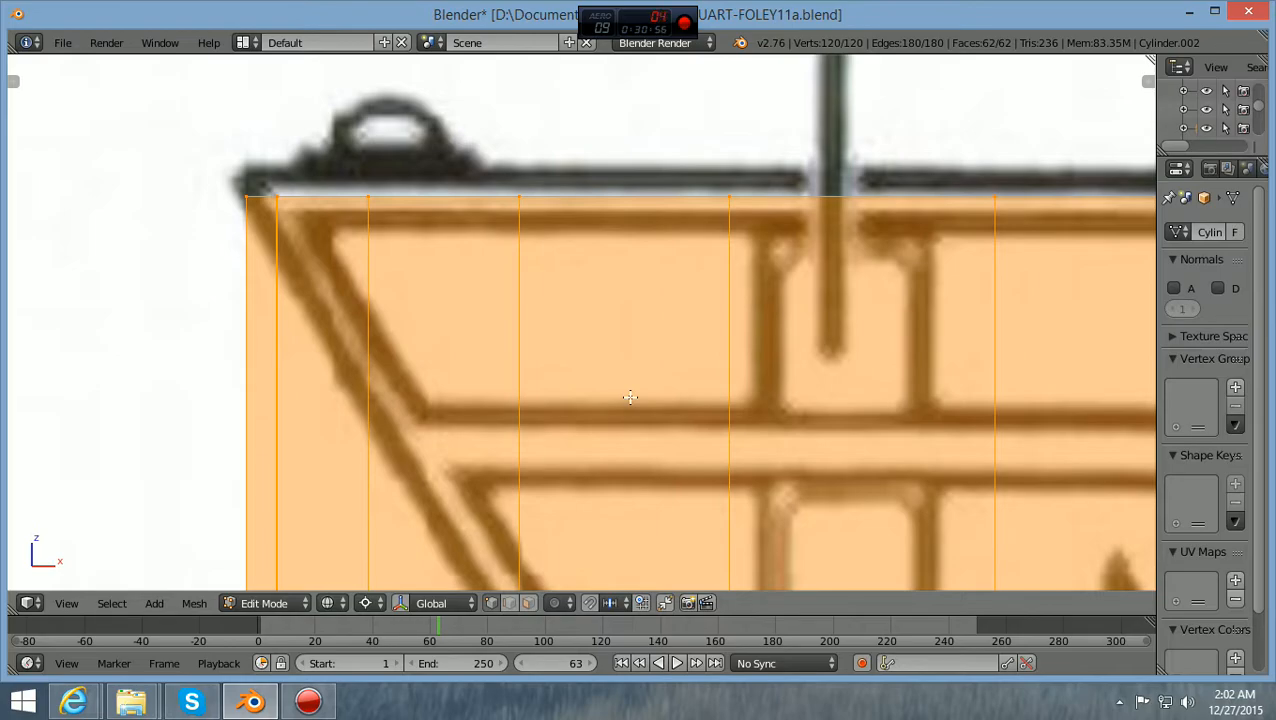
scroll(630, 397, "down", 8)
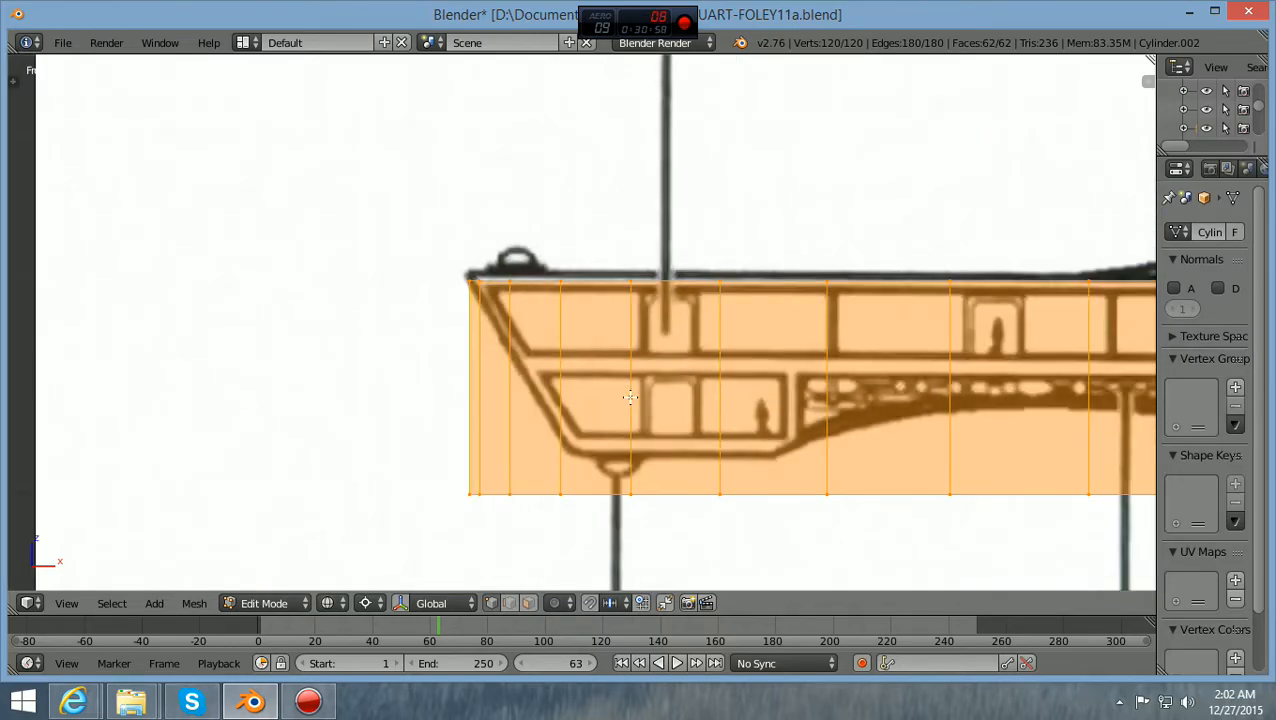
scroll(630, 397, "down", 2)
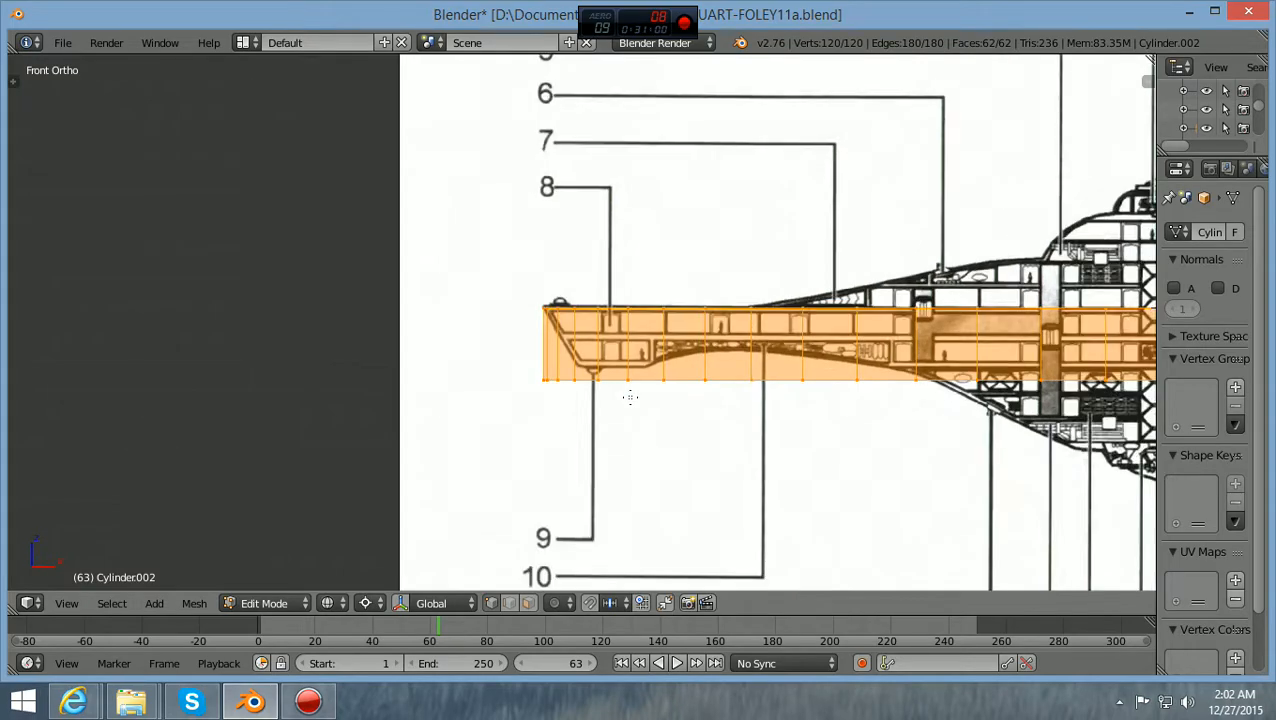
scroll(630, 397, "up", 5, "ctrl")
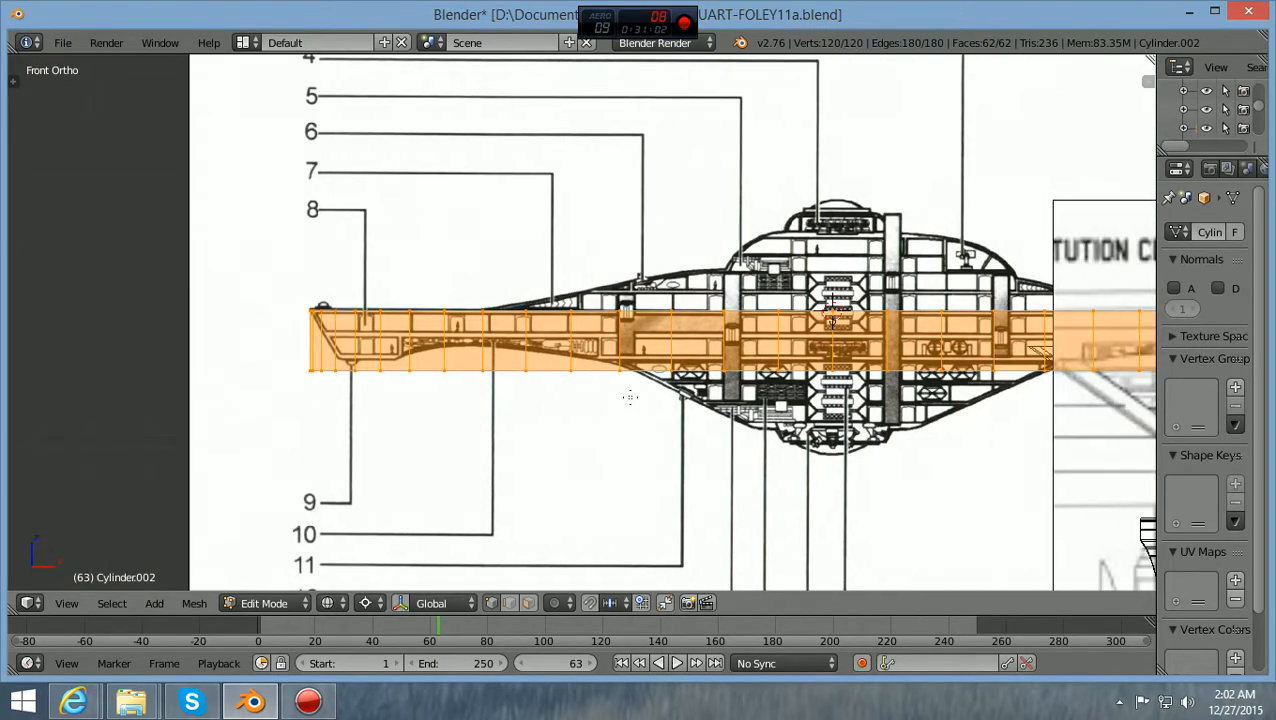
scroll(630, 397, "down", 2)
scroll(630, 397, "down", 2, "ctrl")
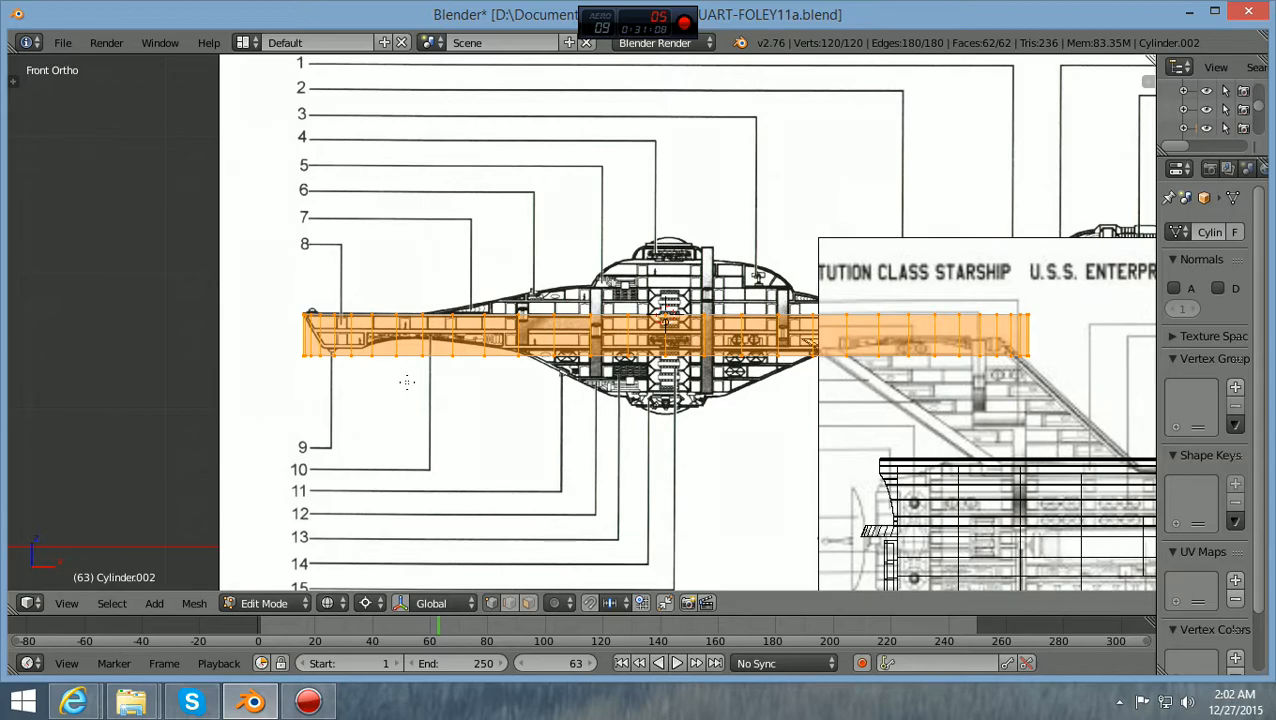
Select only the disc's lower ring of vertices and raise it about 0.048 along Z toward the underside of the blueprint's saucer rim
key("a")
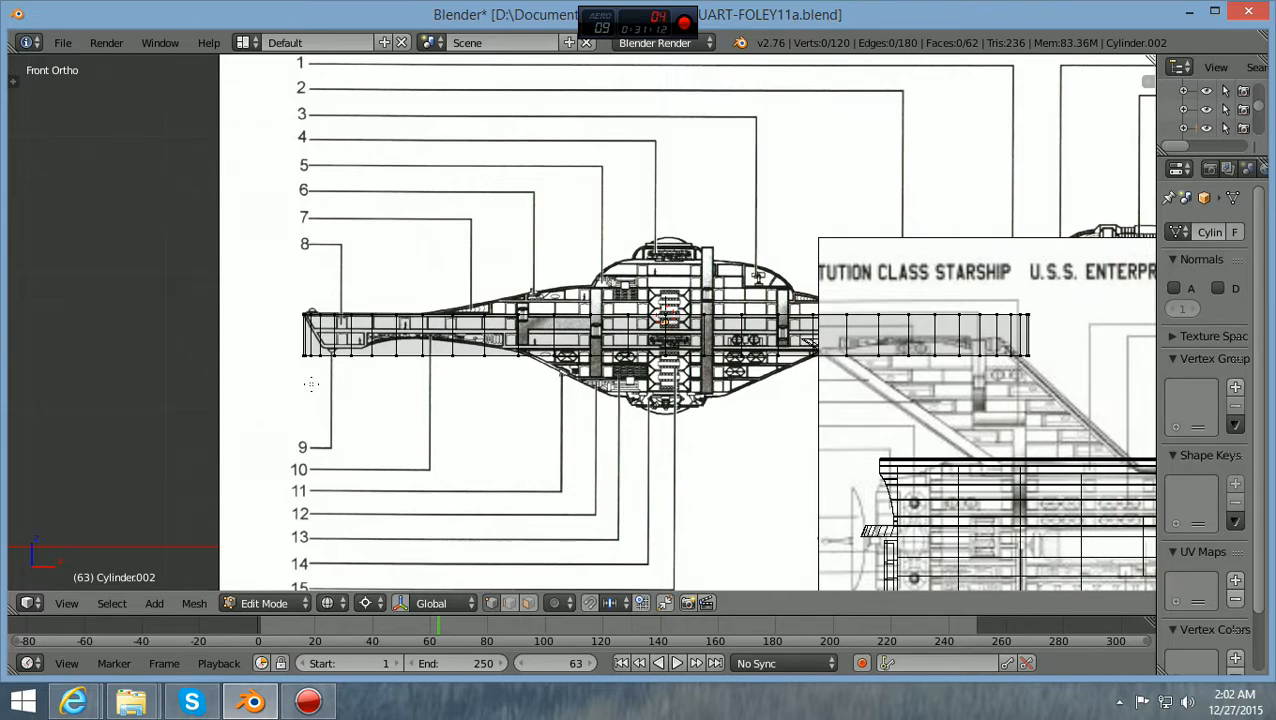
key("b")
left_click_drag(287, 387, 1047, 353)
scroll(644, 455, "up", 2)
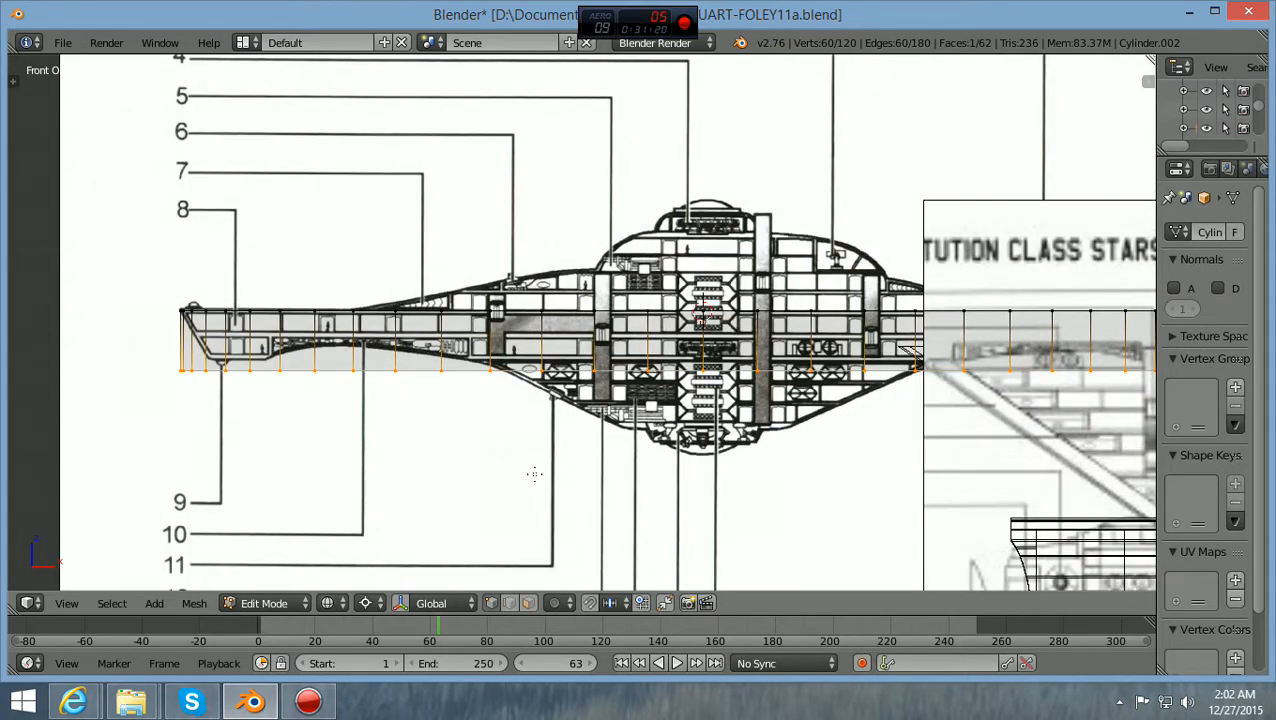
key("g")
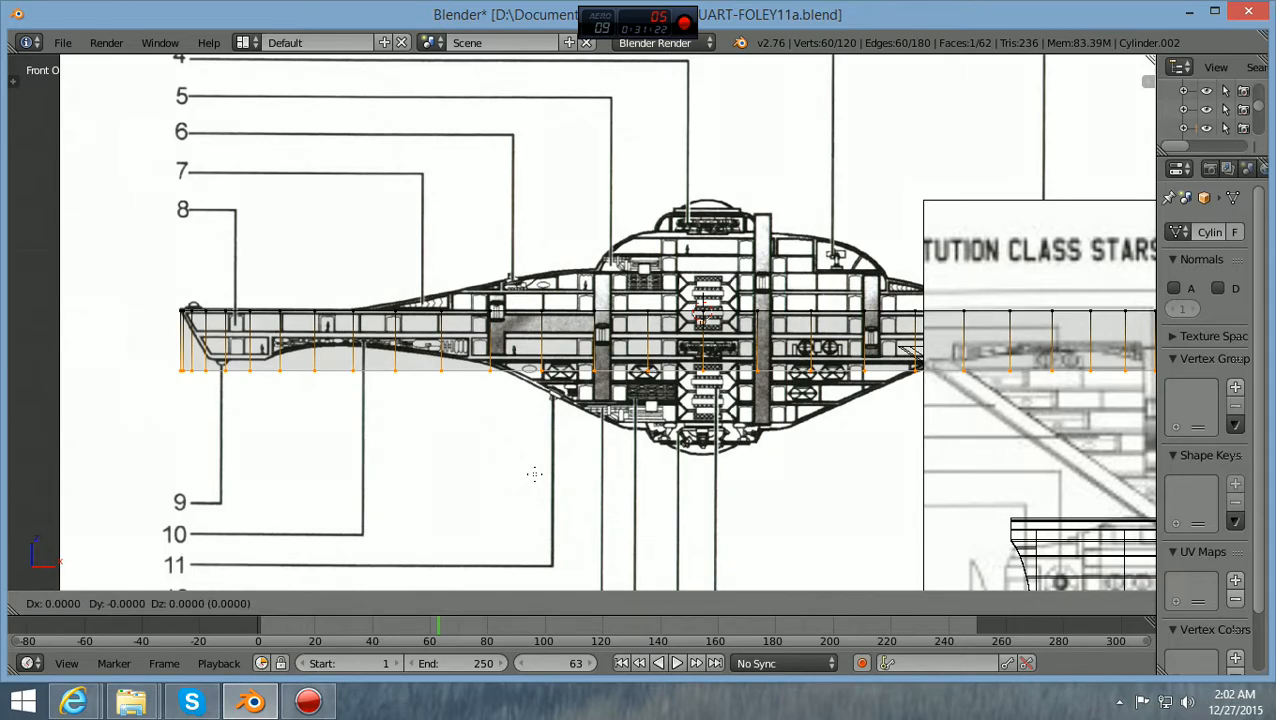
key("z")
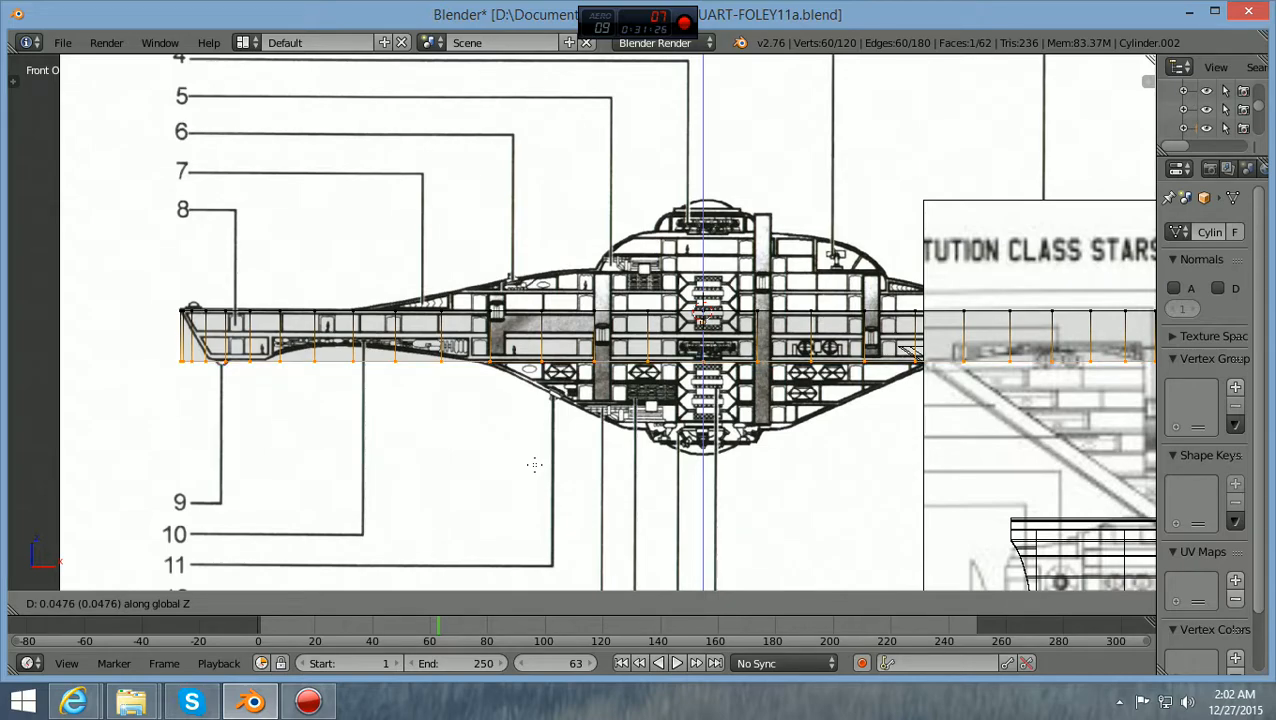
left_click(534, 464)
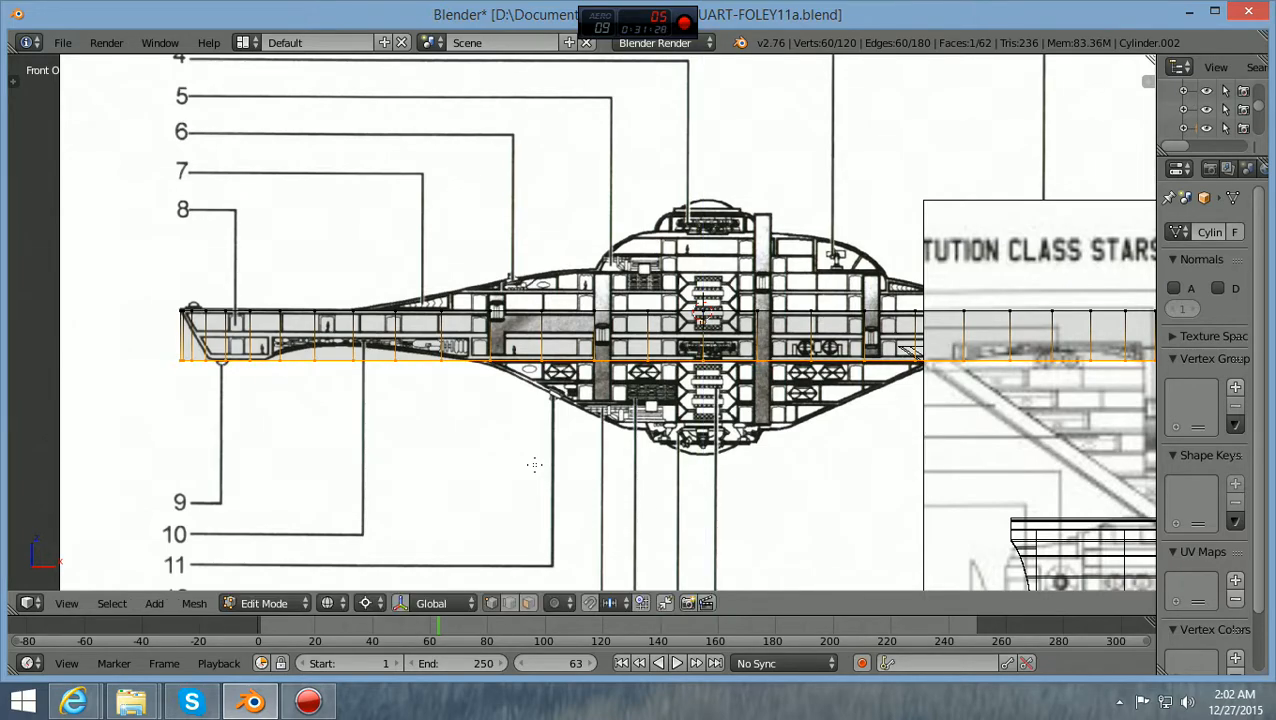
Scale the lower ring down to about 0.945 so the disc's side follows the blueprint rim's inward slope
scroll(367, 459, "down", 1)
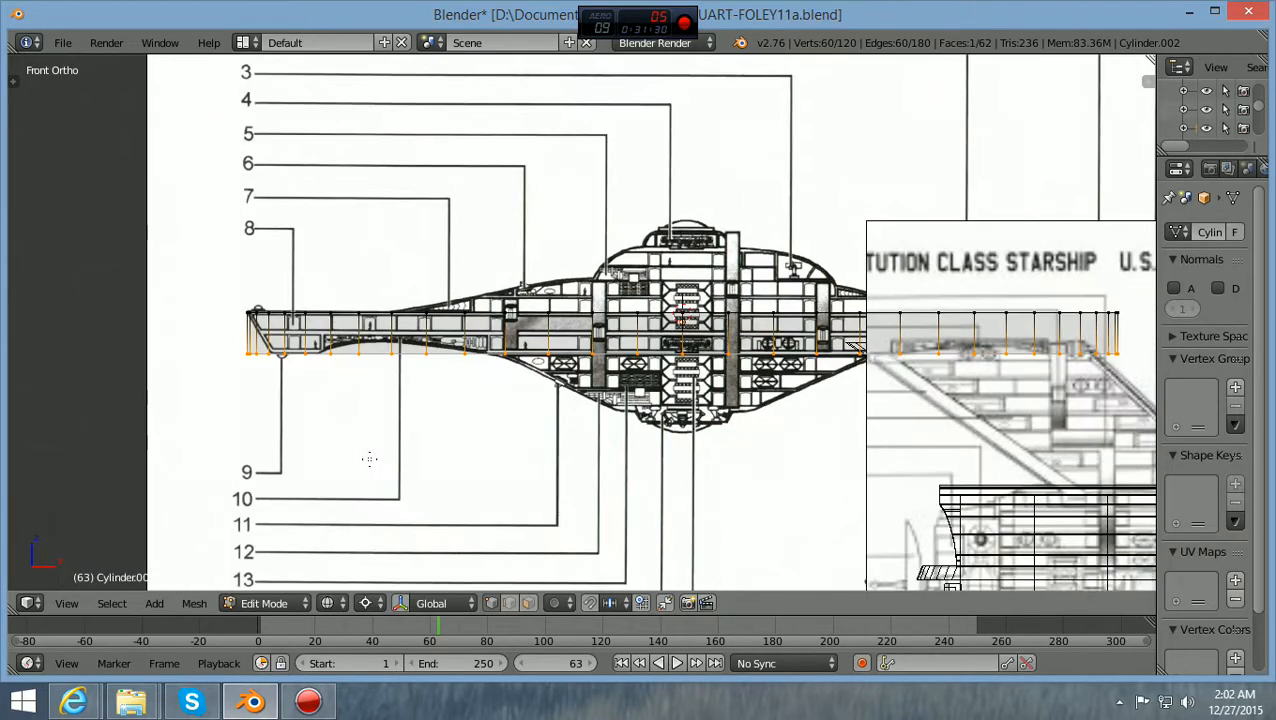
scroll(371, 447, "up", 1)
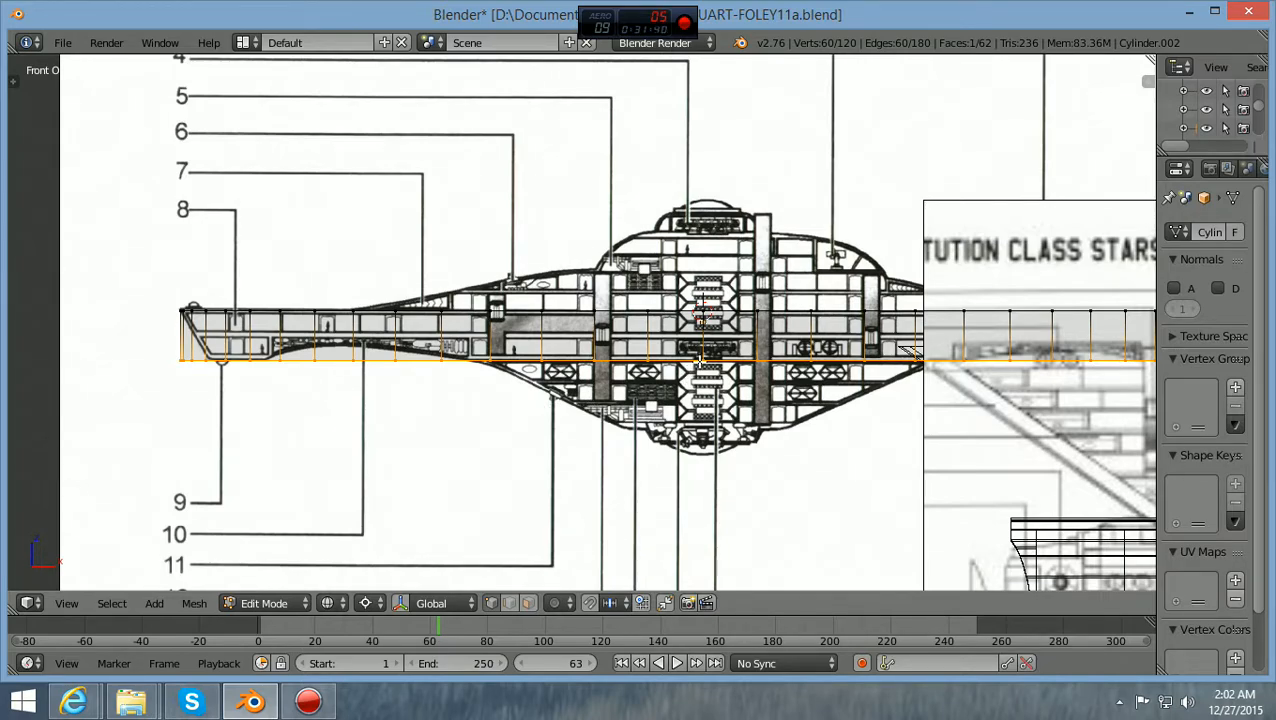
scroll(700, 361, "up", 3, "ctrl")
scroll(700, 361, "up", 7)
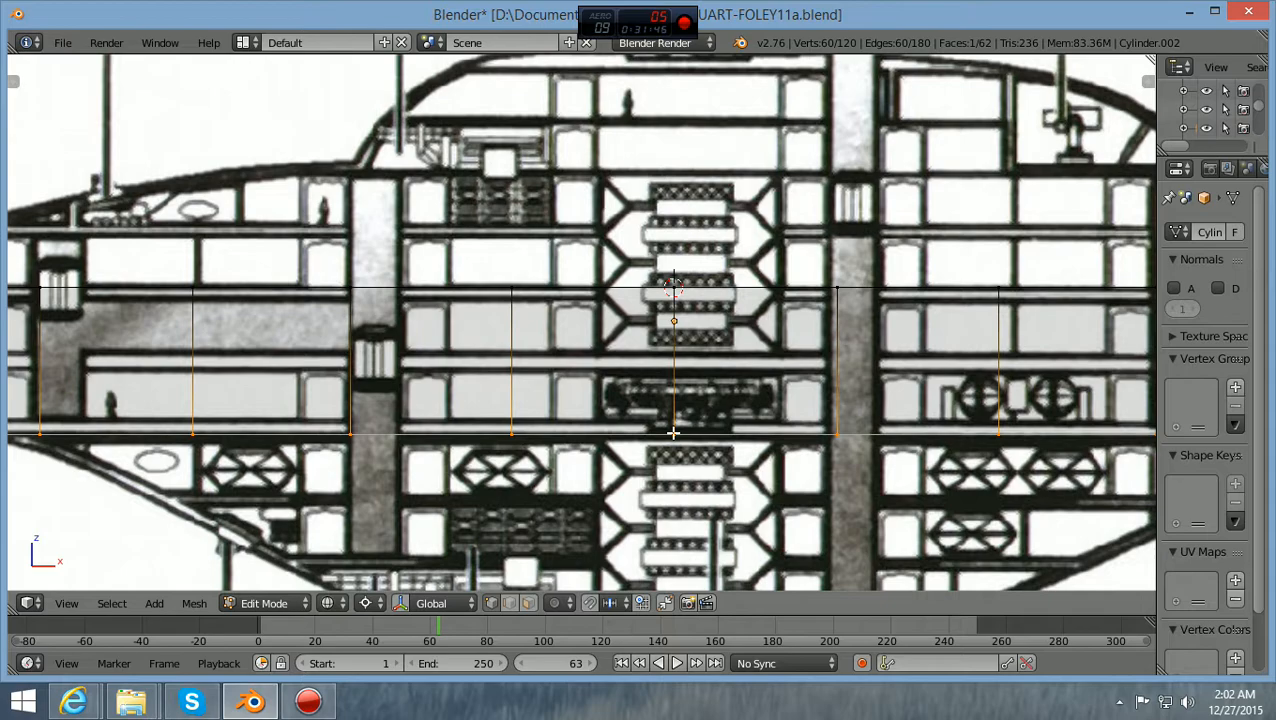
scroll(675, 433, "down", 6)
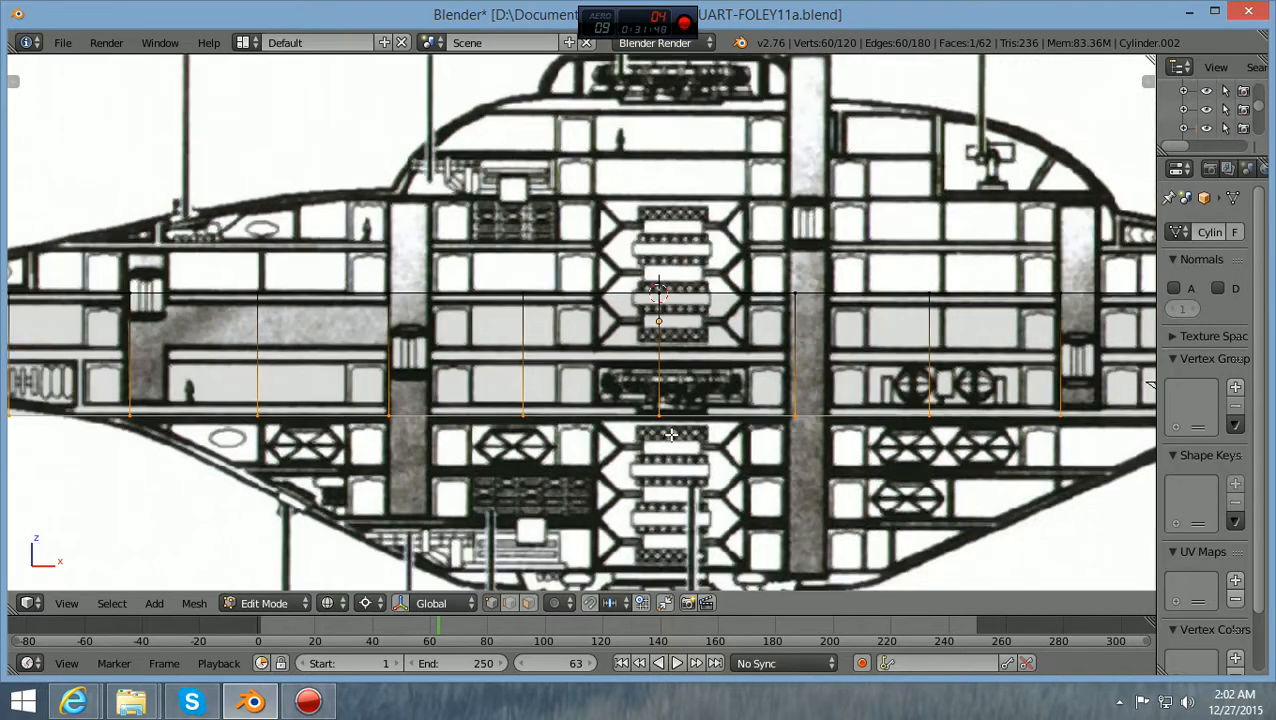
scroll(366, 471, "down", 4)
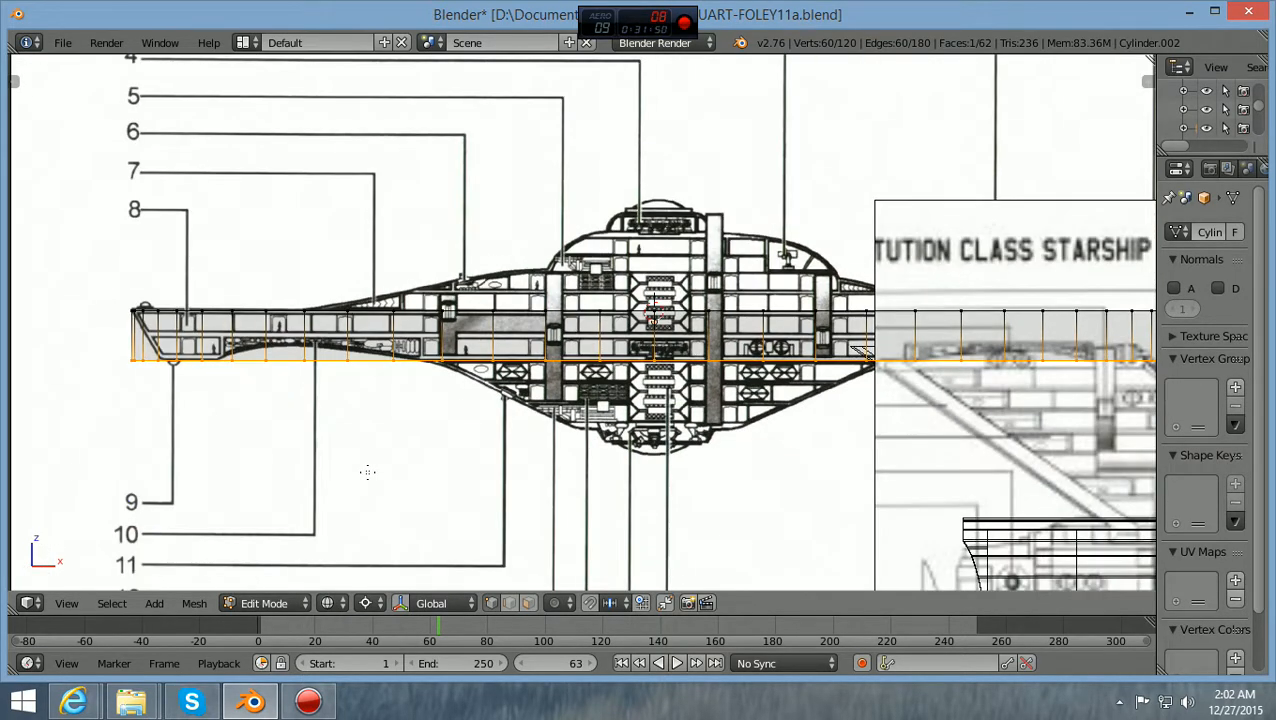
scroll(242, 464, "up", 1)
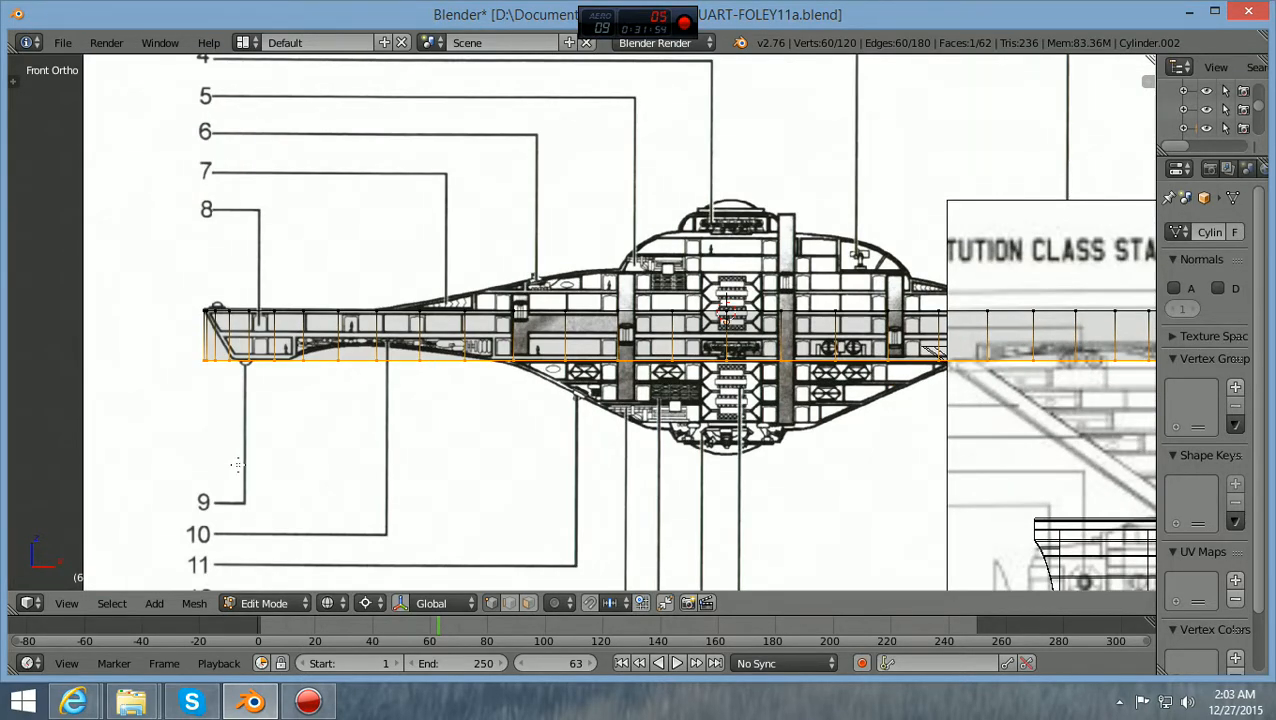
key("s")
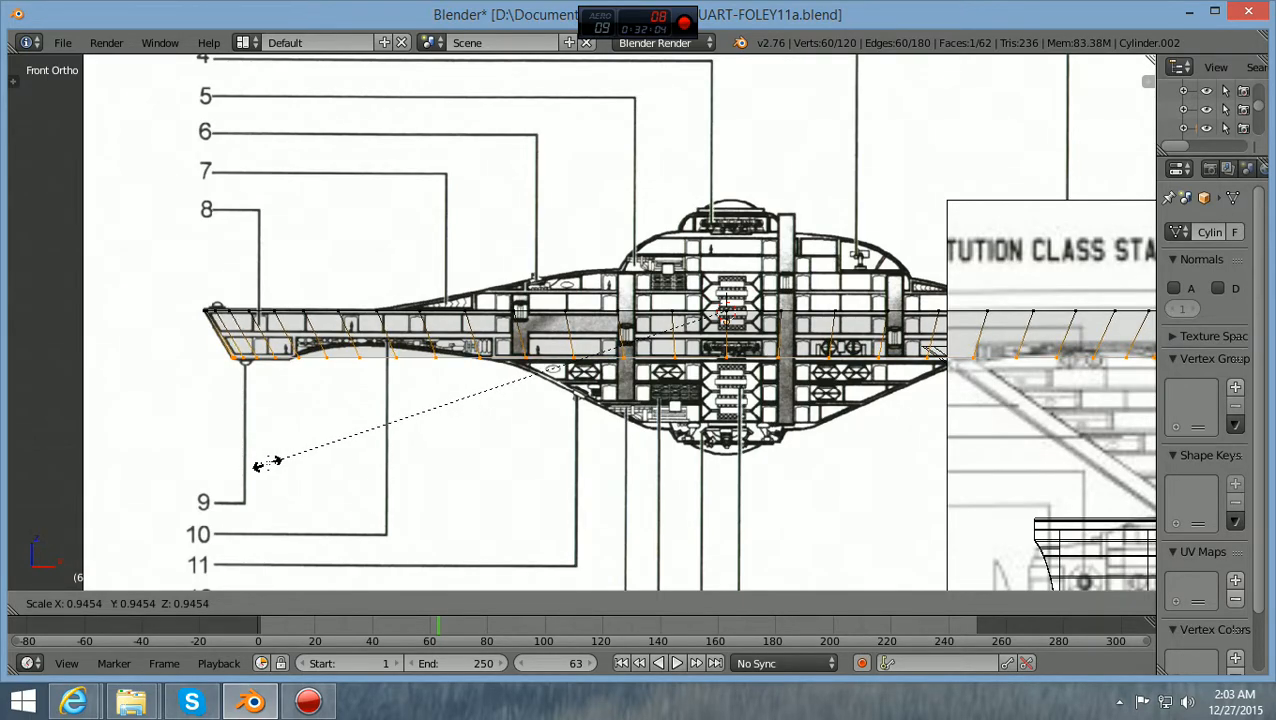
left_click(266, 463)
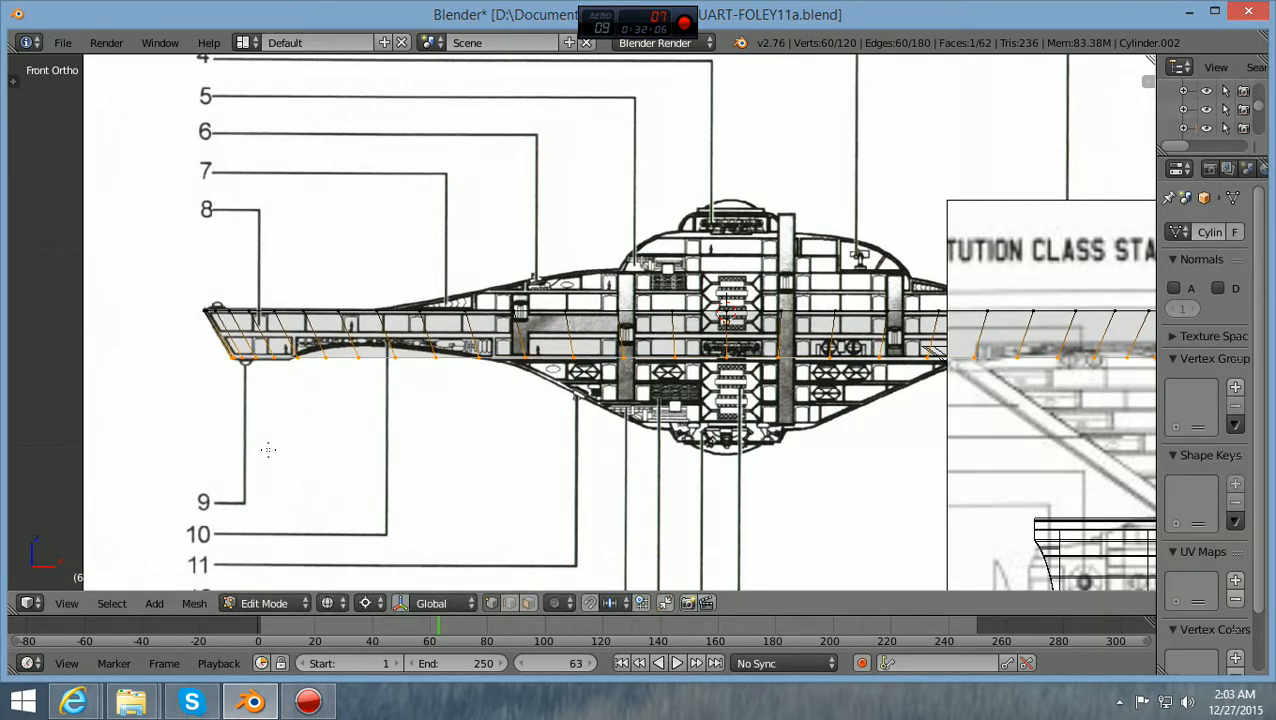
Lower the bottom ring about 0.02 along Z and scale it to about 0.997 against the rim's lower corner
scroll(267, 450, "up", 2)
scroll(439, 439, "down", 10, "ctrl")
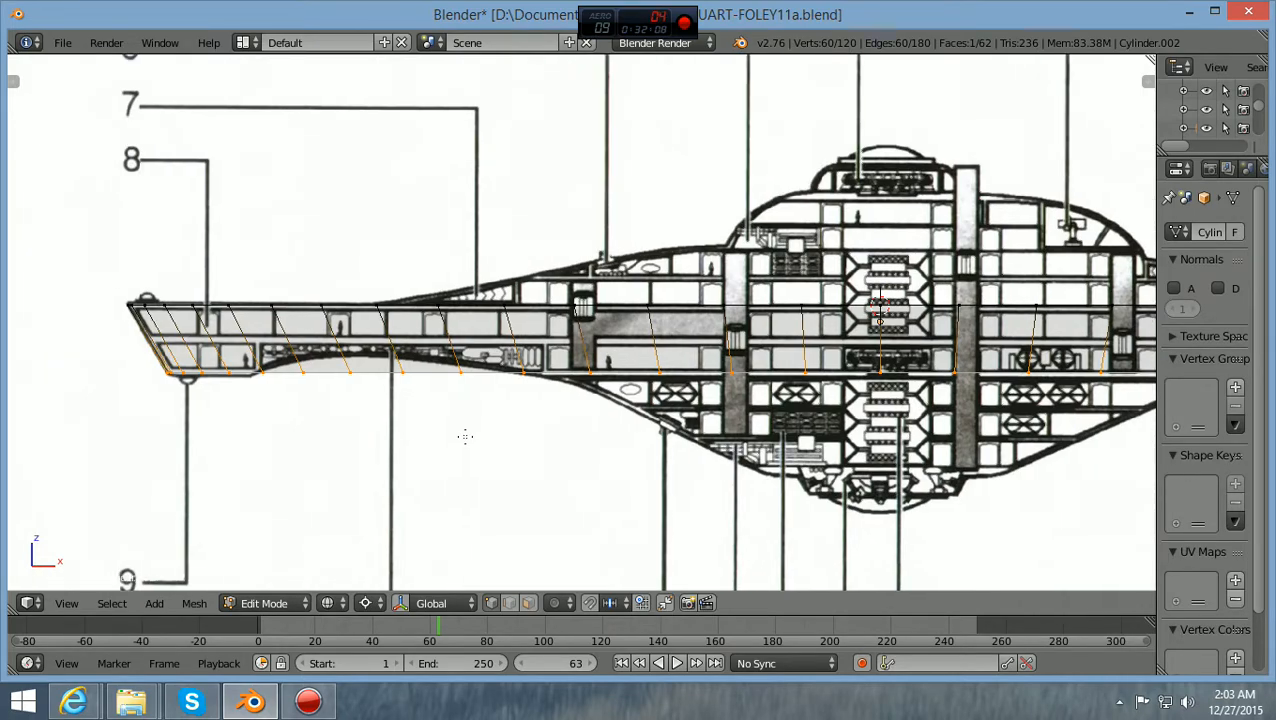
scroll(551, 411, "up", 2)
scroll(552, 411, "down", 3, "ctrl")
scroll(552, 411, "up", 4)
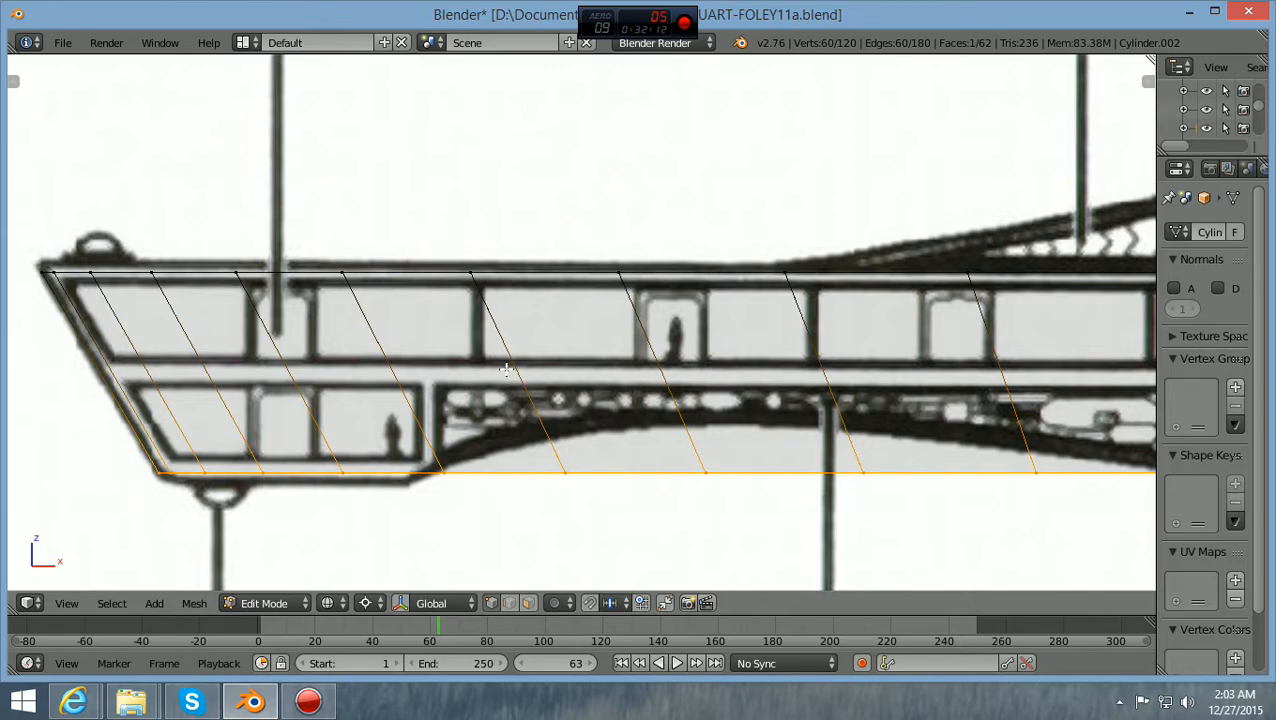
scroll(506, 369, "down", 2, "ctrl")
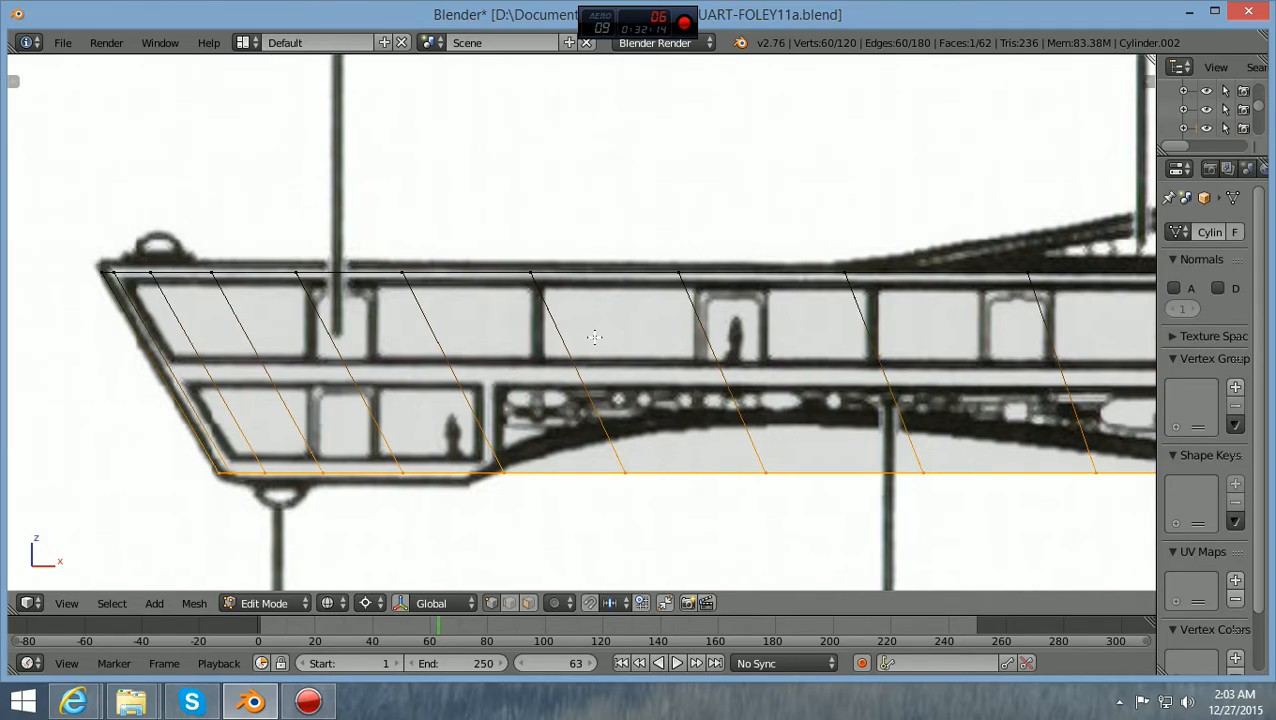
key("g")
key("z")
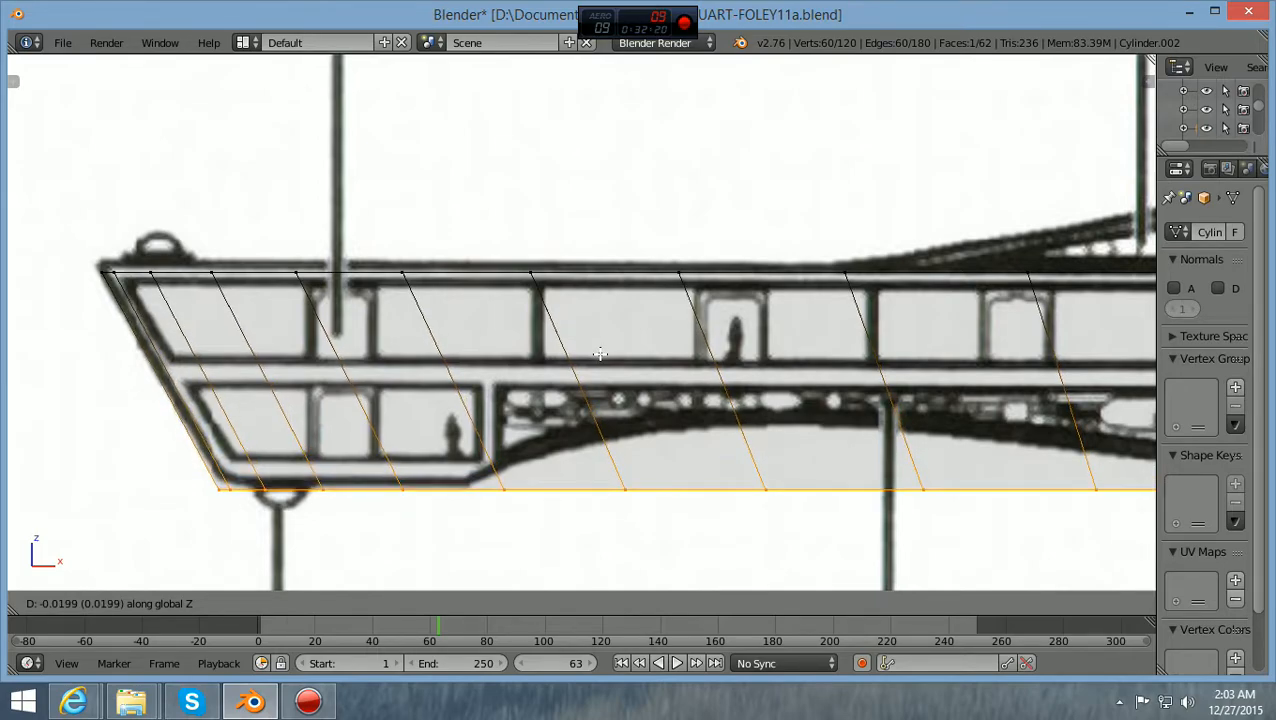
left_click(600, 354)
key("s")
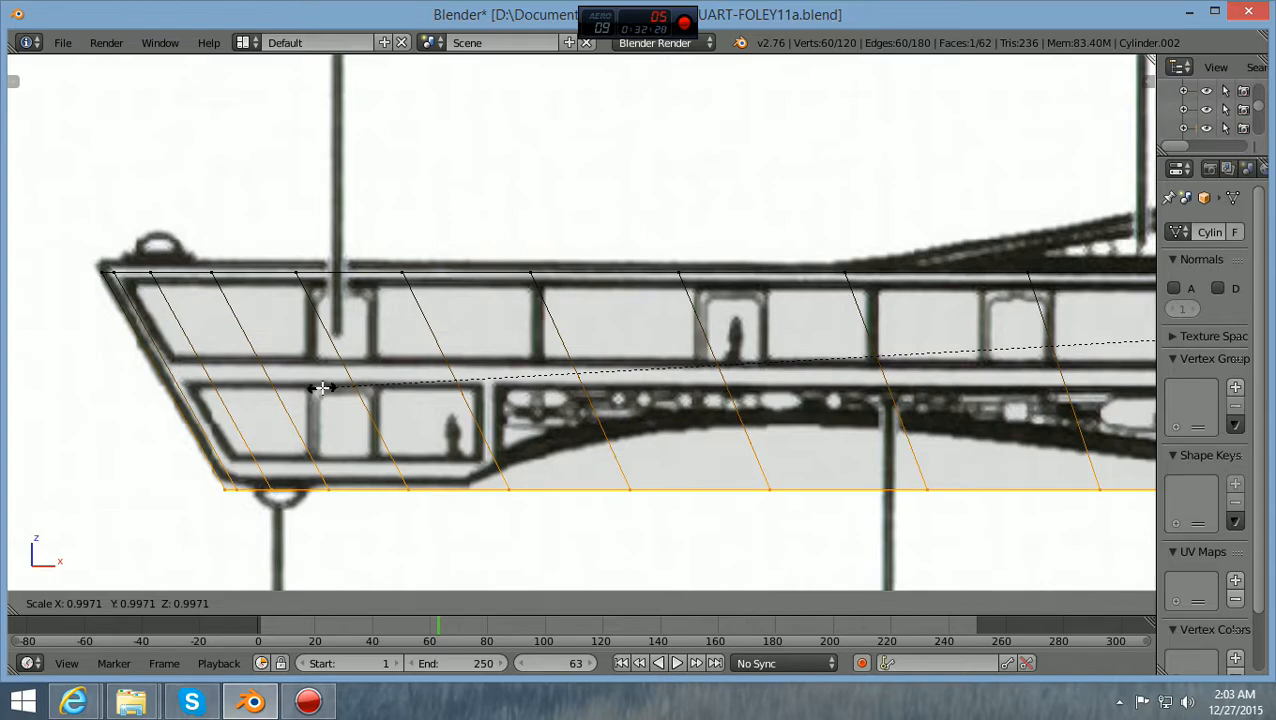
left_click(322, 388)
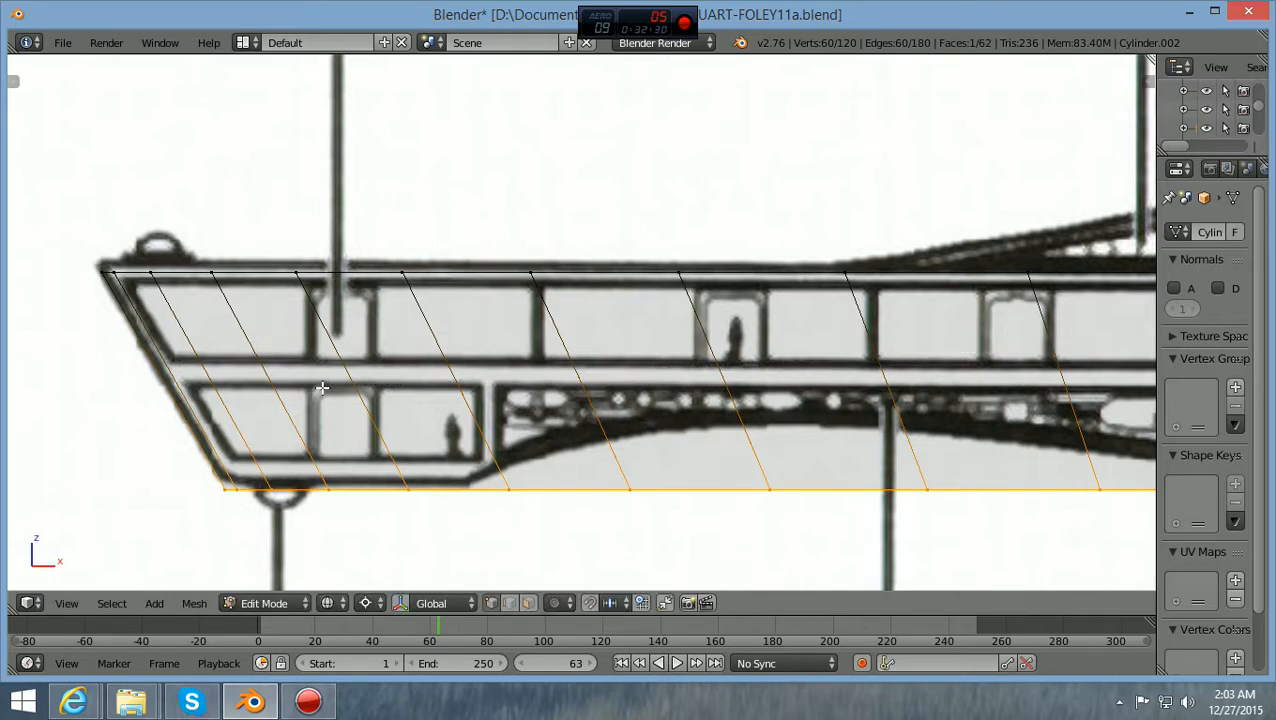
Raise the lower ring slightly along Z onto the blueprint's bottom rim line and scale it by about 1.001
key("g")
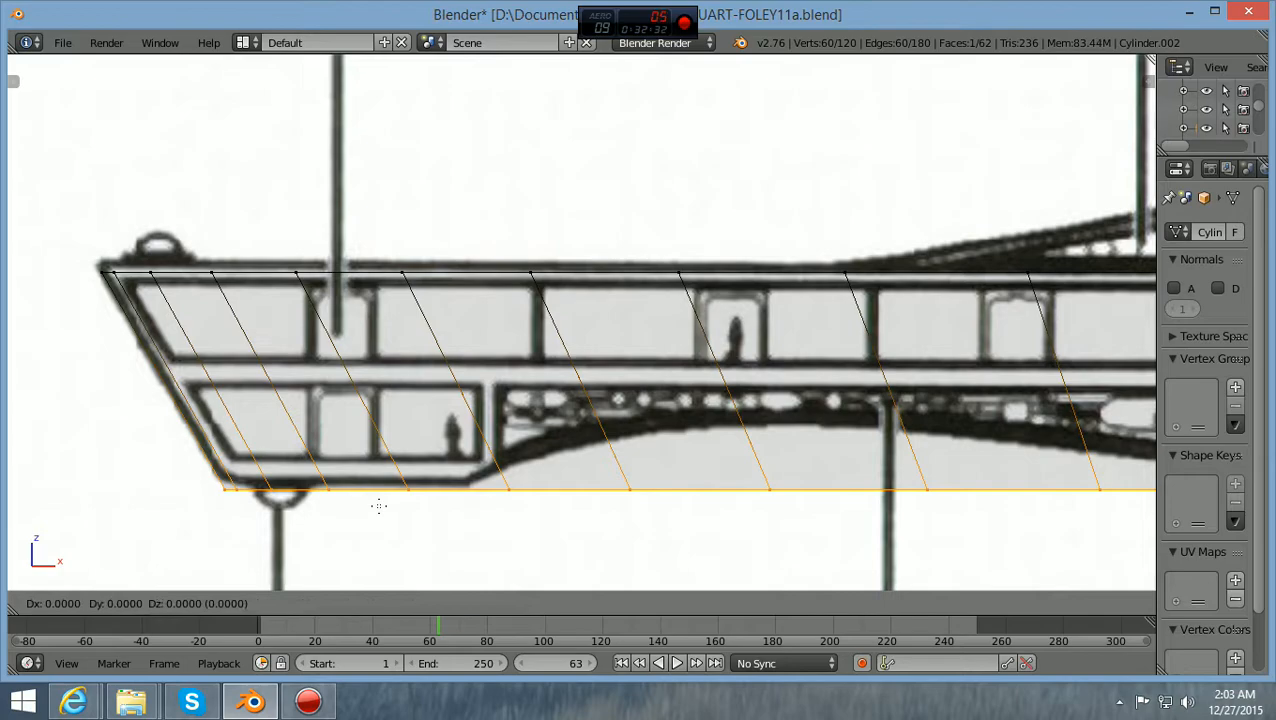
key("z")
left_click(379, 500)
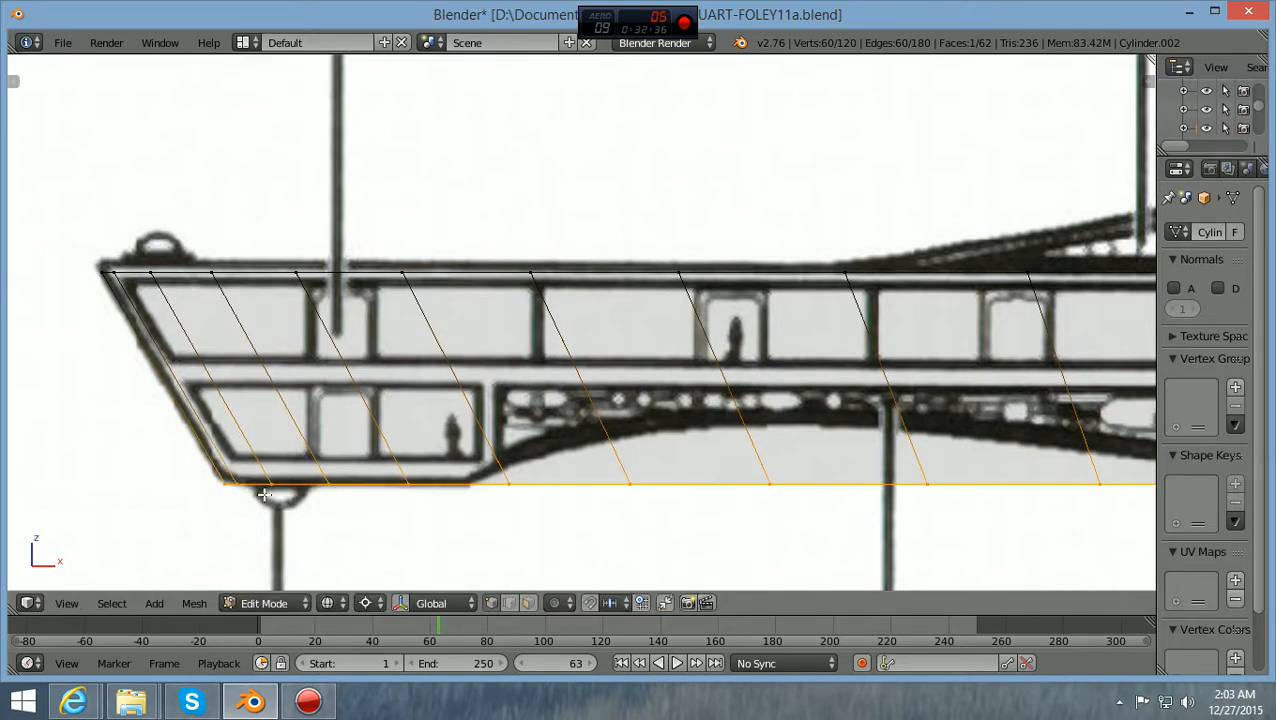
key("s")
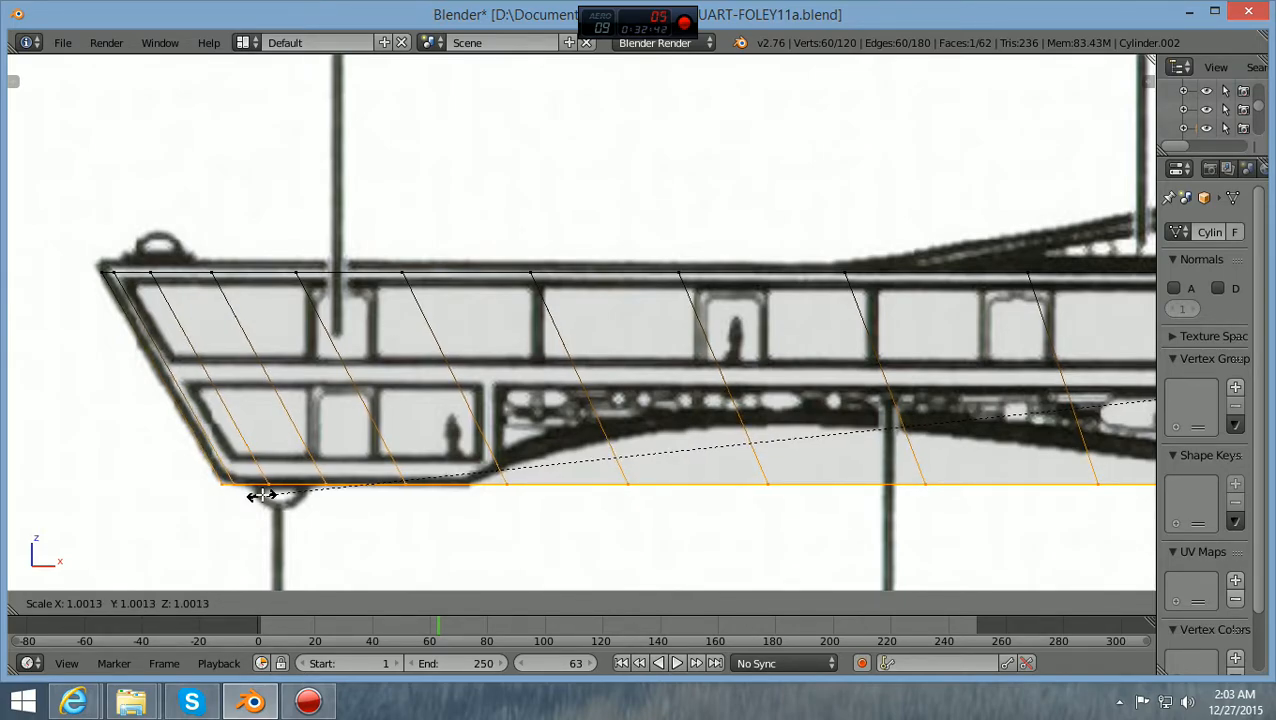
left_click(262, 496)
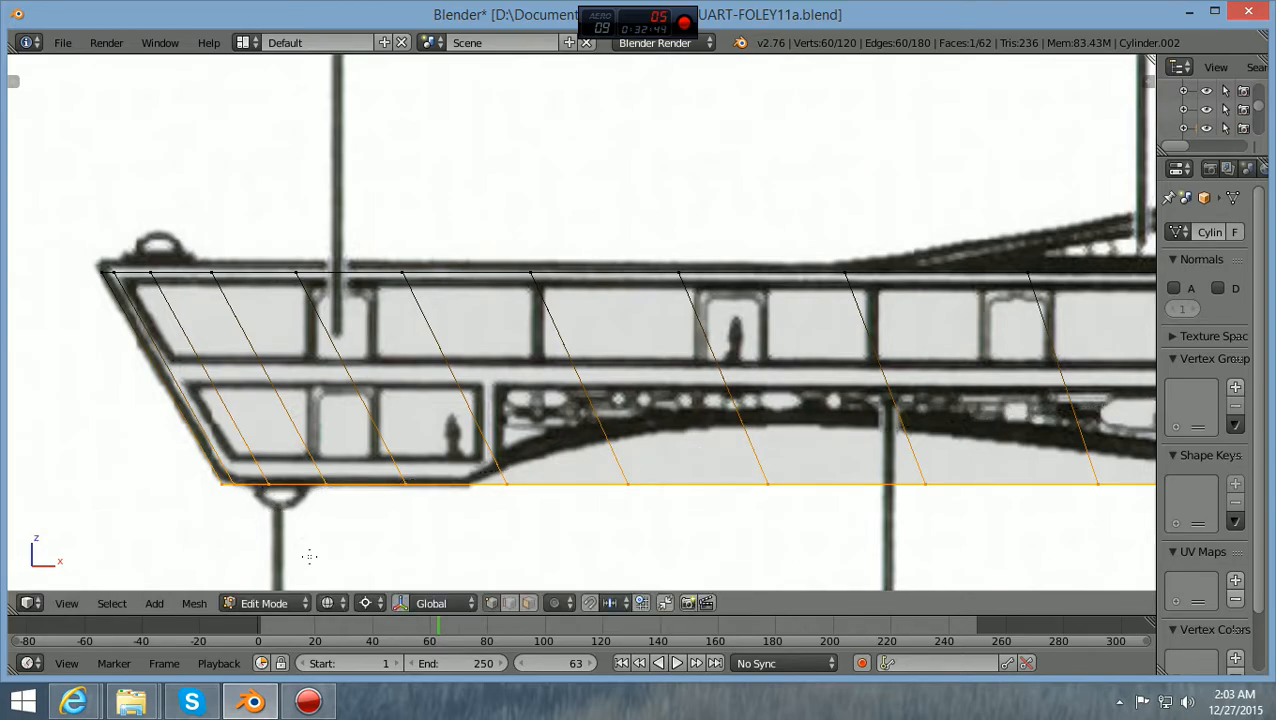
Deselect the vertices, switch to solid shading, and view the tapered disc together with the hull at an angle
key("a")
key("z")
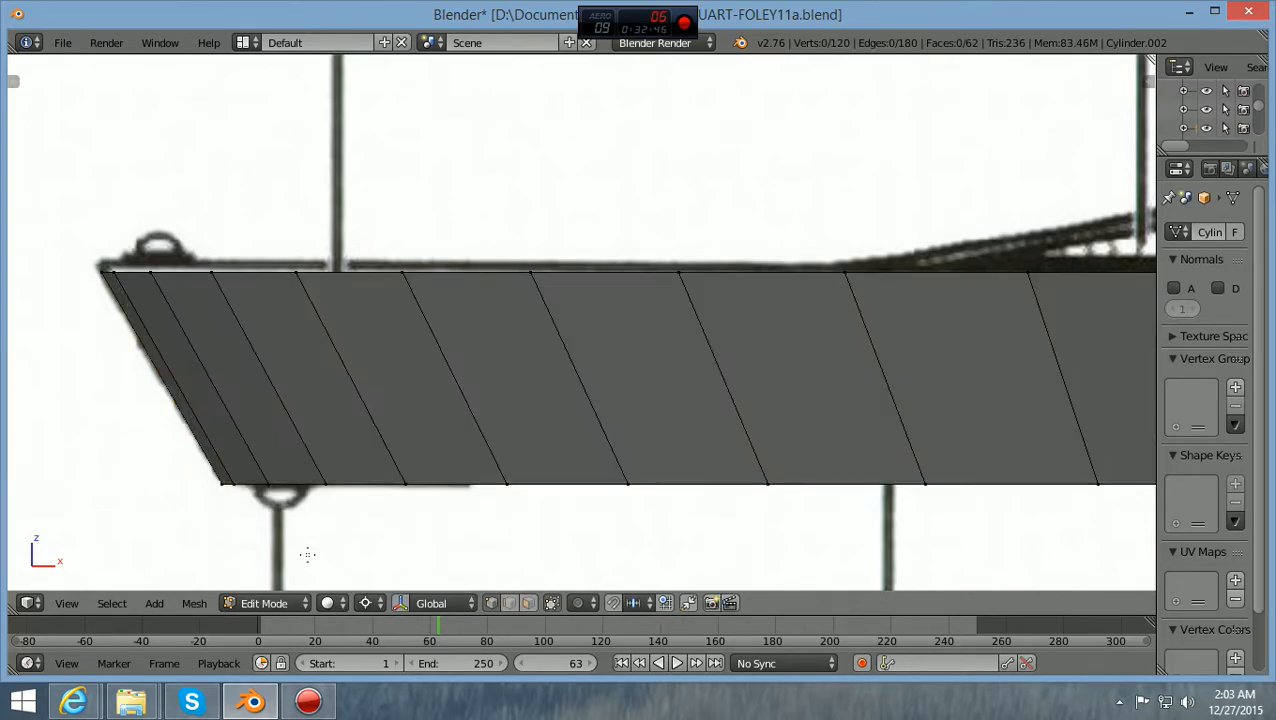
scroll(521, 434, "down", 6)
scroll(521, 434, "down", 5)
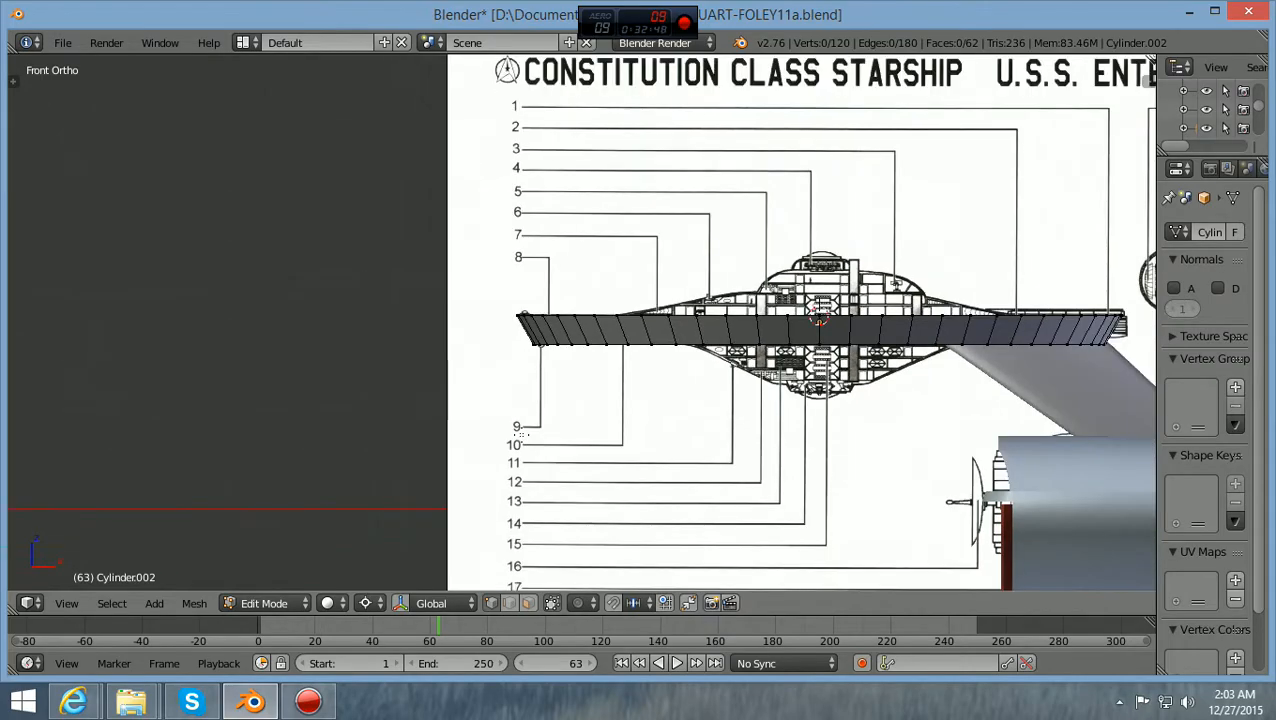
scroll(521, 434, "up", 4, "ctrl")
scroll(521, 434, "down", 2)
middle_click_drag(521, 434, 384, 292)
scroll(449, 377, "down", 2)
scroll(470, 412, "up", 2)
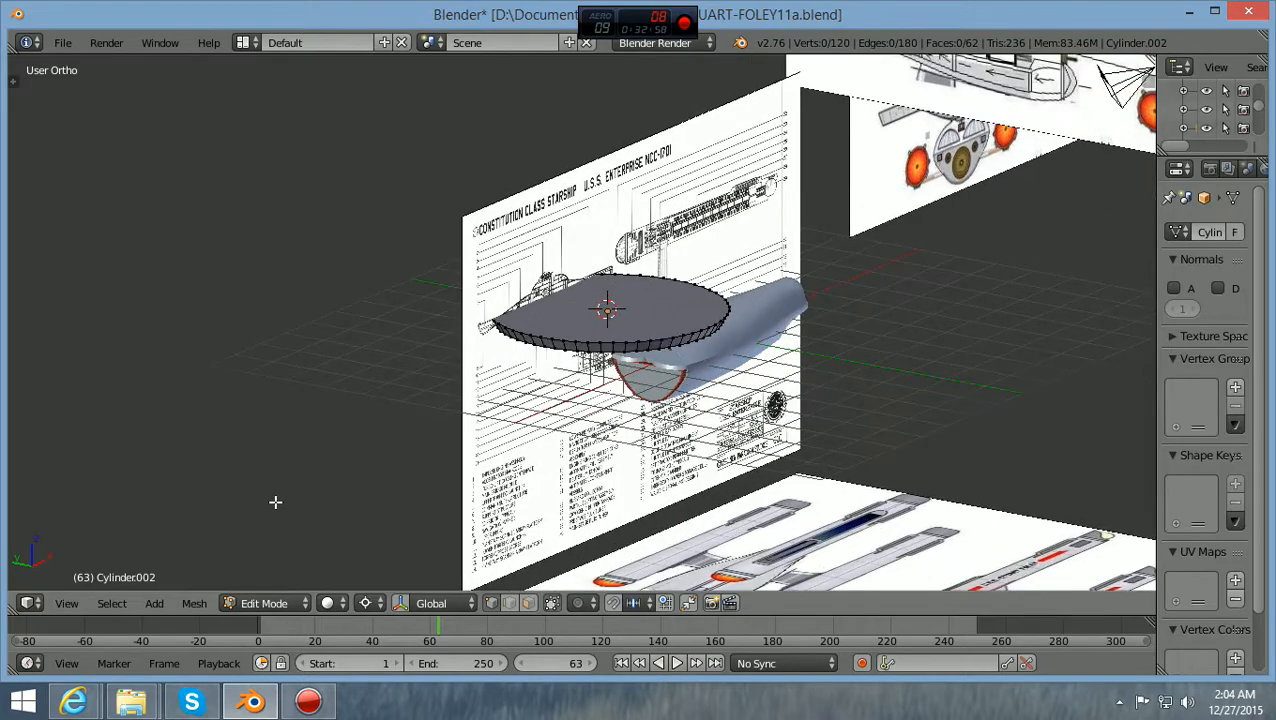
Return to Object Mode and move the large Constitution Class blueprint image along Y until it stands clear behind the disc
left_click(308, 603)
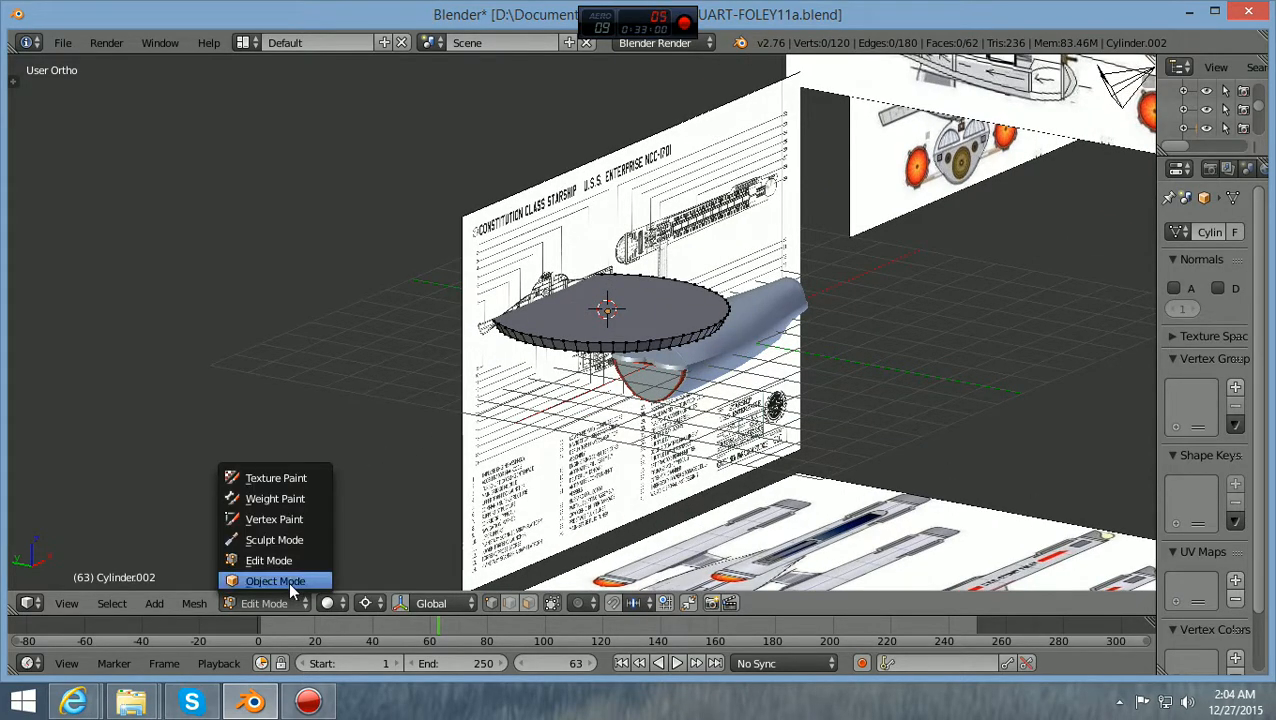
left_click(288, 581)
scroll(451, 384, "up", 2)
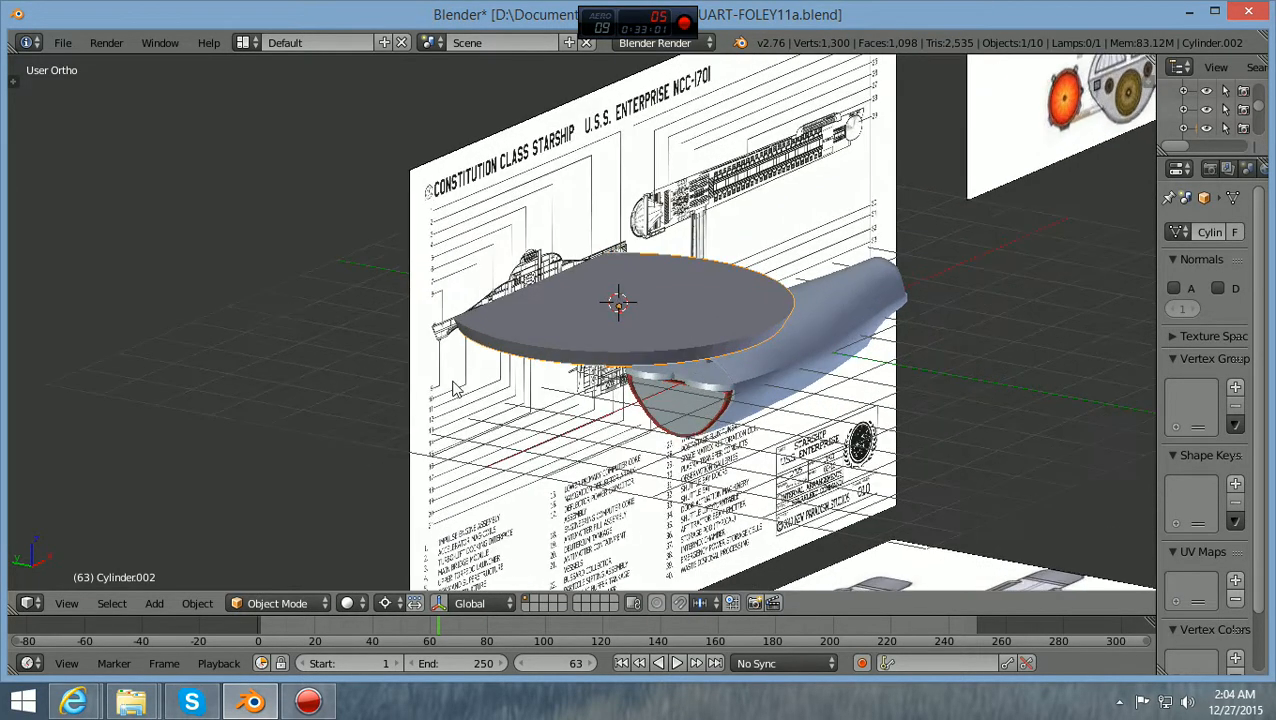
right_click(412, 274)
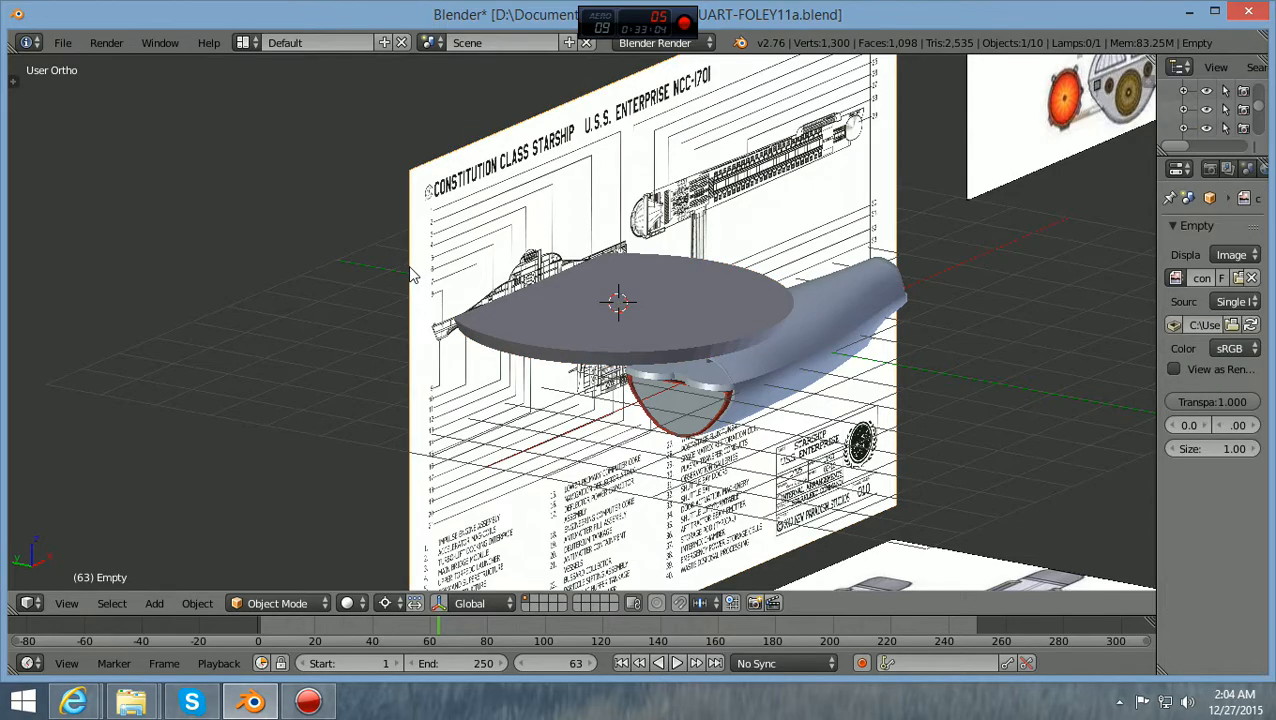
scroll(431, 337, "down", 2)
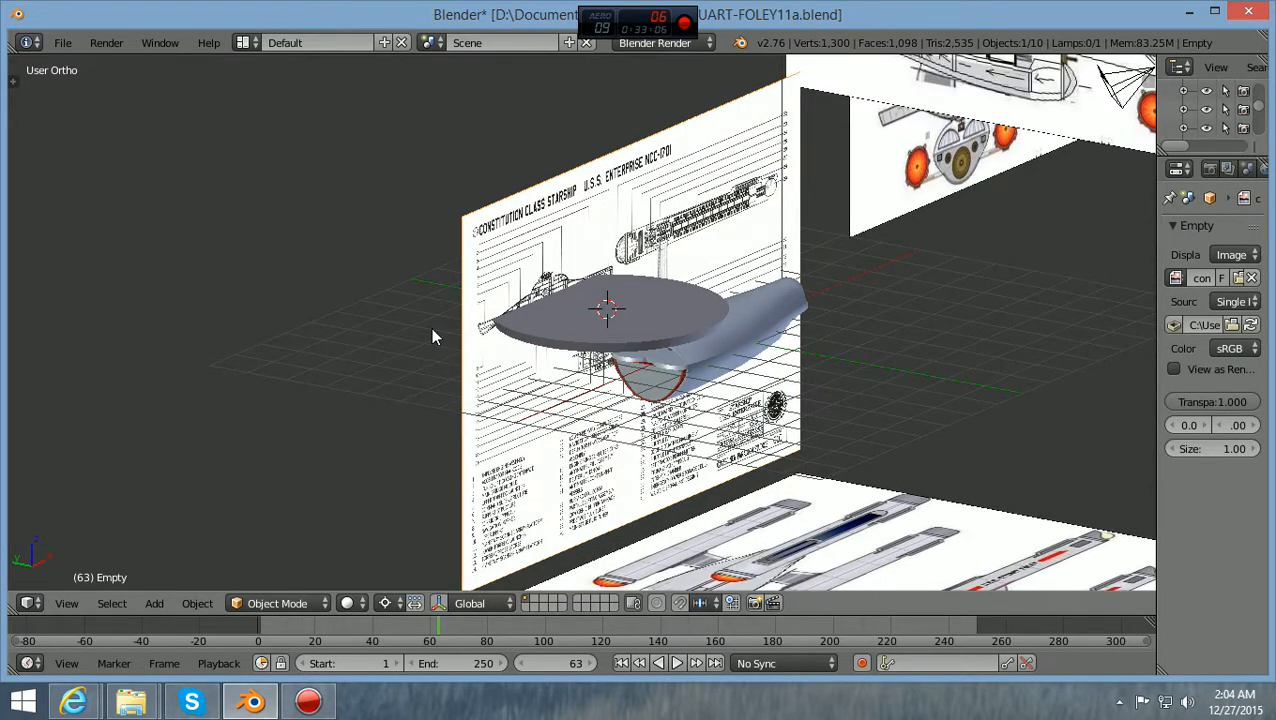
key("g")
key("y")
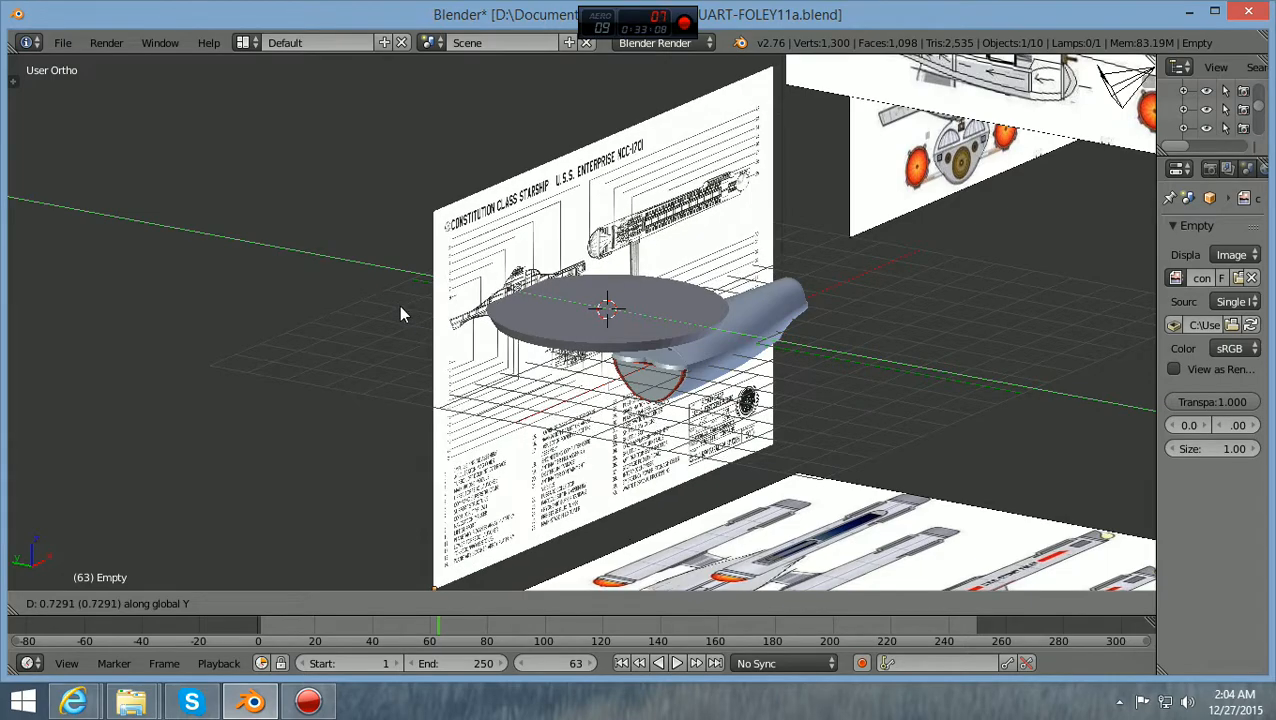
left_click(378, 293)
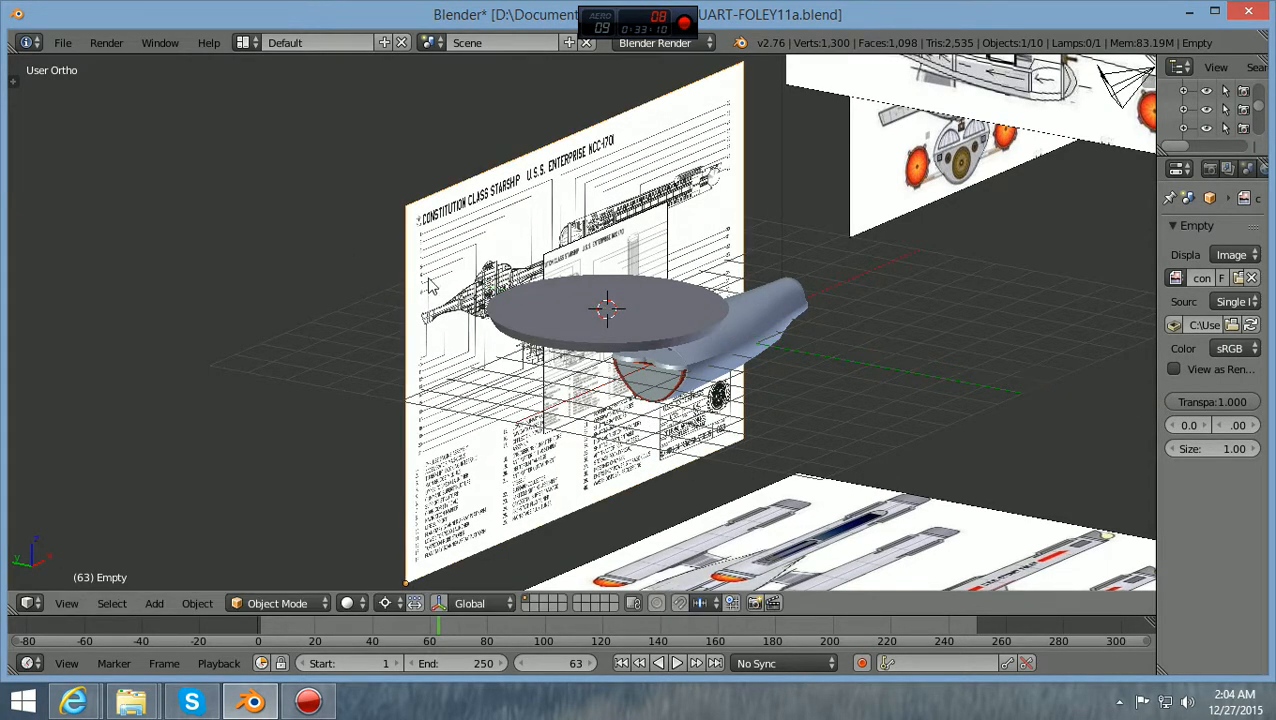
Move the smaller starship blueprint image along Y until it sits behind the large blueprint, and deselect everything
right_click(551, 258)
key("g")
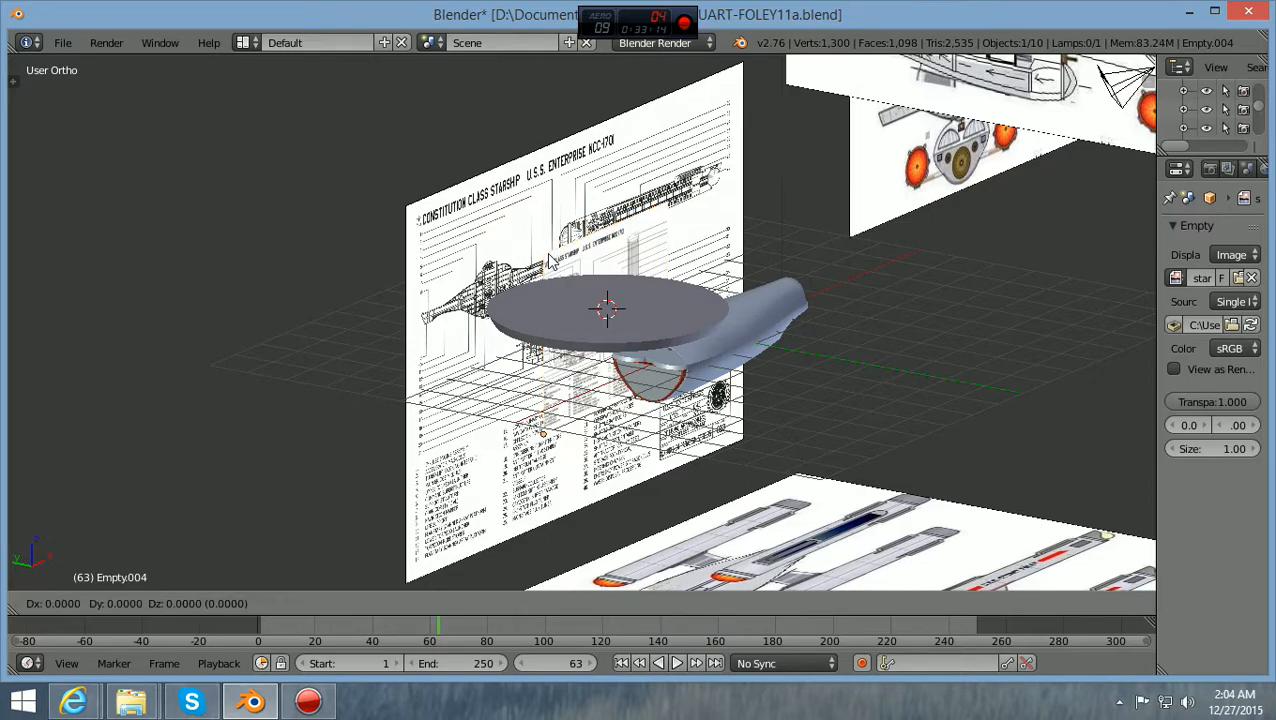
key("y")
left_click(451, 250)
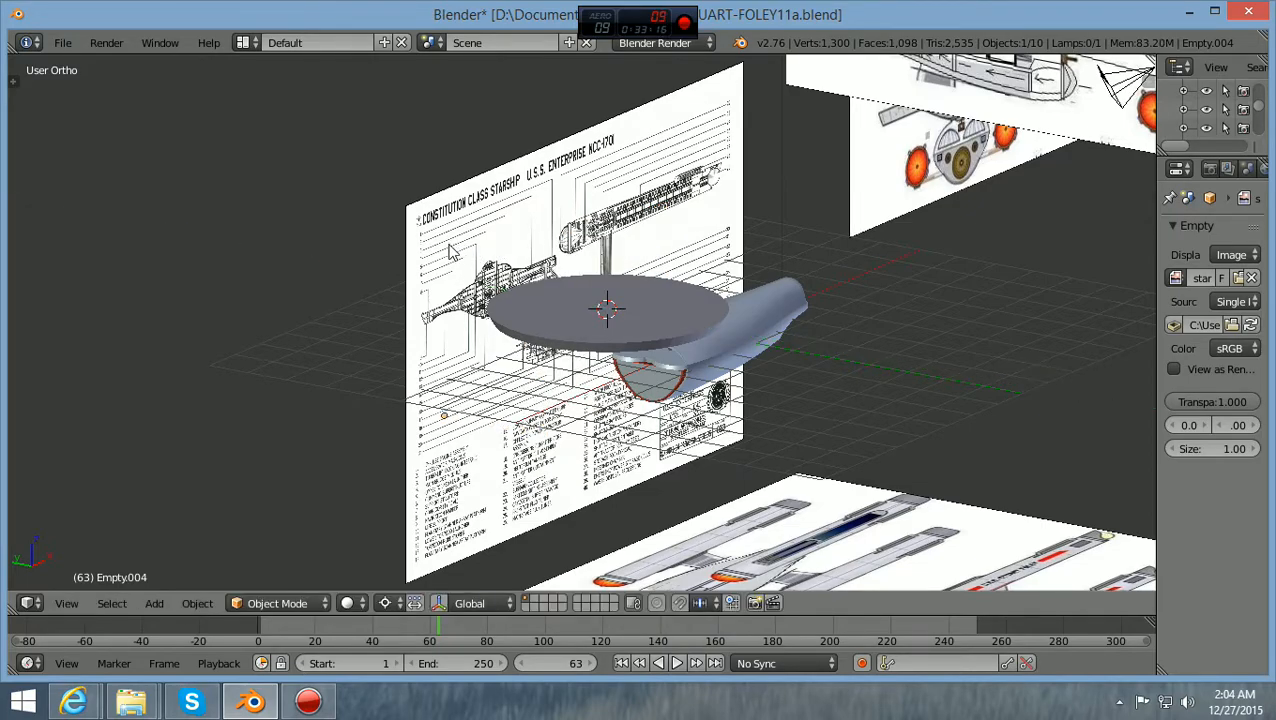
key("a")
scroll(497, 330, "down", 2)
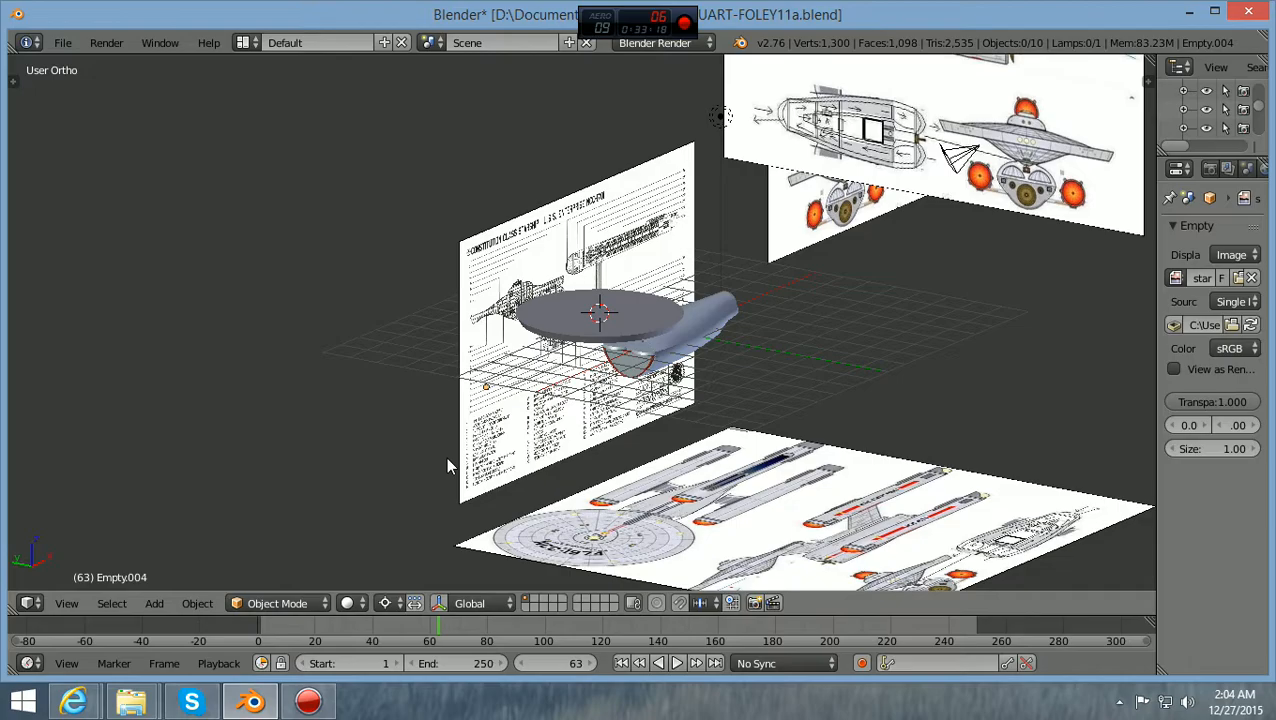
In the left orthographic view, compare the disc's width and height with the saucer in the blueprint's end elevation behind it
scroll(550, 458, "up", 1)
middle_click_drag(554, 462, 636, 443)
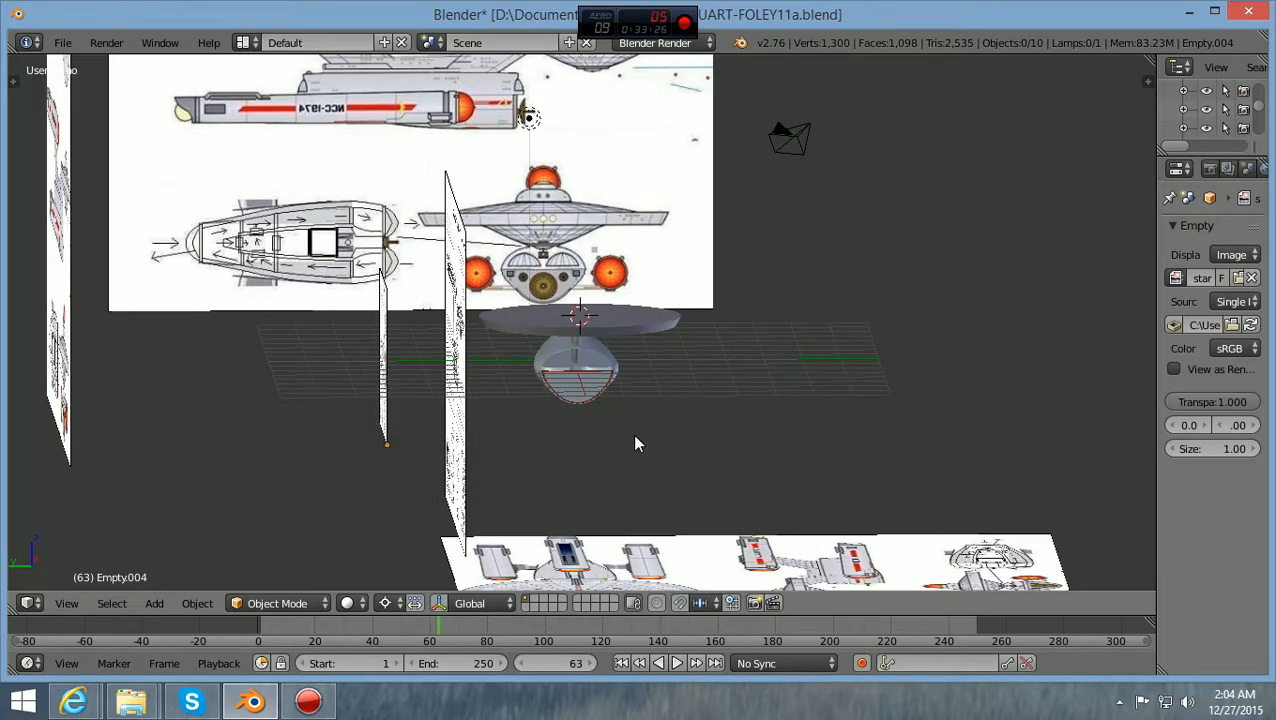
key("ctrl+KP_3")
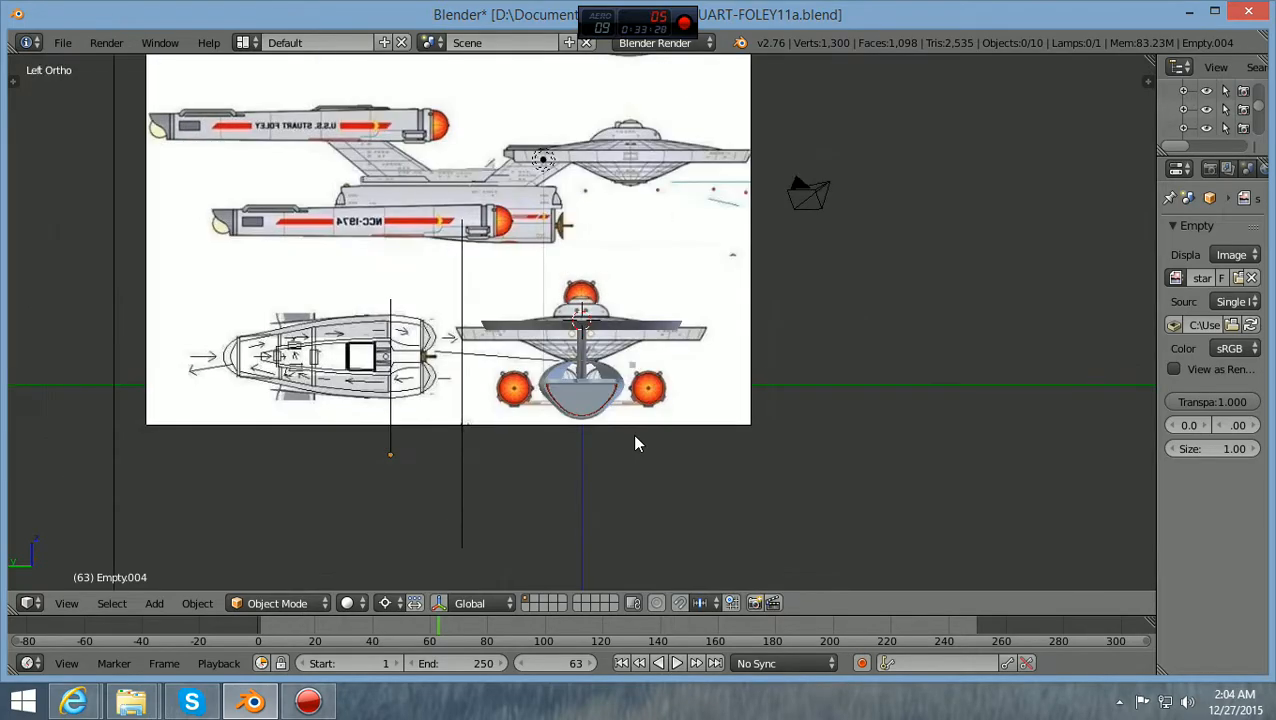
scroll(636, 444, "up", 2)
scroll(636, 443, "up", 2)
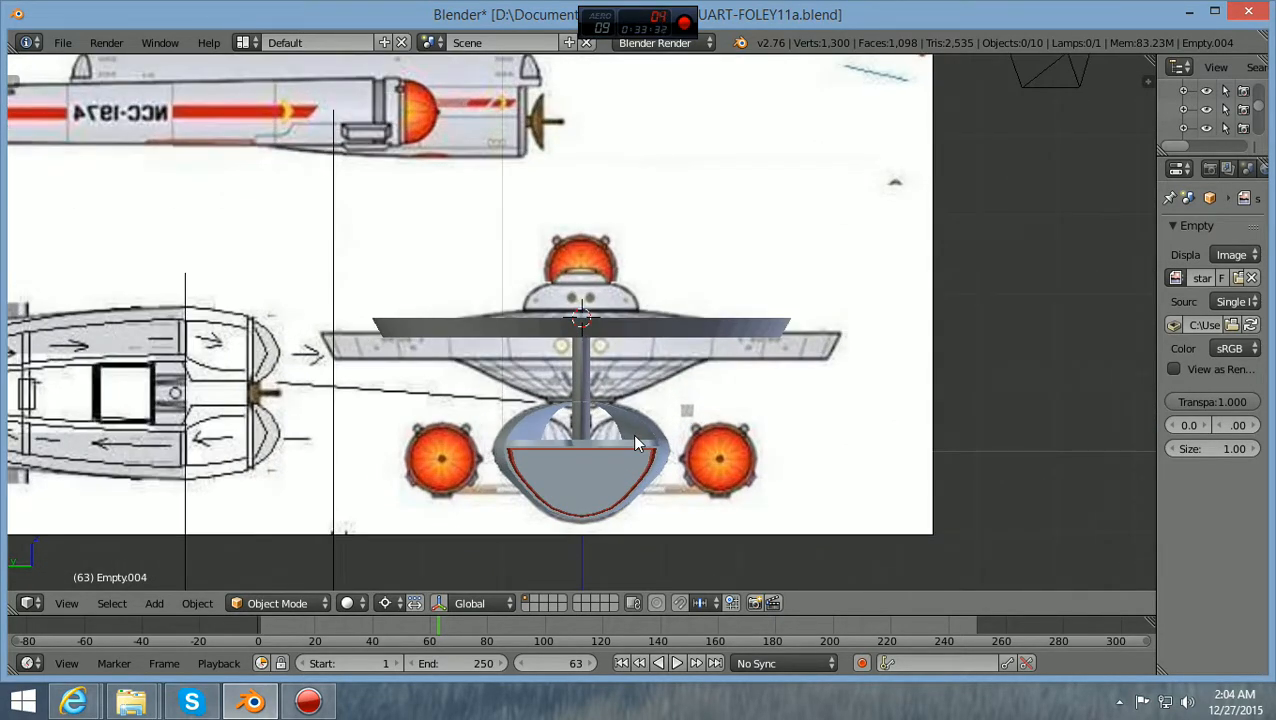
scroll(636, 443, "up", 1)
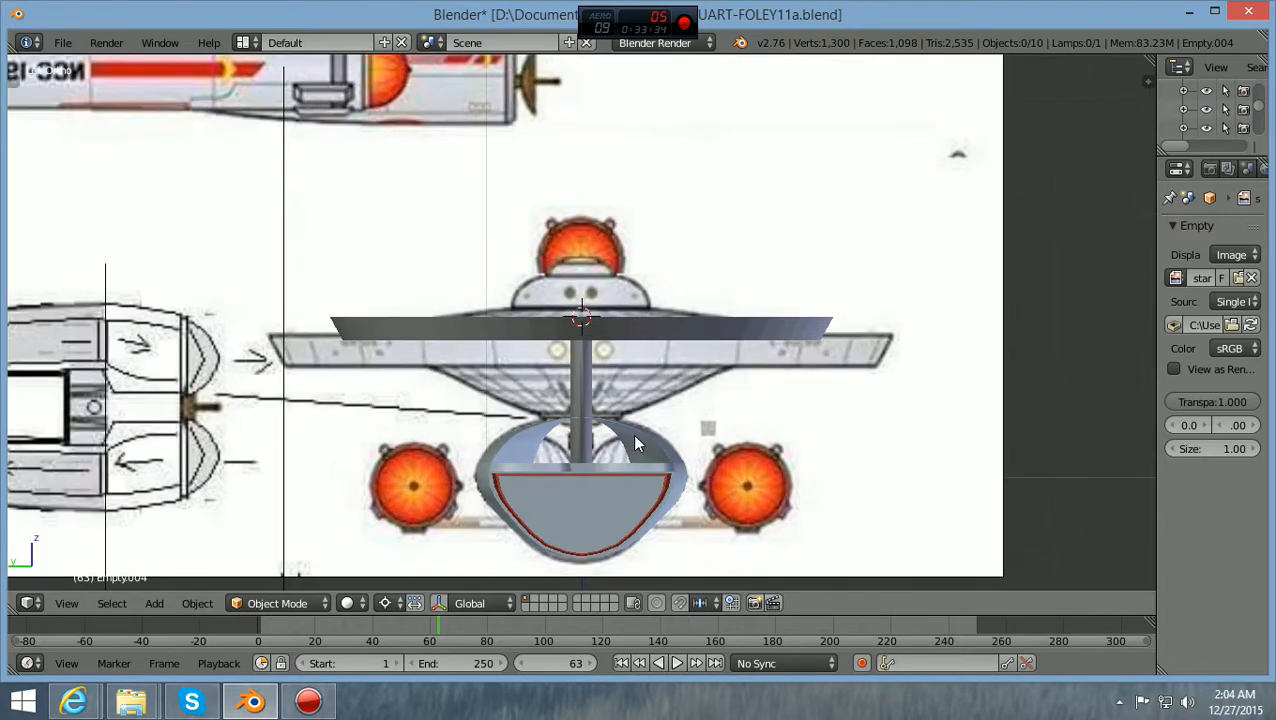
scroll(636, 443, "down", 1)
scroll(725, 445, "down", 1)
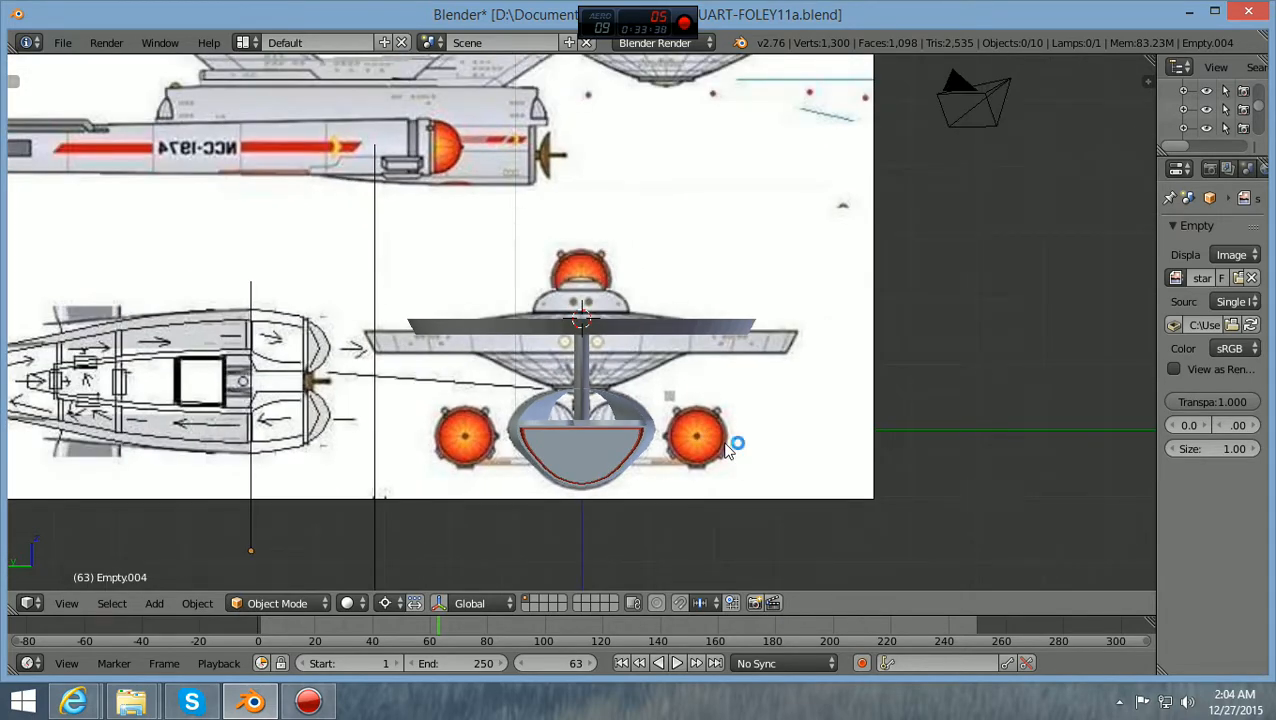
scroll(726, 450, "down", 2)
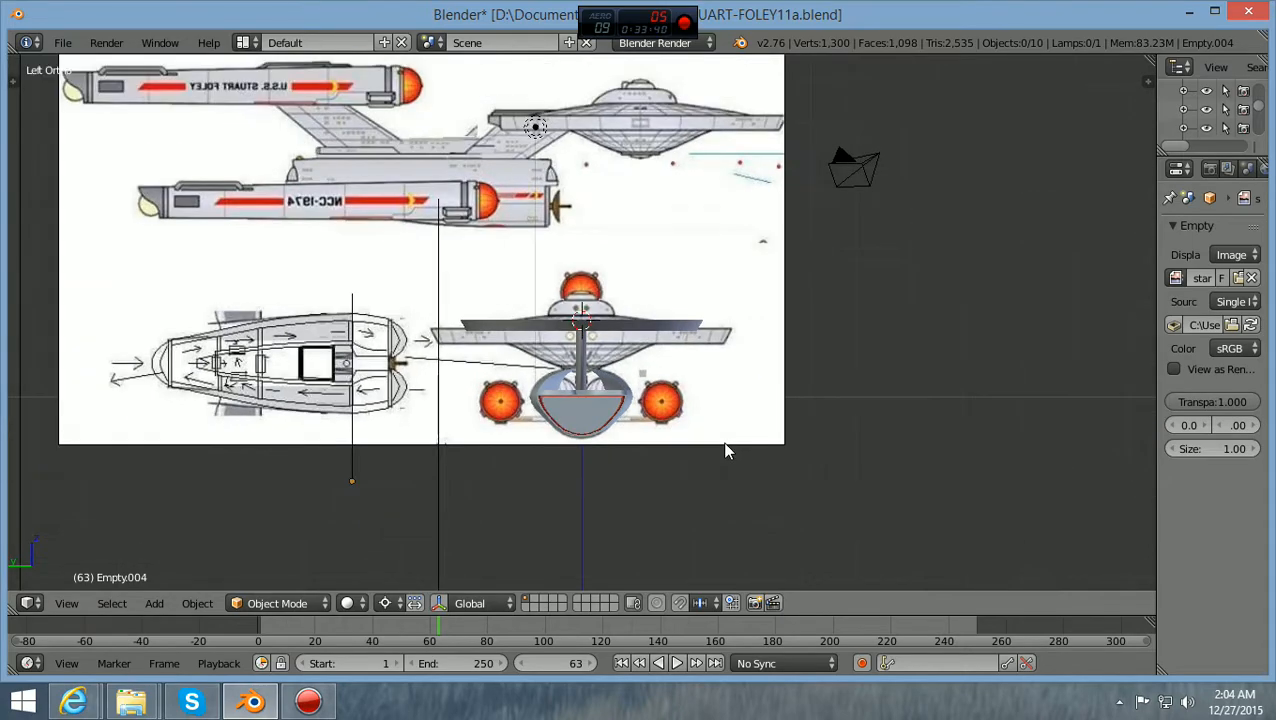
scroll(728, 451, "up", 1)
scroll(728, 451, "down", 1)
scroll(726, 451, "up", 3)
scroll(726, 451, "up", 1)
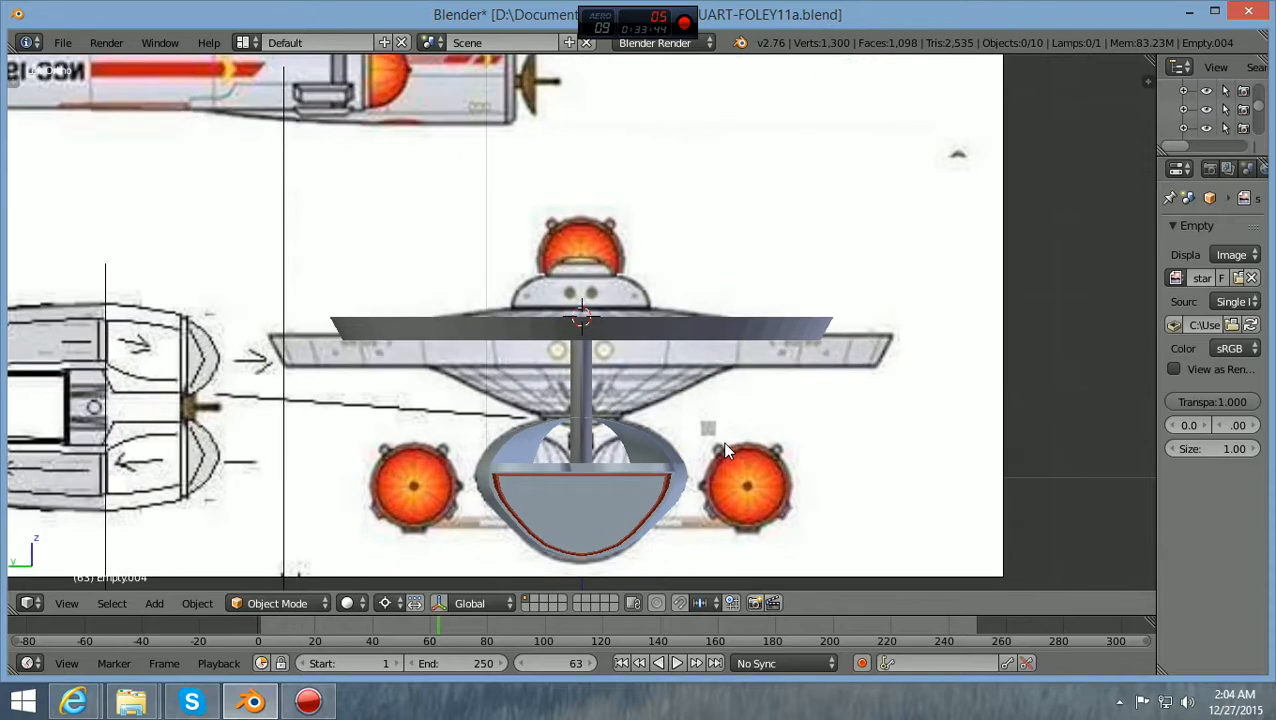
scroll(725, 450, "down", 2)
middle_click_drag(726, 450, 706, 452)
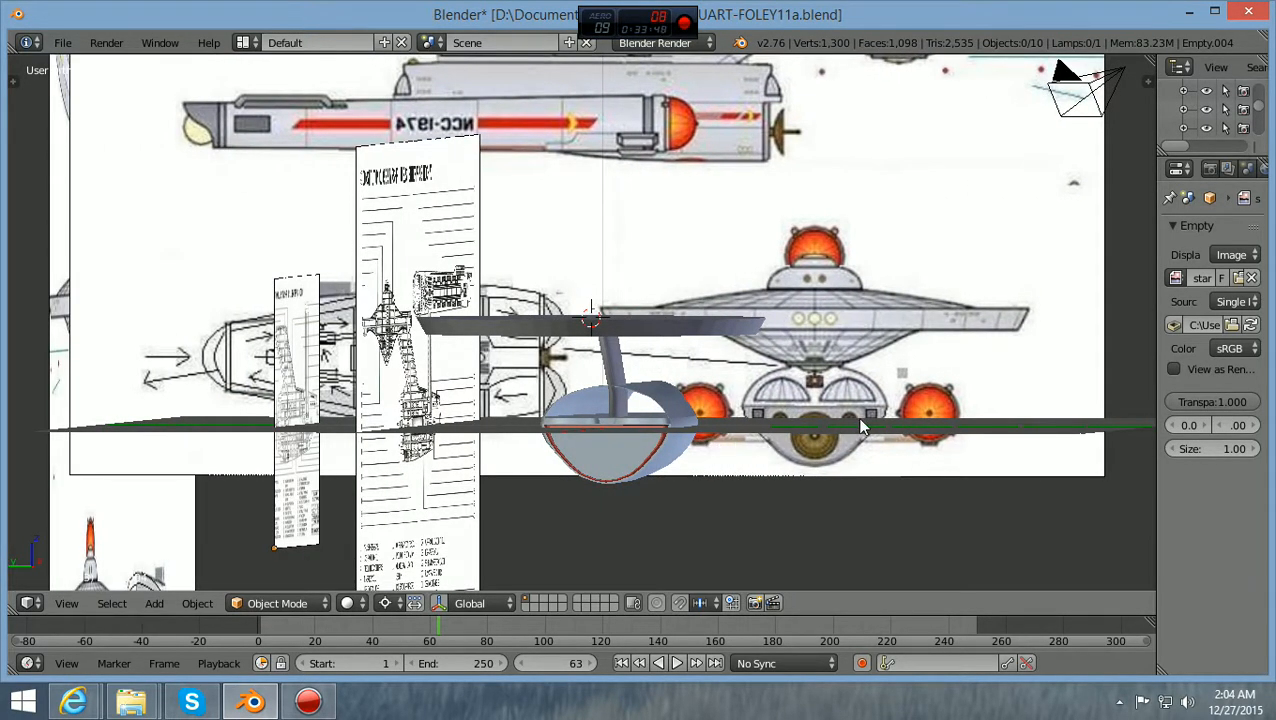
scroll(862, 400, "up", 2)
scroll(903, 336, "down", 2)
key("KP_1")
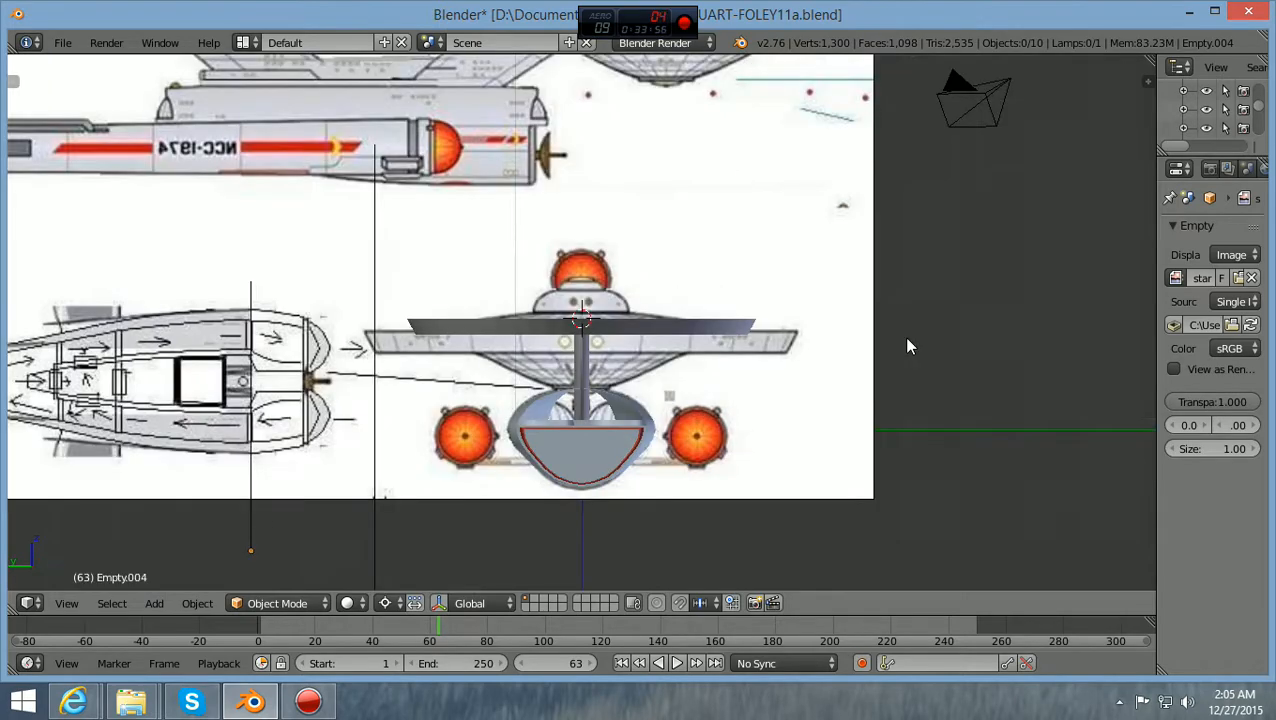
scroll(902, 336, "up", 3)
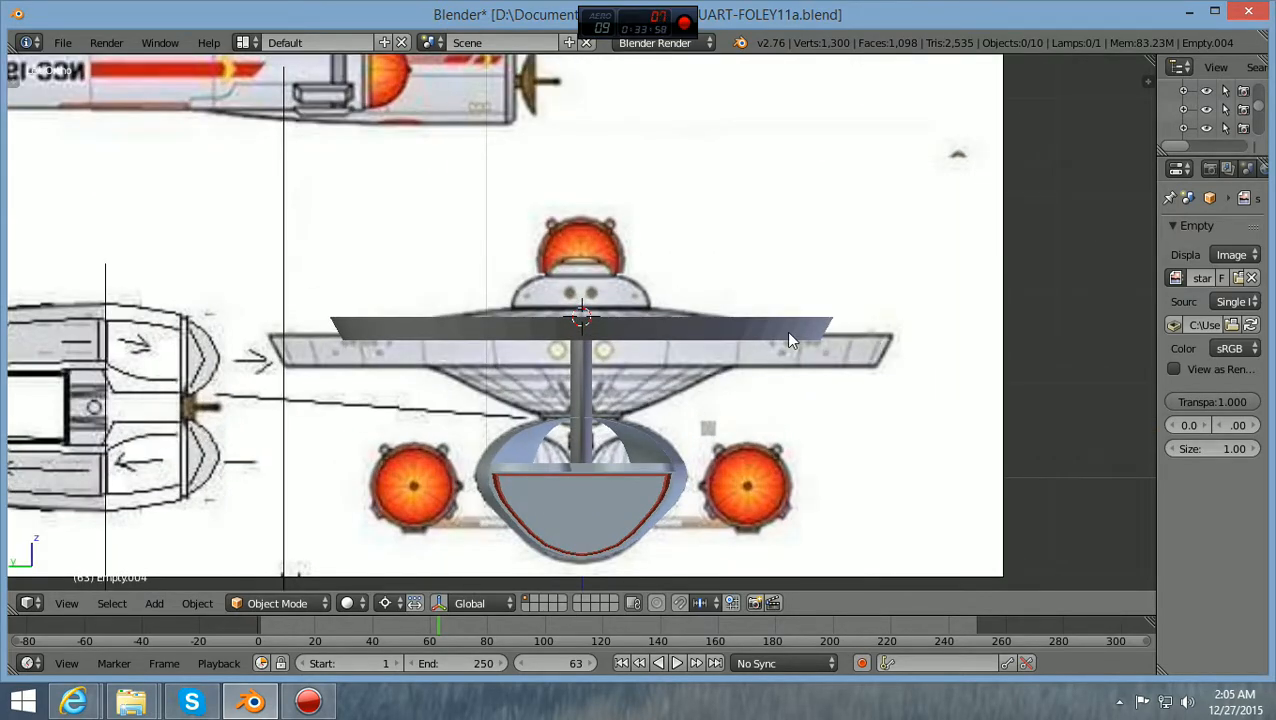
scroll(788, 333, "down", 1)
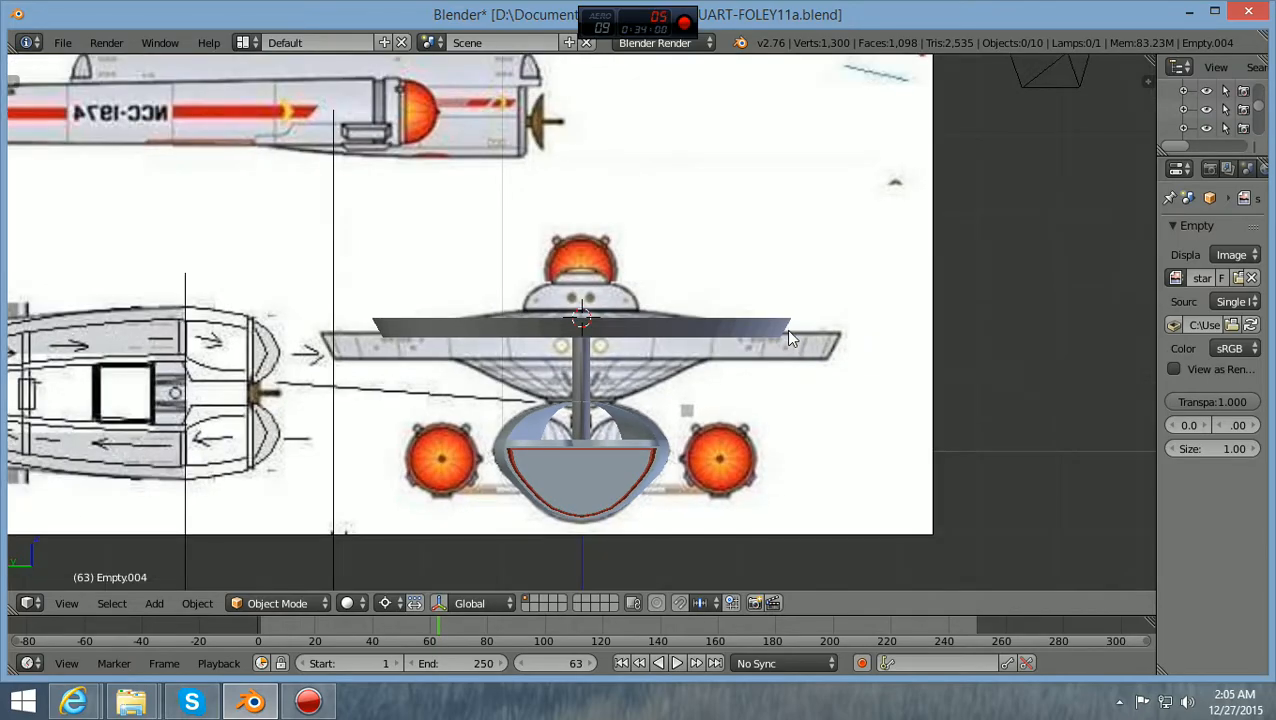
Inspect the disc at an angle, and check its fit with the hull against the Constitution Class blueprint from the front
middle_click_drag(786, 321, 648, 379)
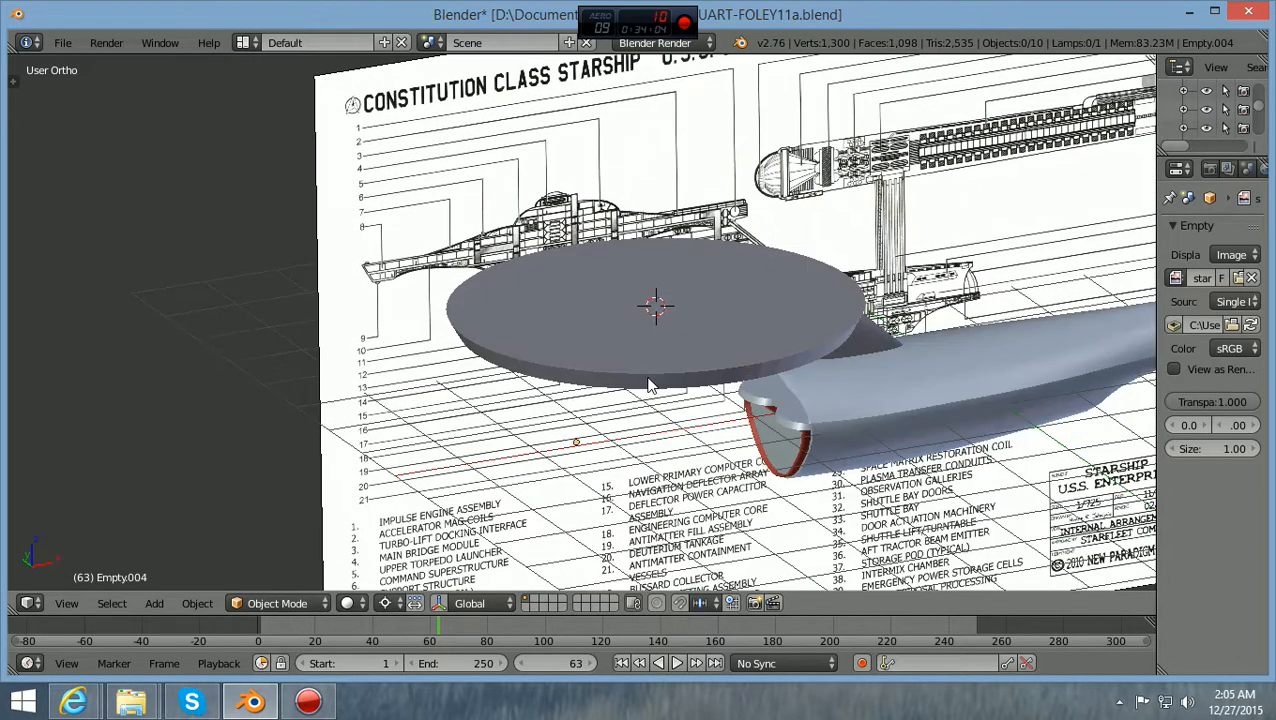
key("KP_1")
scroll(648, 382, "up", 1)
scroll(649, 384, "down", 3)
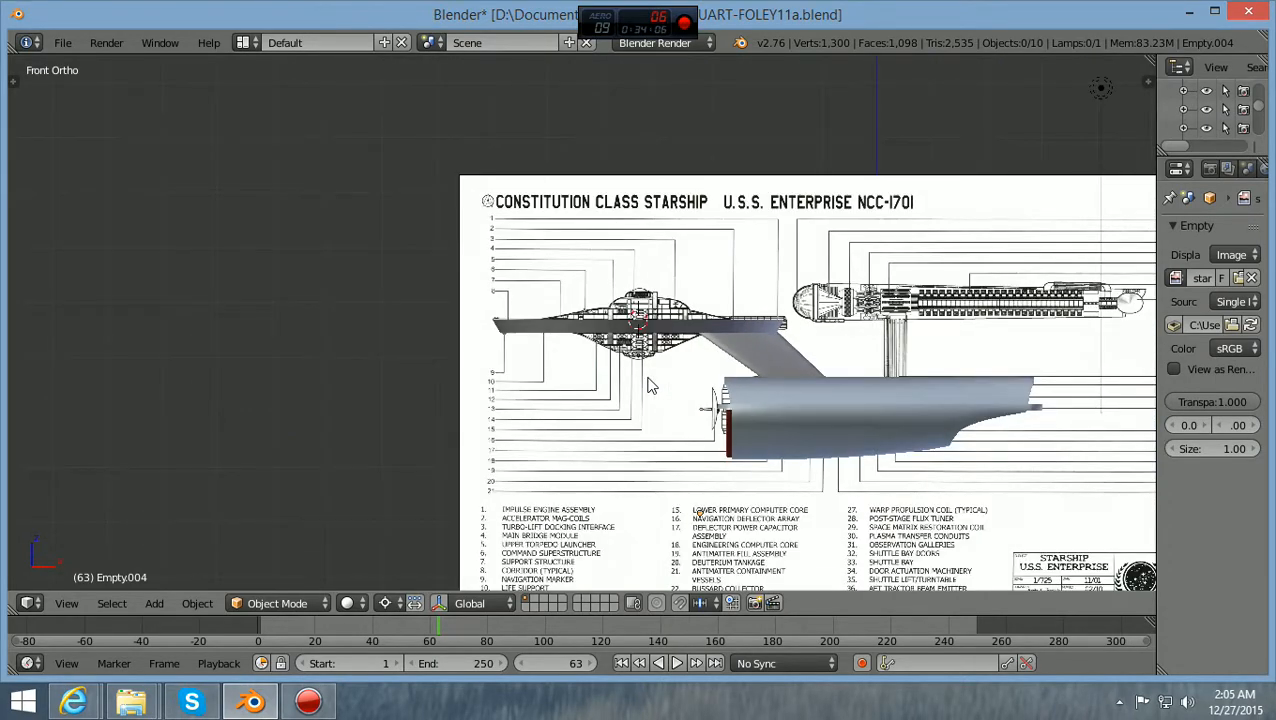
scroll(648, 385, "down", 6)
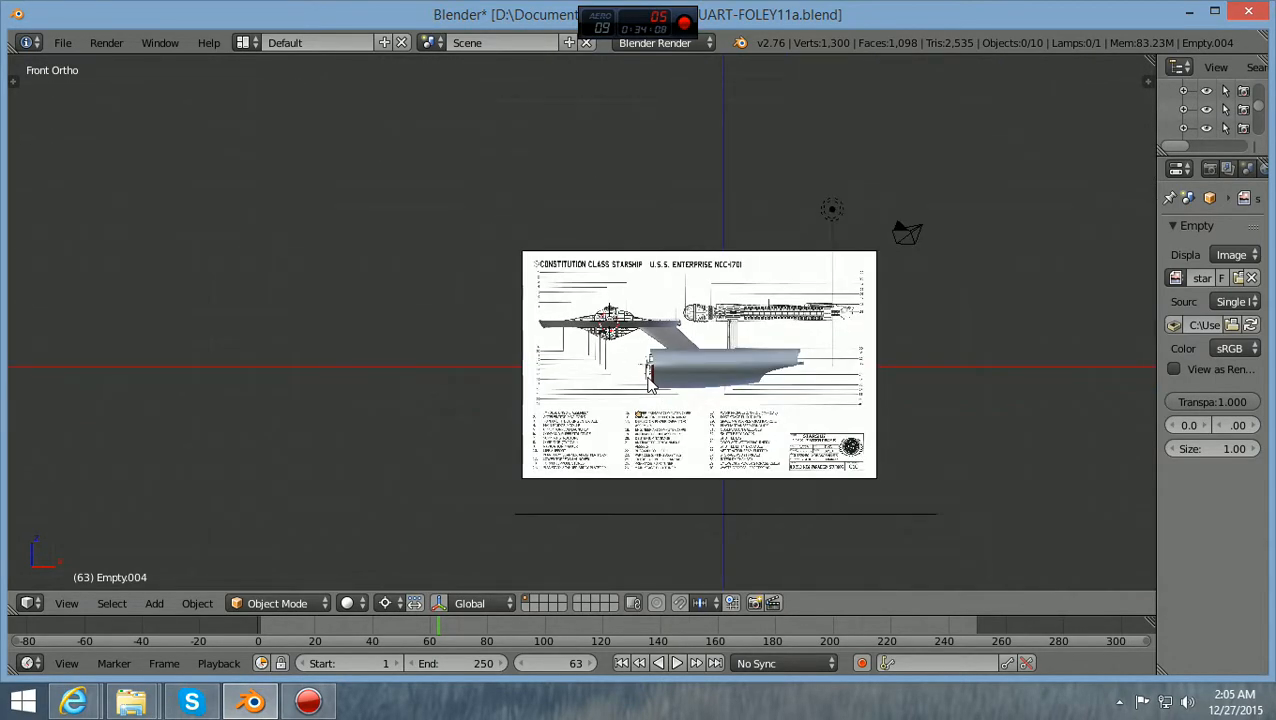
scroll(648, 385, "down", 2)
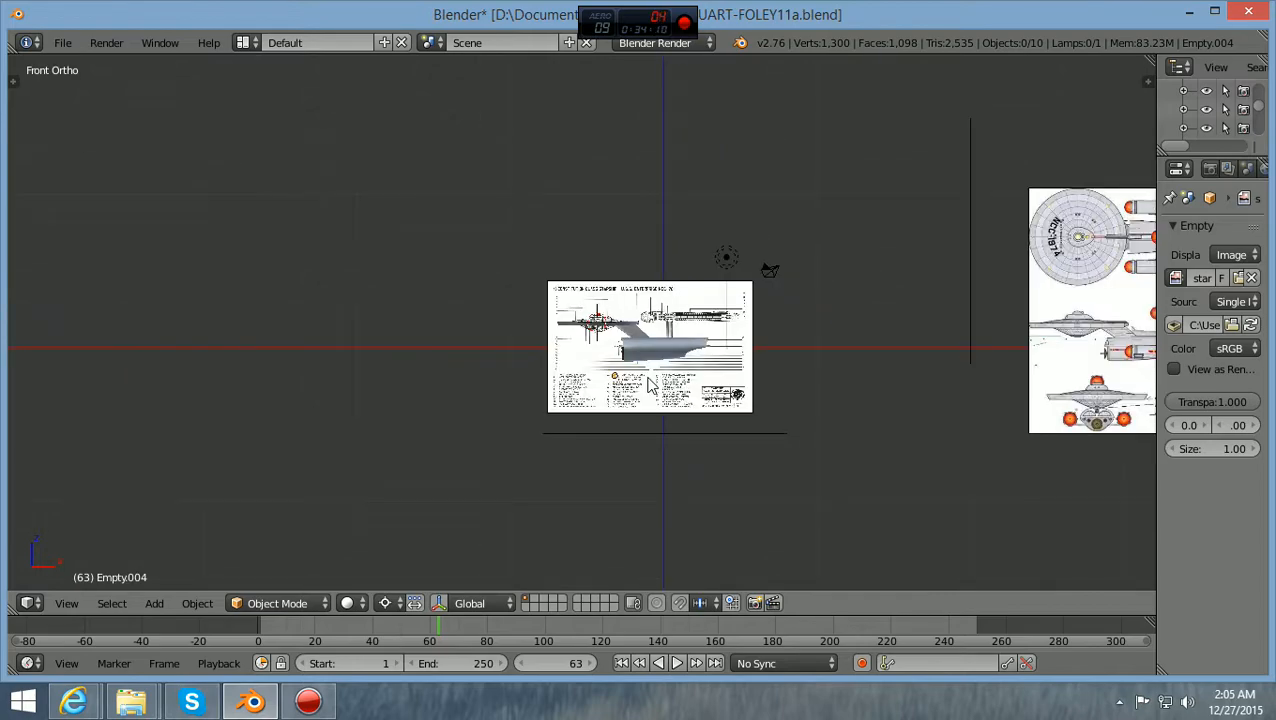
In the top view, compare the disc with the blueprint's saucer plan and examine the saucer profile in the U.S.S. Stuart Foley side elevation
key("KP_7")
scroll(648, 385, "up", 5)
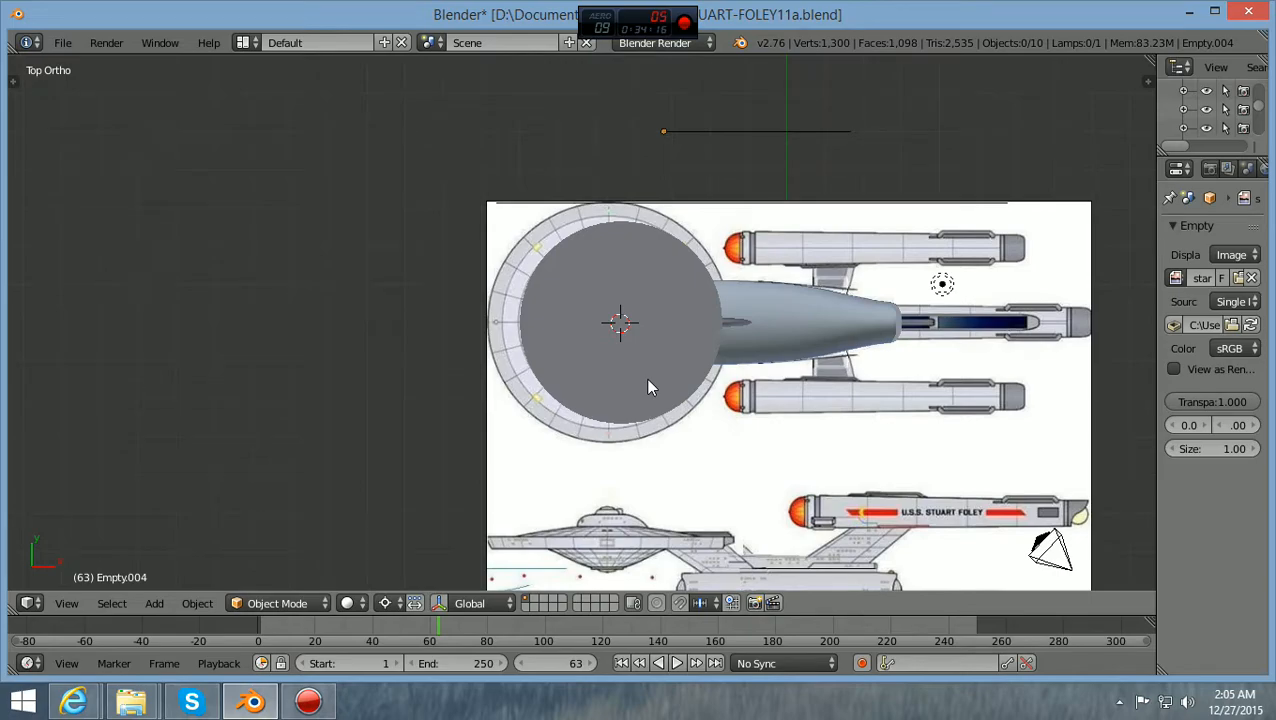
scroll(684, 457, "down", 5, "shift")
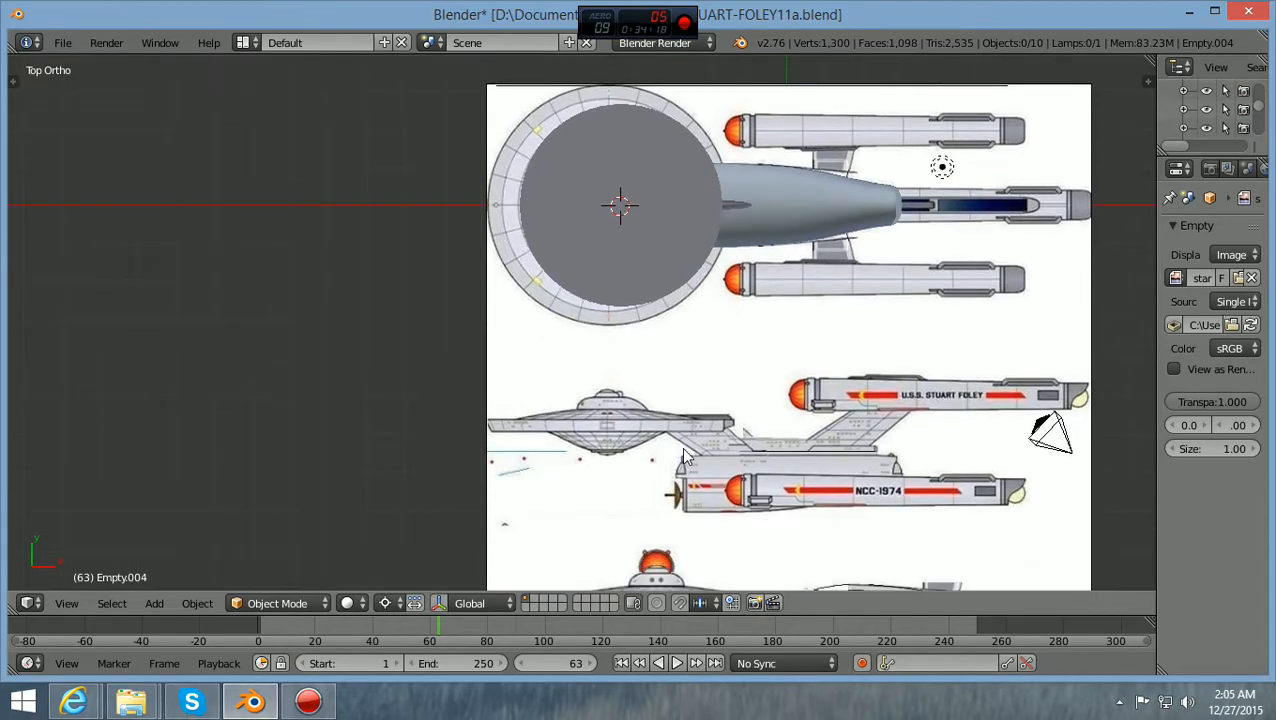
scroll(684, 457, "up", 3)
scroll(684, 457, "up", 4)
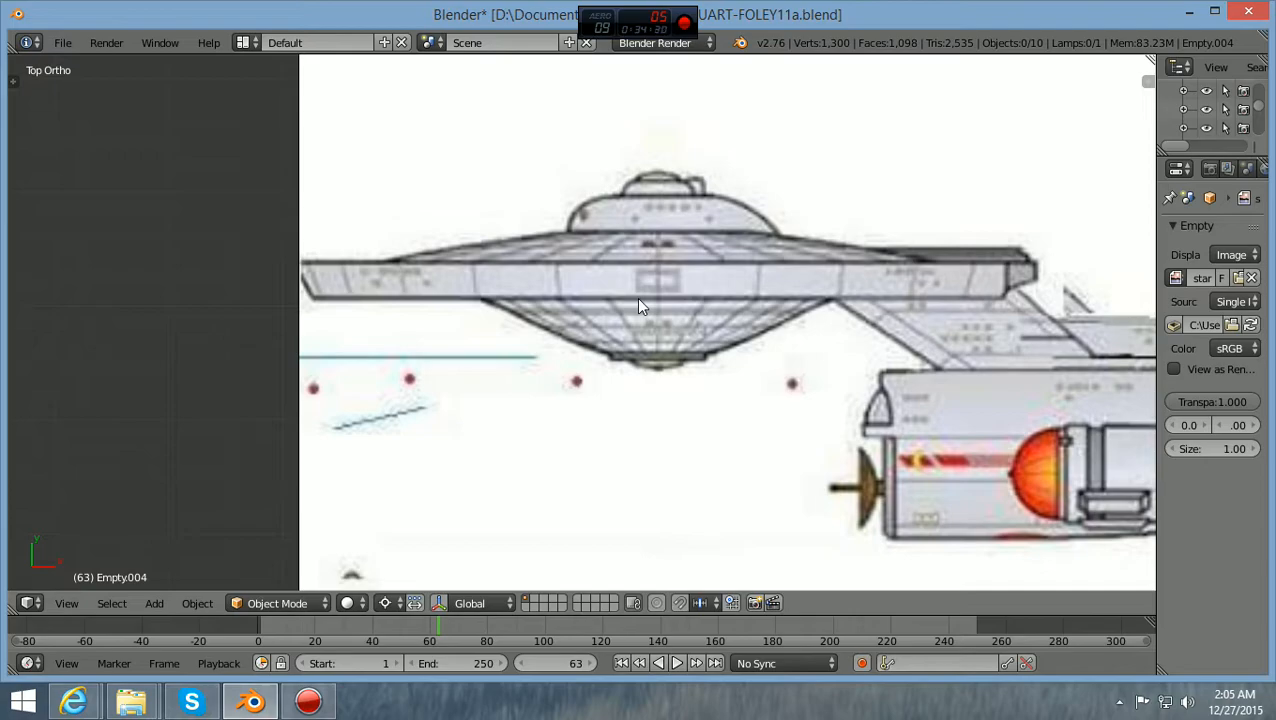
scroll(638, 299, "down", 2)
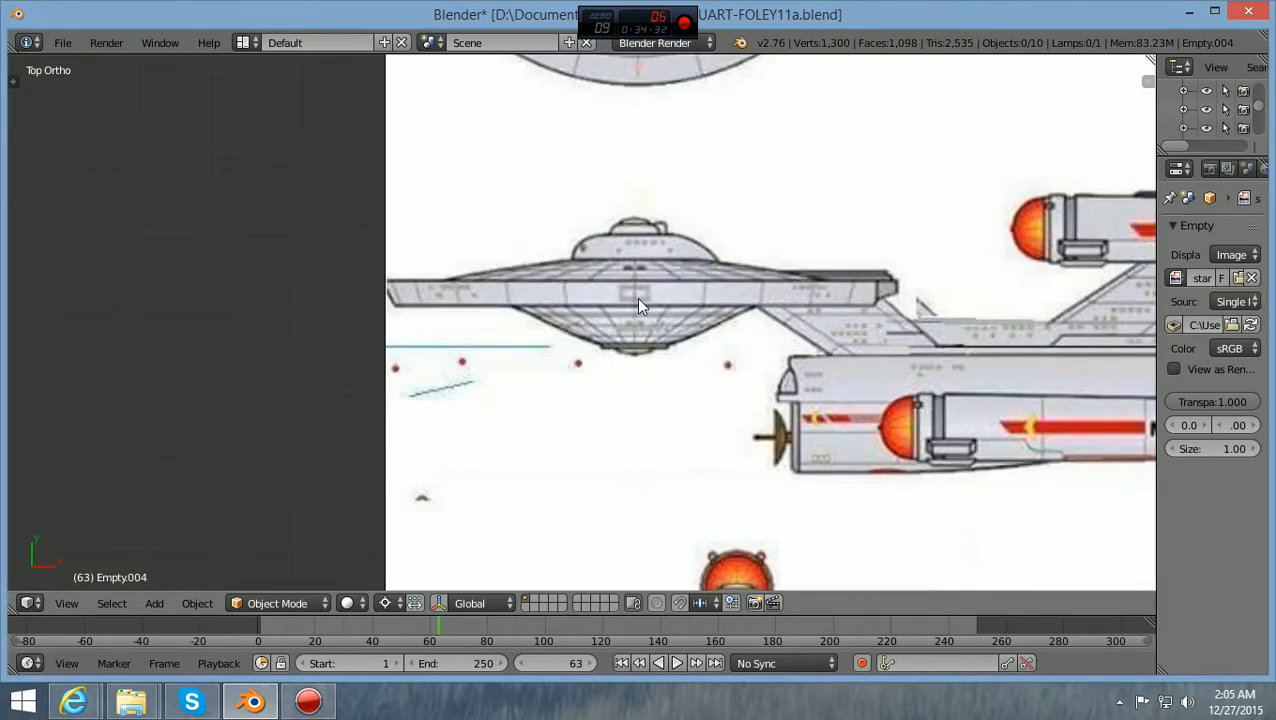
scroll(640, 322, "up", 2)
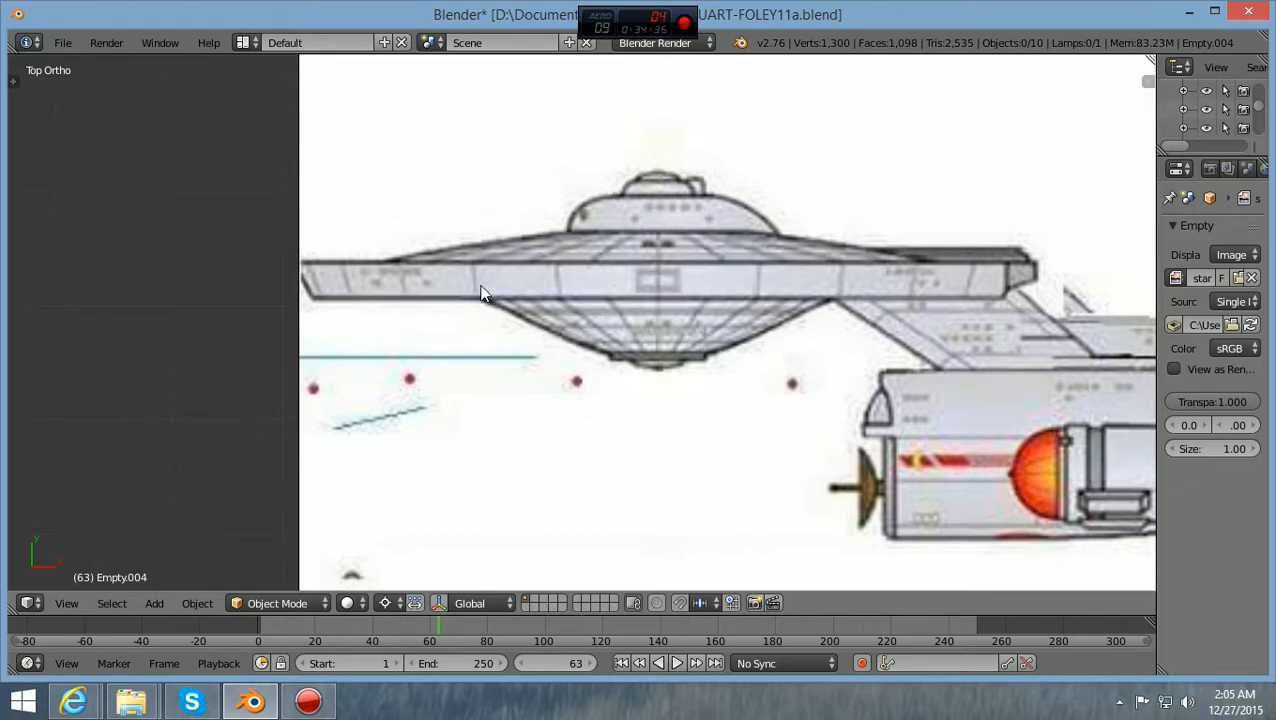
scroll(484, 288, "down", 3)
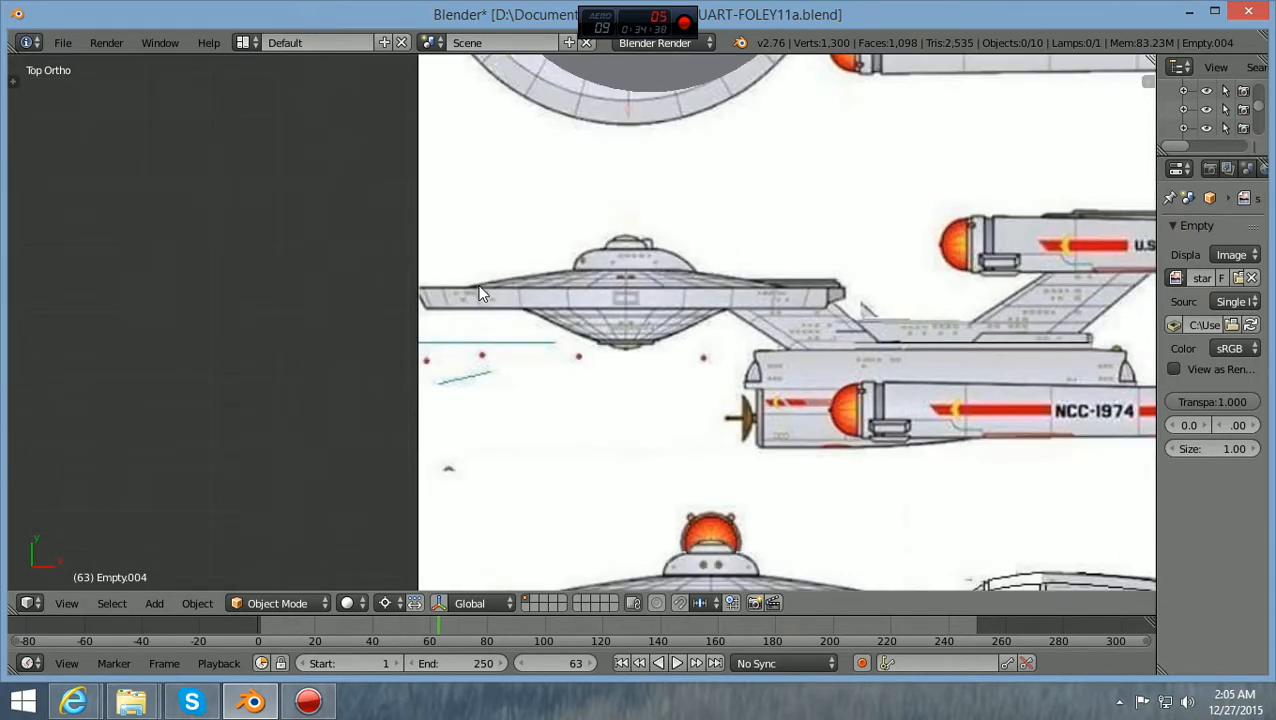
Examine the saucer's sloped rim and its upper and lower contours in the blueprint's front elevation of the ship
scroll(484, 293, "down", 5, "shift")
scroll(667, 337, "up", 2)
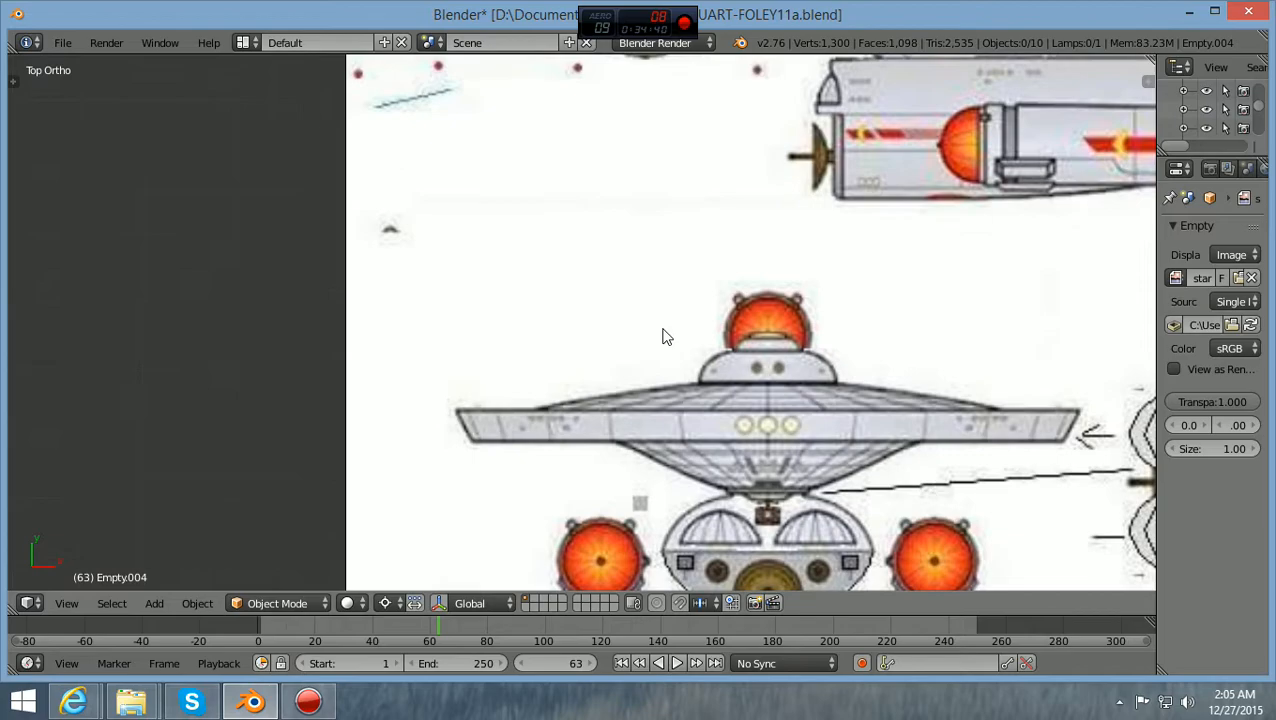
scroll(667, 337, "down", 3, "shift")
scroll(662, 336, "up", 3)
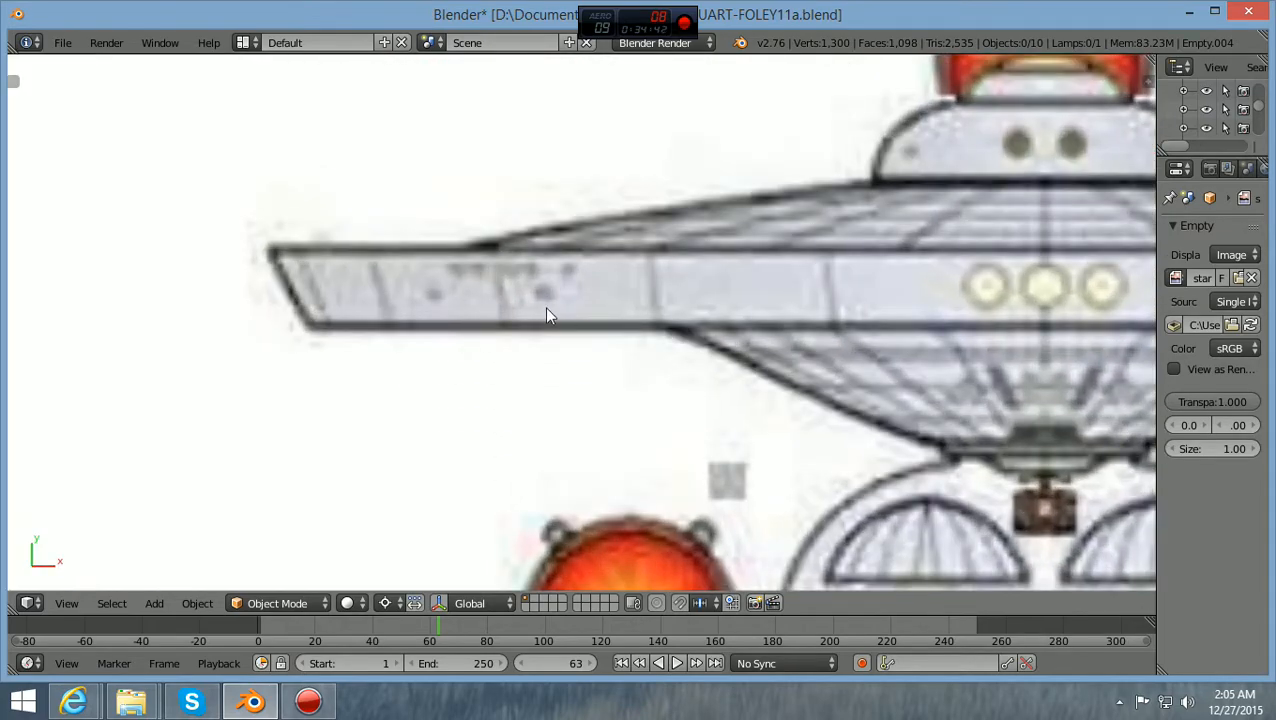
scroll(546, 313, "down", 4)
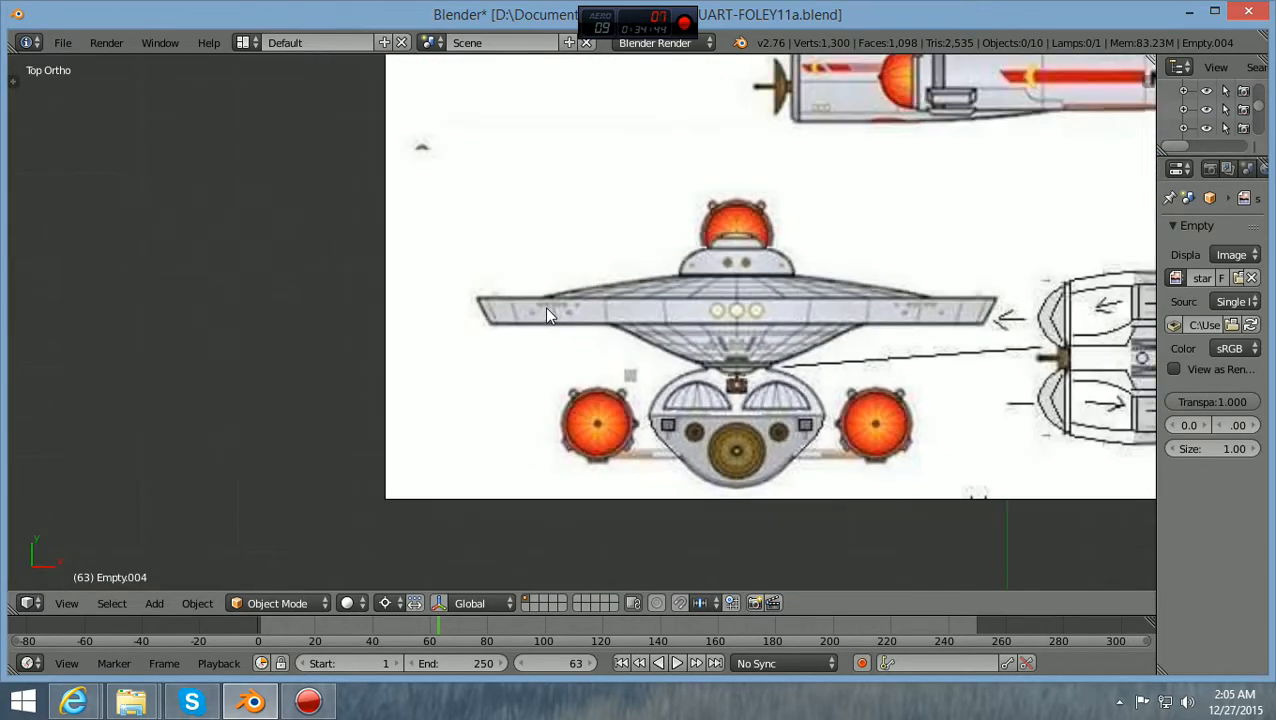
scroll(546, 315, "up", 6, "shift")
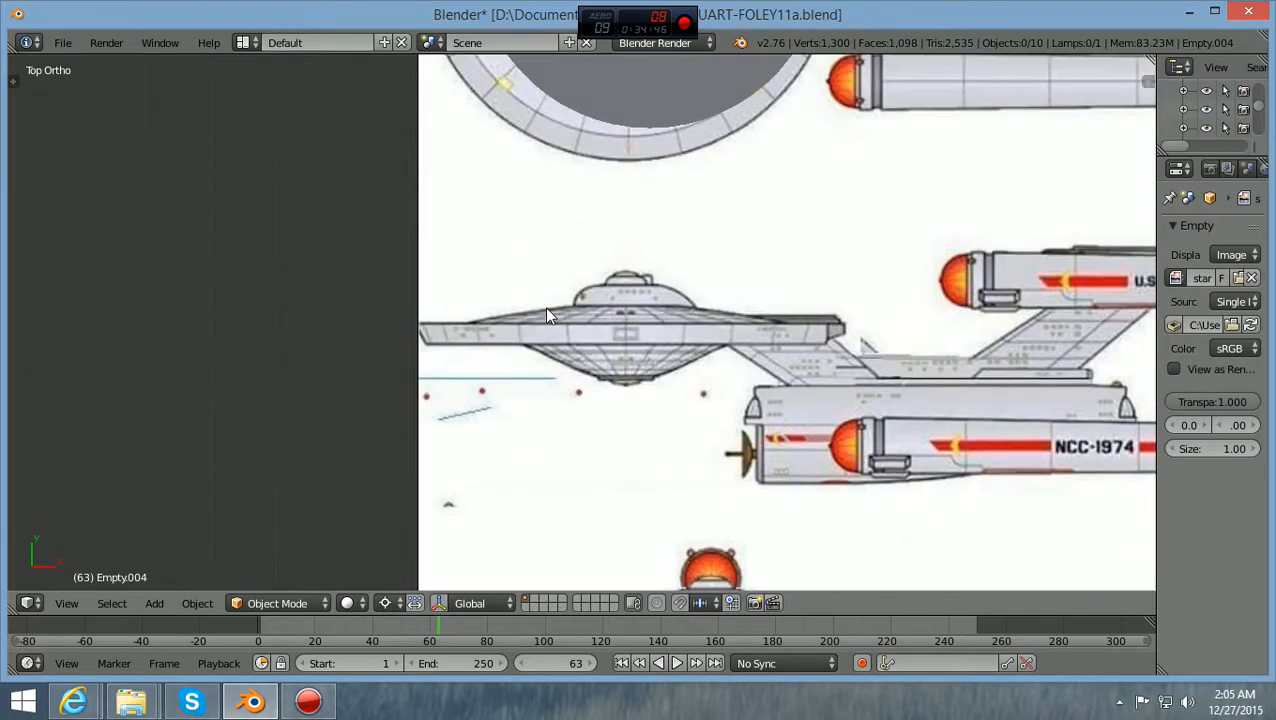
scroll(546, 315, "up", 3, "shift")
Switch to wireframe in the front view and examine the Constitution Class saucer cross-section, from the rim and underside curve to the central domes
key("KP_1")
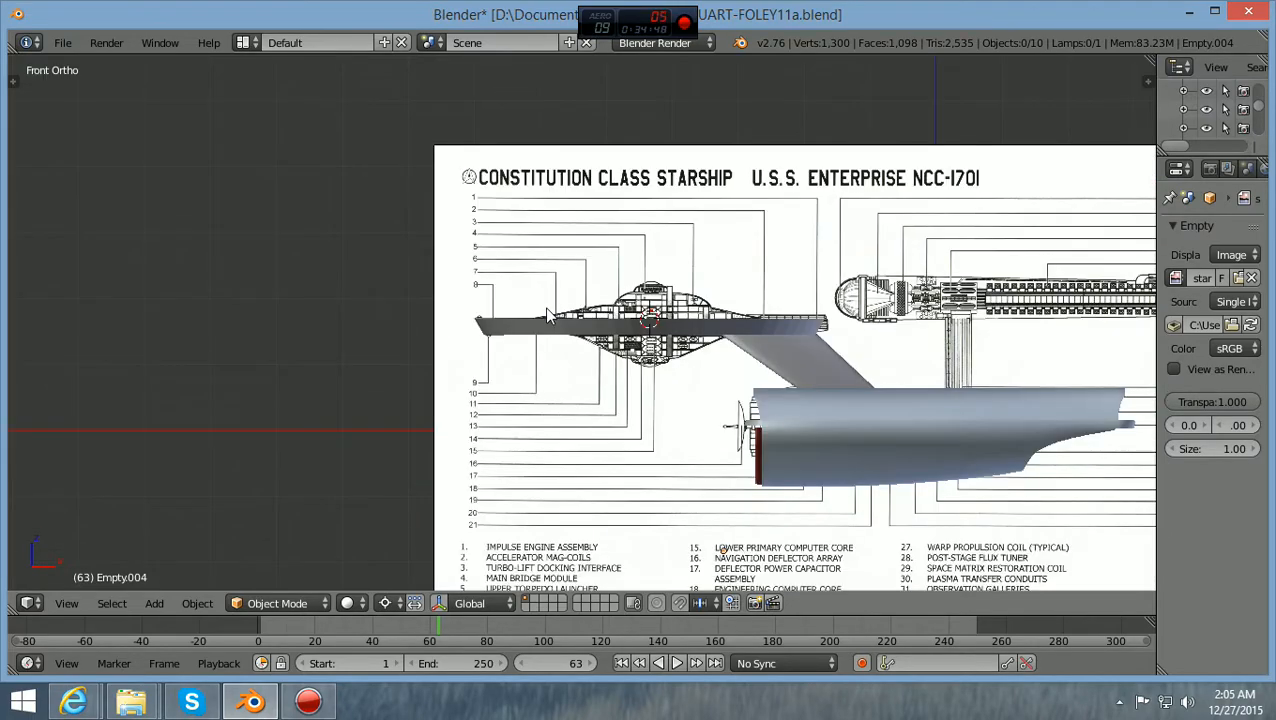
scroll(546, 316, "up", 5)
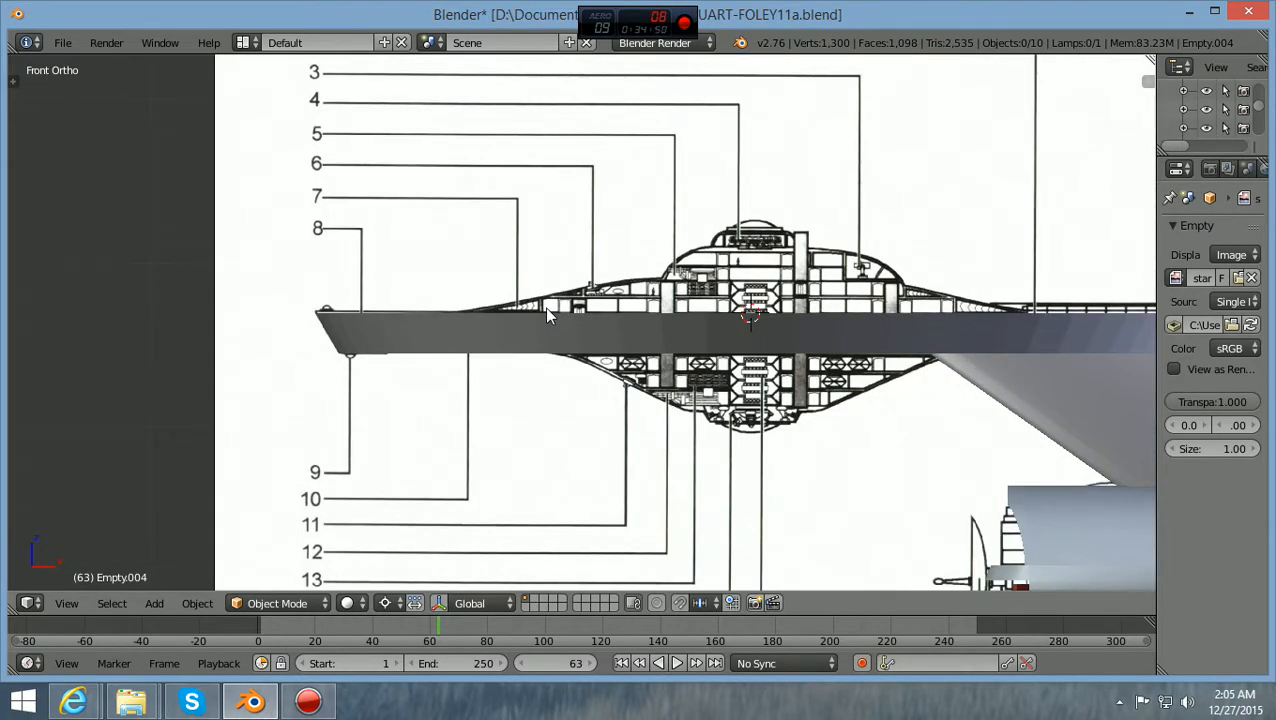
key("z")
scroll(558, 318, "up", 1)
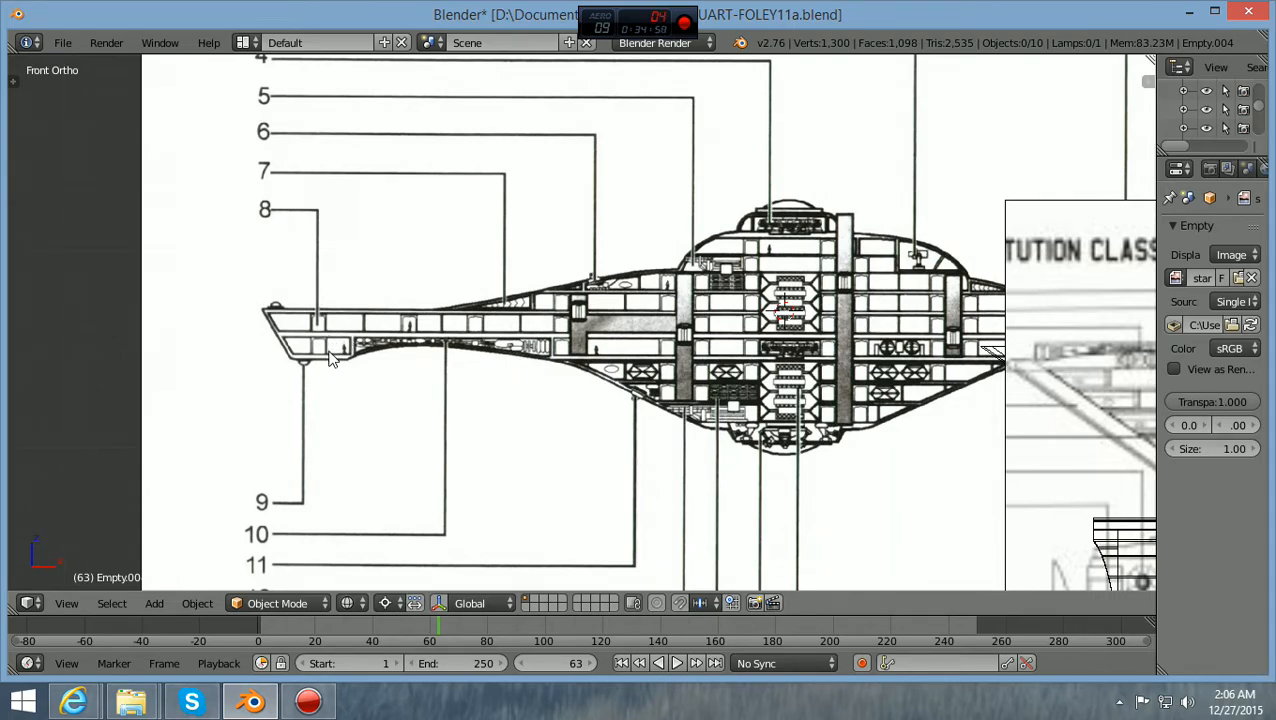
scroll(333, 360, "up", 3)
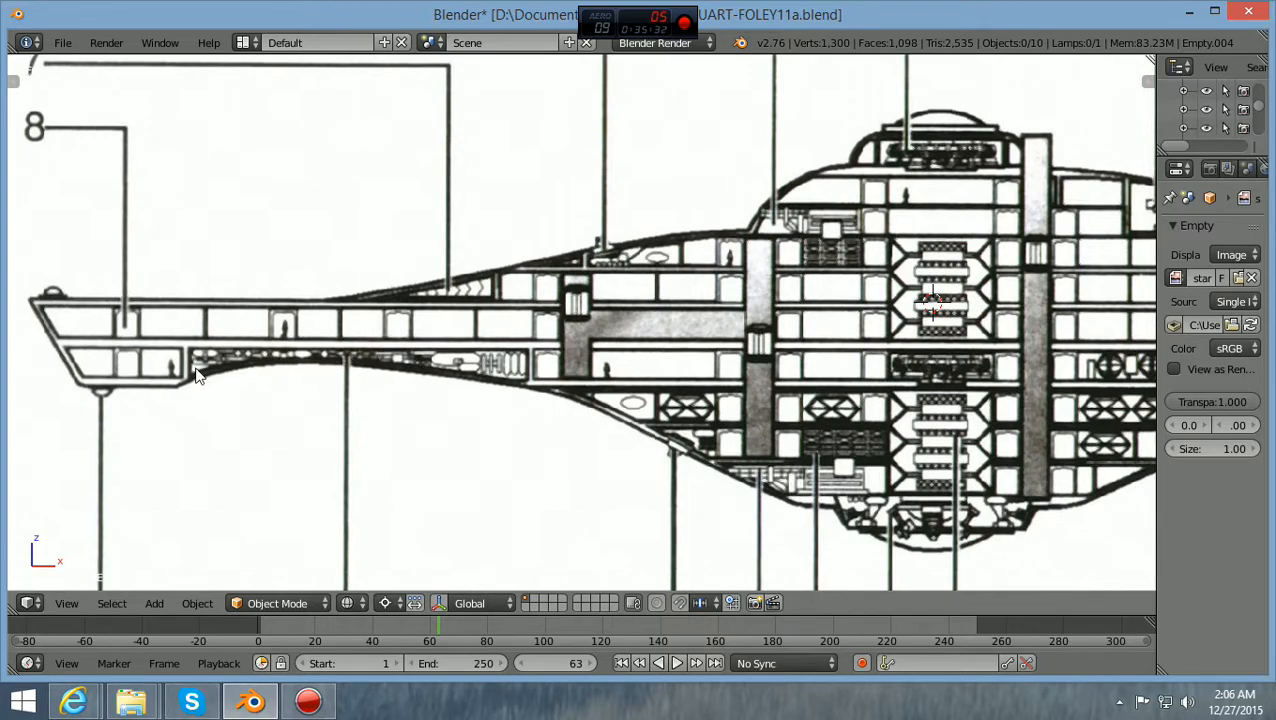
scroll(392, 362, "down", 1)
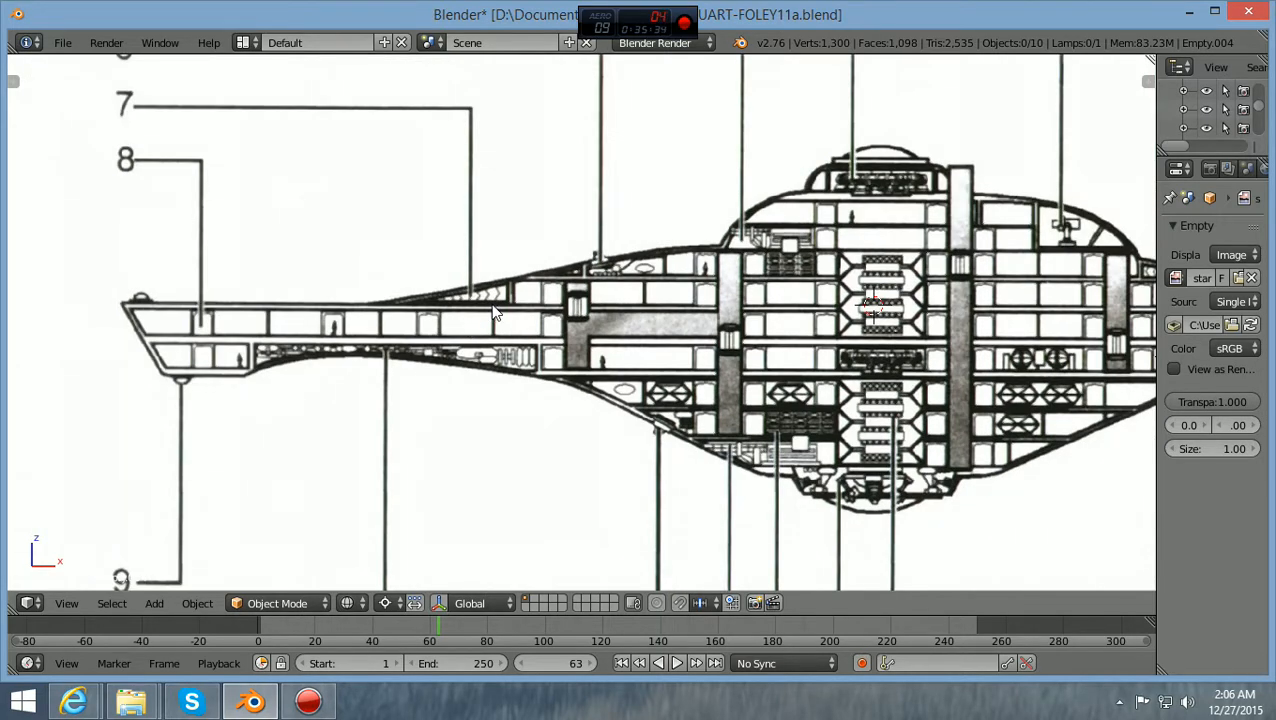
scroll(493, 312, "up", 6, "ctrl")
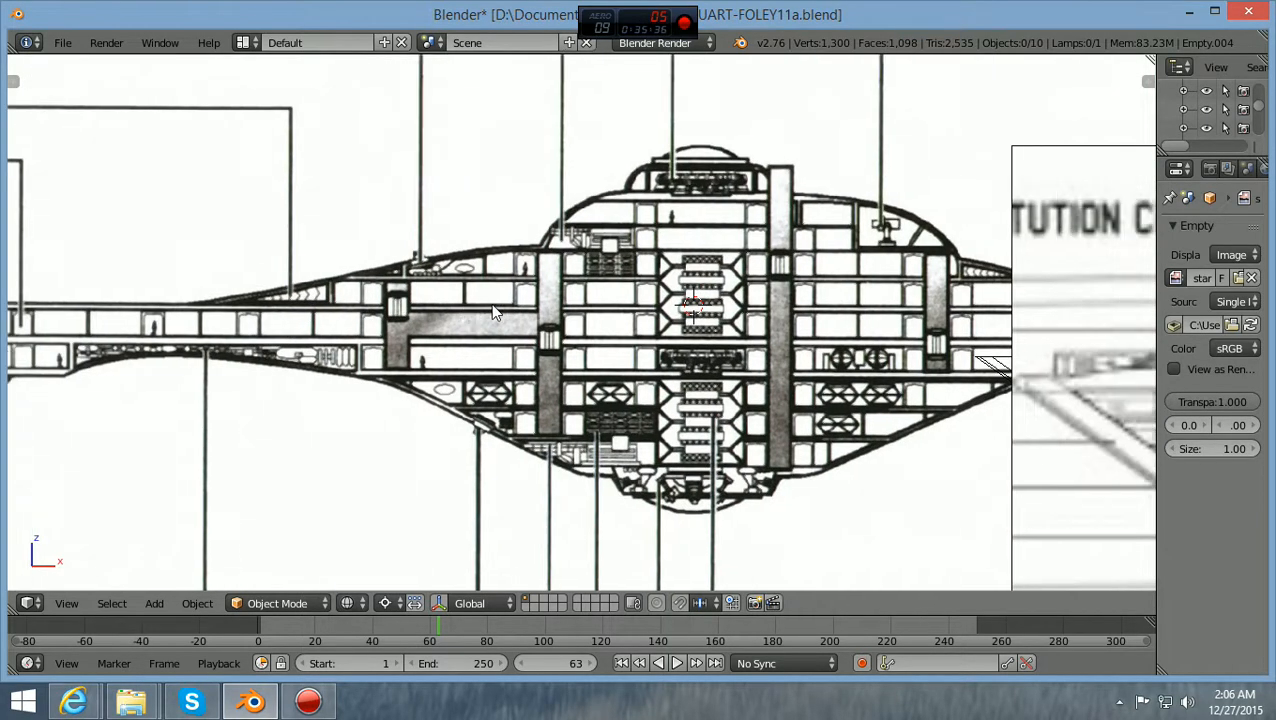
scroll(412, 284, "up", 1)
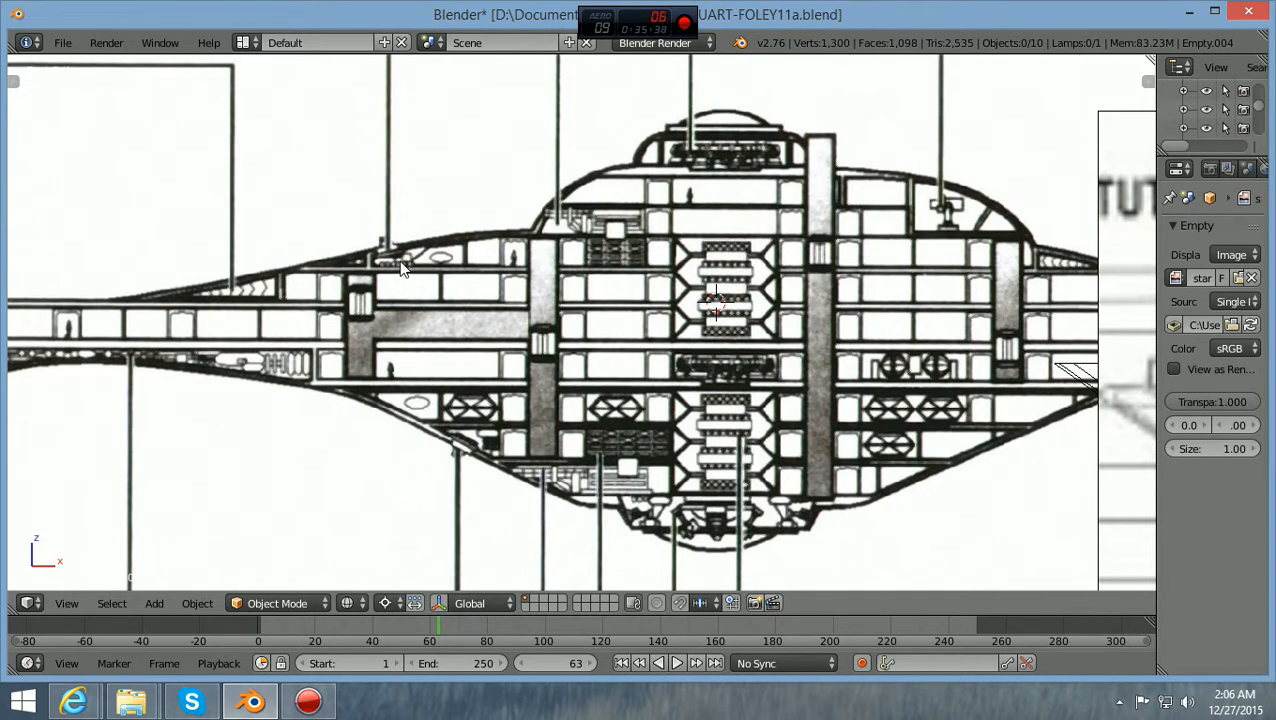
scroll(590, 282, "down", 1)
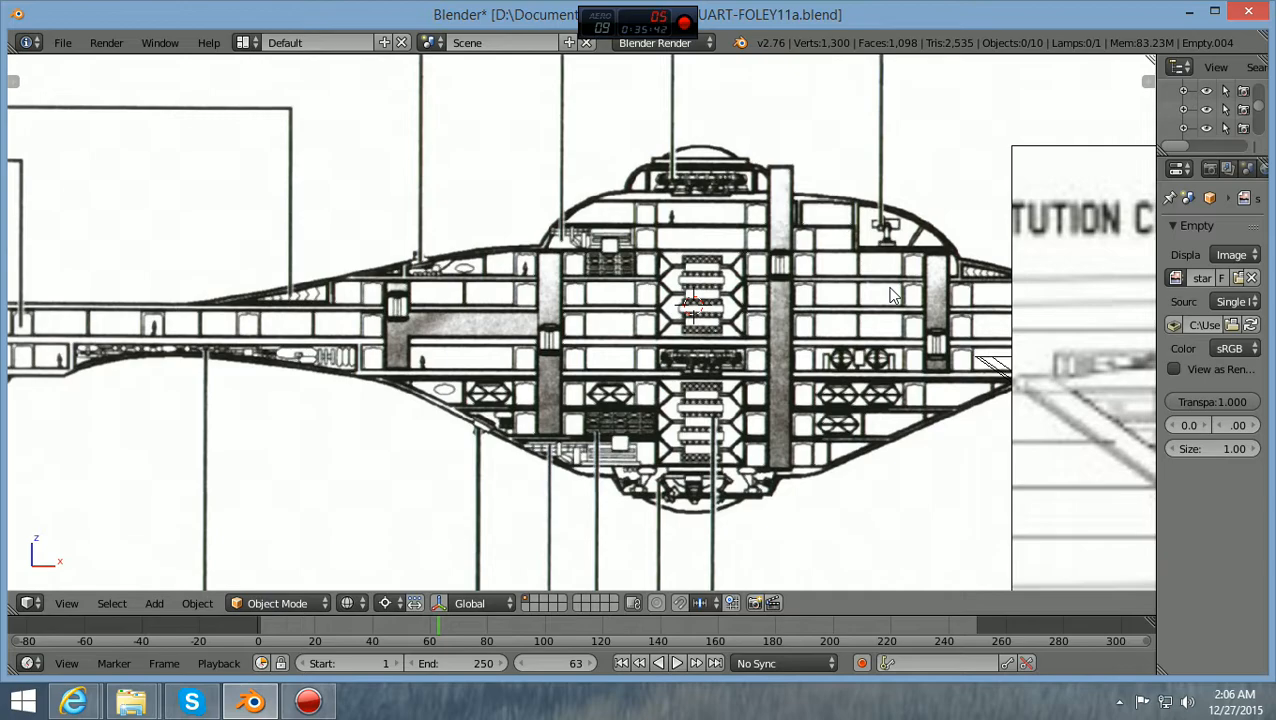
scroll(893, 295, "down", 3)
scroll(893, 295, "up", 1)
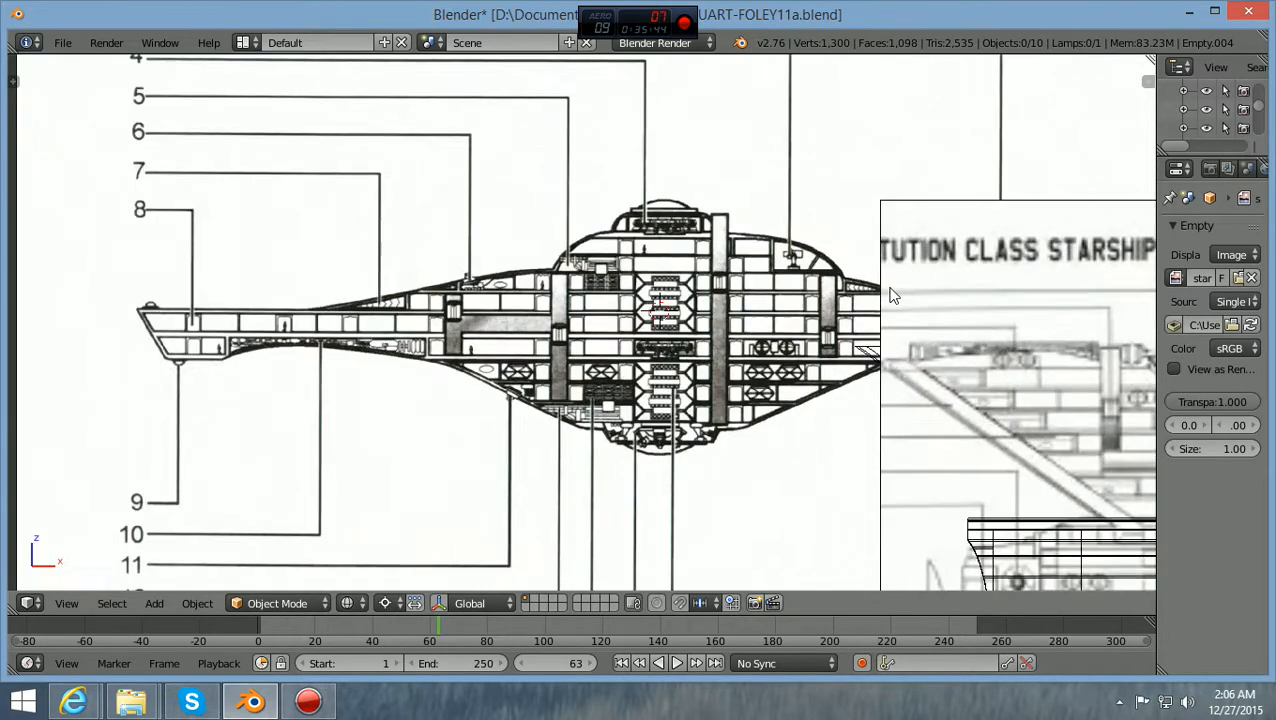
scroll(893, 295, "up", 2)
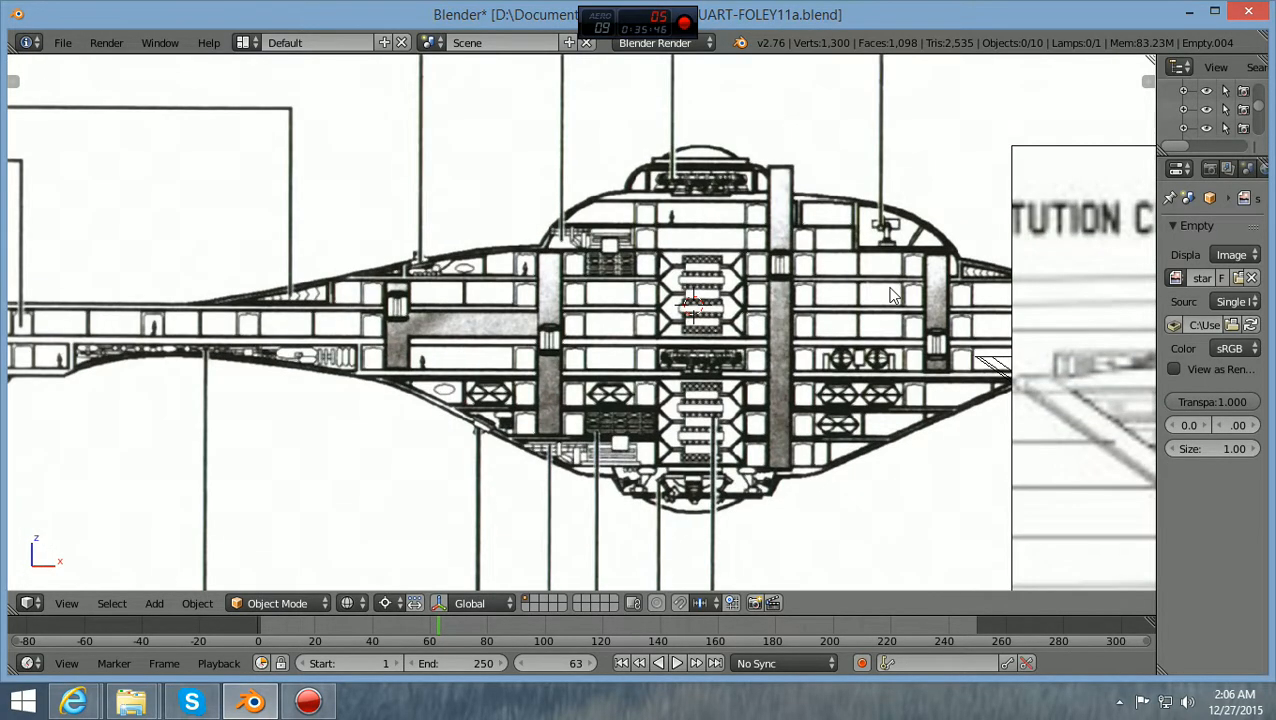
Examine the upper hull slope and curved underside between the rim and central domes in the Constitution Class saucer cross-section
scroll(872, 275, "down", 2)
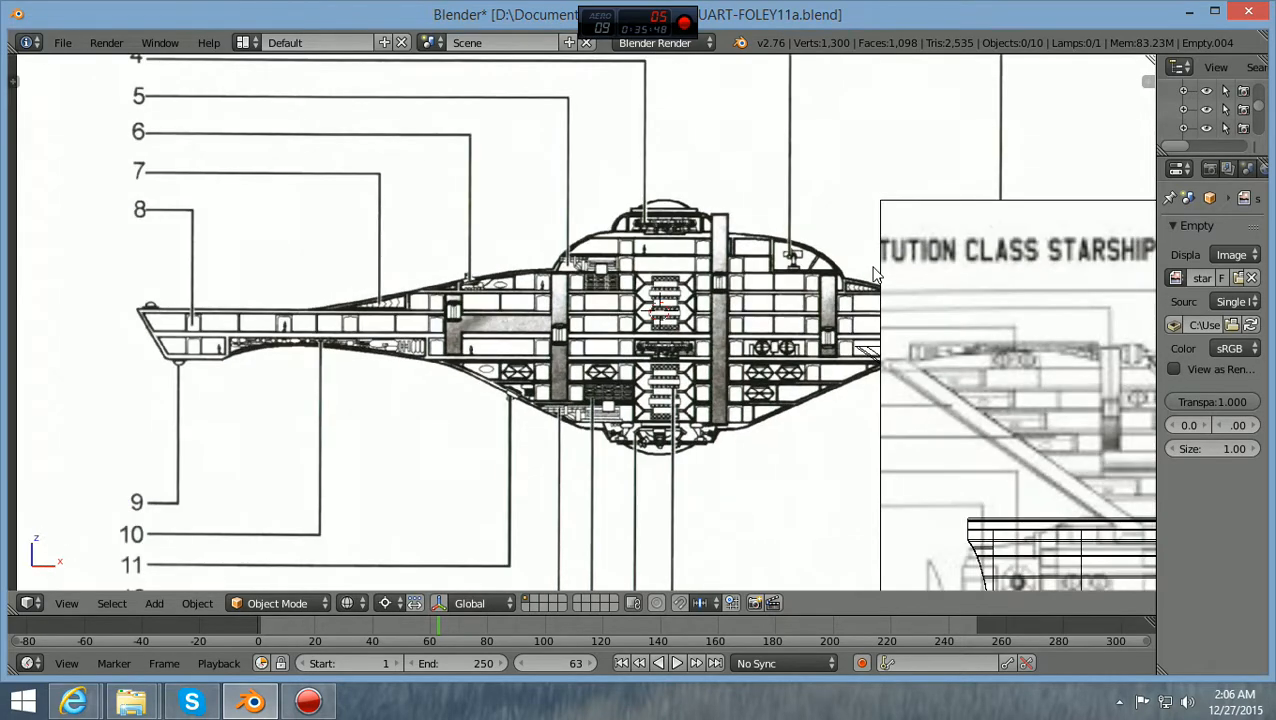
scroll(860, 255, "up", 2)
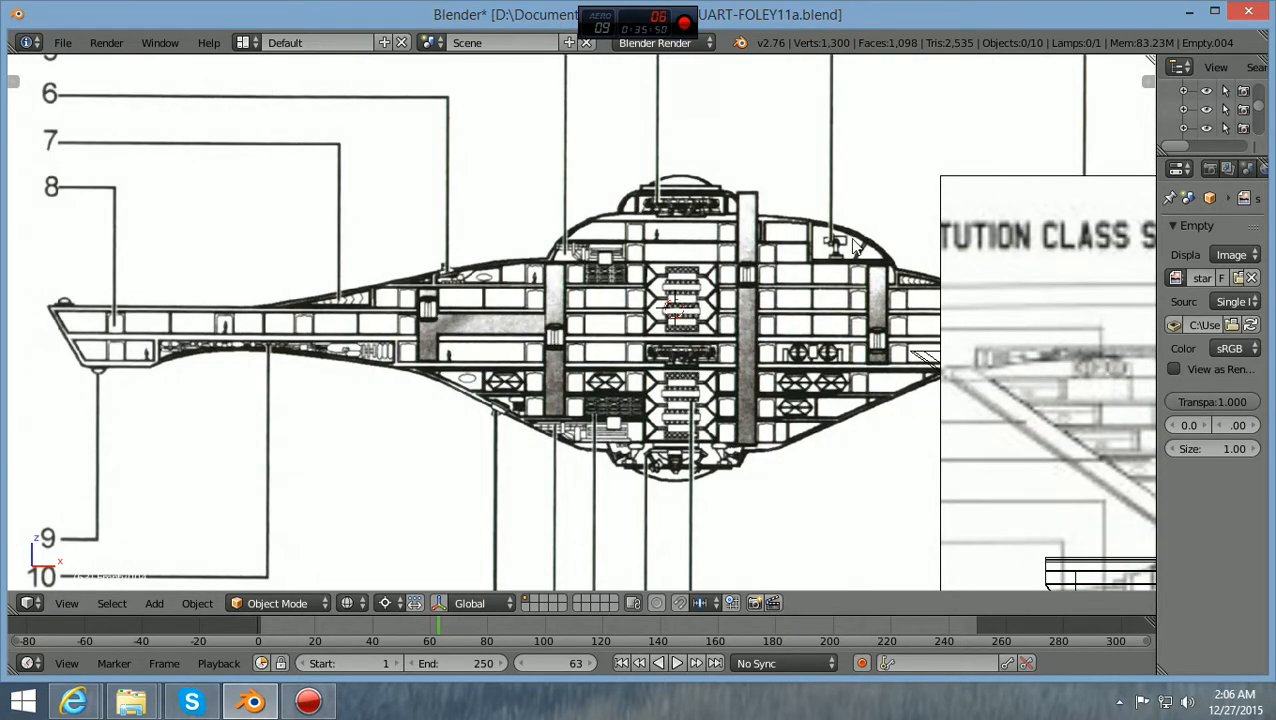
scroll(855, 247, "down", 2)
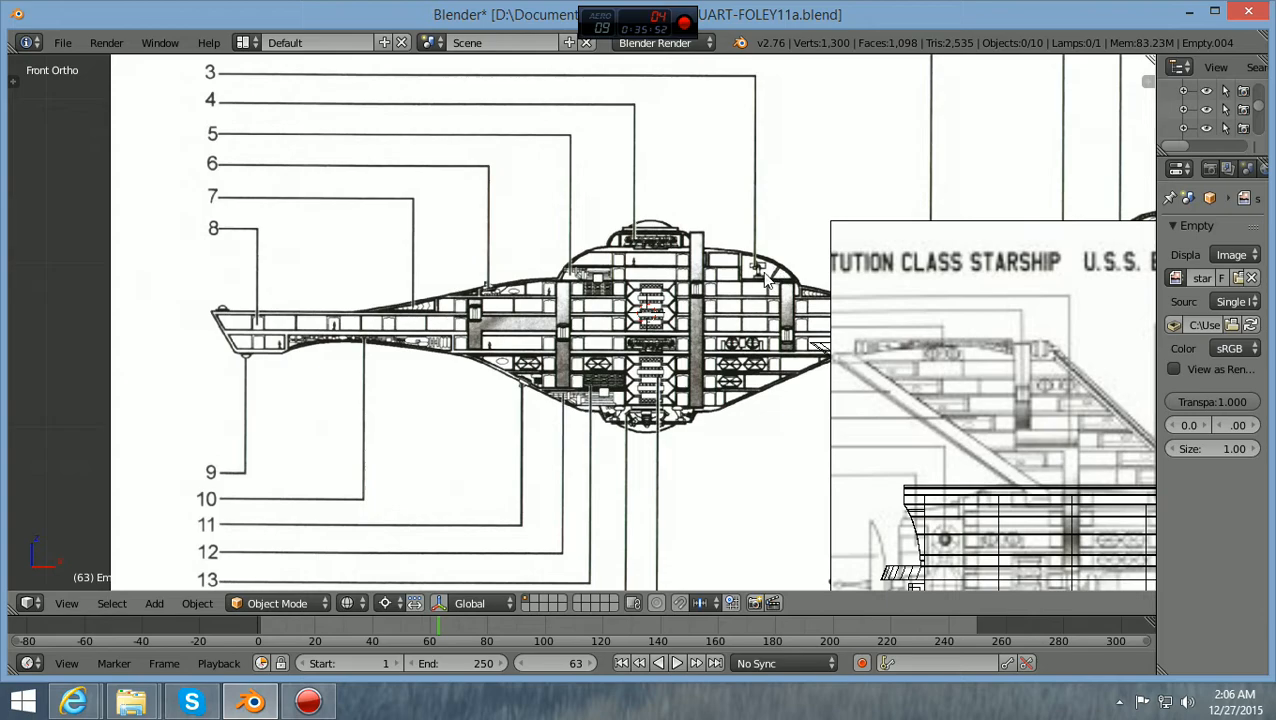
scroll(765, 272, "up", 1)
scroll(540, 265, "up", 2)
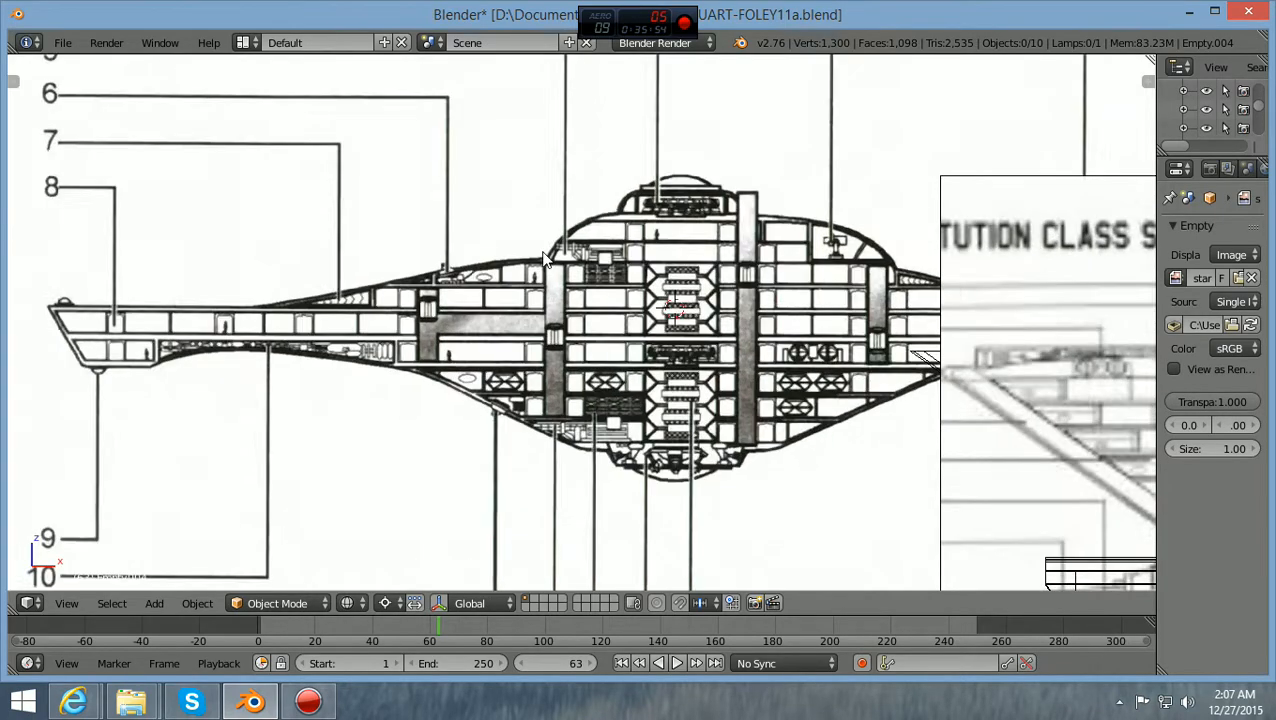
scroll(570, 243, "up", 1)
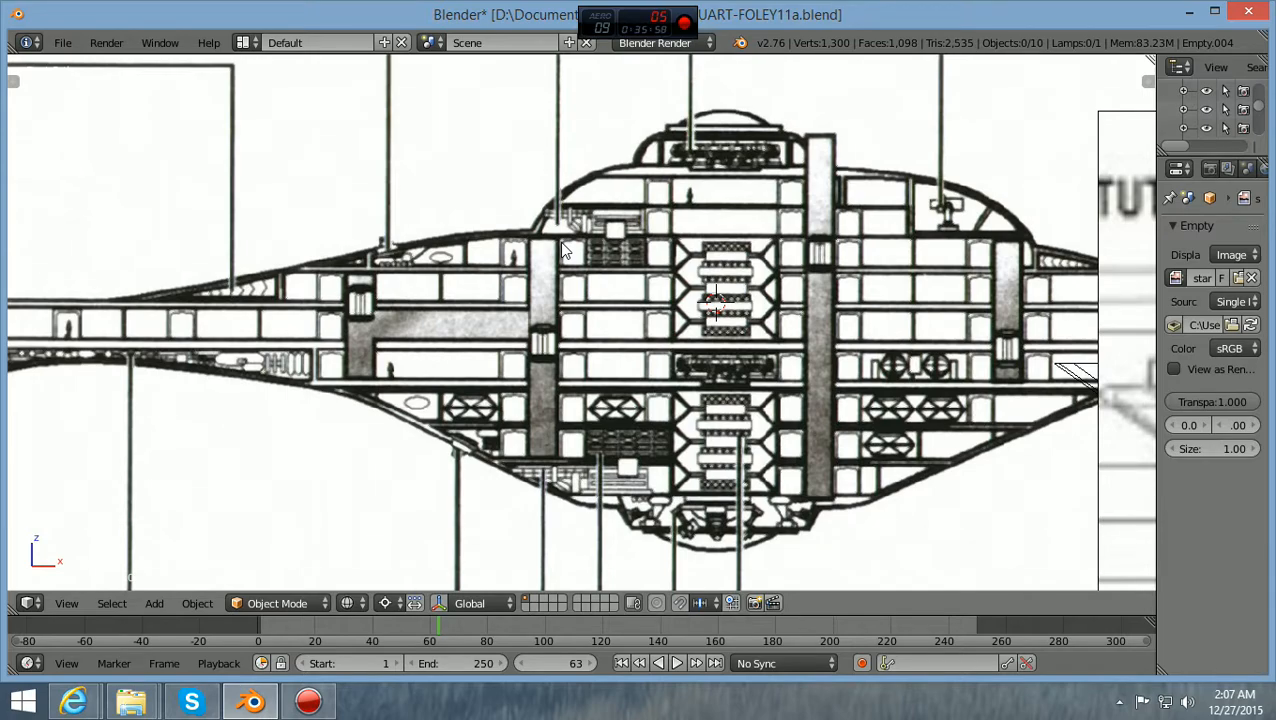
scroll(563, 250, "down", 2)
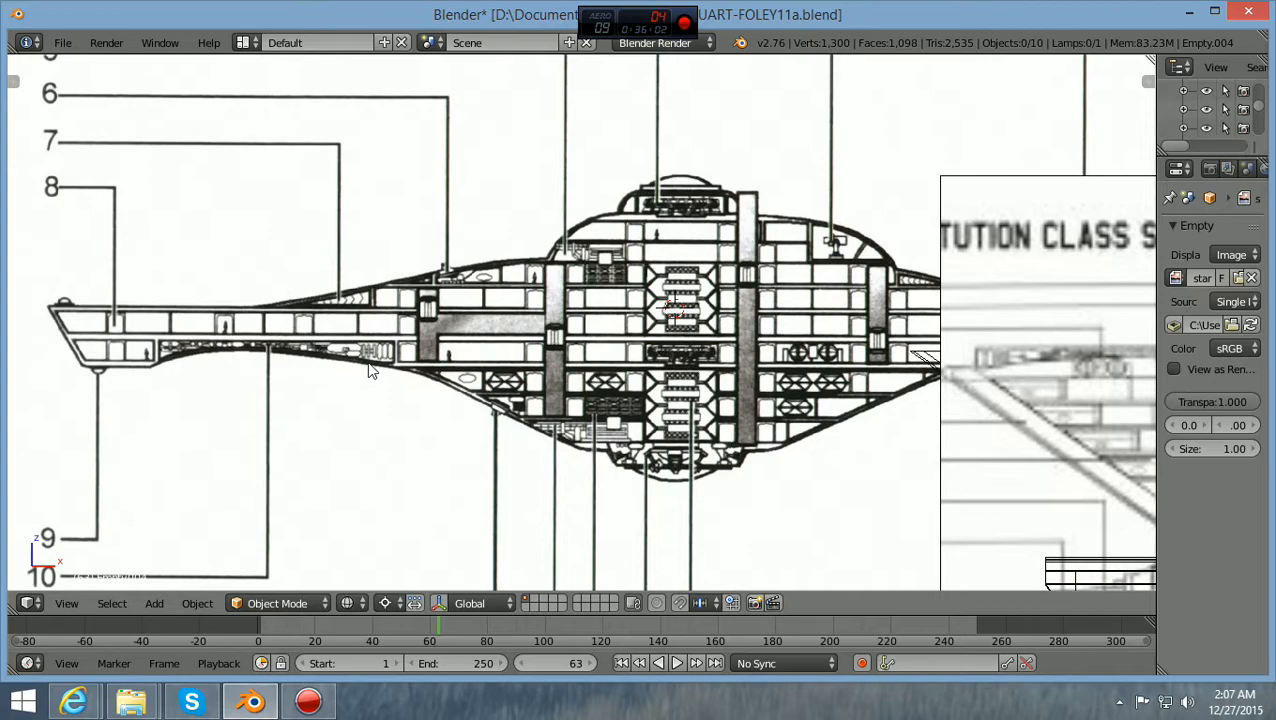
scroll(397, 373, "down", 1)
scroll(396, 373, "down", 3)
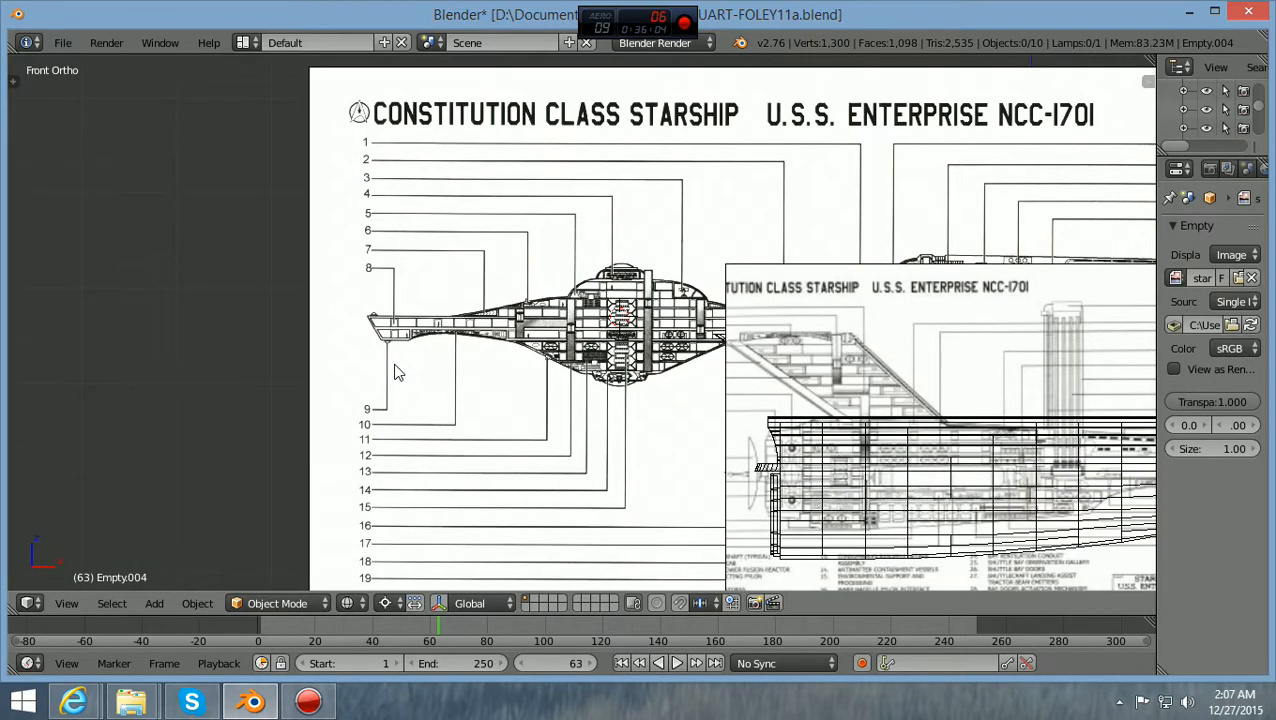
scroll(397, 373, "down", 2)
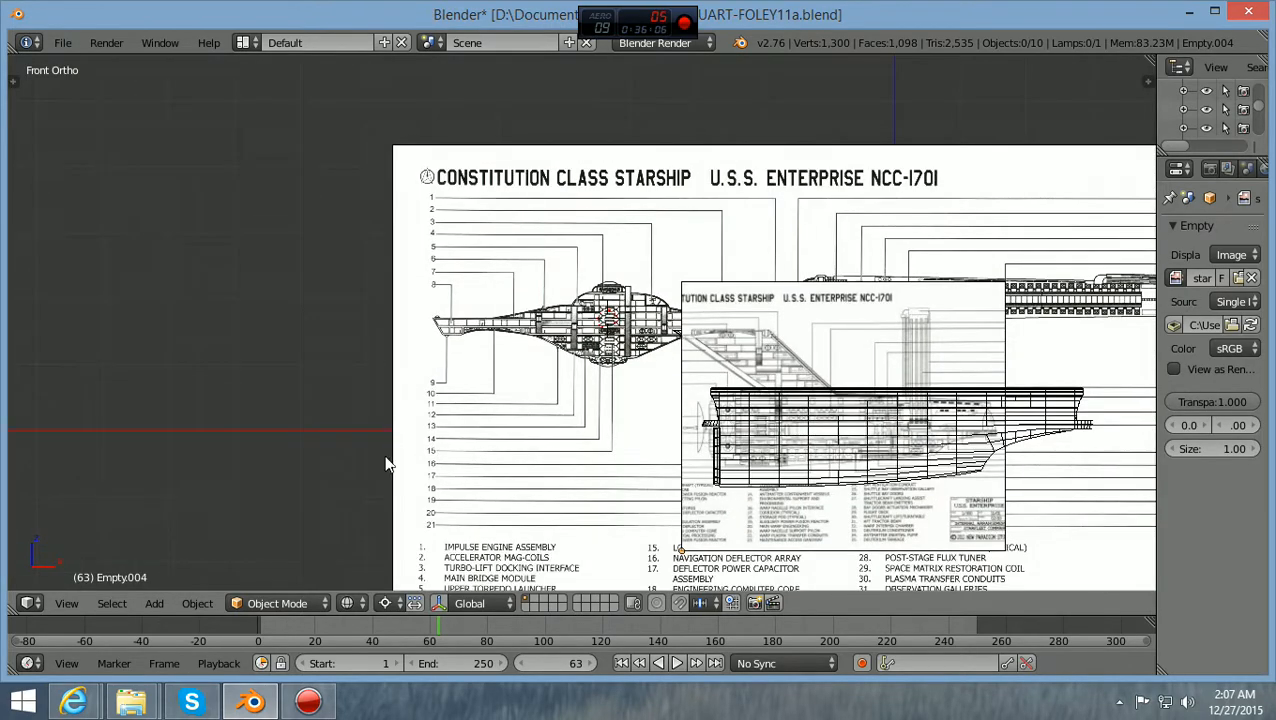
Switch to solid shading and check the saucer disc against the Constitution Class side profile and, at an angle, against the neck and hull
key("z")
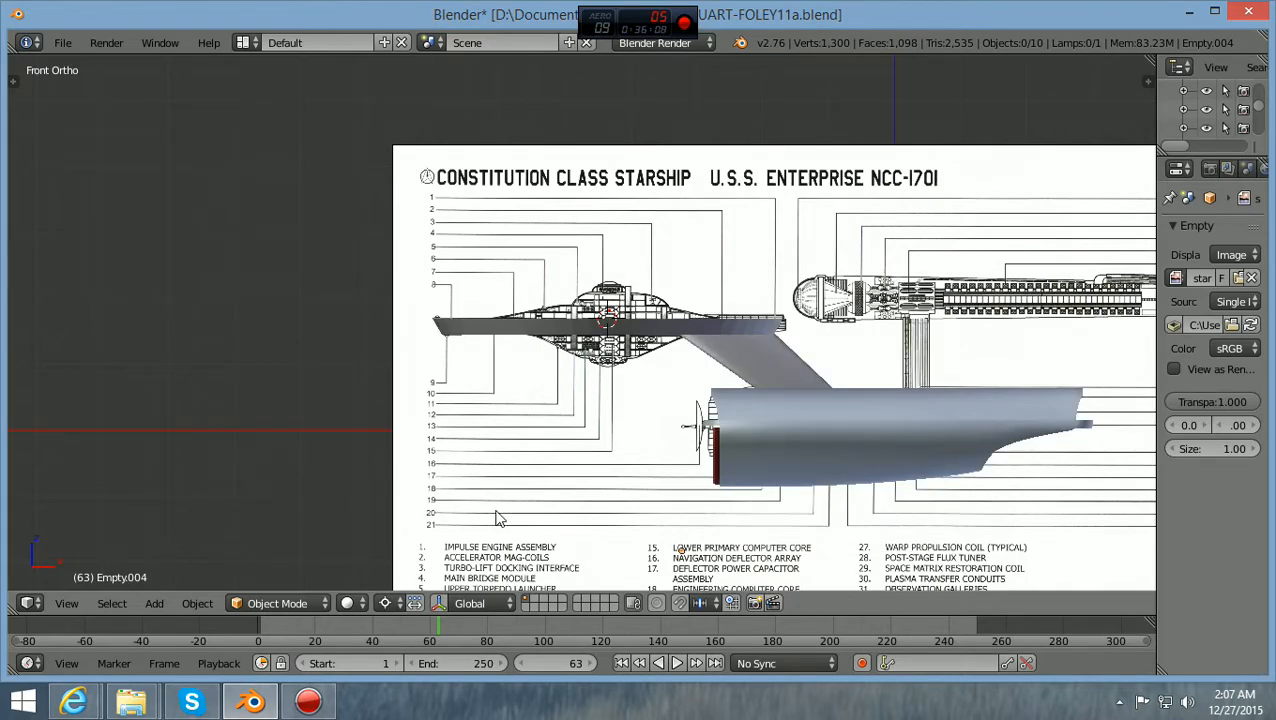
scroll(498, 518, "up", 2)
scroll(499, 517, "up", 8, "ctrl")
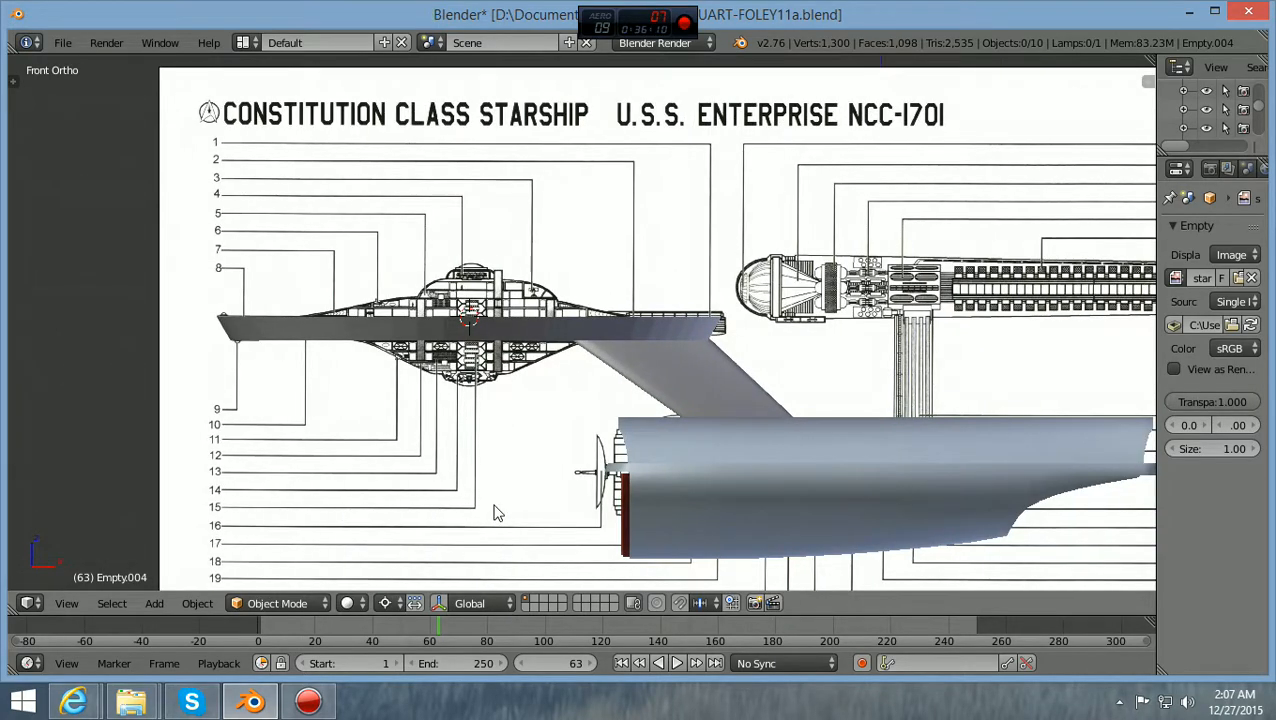
scroll(510, 438, "up", 3)
scroll(506, 428, "down", 2)
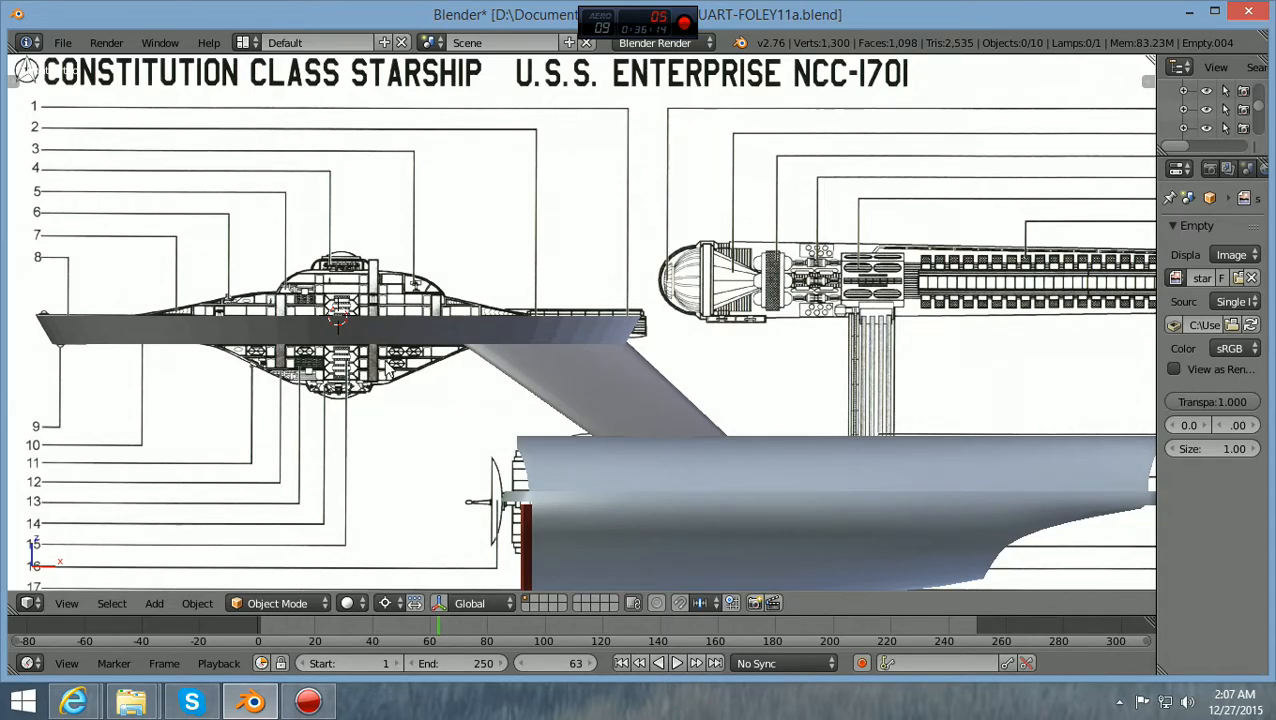
scroll(358, 355, "down", 1)
middle_click_drag(370, 366, 502, 374)
scroll(512, 381, "up", 3)
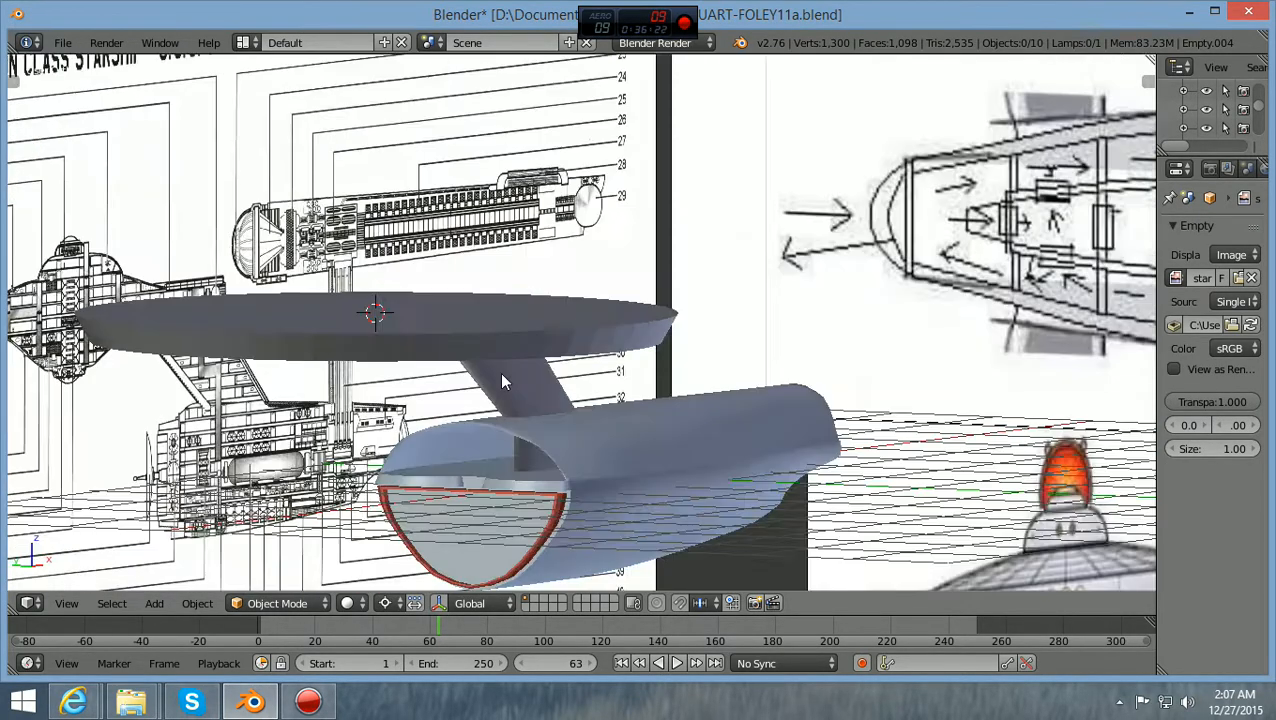
scroll(502, 374, "up", 2, "ctrl")
scroll(502, 374, "up", 1, "ctrl")
scroll(512, 386, "up", 1)
scroll(514, 388, "down", 4)
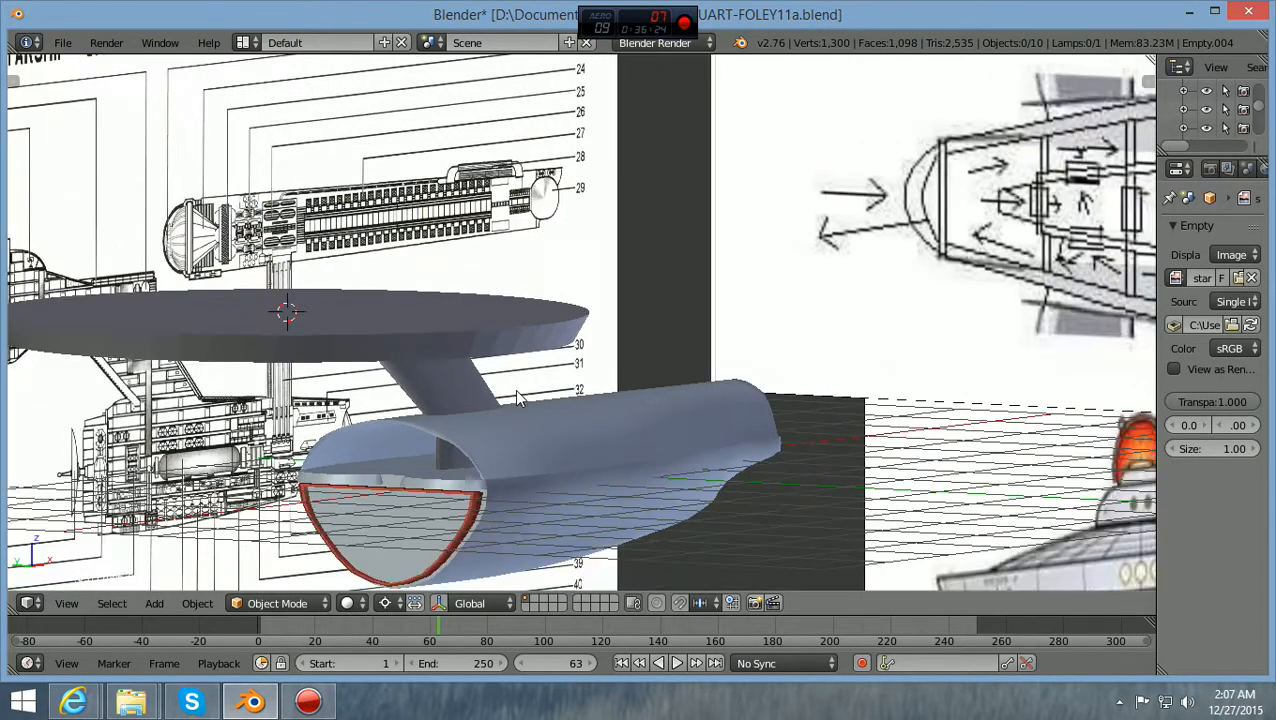
Inspect the disc and hull from above and compare the disc's outline with the blueprint's saucer plan in the top view
middle_click_drag(529, 403, 419, 512)
scroll(496, 471, "up", 1)
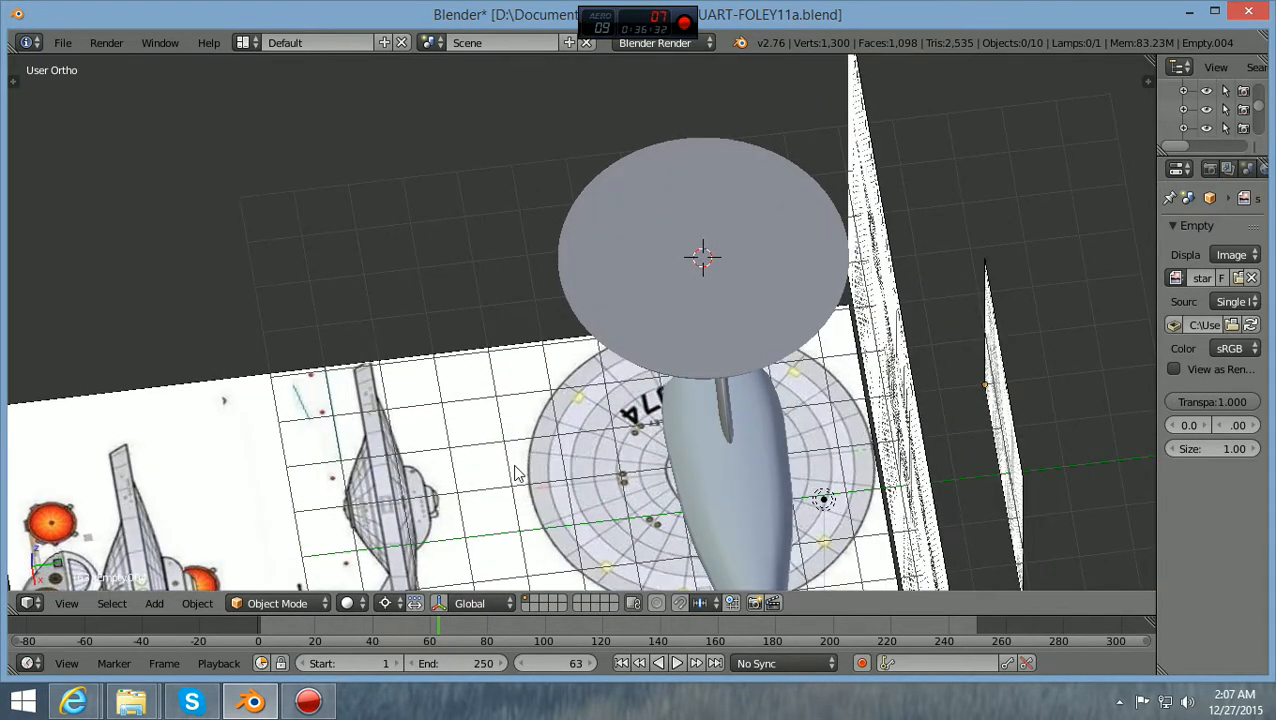
scroll(515, 467, "down", 1)
scroll(515, 466, "down", 5, "shift")
scroll(515, 466, "down", 3, "shift")
scroll(514, 466, "up", 3, "ctrl")
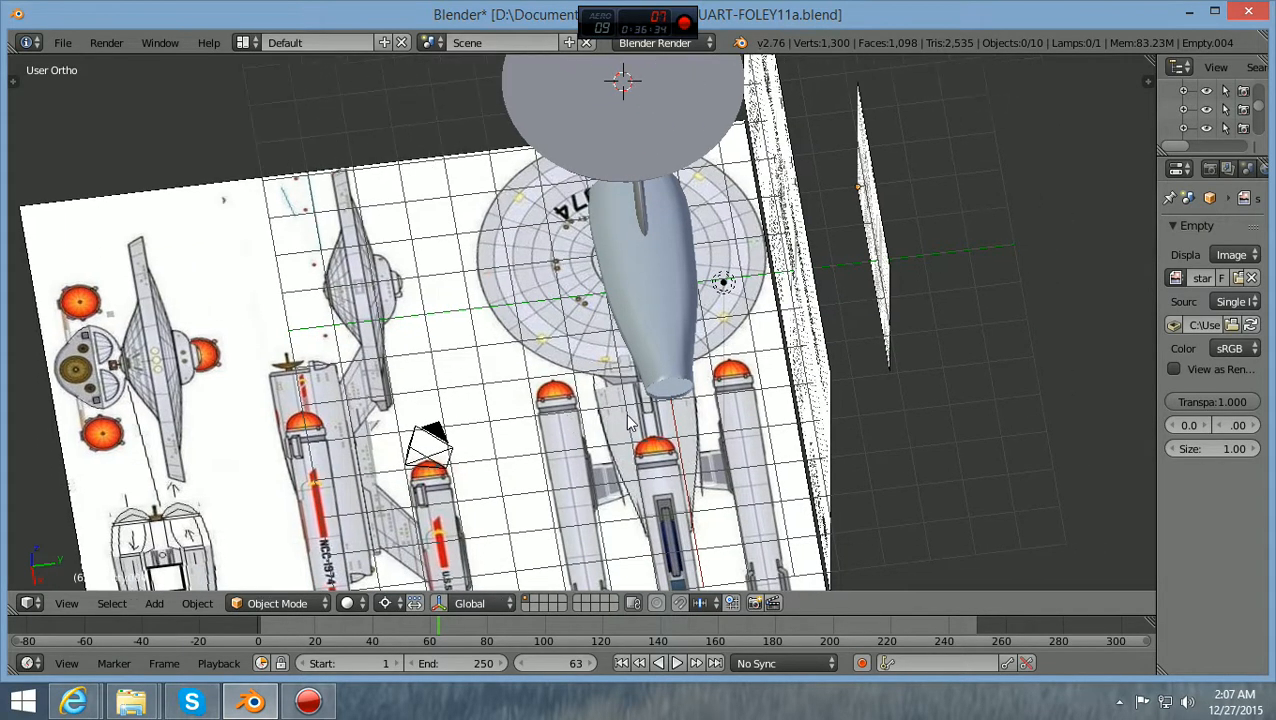
scroll(515, 466, "up", 2)
scroll(627, 414, "up", 5, "shift")
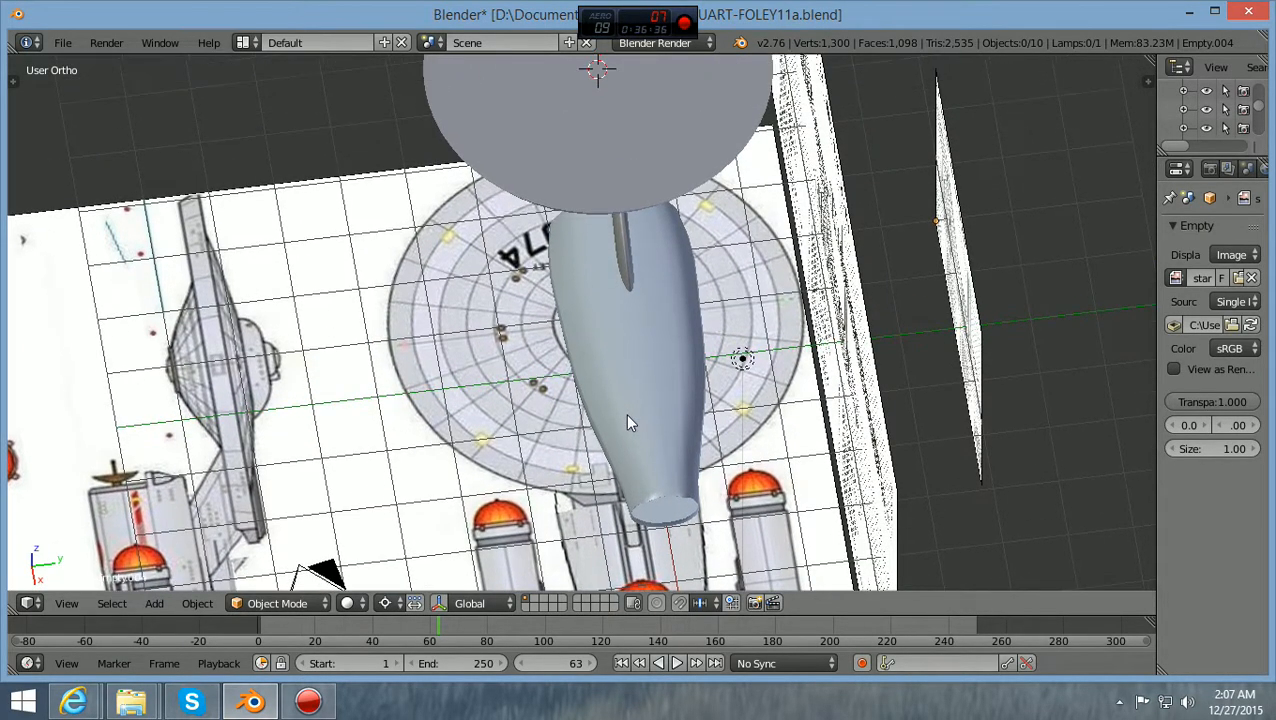
scroll(627, 414, "down", 3)
scroll(627, 415, "down", 2)
scroll(627, 415, "up", 3)
scroll(627, 415, "down", 1)
middle_click_drag(626, 415, 680, 420)
key("KP_7")
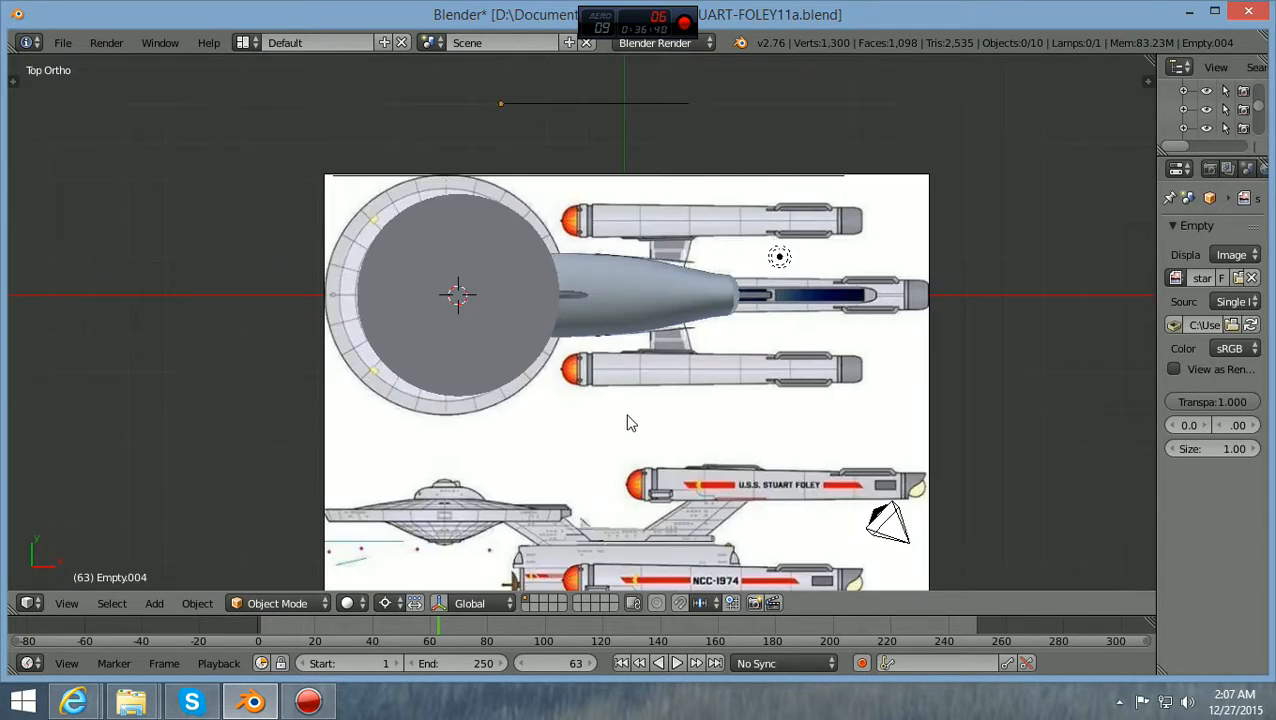
scroll(339, 251, "up", 2)
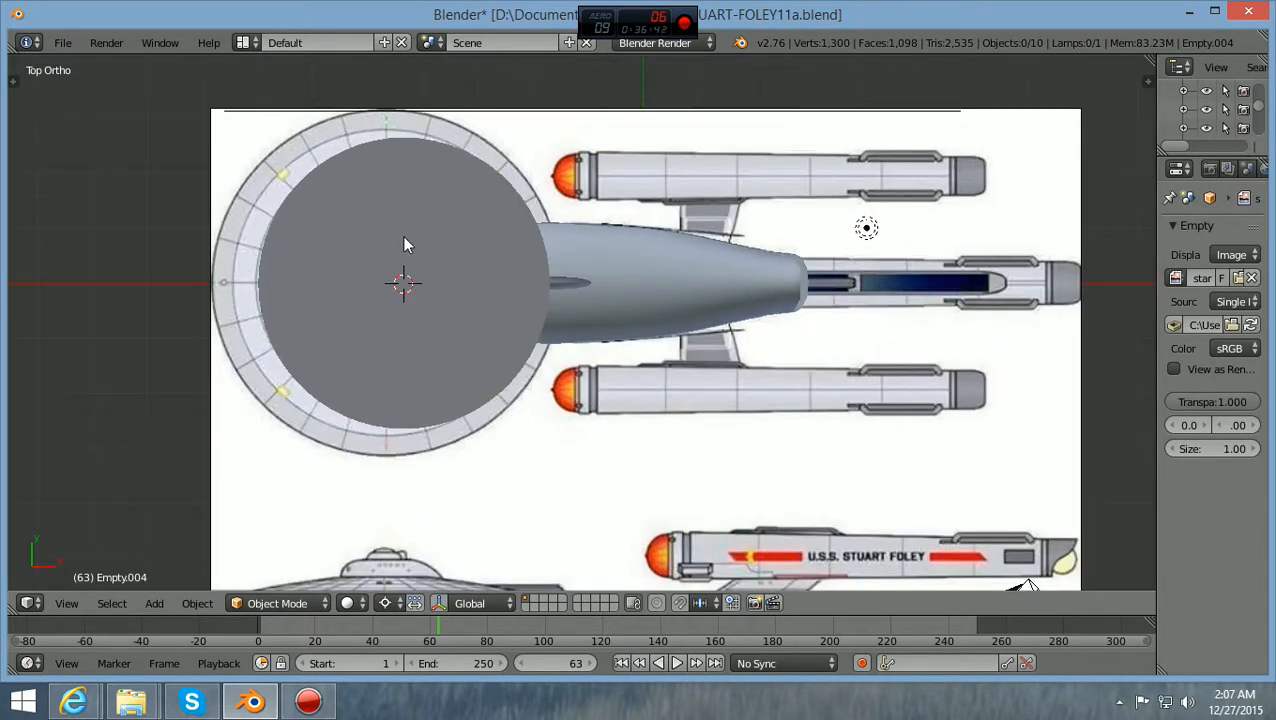
Check the disc in the front view, and examine the saucer in the blueprint's front elevation of the ship from the right side
key("KP_1")
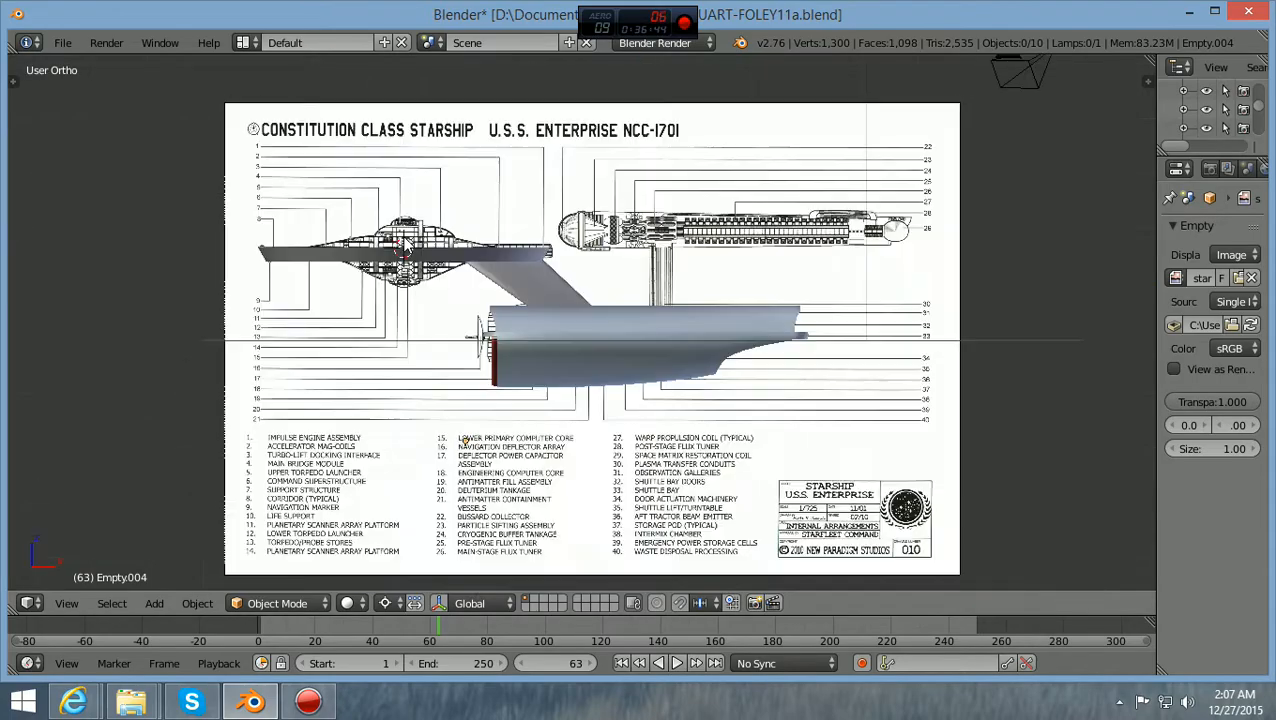
scroll(405, 245, "up", 4)
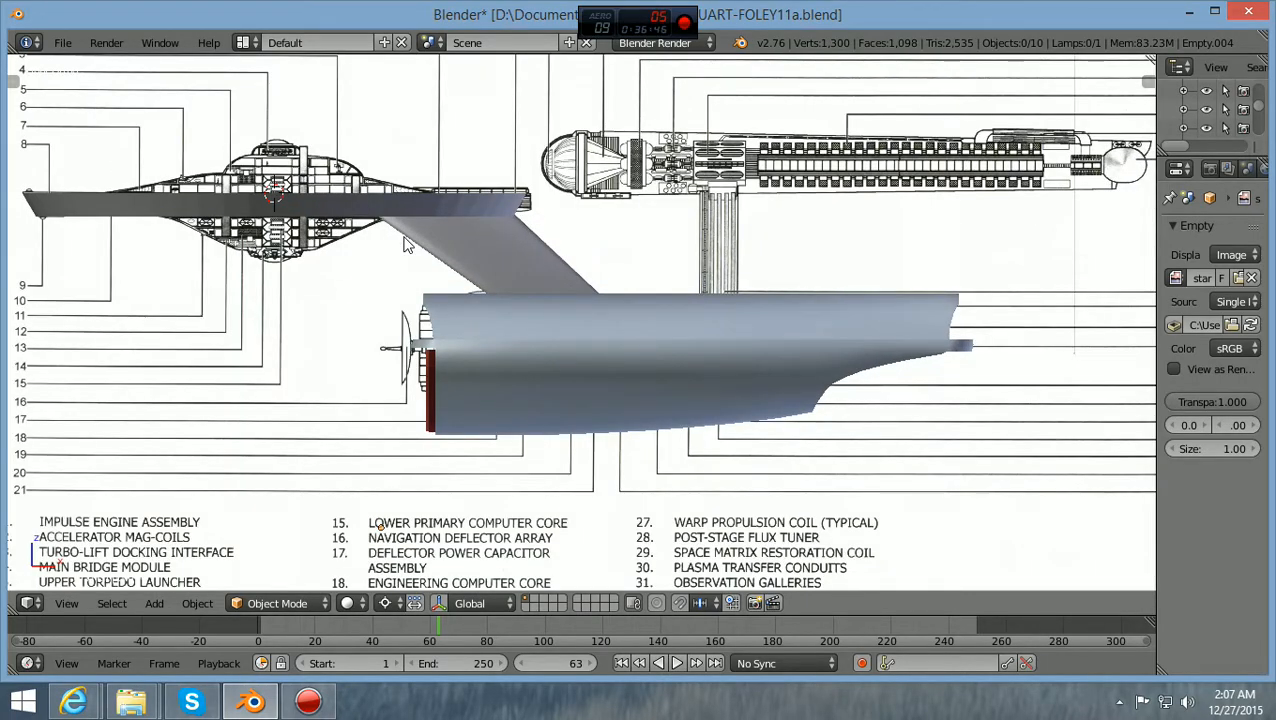
scroll(405, 245, "down", 4)
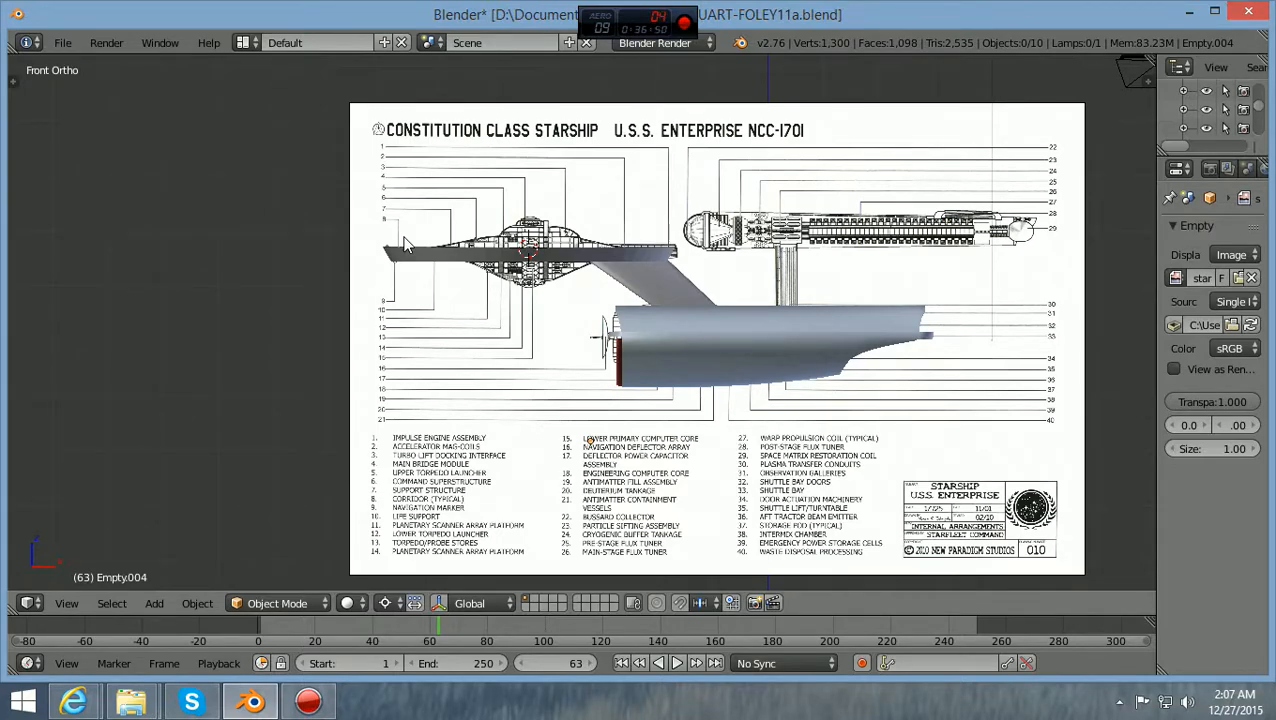
key("KP_3")
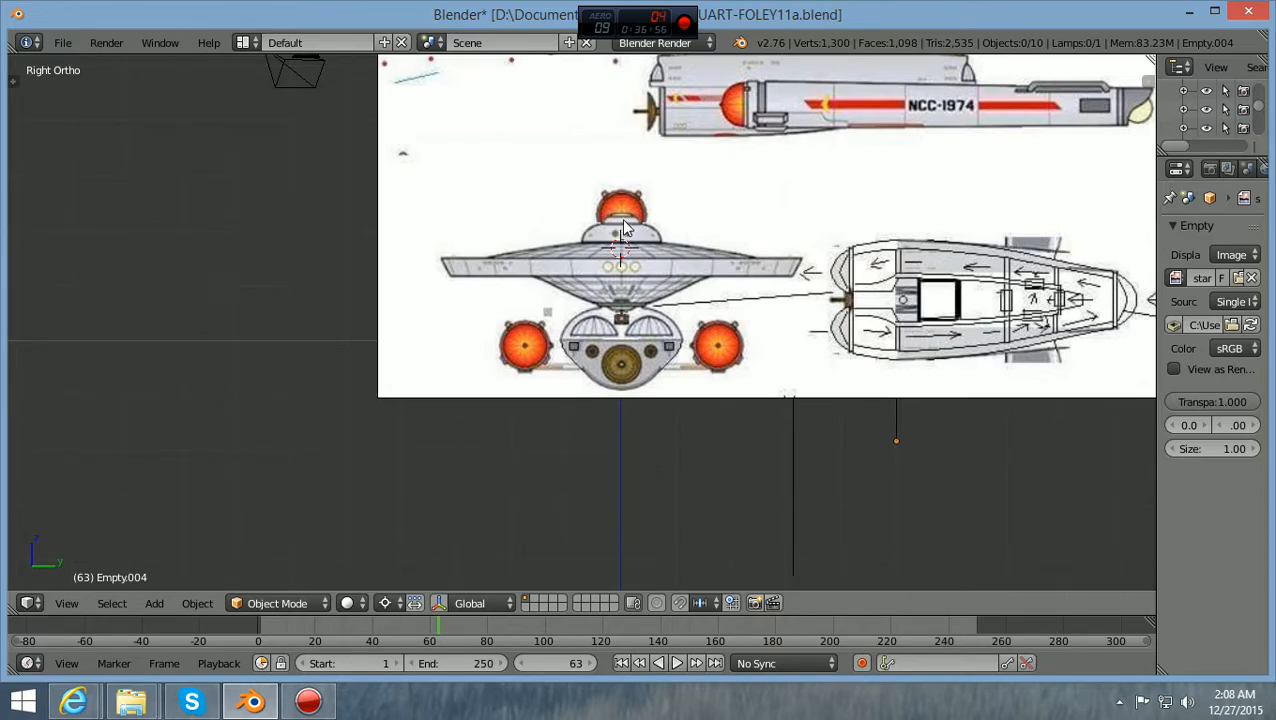
scroll(623, 228, "down", 2)
scroll(623, 228, "up", 1)
scroll(624, 250, "down", 1)
middle_click_drag(623, 253, 618, 255)
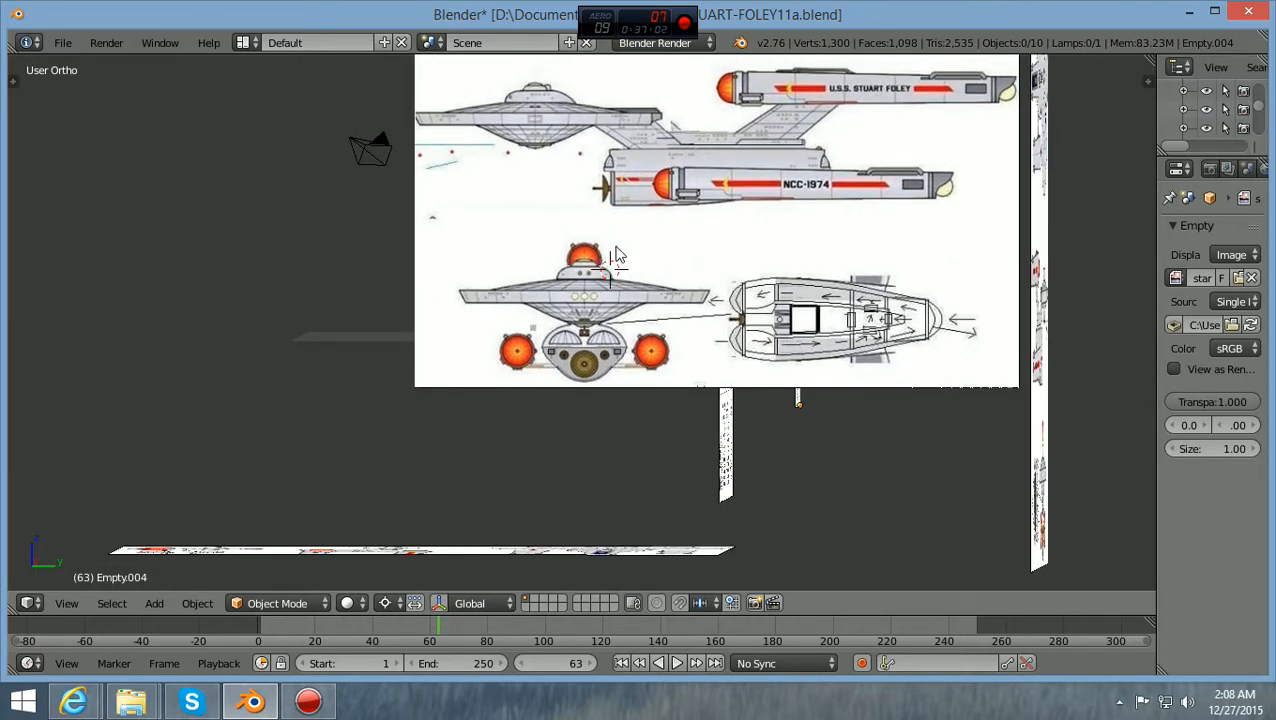
scroll(617, 256, "up", 2)
scroll(580, 230, "up", 3)
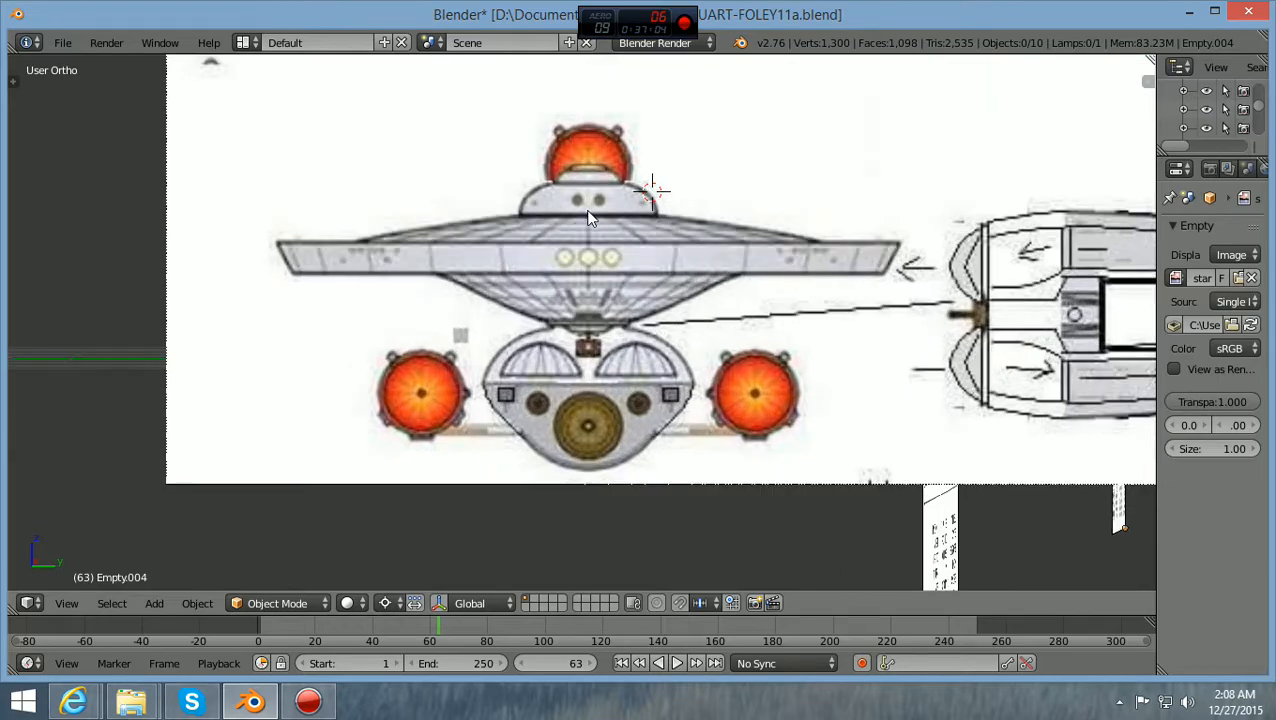
scroll(620, 220, "down", 2)
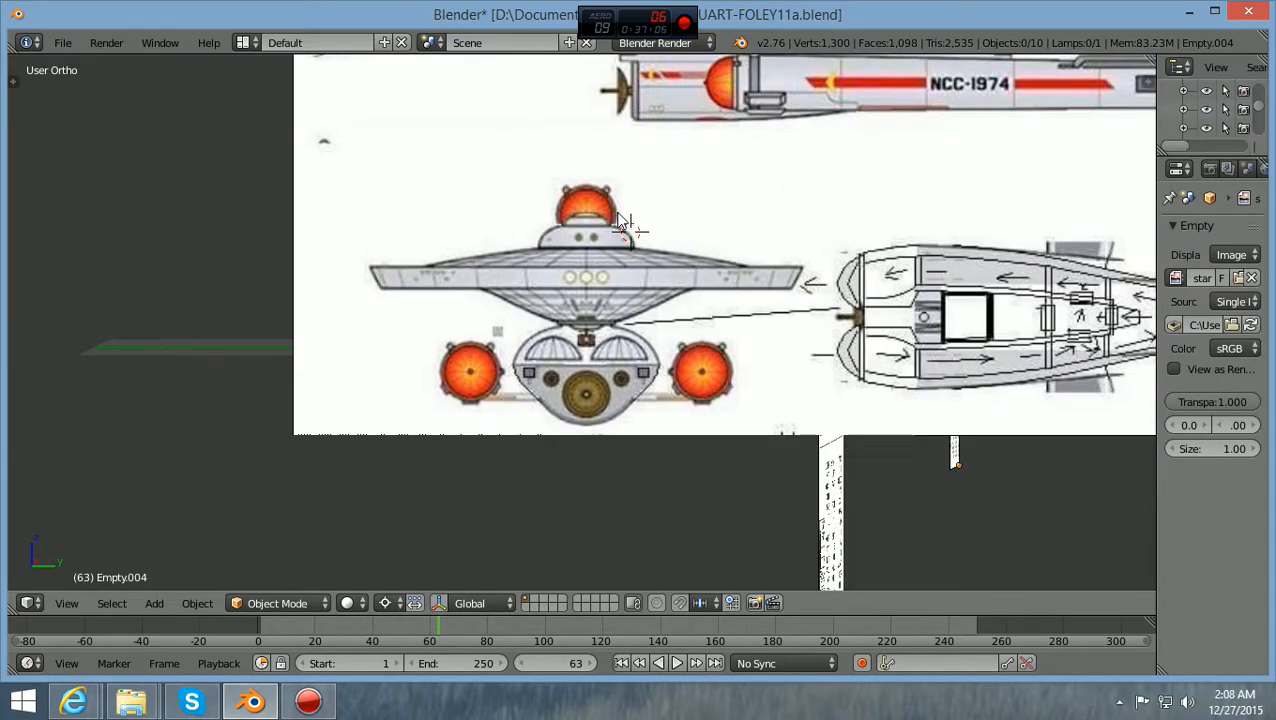
Compare the disc's thickness and sloped rim with the Constitution Class blueprint in the front view, and review the blueprint planes around the model
key("KP_1")
scroll(620, 220, "up", 3)
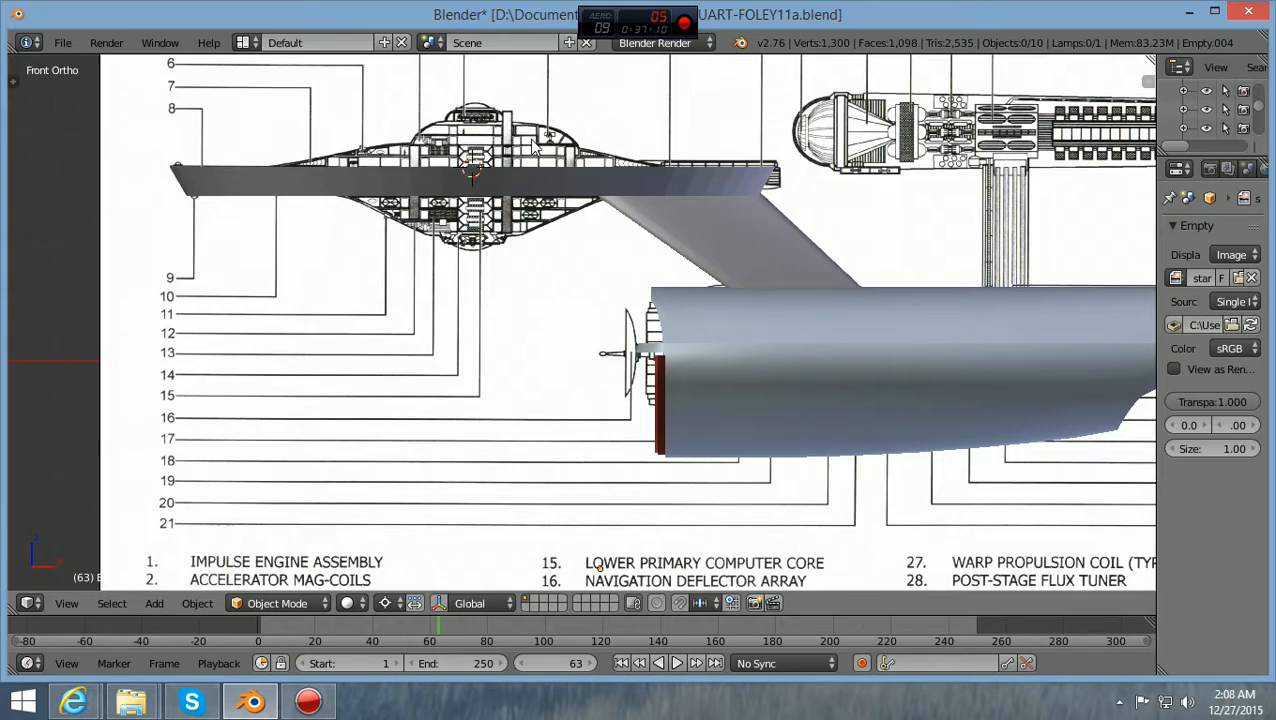
scroll(533, 144, "down", 1)
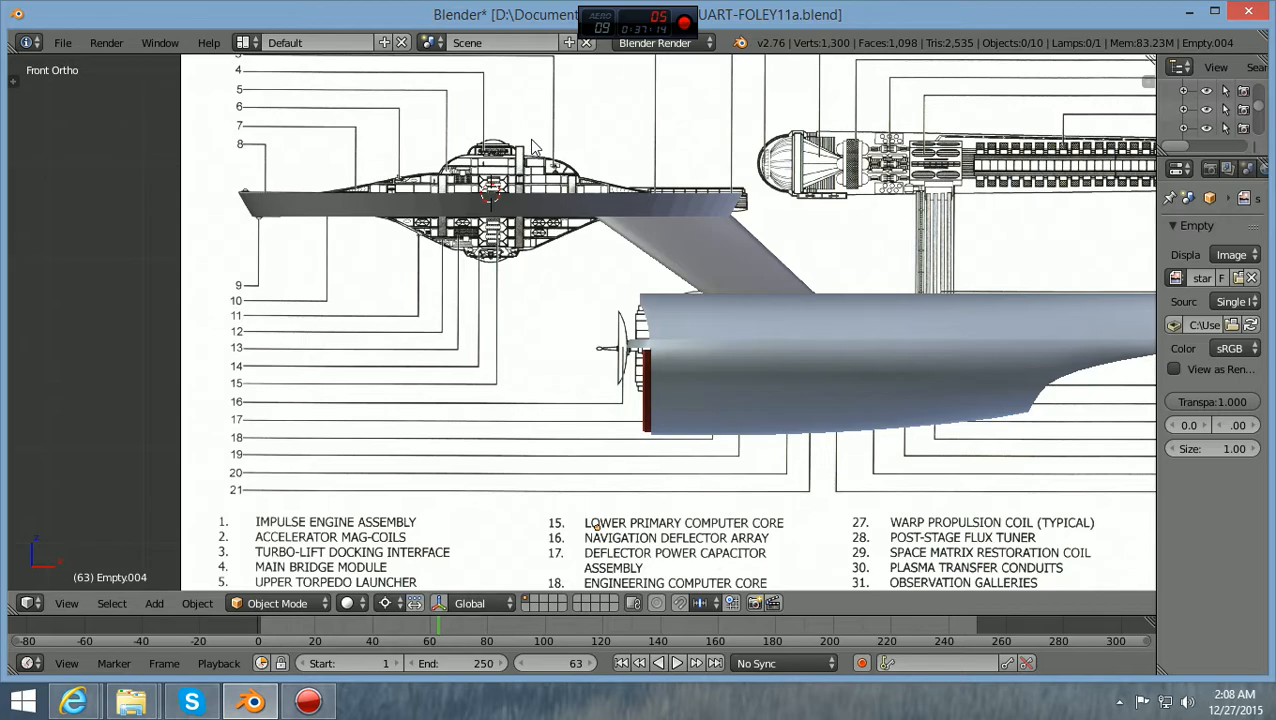
scroll(533, 145, "up", 1)
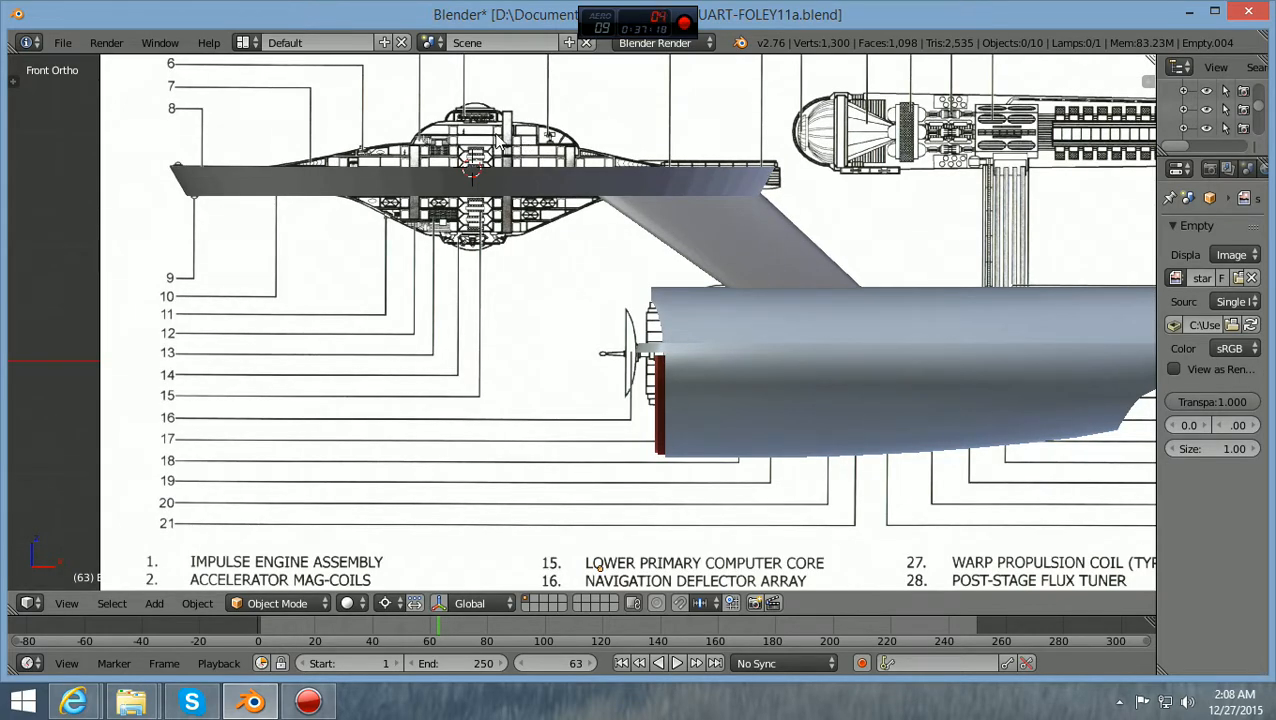
scroll(532, 138, "down", 5)
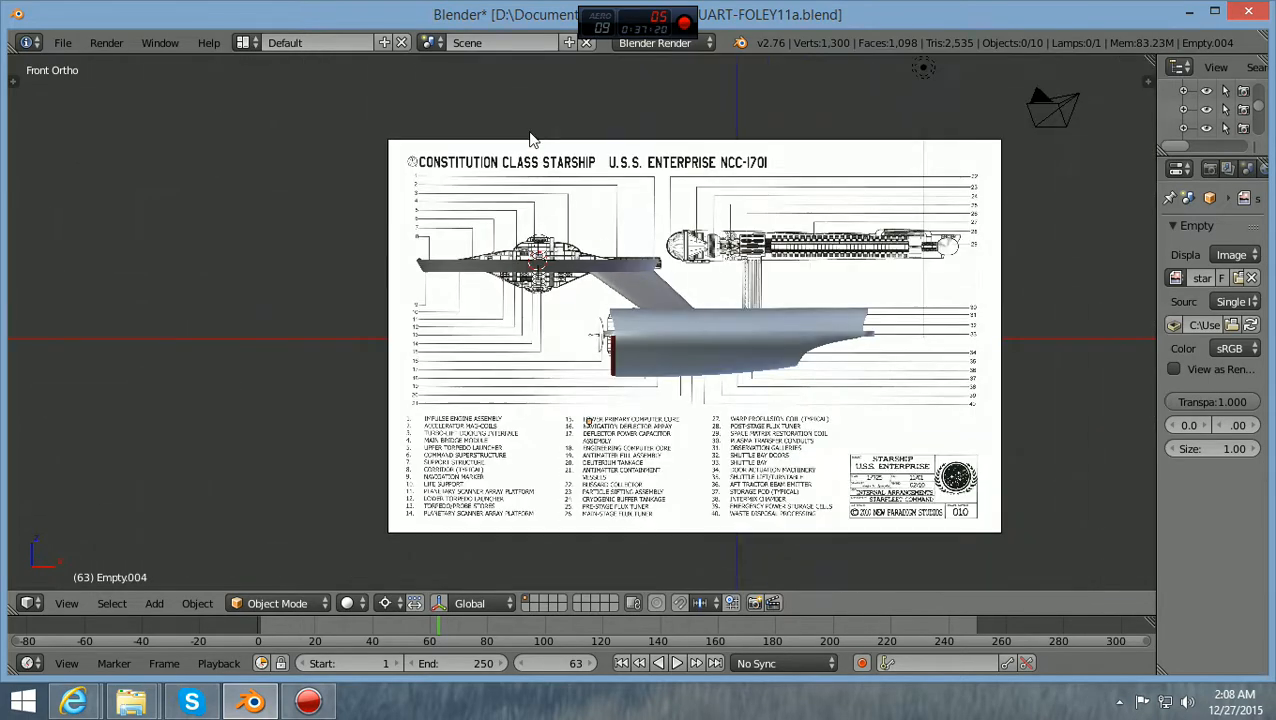
middle_click_drag(539, 150, 648, 178)
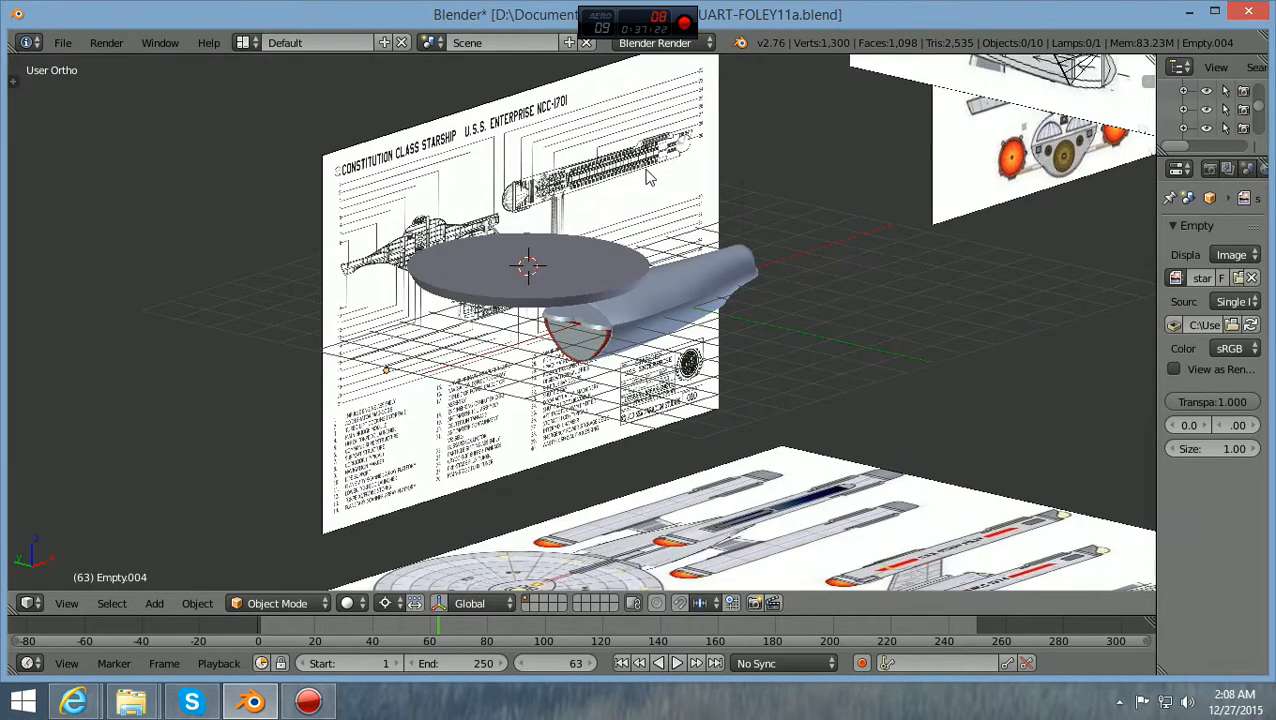
scroll(647, 178, "down", 5)
key("Up")
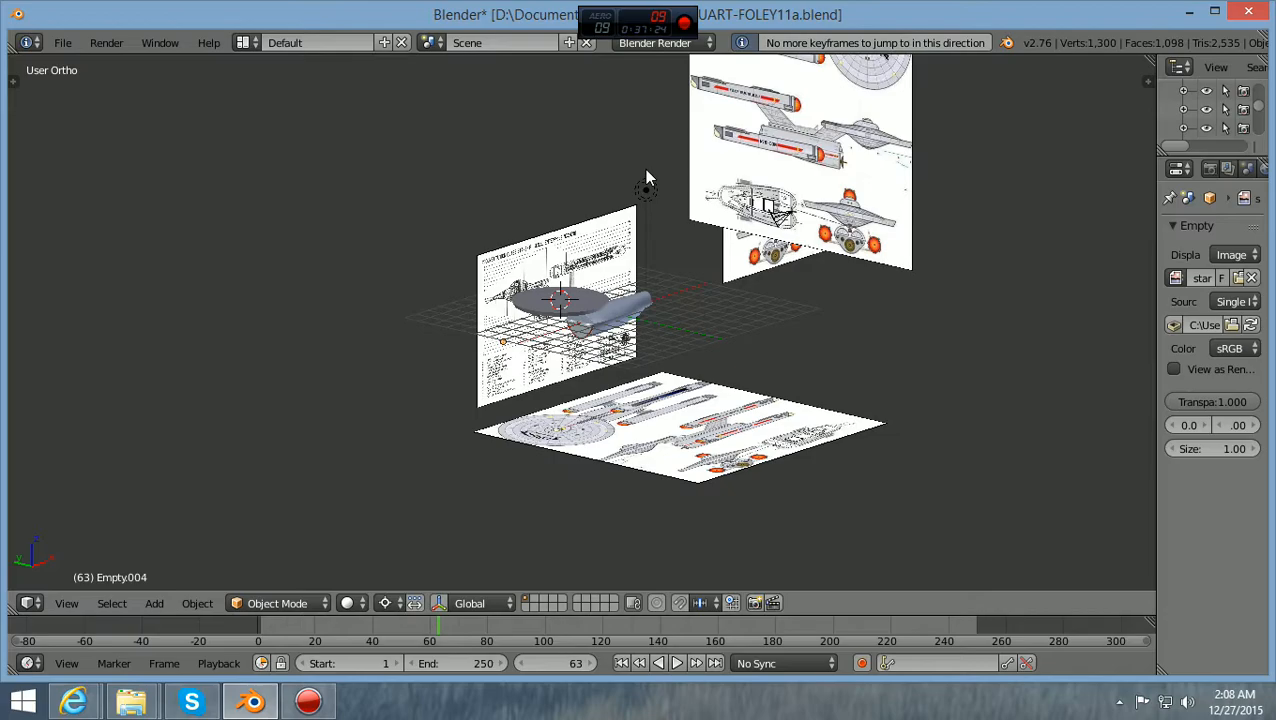
scroll(648, 178, "up", 4)
scroll(644, 300, "down", 2)
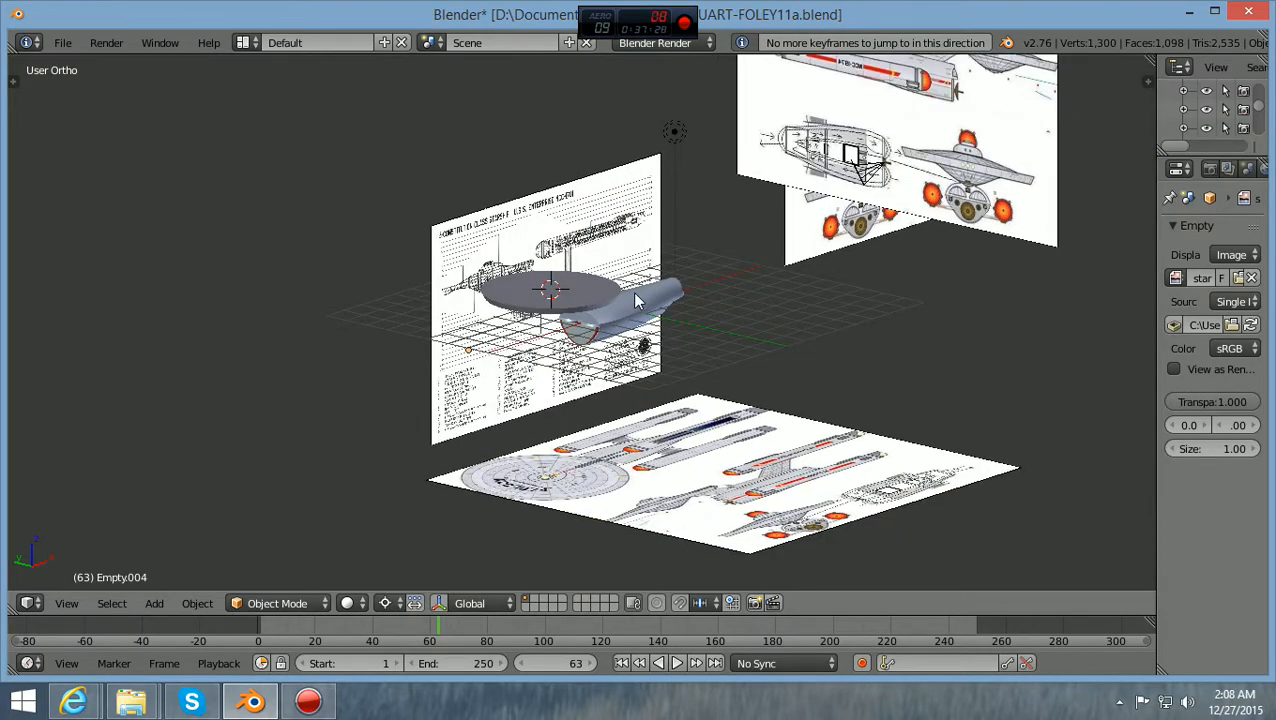
In the left view, compare the disc with the front elevation's saucer and examine the saucer in the U.S.S. Stuart Foley side elevation
key("ctrl+KP_3")
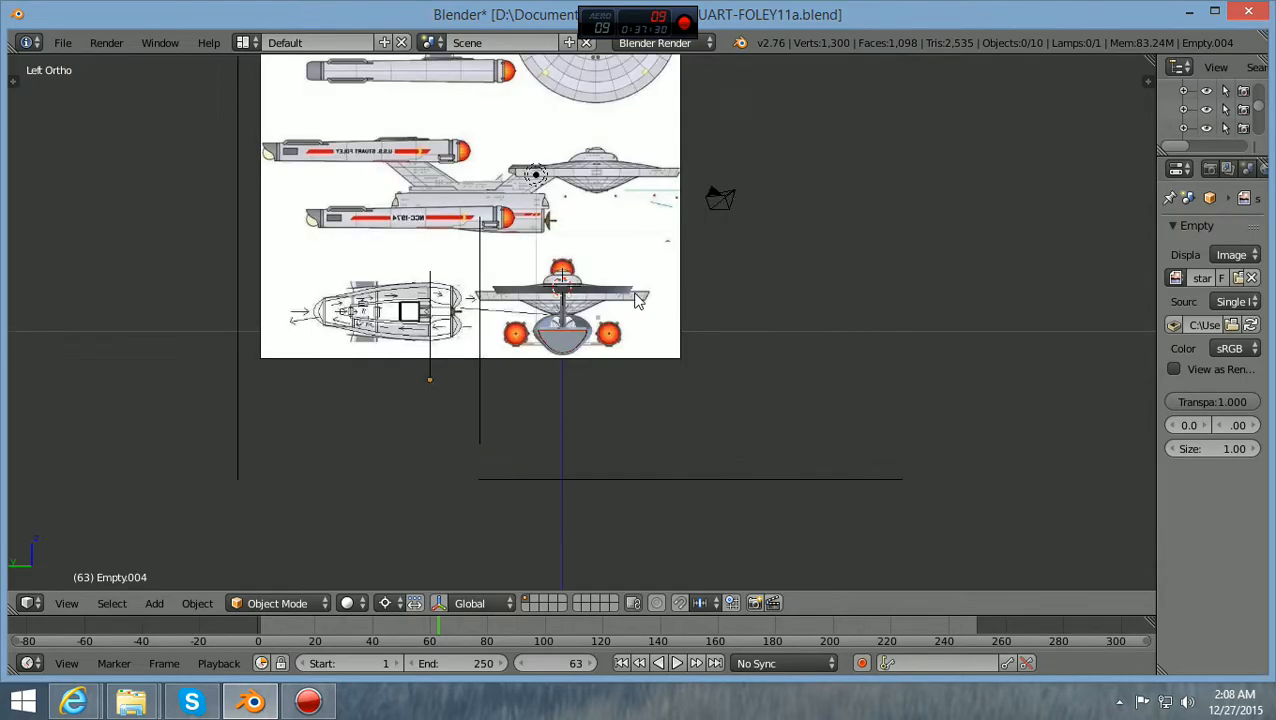
scroll(636, 300, "up", 5)
key("Up")
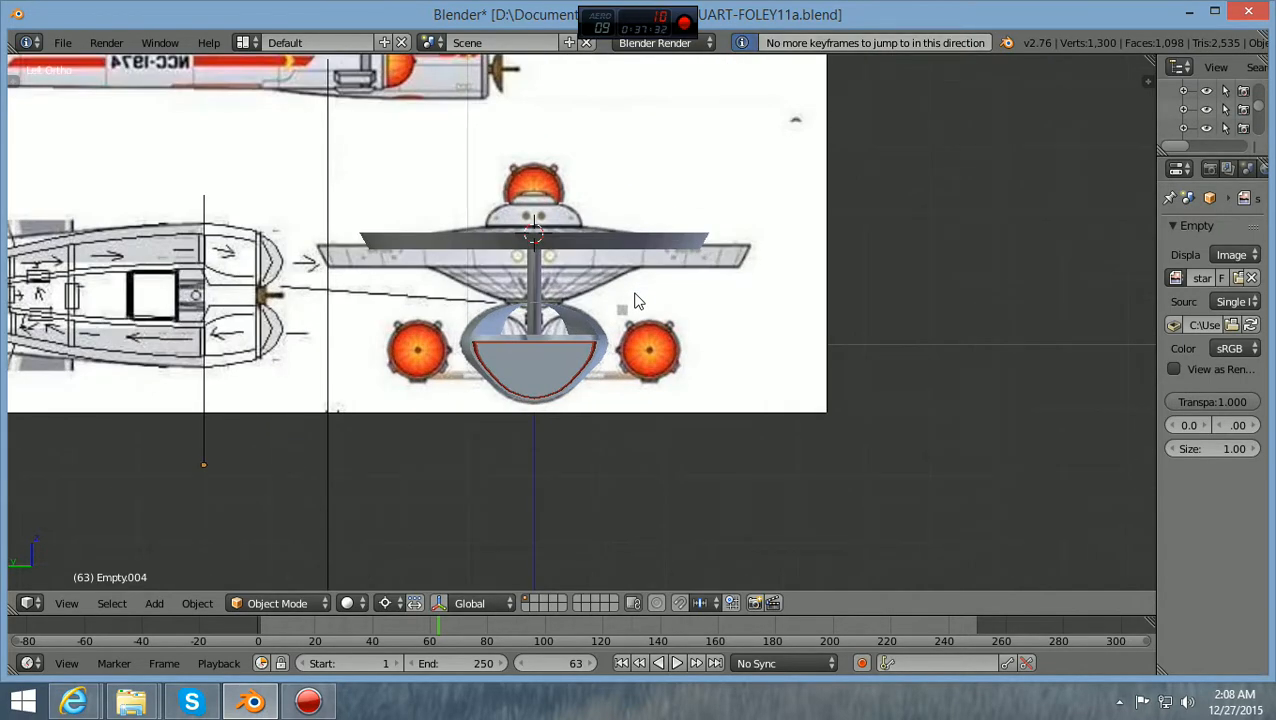
scroll(634, 294, "up", 8, "shift")
scroll(632, 296, "up", 4)
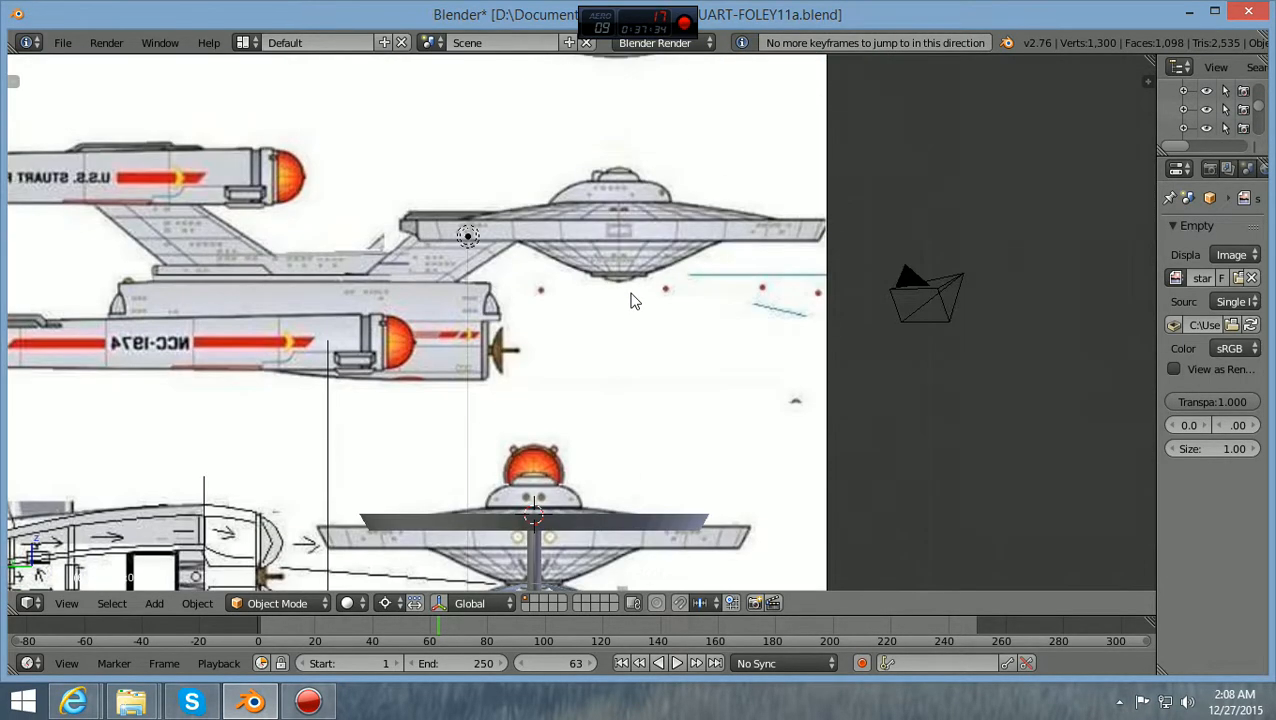
In the left view, examine the saucer's side elevation and the plan's teardrop-shaped bridge structure in the U.S.S. Stuart Foley blueprint
scroll(629, 292, "up", 2, "shift")
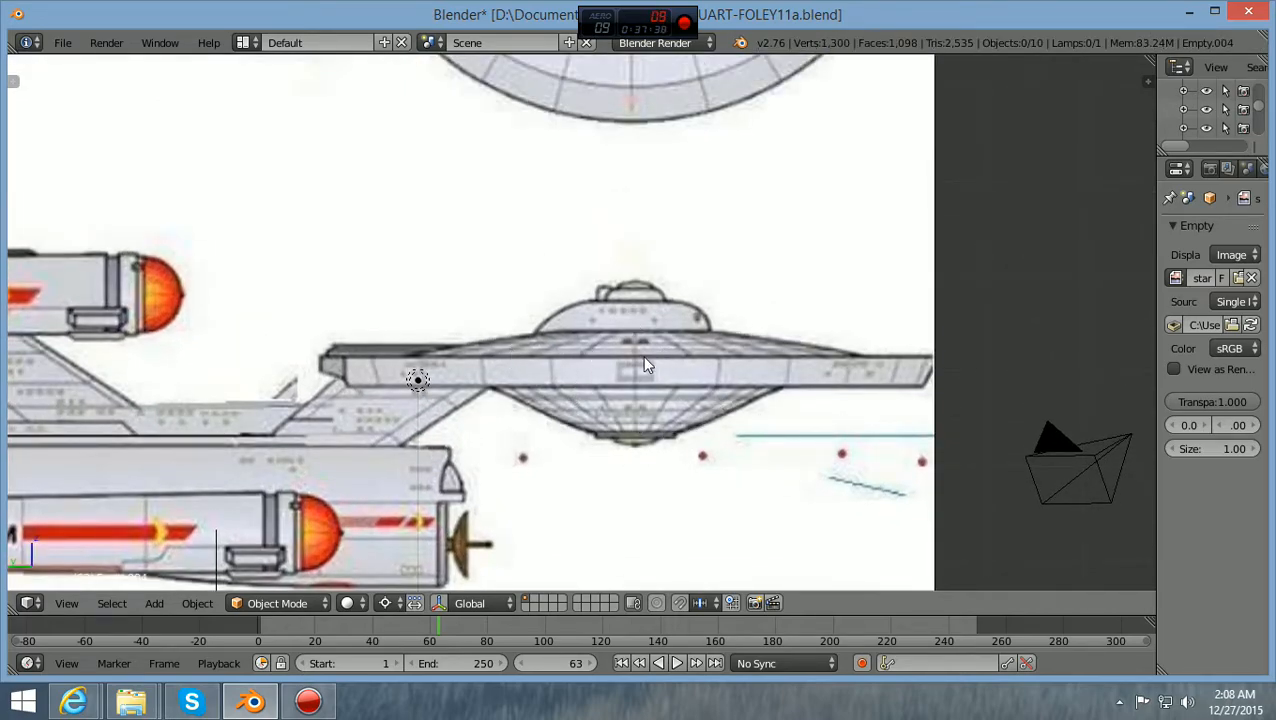
scroll(627, 299, "down", 2)
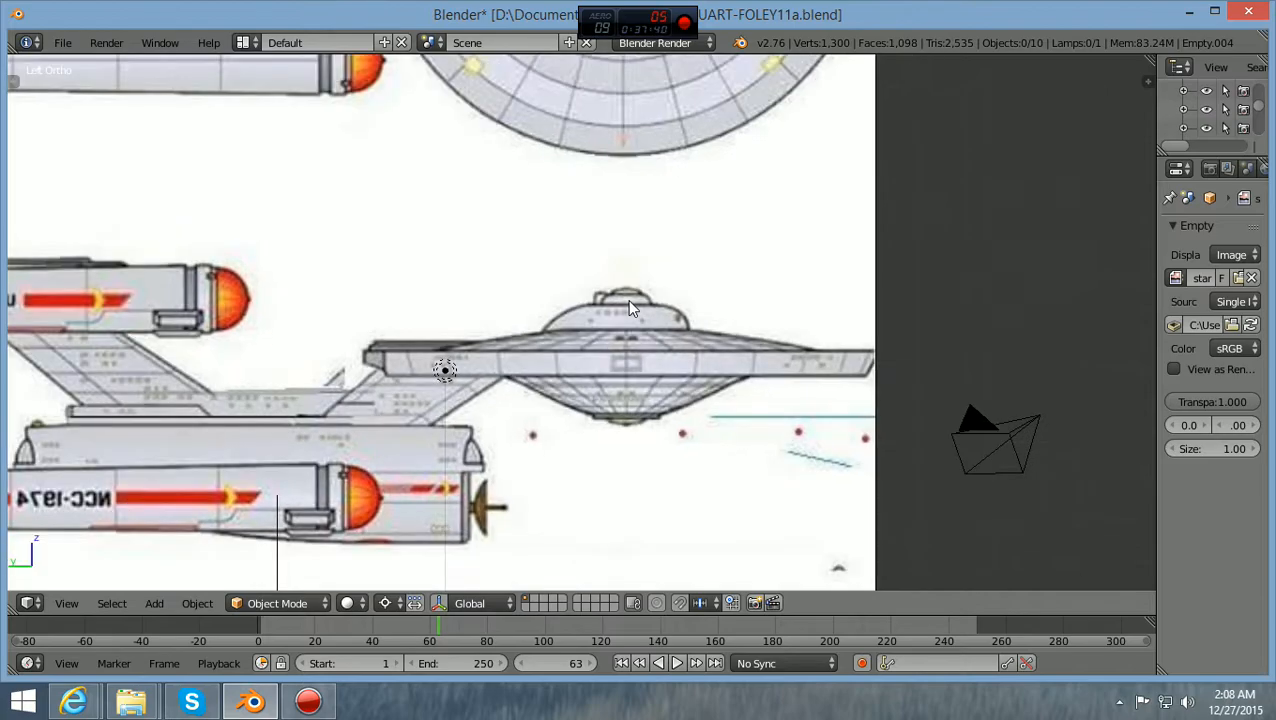
scroll(627, 299, "up", 6, "shift")
scroll(621, 293, "up", 3, "shift")
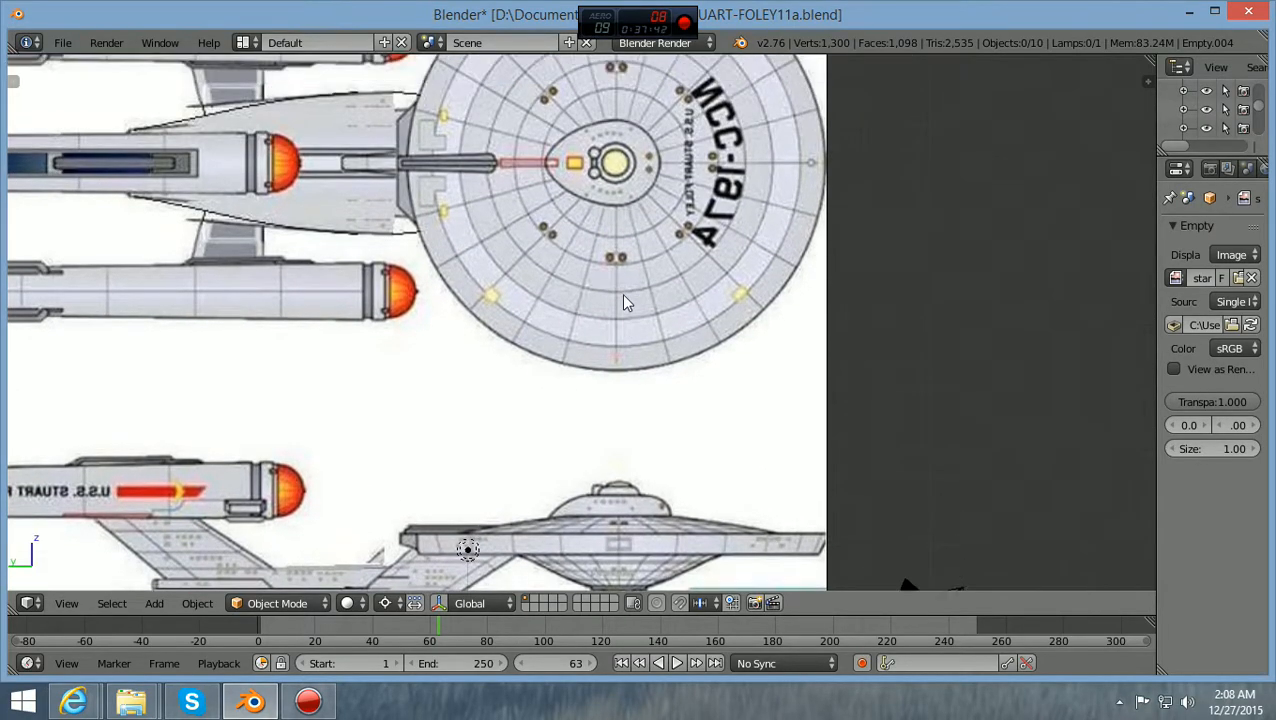
scroll(636, 252, "up", 3, "shift")
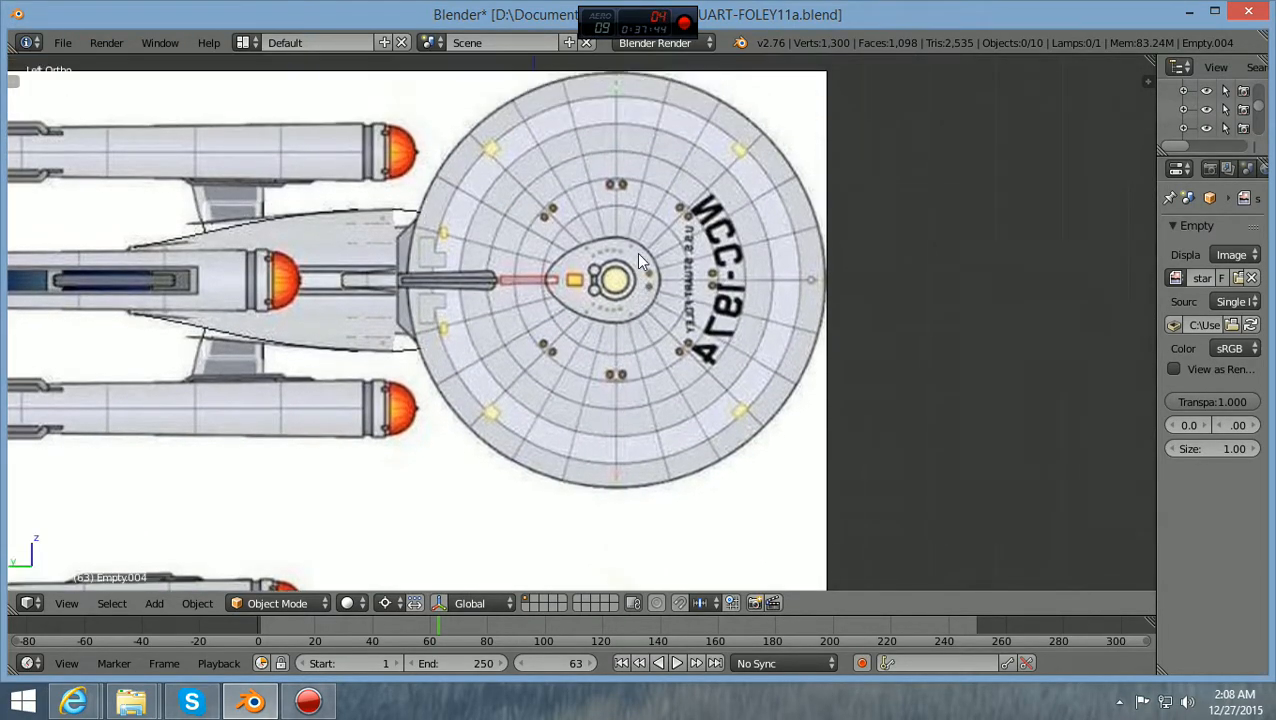
scroll(620, 255, "up", 3)
scroll(604, 252, "up", 3, "shift")
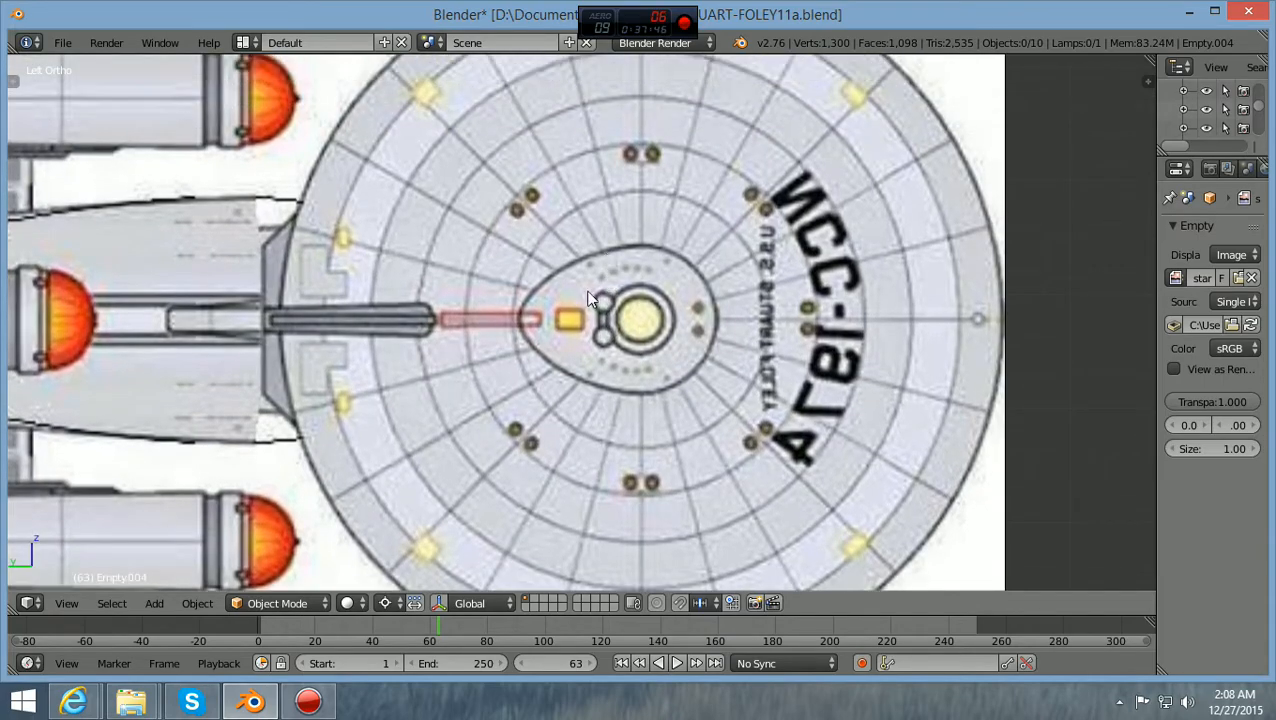
scroll(578, 301, "down", 2)
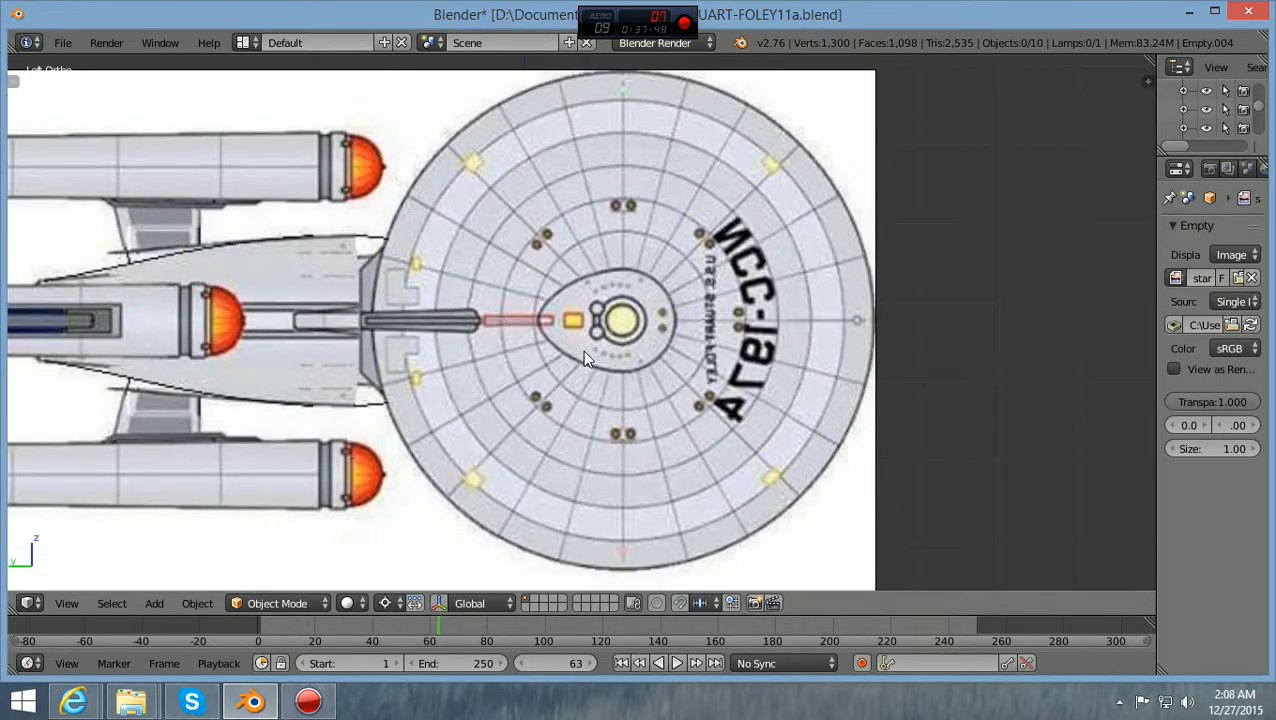
scroll(588, 350, "up", 3)
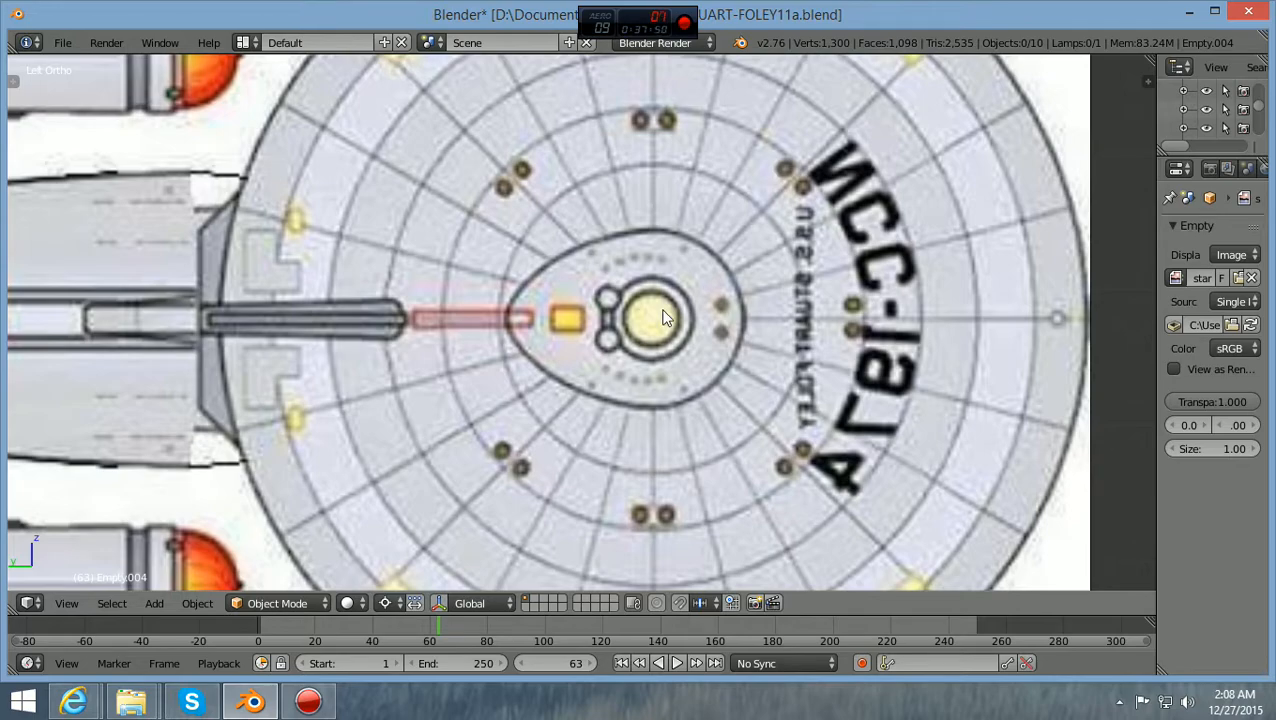
scroll(530, 285, "down", 1)
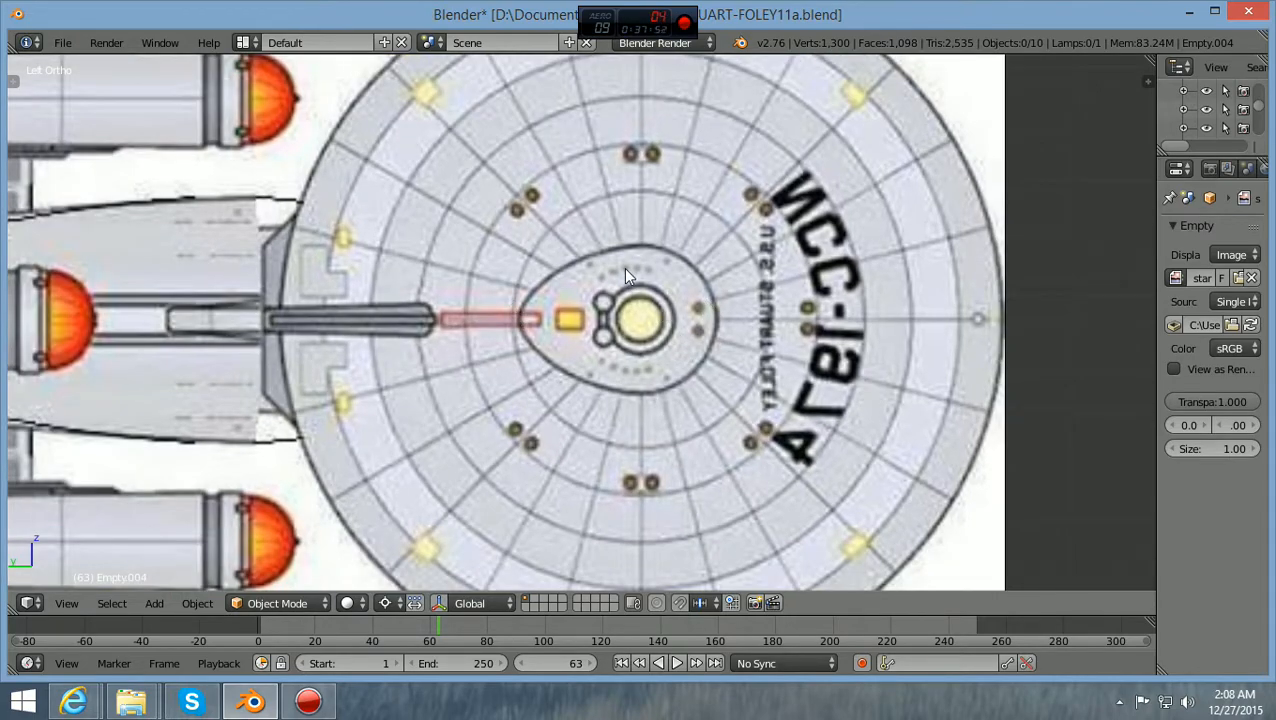
Review how the saucer, neck, hull and nacelles line up in the Stuart Foley blueprint's plan and side elevation
scroll(623, 267, "down", 3, "shift")
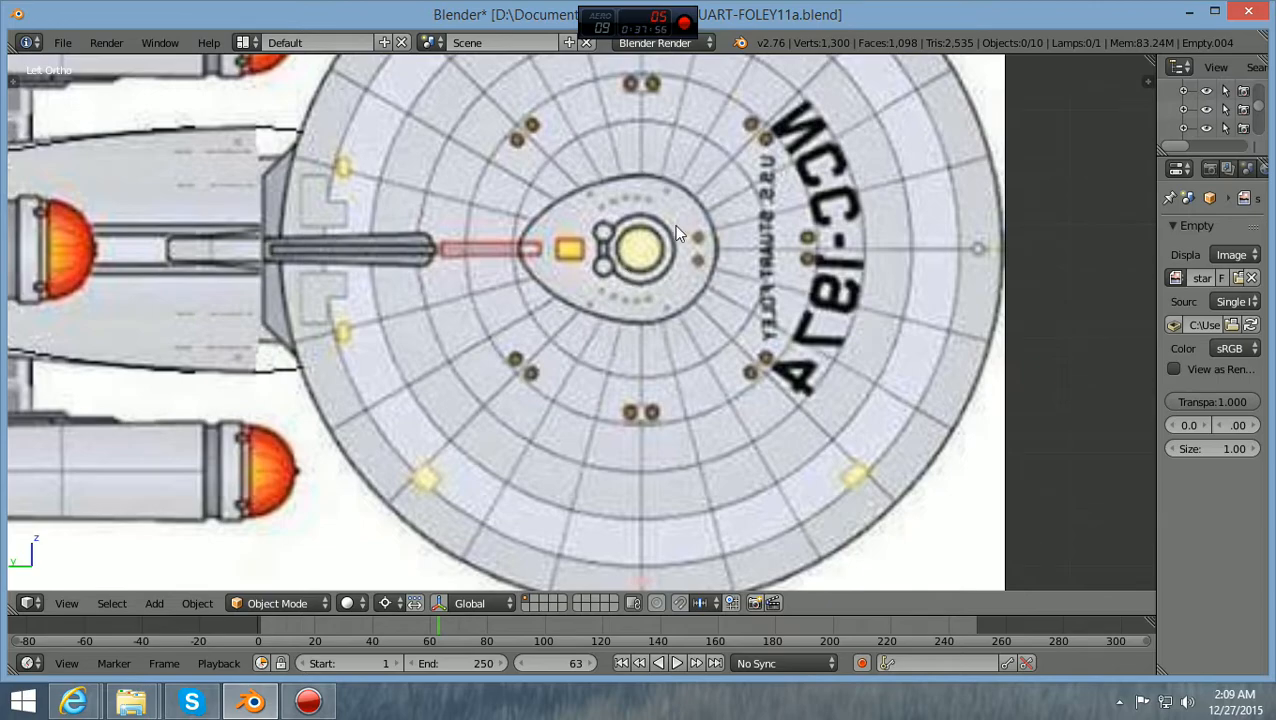
scroll(646, 258, "down", 2)
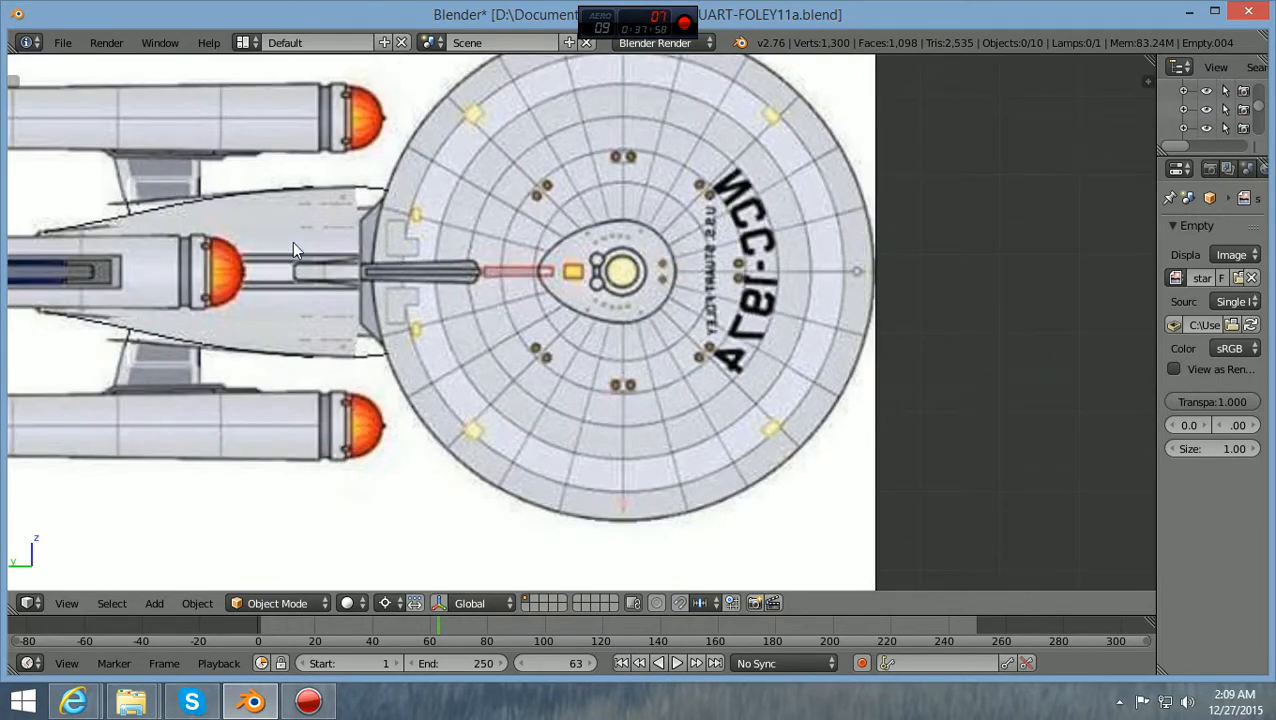
scroll(459, 232, "down", 2)
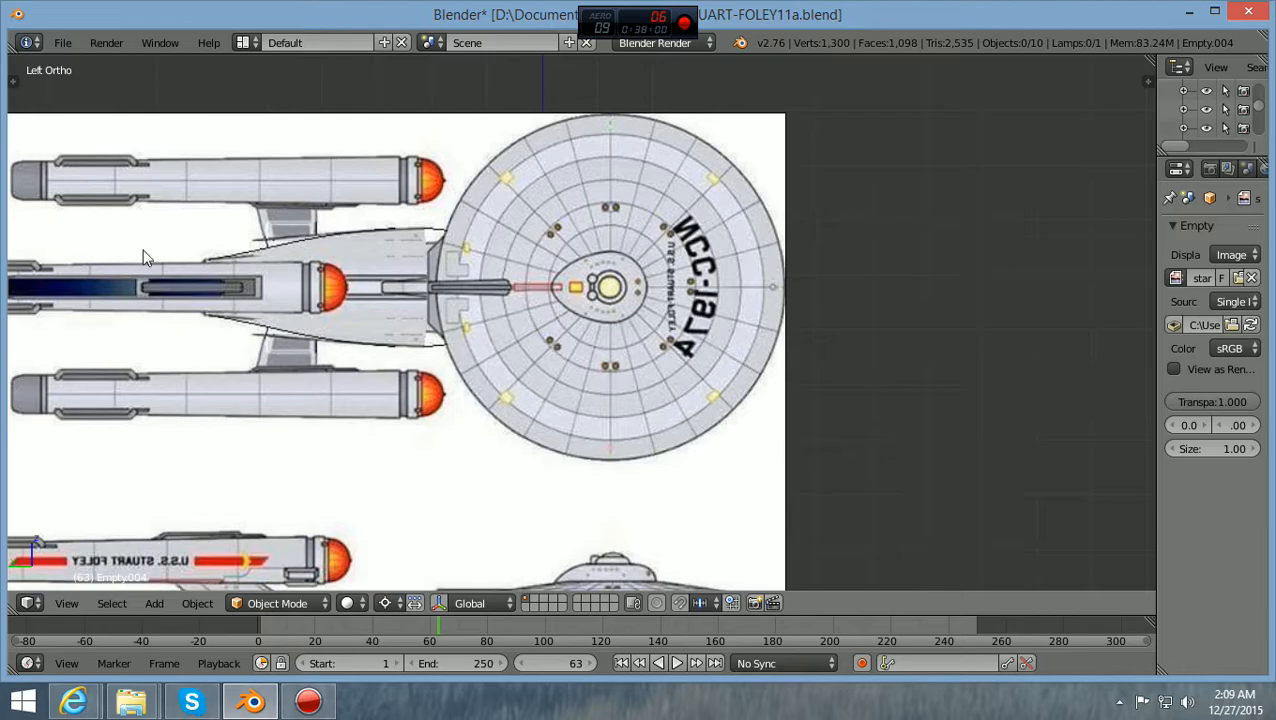
scroll(386, 284, "up", 1)
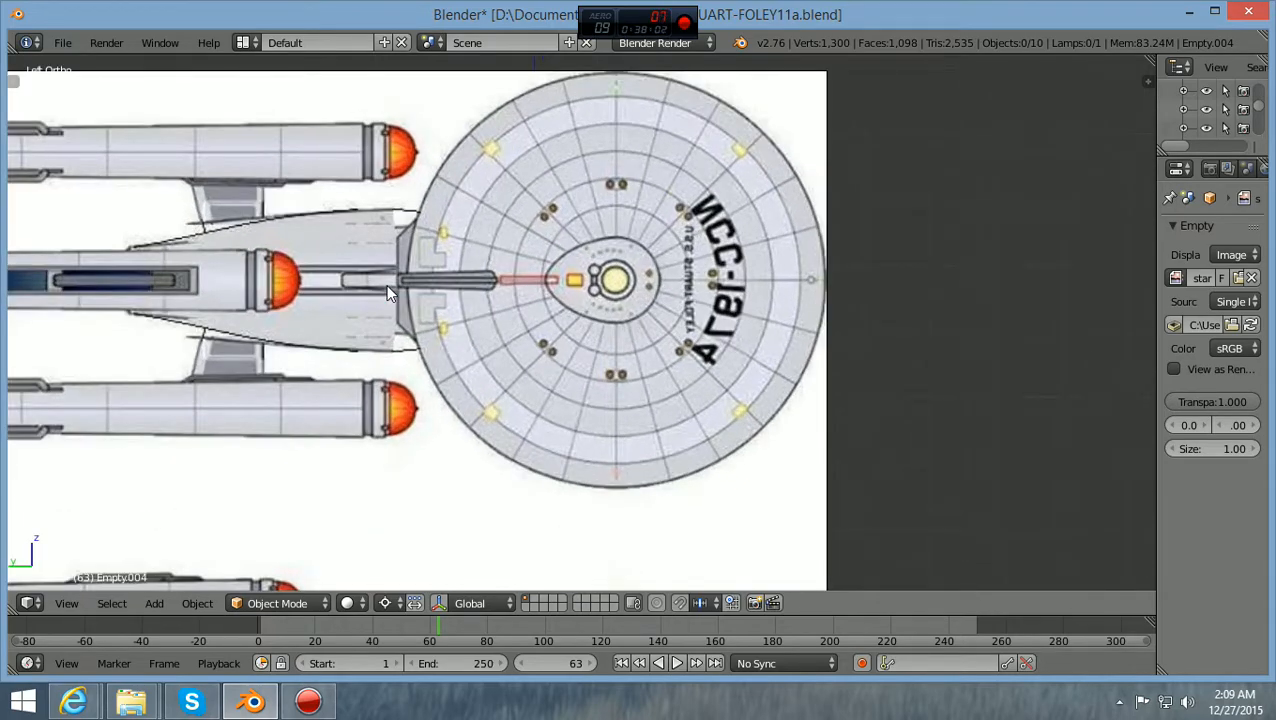
scroll(389, 293, "down", 2)
scroll(390, 293, "down", 3, "shift")
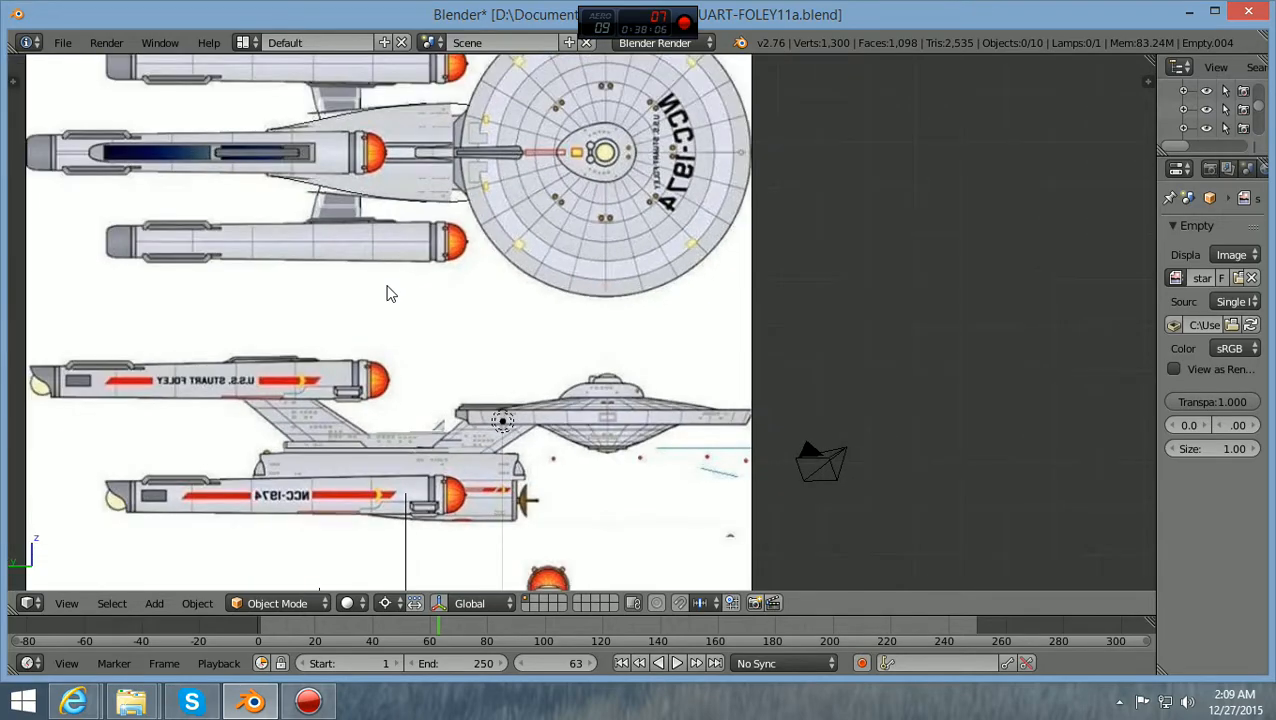
In the front view, compare the disc, neck and hull with the Constitution Class blueprint's saucer and engineering section
key("KP_1")
scroll(386, 284, "down", 3, "shift")
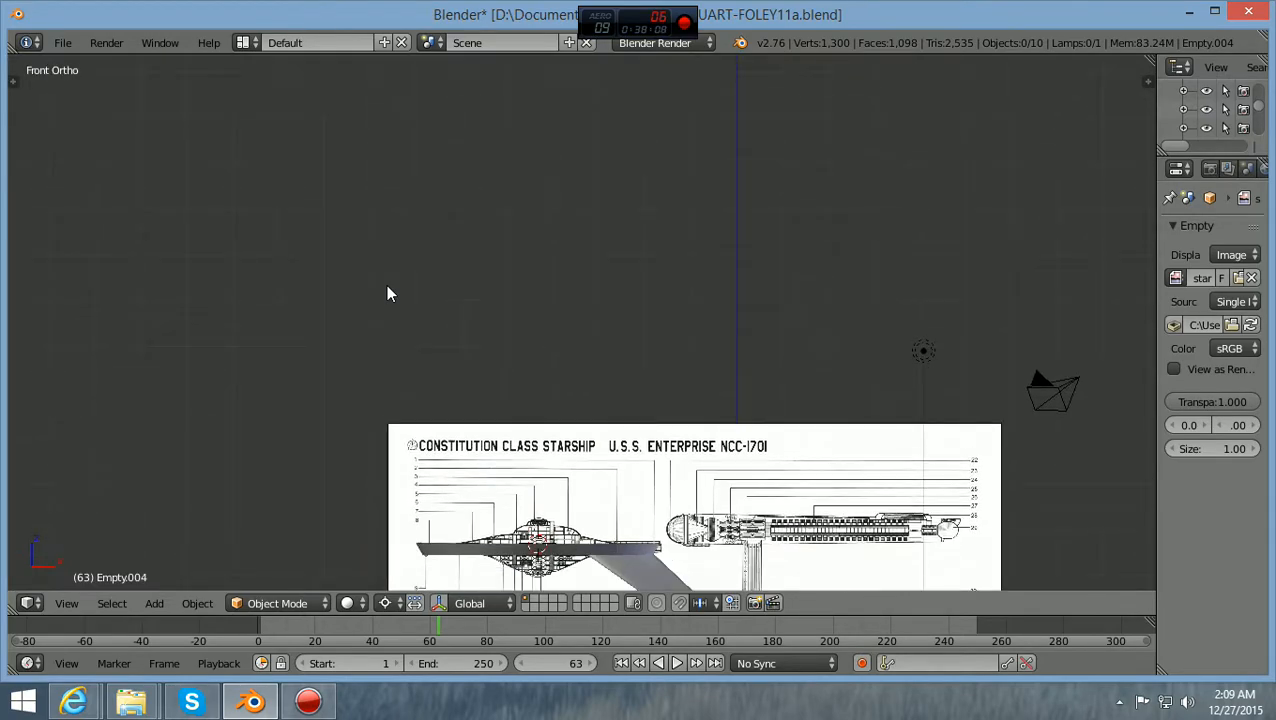
scroll(389, 293, "down", 2, "shift")
scroll(389, 293, "down", 2, "ctrl")
scroll(389, 293, "up", 2)
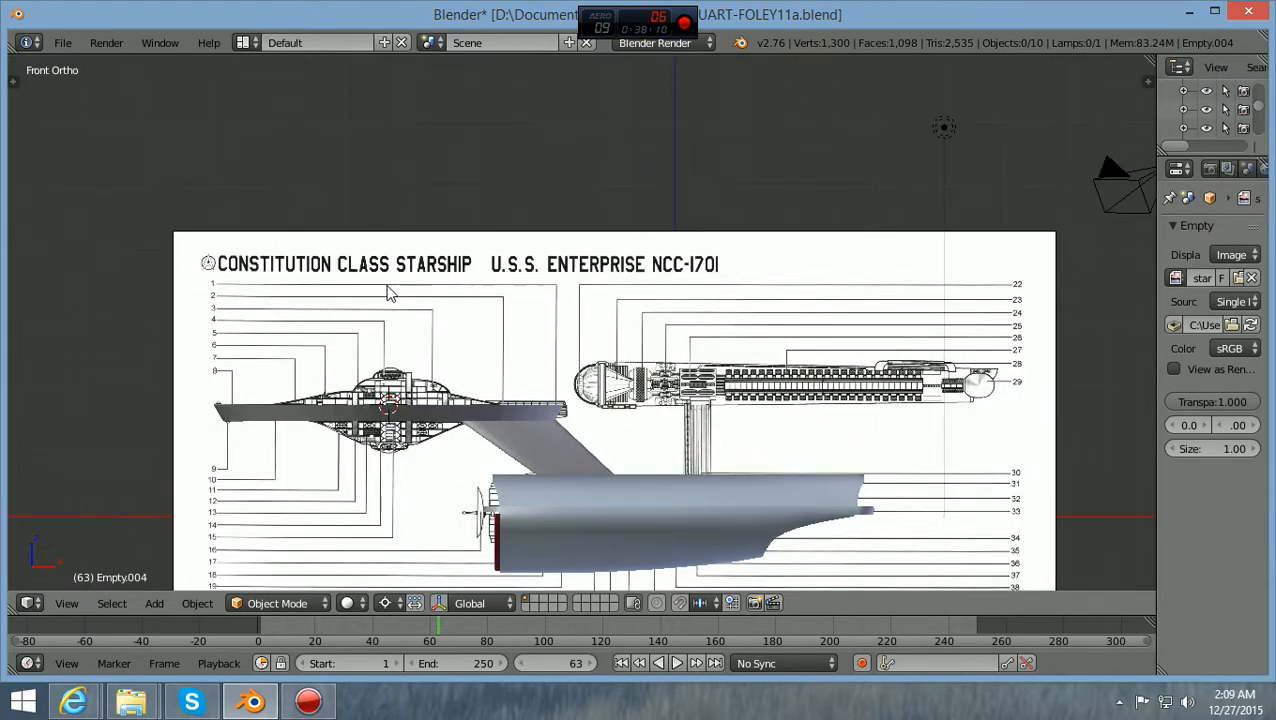
scroll(388, 293, "down", 3, "shift")
scroll(389, 293, "up", 2)
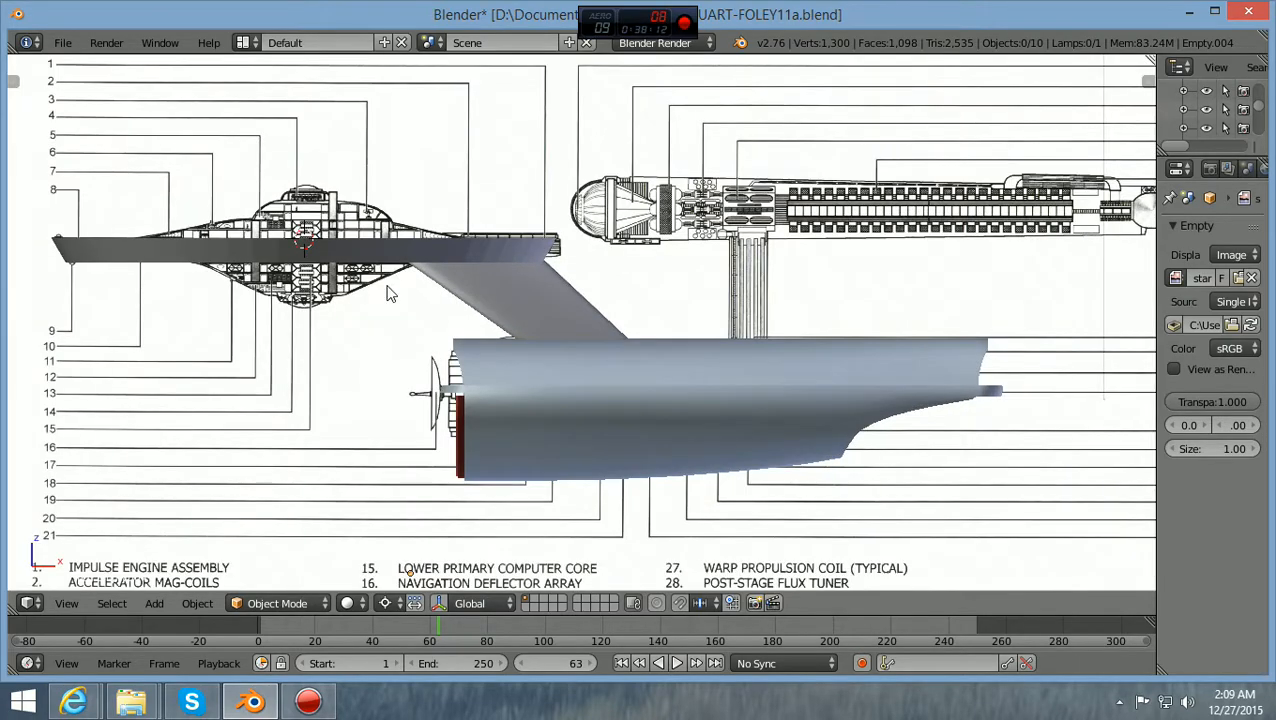
scroll(389, 293, "down", 2, "ctrl")
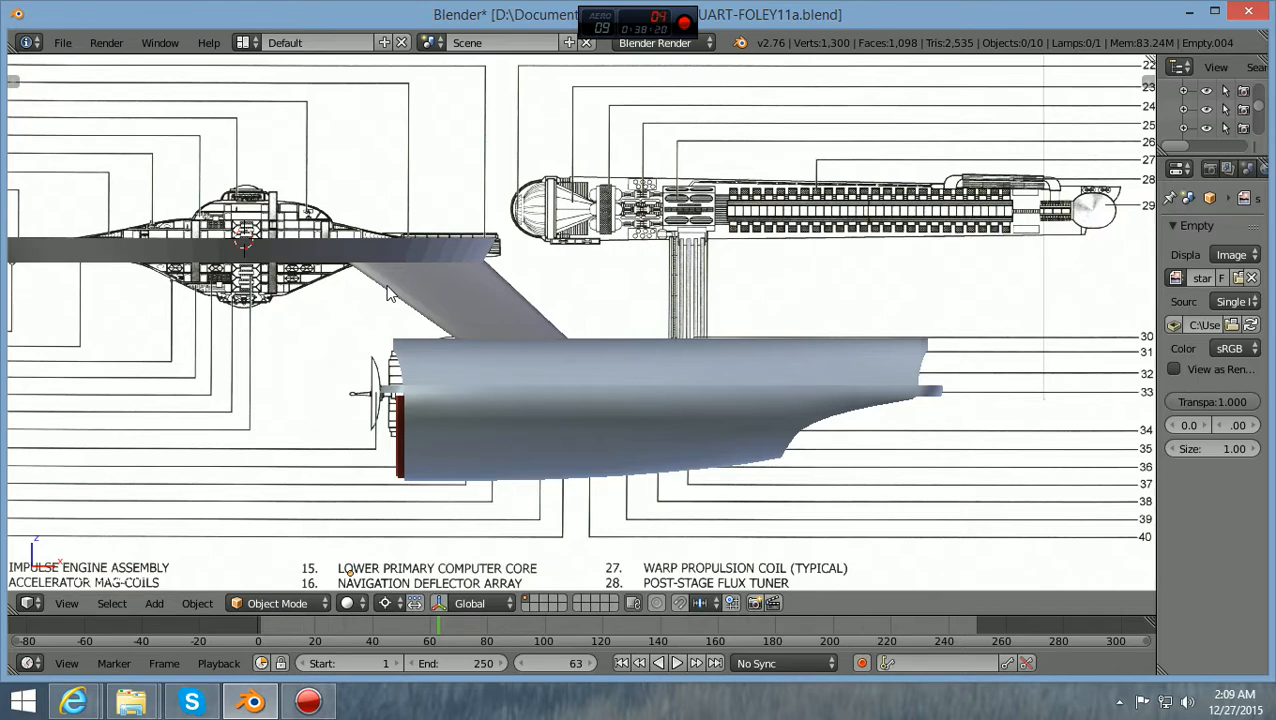
Inspect the disc's flat upper surface and its fit over the neck and hull from a raised front angle
scroll(456, 340, "down", 2)
middle_click_drag(456, 340, 617, 387)
scroll(494, 350, "down", 2)
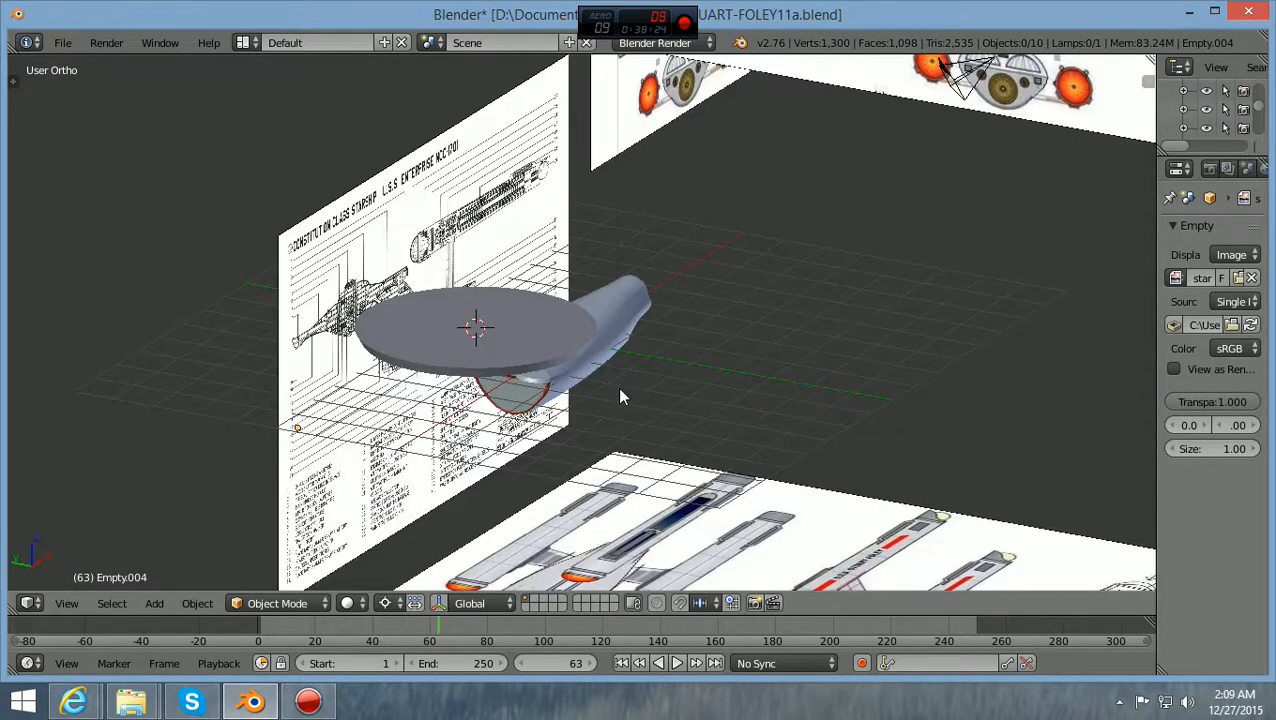
scroll(617, 387, "up", 2)
scroll(620, 397, "up", 3)
scroll(620, 397, "down", 3)
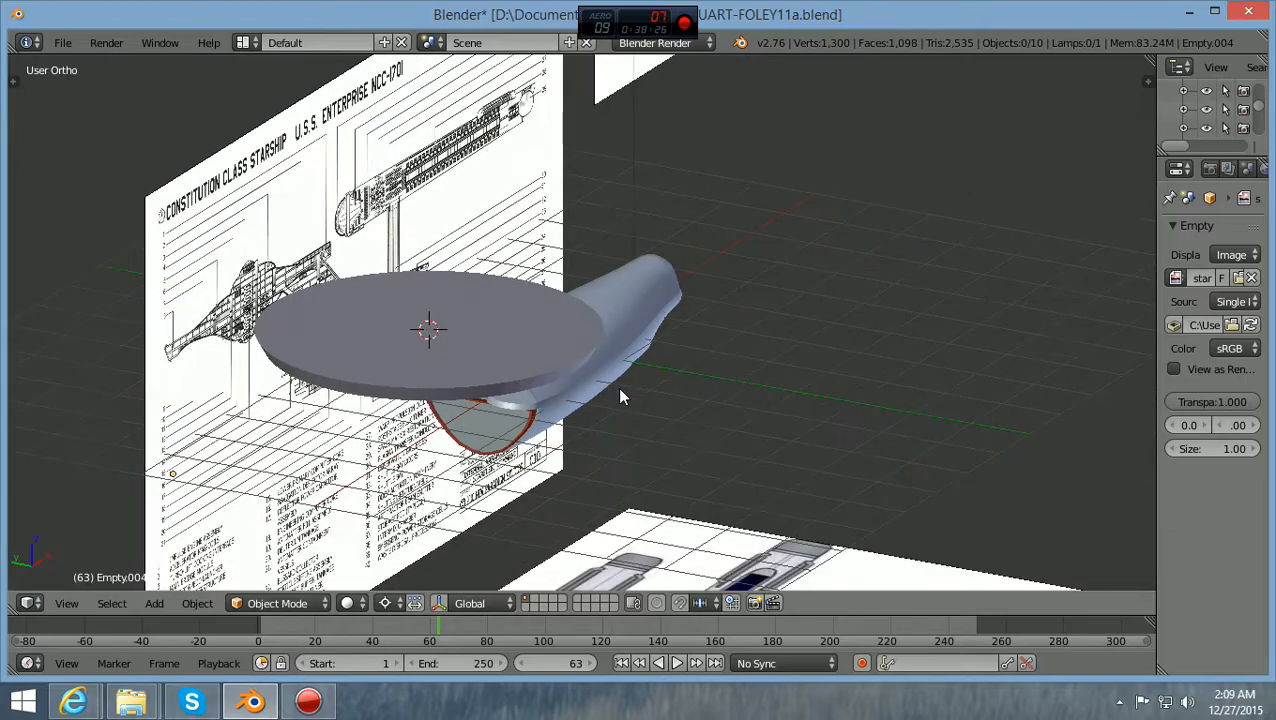
scroll(620, 390, "down", 5, "ctrl")
scroll(619, 390, "down", 2, "shift")
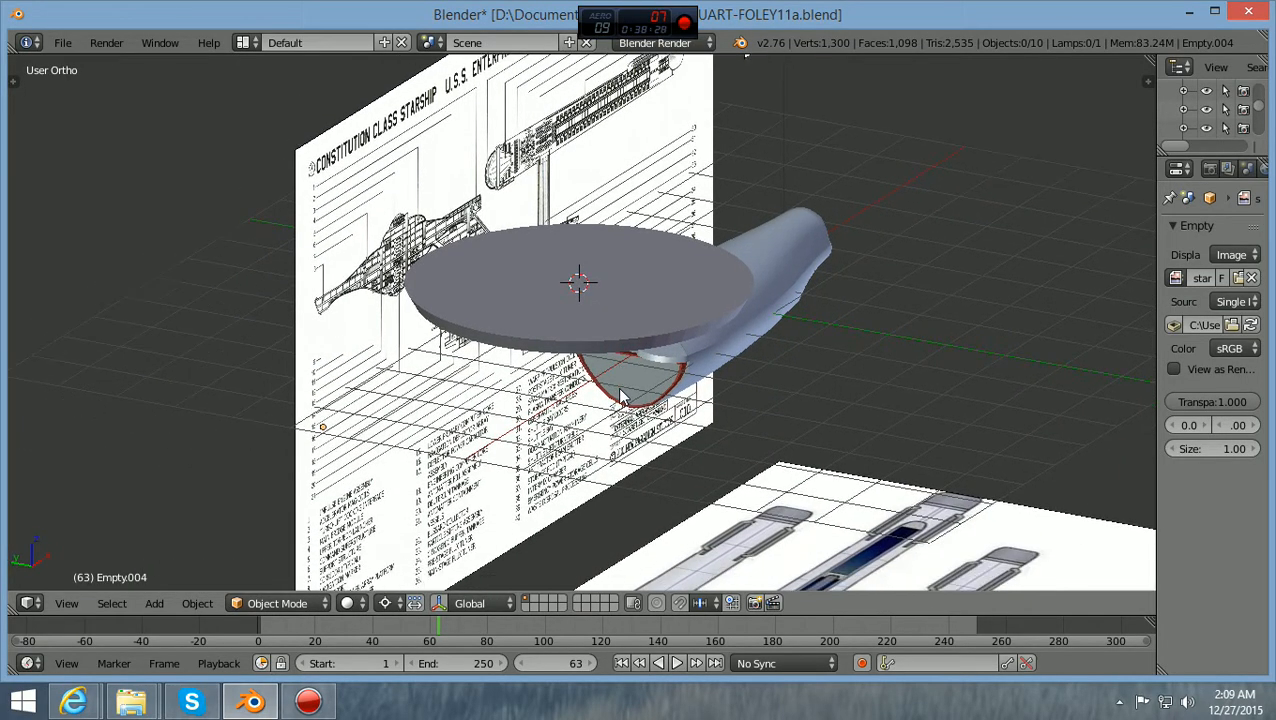
scroll(620, 390, "up", 3)
scroll(620, 395, "down", 2)
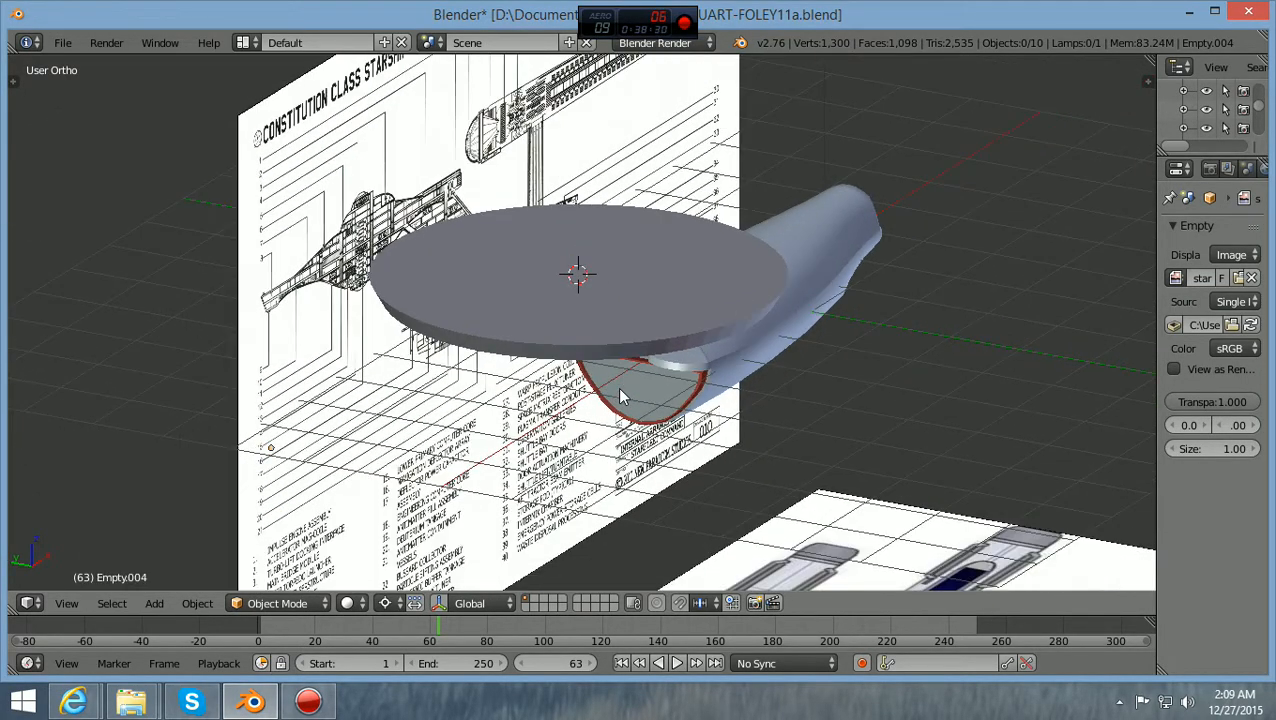
scroll(620, 397, "up", 2)
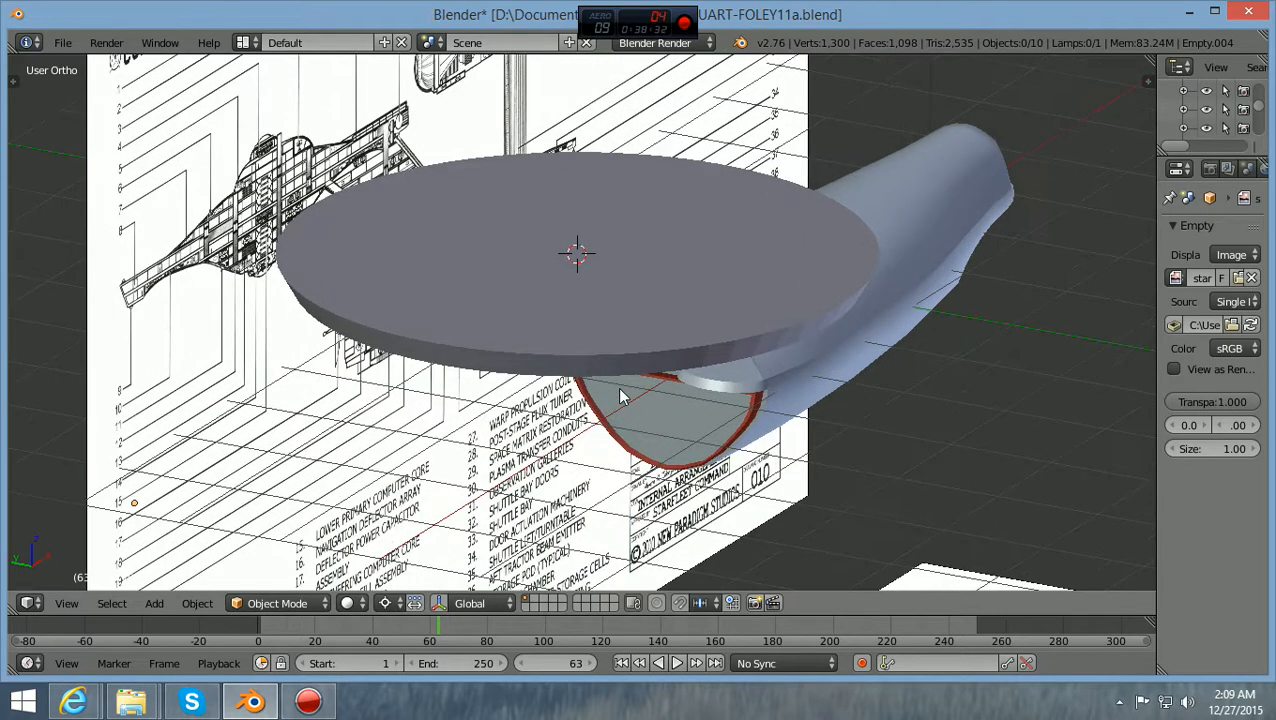
scroll(620, 395, "down", 4)
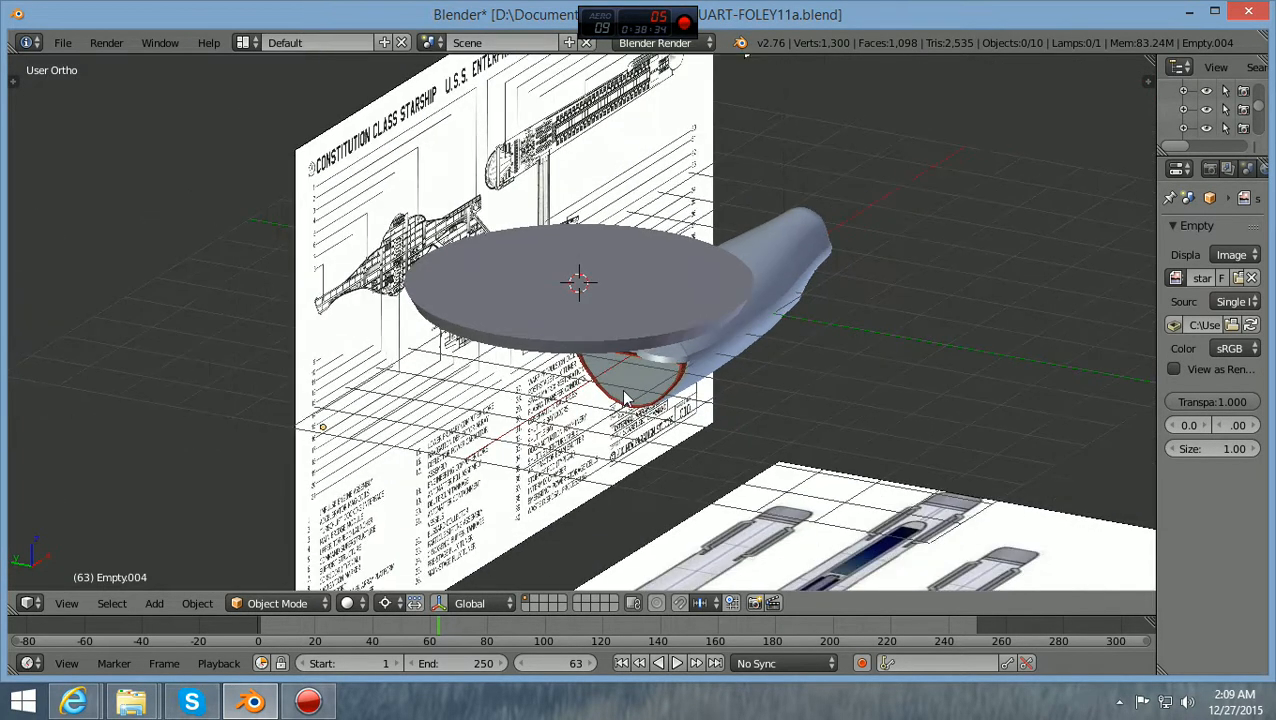
scroll(706, 405, "up", 3)
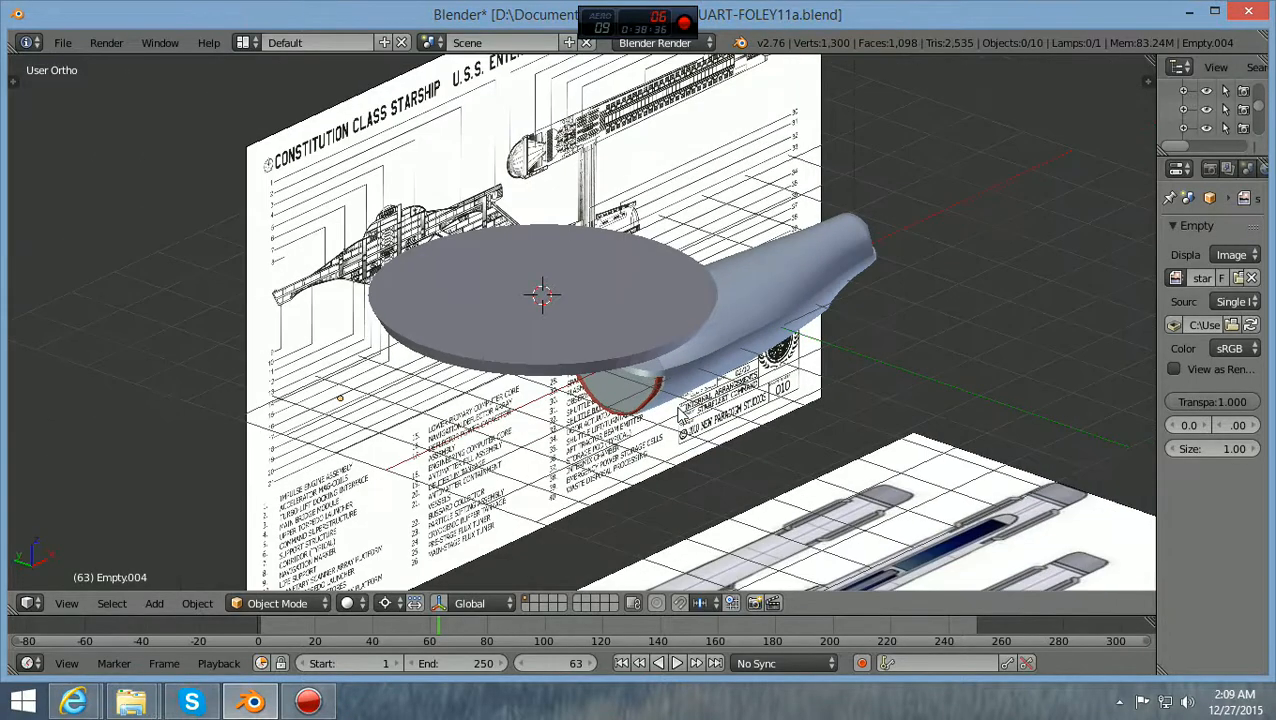
Inspect the disc and hull from above, comparing the flat top with the domed saucer profile in the Constitution Class blueprint
middle_click_drag(675, 412, 560, 462)
scroll(558, 475, "up", 2)
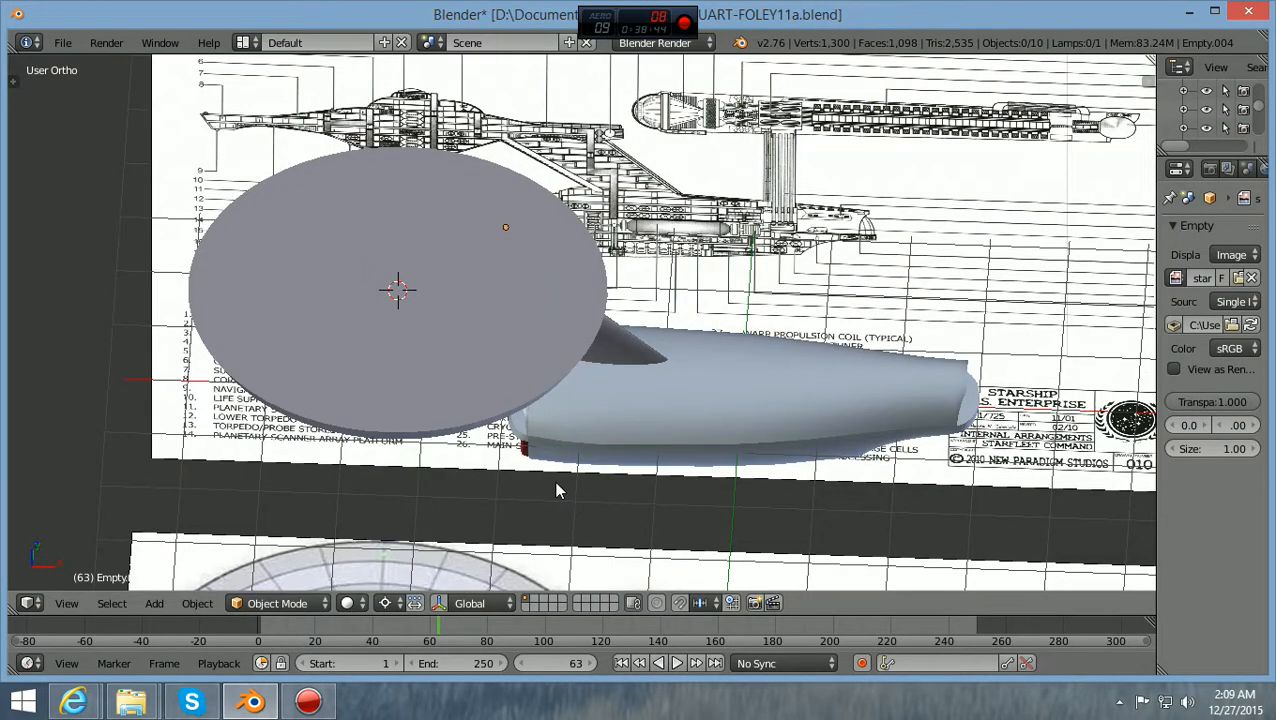
middle_click_drag(552, 256, 594, 244)
scroll(594, 241, "down", 2, "ctrl")
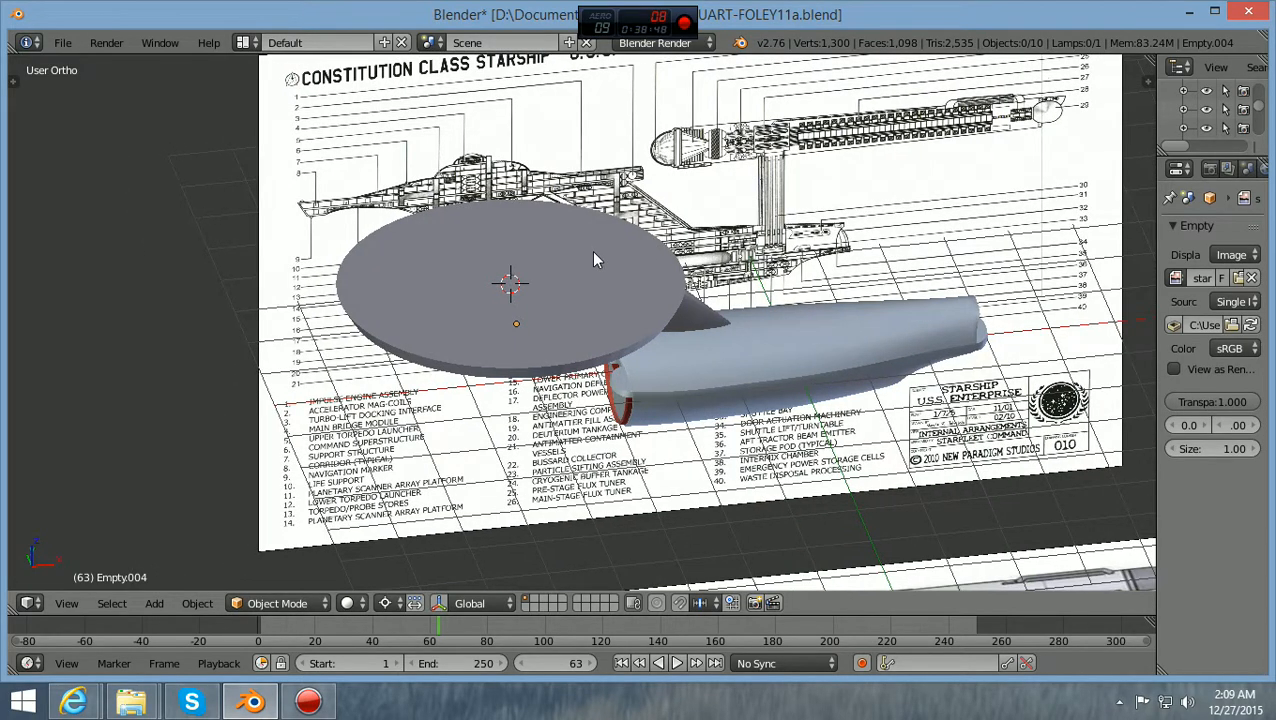
scroll(594, 253, "up", 3, "shift")
scroll(594, 256, "up", 2)
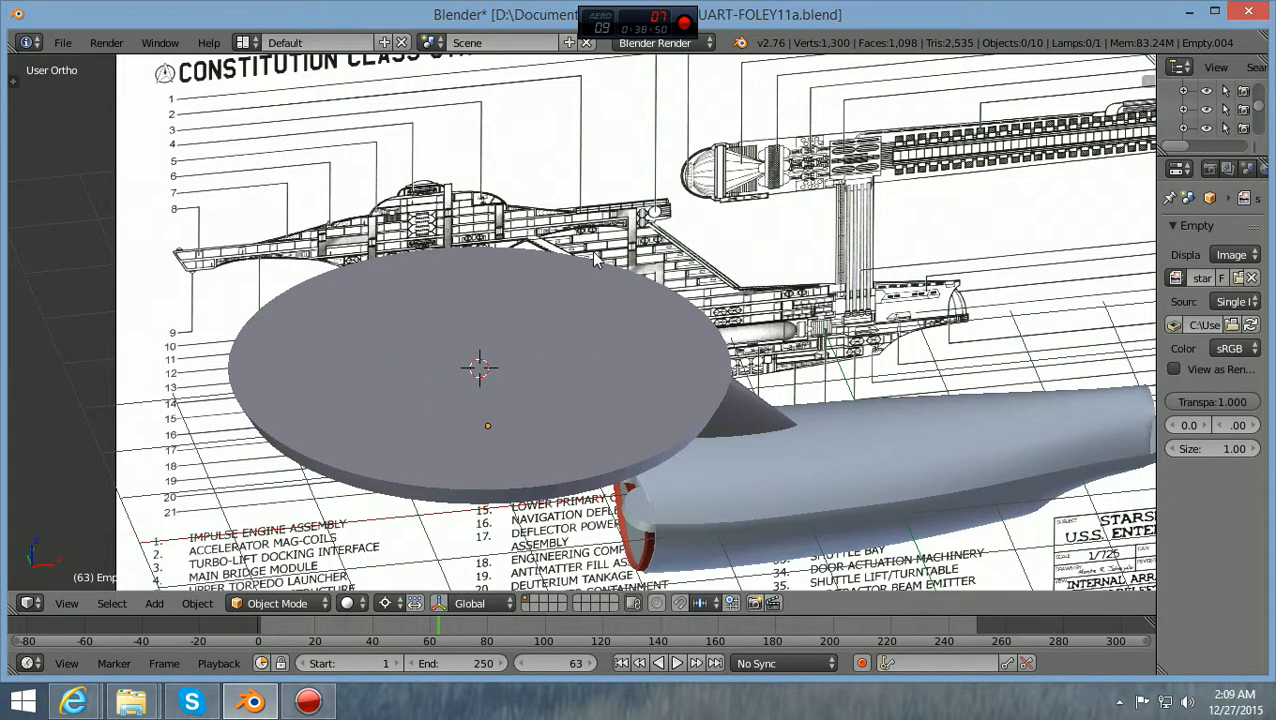
scroll(591, 250, "down", 3, "ctrl")
mouse_move(585, 245)
middle_mouse_down()
mouse_move(571, 239)
mouse_move(573, 265)
middle_mouse_up()
scroll(571, 245, "down", 1)
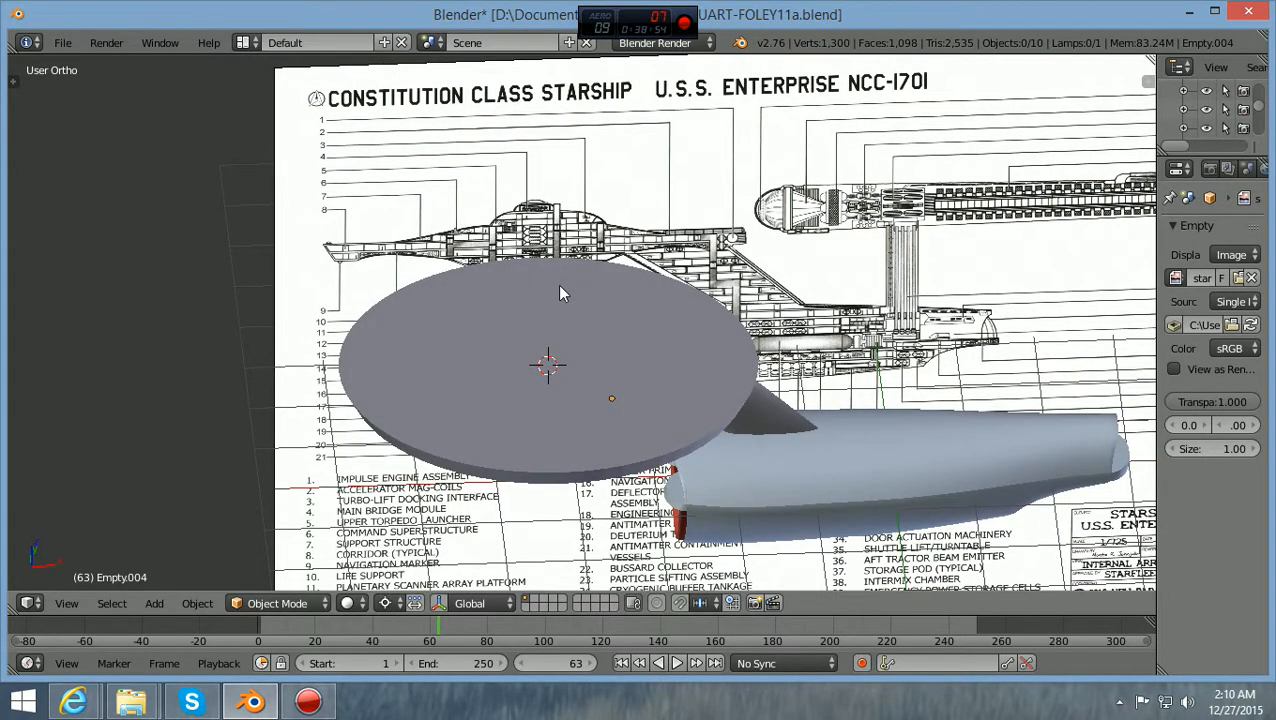
Select the saucer disc and switch it to Edit Mode
left_click(322, 604)
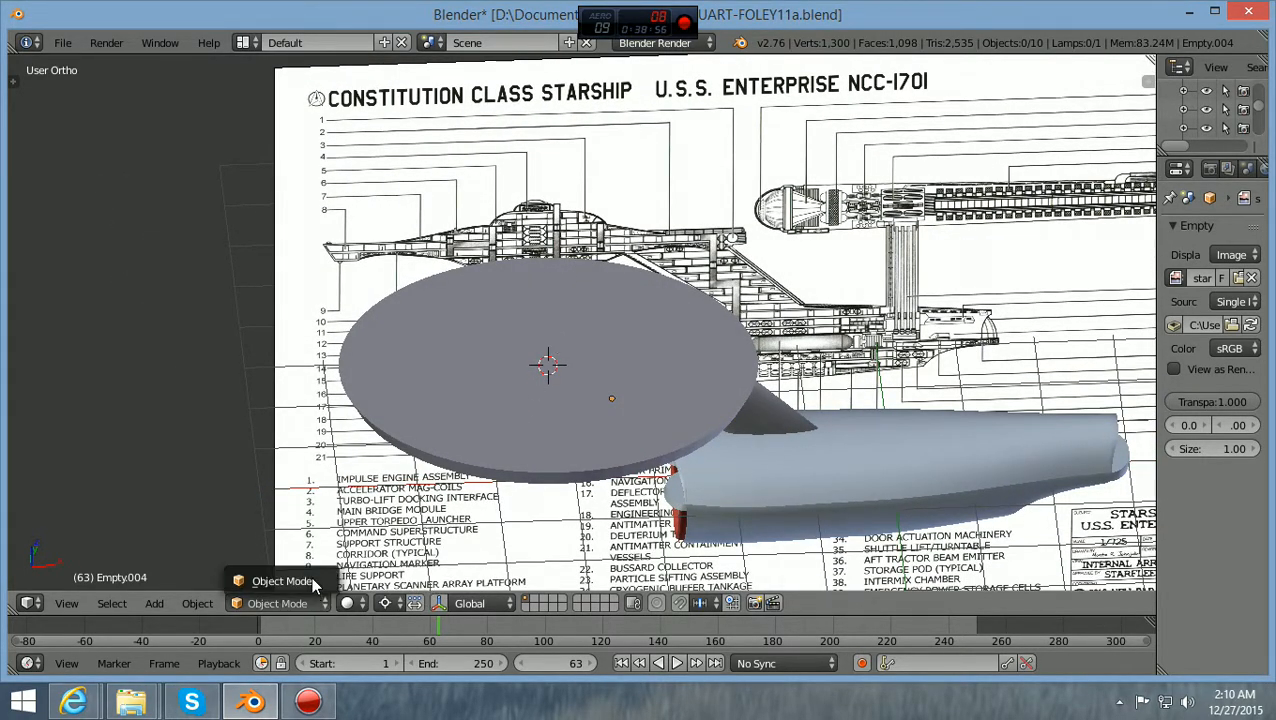
right_click(548, 398)
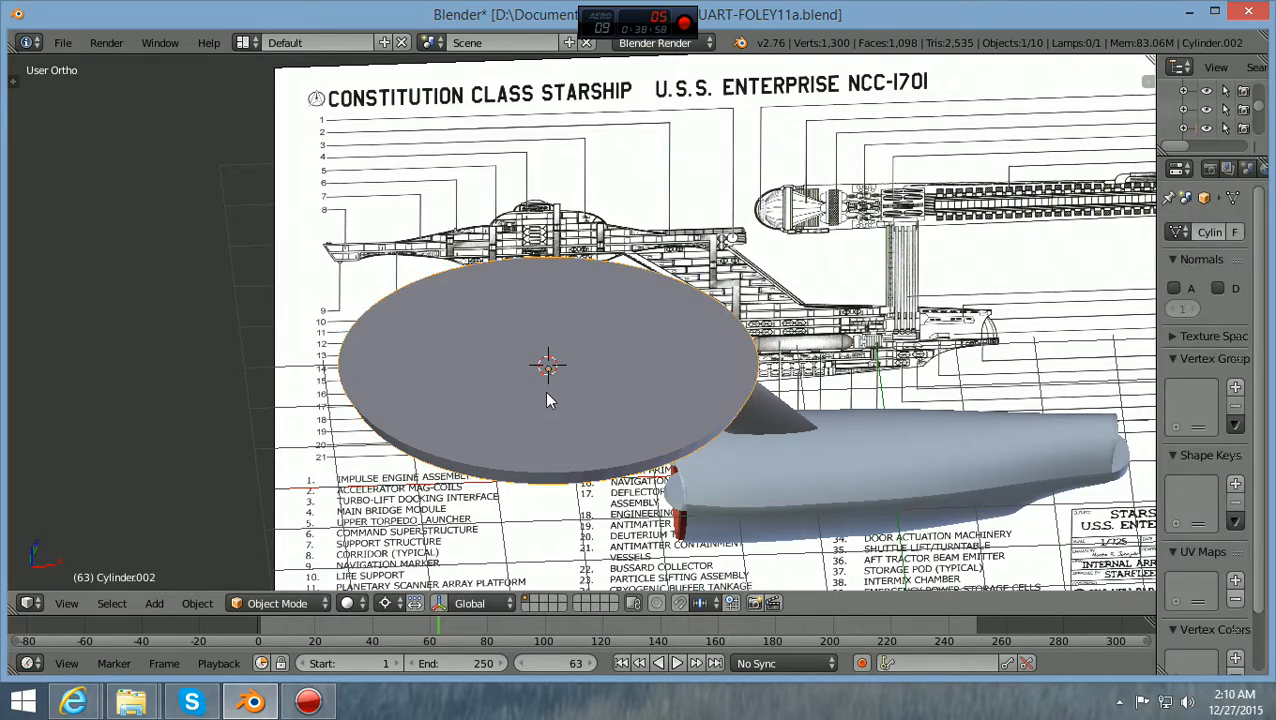
scroll(520, 453, "up", 1)
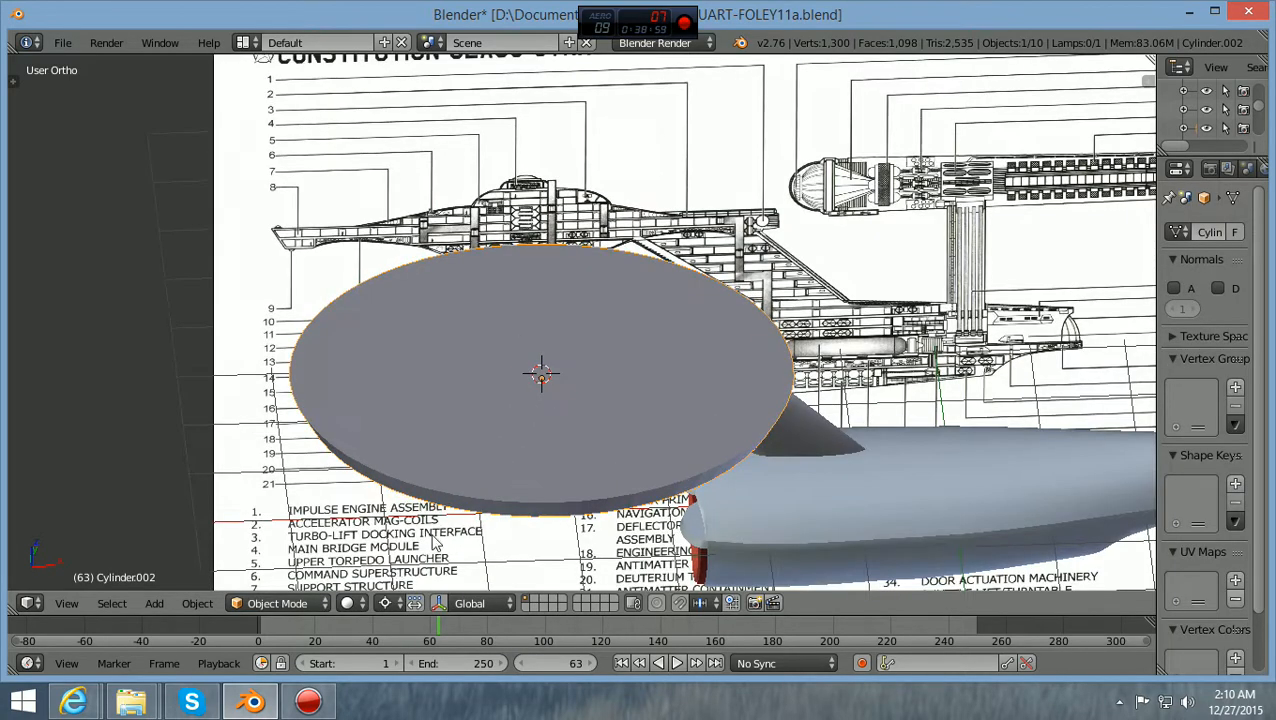
left_click(300, 603)
left_click(285, 560)
scroll(535, 585, "up", 1)
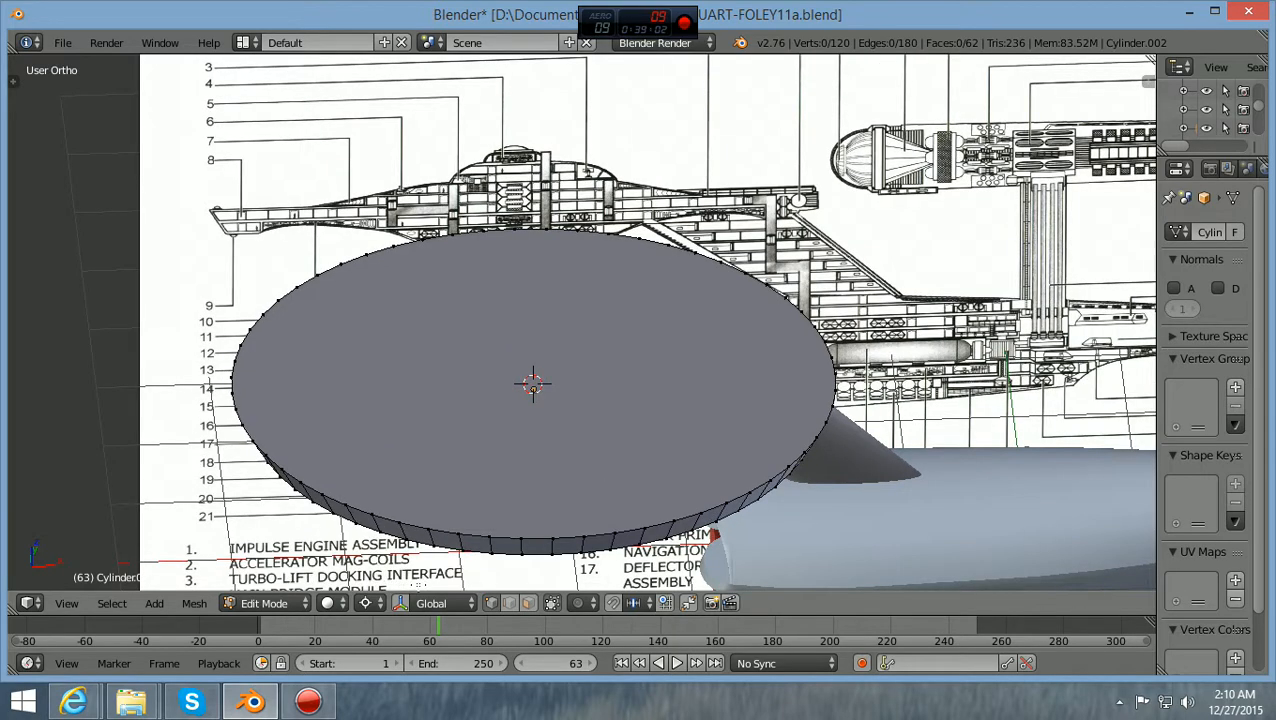
Switch to face selection and delete the flat face capping the top of the saucer disc
left_click(526, 602)
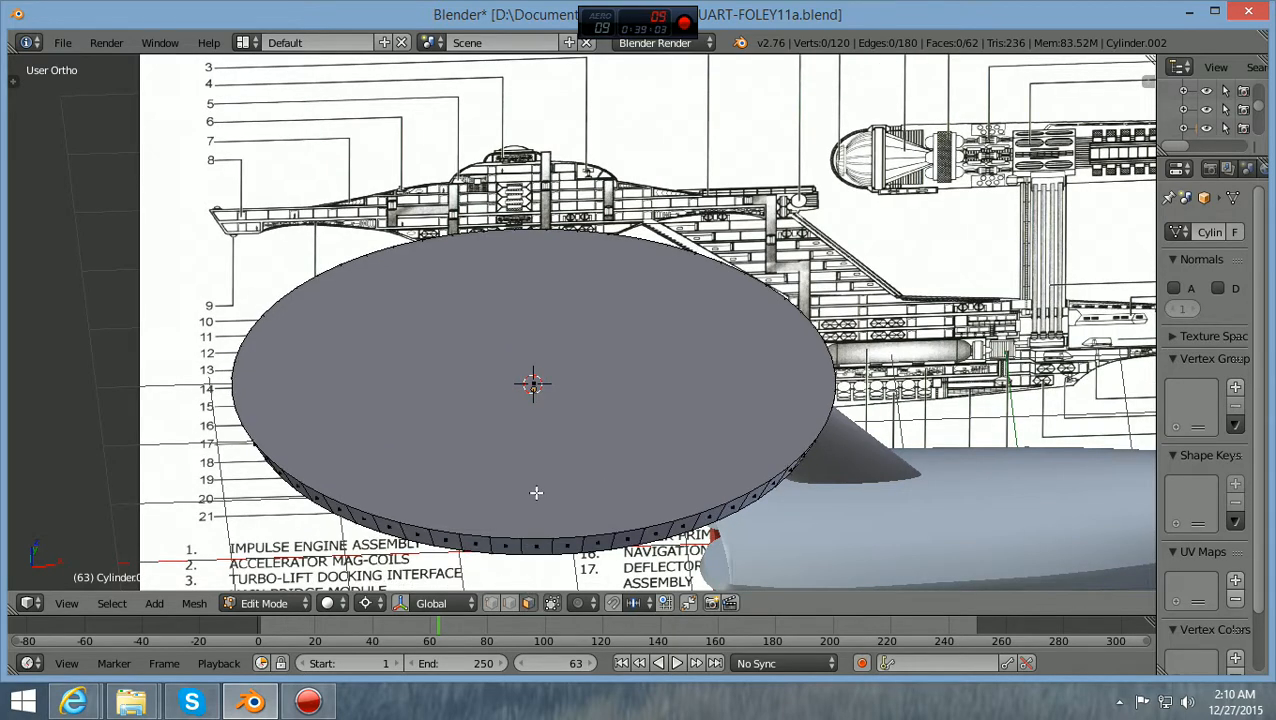
right_click(561, 372)
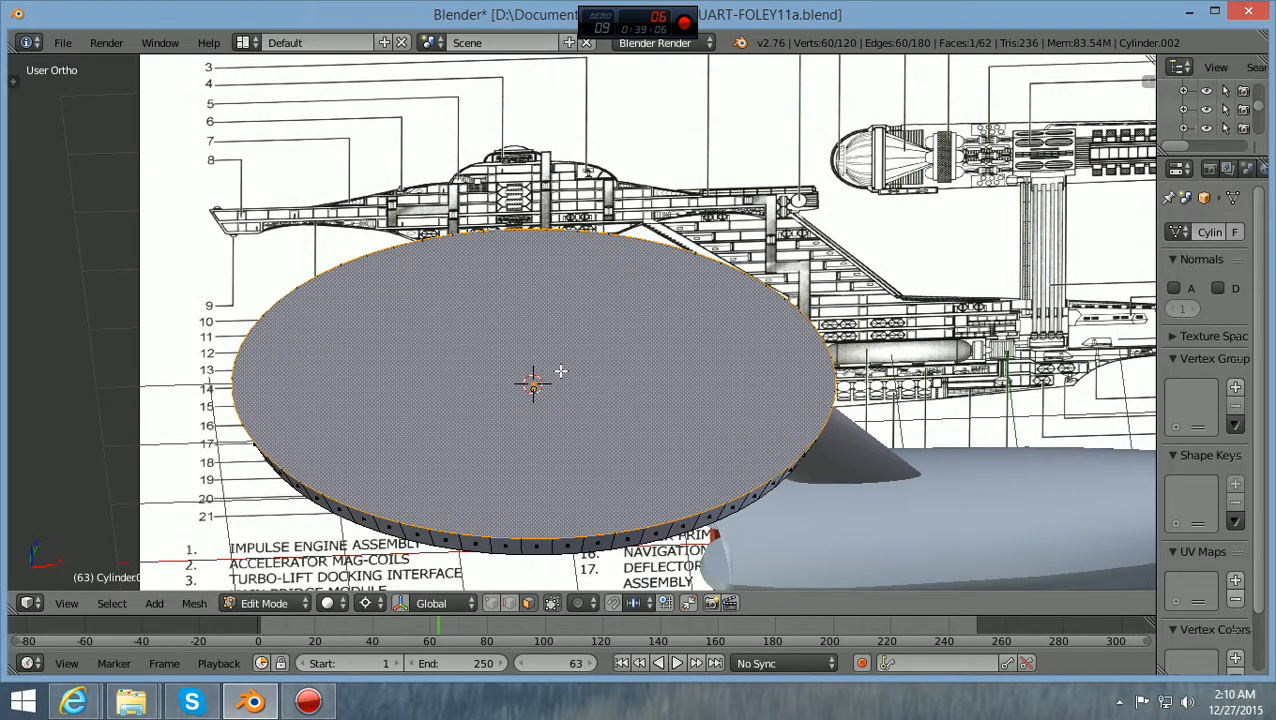
key("x")
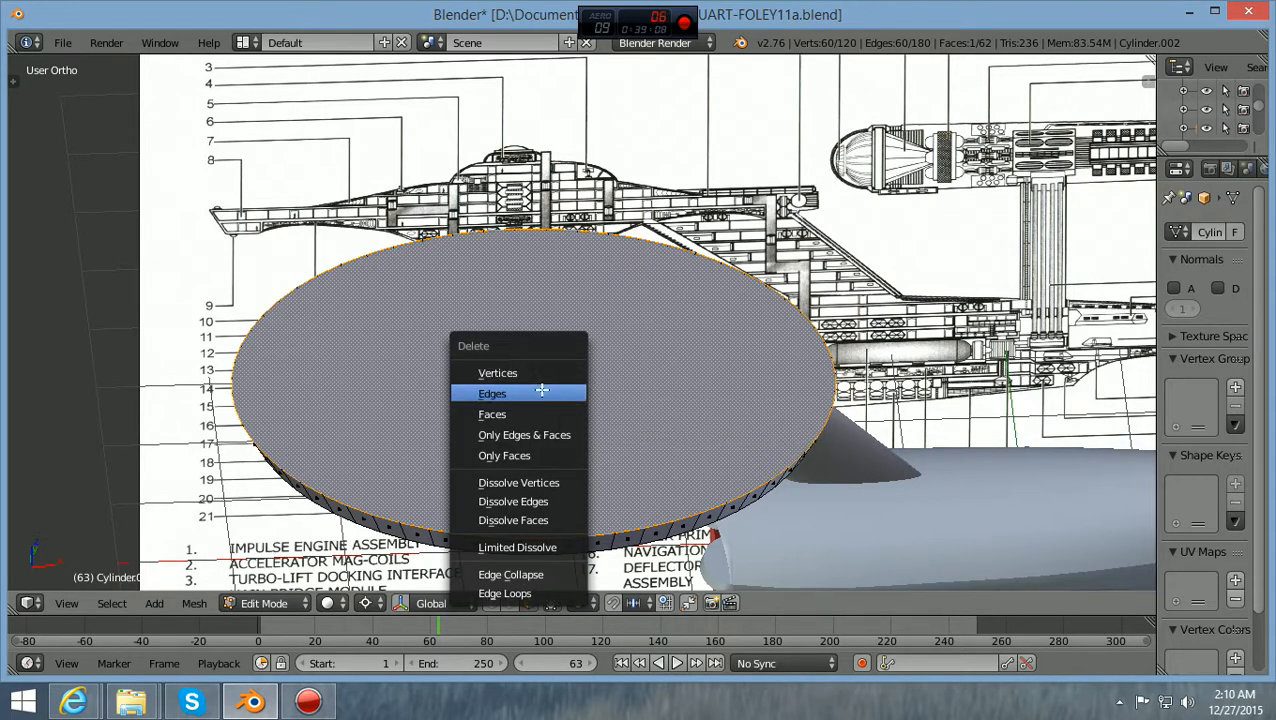
left_click(534, 412)
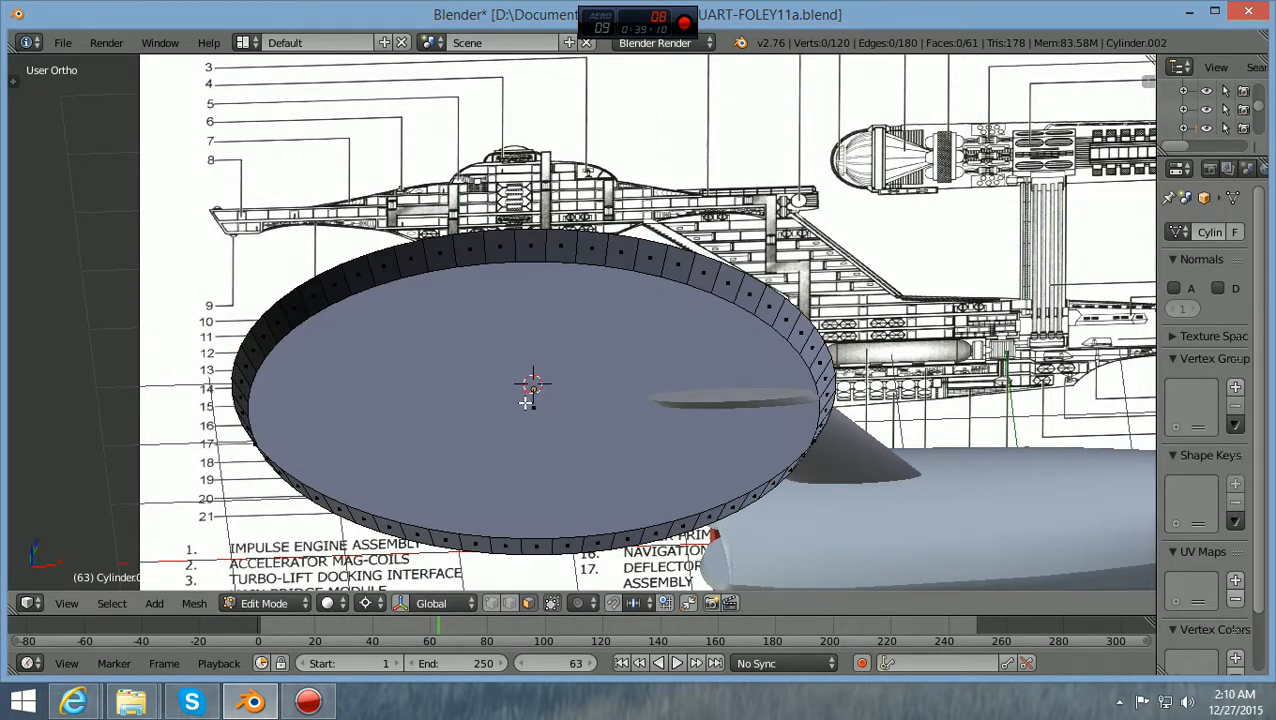
Delete the flat face closing the underside of the disc, leaving only the rim band
middle_click_drag(526, 402, 518, 376)
scroll(478, 371, "up", 2)
right_click(470, 367)
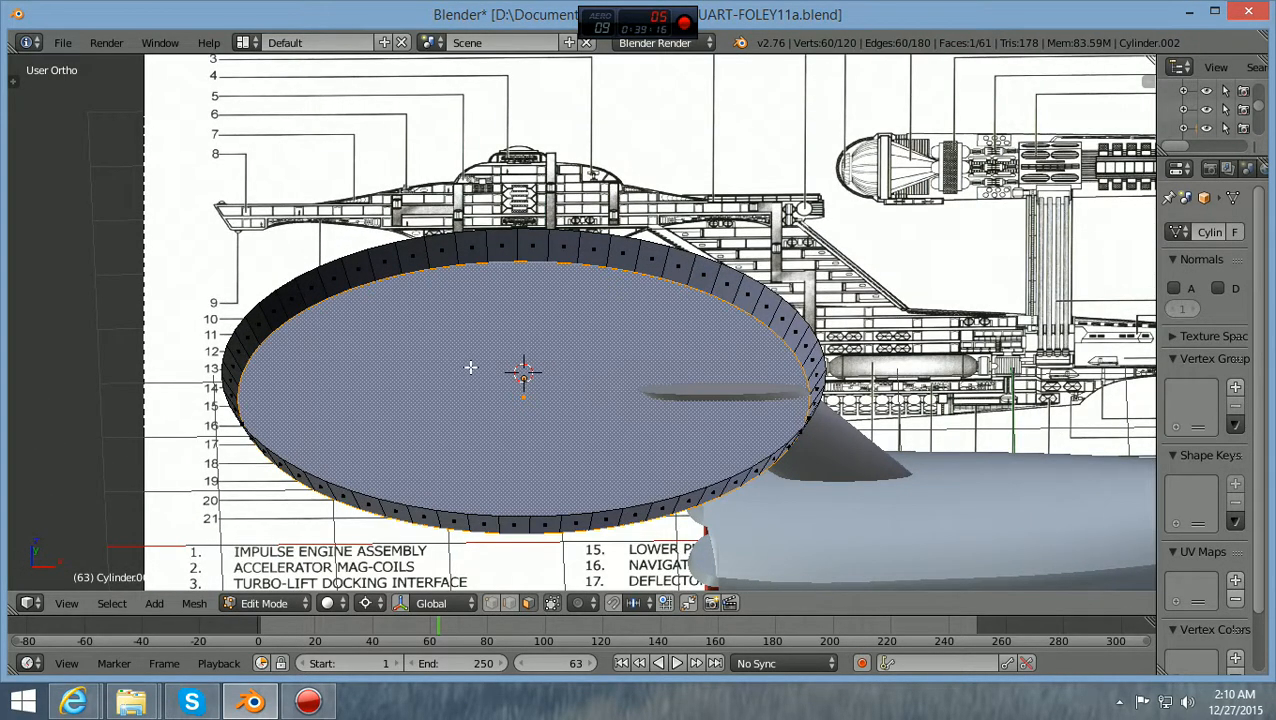
key("x")
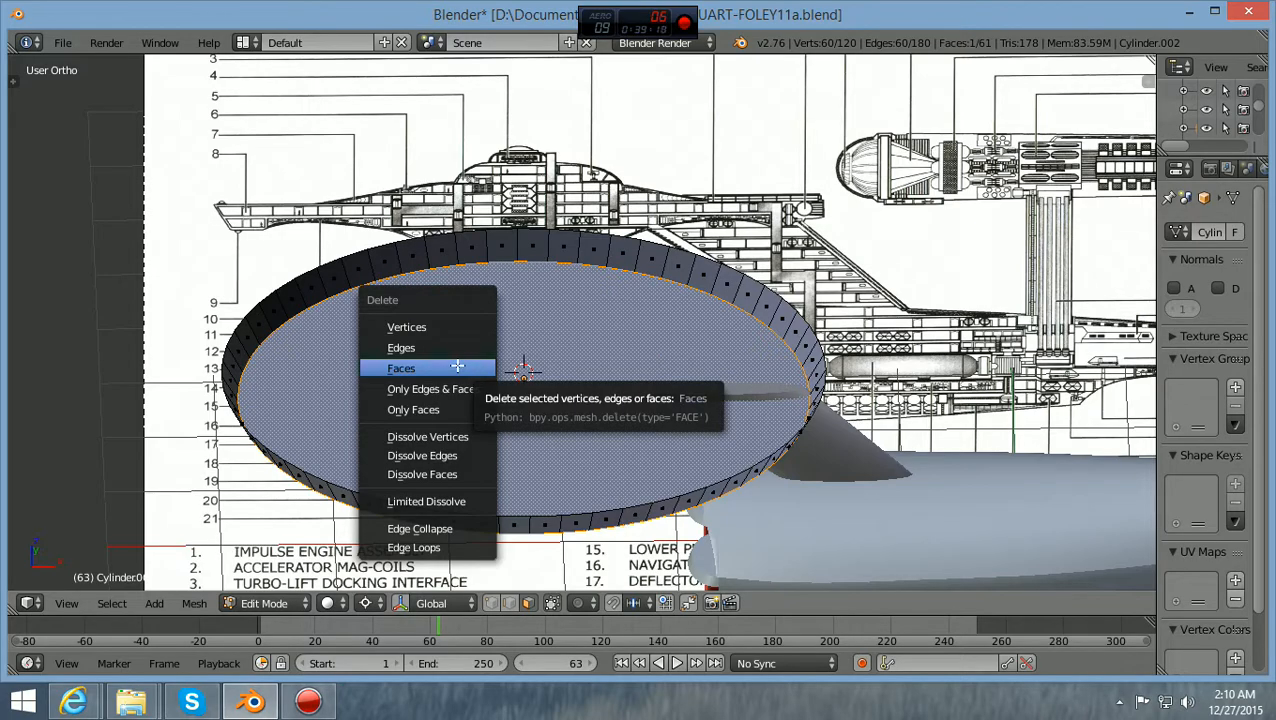
left_click(457, 367)
scroll(457, 366, "down", 2)
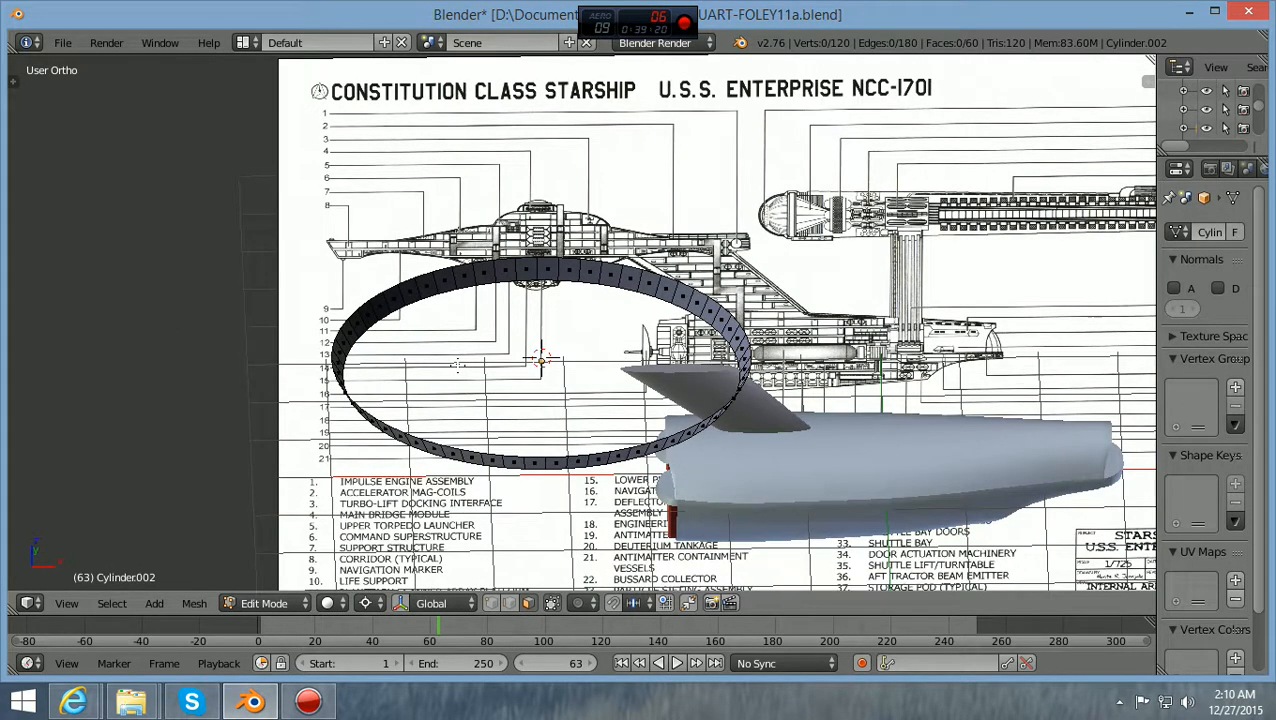
Clear the rim's face selection and enable Auto Smooth and Double Sided for the ring mesh's normals
scroll(456, 366, "up", 2)
middle_click_drag(457, 366, 483, 345)
scroll(483, 344, "up", 1)
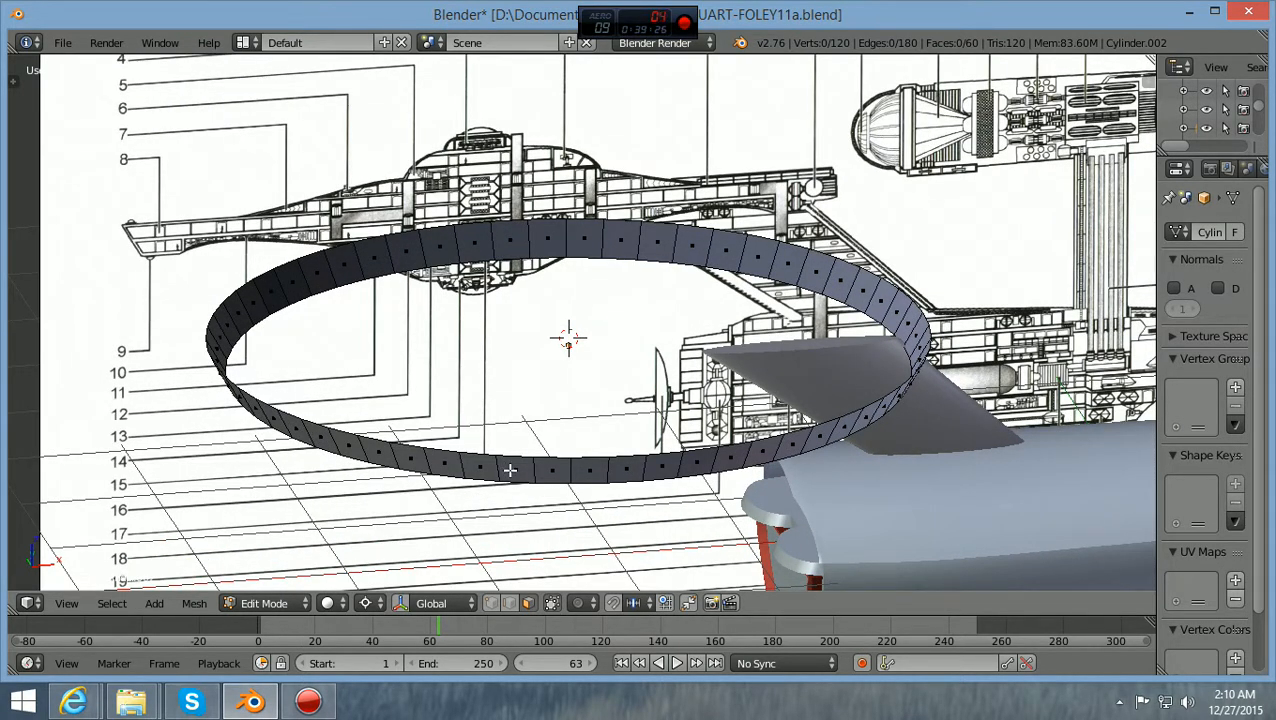
right_click(509, 470)
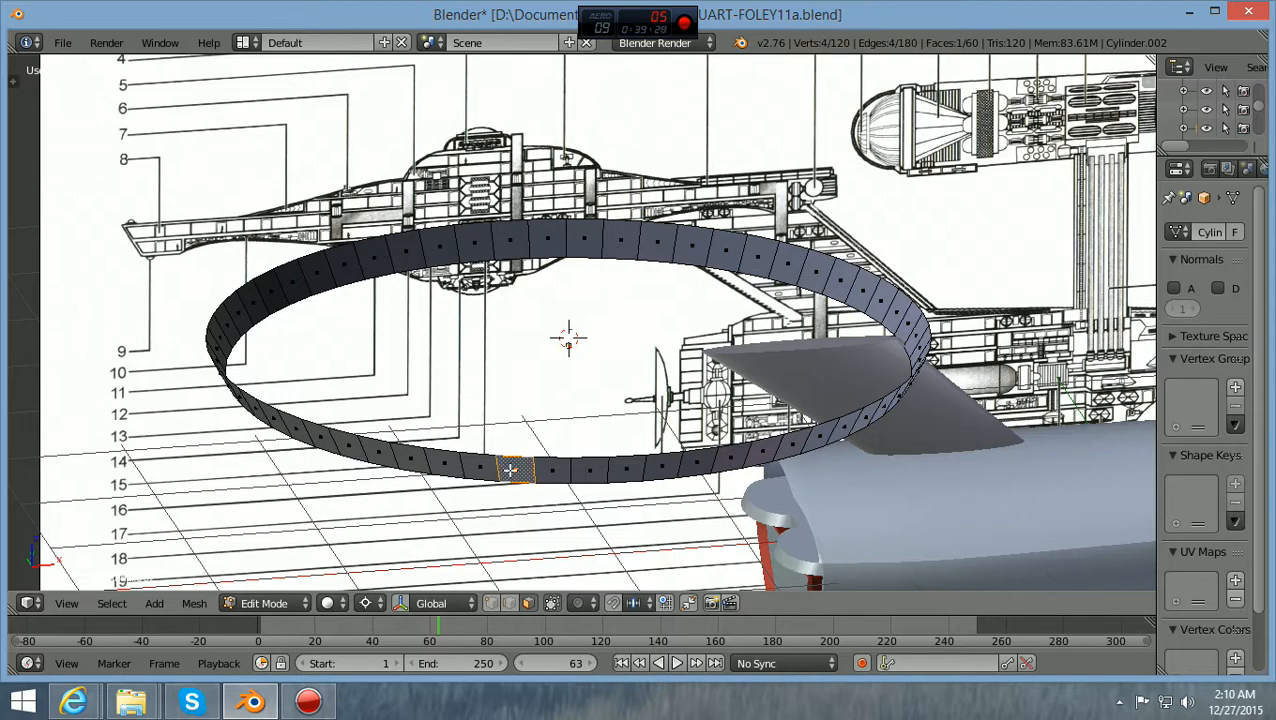
key("a")
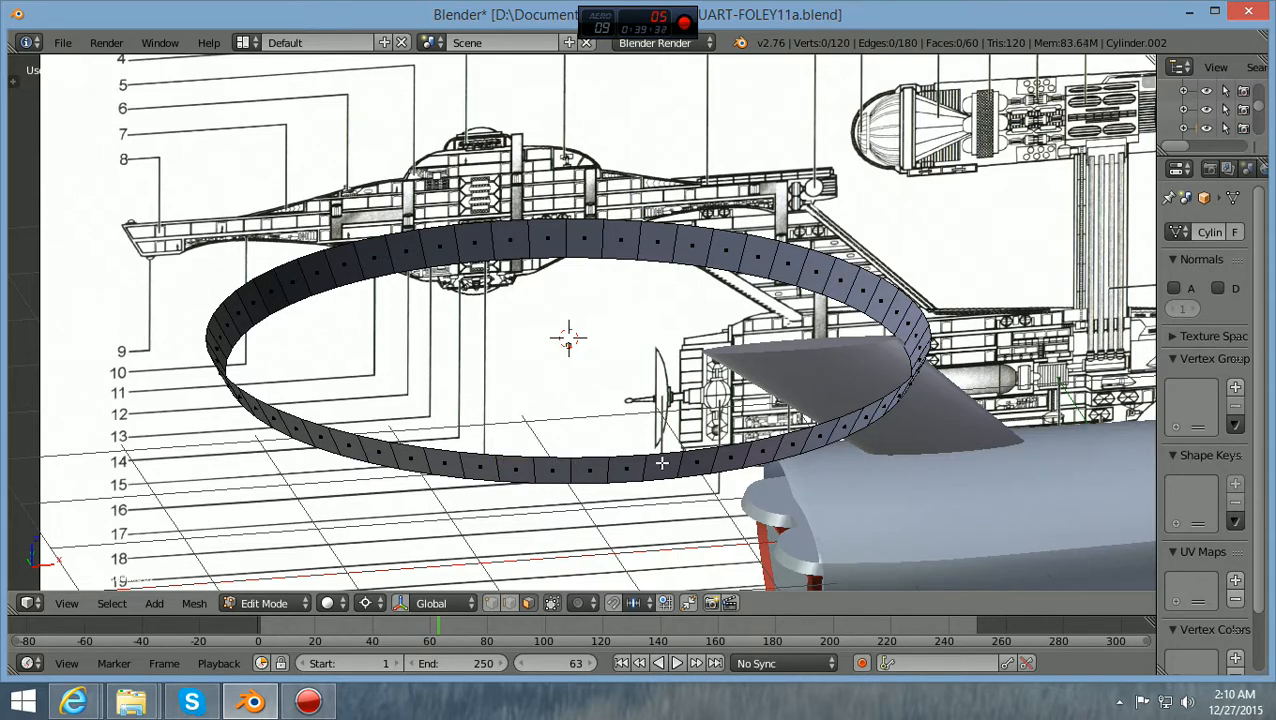
scroll(653, 463, "down", 1)
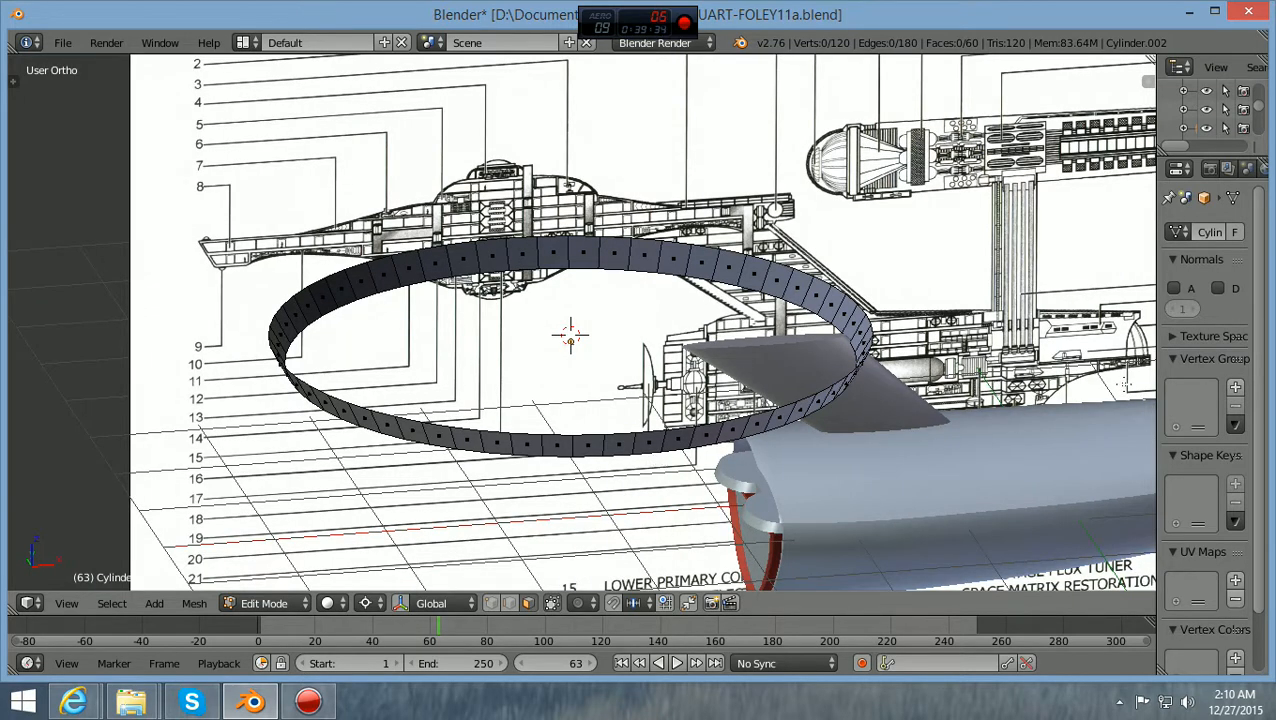
left_click(1174, 288)
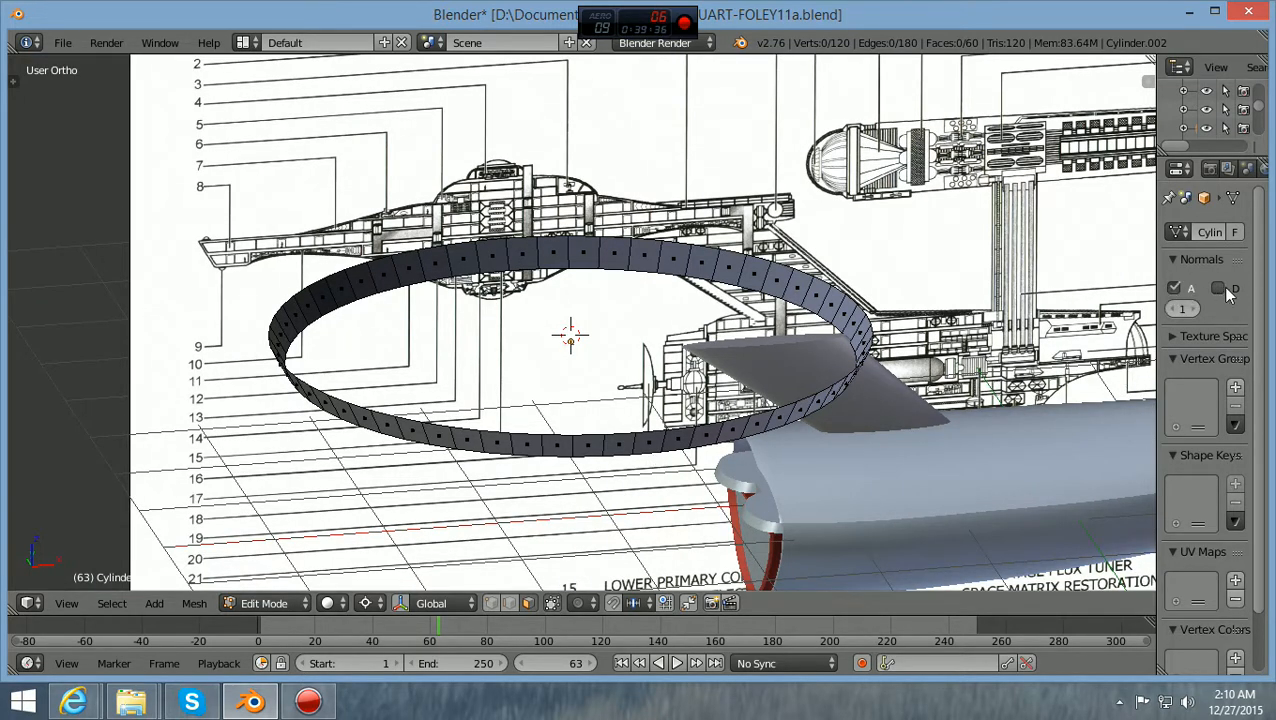
left_click(1218, 288)
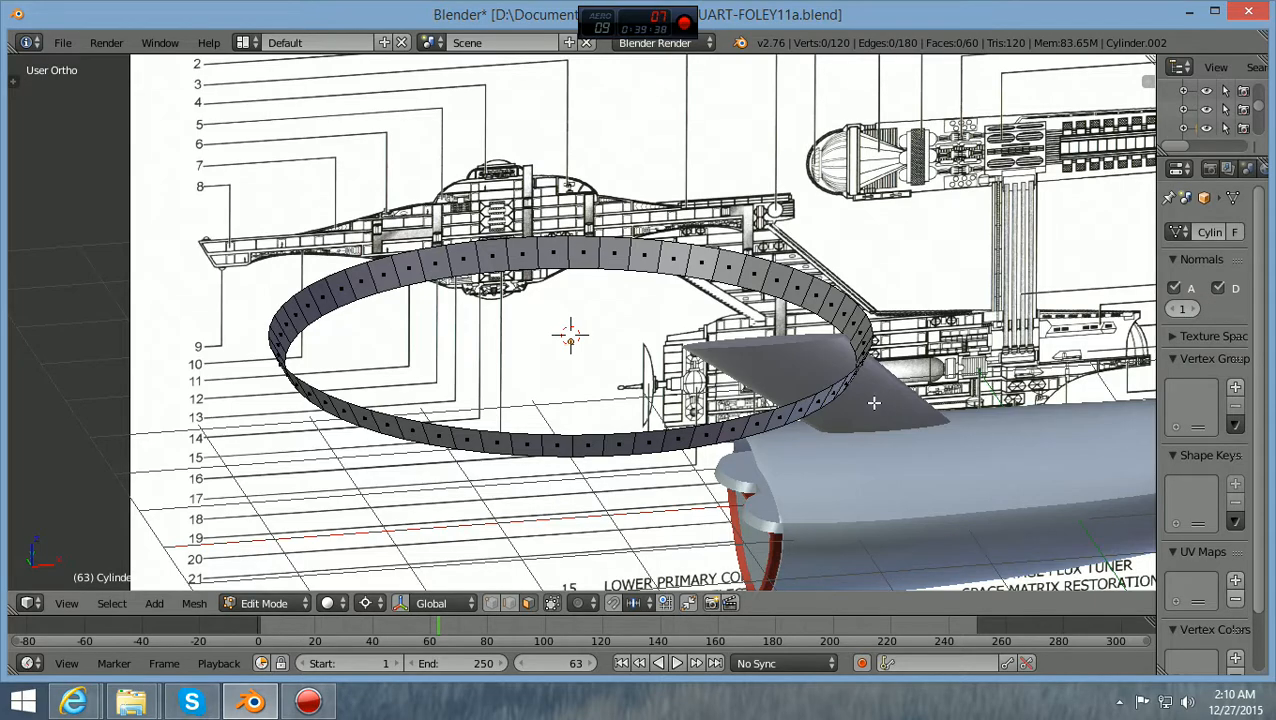
Select a continuous run of rim faces along the ring's near side and around its front using shortest-path picks
key("t")
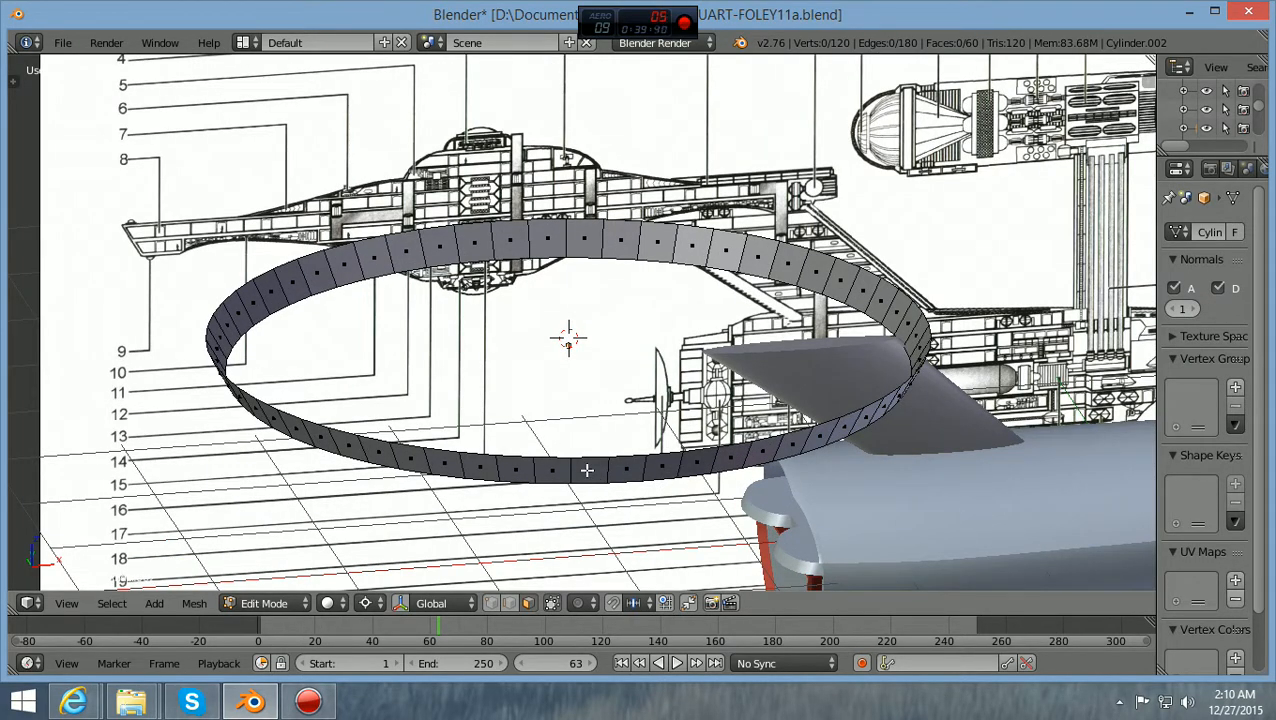
right_click(587, 468)
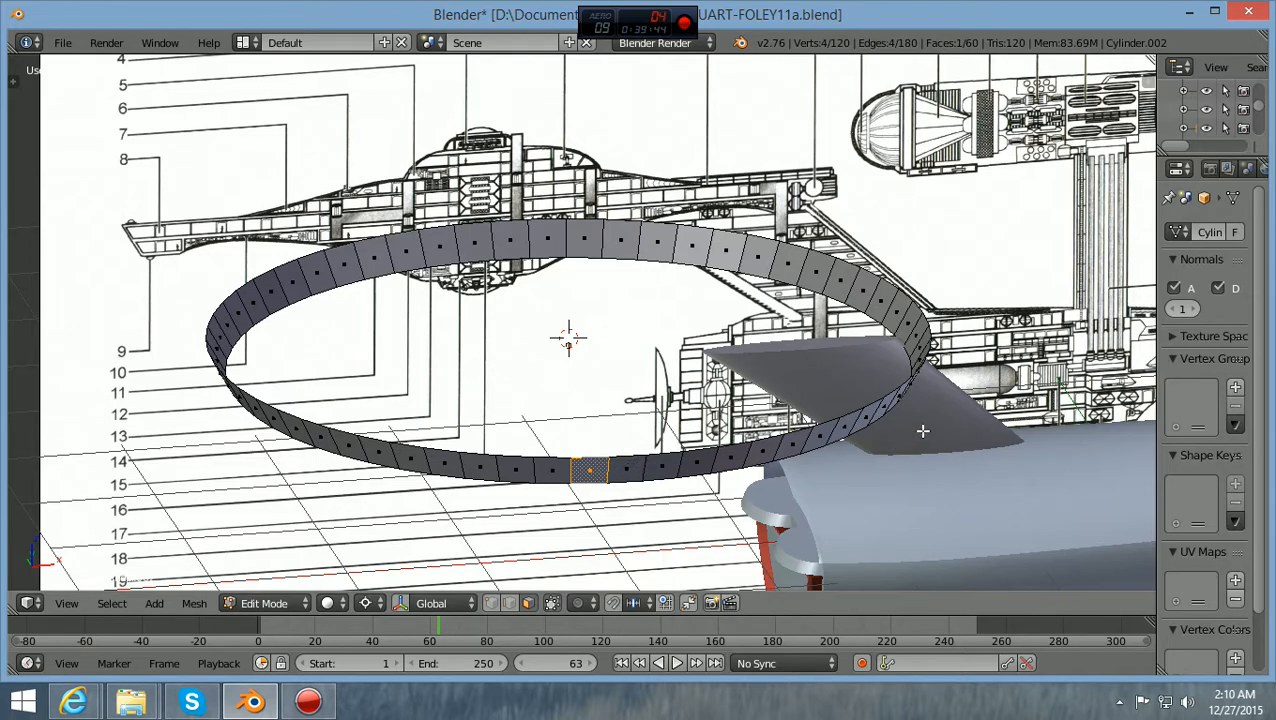
right_click(885, 404, "ctrl")
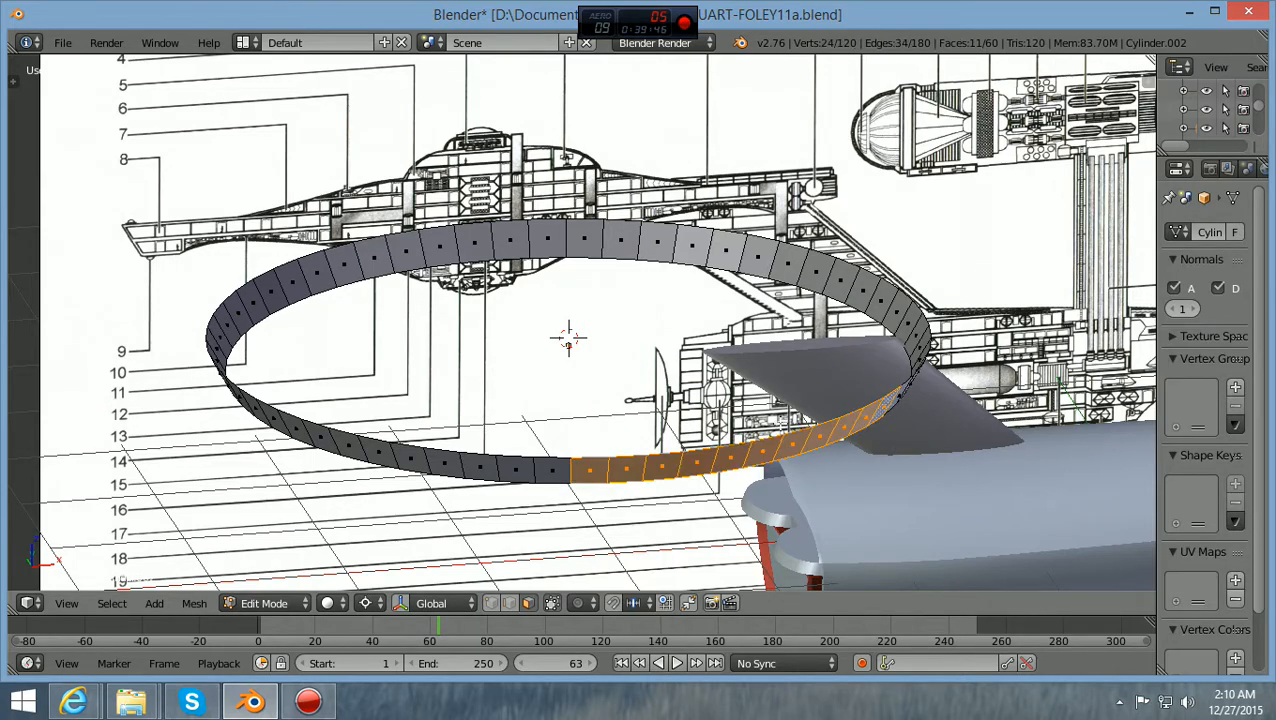
right_click(258, 407, "ctrl")
middle_click_drag(258, 408, 469, 550)
middle_click_drag(312, 446, 268, 448)
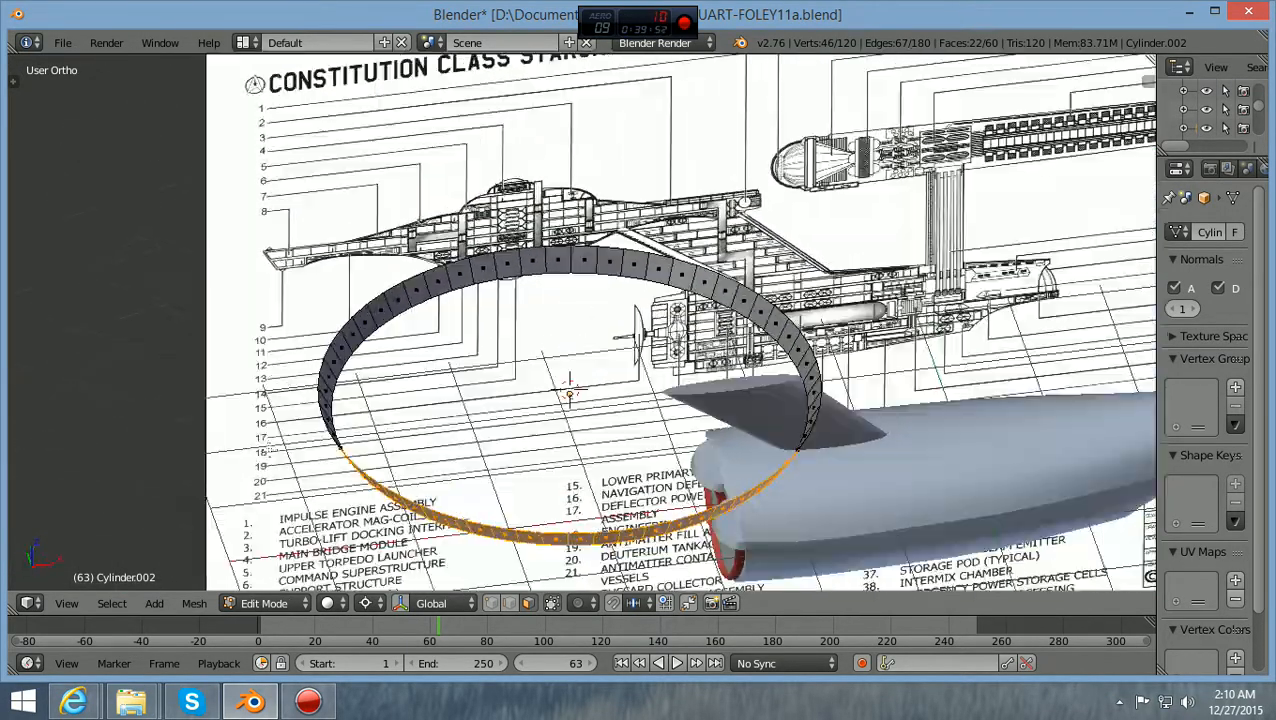
middle_click_drag(480, 380, 671, 354)
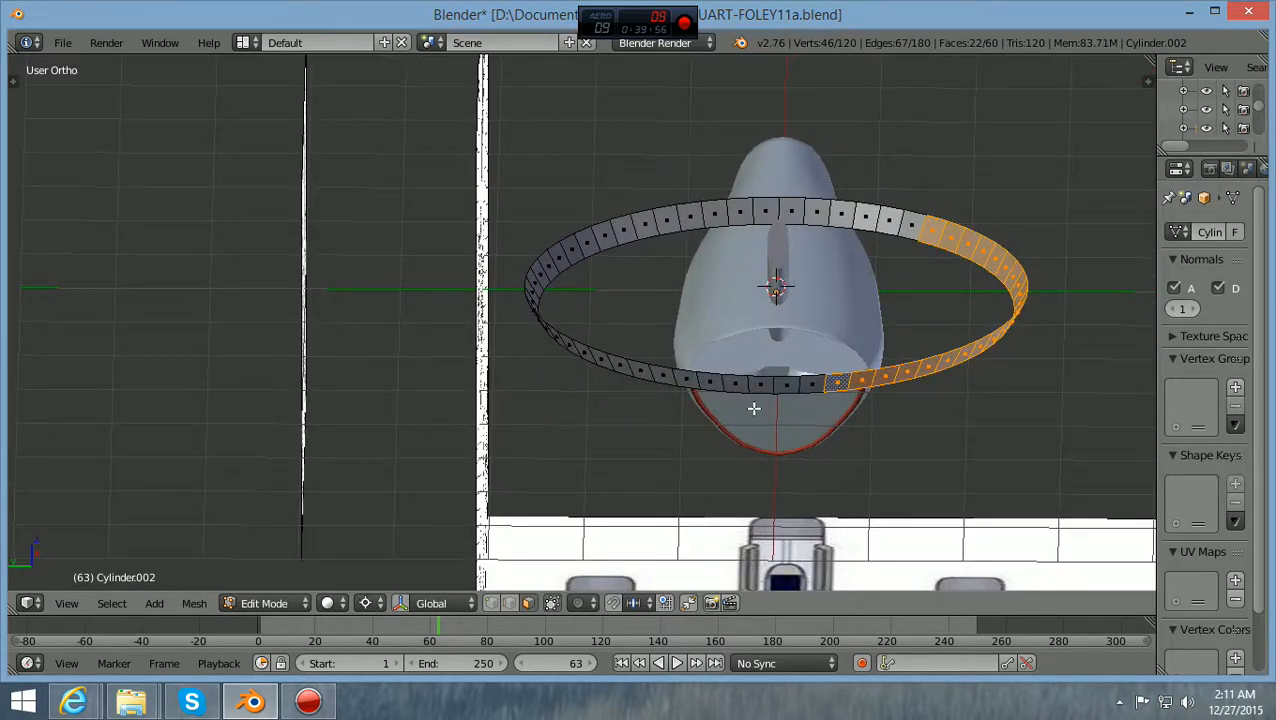
right_click(688, 380, "ctrl")
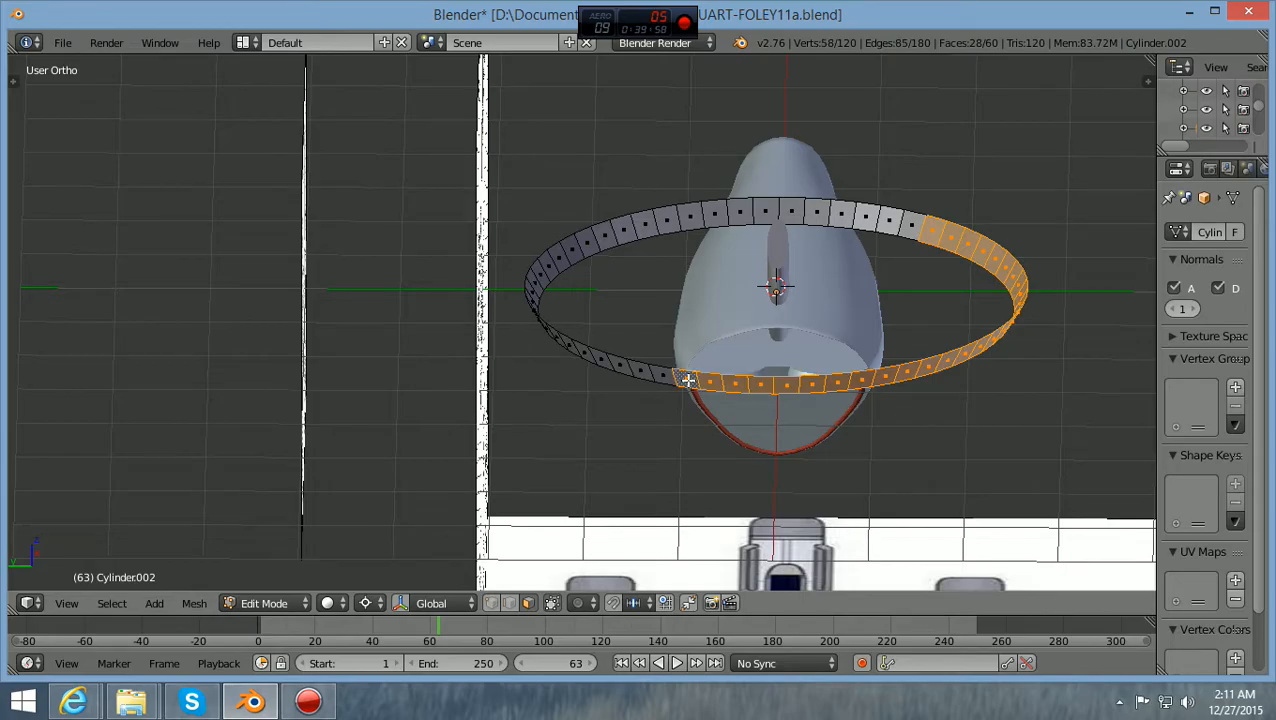
Extend the shortest-path face selection around the far side and past the neck to include every rim face
middle_click_drag(687, 380, 660, 263)
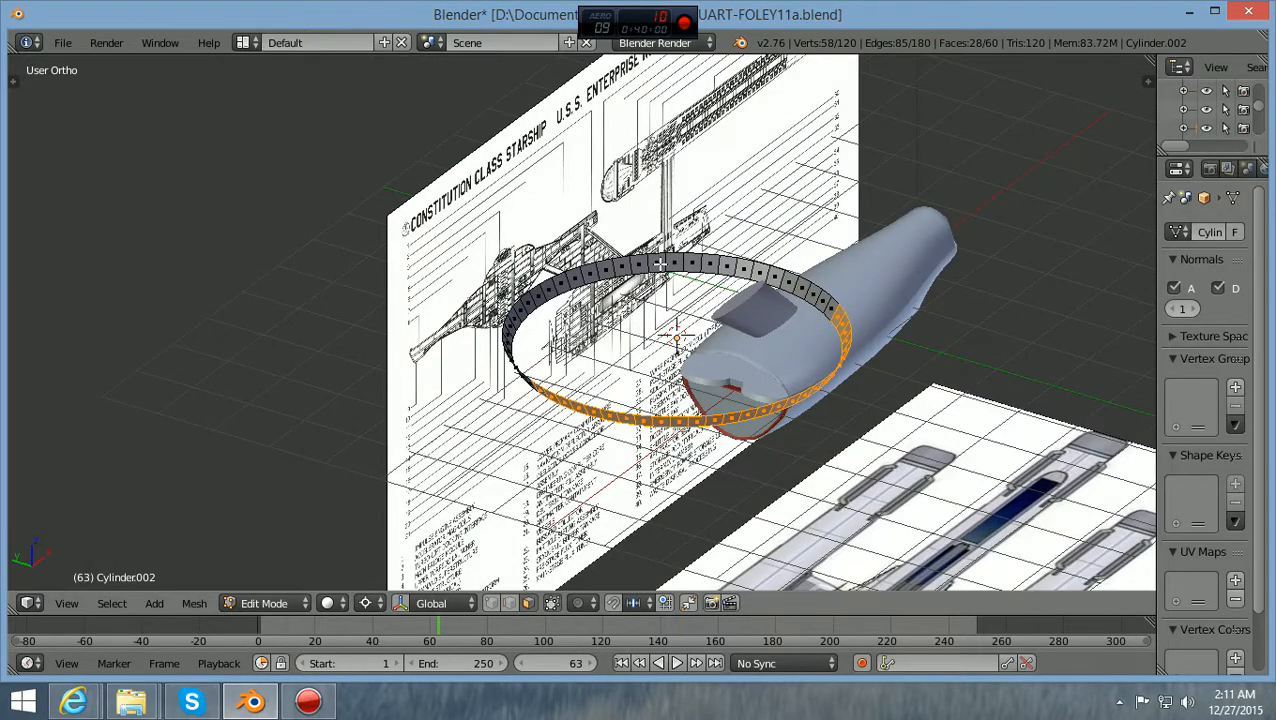
right_click(660, 262, "ctrl")
scroll(715, 277, "up", 2)
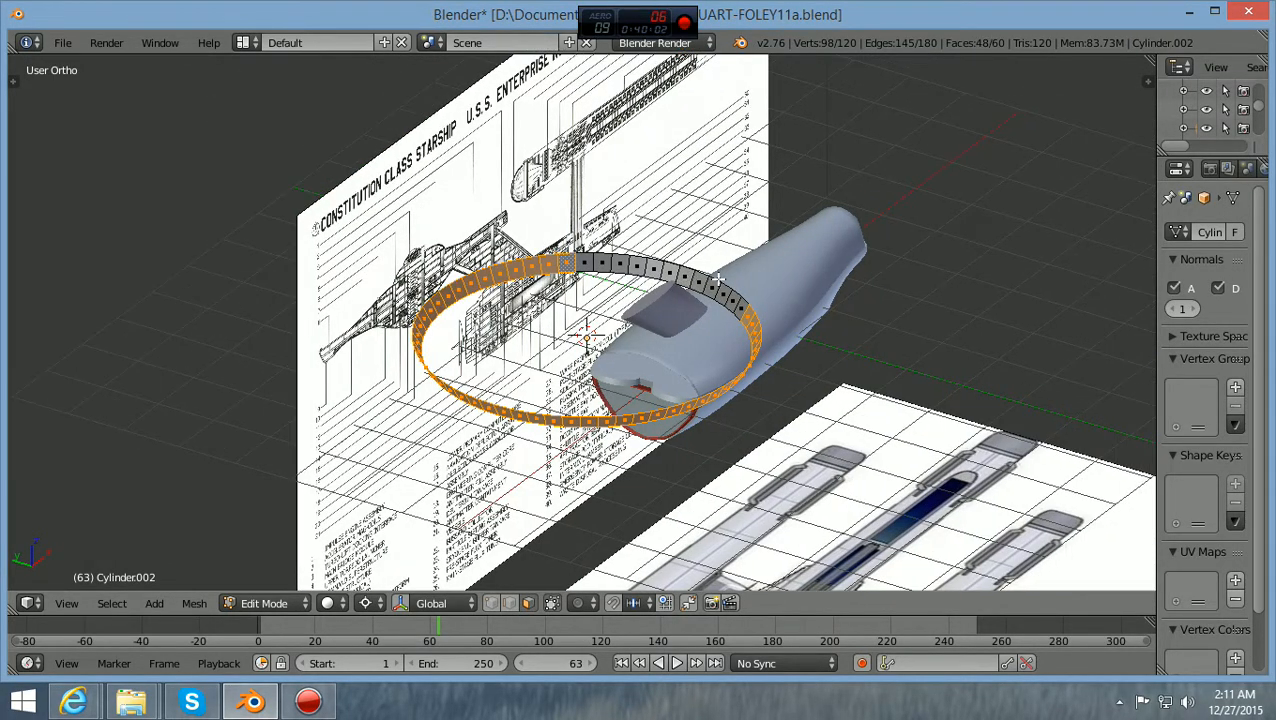
scroll(730, 278, "up", 3)
right_click(798, 229, "ctrl")
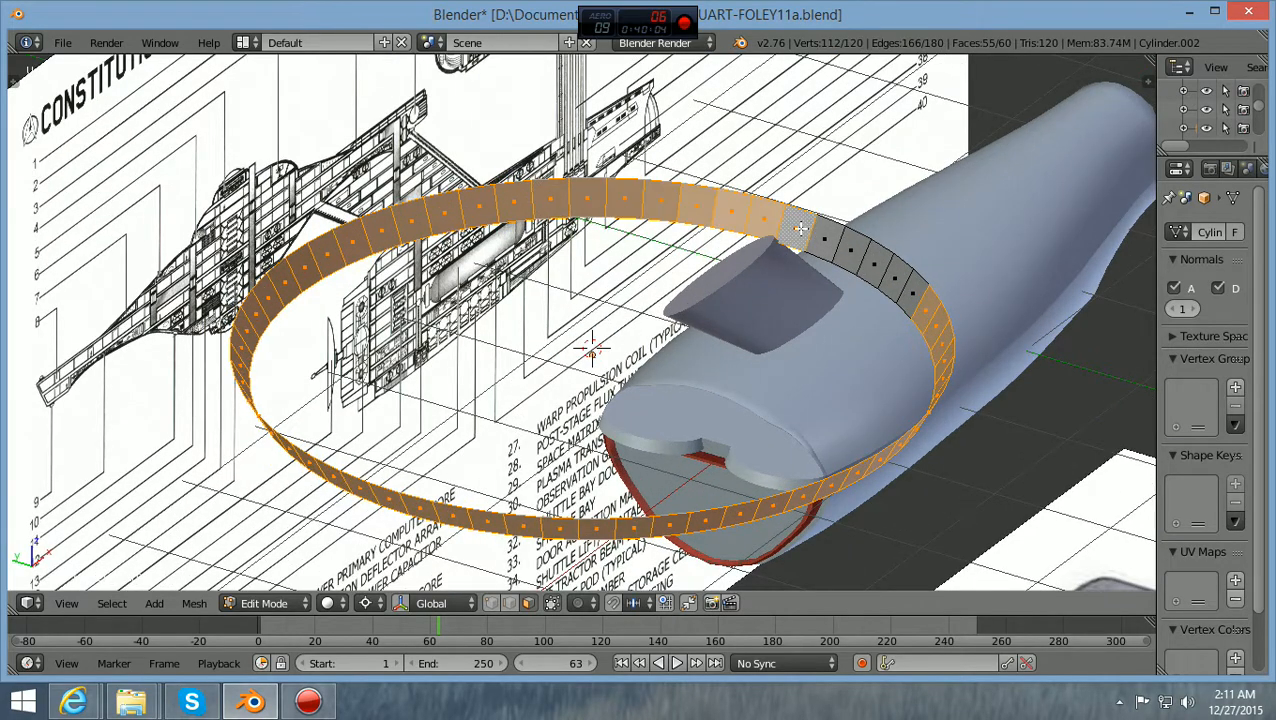
right_click(913, 291, "ctrl")
scroll(928, 308, "down", 2)
Apply smooth shading to all selected rim faces
middle_click_drag(929, 312, 700, 305)
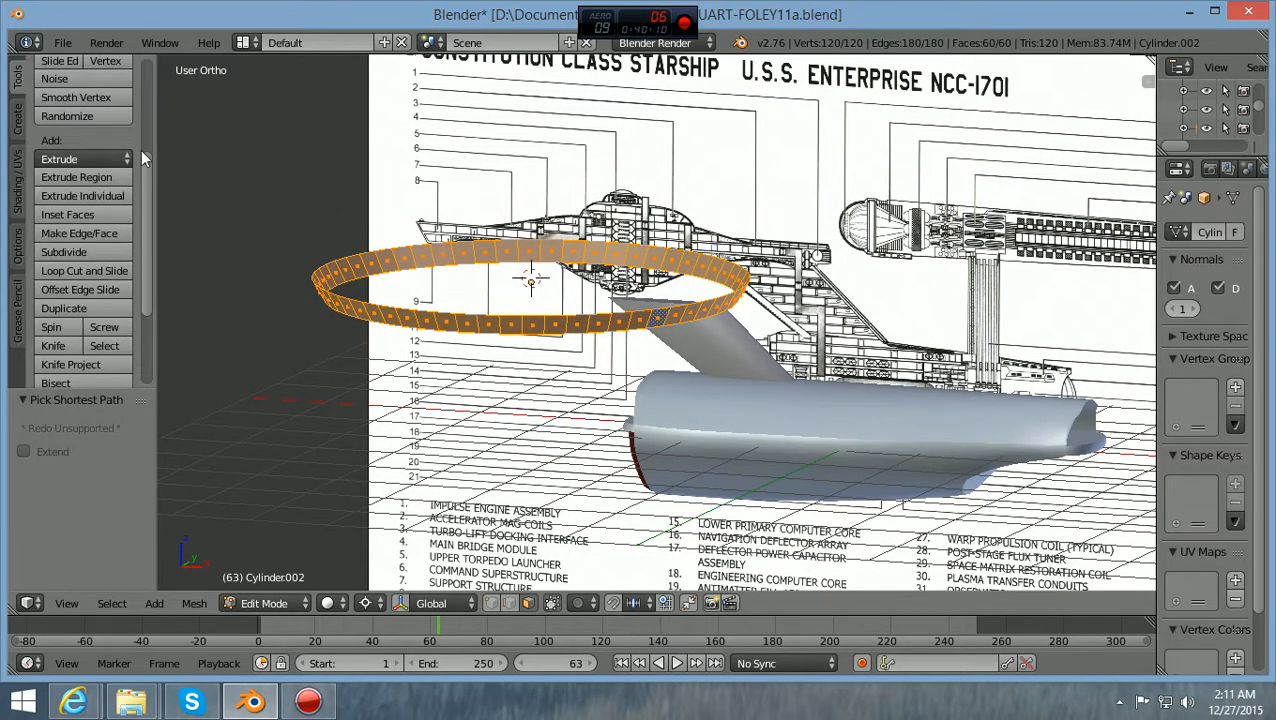
scroll(114, 162, "up", 5)
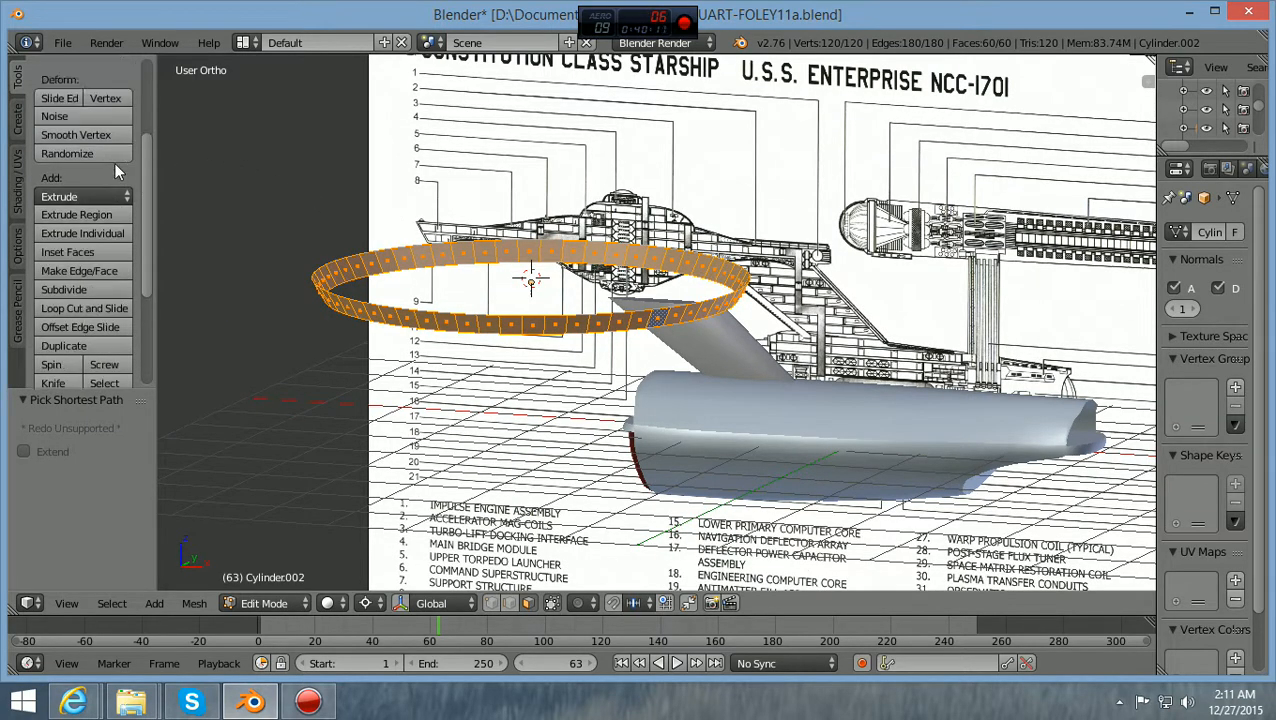
left_click(19, 186)
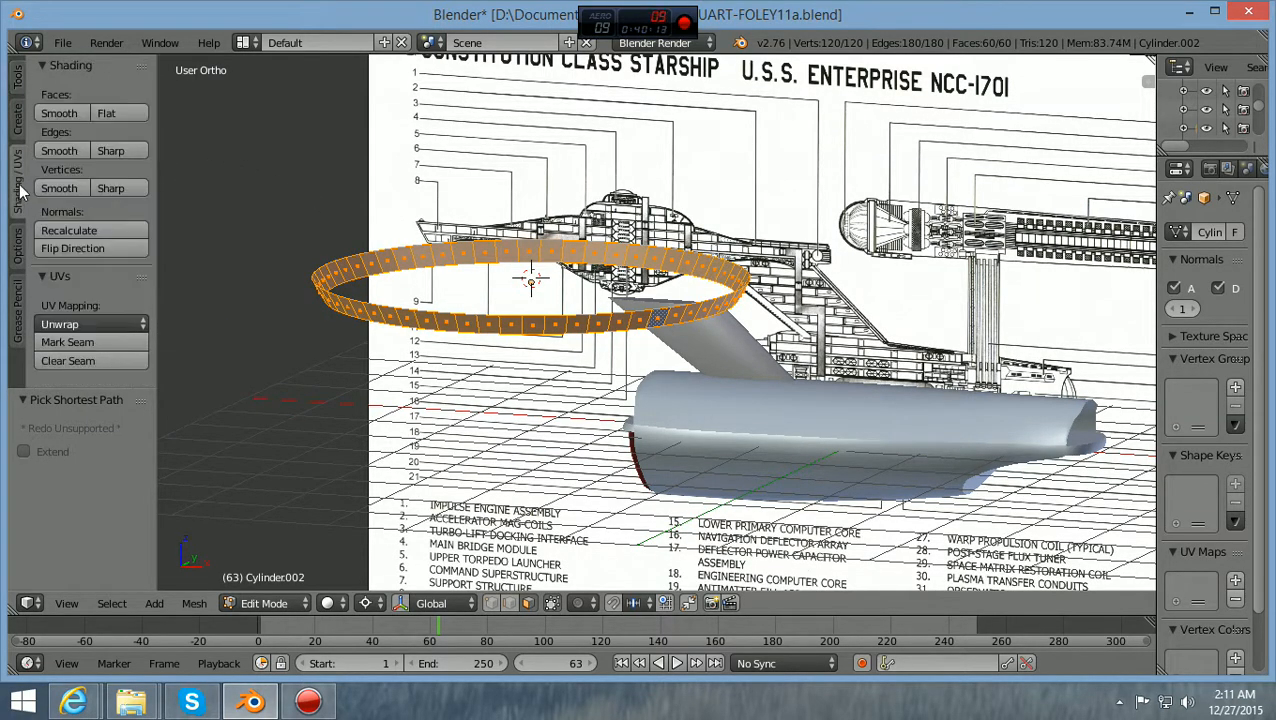
left_click(66, 113)
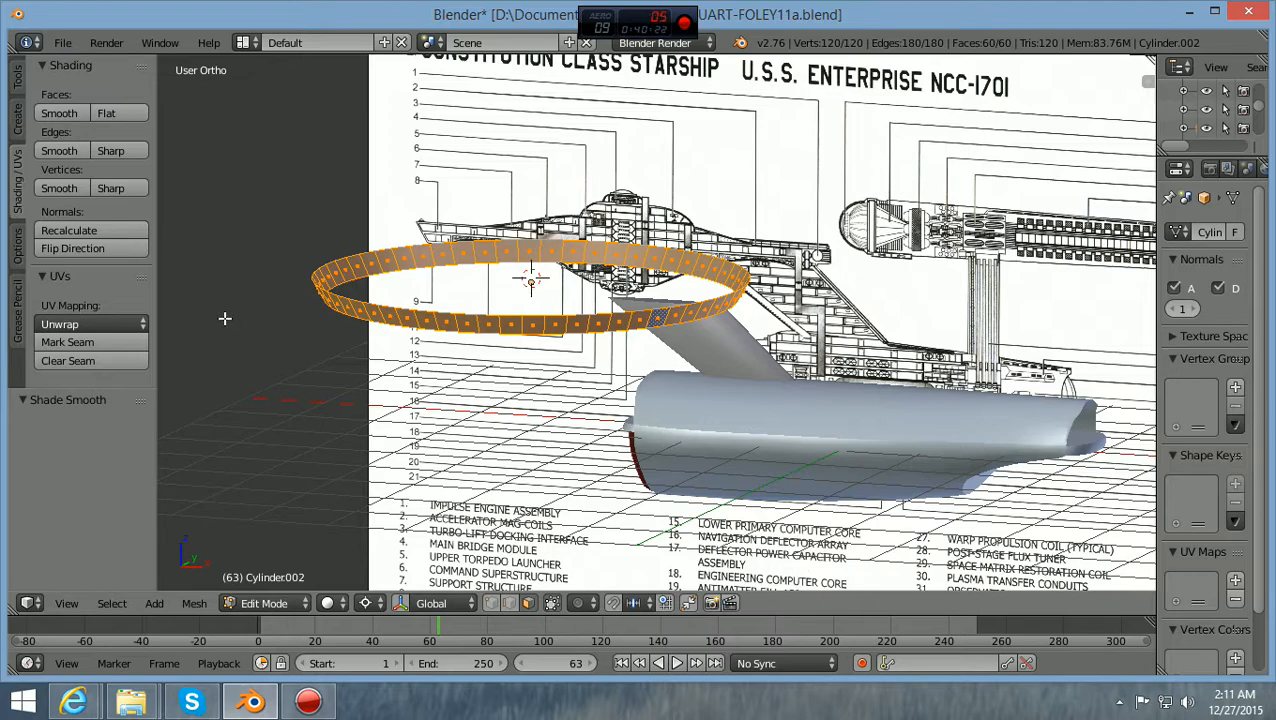
key("t")
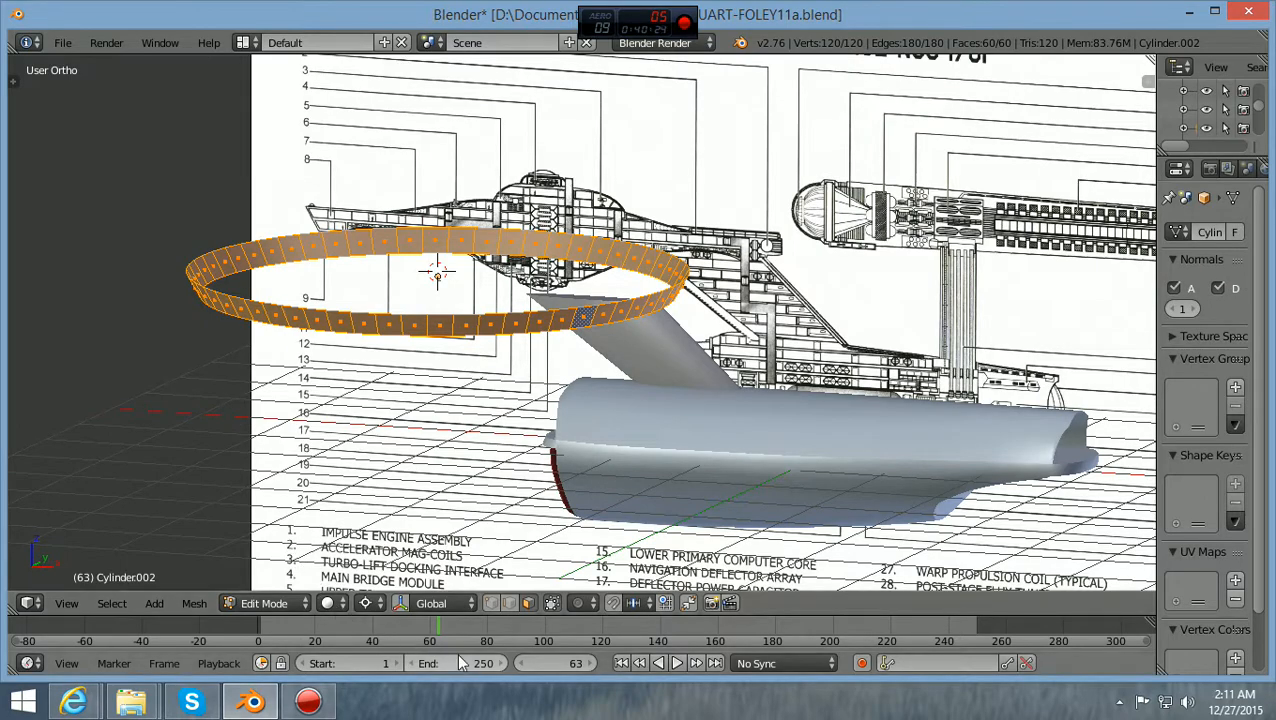
Return to Object Mode and inspect the ring's smooth shading from a low front angle
left_click(303, 603)
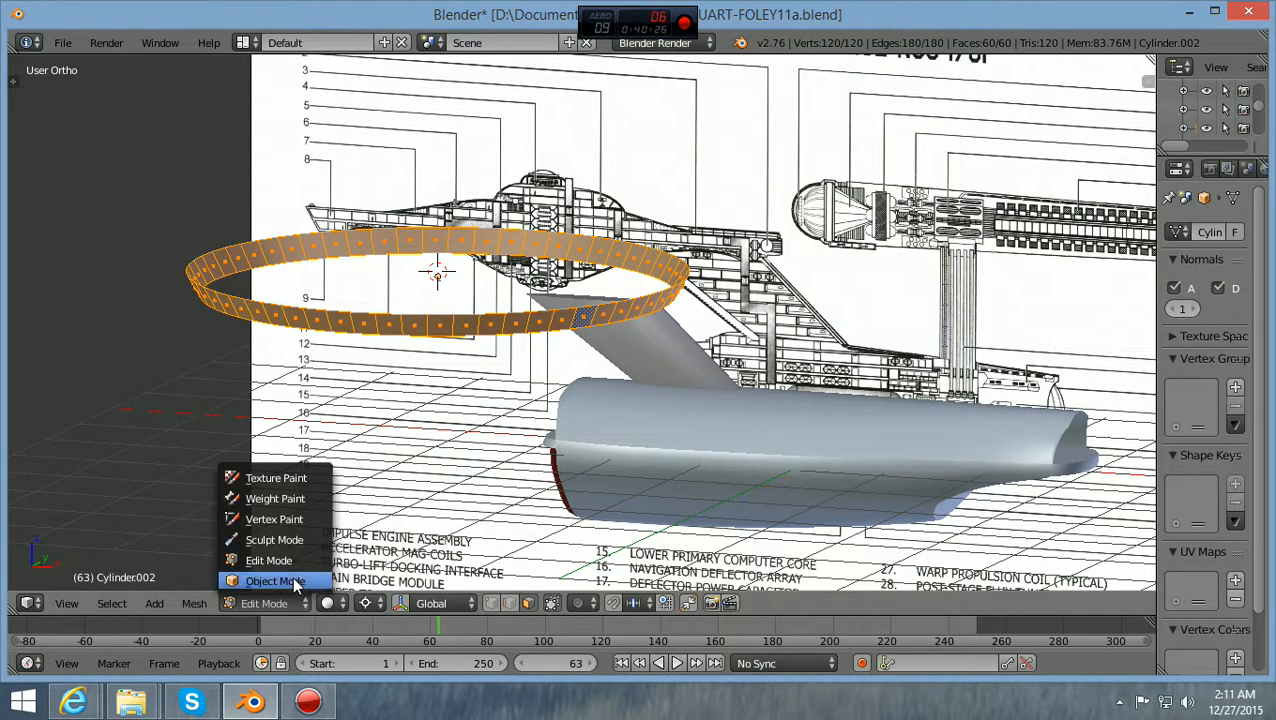
left_click(265, 578)
scroll(384, 504, "up", 2)
scroll(384, 504, "down", 2)
middle_click_drag(420, 506, 447, 449)
scroll(447, 449, "up", 2)
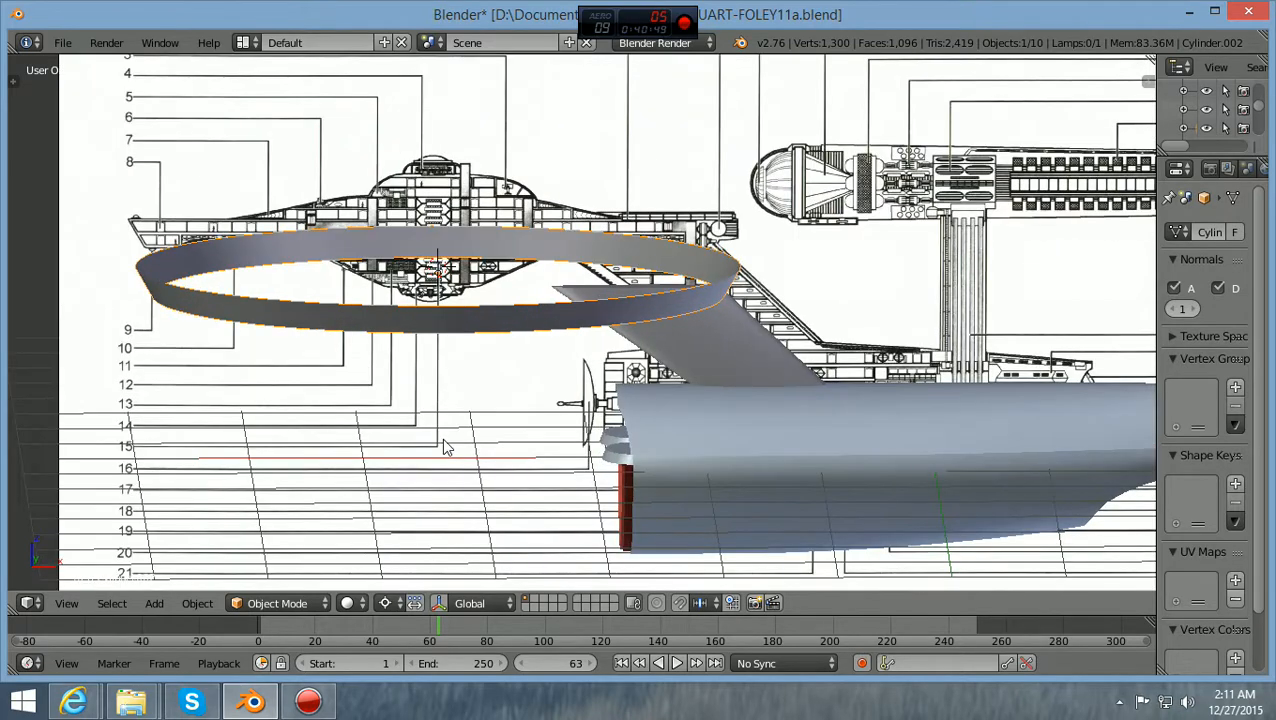
Switch the ring back to Edit Mode with vertex selection and view it from the front over the blueprint's saucer
left_click(327, 598)
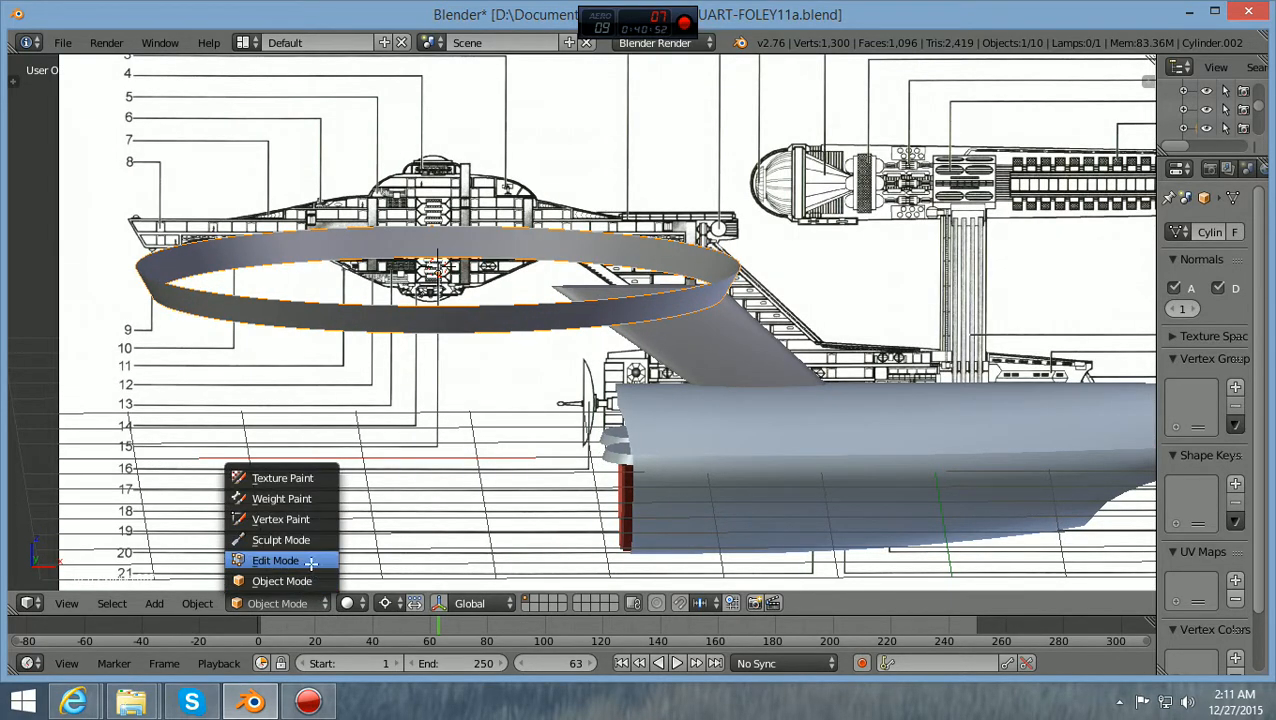
left_click(275, 560)
scroll(380, 579, "up", 2)
left_click(509, 602)
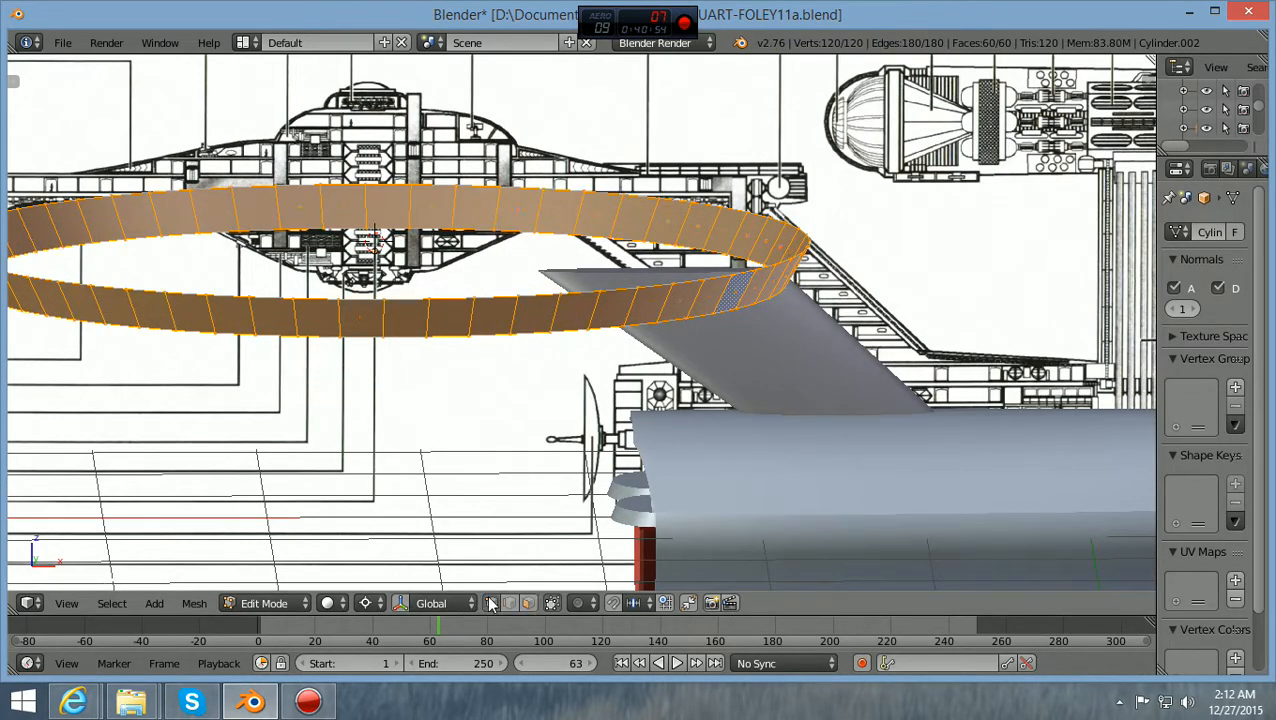
key("KP_1")
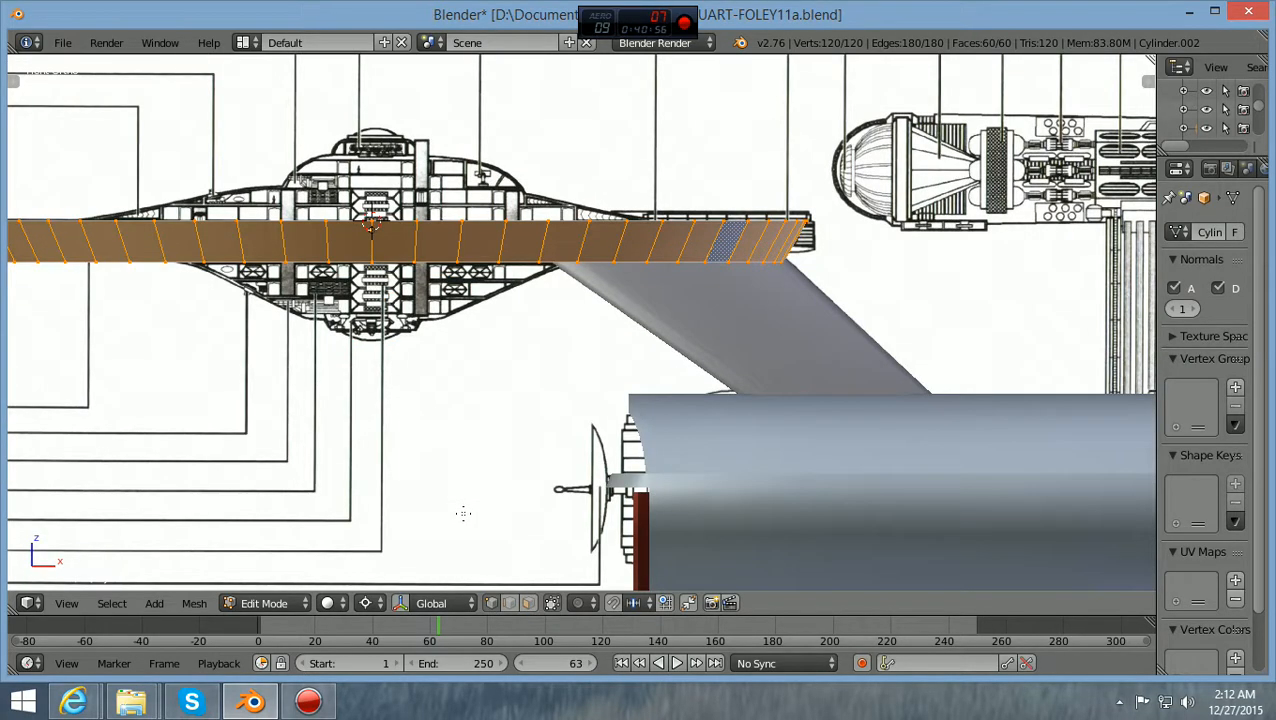
scroll(463, 513, "down", 1)
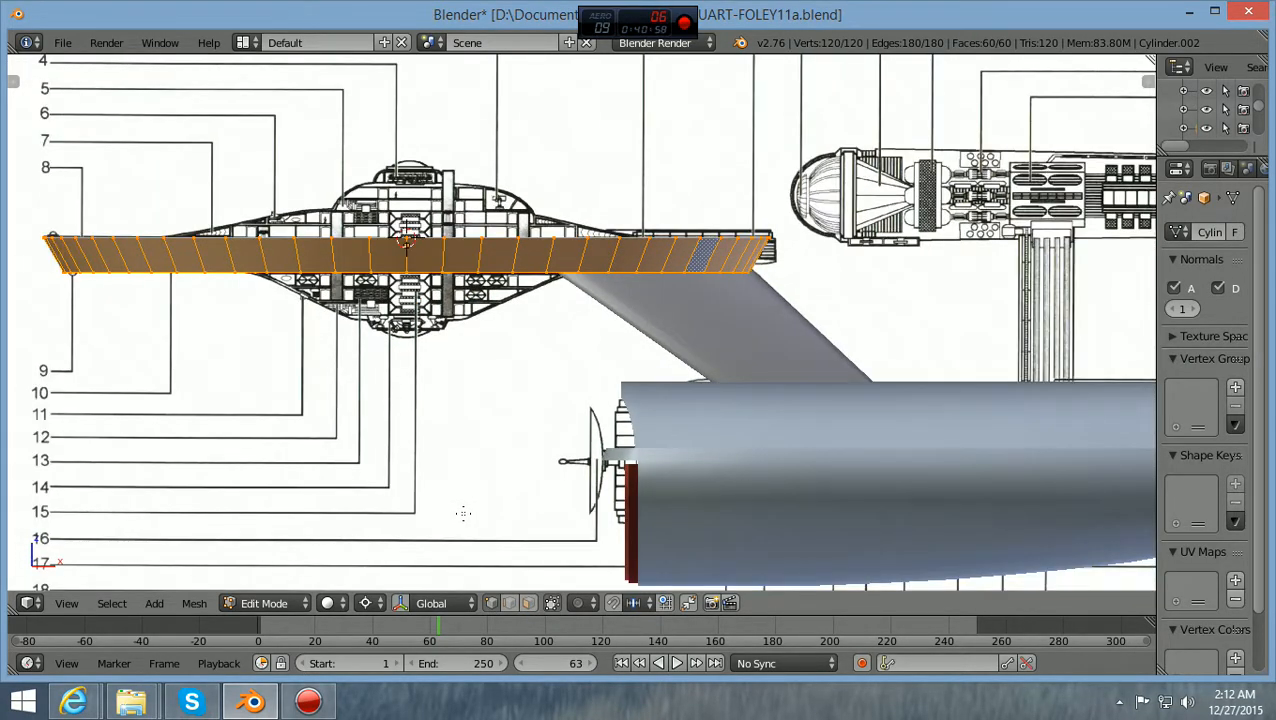
key("ctrl+KP_4")
key("ctrl+KP_4")
key("ctrl+KP_4")
scroll(463, 513, "up", 1)
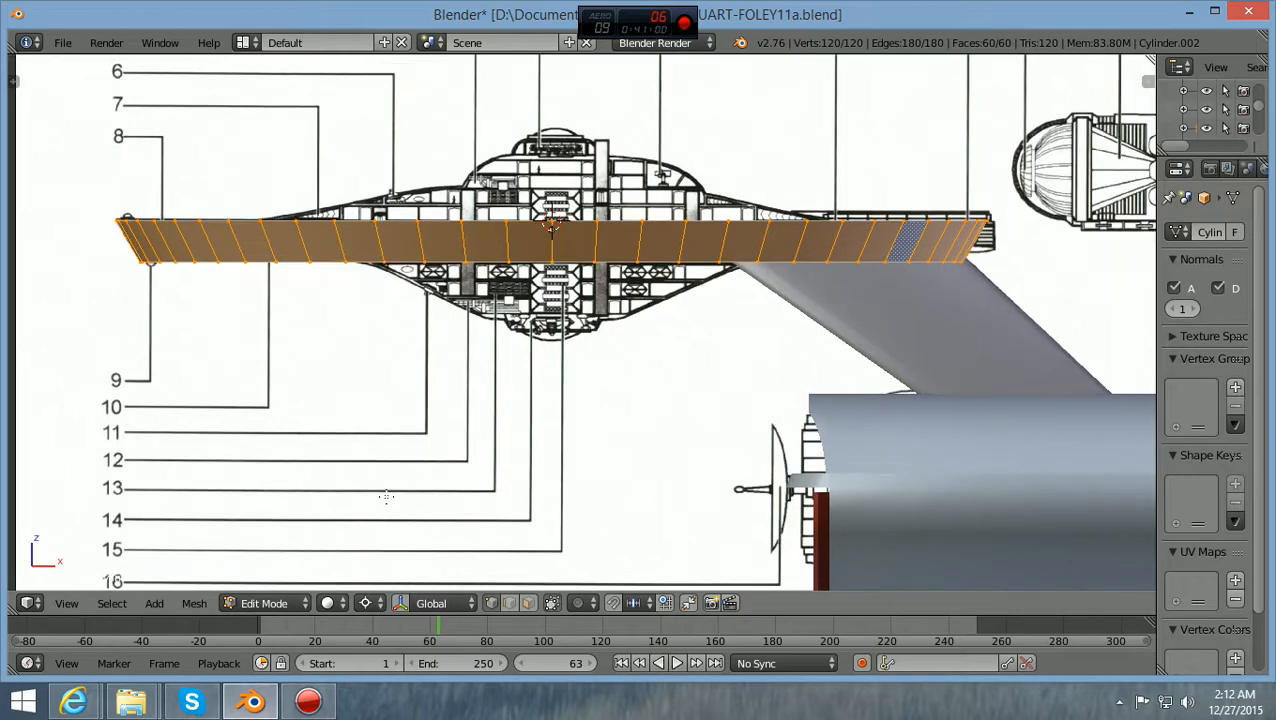
scroll(386, 497, "down", 1)
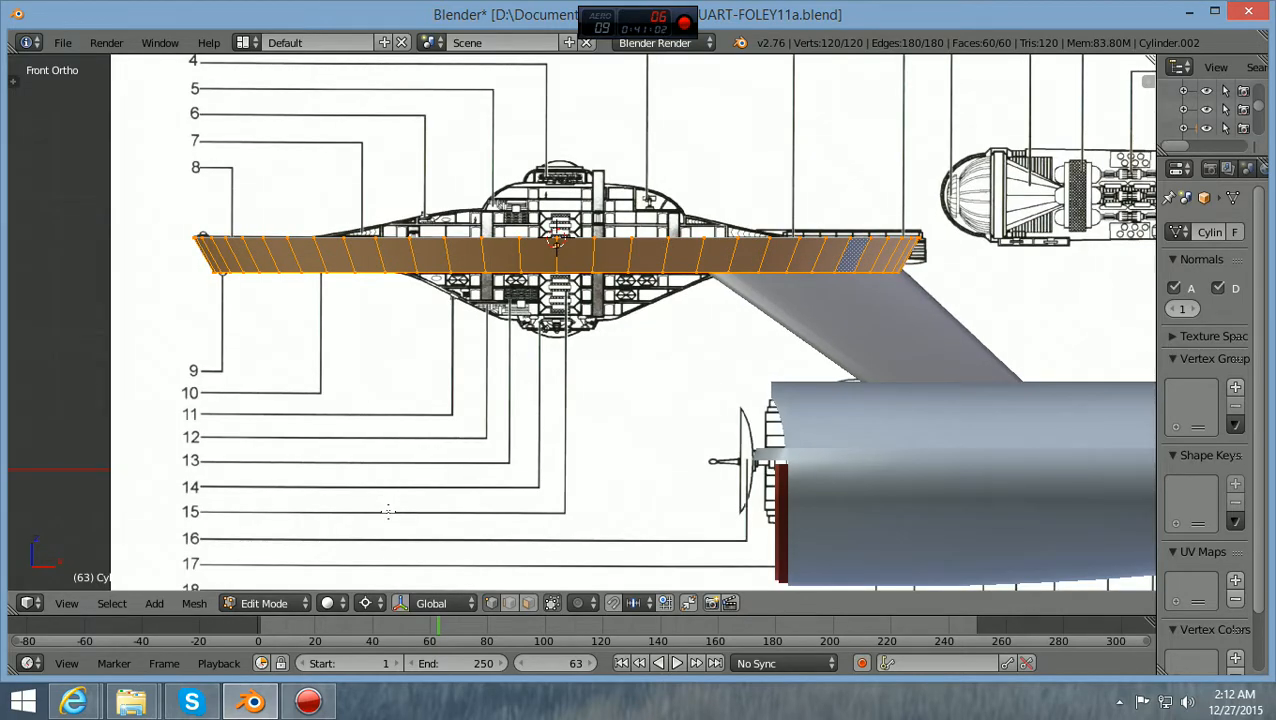
Deselect the whole rim mesh and switch the tilted view to orthographic projection
key("a")
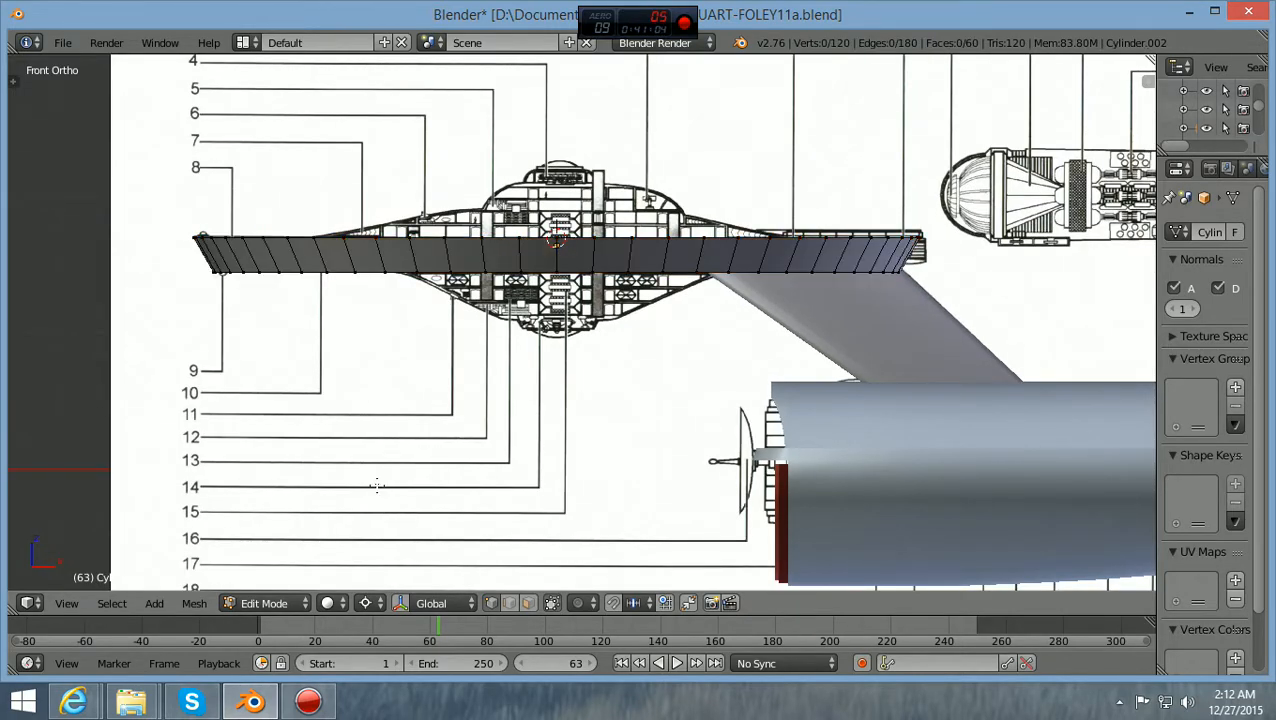
middle_click_drag(405, 520, 414, 528)
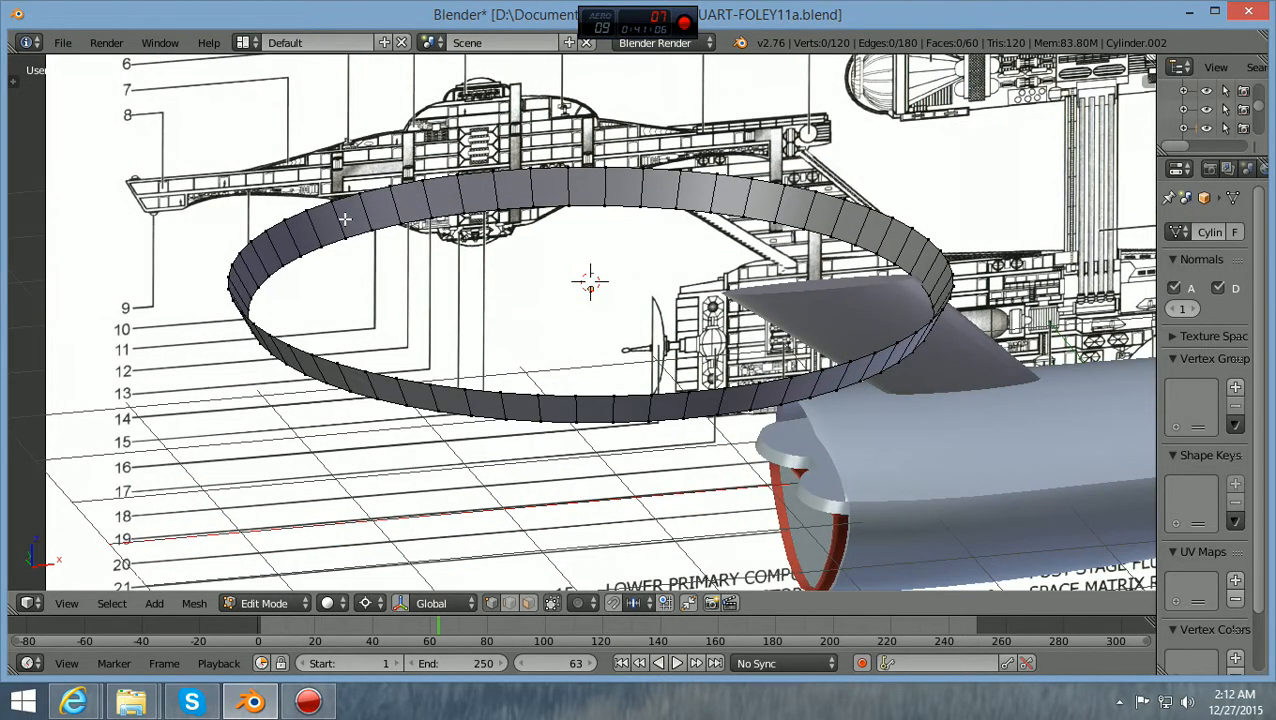
key("KP_5")
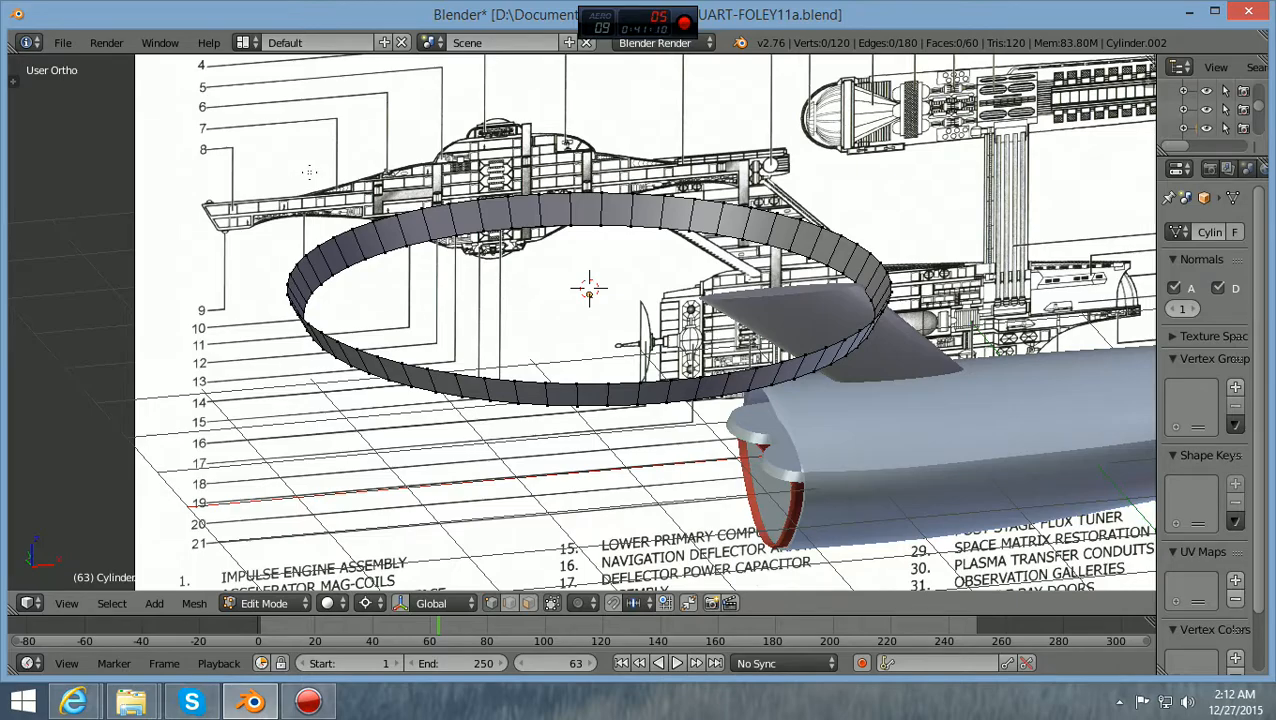
scroll(330, 200, "down", 6)
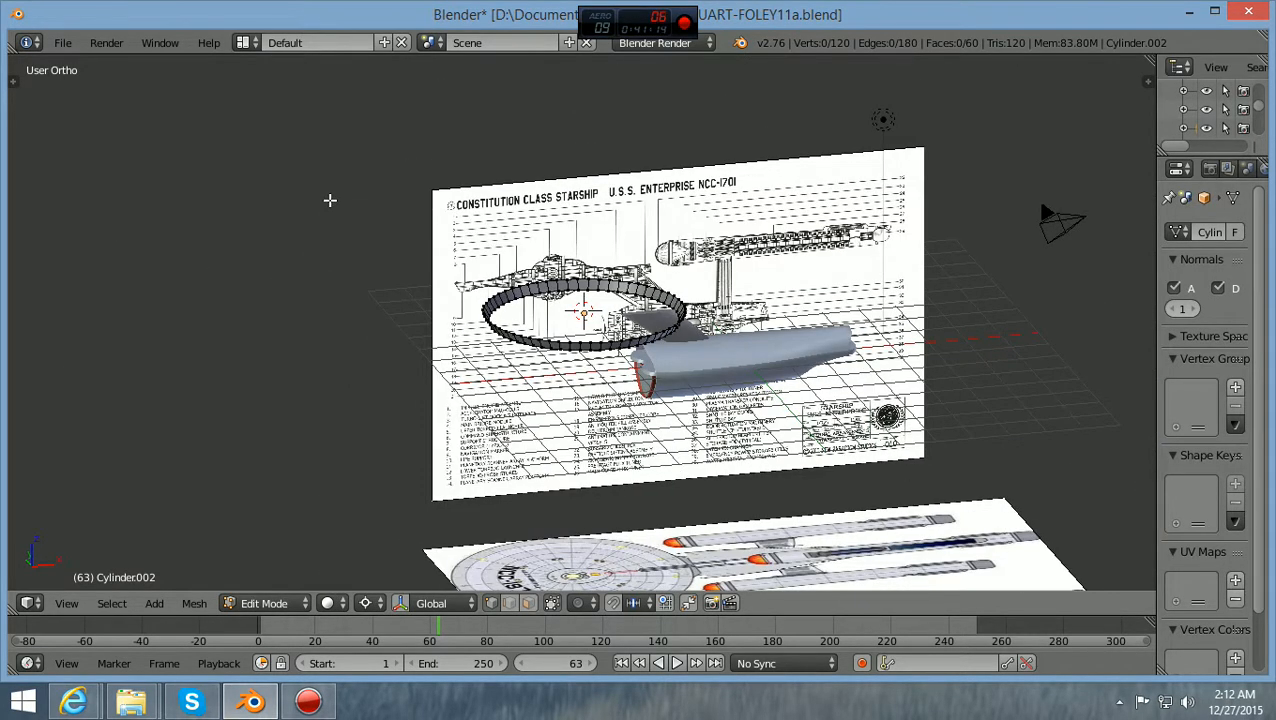
Examine from above how the rim's diameter and centre compare with the saucer on the top-view blueprint
key("KP_7")
scroll(370, 200, "up", 3)
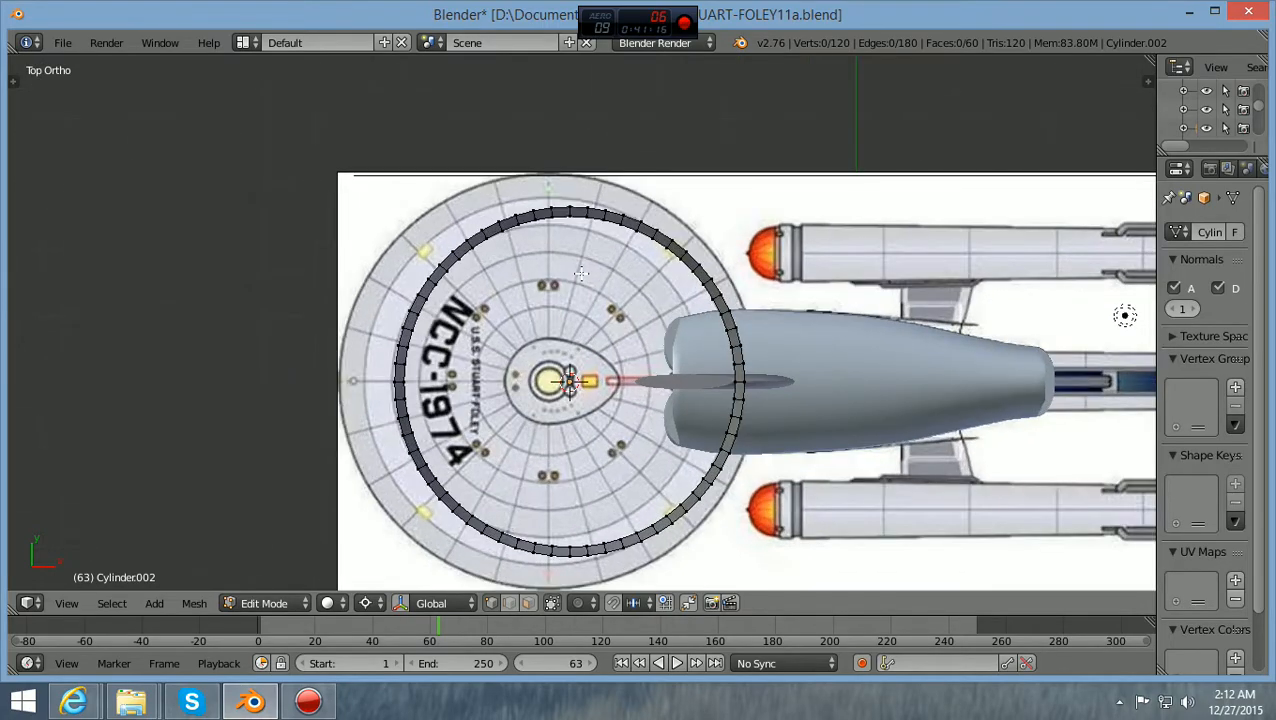
scroll(375, 330, "down", 3)
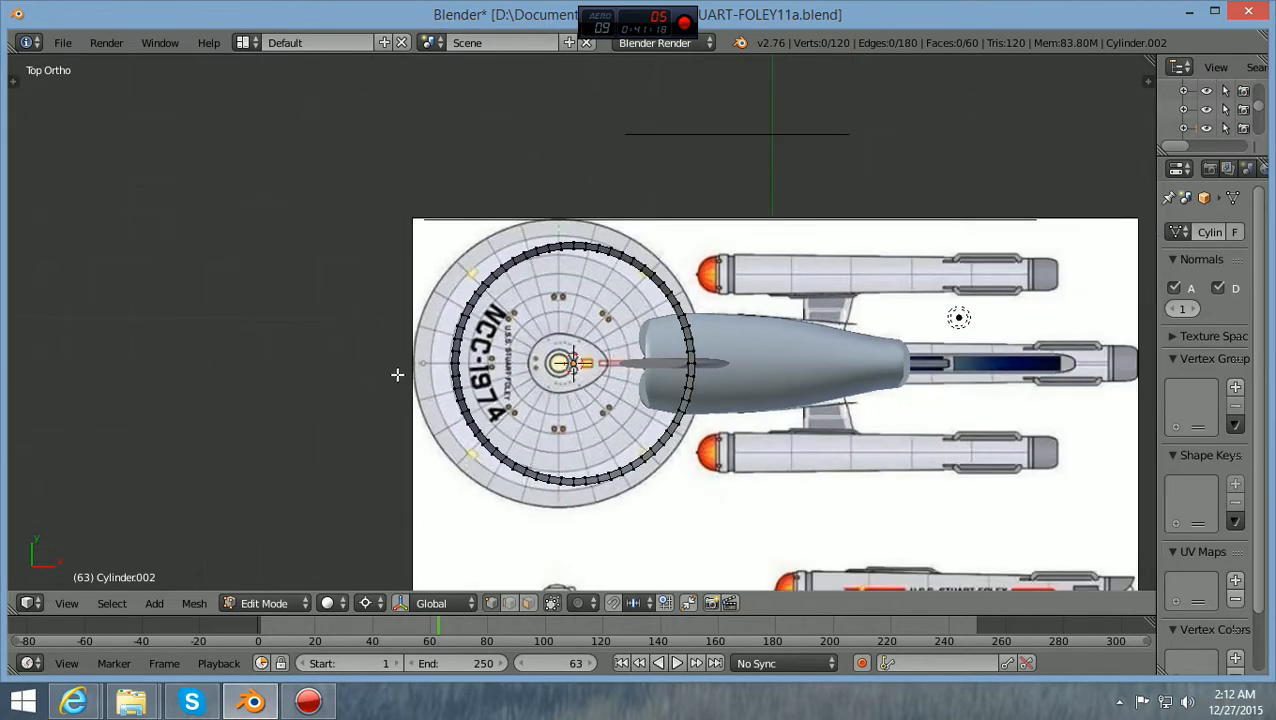
scroll(417, 352, "up", 1)
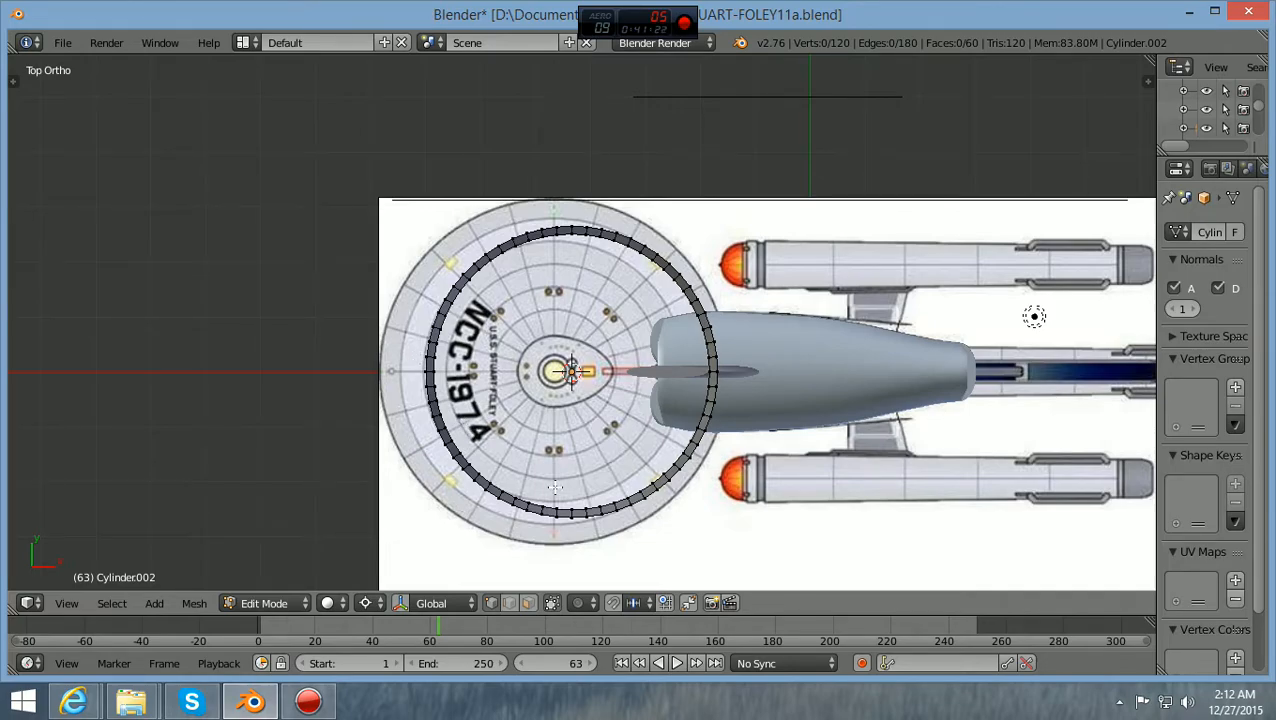
scroll(554, 482, "up", 1)
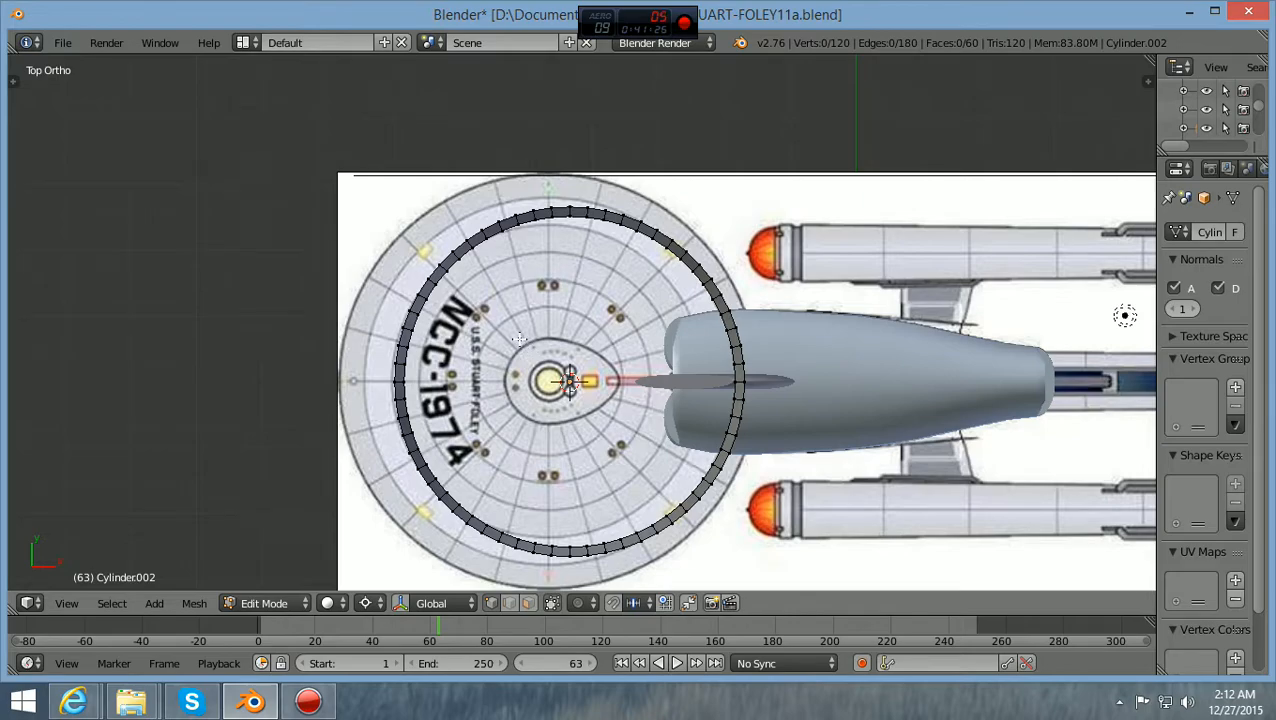
scroll(519, 338, "up", 1)
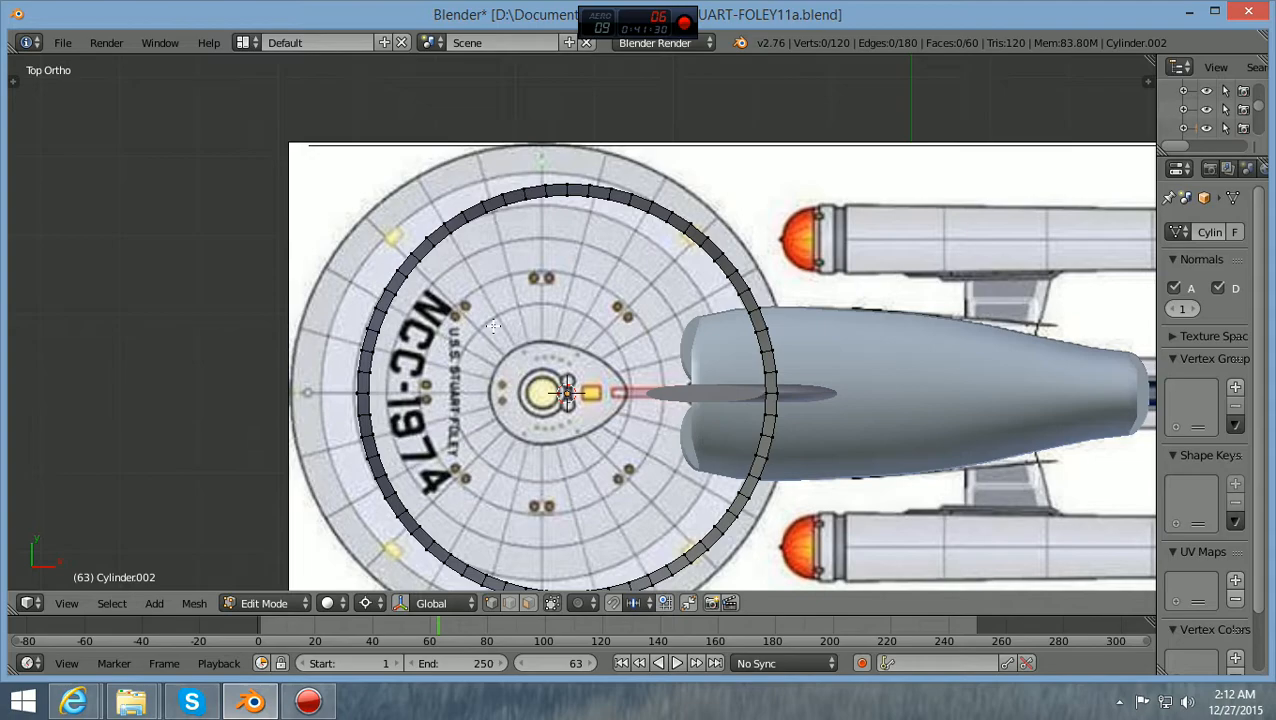
scroll(493, 325, "down", 1)
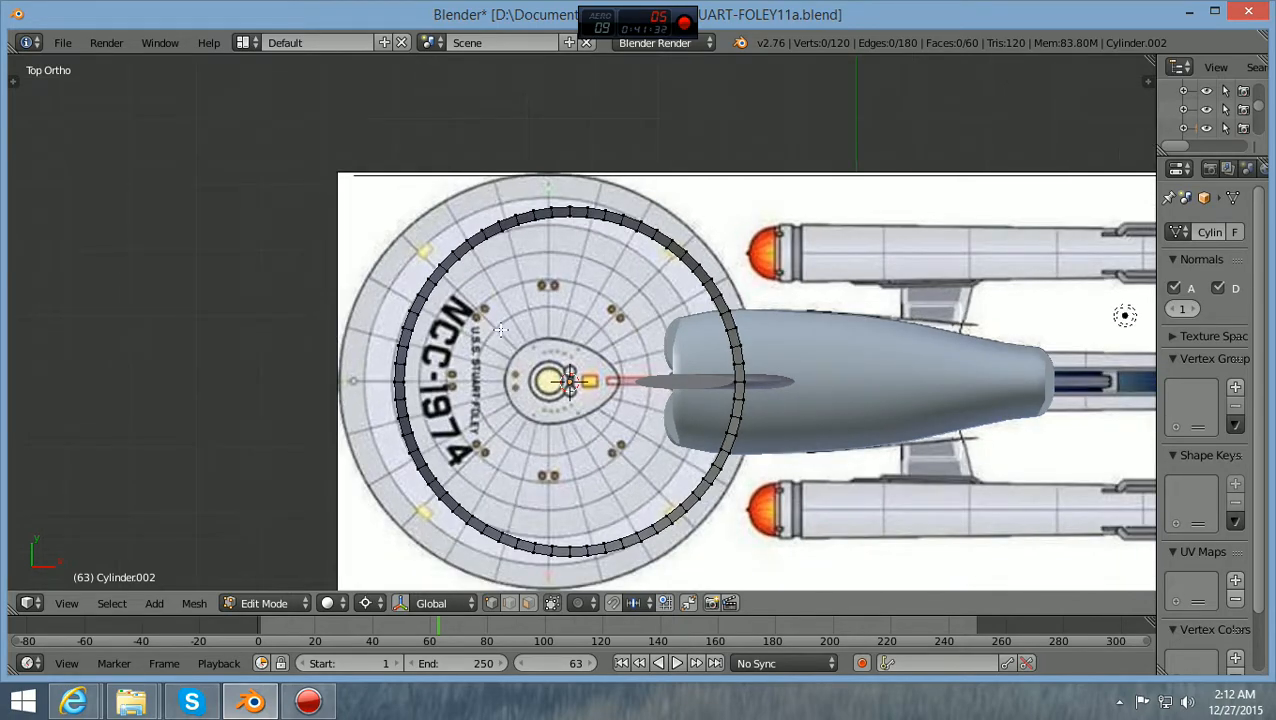
scroll(498, 330, "down", 1)
scroll(504, 334, "up", 2)
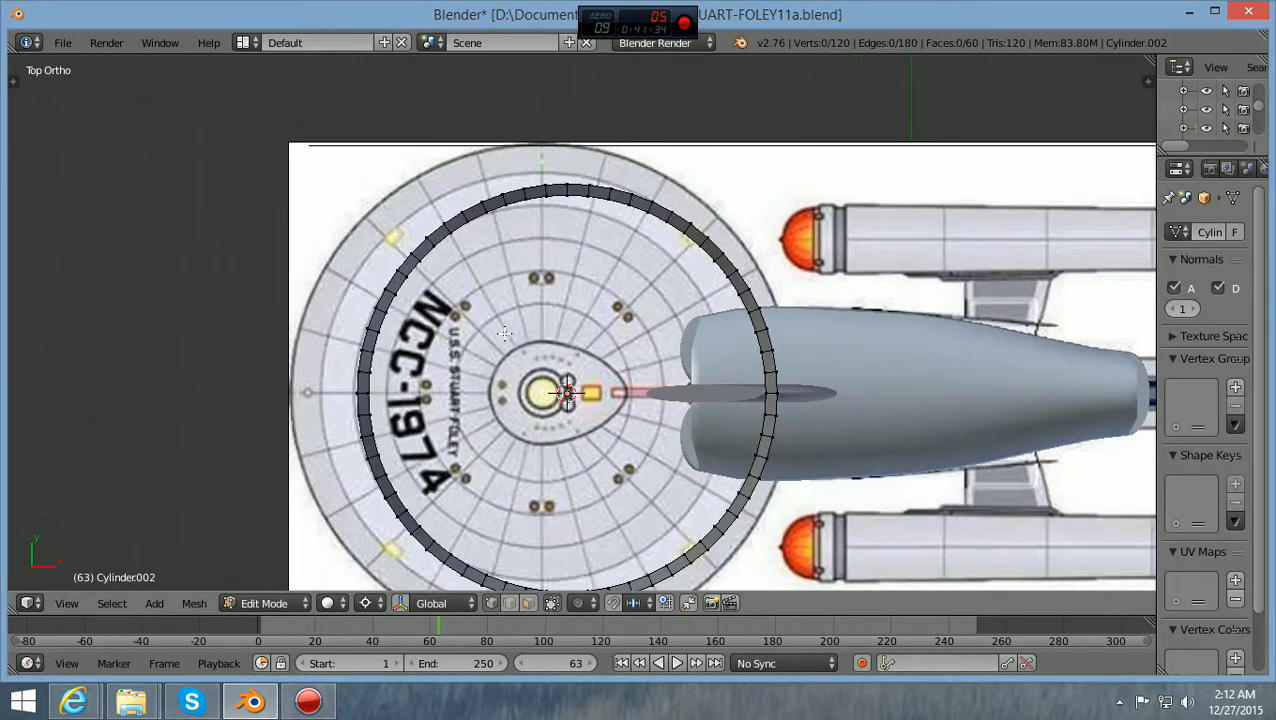
scroll(504, 334, "down", 1)
scroll(504, 333, "up", 1)
scroll(573, 341, "down", 2)
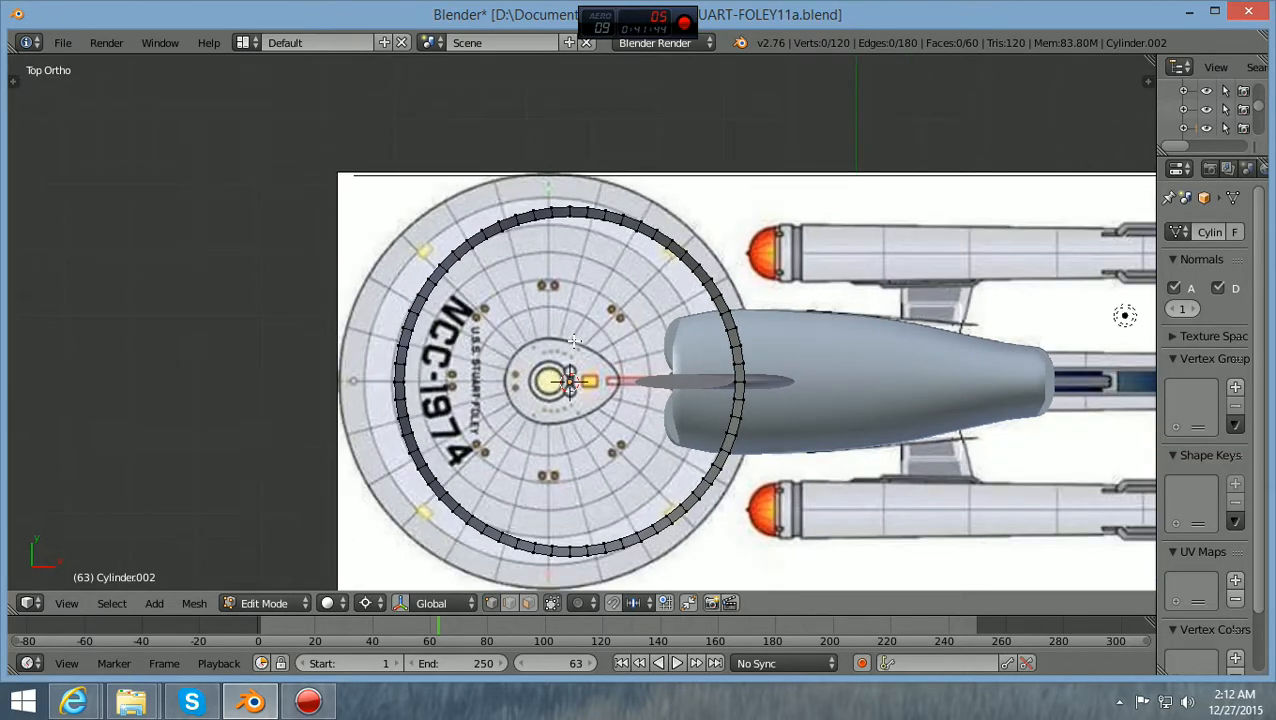
Display the scene in wireframe with the rim seen from the front over the saucer's cross-section blueprint
key("KP_1")
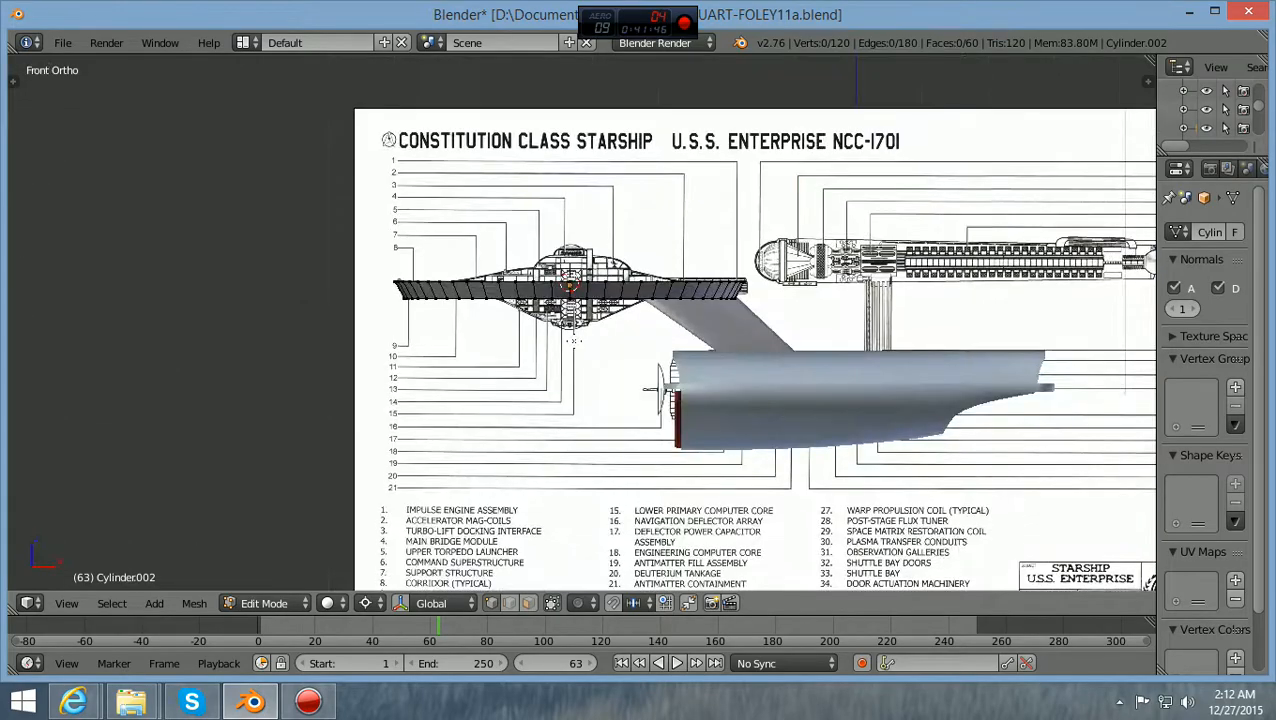
scroll(487, 318, "up", 6)
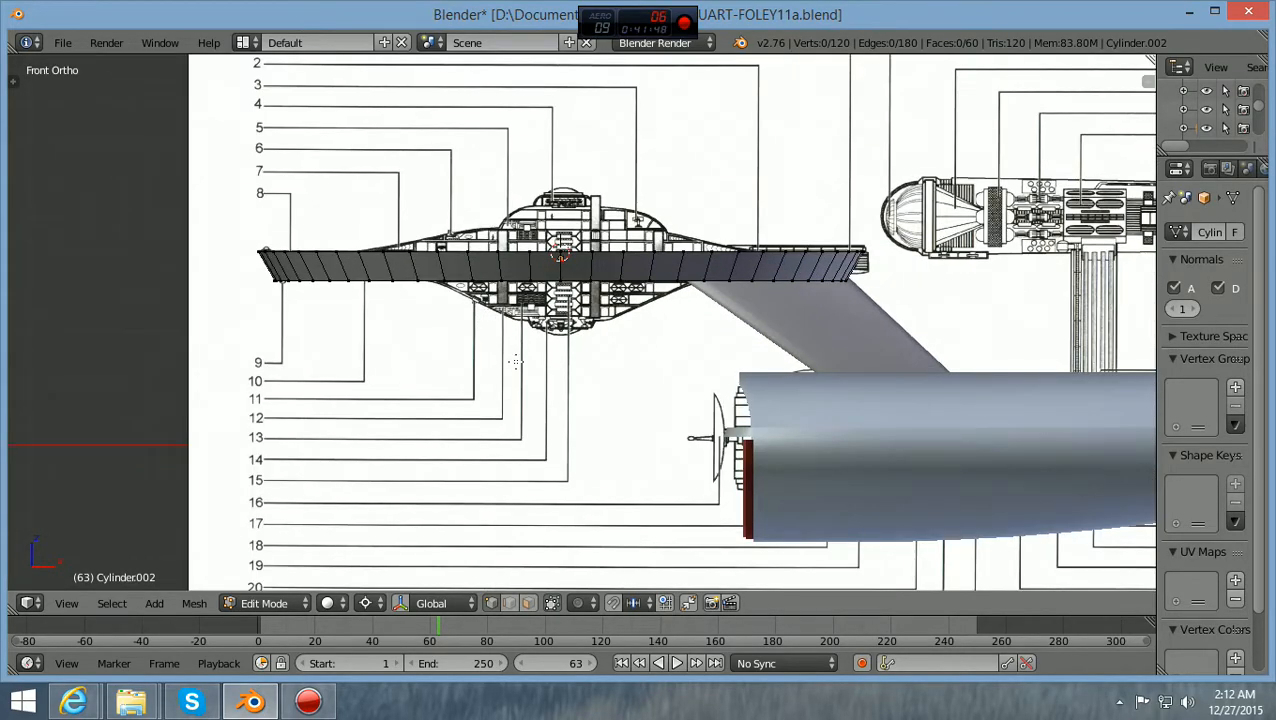
middle_click_drag(516, 362, 410, 215)
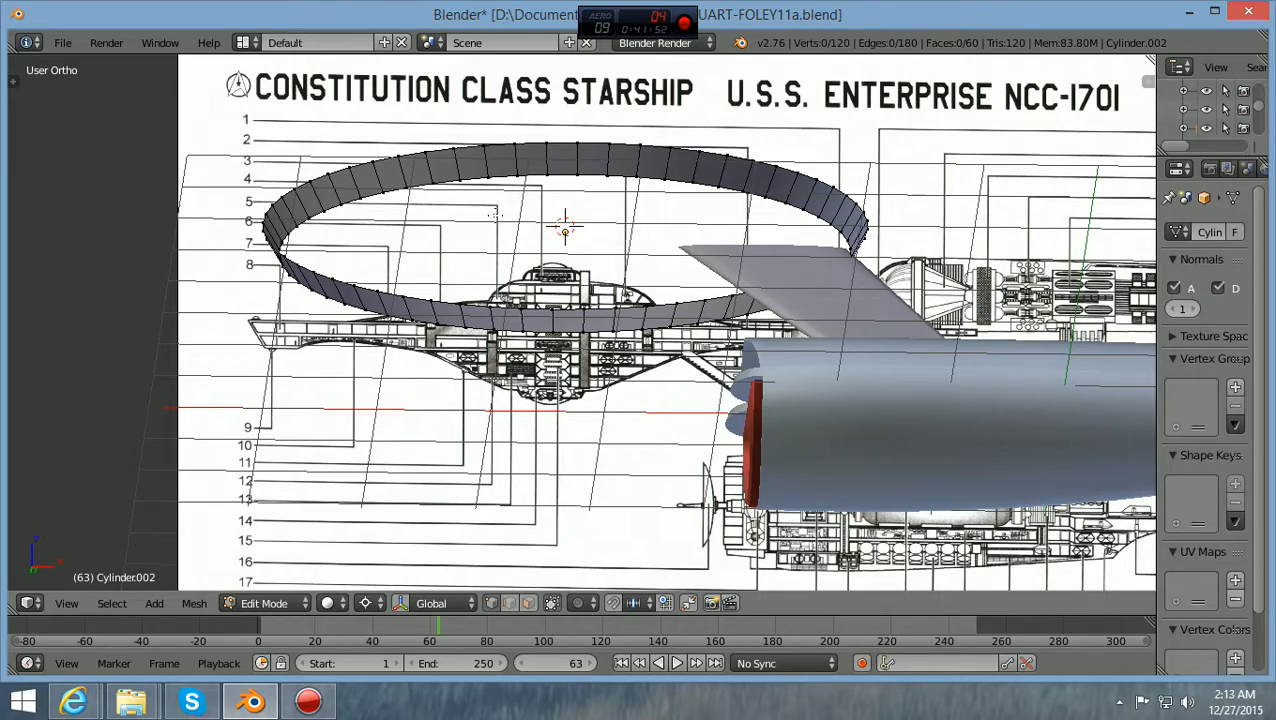
scroll(380, 256, "down", 1)
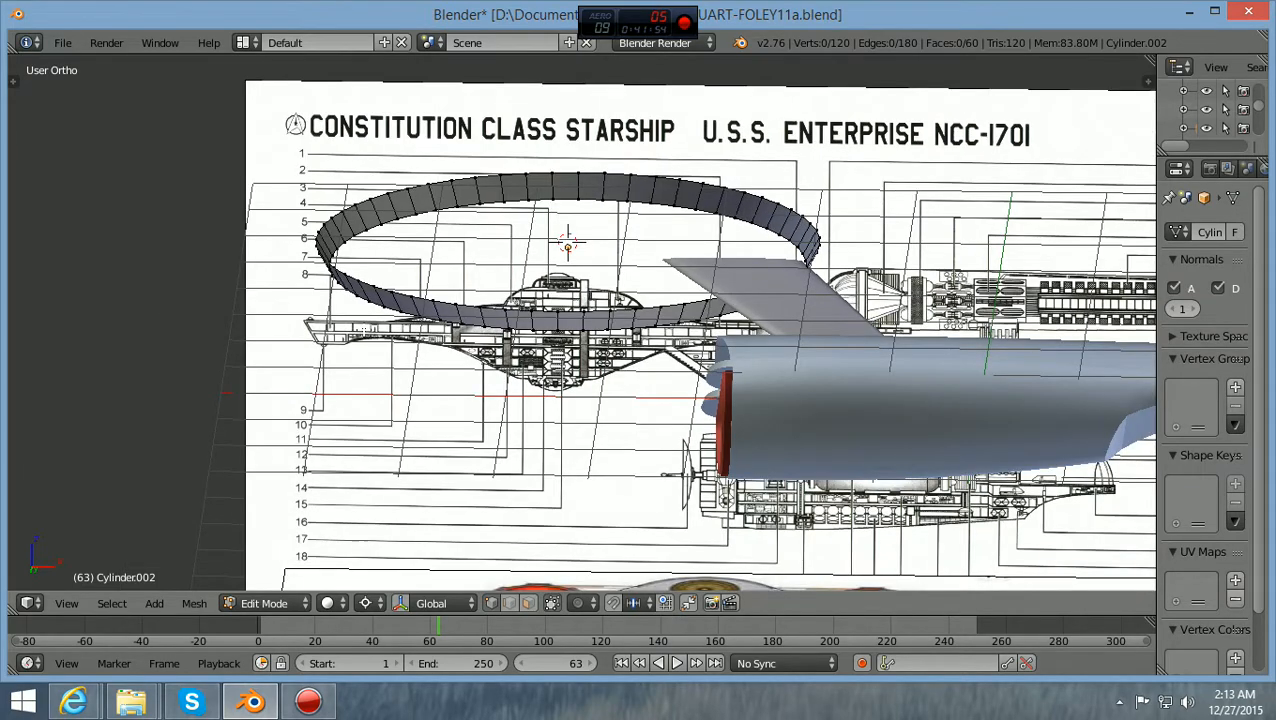
key("KP_1")
scroll(363, 329, "up", 1)
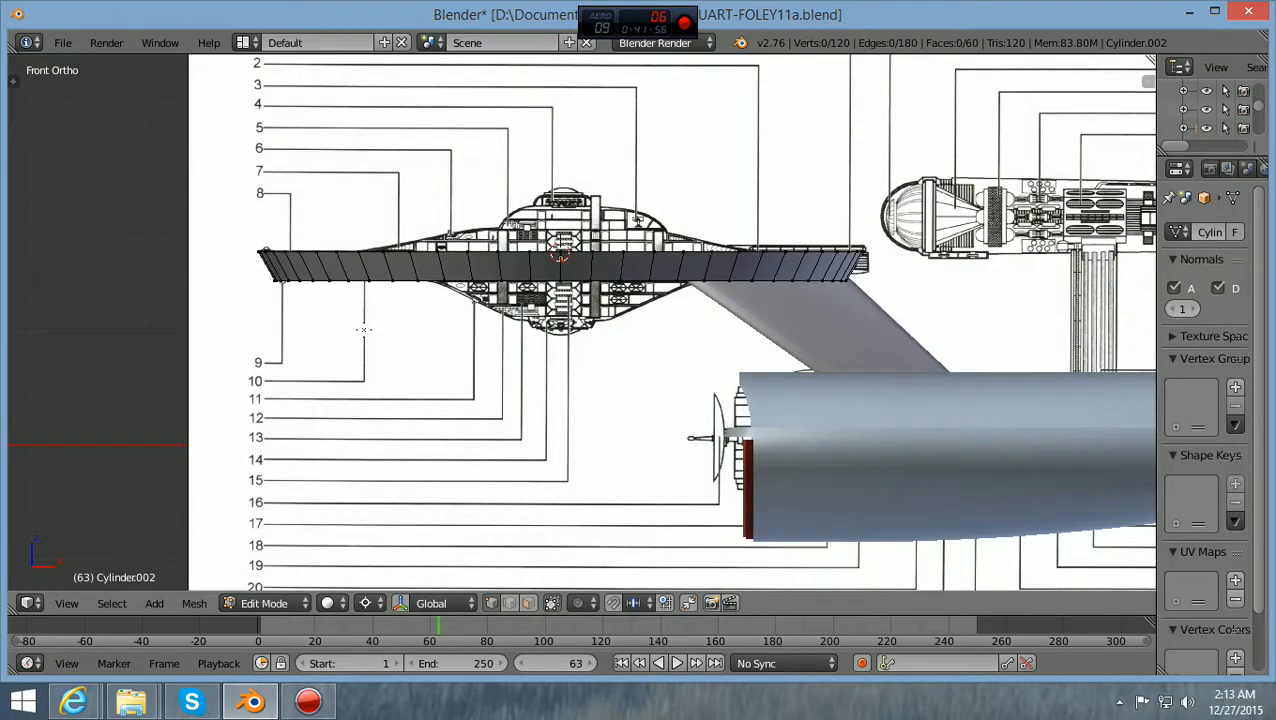
scroll(363, 329, "up", 3)
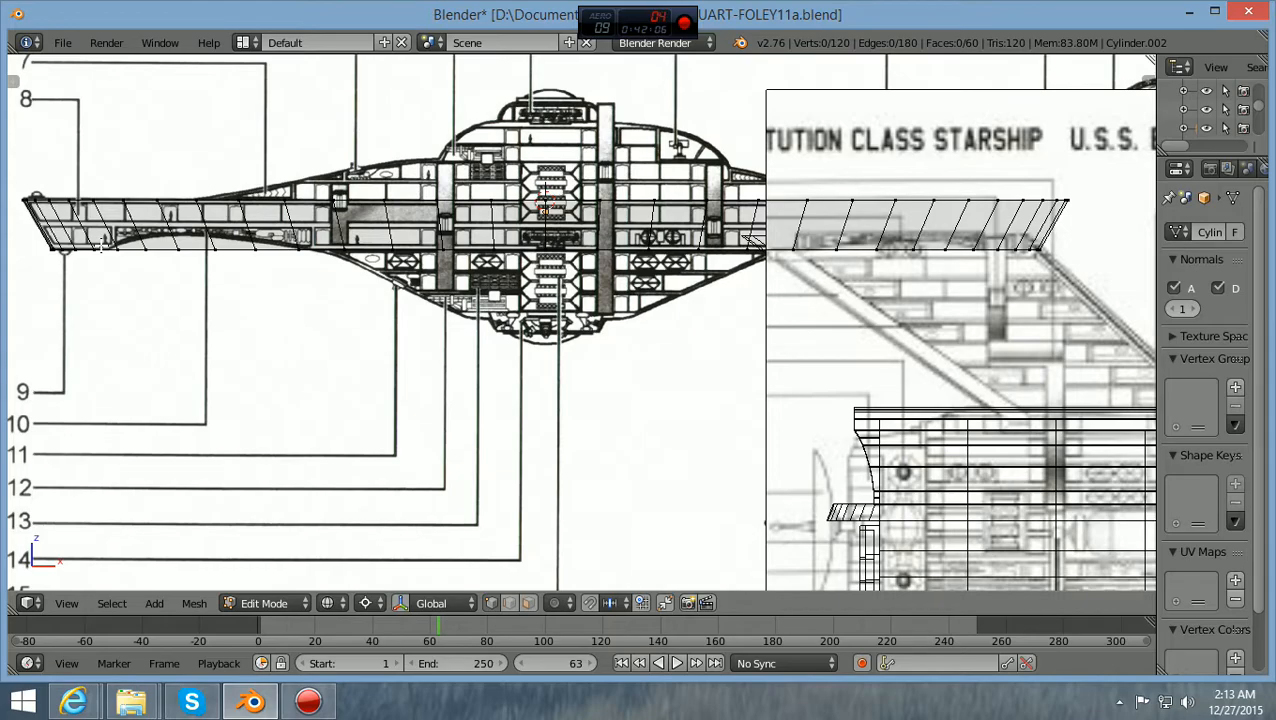
Examine the wireframe rim from oblique and front angles against the saucer's edge and underside contour on the blueprint
scroll(102, 245, "down", 2)
middle_click_drag(485, 336, 489, 254)
scroll(605, 312, "down", 1)
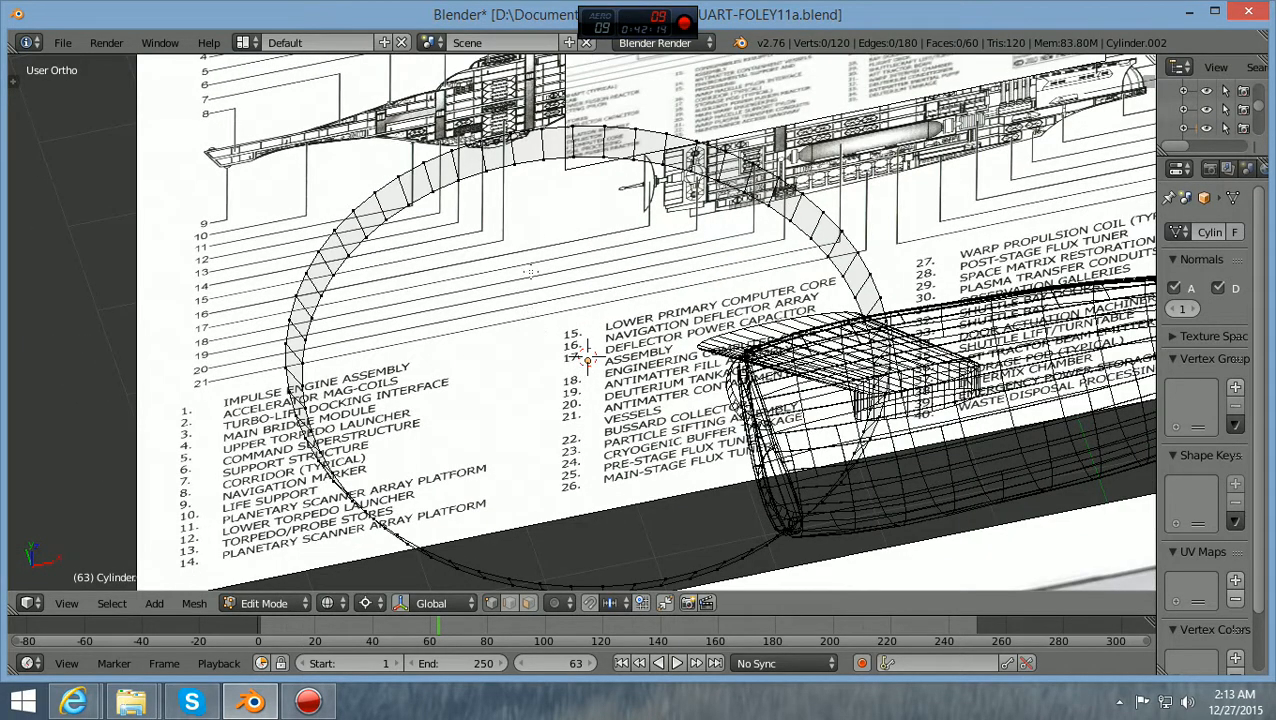
middle_click_drag(421, 238, 422, 146)
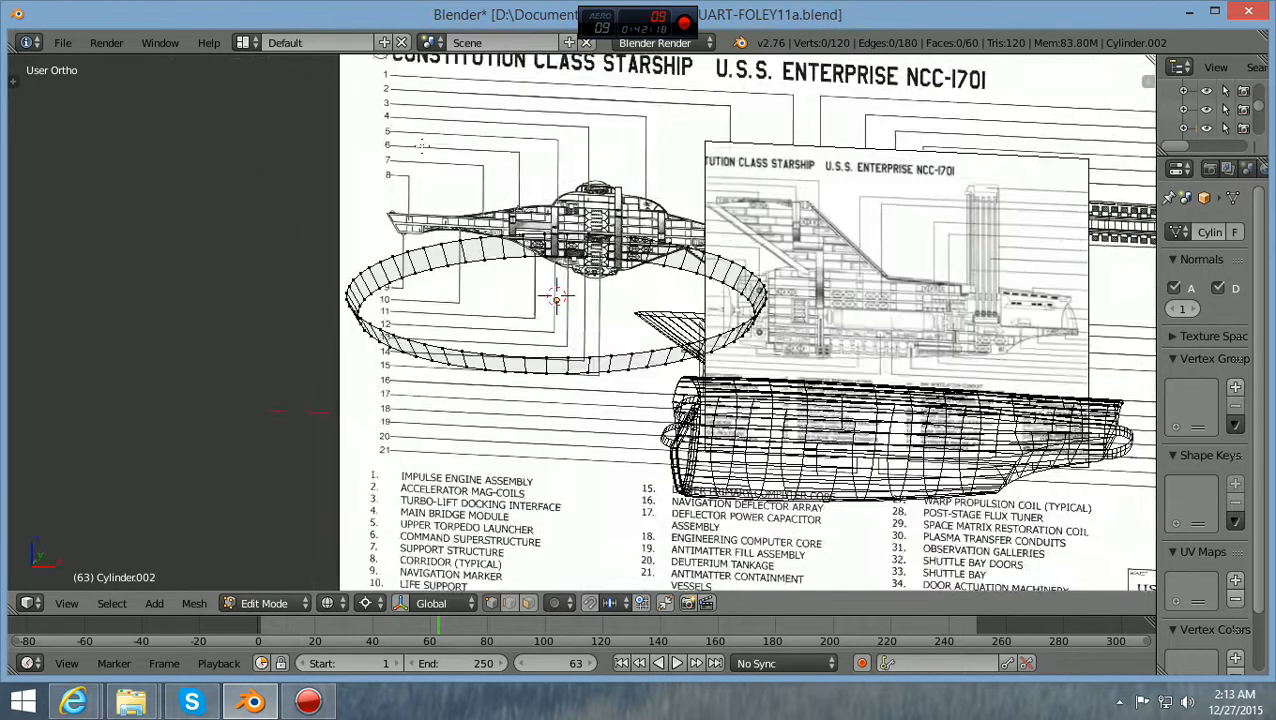
scroll(422, 146, "up", 1)
key("KP_1")
scroll(422, 146, "up", 3)
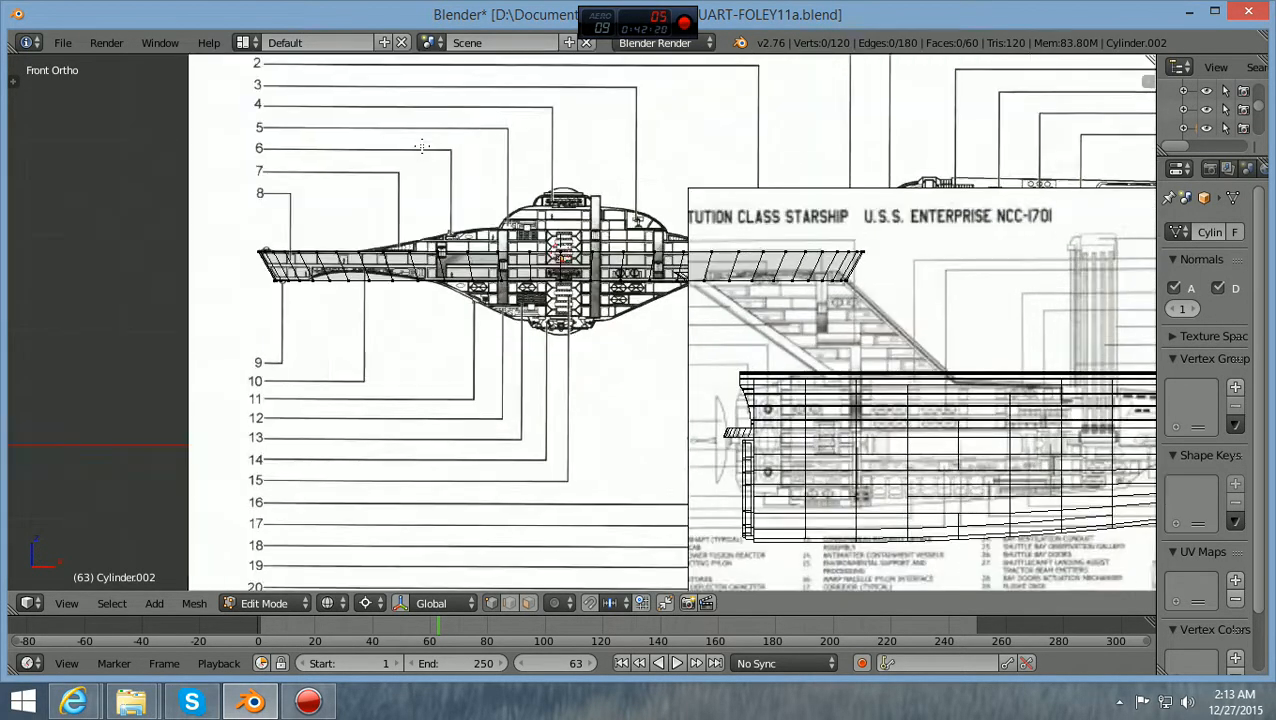
scroll(422, 146, "down", 7, "ctrl")
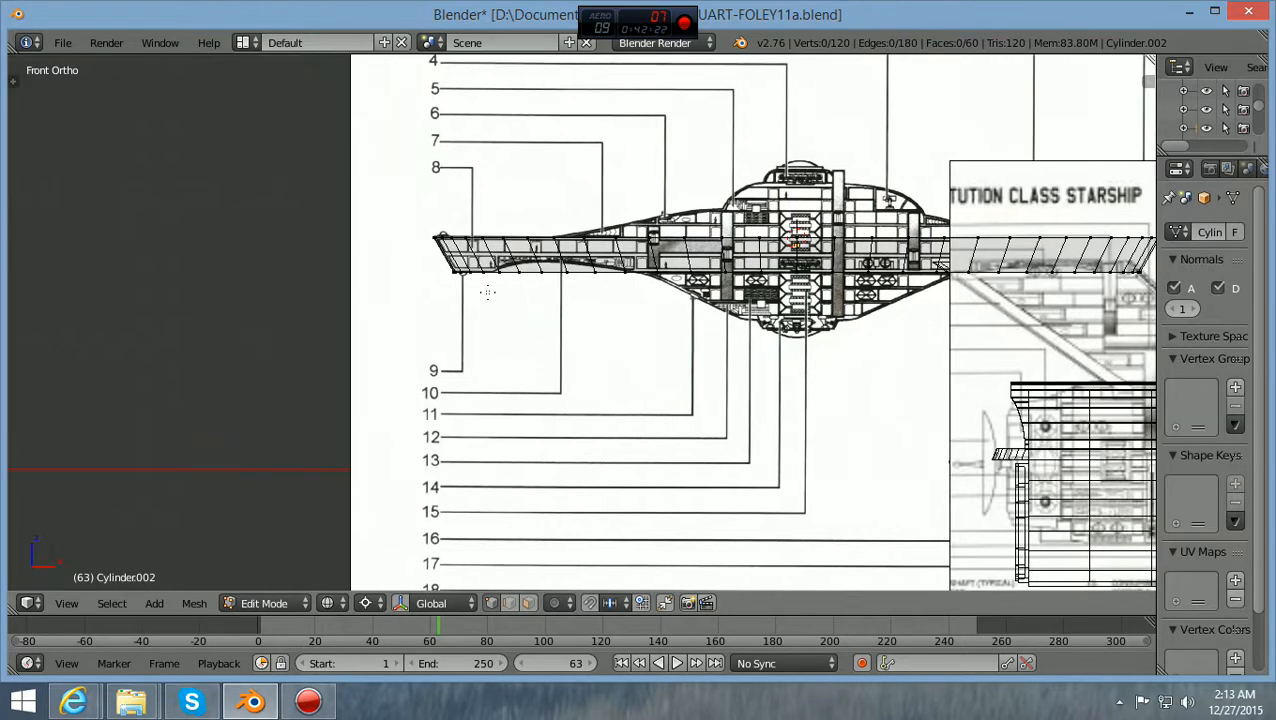
scroll(470, 269, "up", 2)
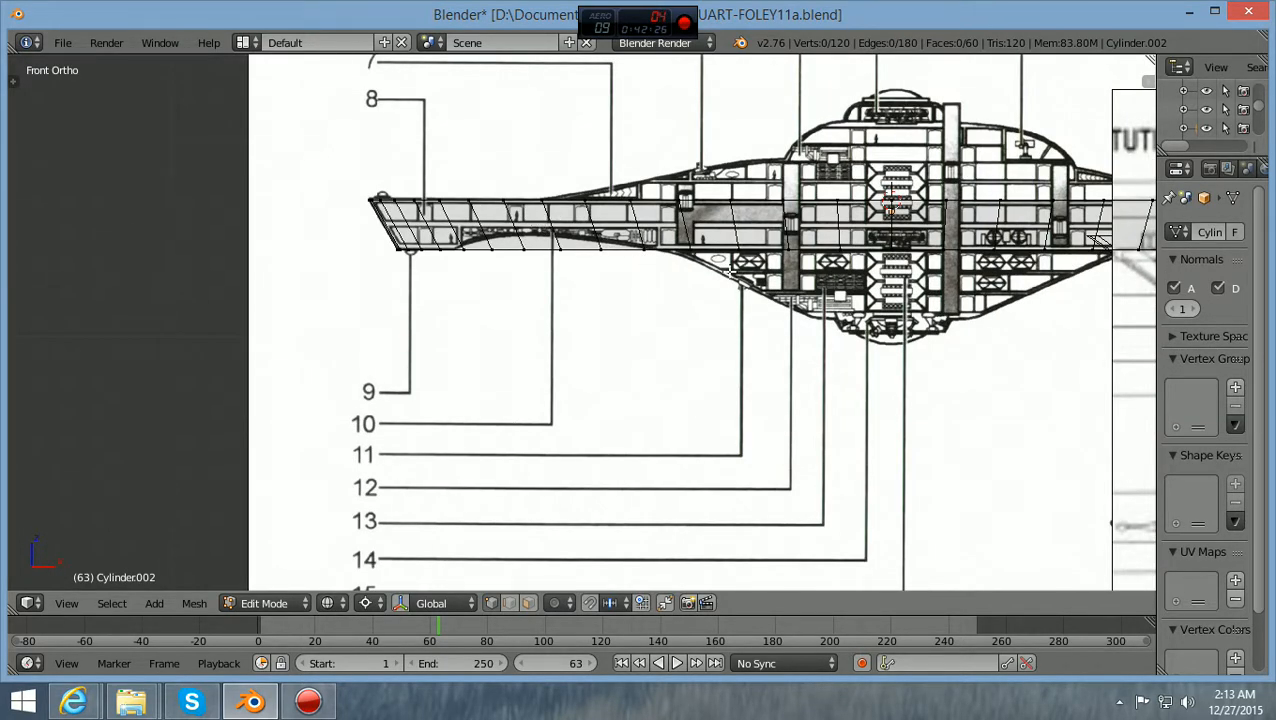
scroll(758, 290, "down", 1)
scroll(760, 292, "down", 1)
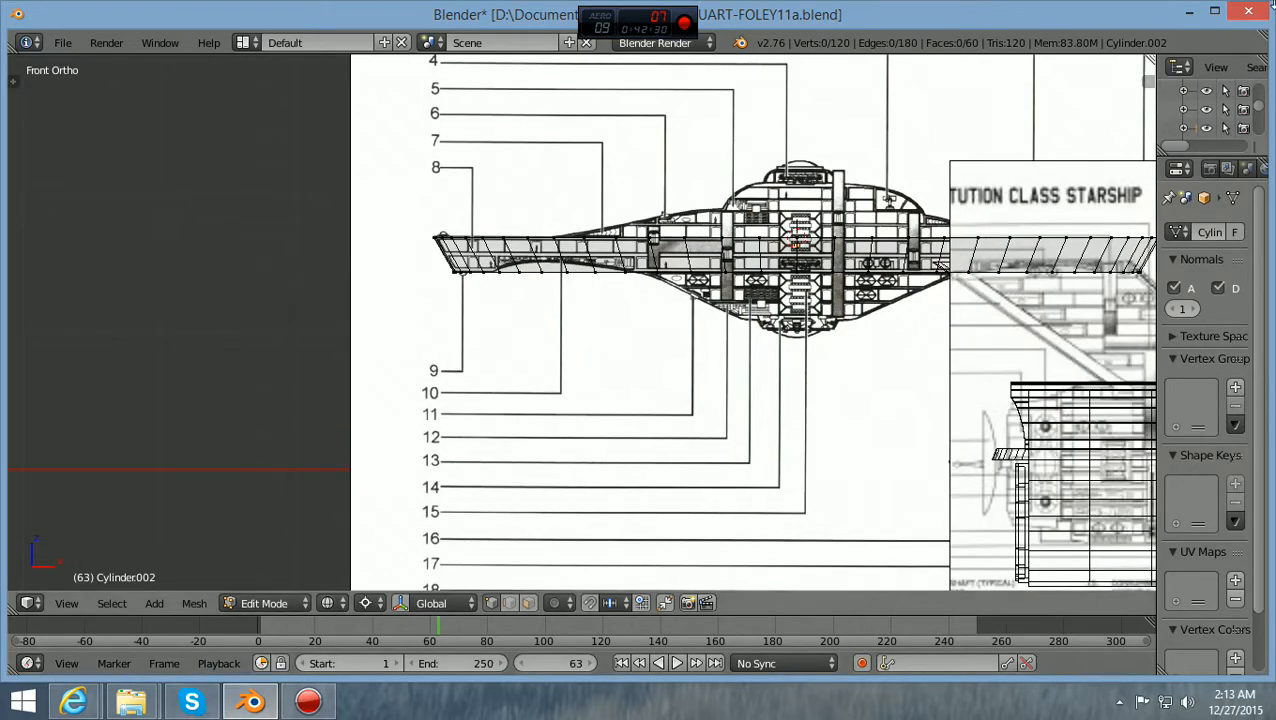
Minimize Blender, maximize the reference image folder and open ccd-enterprise-sheet-7v2 in Paint
left_click(1189, 11)
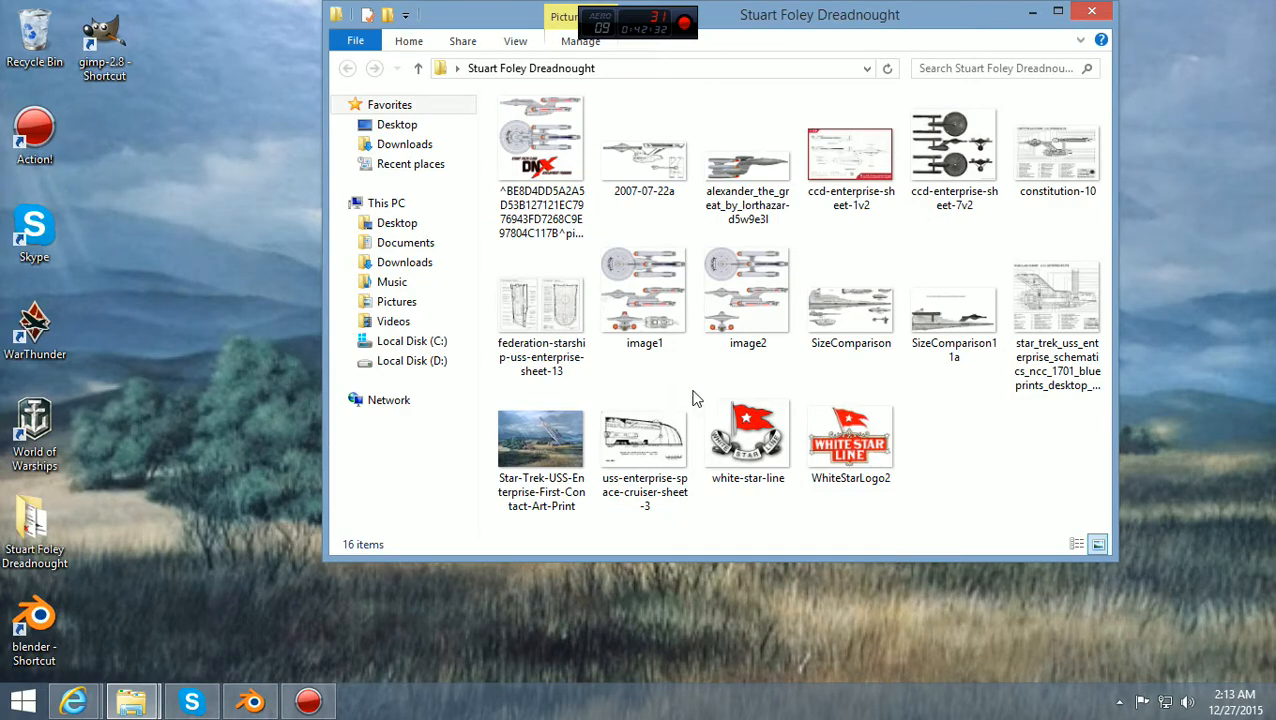
left_click(1057, 11)
left_click(624, 150)
double_click(623, 151)
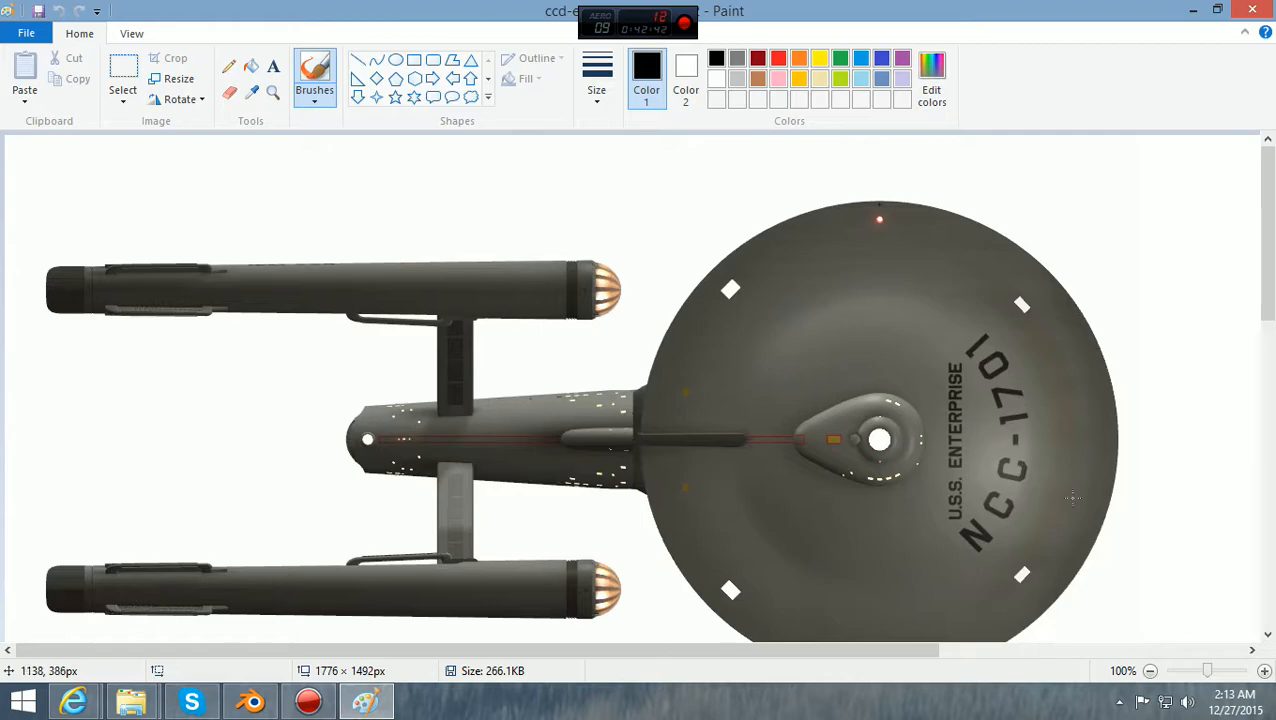
Examine the saucer's upper and lower surfaces in the top, side and bottom views of the reference sheet
scroll(948, 483, "down", 4)
scroll(948, 482, "down", 4)
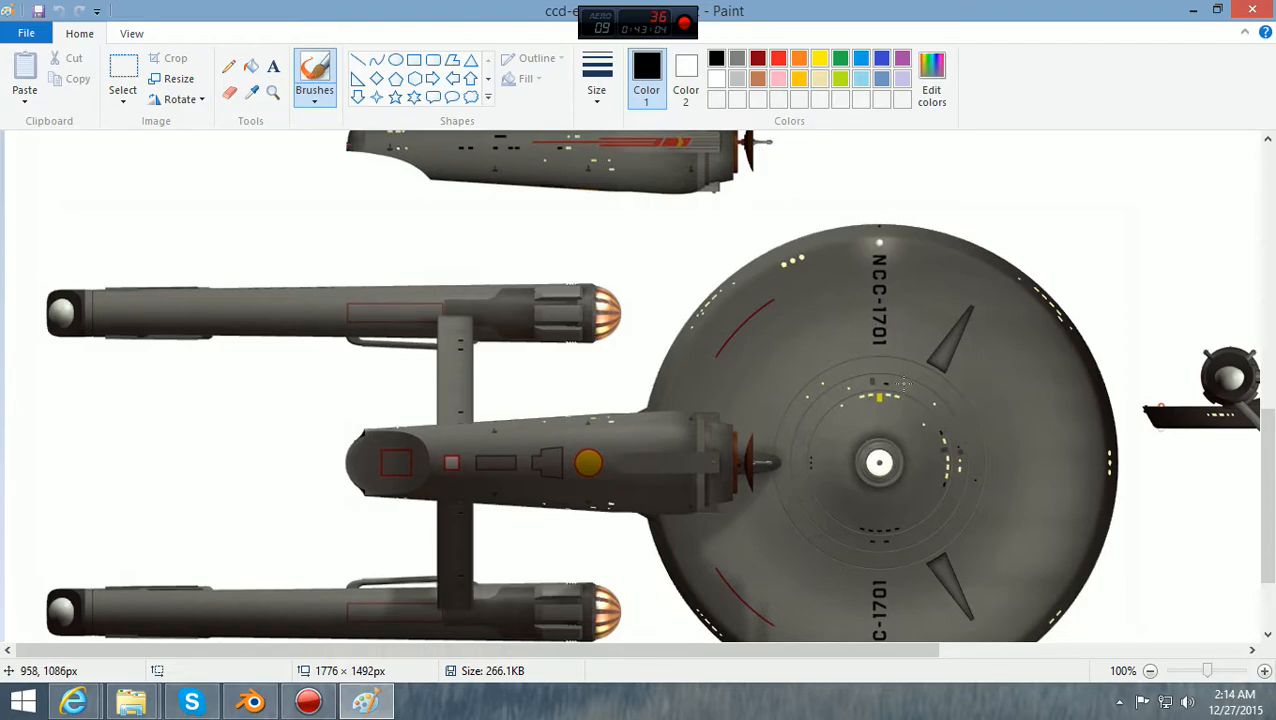
scroll(857, 325, "up", 10)
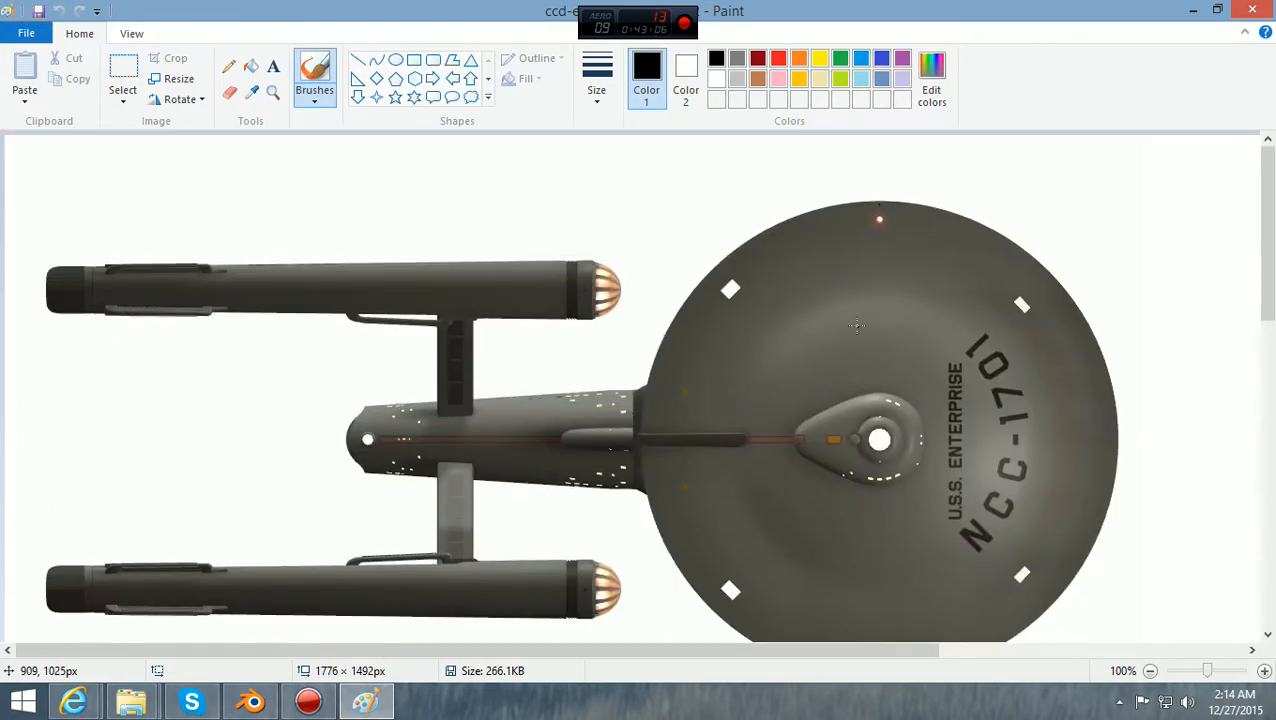
scroll(922, 343, "down", 3)
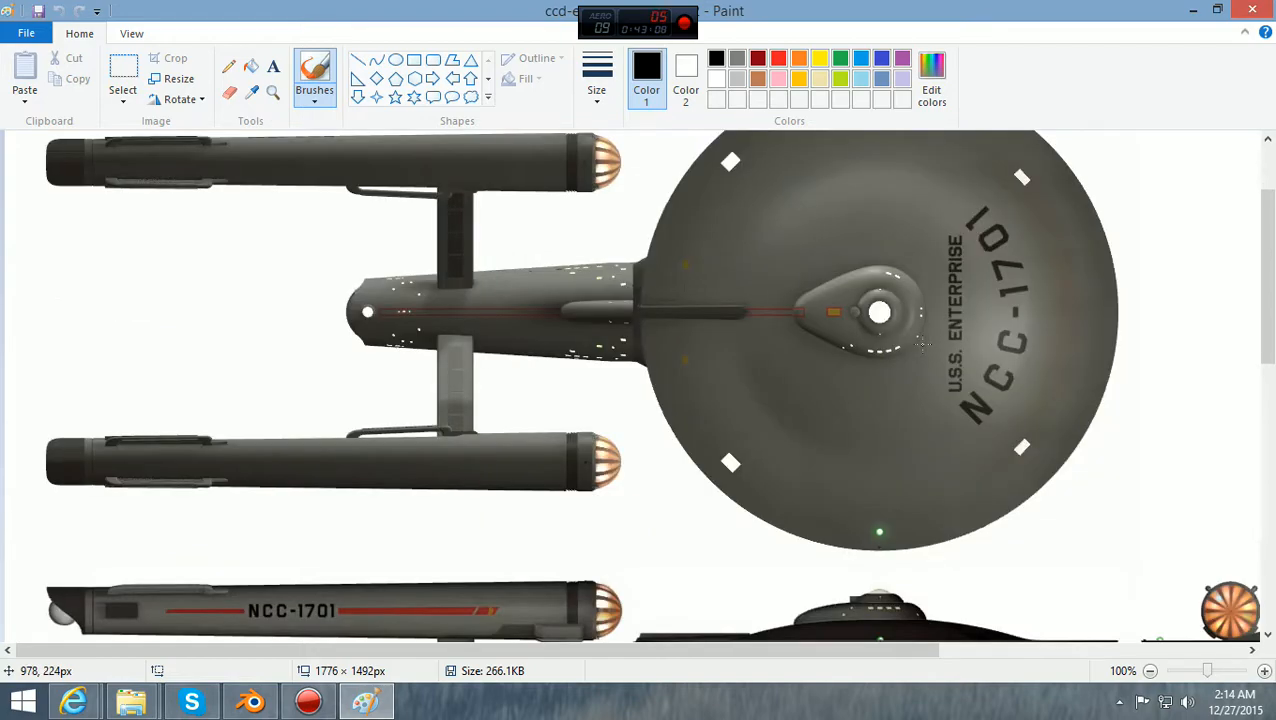
scroll(921, 342, "up", 3)
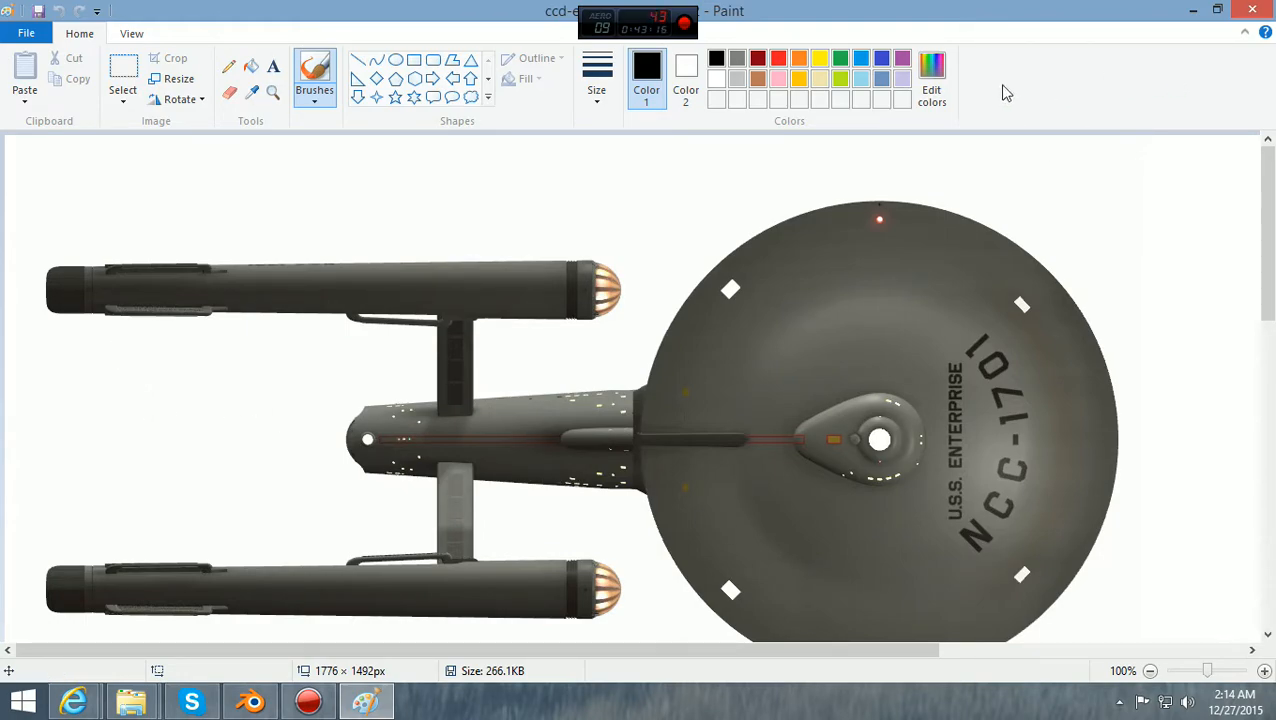
Close sheet 7v2, open ccd-enterprise-sheet-1v2 in Paint and bring its saucer cross-section into view
left_click(1252, 10)
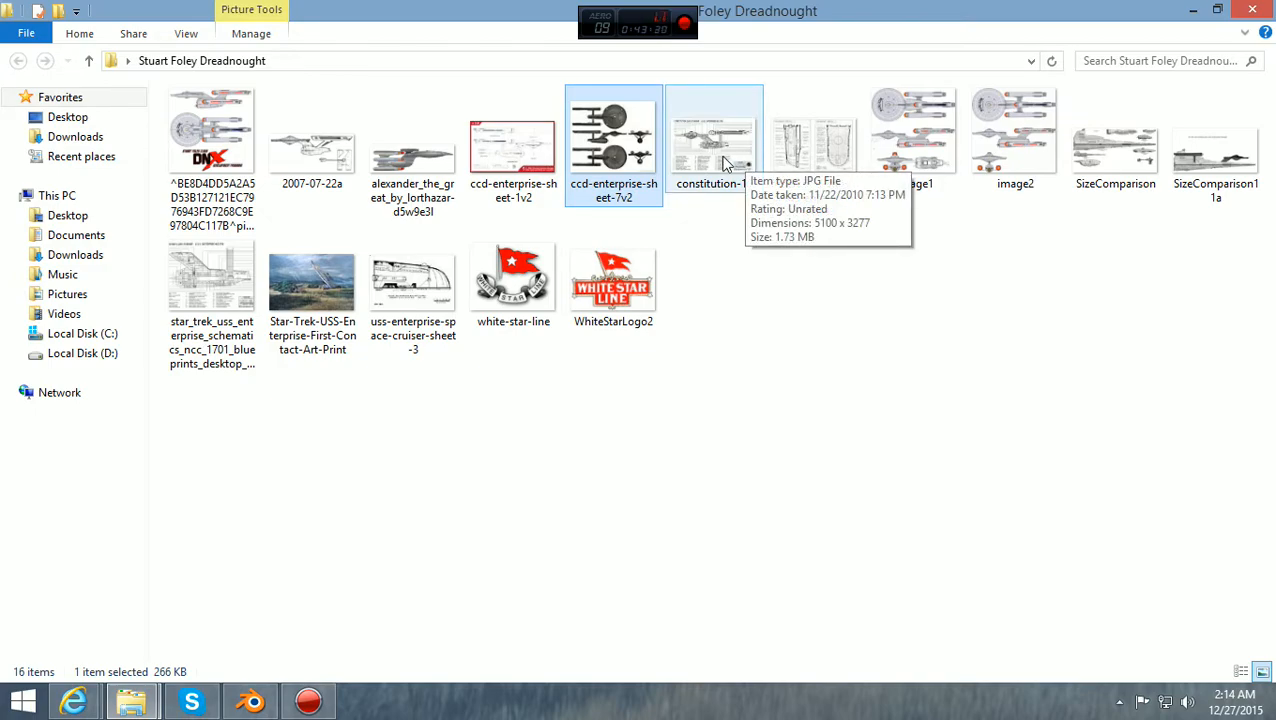
double_click(516, 153)
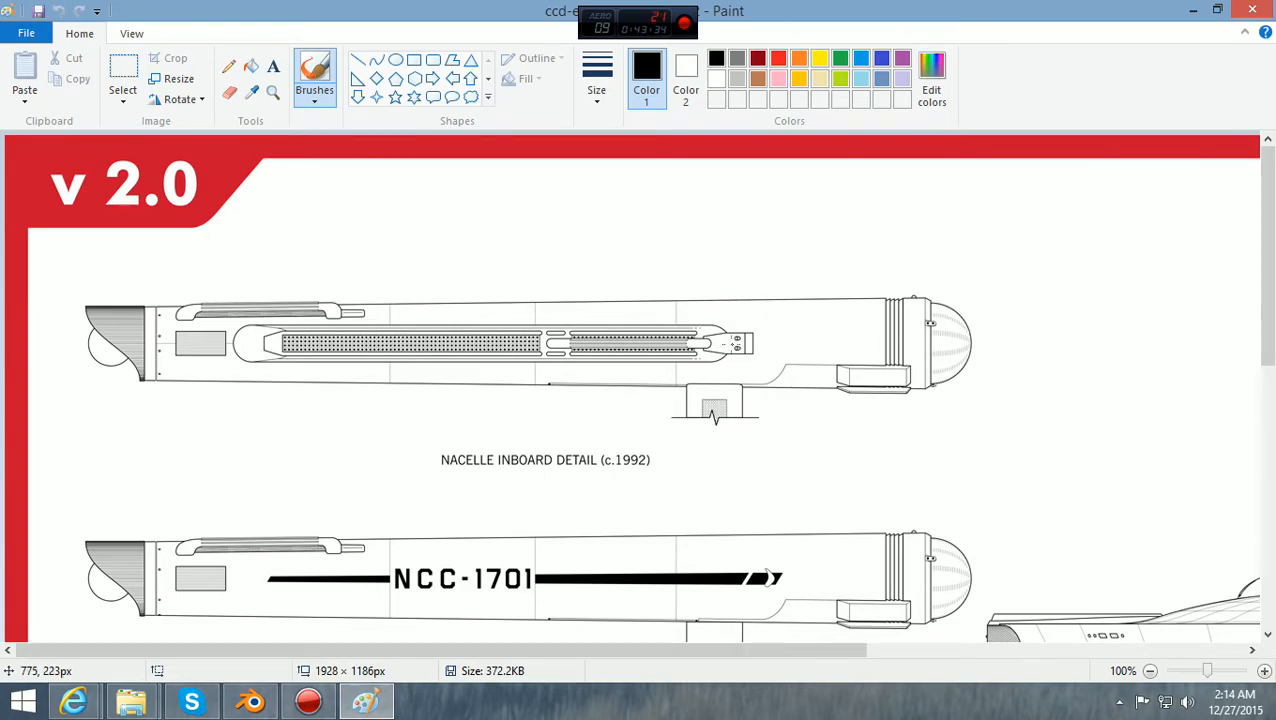
scroll(990, 380, "down", 10)
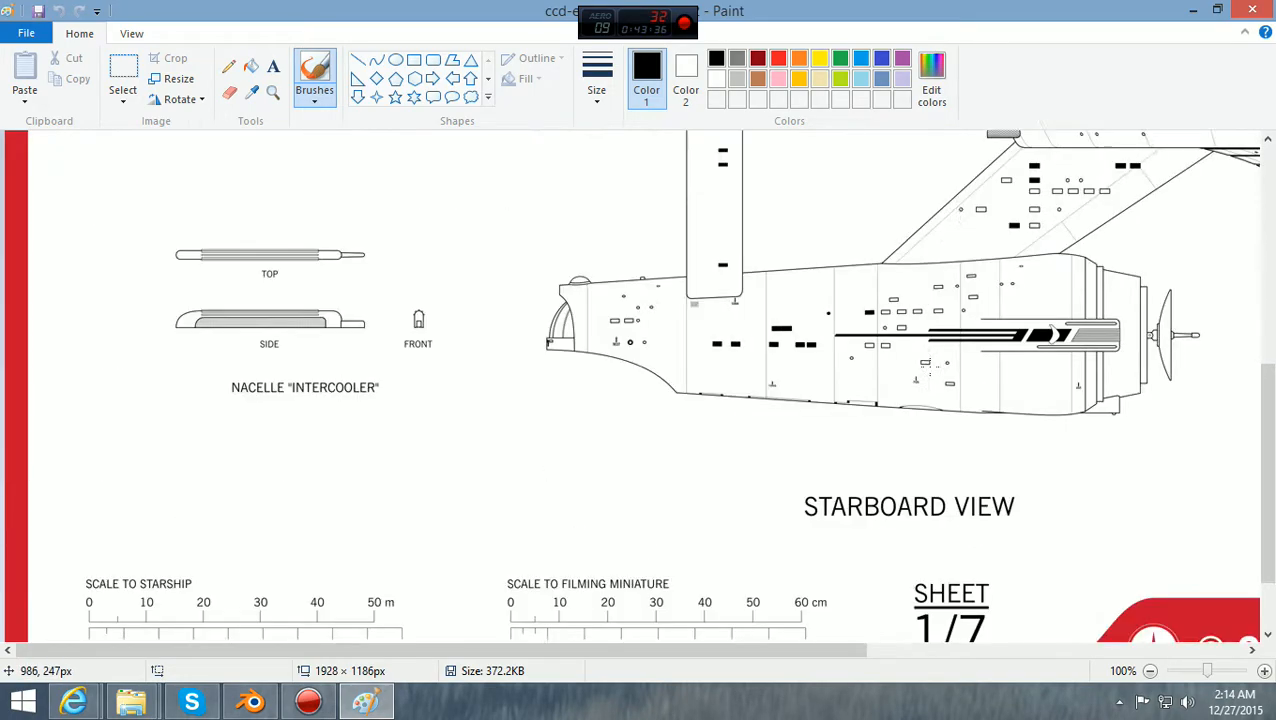
scroll(990, 380, "down", 2)
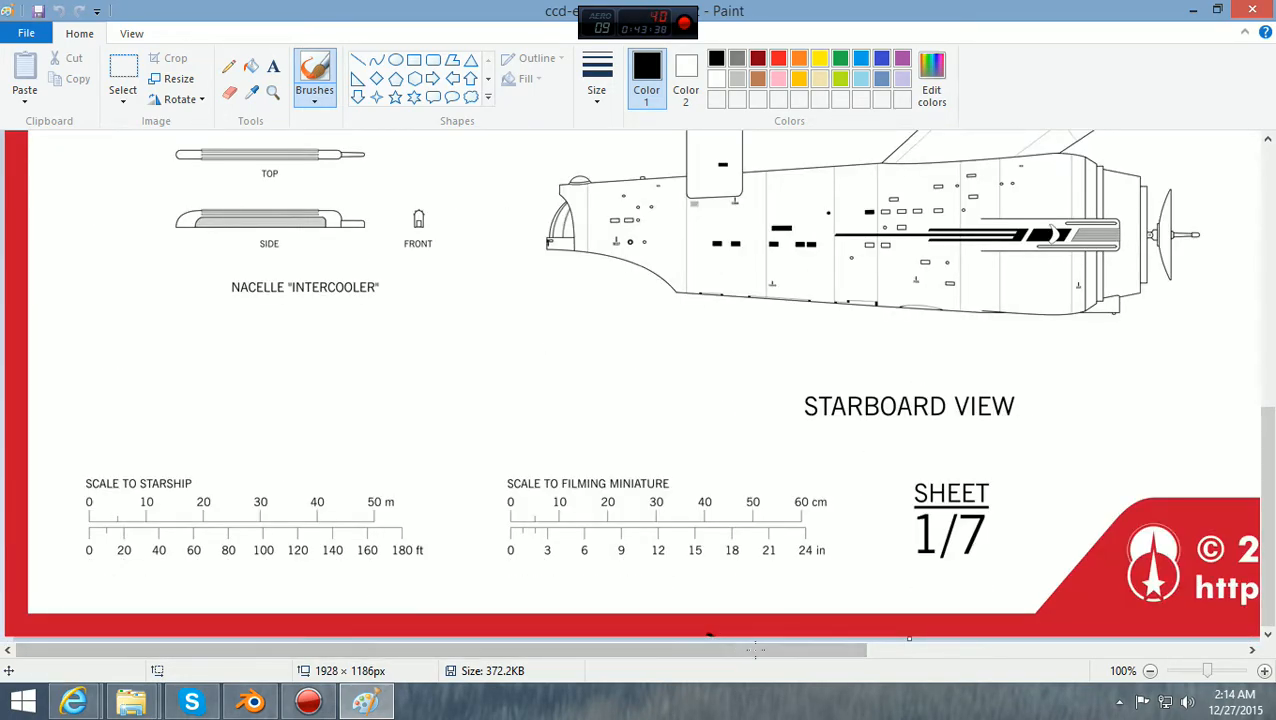
left_click_drag(806, 650, 1190, 598)
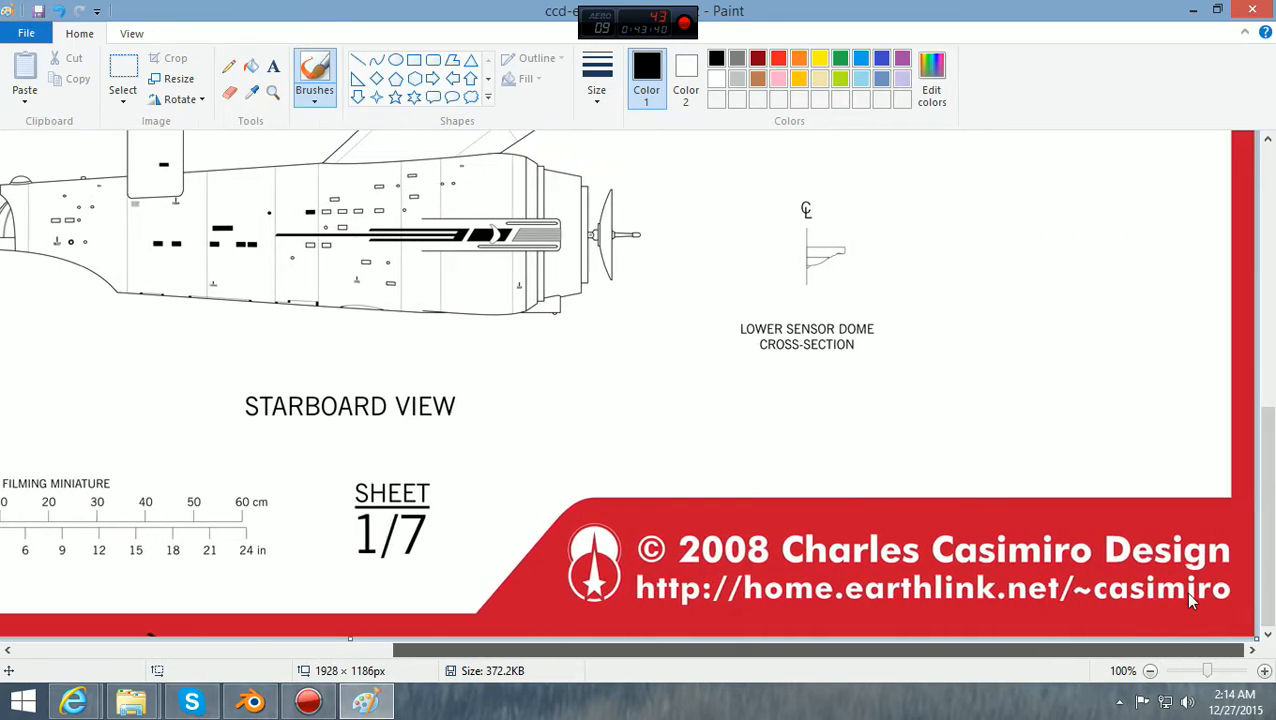
scroll(1061, 425, "up", 10)
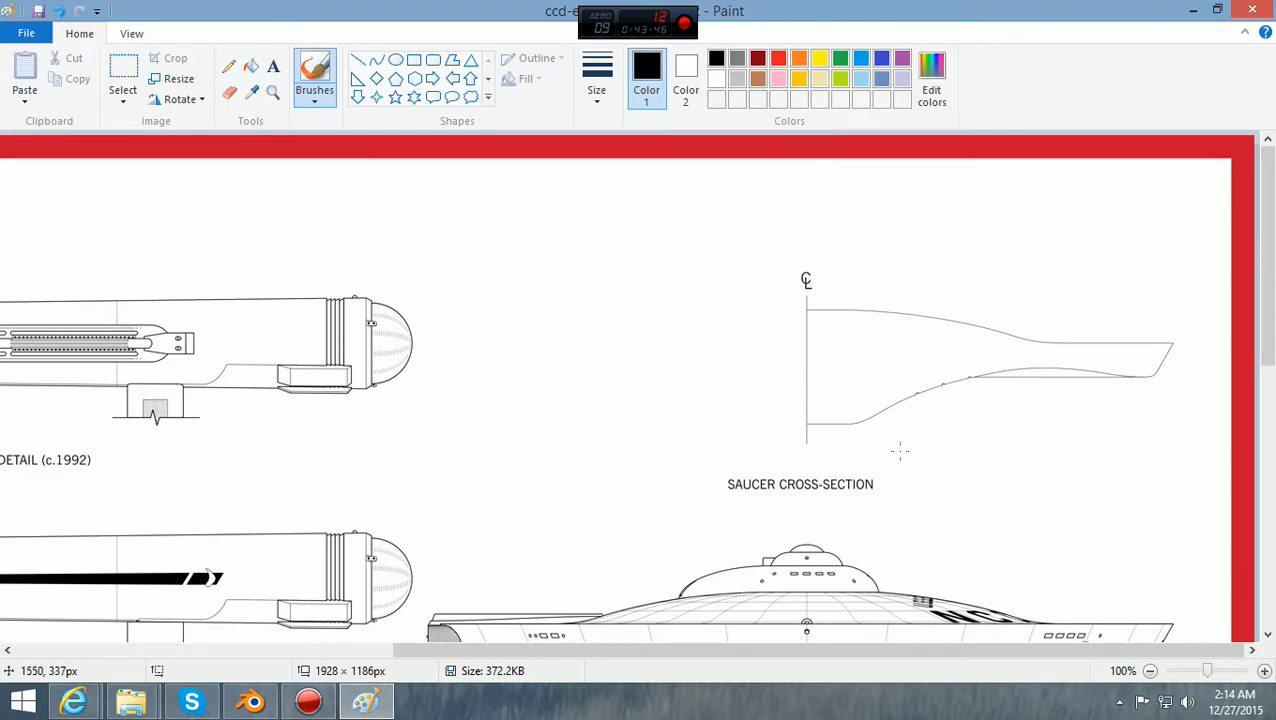
Compare the saucer's starboard view with the saucer and lower sensor dome cross-sections on the sheet
scroll(900, 447, "down", 4)
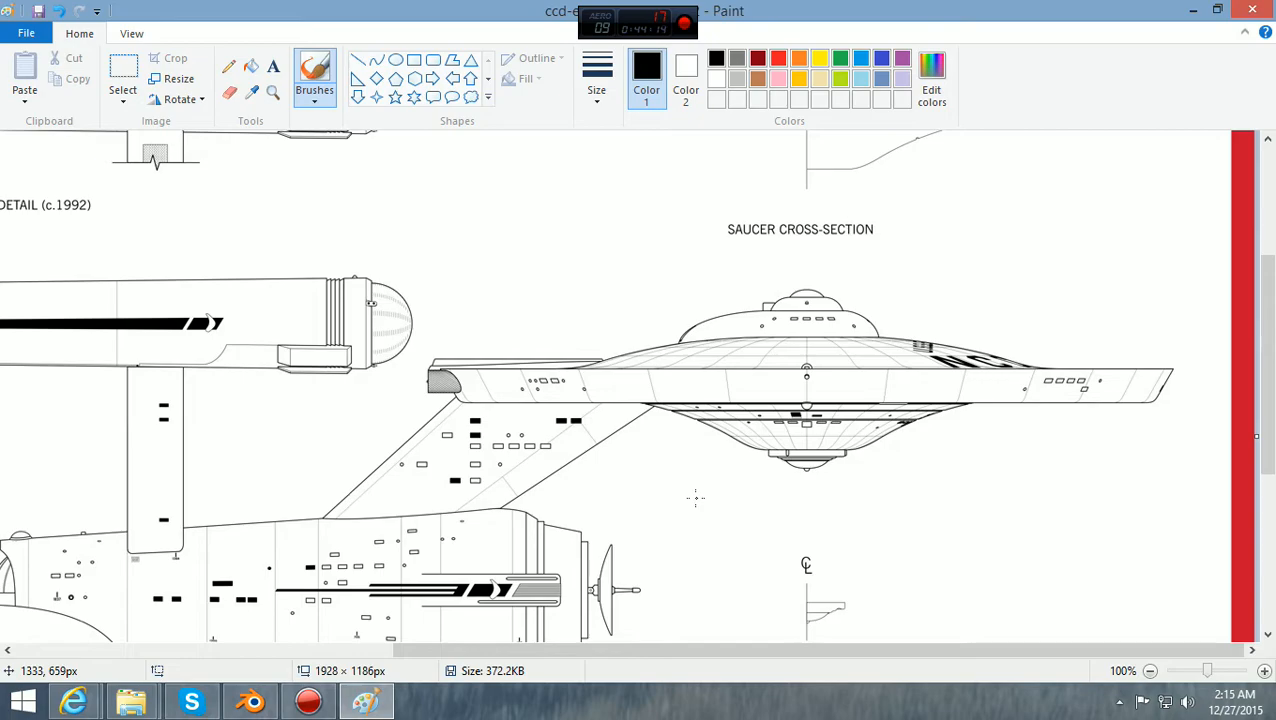
scroll(694, 498, "up", 3)
scroll(695, 497, "down", 7)
scroll(695, 497, "up", 2)
scroll(695, 497, "down", 3)
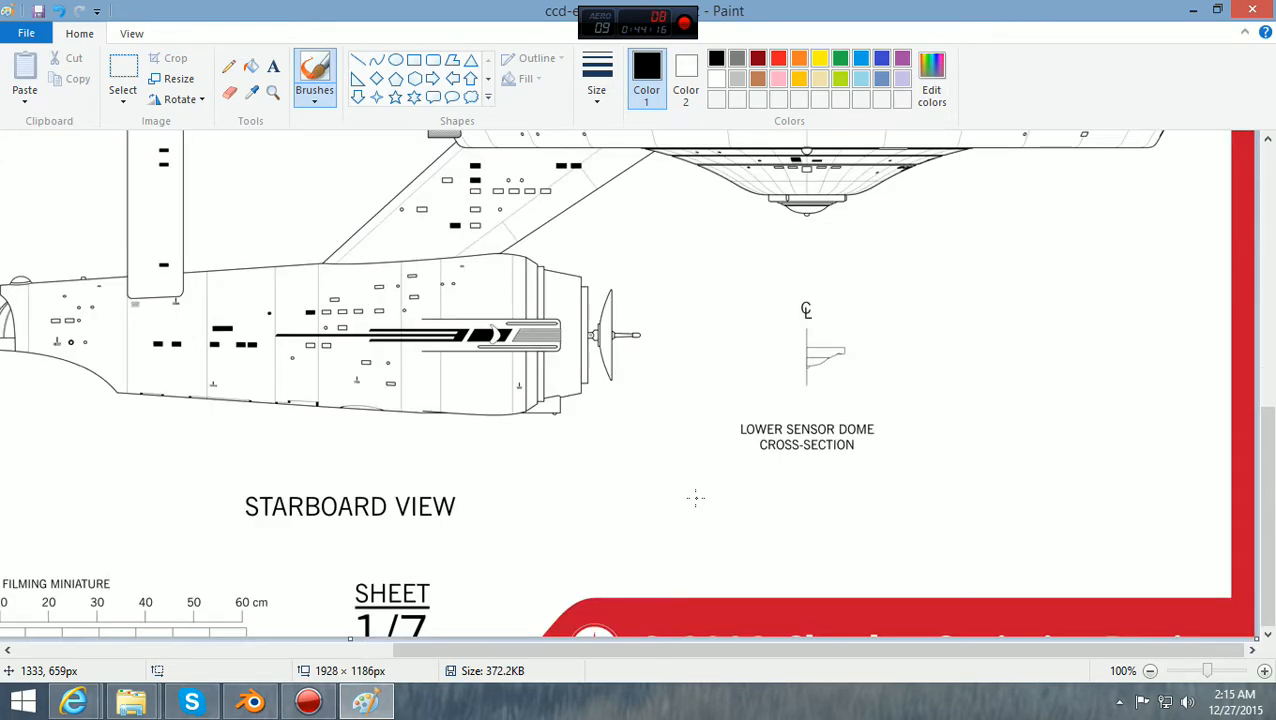
scroll(695, 497, "up", 5)
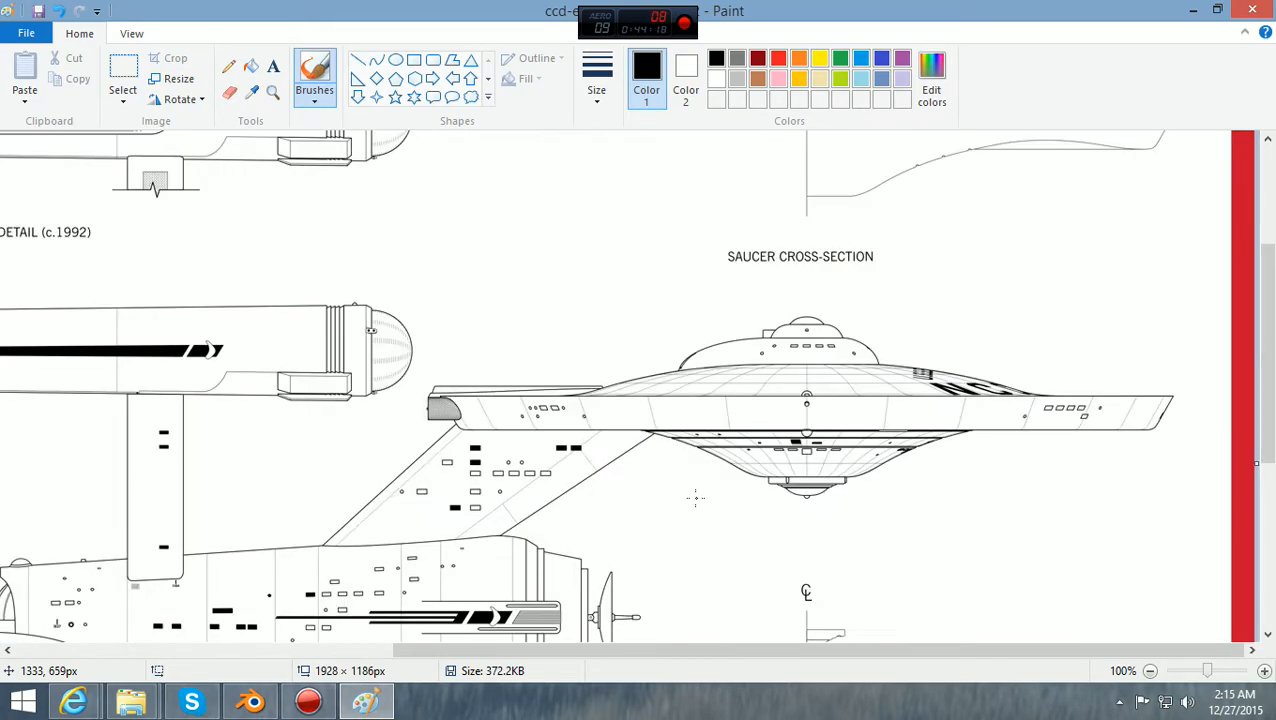
scroll(695, 497, "up", 3)
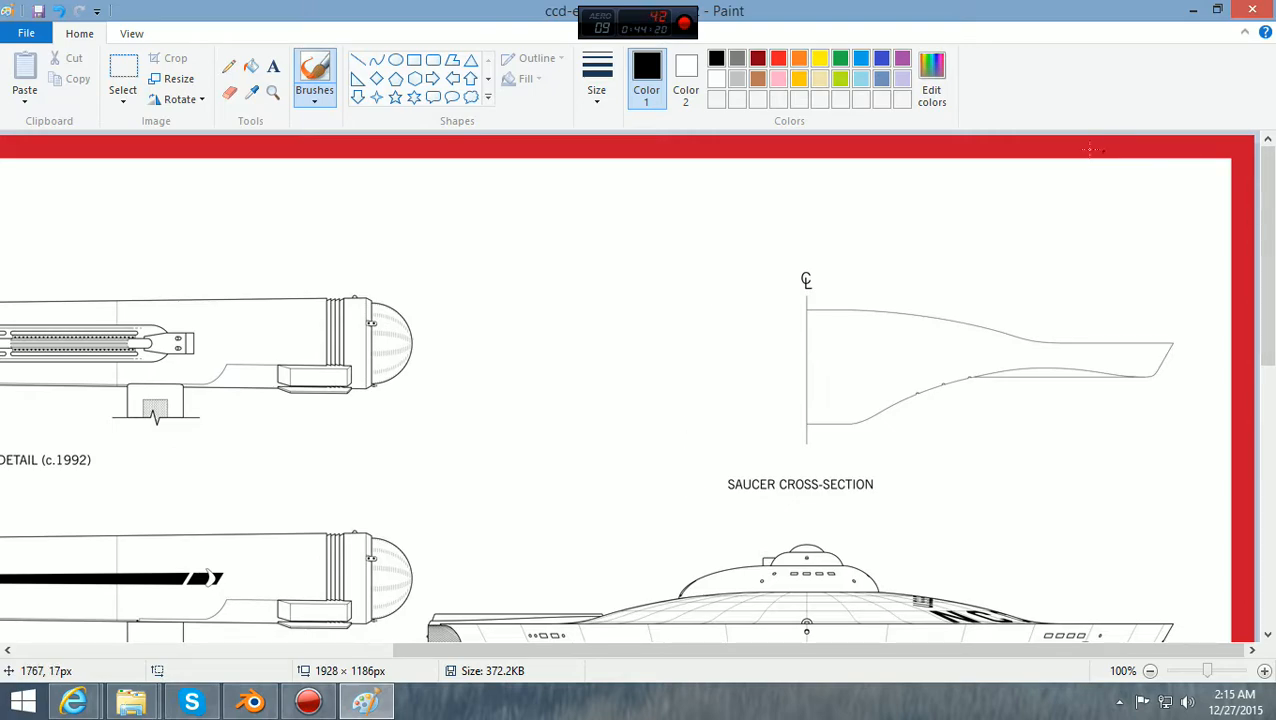
Close sheet 1v2 without saving, open the NCC-1974 DNX drawing in Paint and examine its side and top views
left_click(1250, 11)
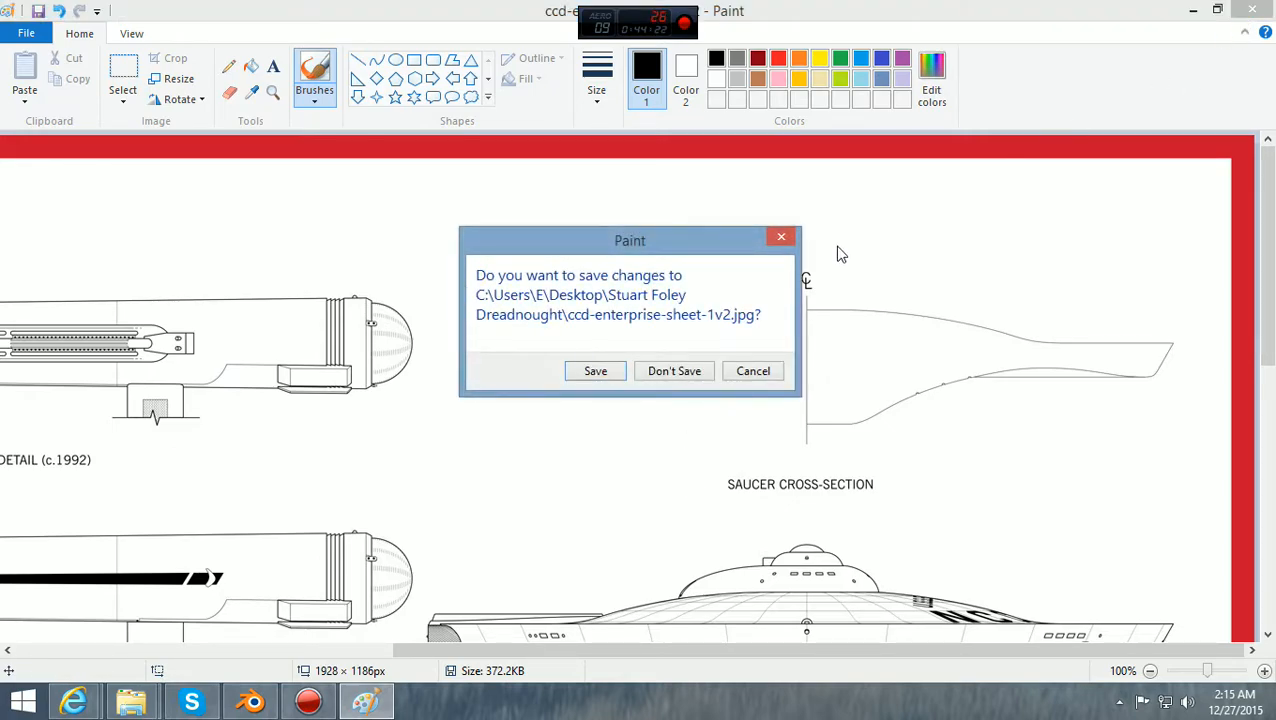
left_click(707, 371)
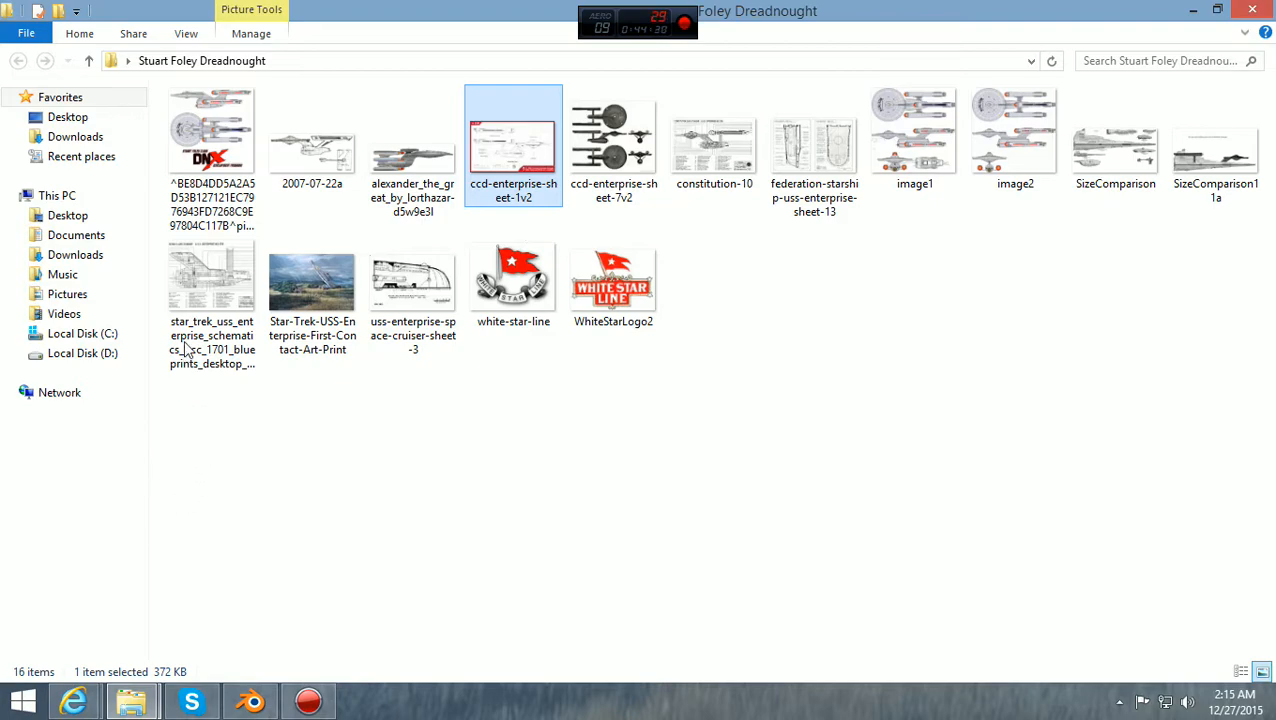
double_click(210, 145)
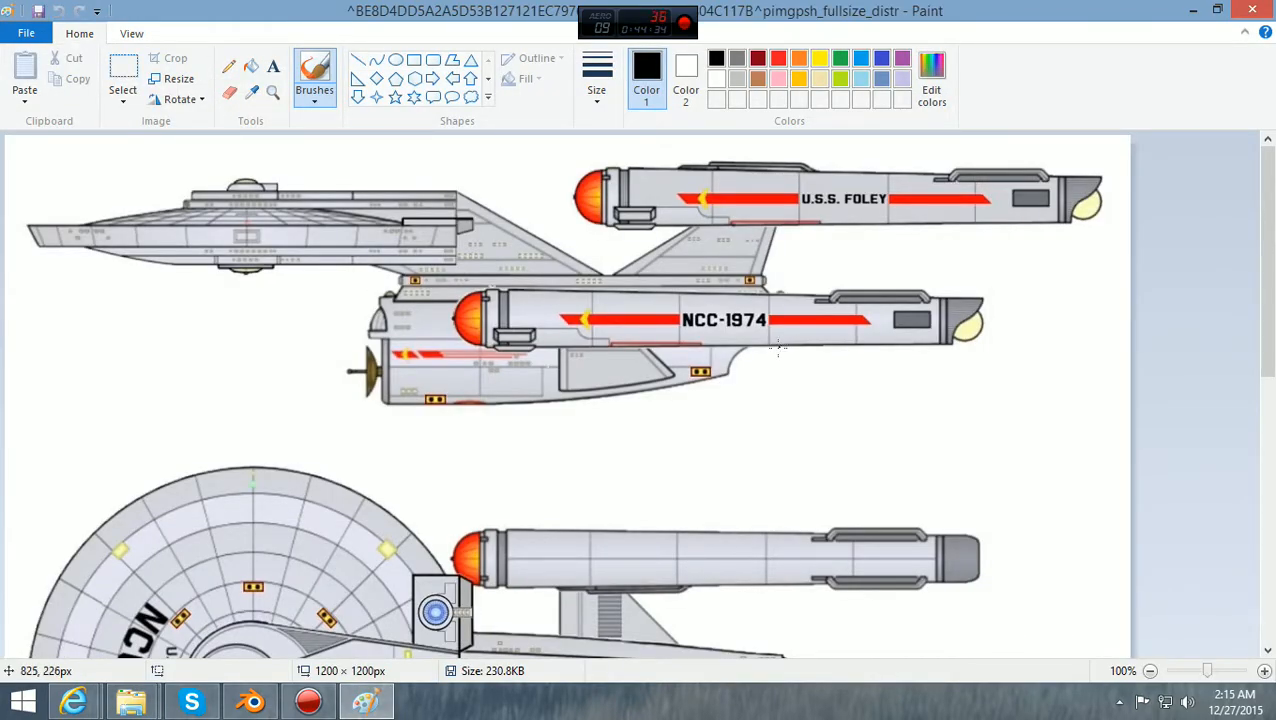
scroll(1111, 370, "down", 5)
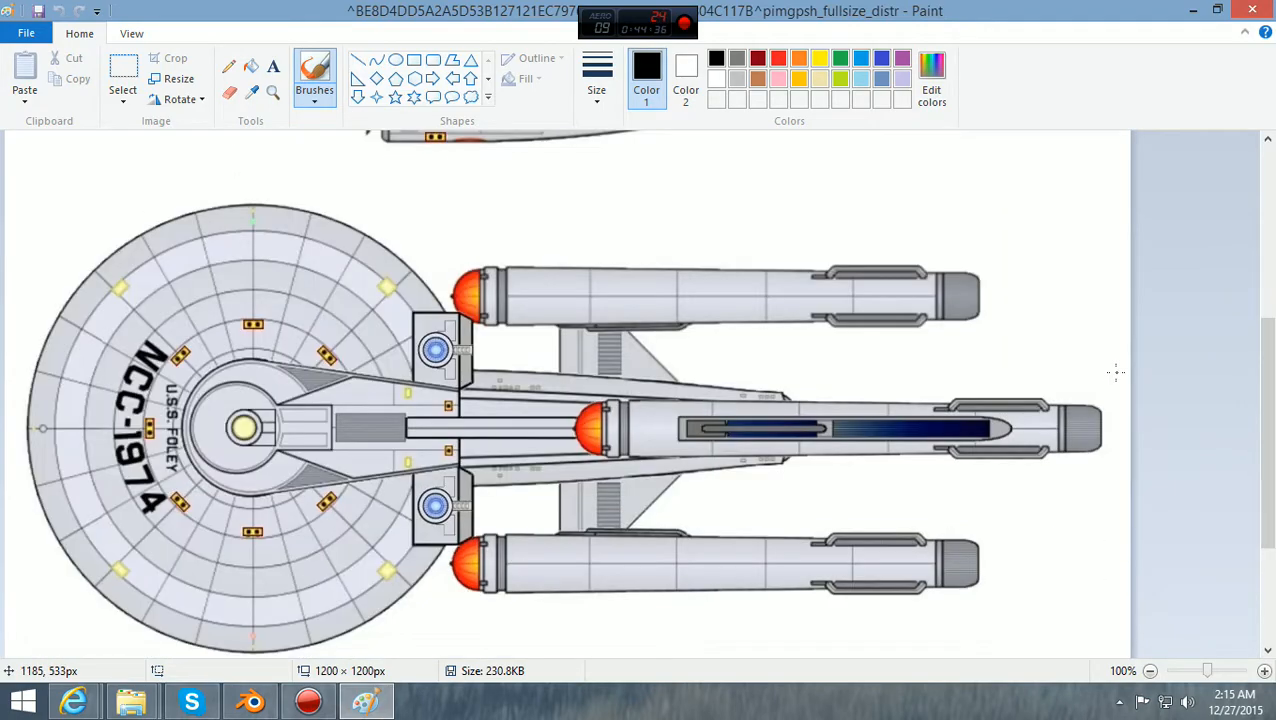
scroll(1116, 372, "up", 2)
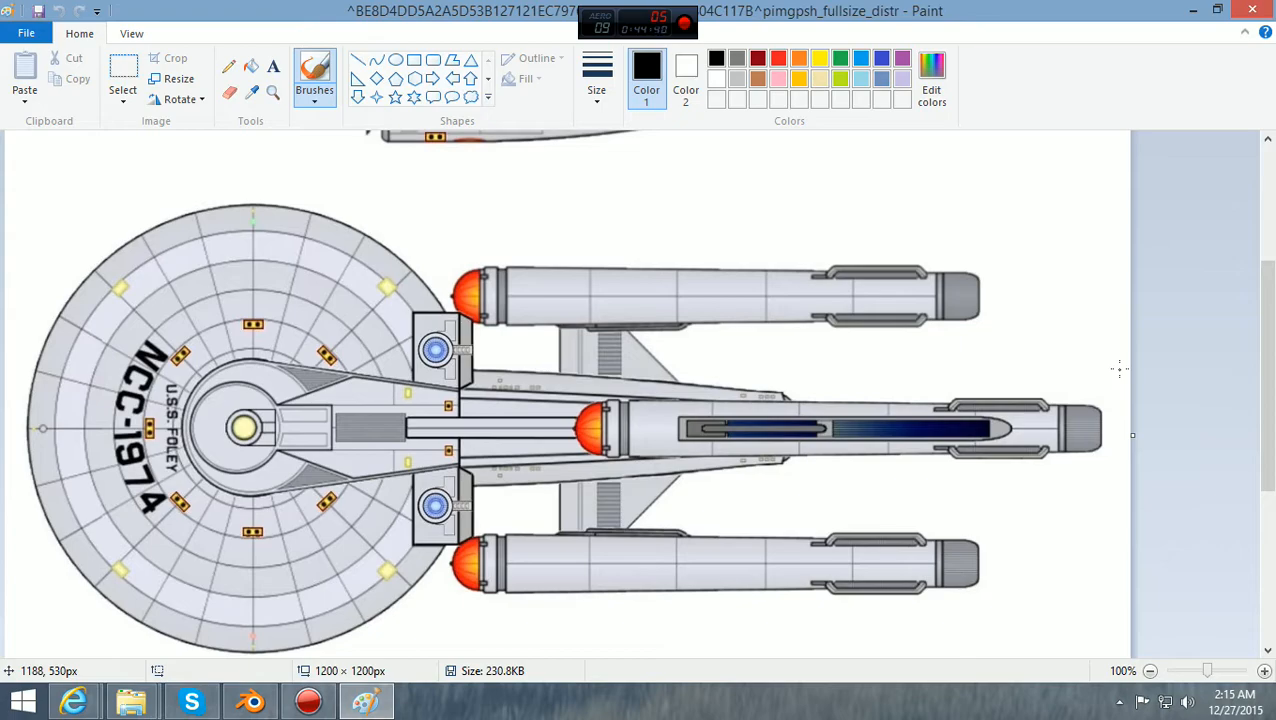
scroll(883, 427, "down", 4)
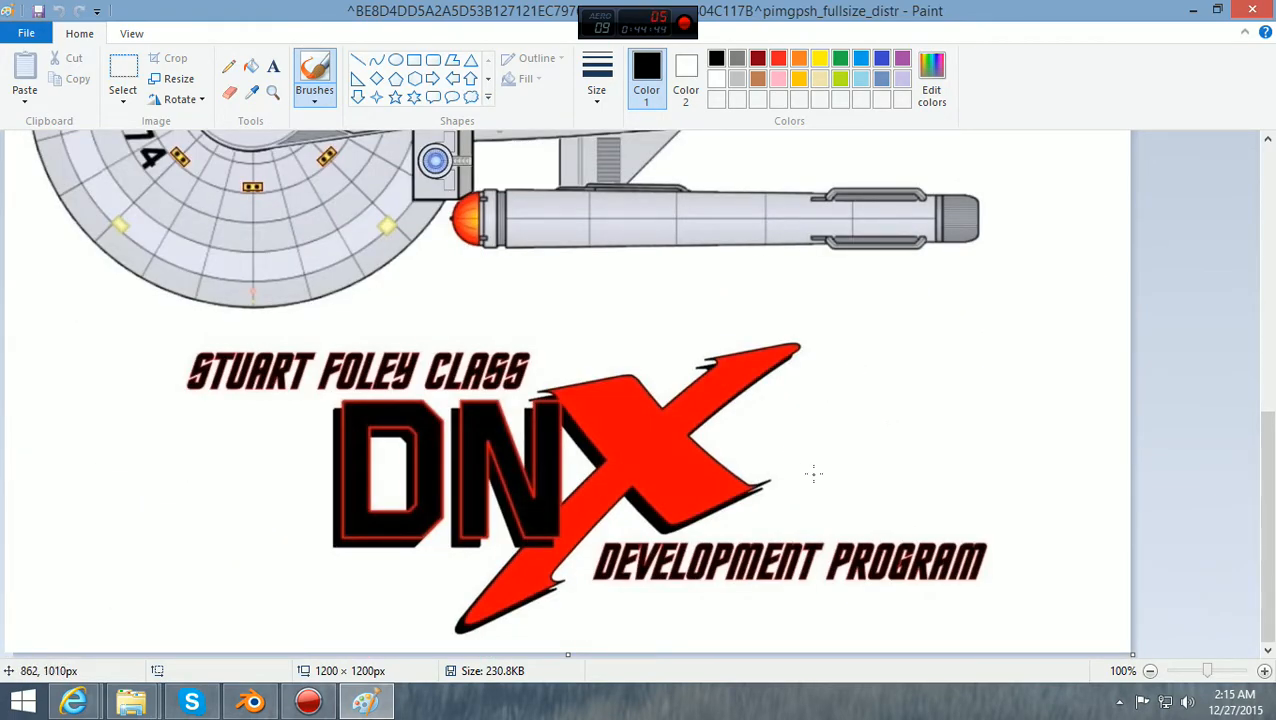
scroll(813, 476, "up", 4)
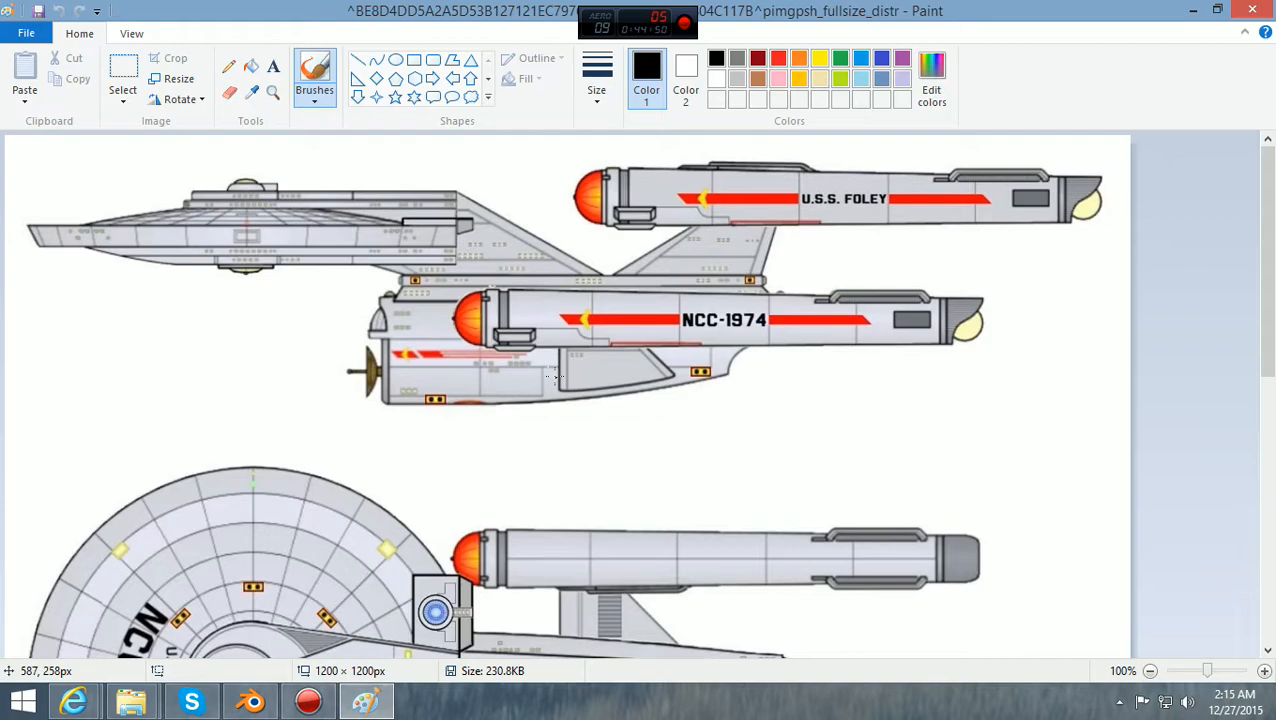
scroll(803, 447, "down", 3)
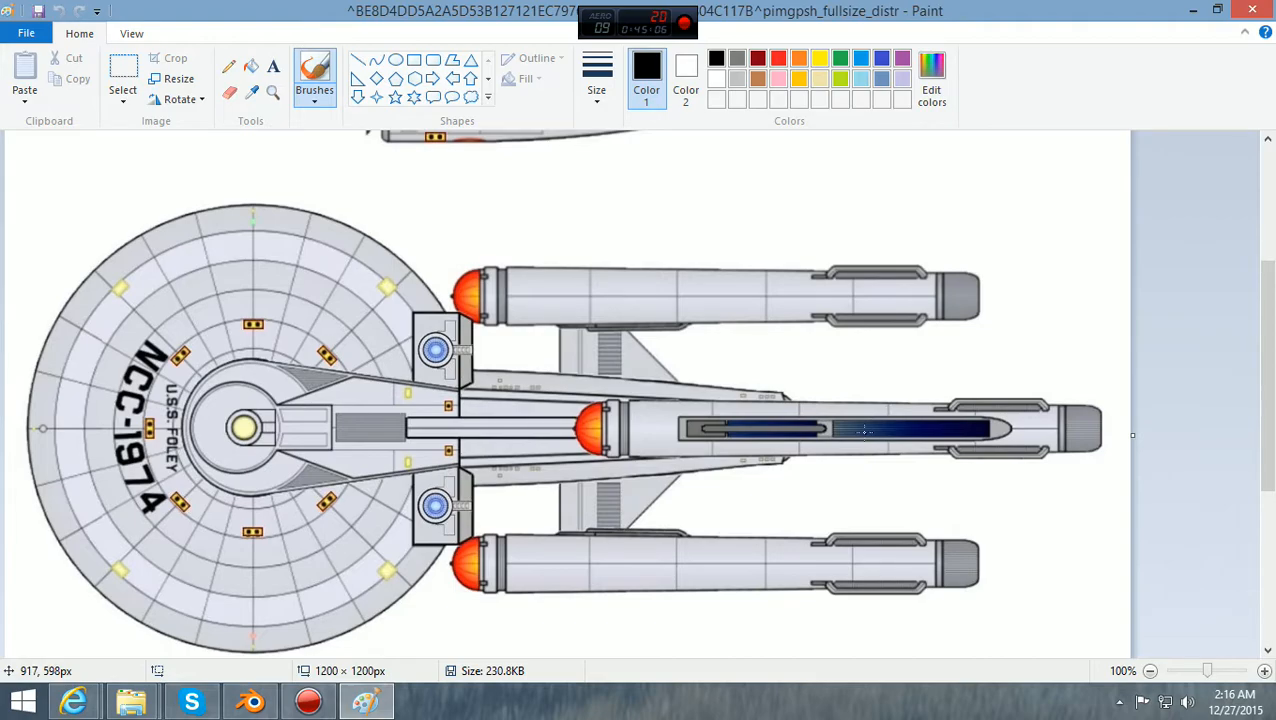
Magnify the drawing to 300% and examine the saucer's hull grid and markings in the top view
scroll(865, 431, "up", 2, "ctrl")
scroll(865, 433, "down", 5)
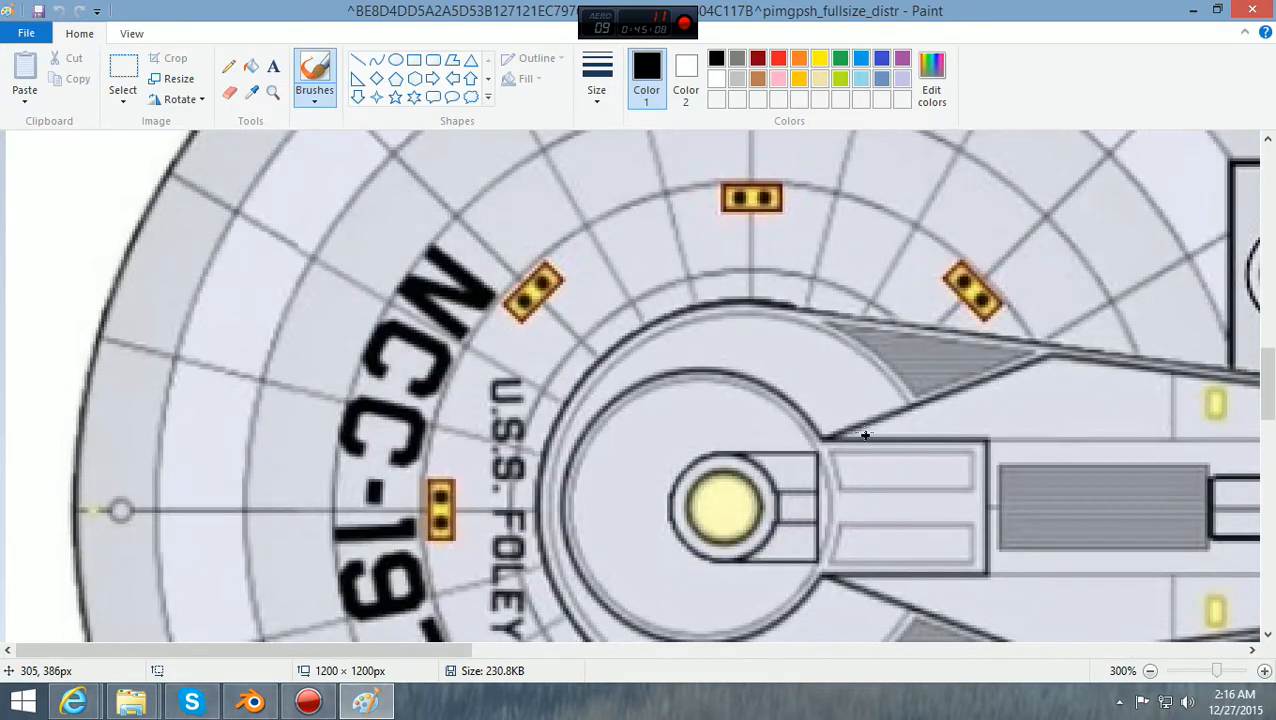
scroll(865, 435, "down", 9)
scroll(717, 456, "up", 1)
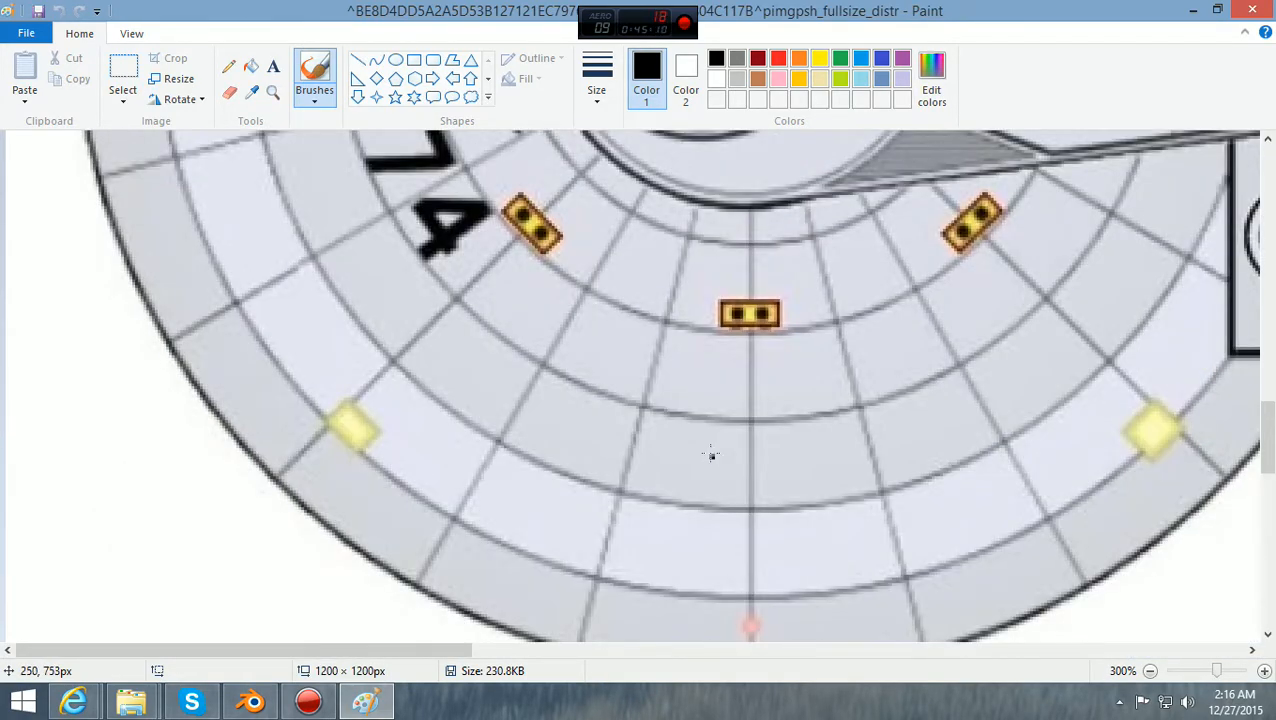
Close the NCC-1974 DNX drawing without saving changes and reopen it in Paint
left_click(1248, 12)
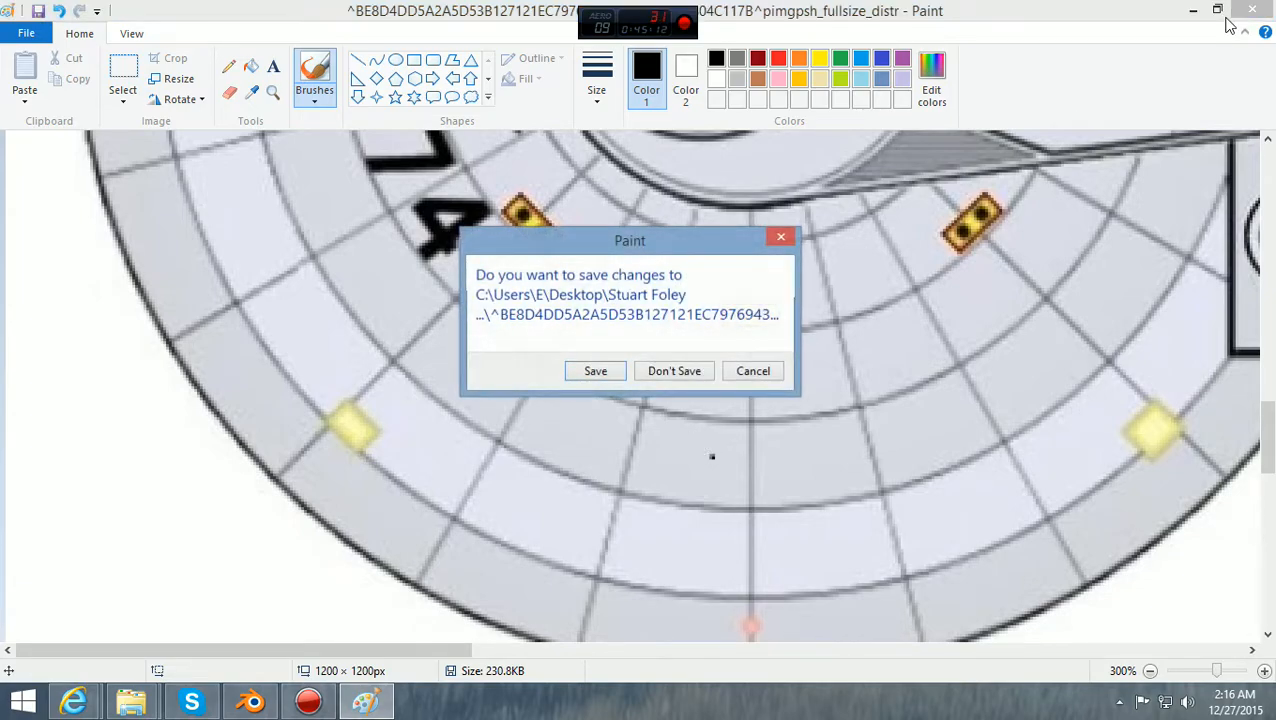
left_click(670, 376)
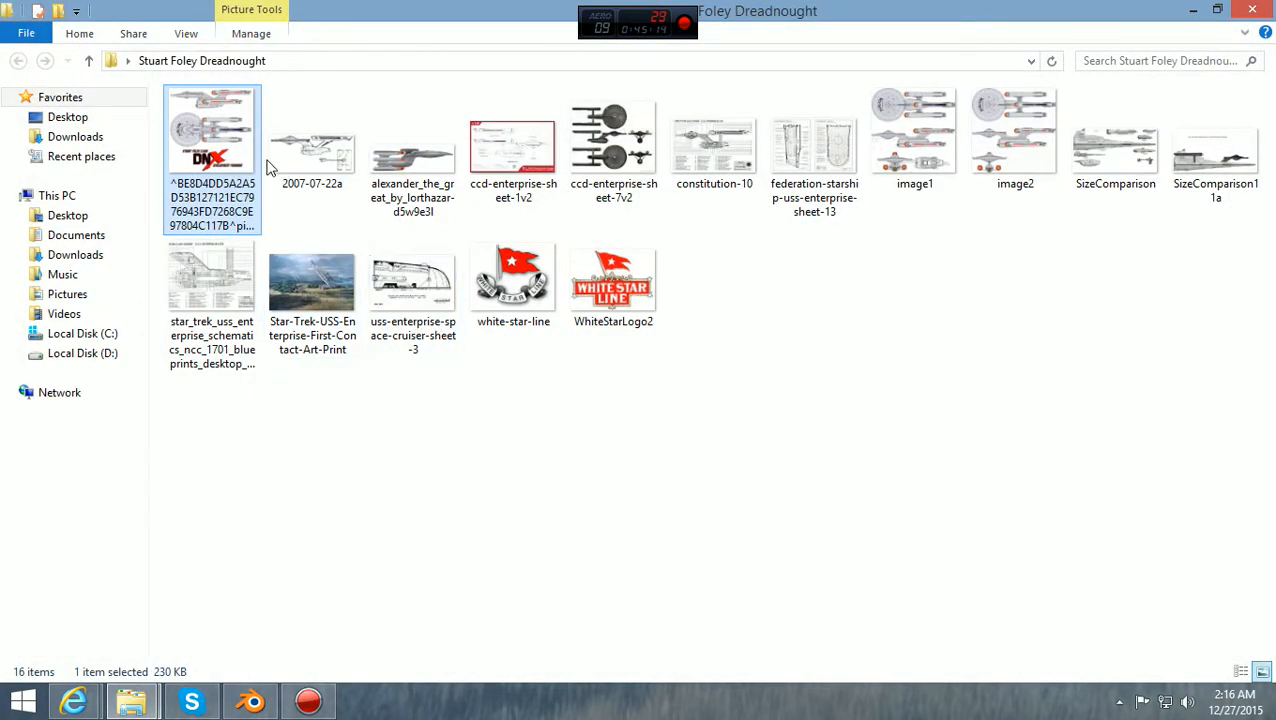
double_click(222, 156)
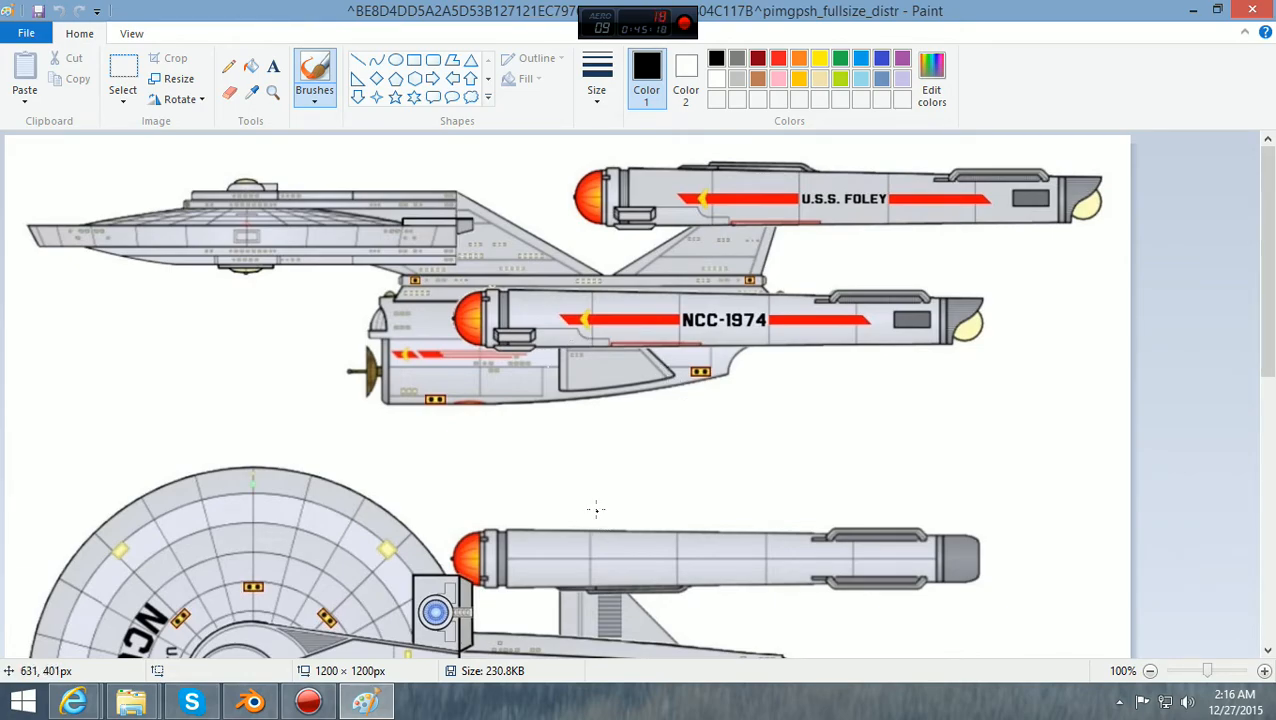
Examine the dreadnought's saucer, neck and nacelle layout in the top and side views of the drawing
scroll(596, 510, "down", 4)
scroll(596, 510, "down", 1)
scroll(596, 510, "up", 3)
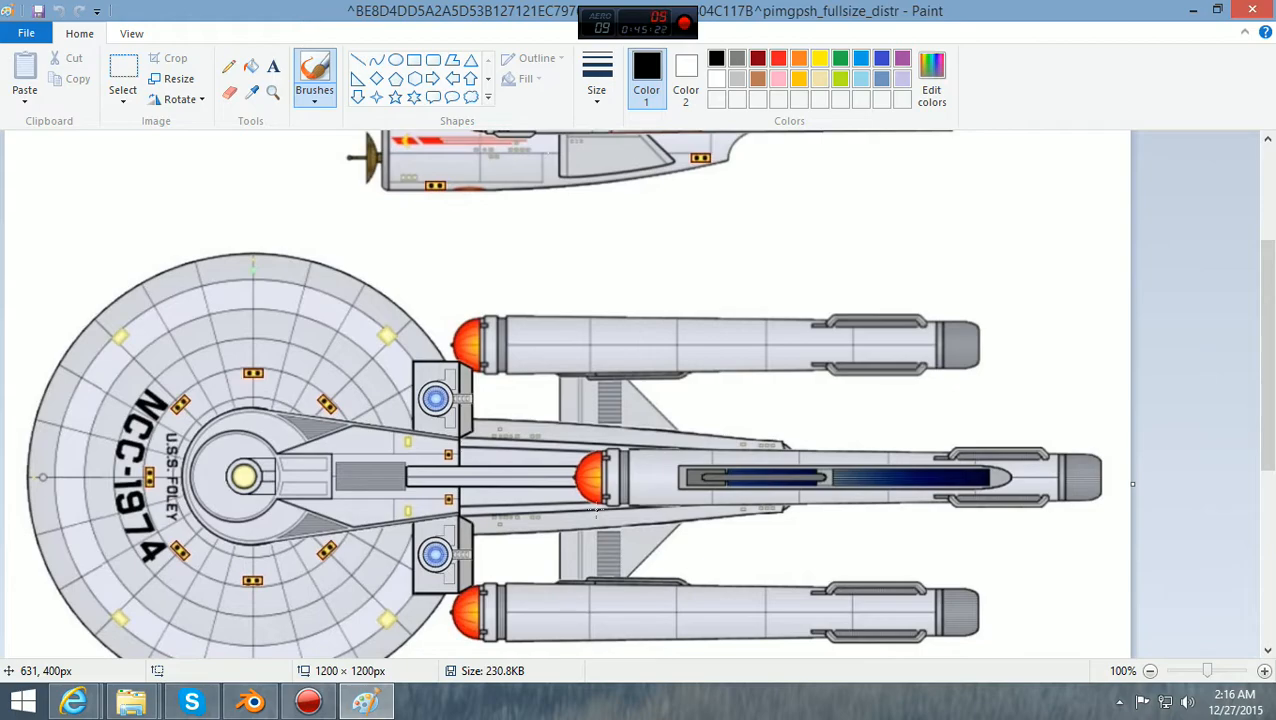
scroll(596, 510, "up", 3)
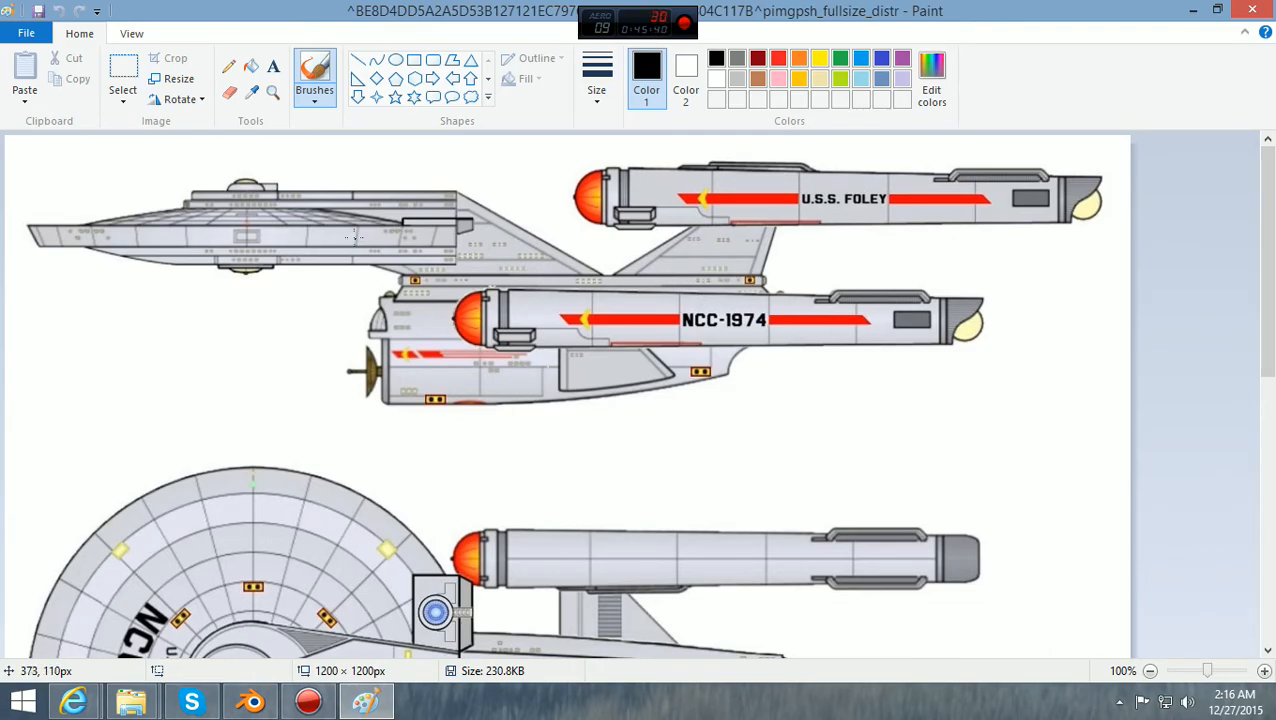
scroll(363, 260, "down", 5)
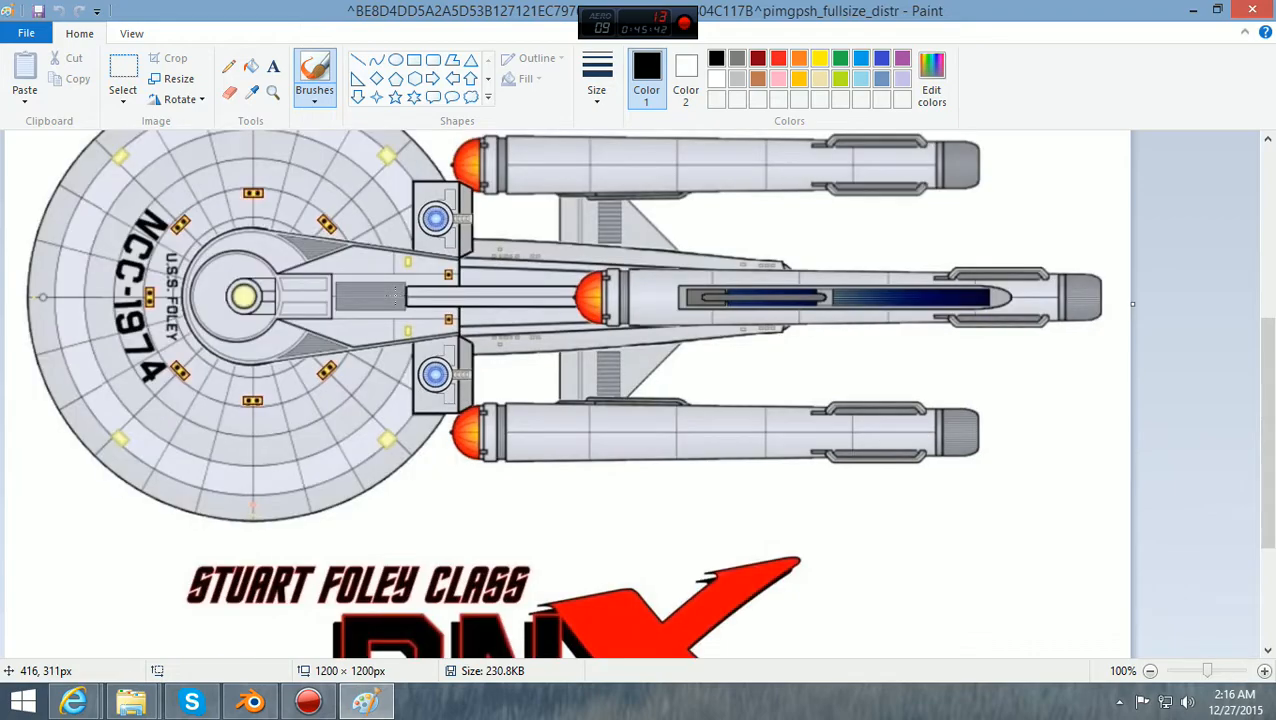
scroll(395, 292, "up", 2)
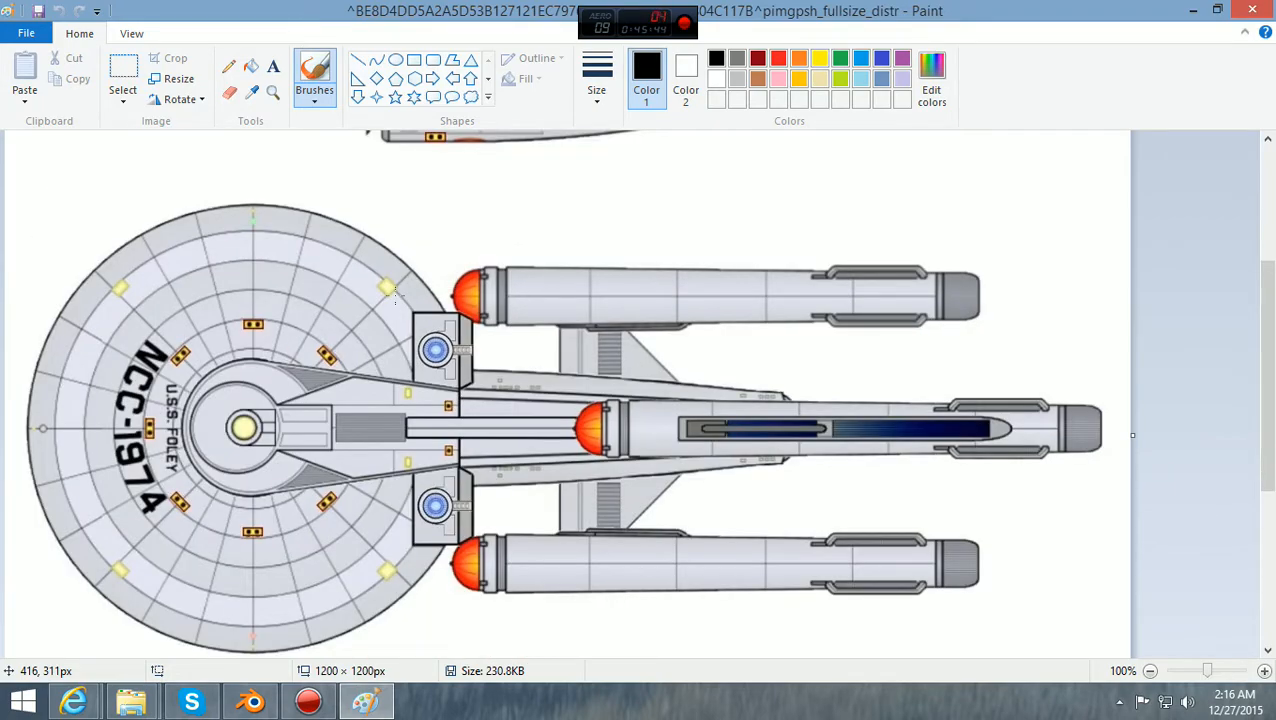
scroll(395, 292, "down", 4)
scroll(395, 292, "up", 3)
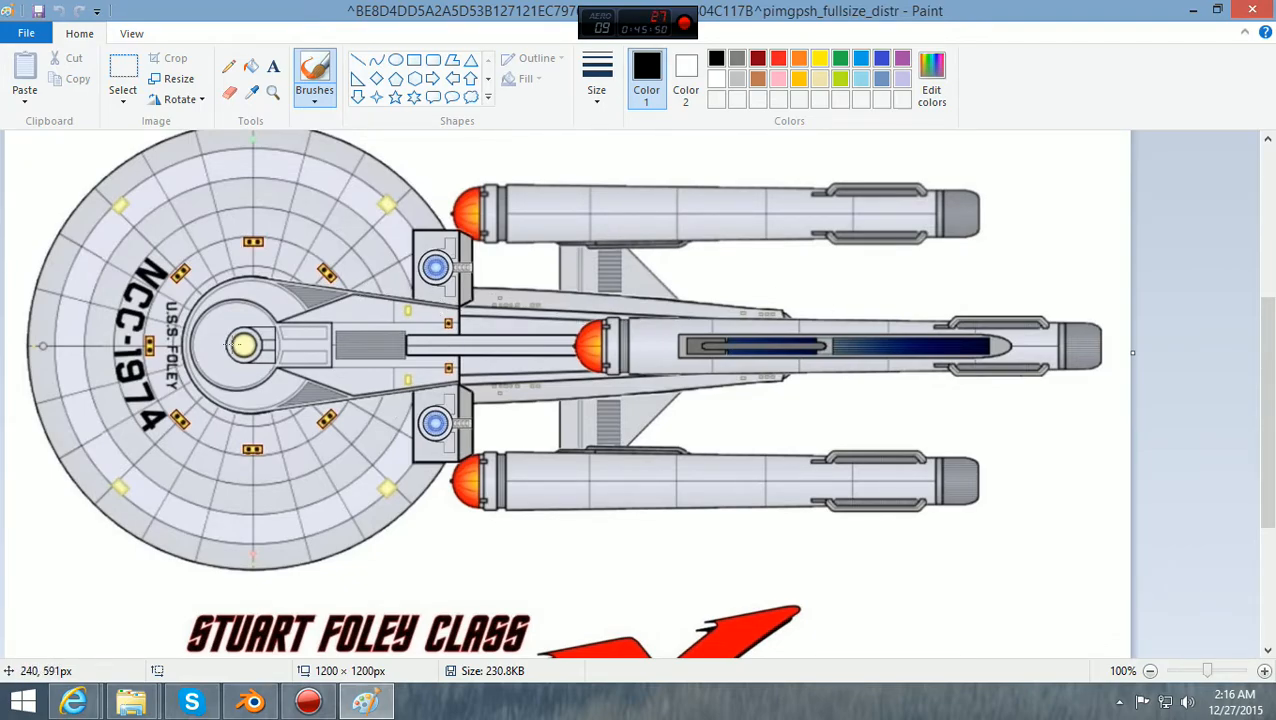
scroll(229, 345, "up", 3)
scroll(230, 345, "up", 5)
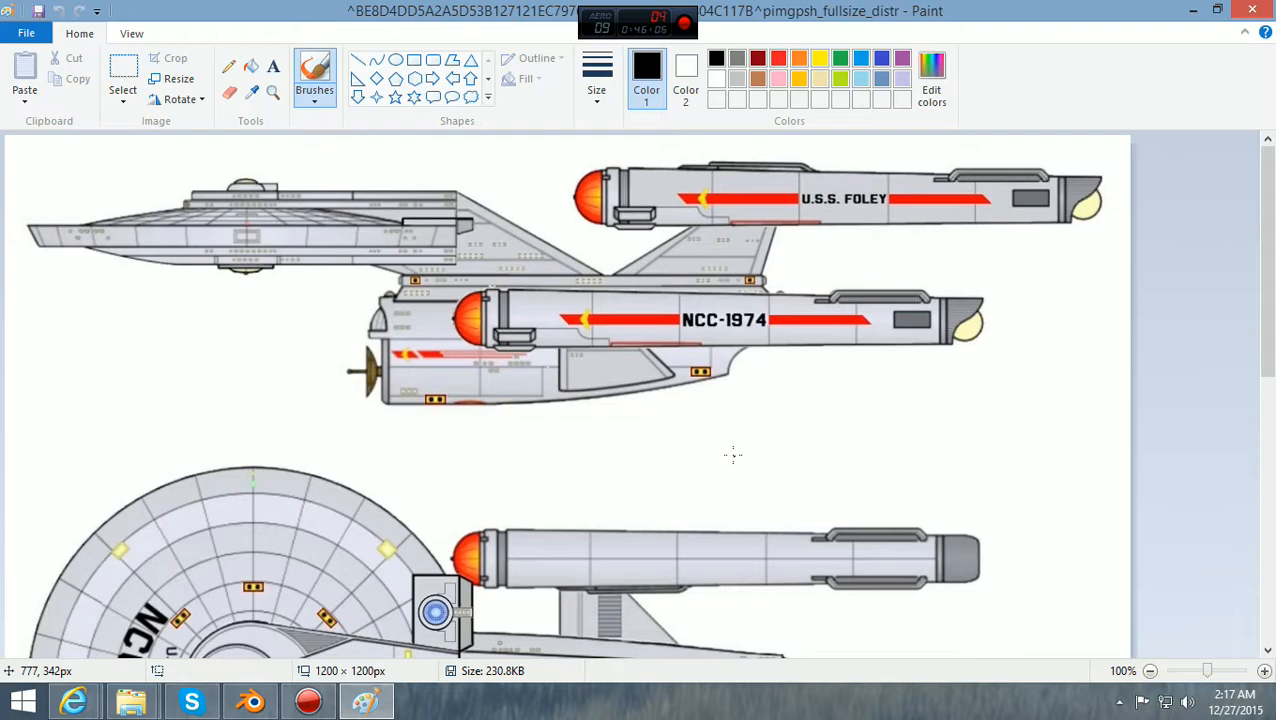
Compare the saucer's side profile with its top view and look over the drawing down to the DNX logo
scroll(726, 470, "down", 6)
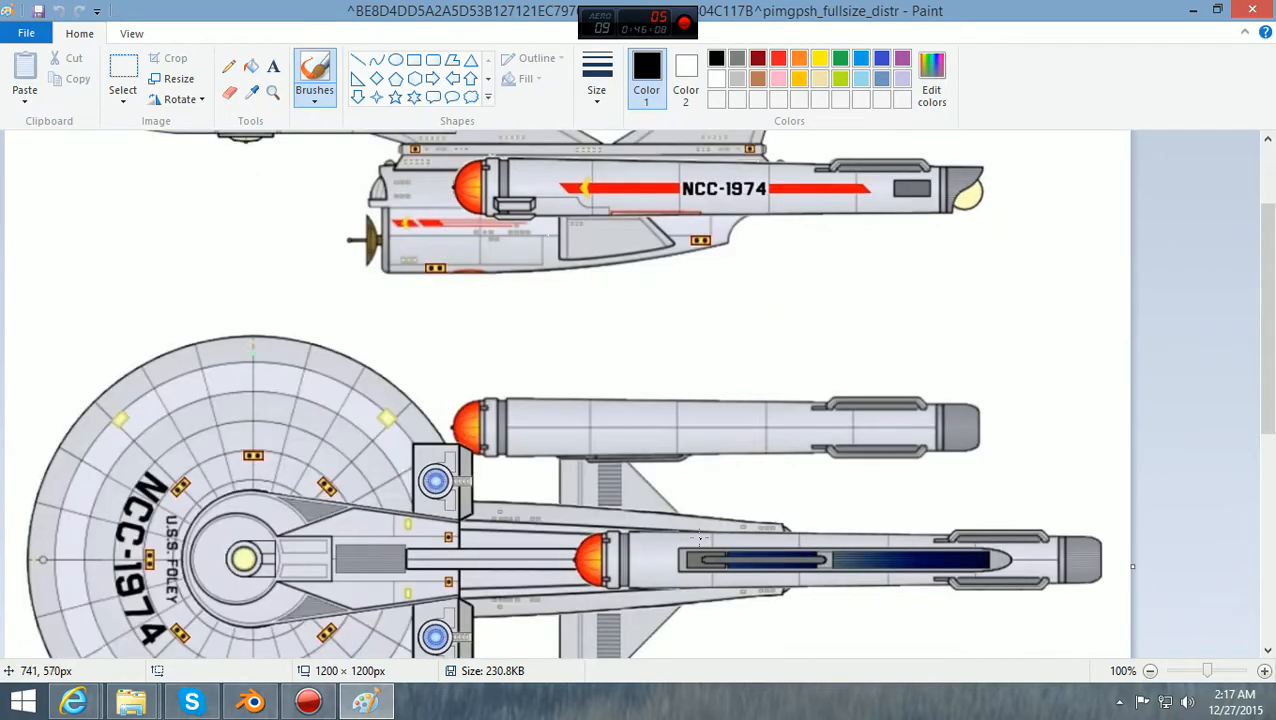
scroll(700, 538, "up", 6)
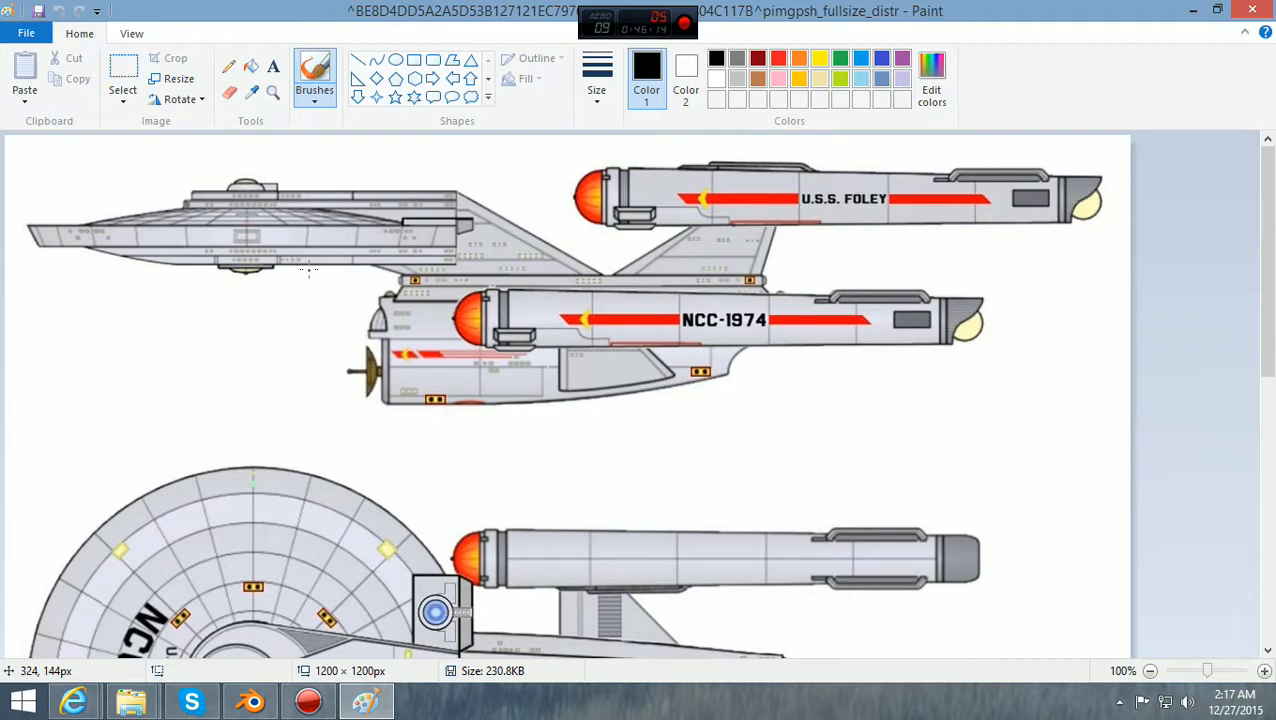
scroll(533, 299, "down", 7)
scroll(536, 300, "up", 6)
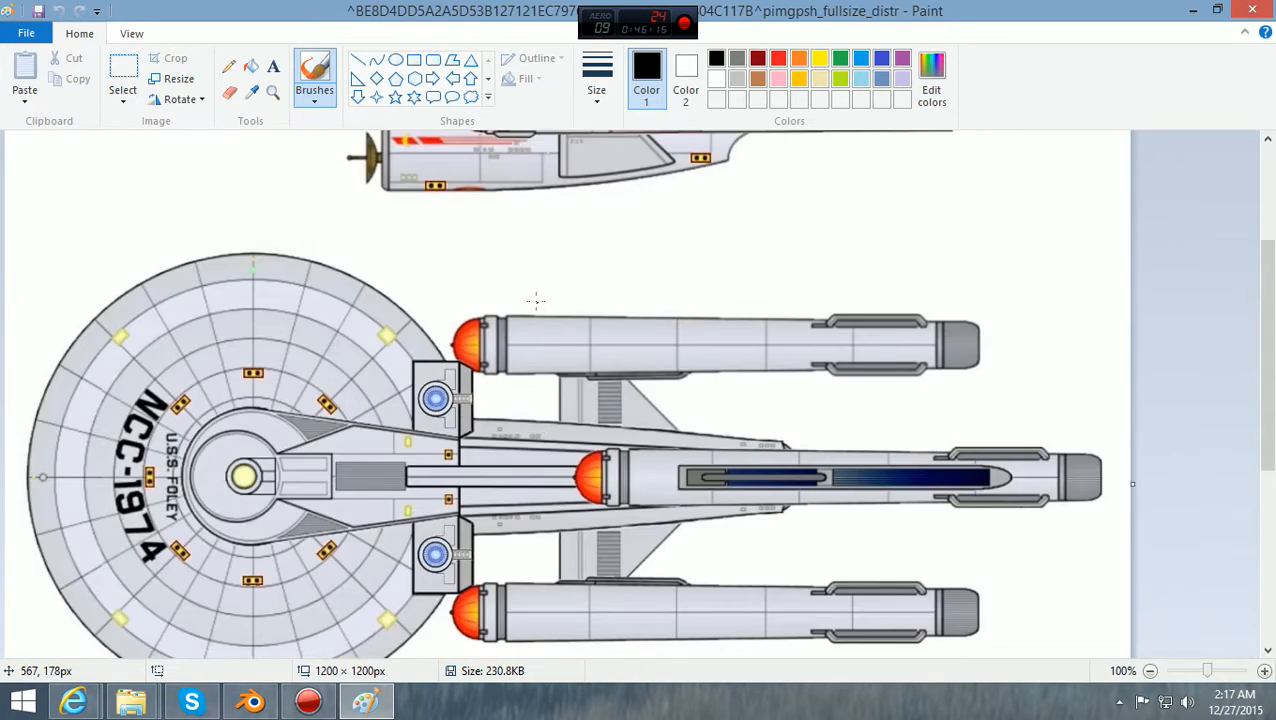
scroll(536, 300, "down", 3)
scroll(536, 300, "down", 3)
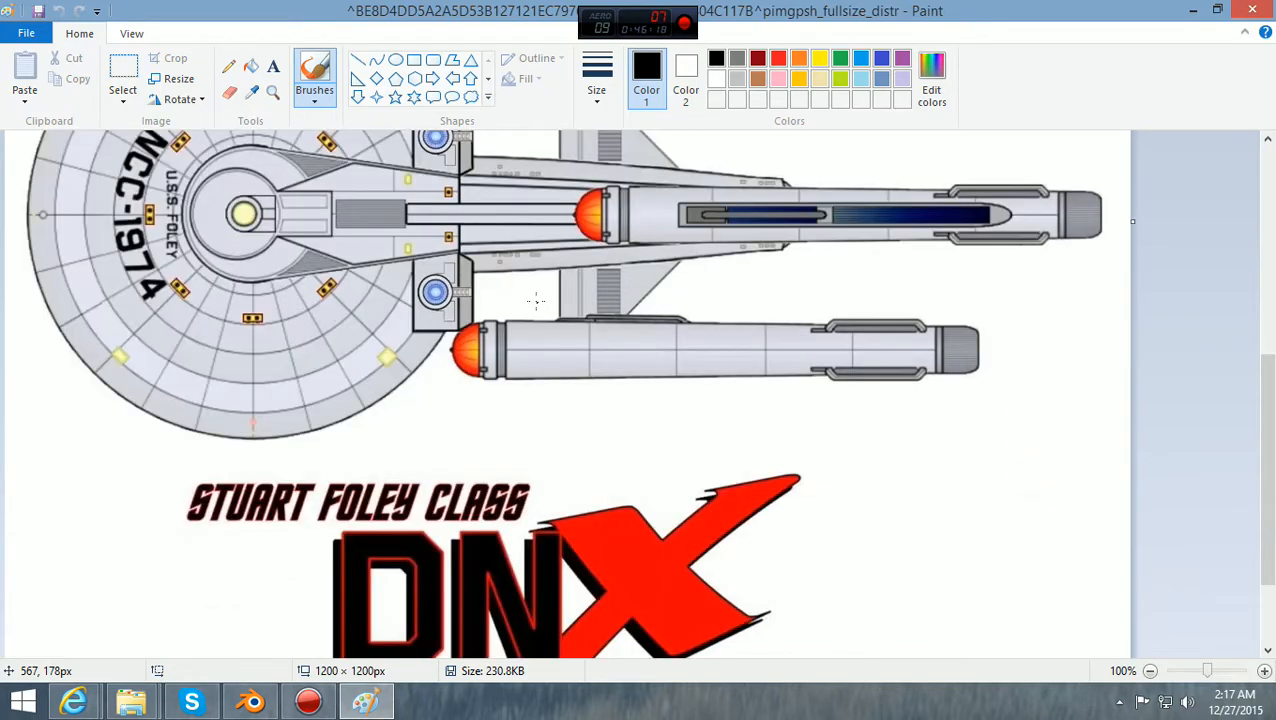
scroll(536, 300, "up", 10)
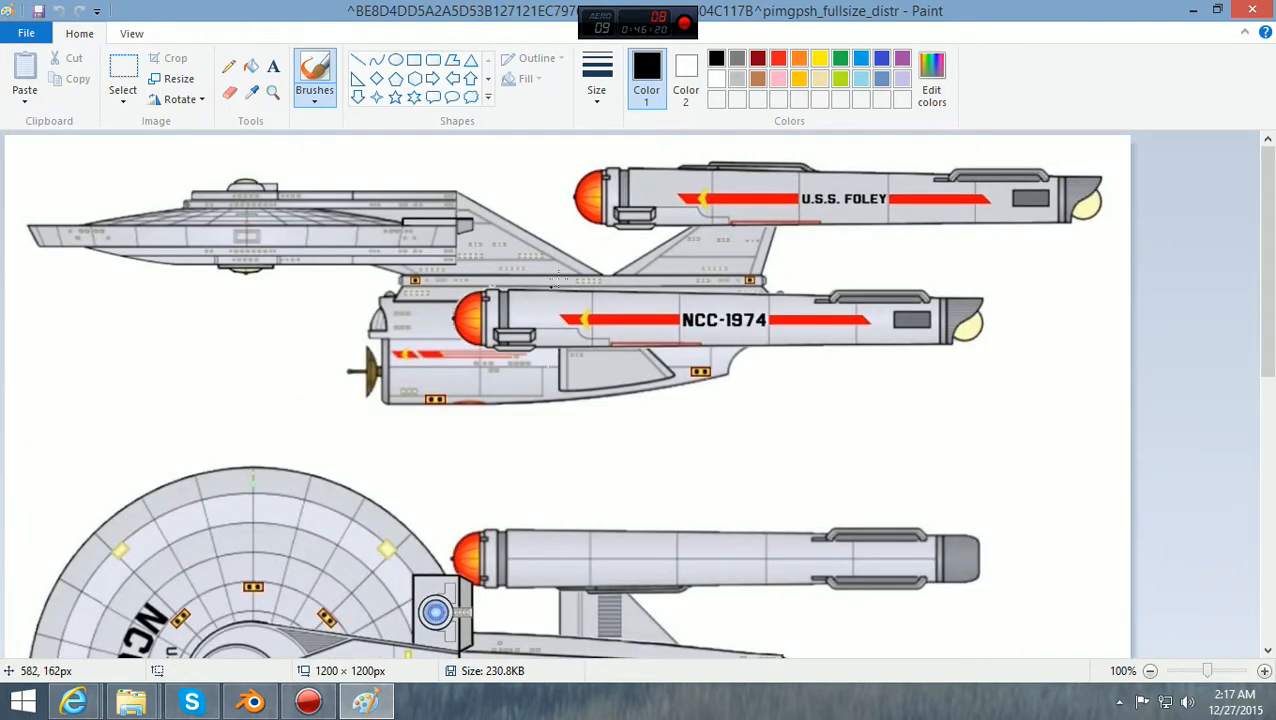
scroll(805, 309, "down", 10)
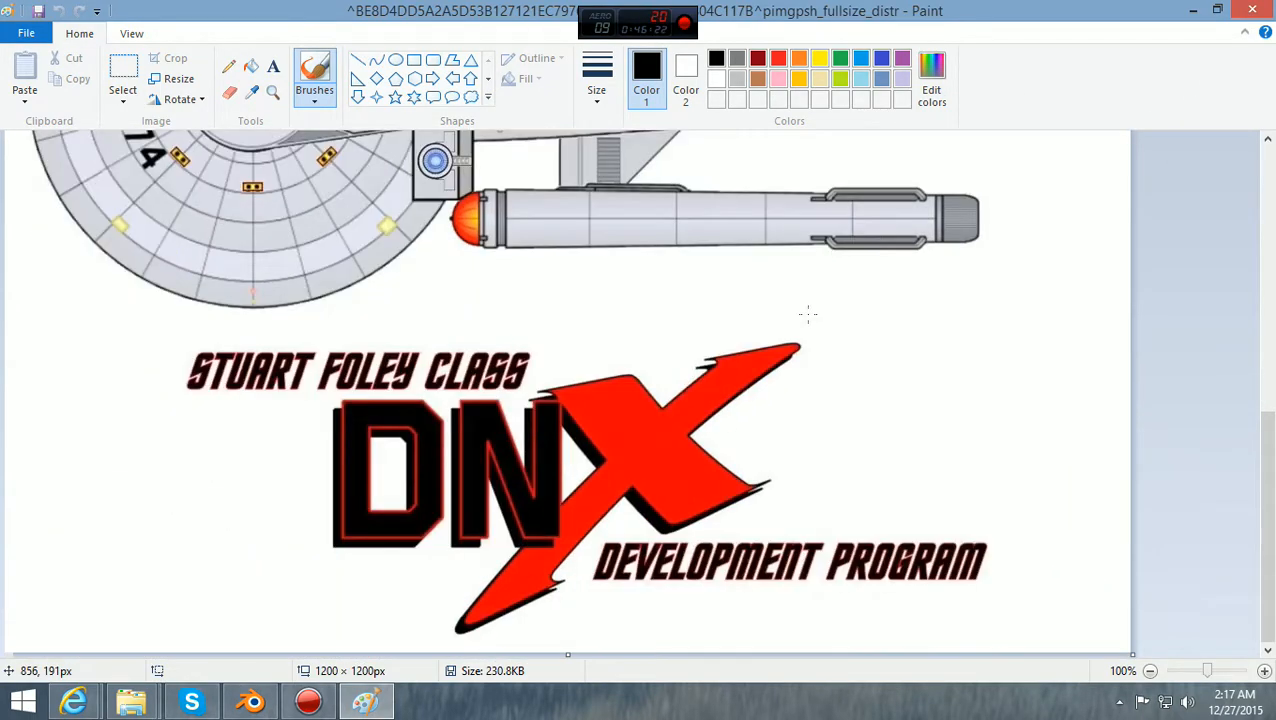
Close the NCC-1974 drawing, switch back to Blender and display the ship model in solid shading
scroll(805, 310, "up", 10)
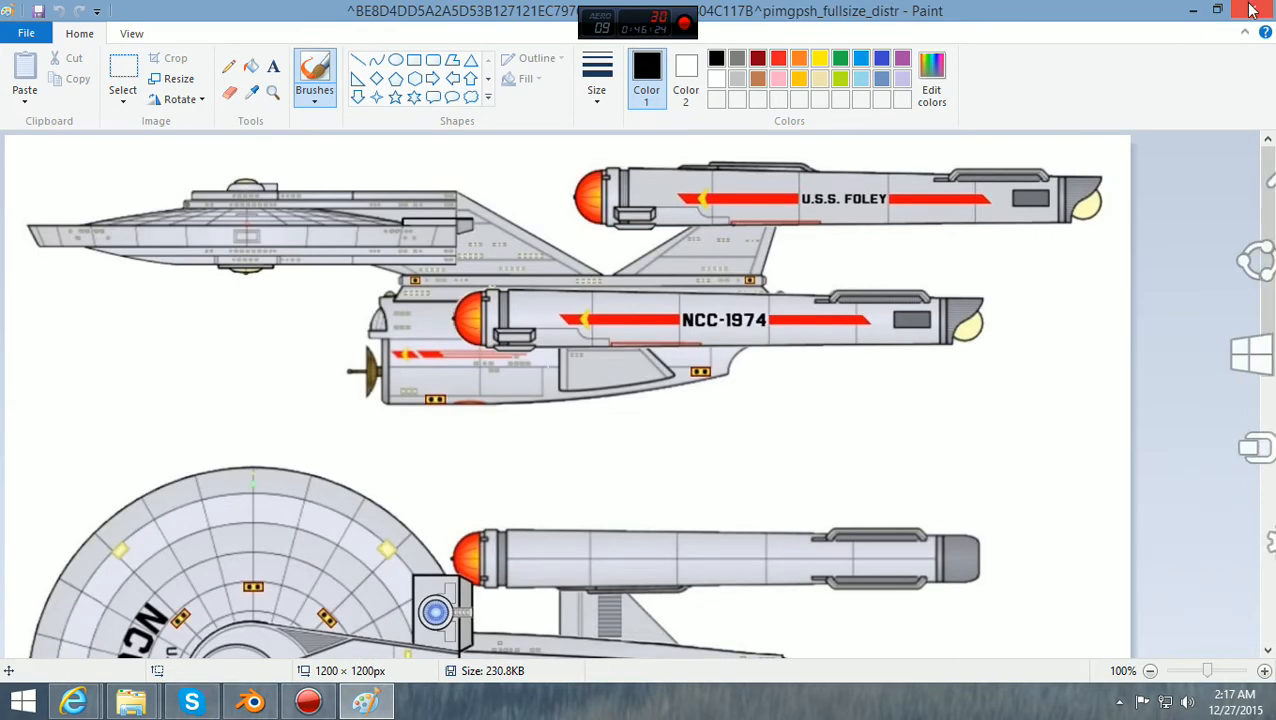
left_click(1252, 10)
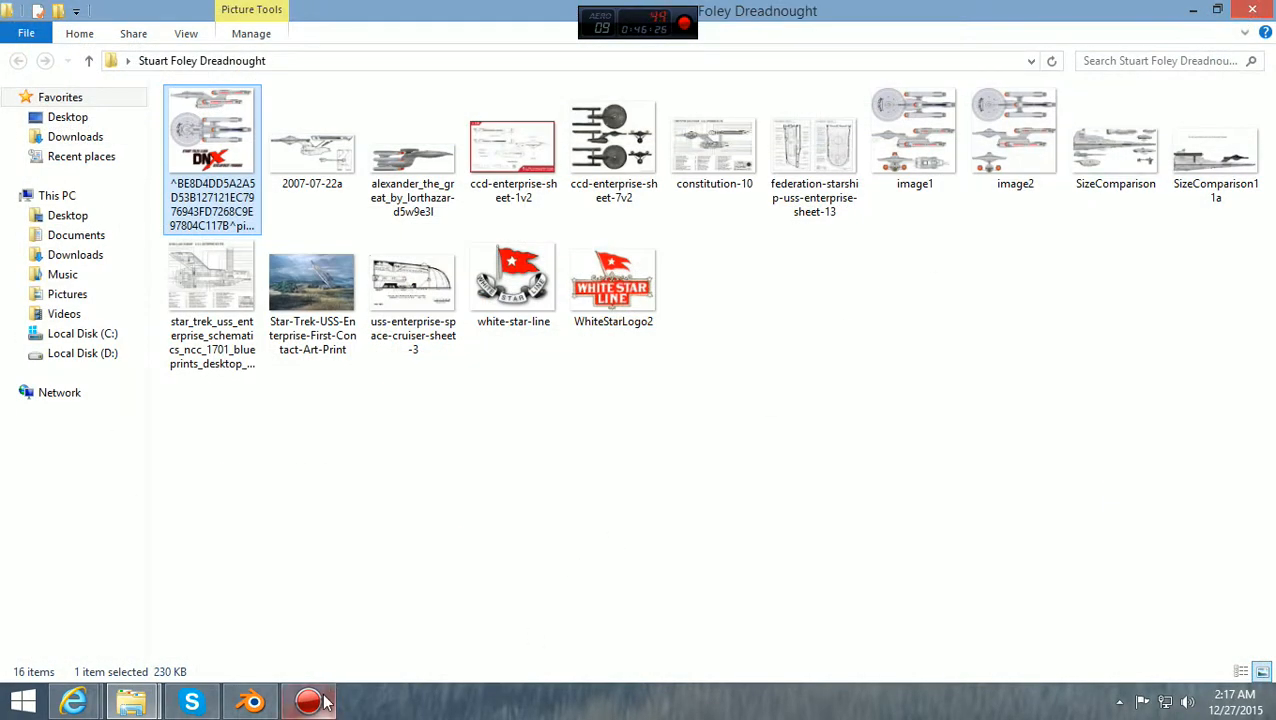
mouse_move(323, 697)
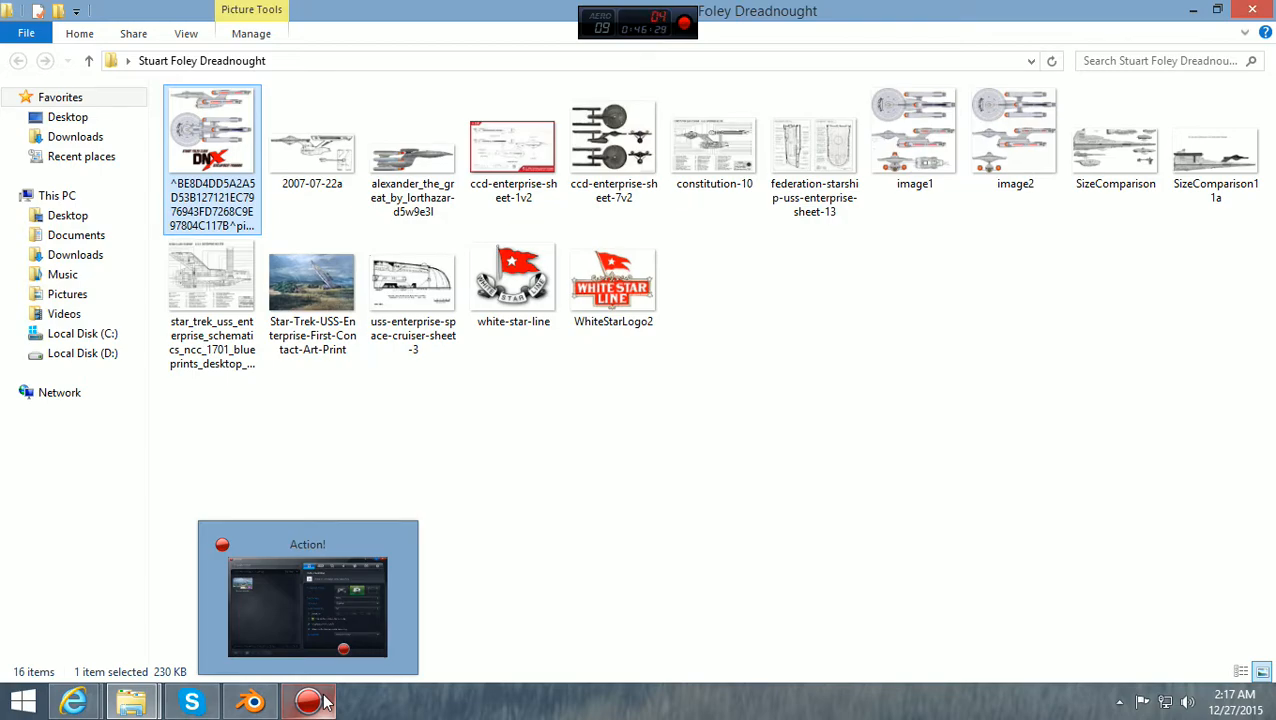
left_click(250, 702)
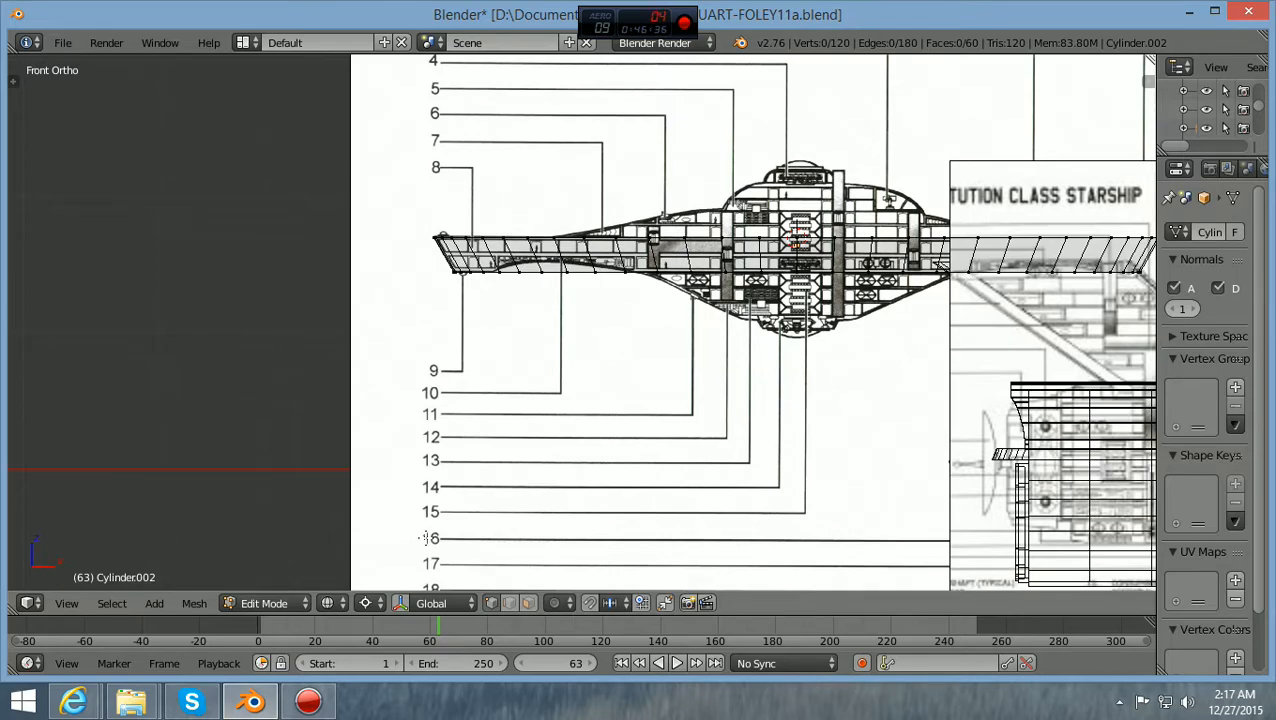
key("z")
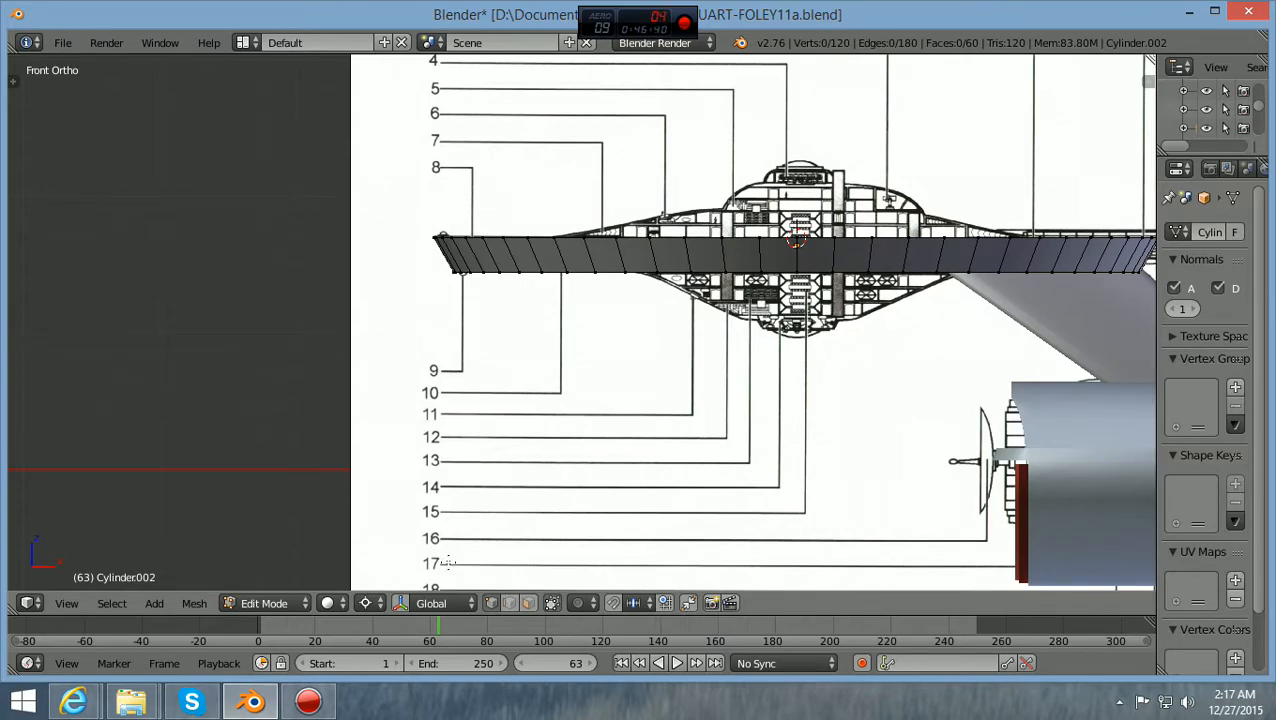
Examine how the saucer rim, neck and engineering hull line up with the Constitution Class blueprint in front and angled views
scroll(472, 581, "up", 11, "ctrl")
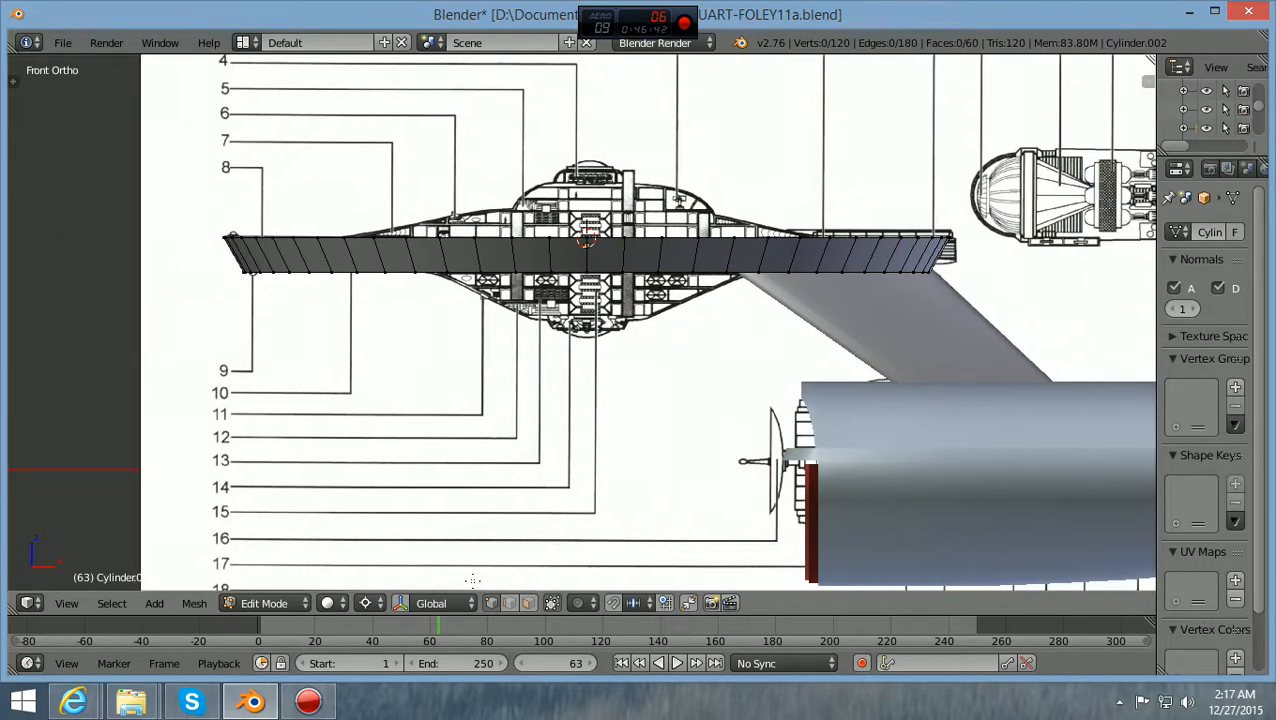
scroll(472, 581, "down", 2)
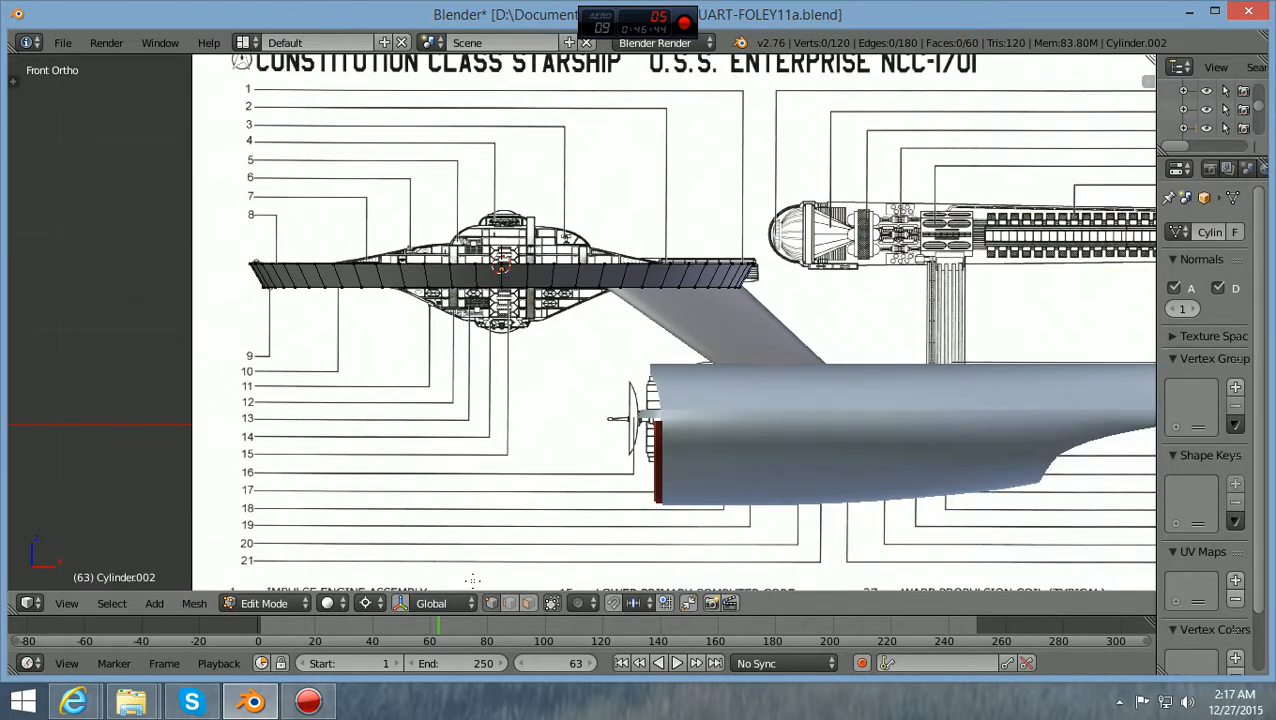
scroll(472, 581, "up", 8, "ctrl")
scroll(472, 581, "down", 3)
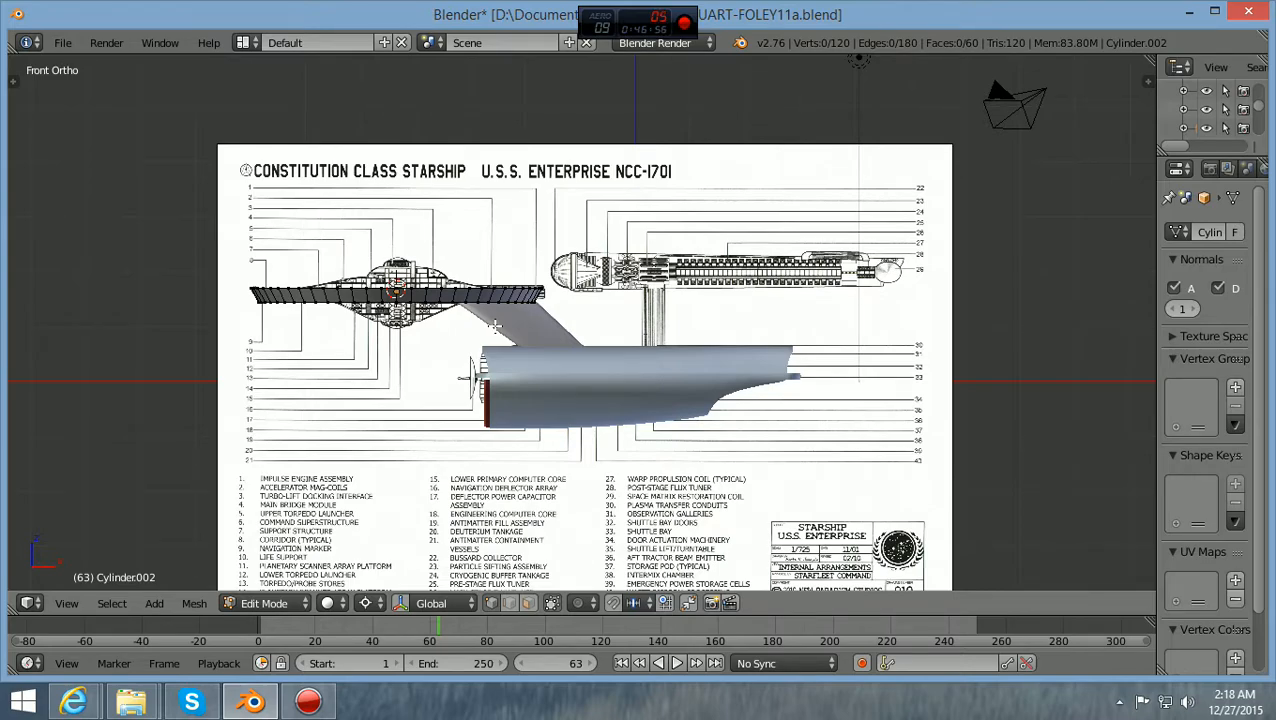
scroll(805, 375, "up", 2)
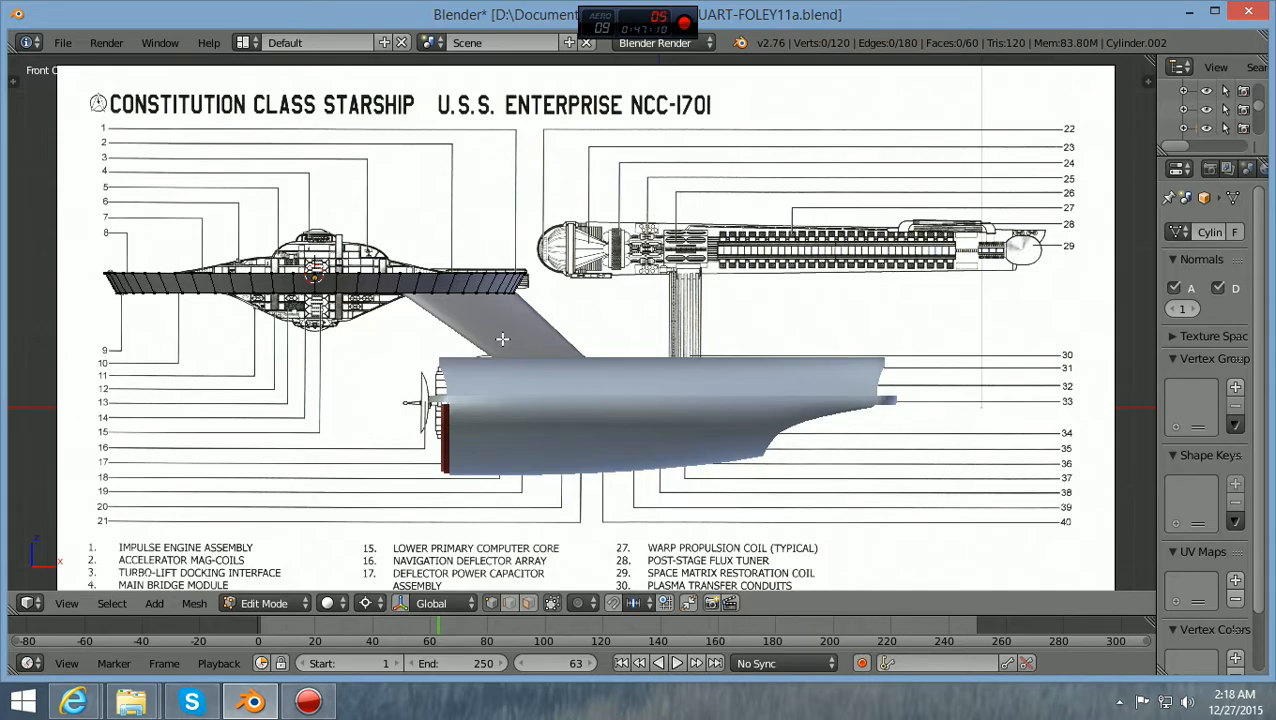
scroll(502, 339, "down", 1)
middle_click_drag(502, 339, 624, 461)
scroll(624, 461, "up", 5)
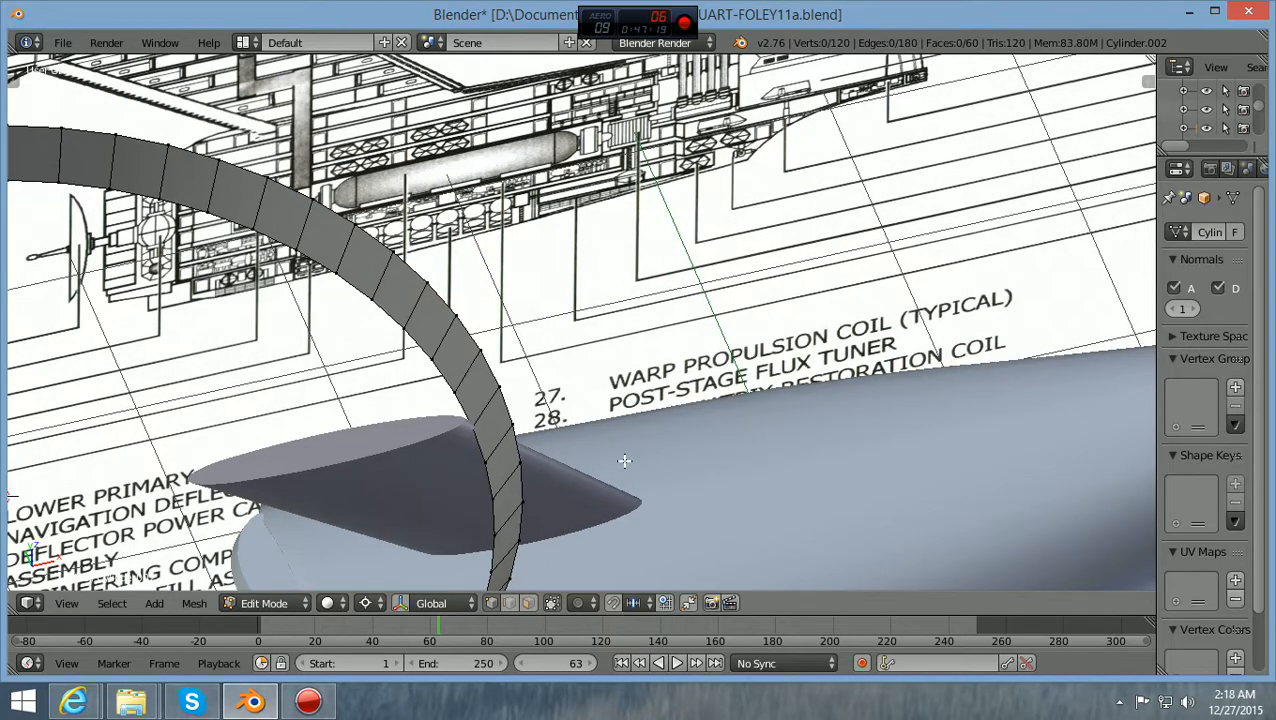
middle_click_drag(624, 461, 538, 359)
scroll(538, 359, "down", 5)
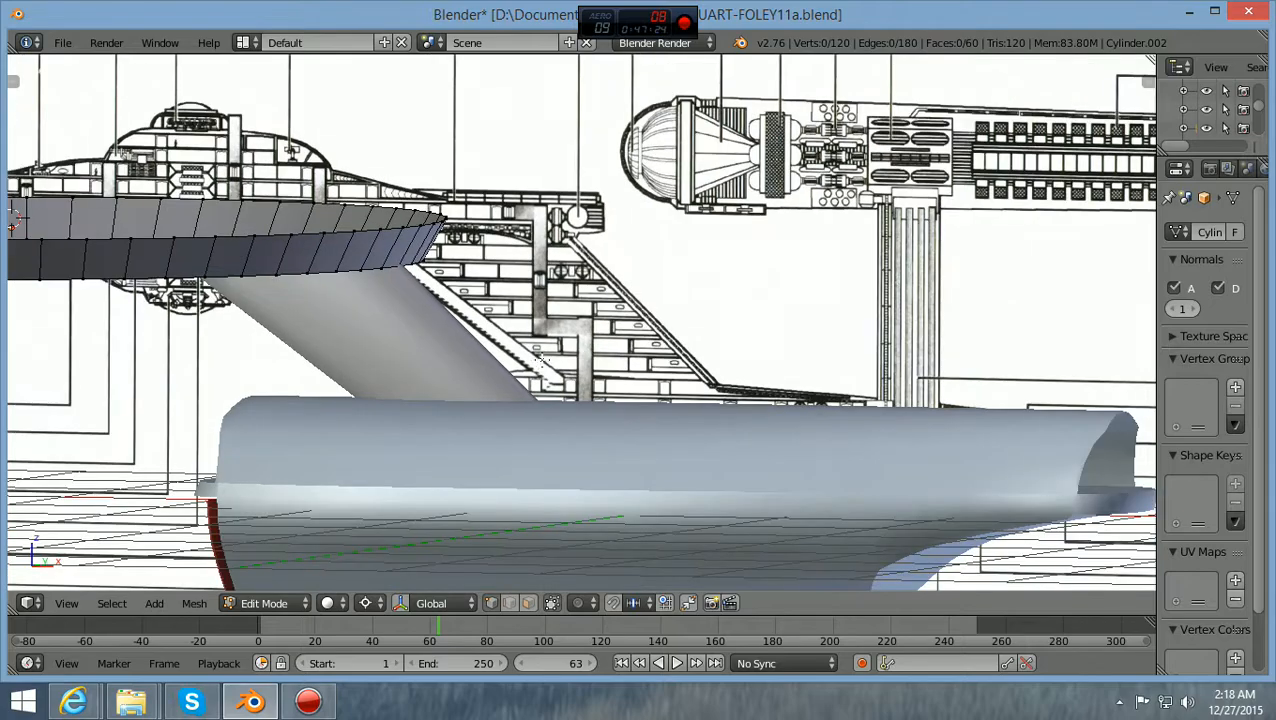
middle_click_drag(632, 364, 650, 362)
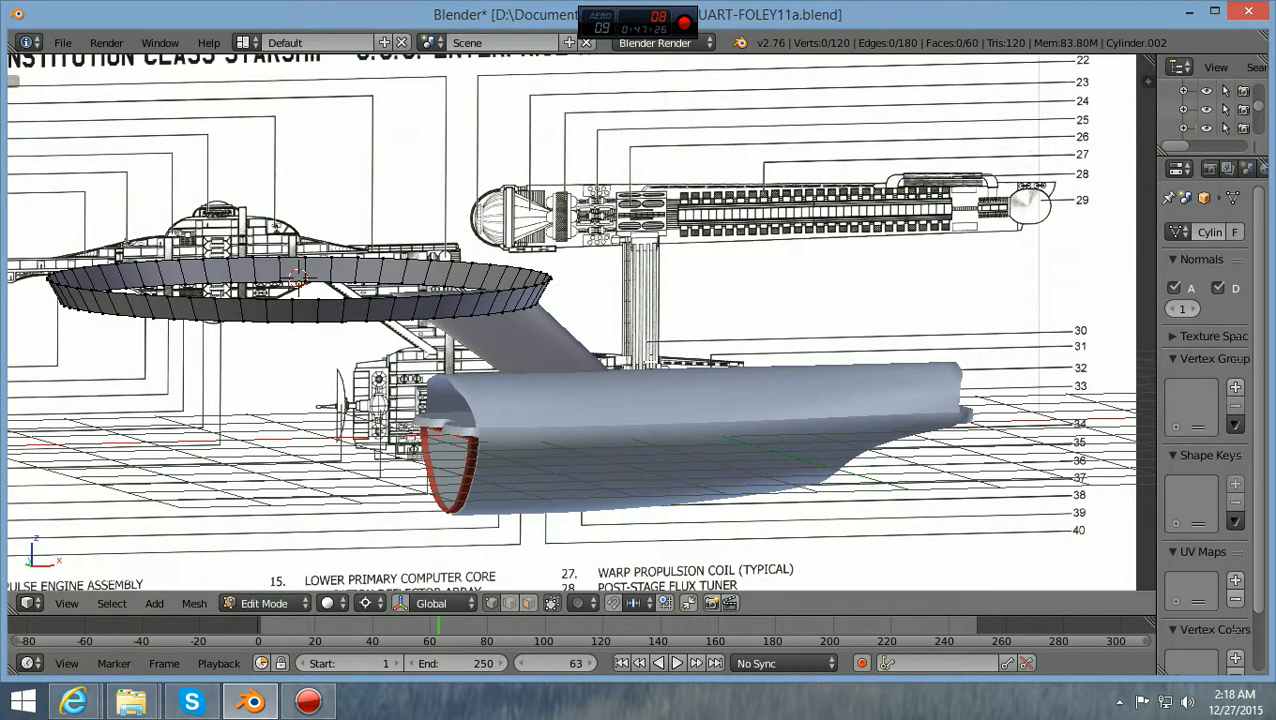
scroll(650, 362, "down", 2)
scroll(650, 362, "up", 2)
key("KP_1")
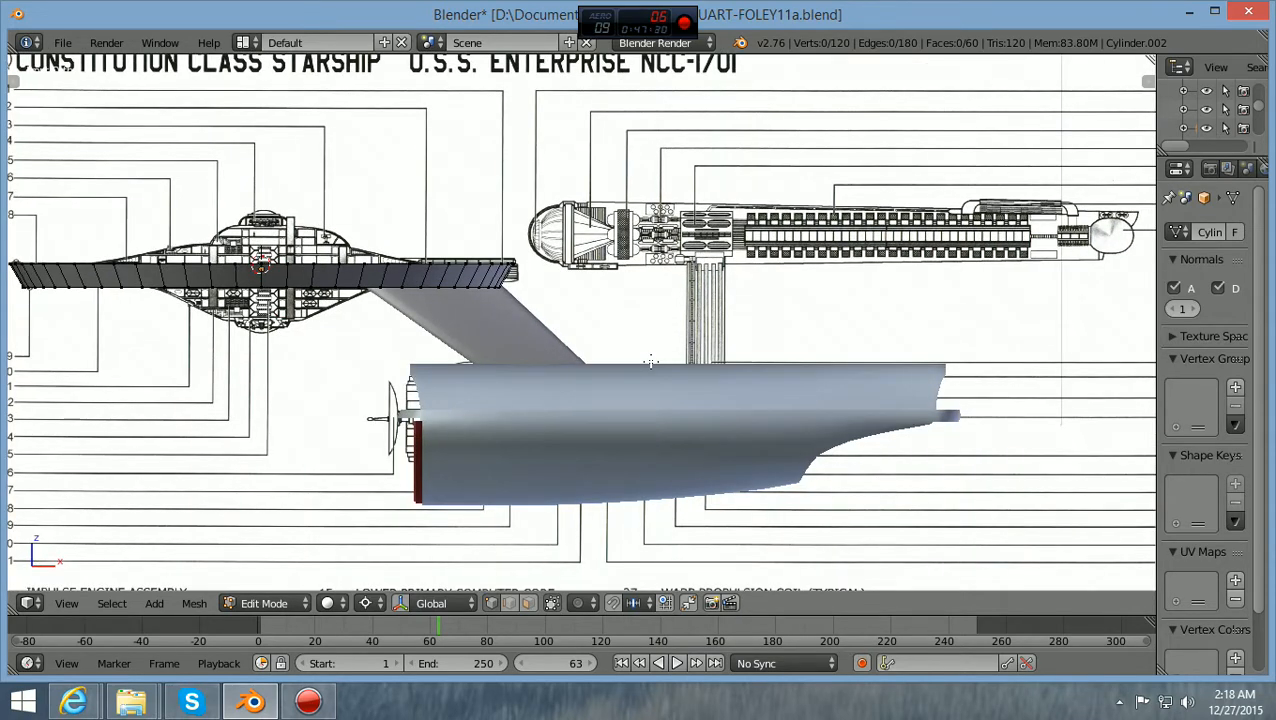
Look over the whole ship against the blueprint sheet in front view and from a raised angle above the open saucer ring
scroll(650, 362, "up", 3, "ctrl")
scroll(650, 362, "down", 3)
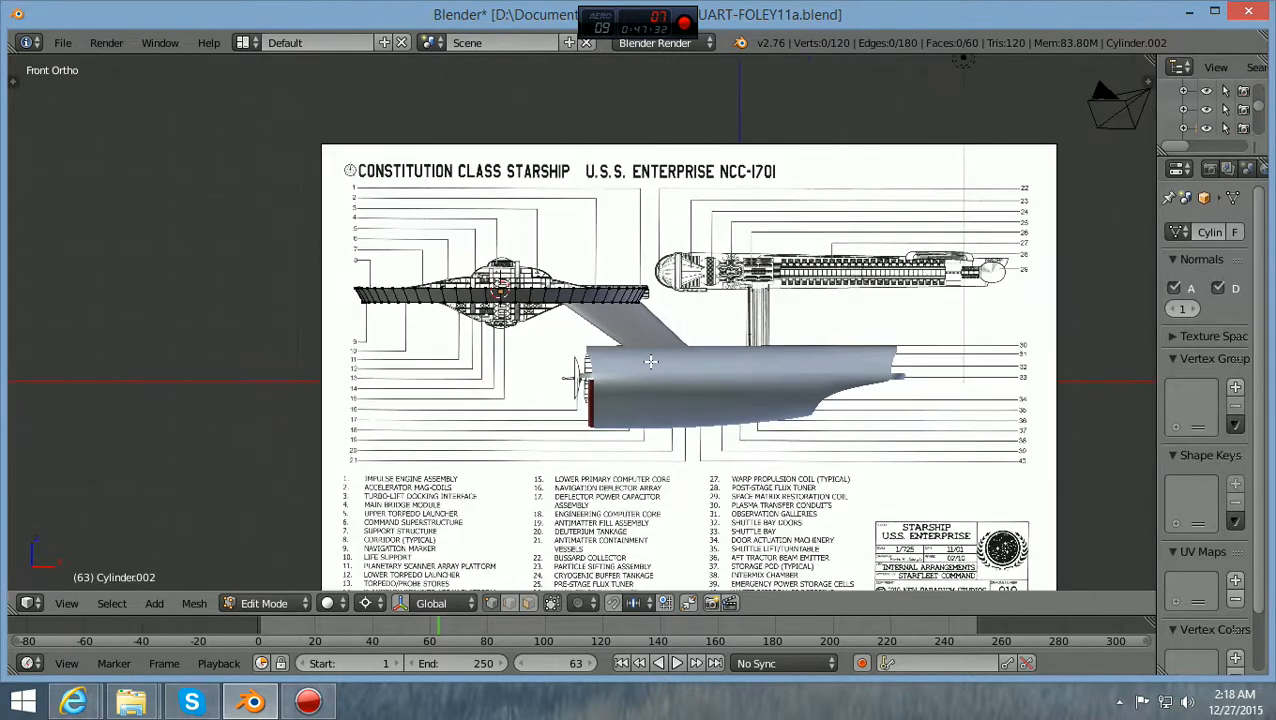
scroll(650, 362, "down", 2, "ctrl")
scroll(650, 362, "up", 1)
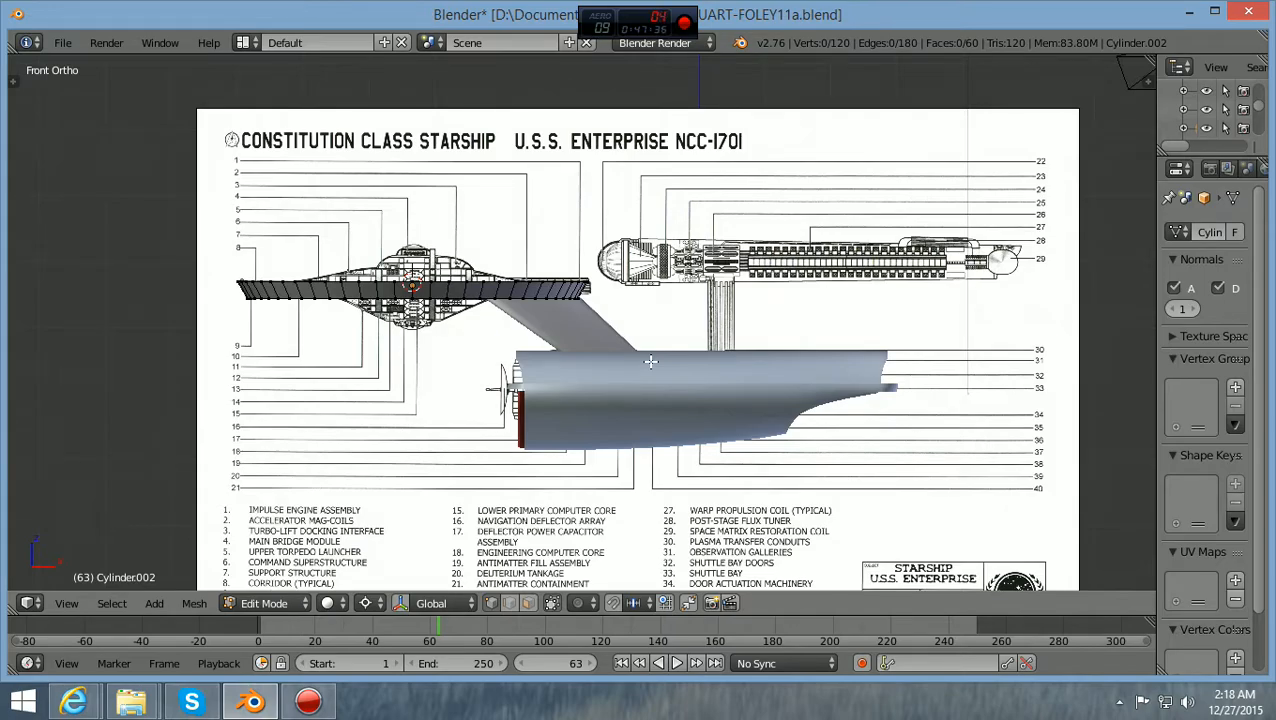
middle_click_drag(613, 284, 600, 334)
scroll(600, 334, "up", 2)
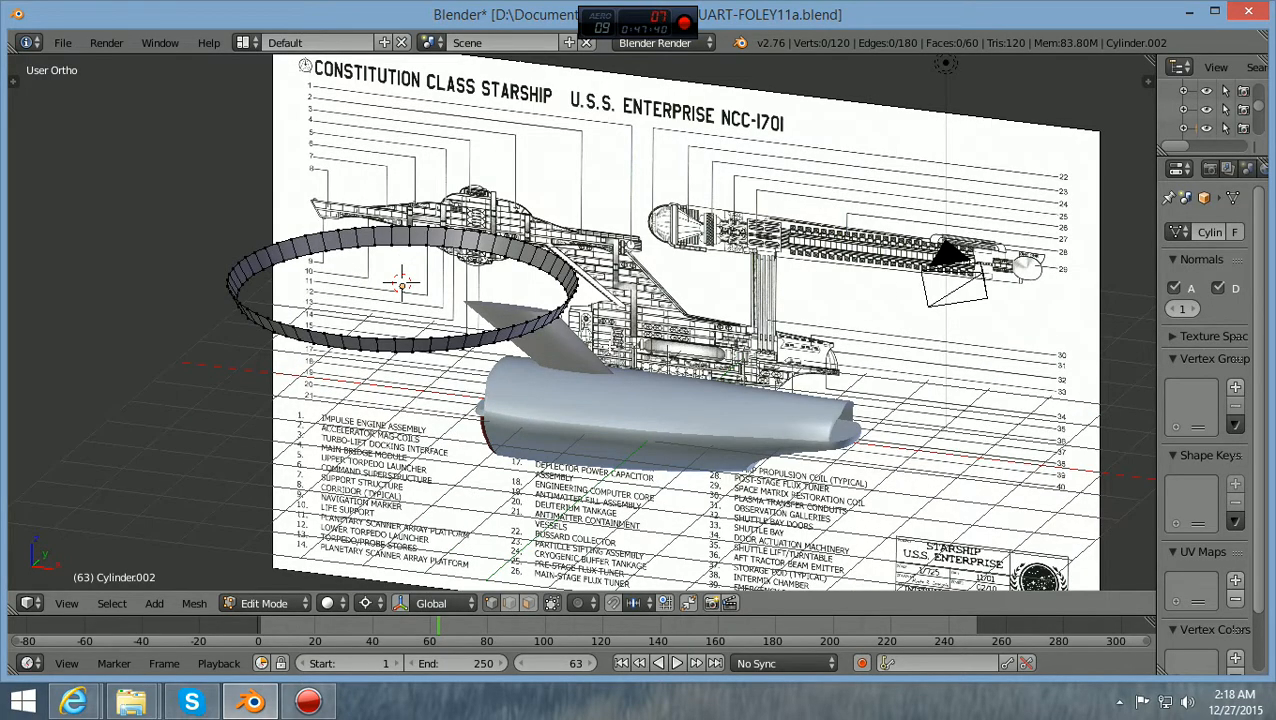
scroll(604, 140, "up", 2)
scroll(604, 103, "down", 2)
scroll(670, 248, "up", 2)
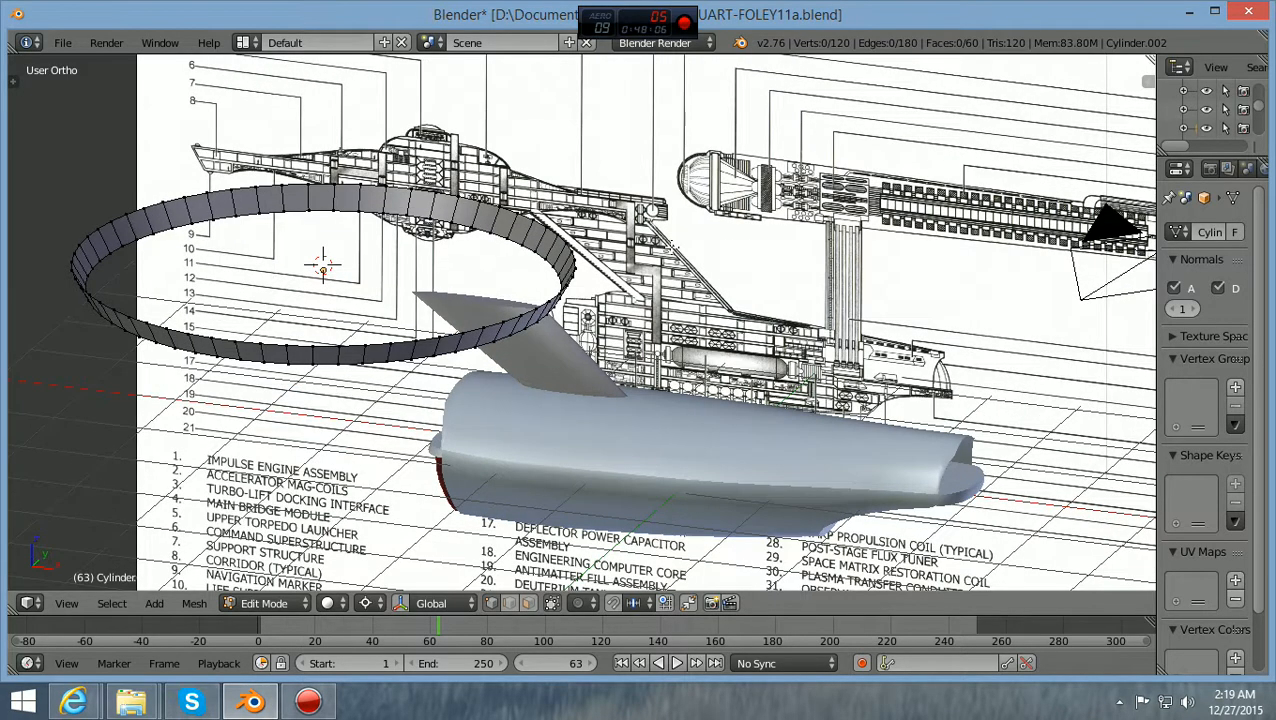
scroll(672, 248, "down", 1)
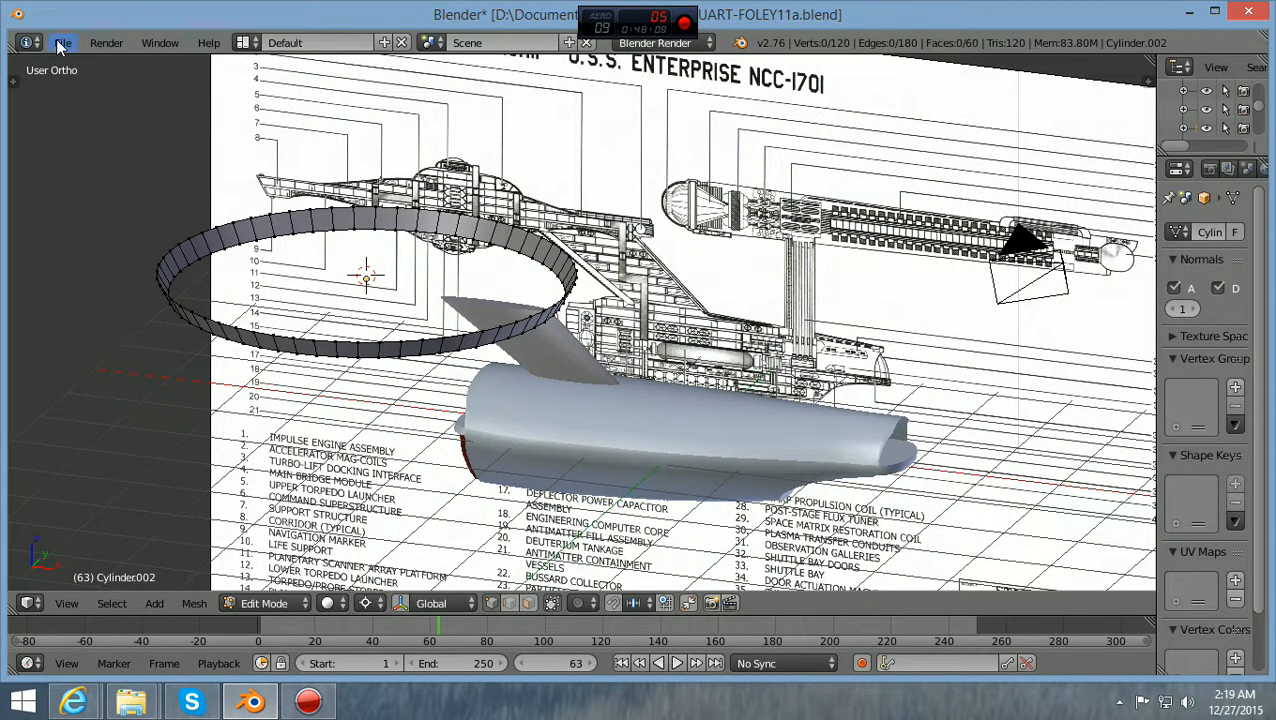
Save the model over the existing file NCC-1974USS-STUART-FOLEY11a.blend in D:\Documents
left_click(62, 43)
left_click(158, 205)
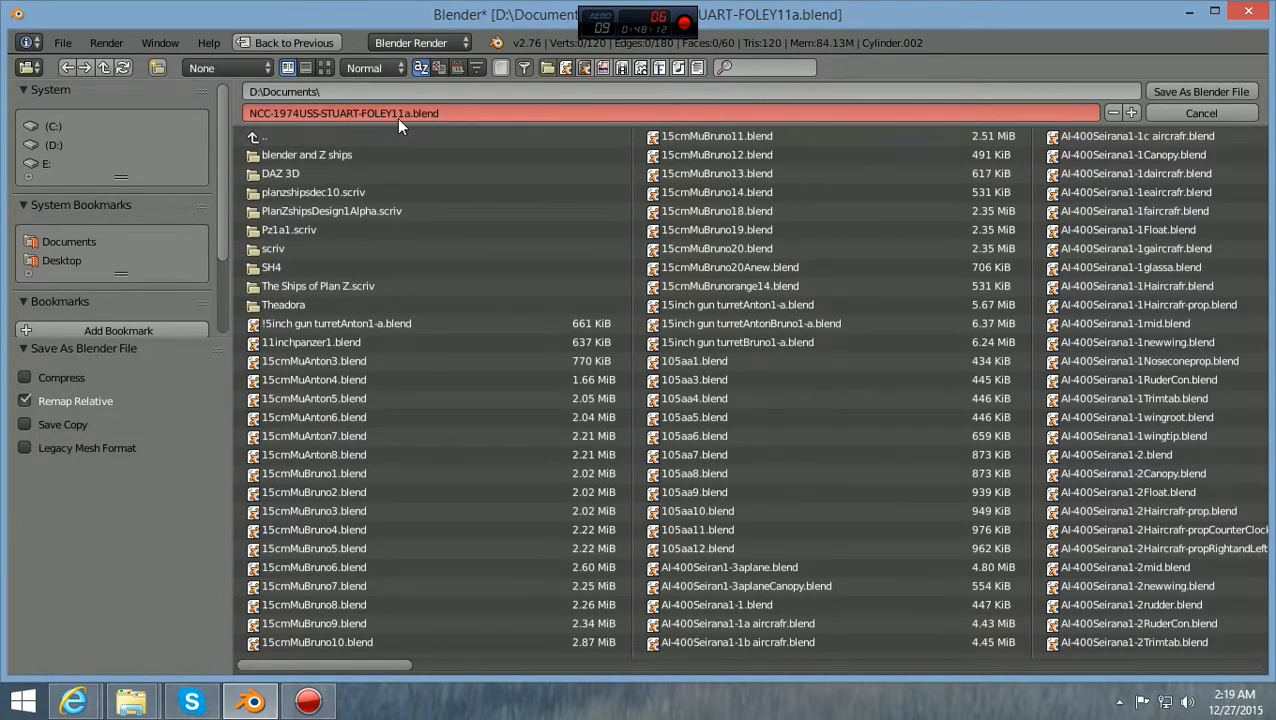
left_click(1227, 94)
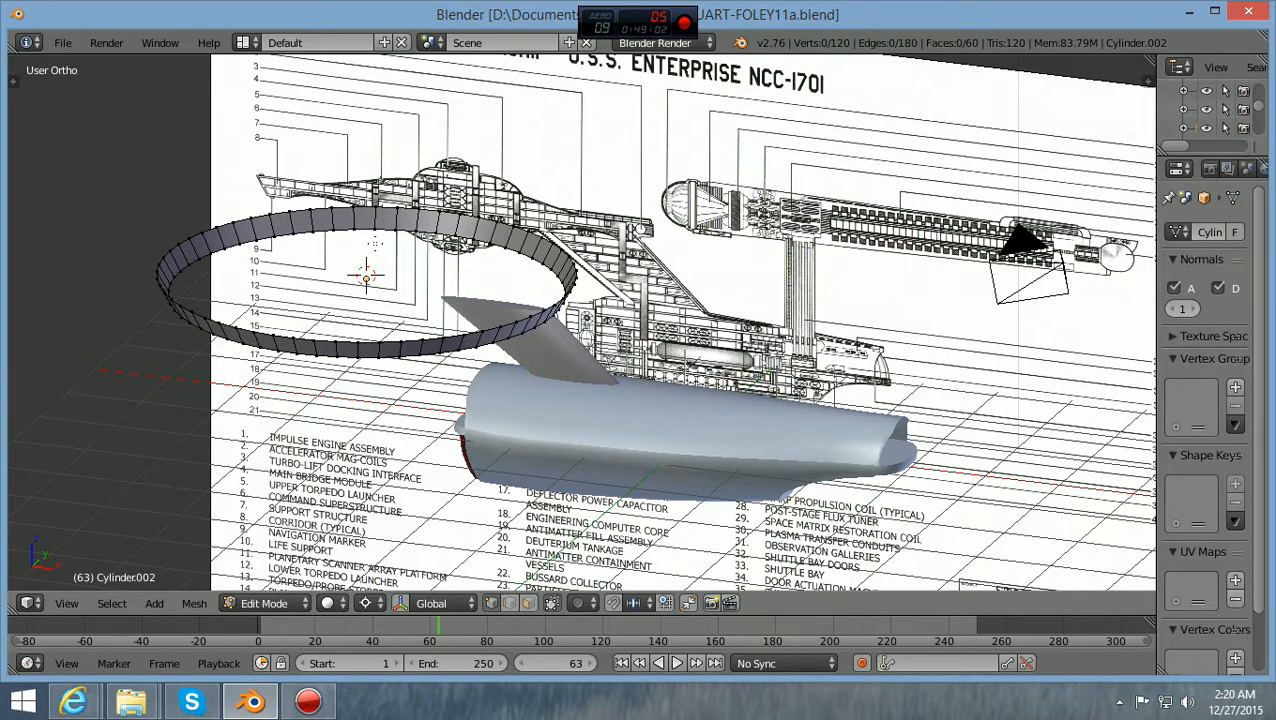
scroll(375, 243, "up", 1)
scroll(375, 243, "down", 2, "ctrl")
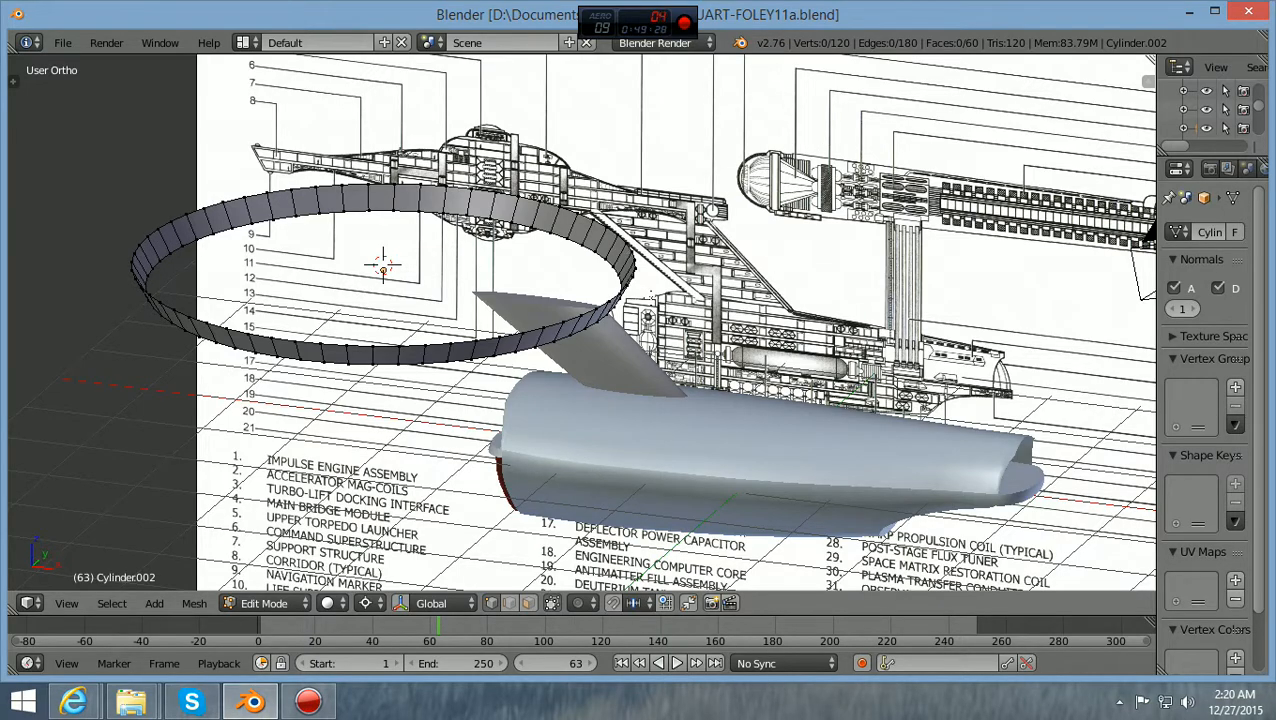
scroll(568, 303, "down", 1)
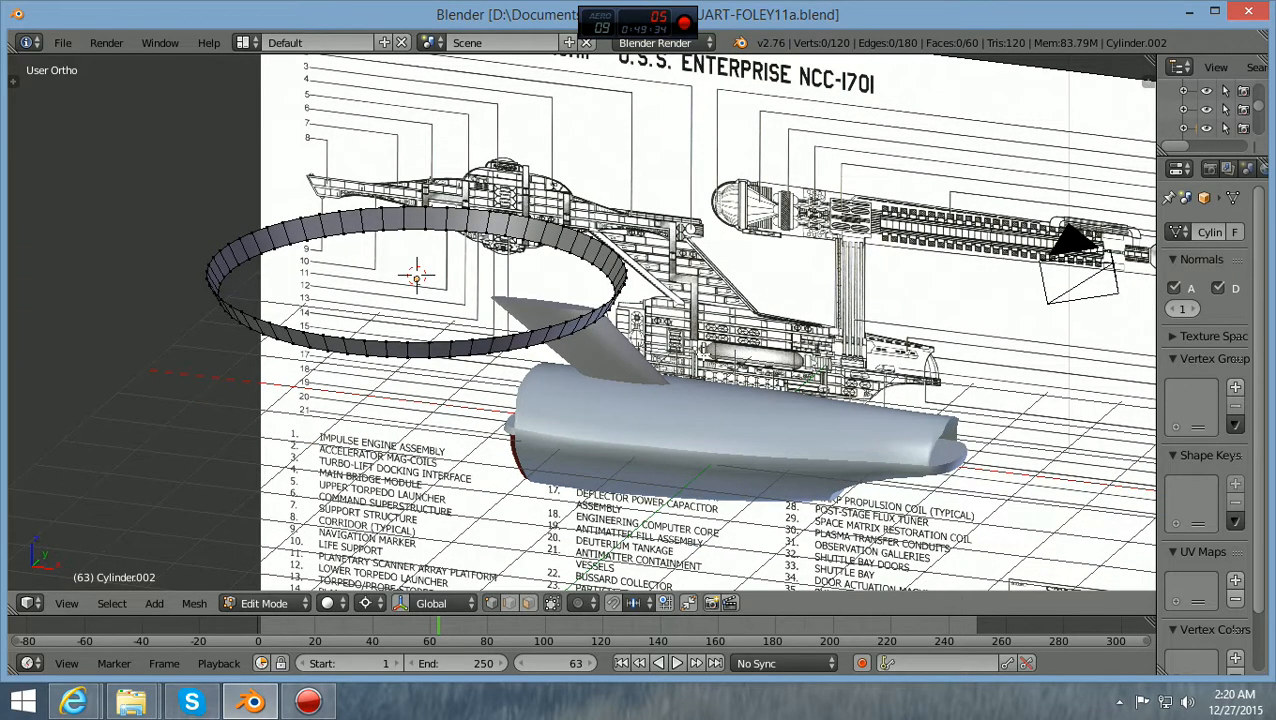
scroll(582, 323, "up", 1)
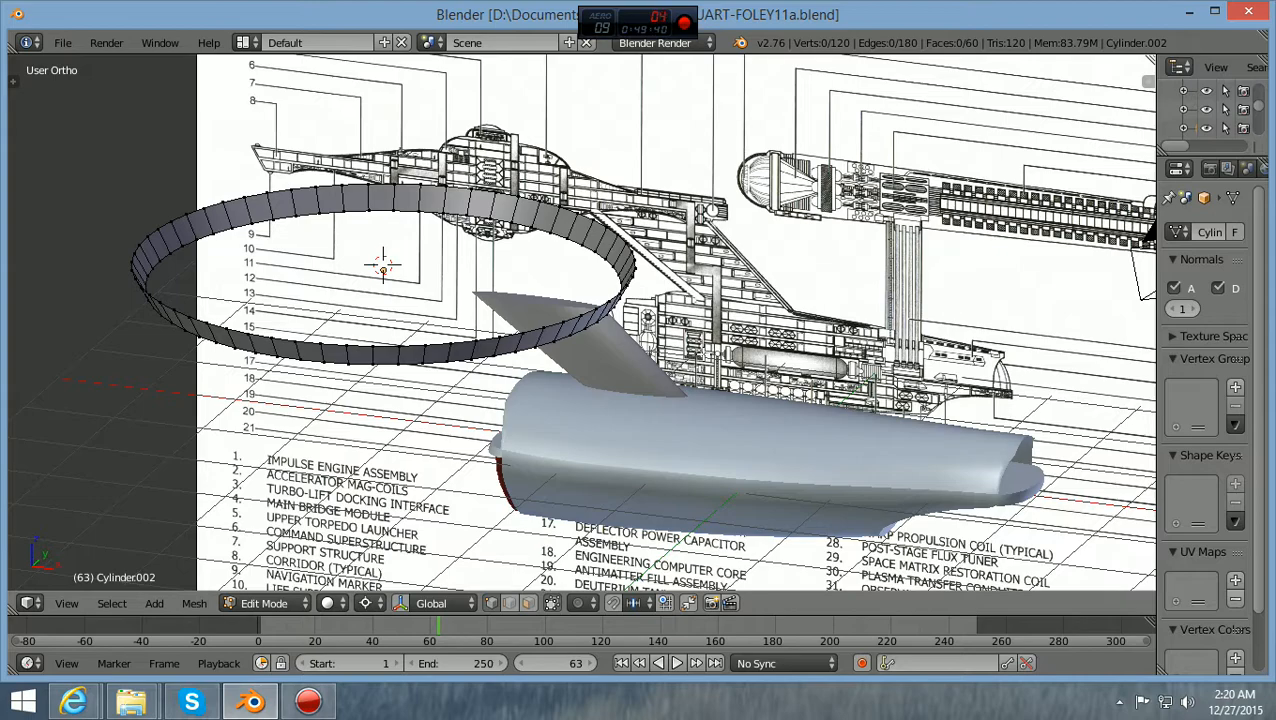
scroll(582, 323, "down", 1)
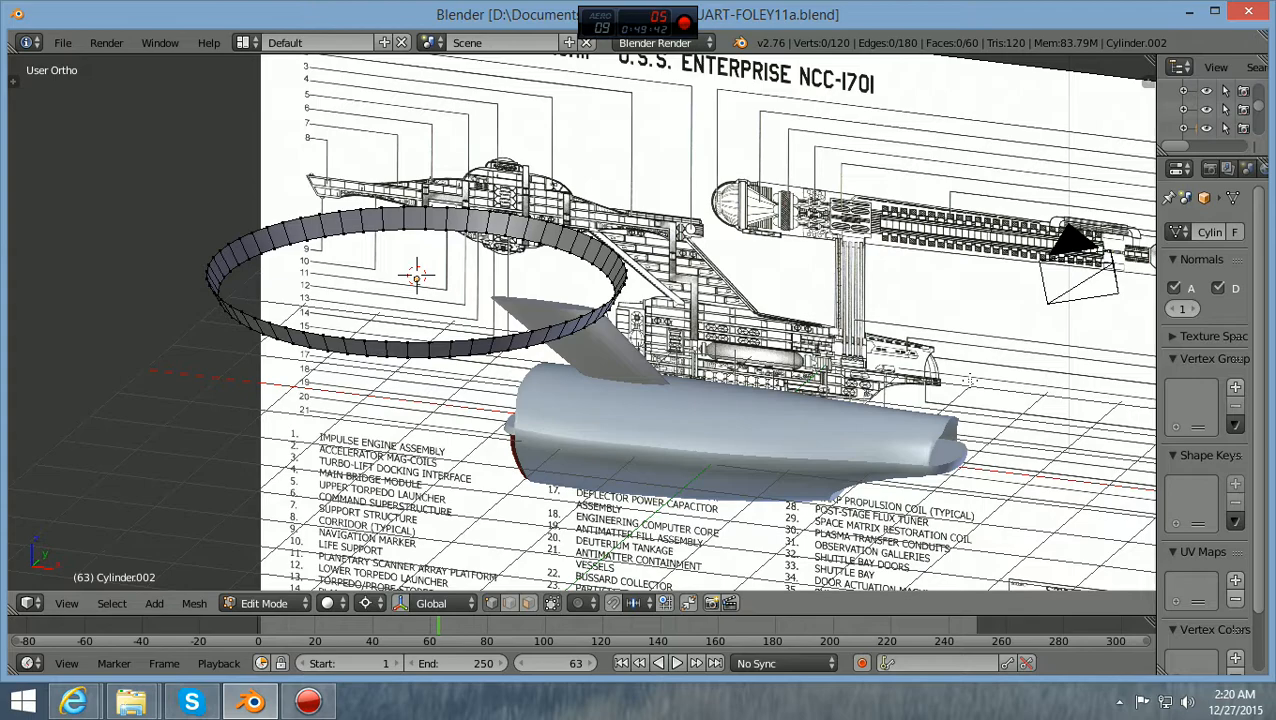
scroll(970, 379, "up", 3, "ctrl")
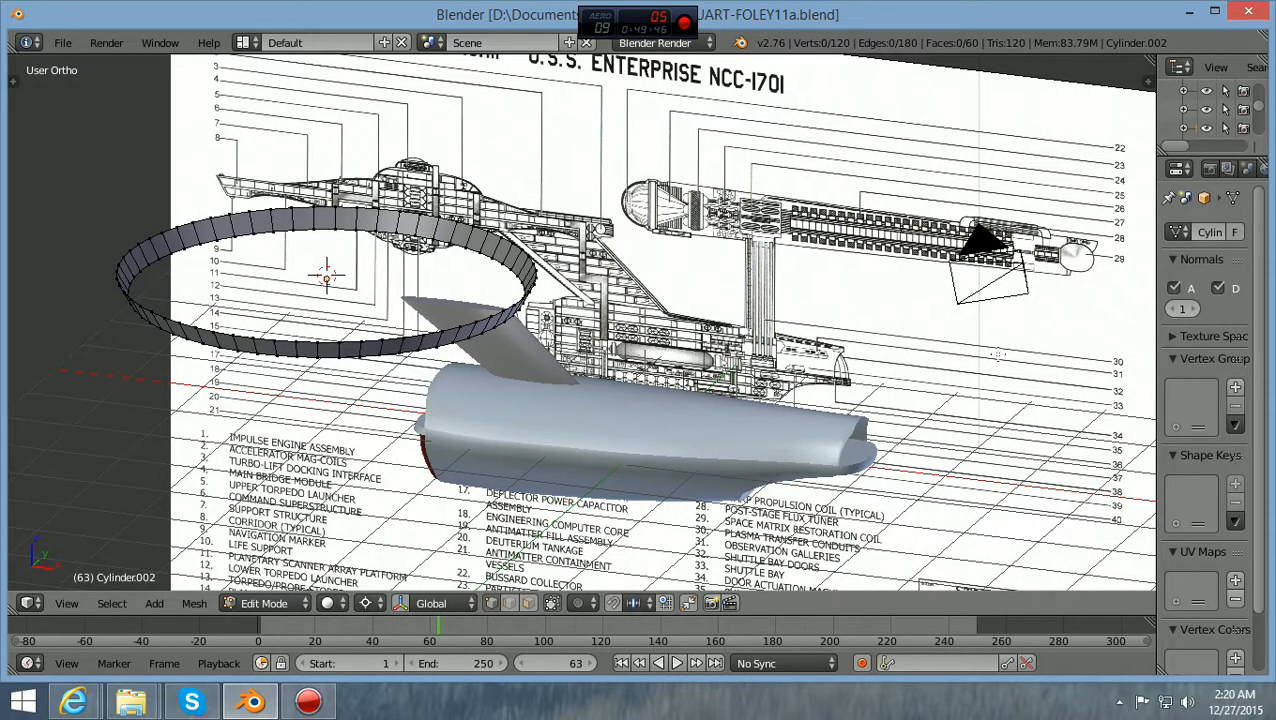
scroll(997, 354, "down", 1)
Inspect the engineering hull's open front end and the neck joining it to the saucer rim
middle_click_drag(998, 354, 1042, 338)
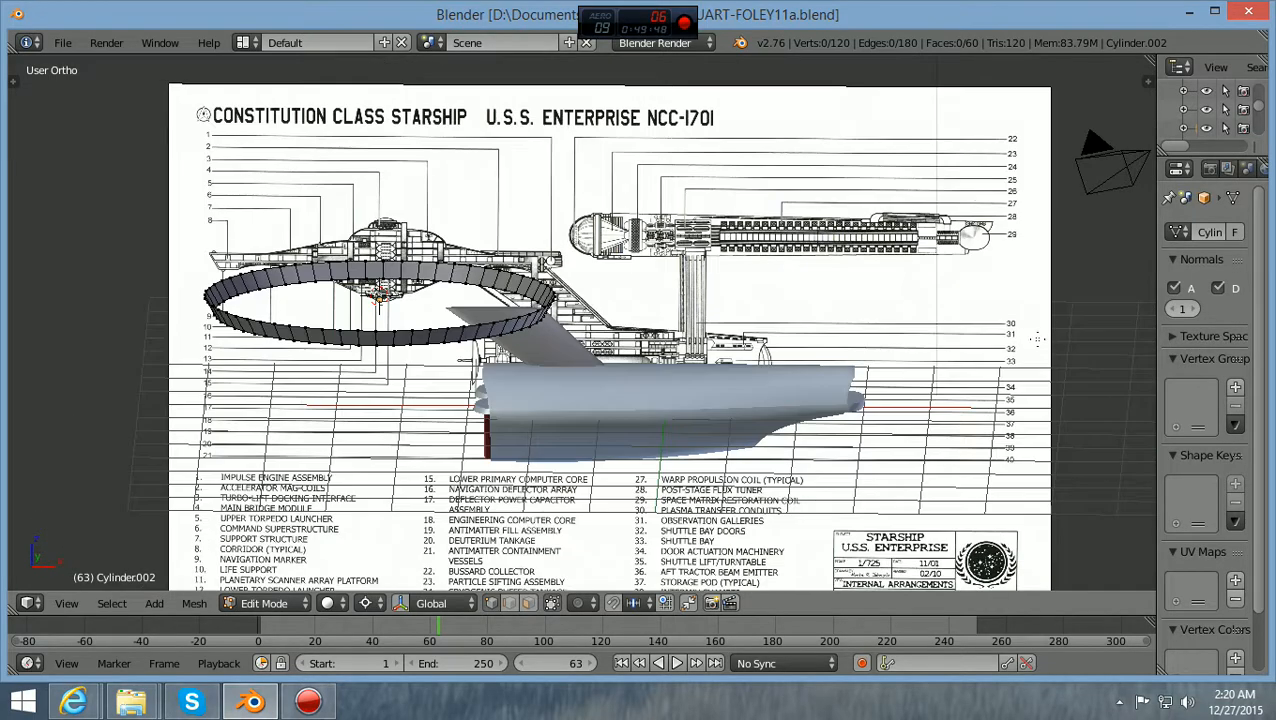
scroll(1011, 352, "up", 1)
scroll(1010, 351, "up", 2)
scroll(1011, 351, "down", 1)
middle_click_drag(956, 400, 1043, 401)
scroll(954, 413, "up", 3)
scroll(1043, 401, "down", 3, "shift")
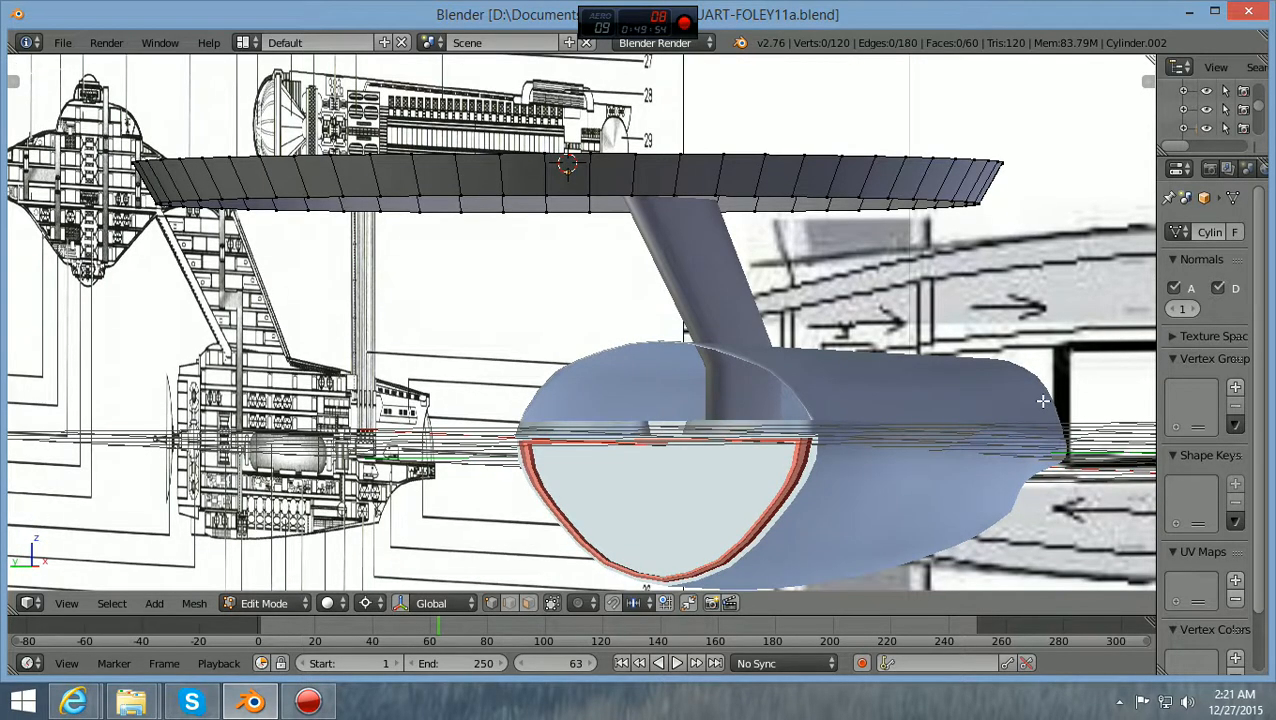
scroll(1042, 401, "up", 3, "ctrl")
scroll(1043, 401, "up", 4)
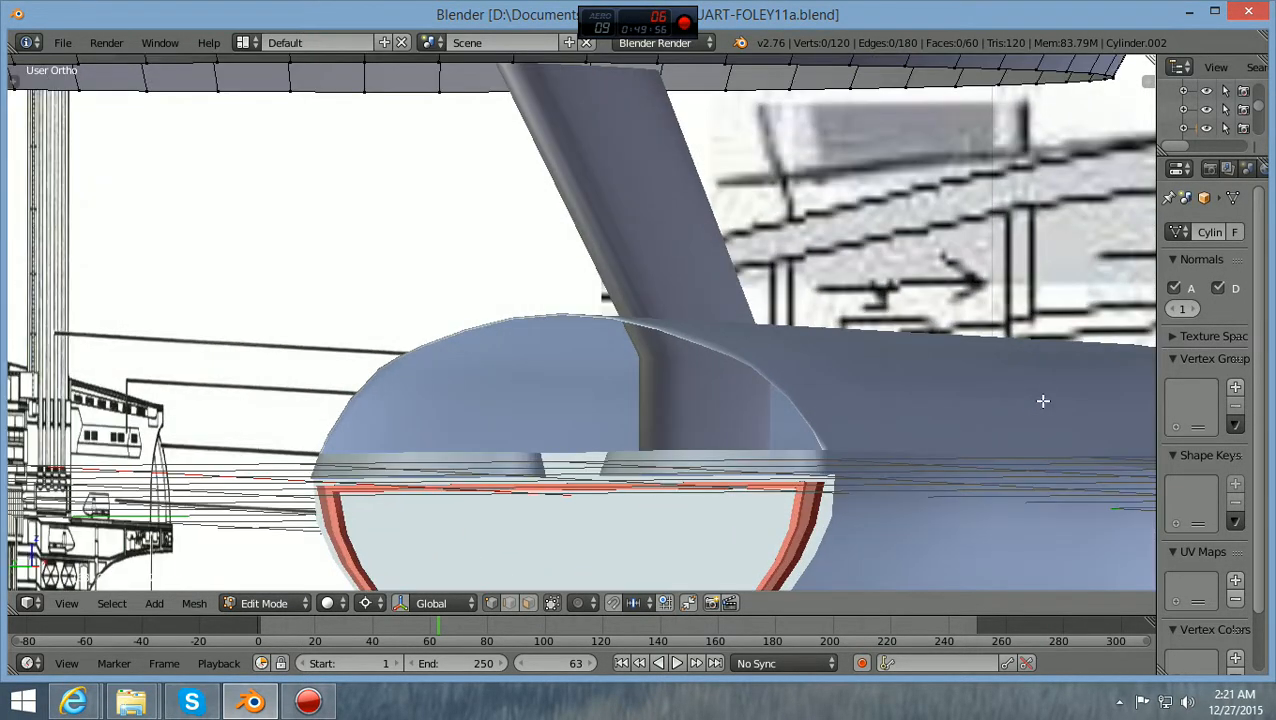
scroll(963, 410, "down", 3)
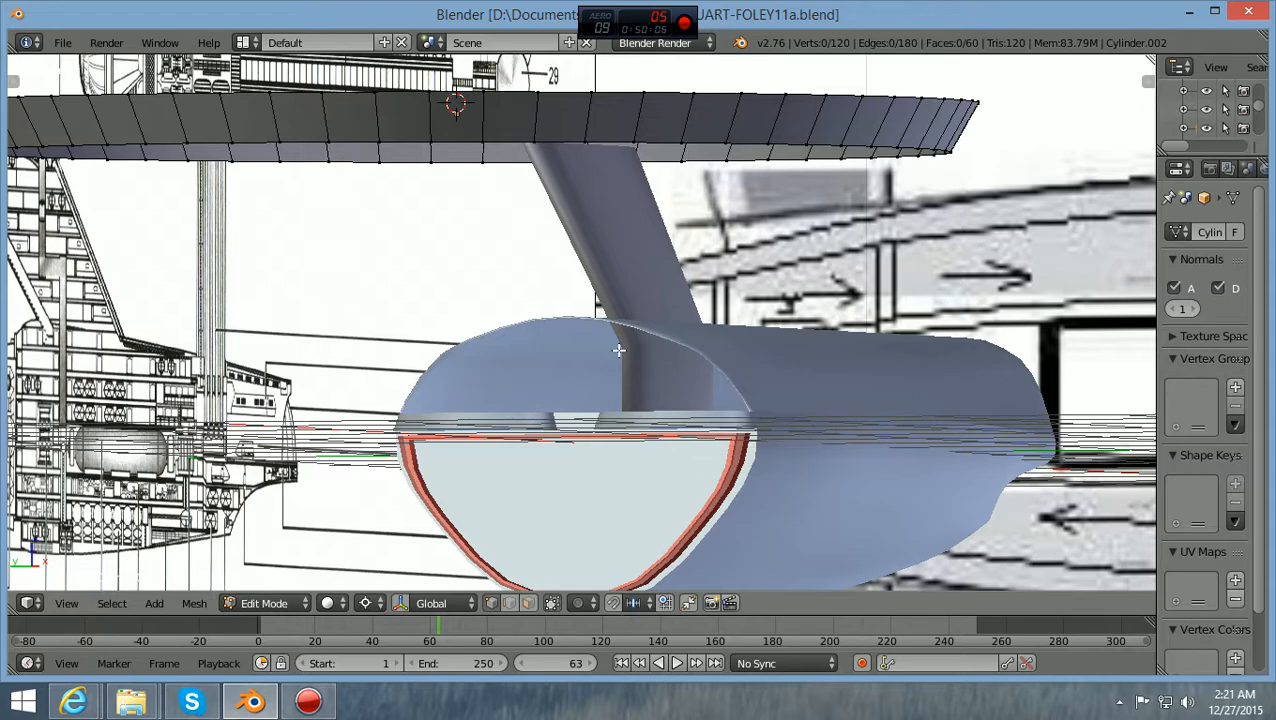
scroll(352, 431, "down", 1)
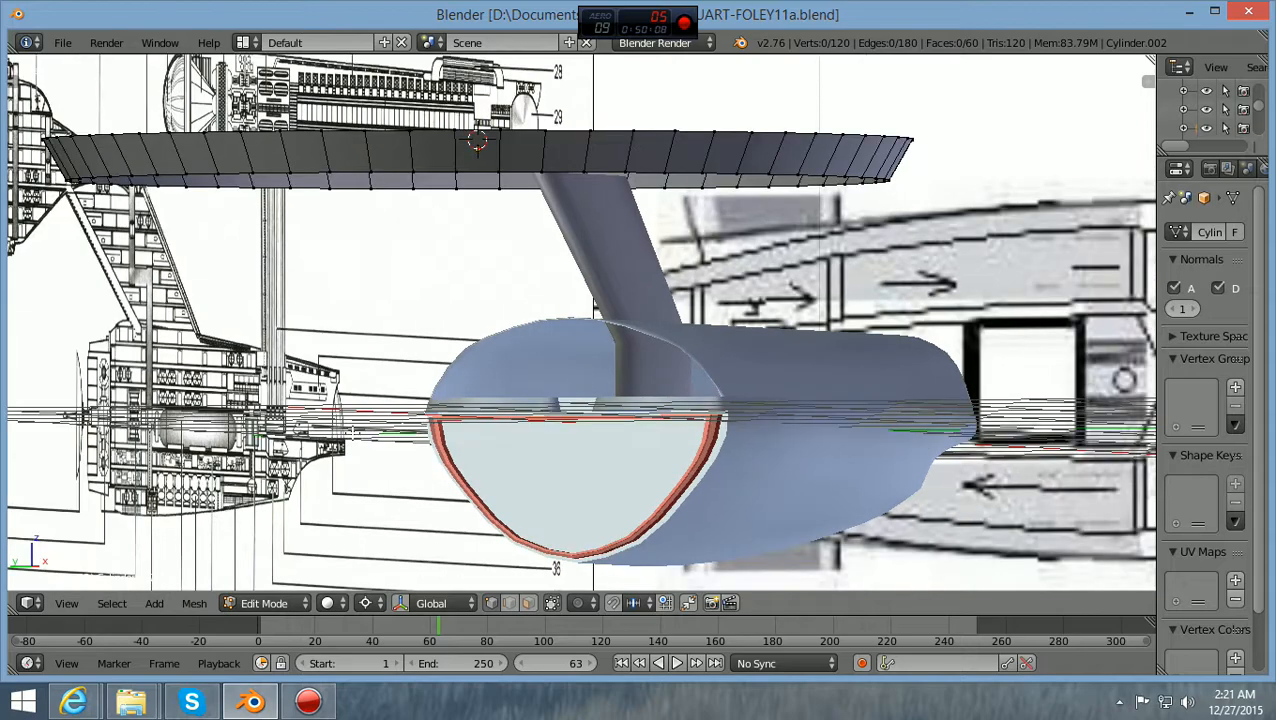
scroll(352, 431, "up", 1)
scroll(574, 339, "up", 1)
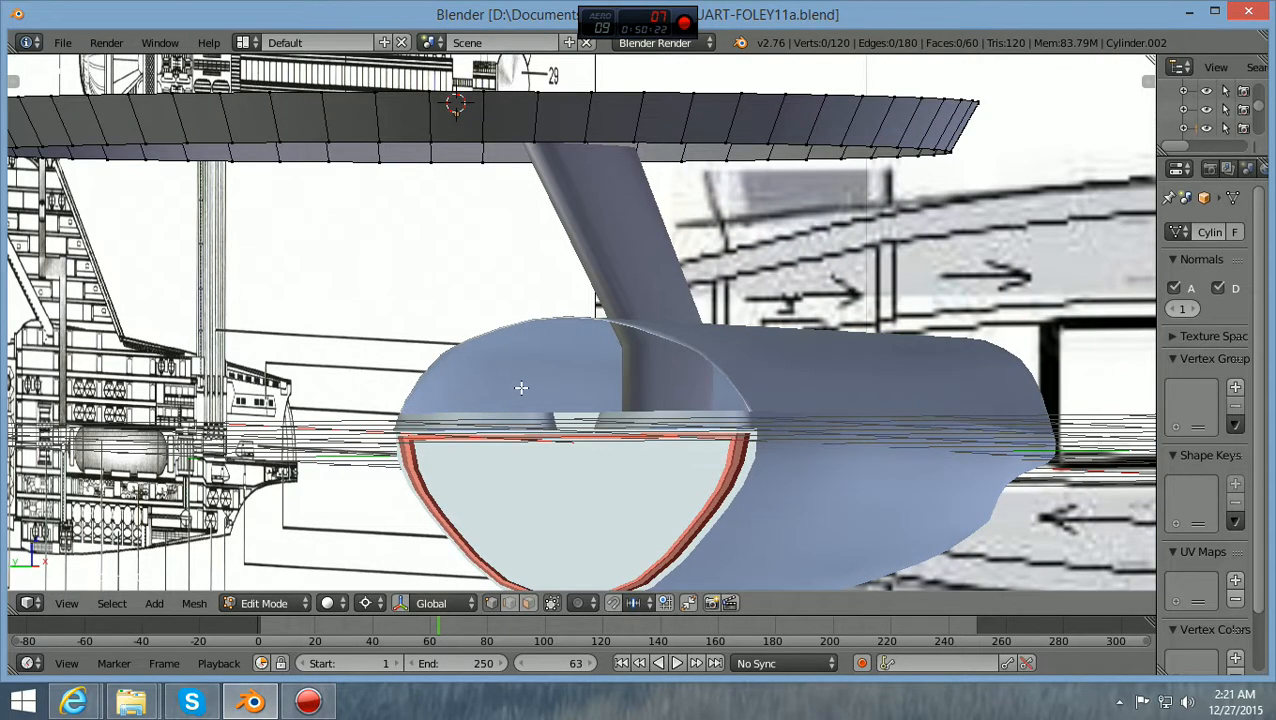
Check the saucer ring, neck and engineering hull from the side against the blueprint's cross-section
middle_click_drag(521, 387, 557, 402)
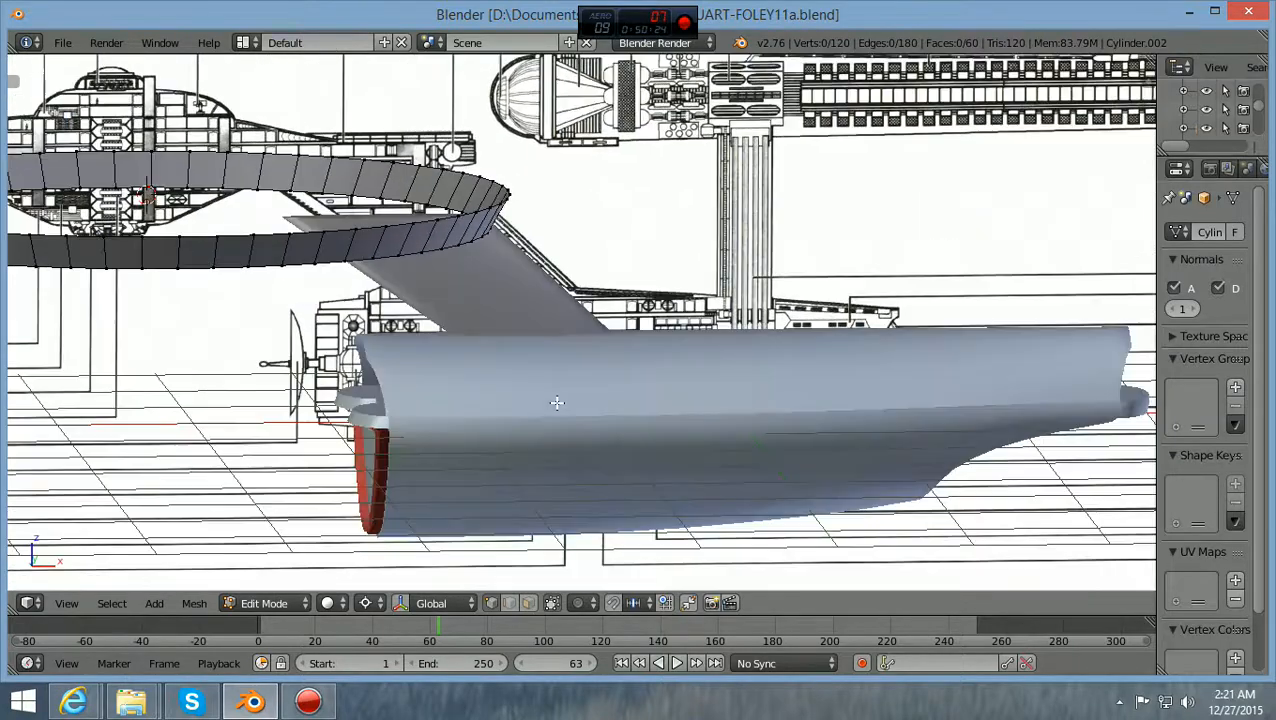
key("KP_1")
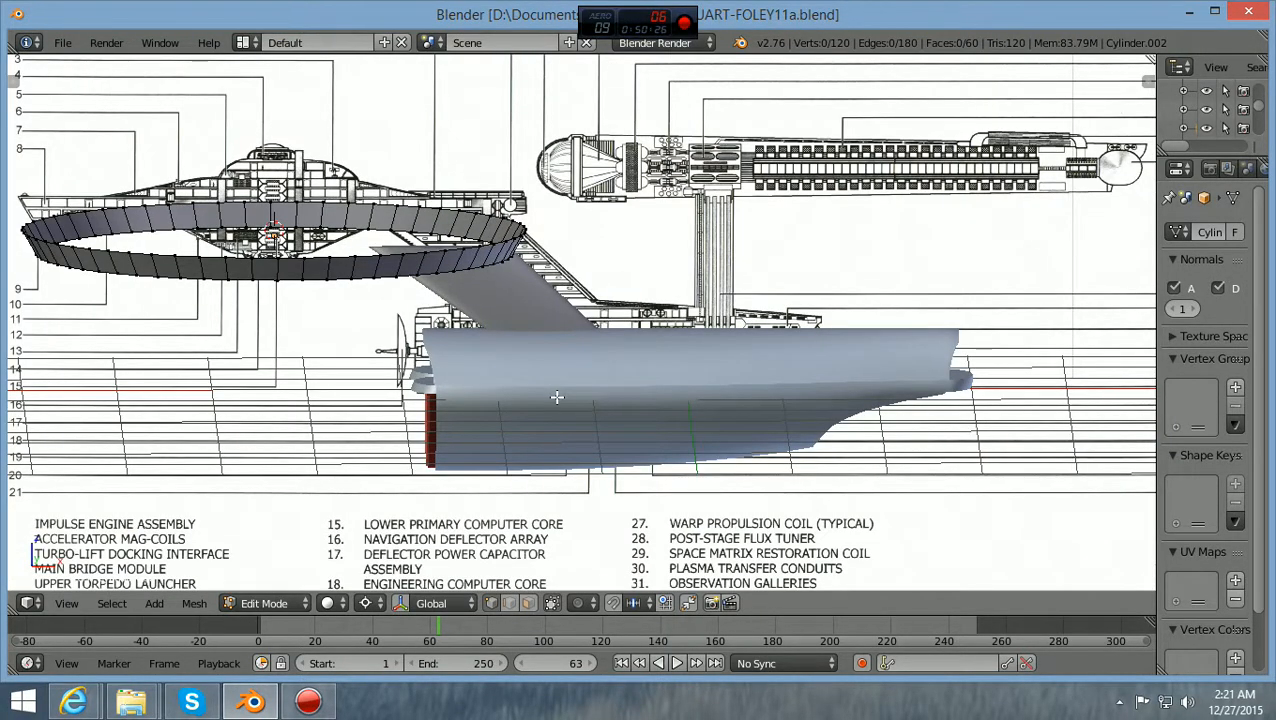
key("ctrl+KP_6")
key("ctrl+KP_6")
key("ctrl+KP_2")
key("ctrl+KP_2")
key("ctrl+KP_2")
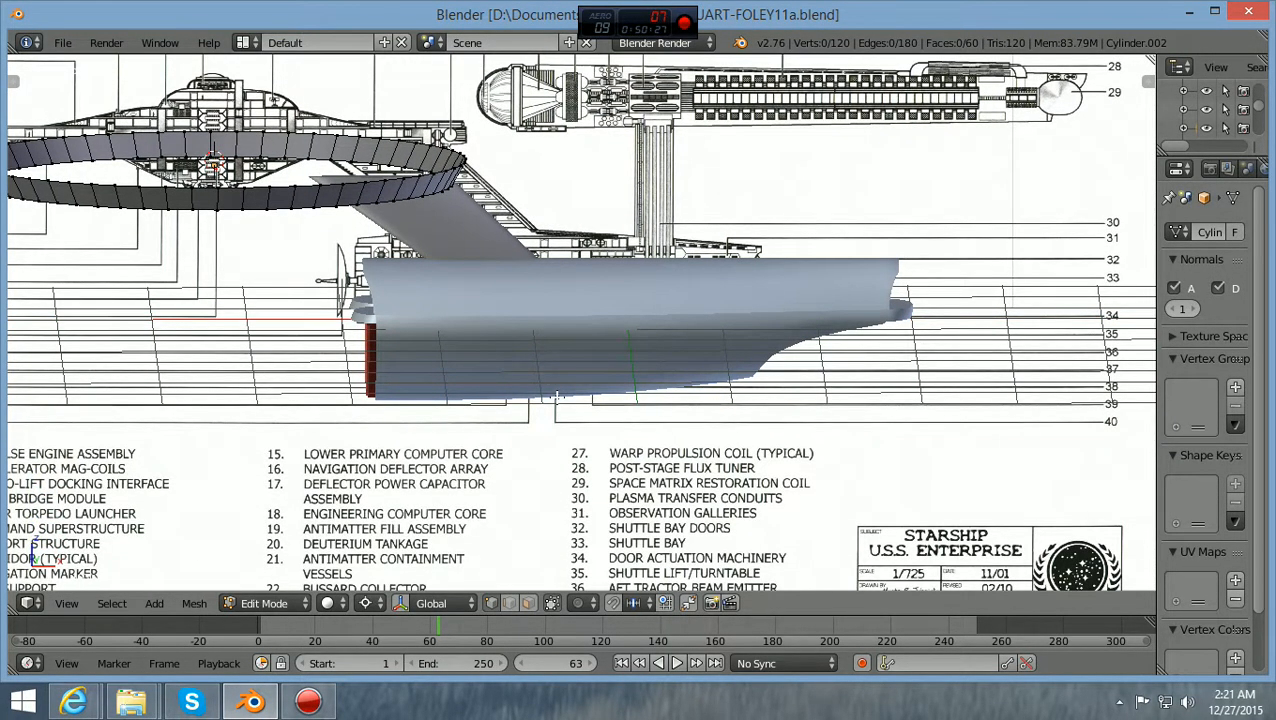
scroll(557, 397, "down", 1)
scroll(557, 397, "up", 1)
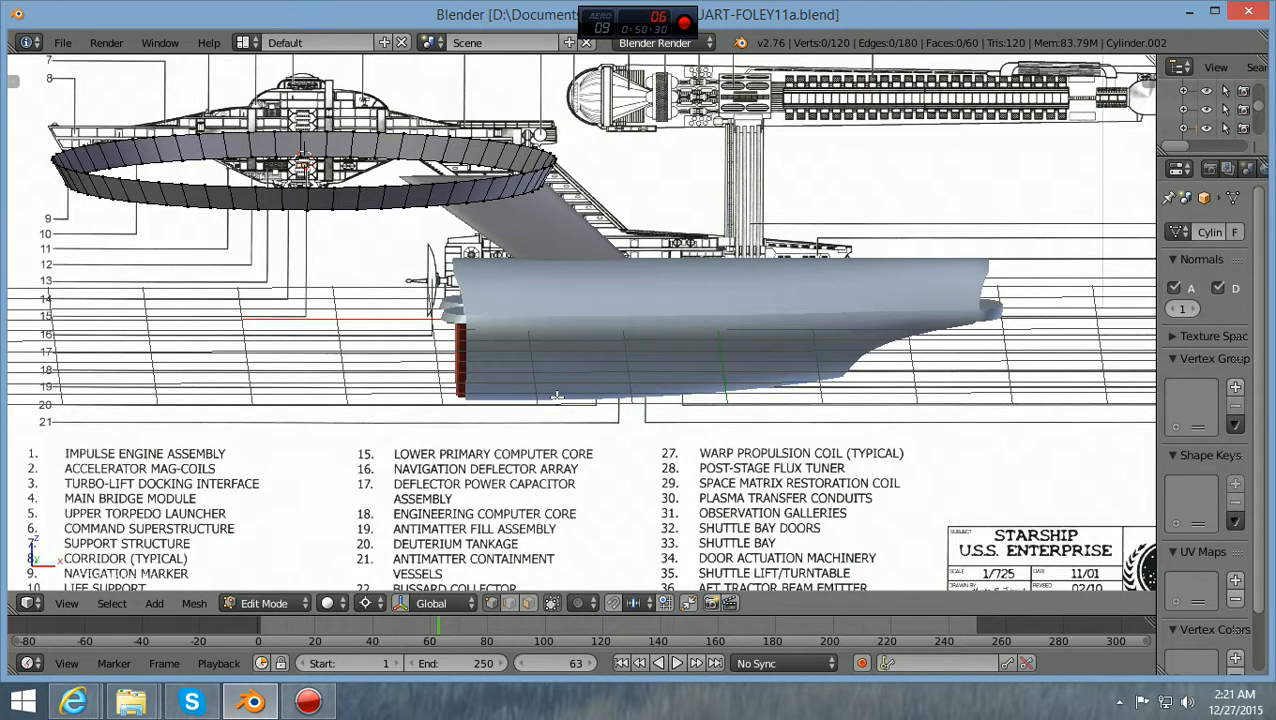
Inspect the engineering hull's open stern and undercut from behind, from raised and level angles
scroll(557, 397, "down", 1)
scroll(557, 397, "up", 1)
middle_click_drag(557, 397, 438, 404)
scroll(381, 388, "up", 2)
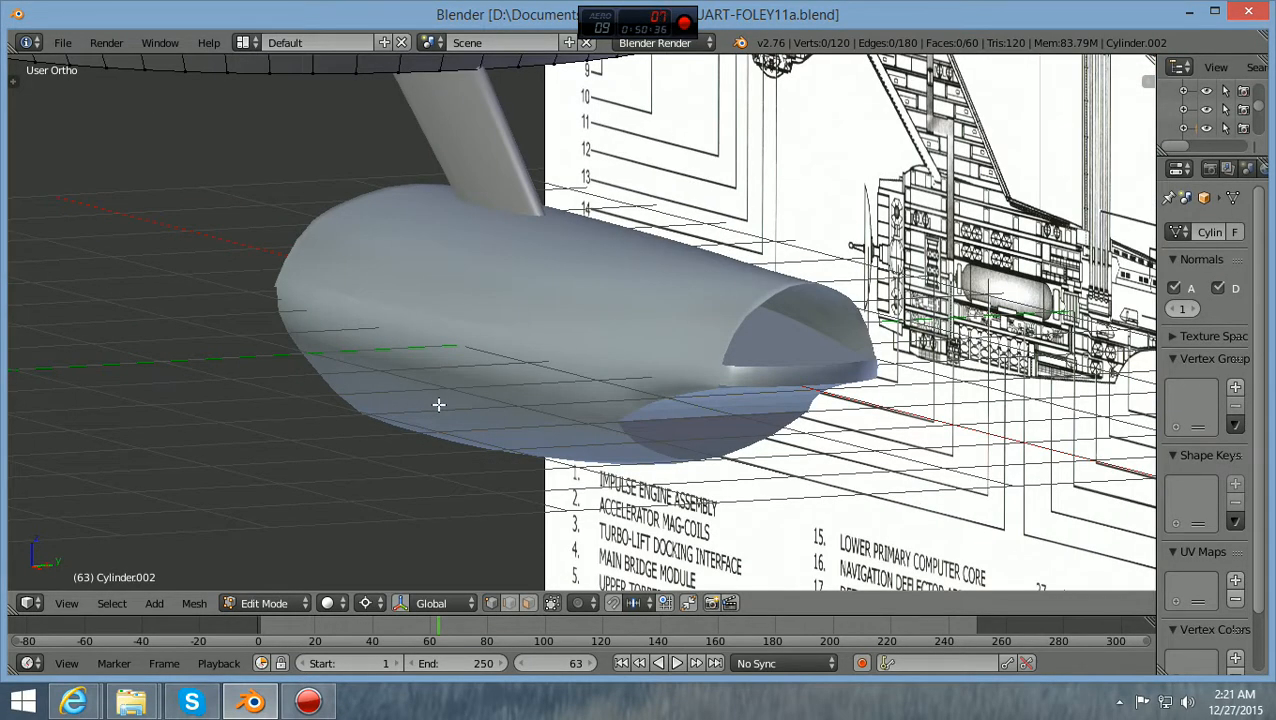
key("KP_Divide")
key("KP_Divide")
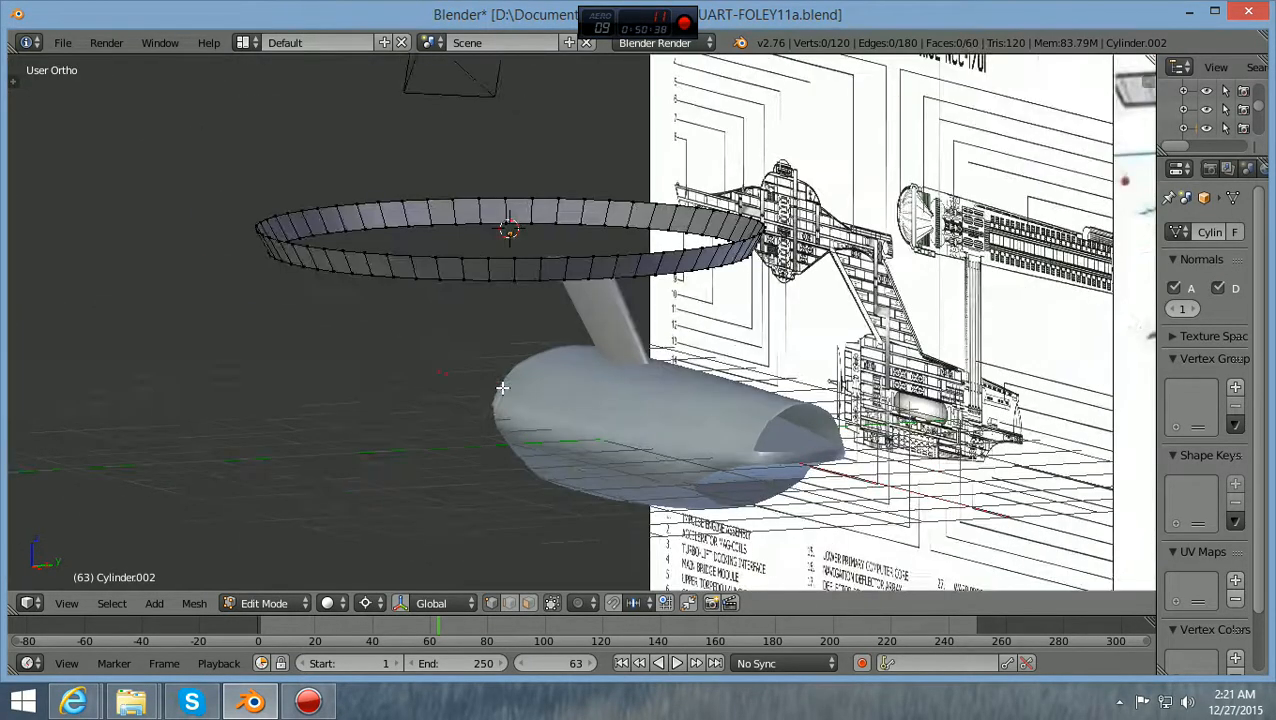
scroll(503, 389, "down", 3)
mouse_move(504, 391)
middle_mouse_down()
mouse_move(481, 393)
mouse_move(501, 396)
middle_mouse_up()
scroll(504, 396, "up", 2)
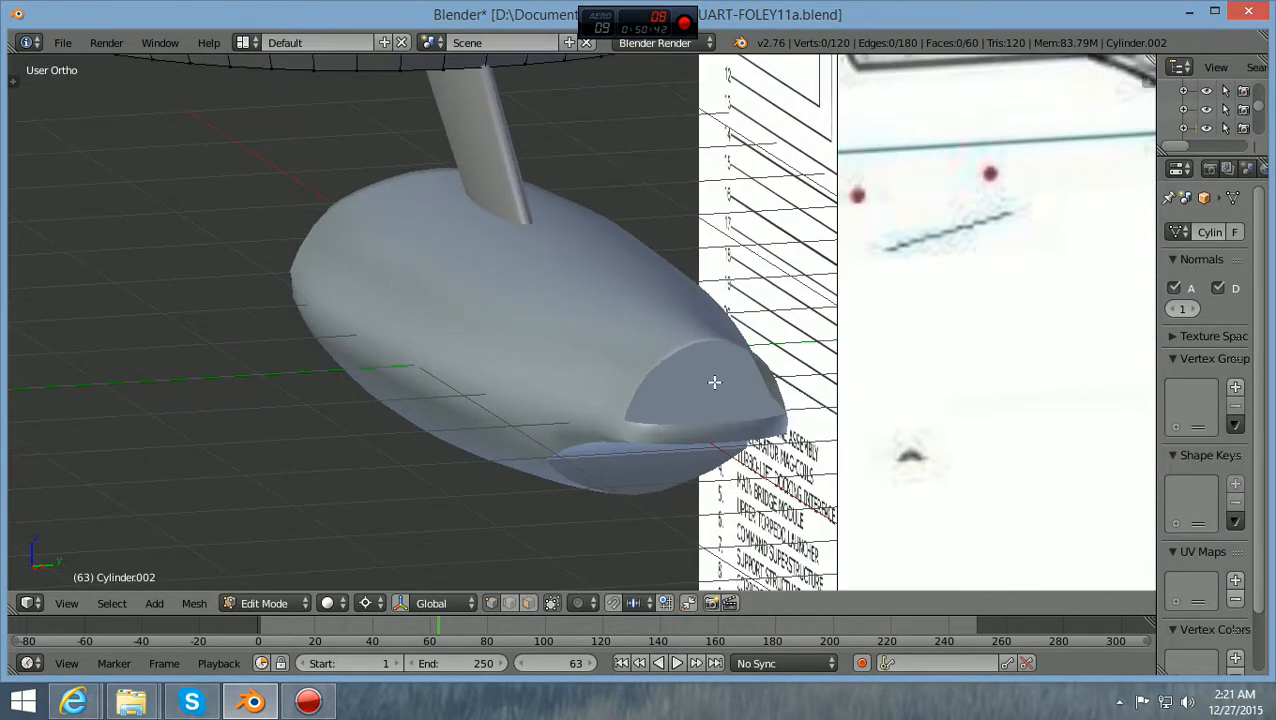
scroll(692, 388, "up", 5)
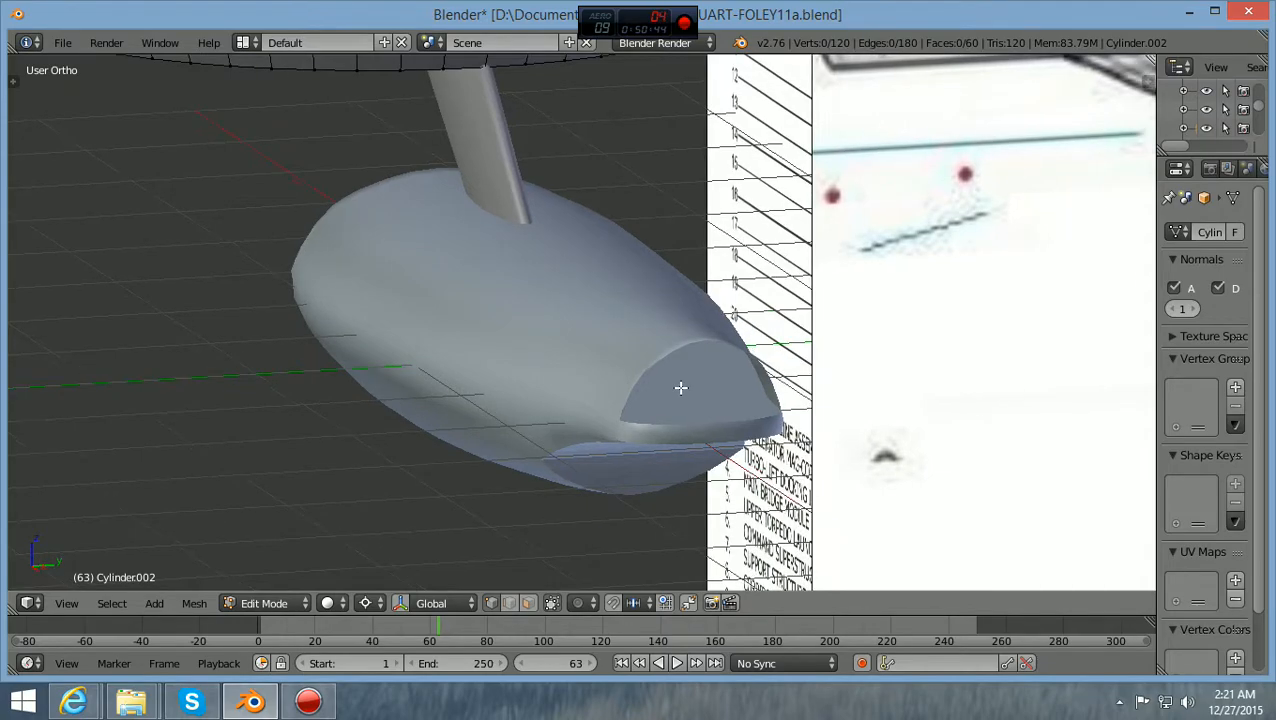
scroll(686, 388, "down", 4)
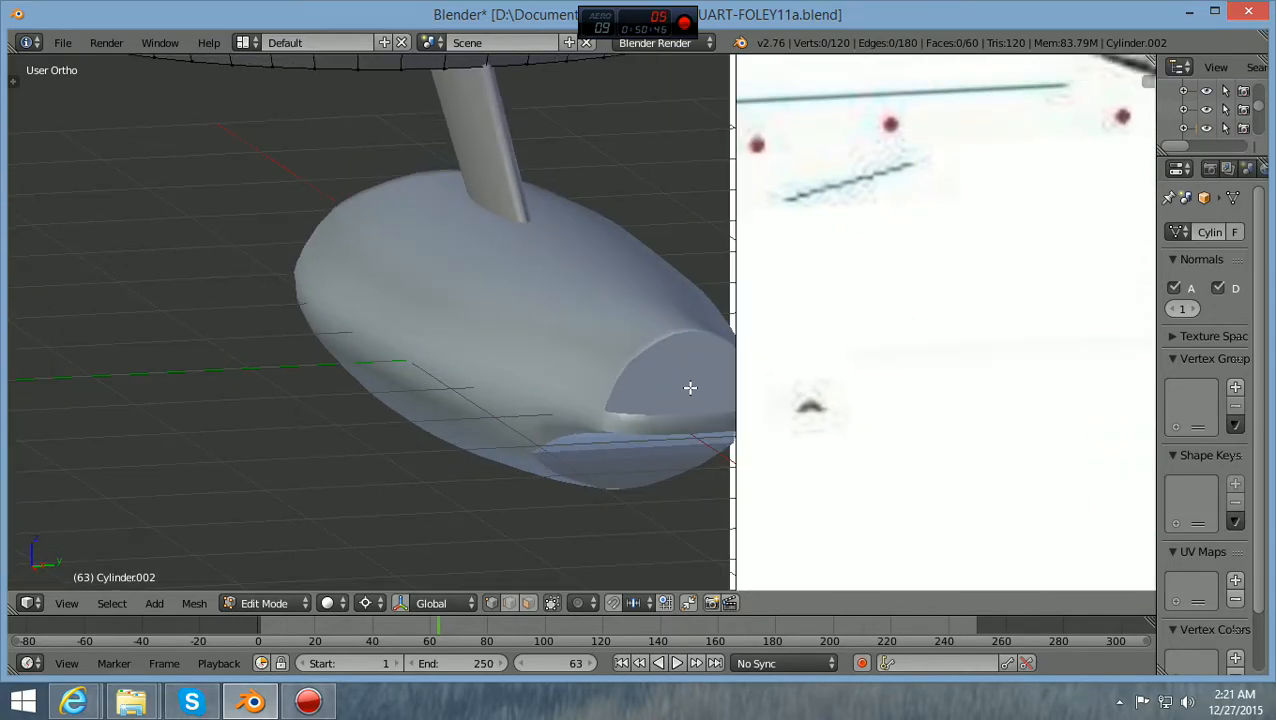
mouse_move(654, 382)
middle_mouse_down()
mouse_move(675, 368)
mouse_move(658, 365)
middle_mouse_up()
scroll(658, 365, "down", 5)
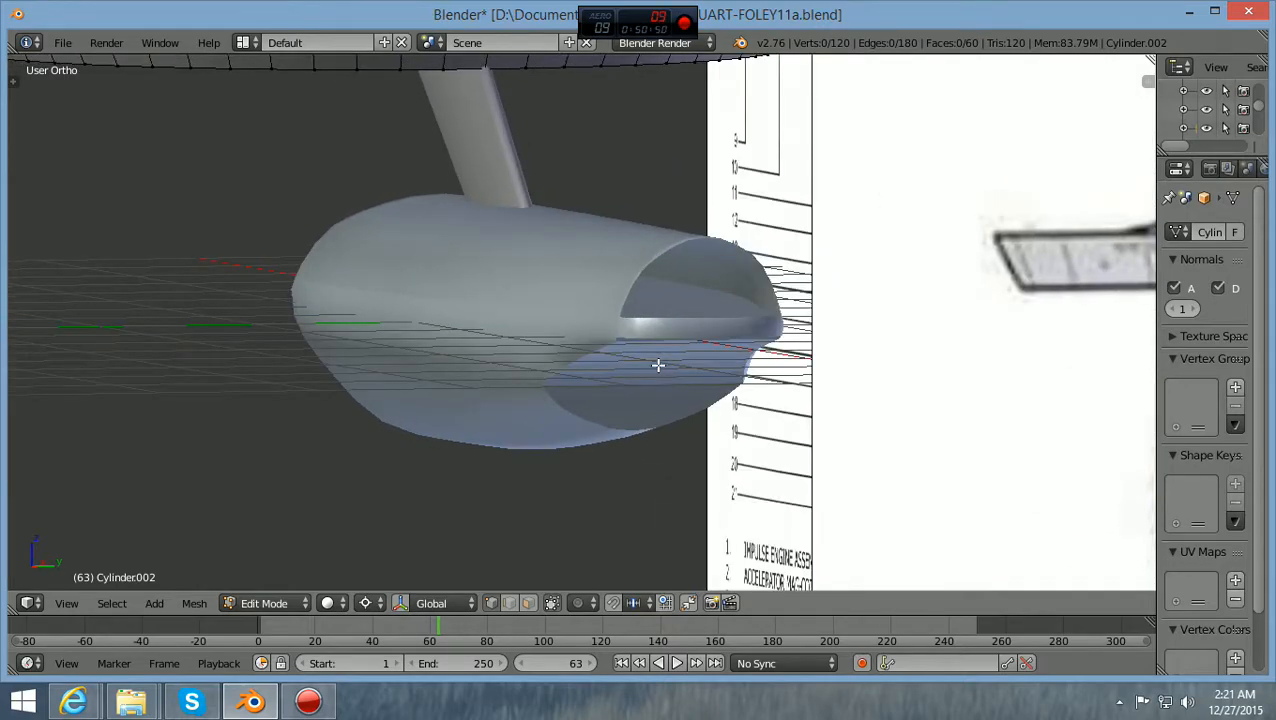
Compare the saucer rim, neck and engineering hull with the Constitution class blueprint sheet in front orthographic view
middle_click_drag(708, 371, 806, 373)
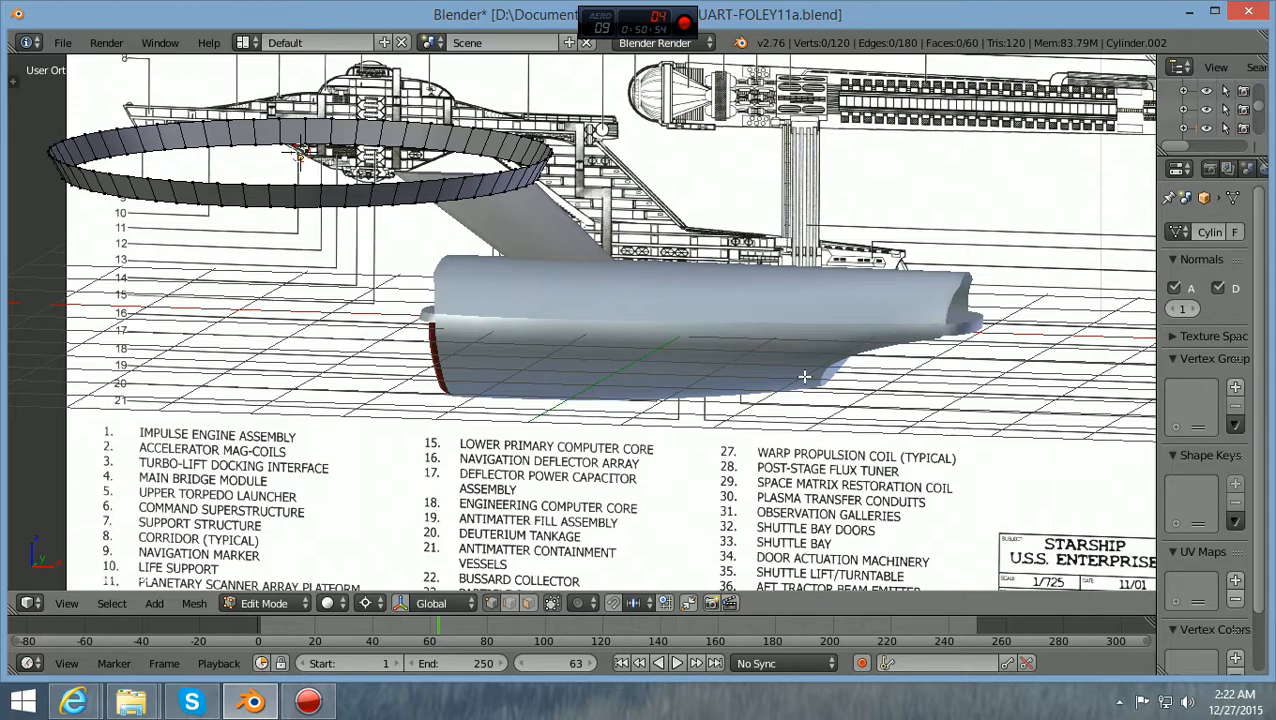
key("KP_1")
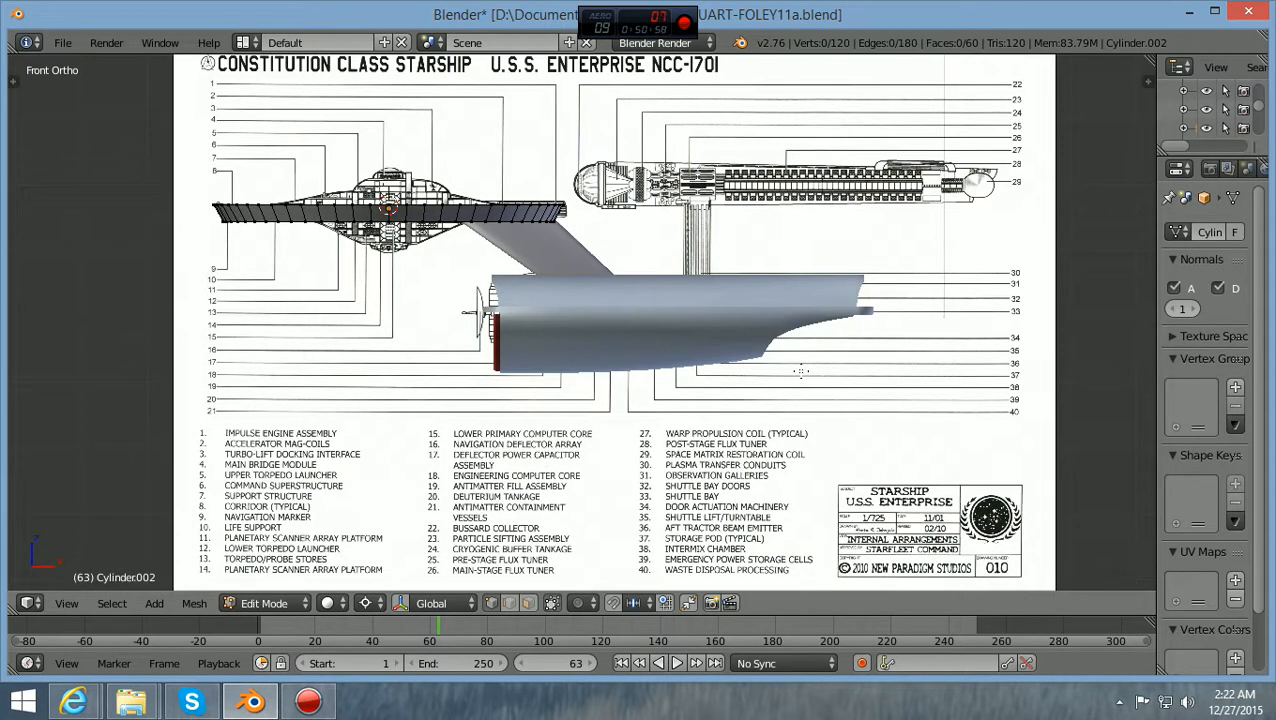
scroll(801, 371, "up", 4, "ctrl")
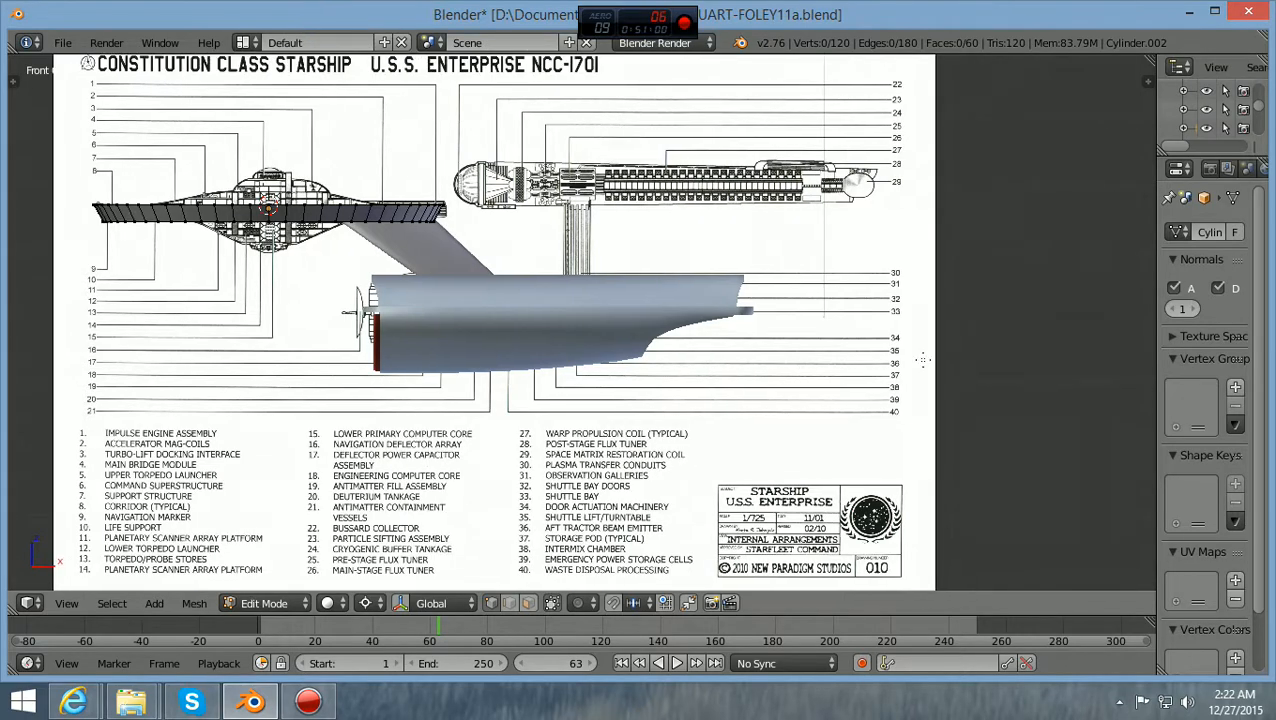
scroll(922, 360, "up", 2, "shift")
scroll(921, 360, "down", 4, "ctrl")
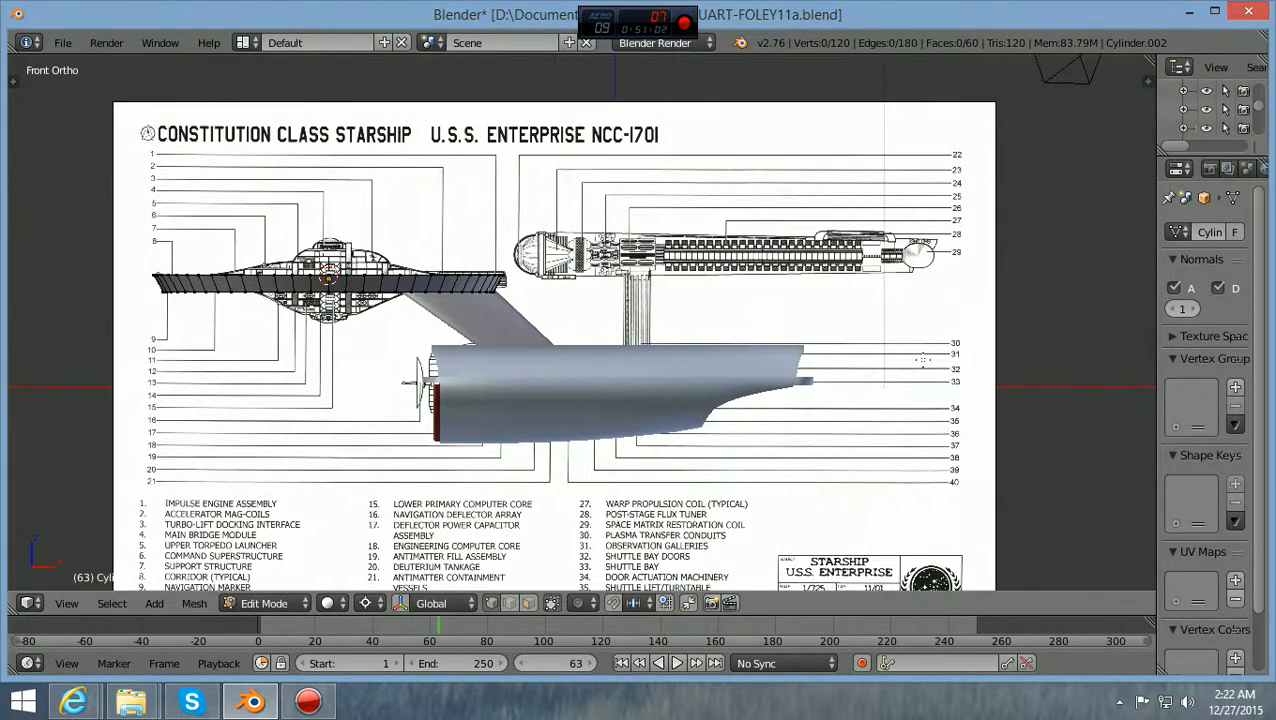
scroll(922, 360, "up", 2)
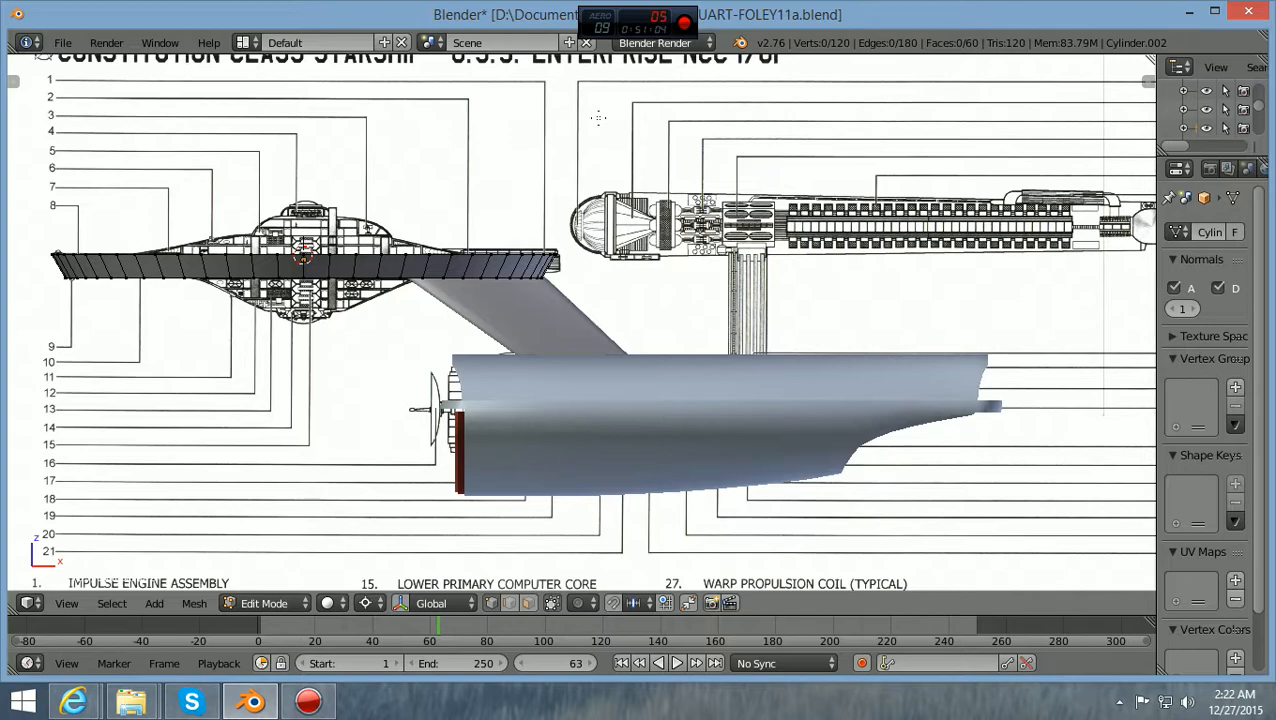